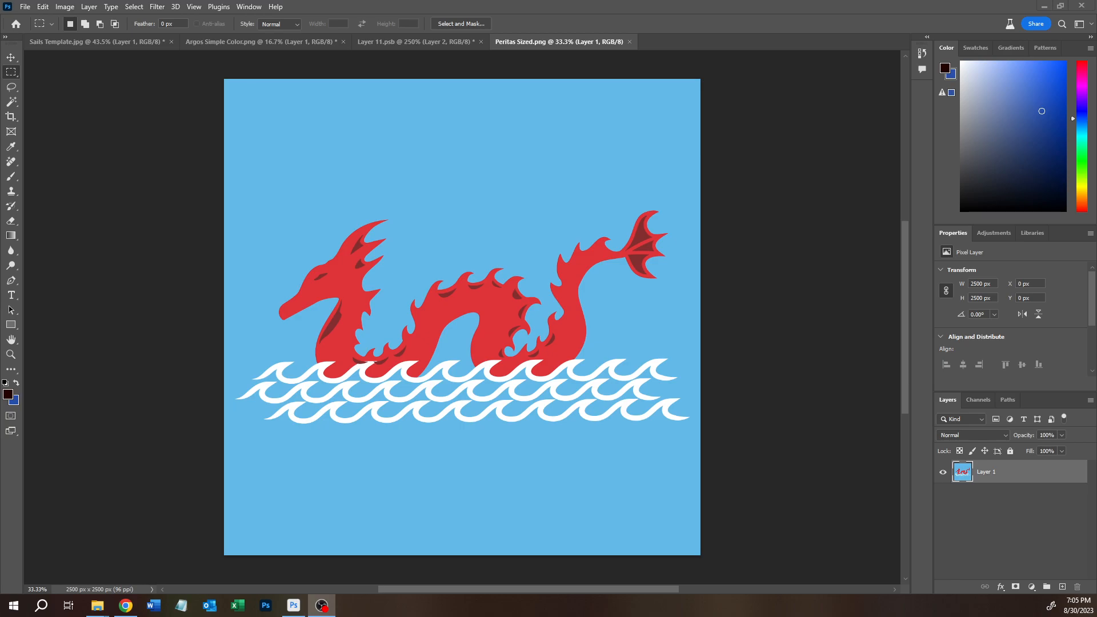
# - Switch to the Inkarnate map in the browser and examine the sails on the docked ships
pyautogui.click(126, 606)
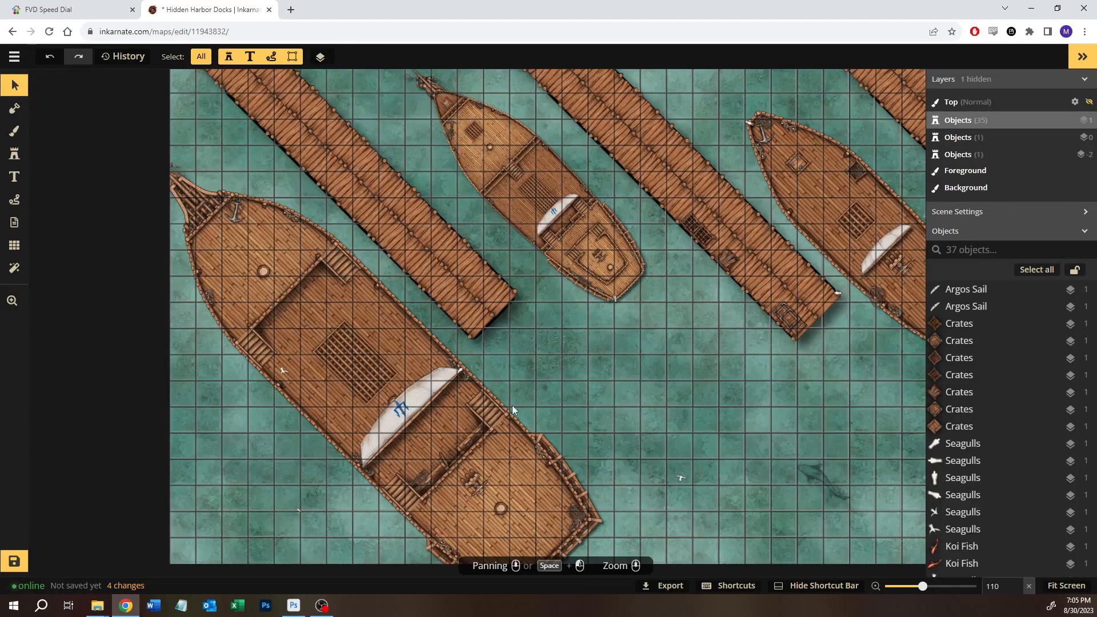
pyautogui.click(577, 361)
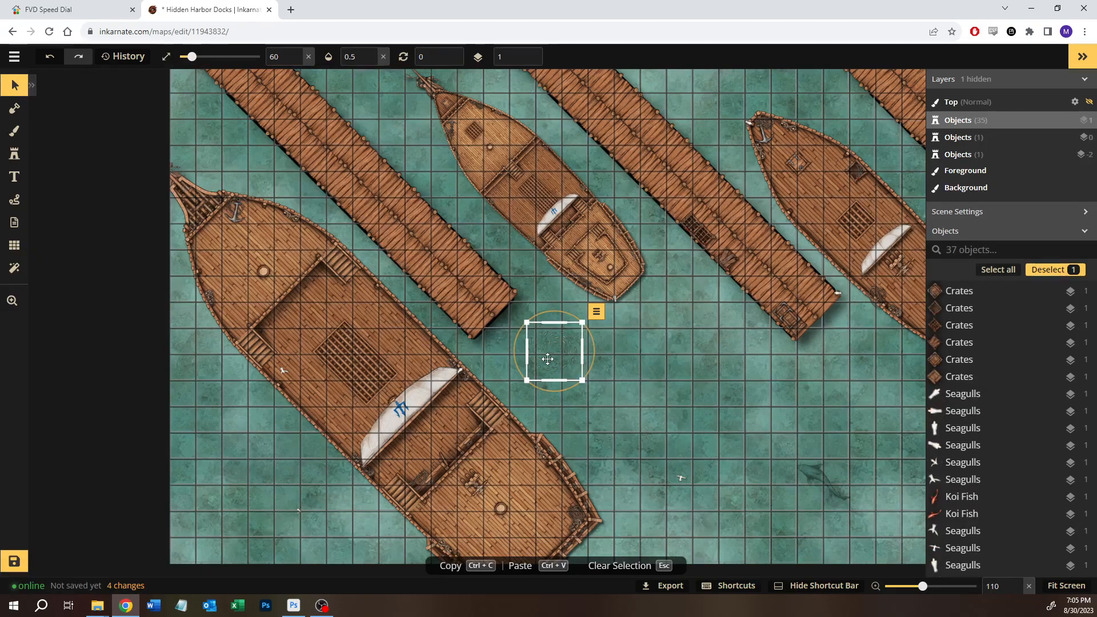
pyautogui.click(660, 399)
pyautogui.scroll(1, 557, 365)
pyautogui.moveTo(556, 366); pyautogui.dragTo(427, 309)
pyautogui.moveTo(509, 309)
pyautogui.mouseDown()
pyautogui.moveTo(367, 360)
pyautogui.moveTo(294, 408)
pyautogui.moveTo(355, 397)
pyautogui.moveTo(513, 326)
pyautogui.mouseUp()
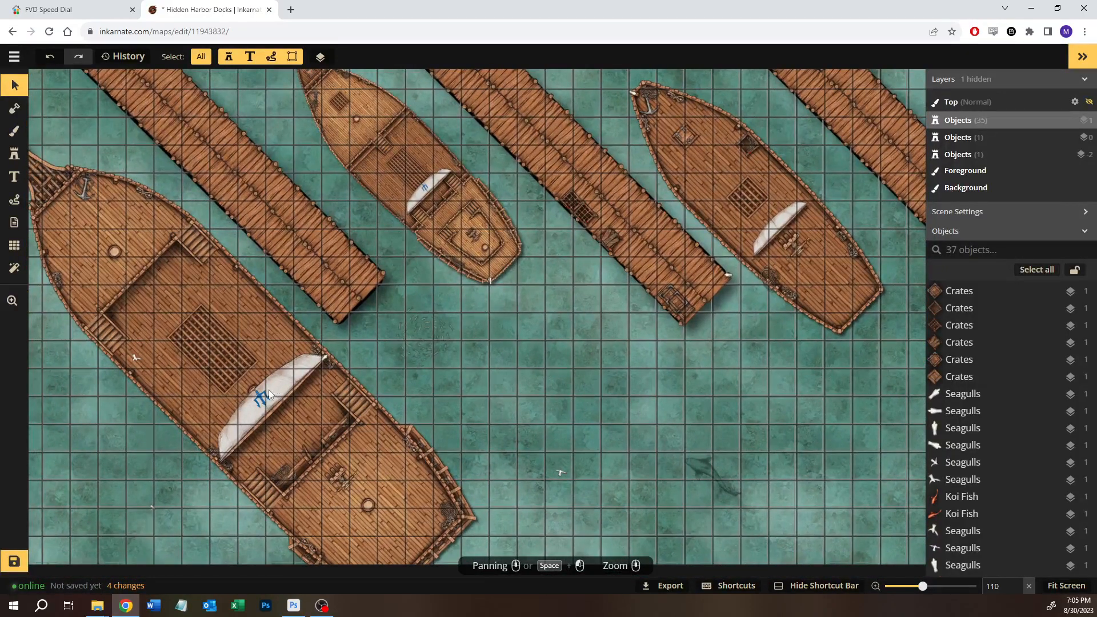
pyautogui.click(411, 341)
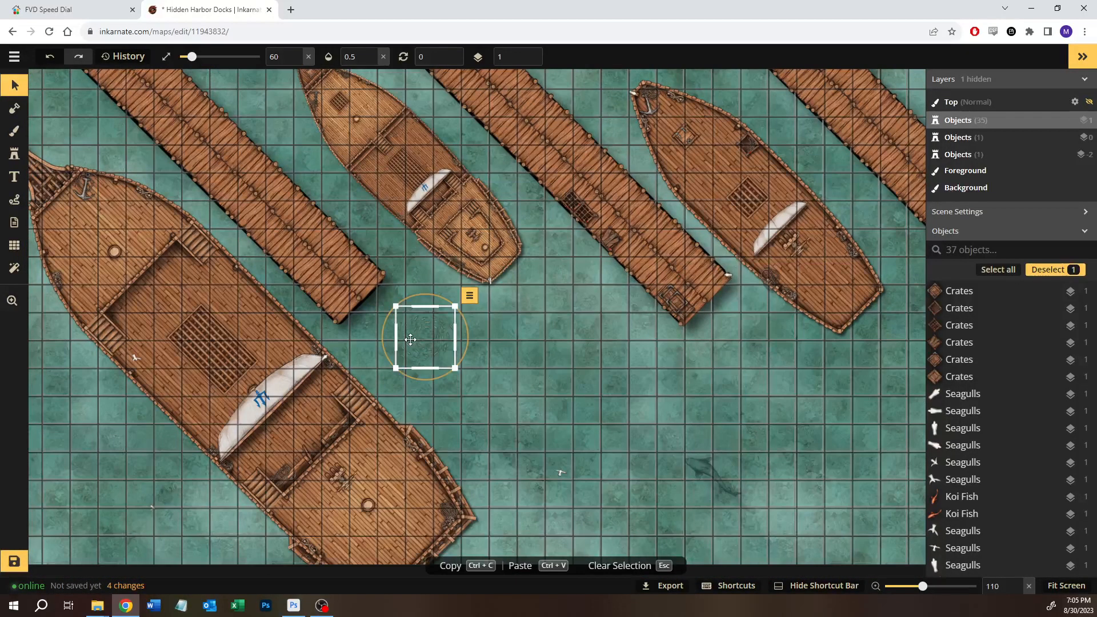
pyautogui.click(502, 369)
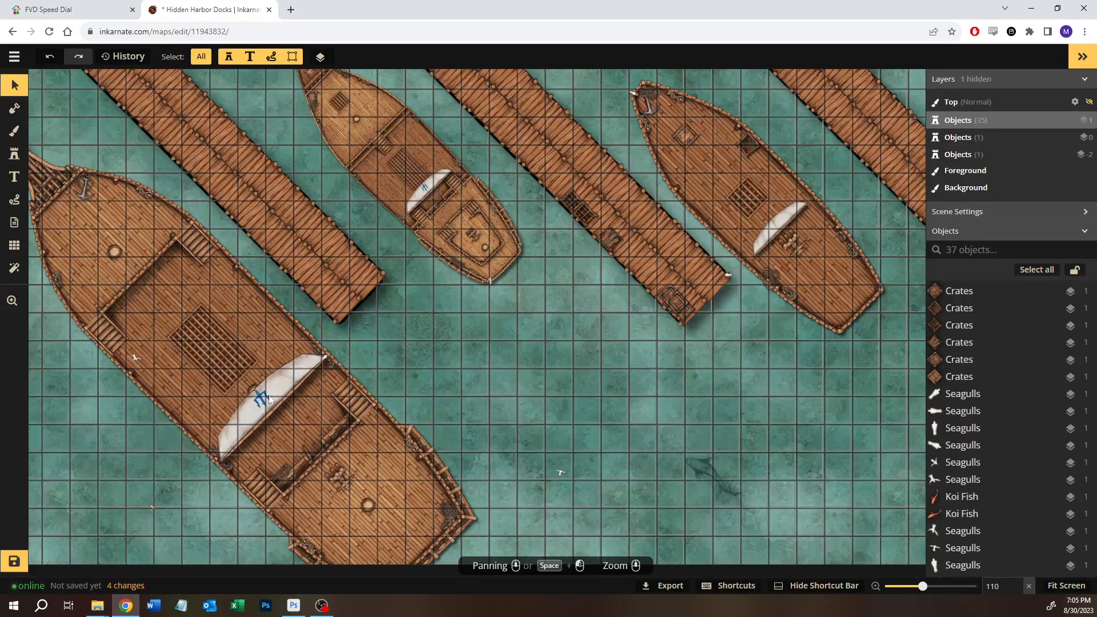
# - Search the stamp catalog for "sail"
pyautogui.click(14, 153)
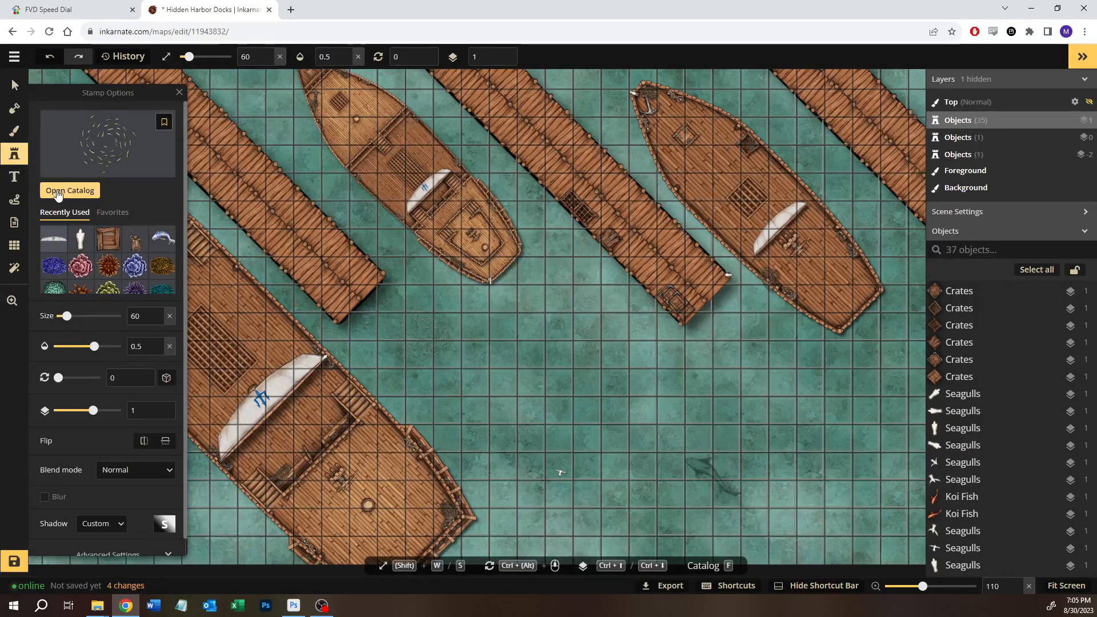
pyautogui.scroll(-2, 54, 236)
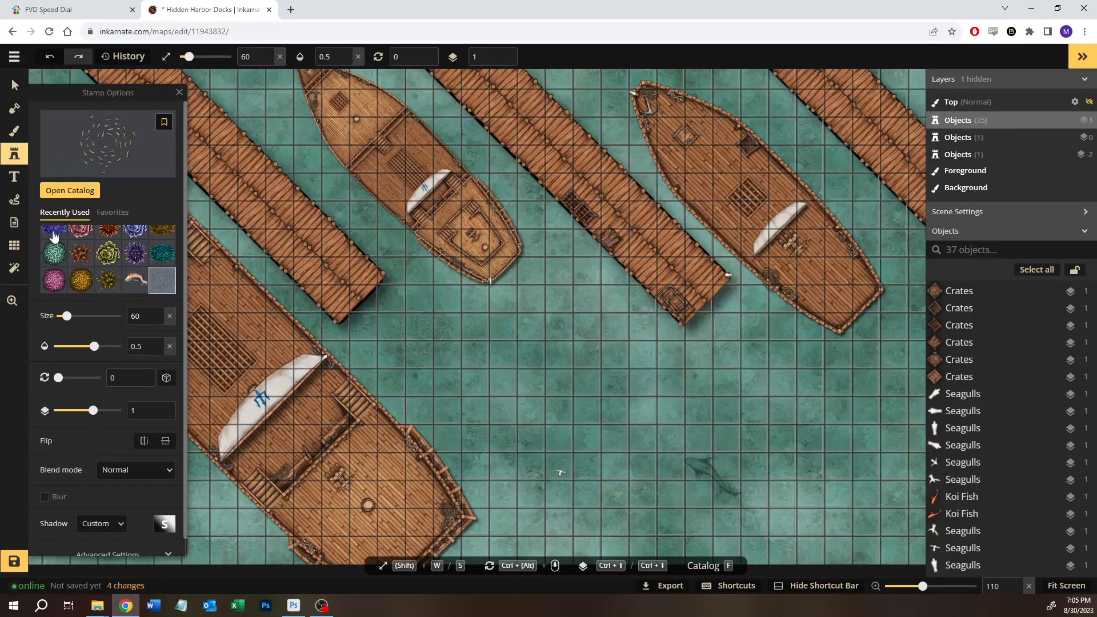
pyautogui.scroll(-3, 55, 236)
pyautogui.click(70, 190)
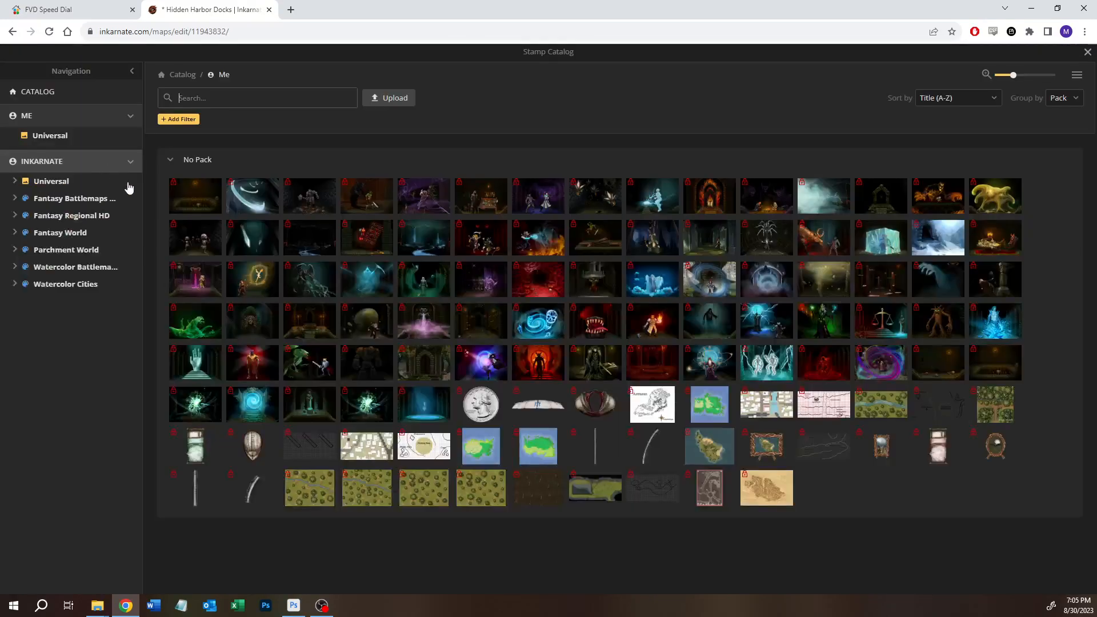
pyautogui.write('ail')
pyautogui.press('BackSpace')
pyautogui.press('BackSpace')
pyautogui.press('BackSpace')
pyautogui.write('sa')
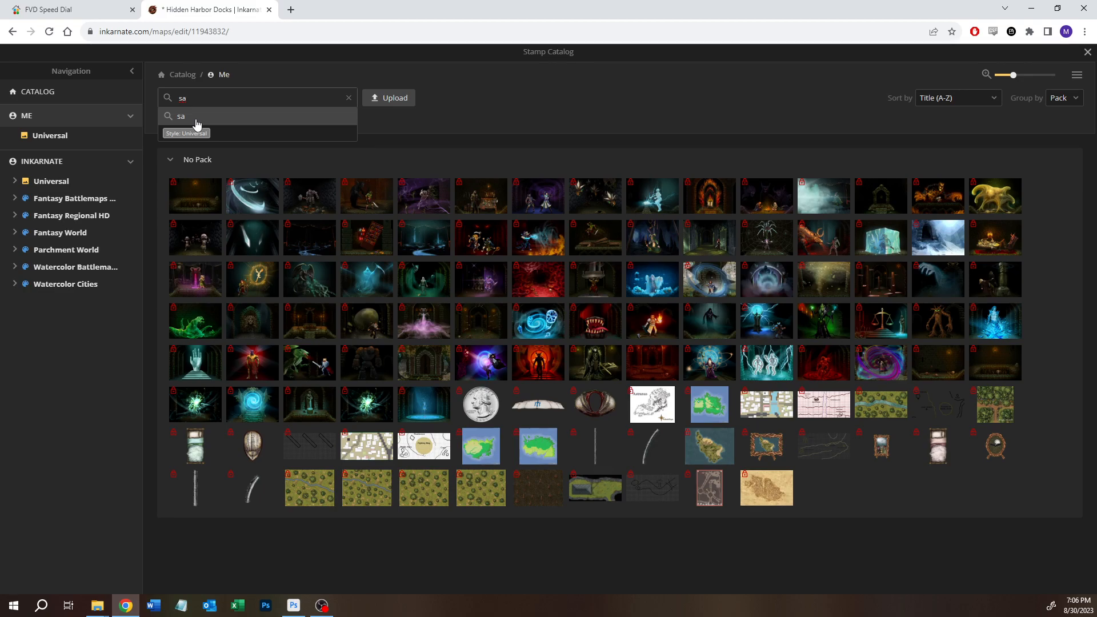
pyautogui.write('il')
pyautogui.press('Return')
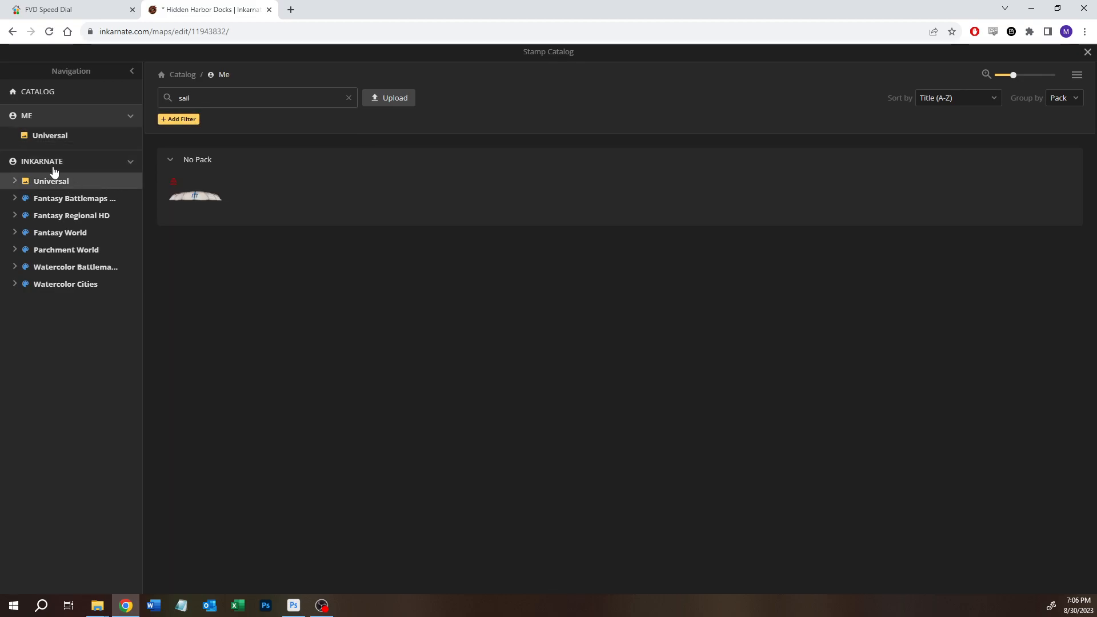
# - Place the plain white sail from the Fantasy Battlemaps 2.0 Ship pack on the water and rotate the stamp to 315 degrees
pyautogui.click(63, 200)
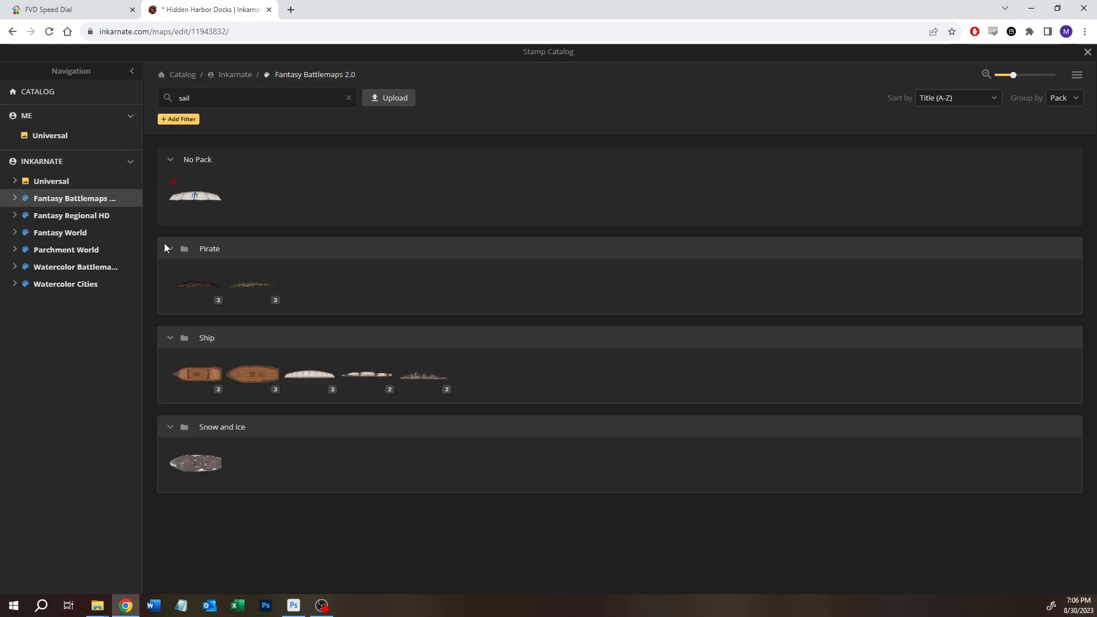
pyautogui.click(307, 389)
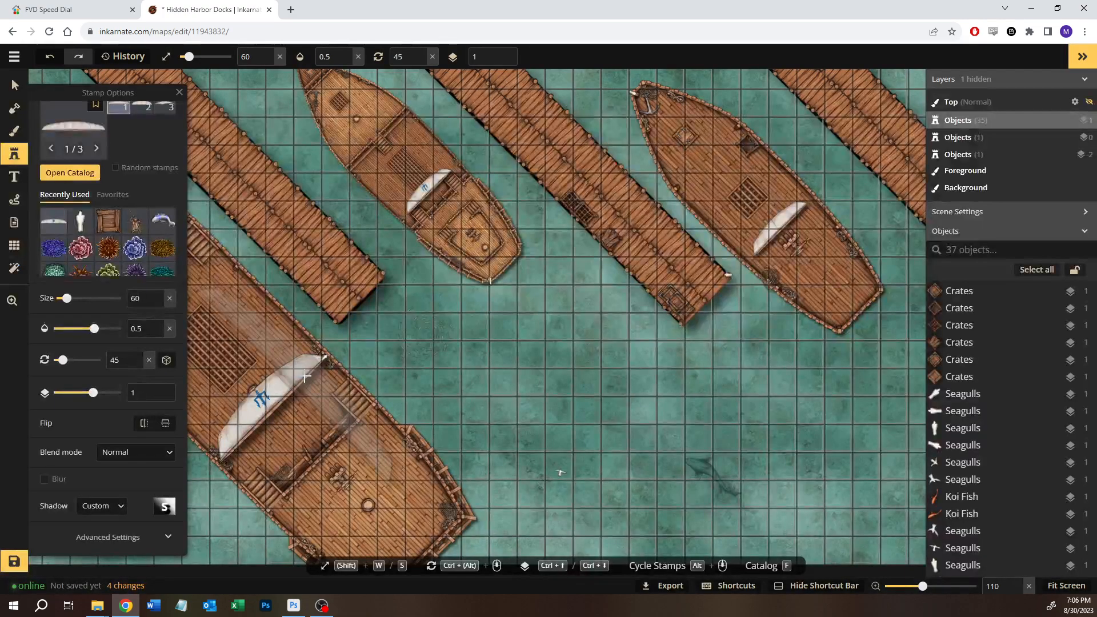
pyautogui.click(463, 376)
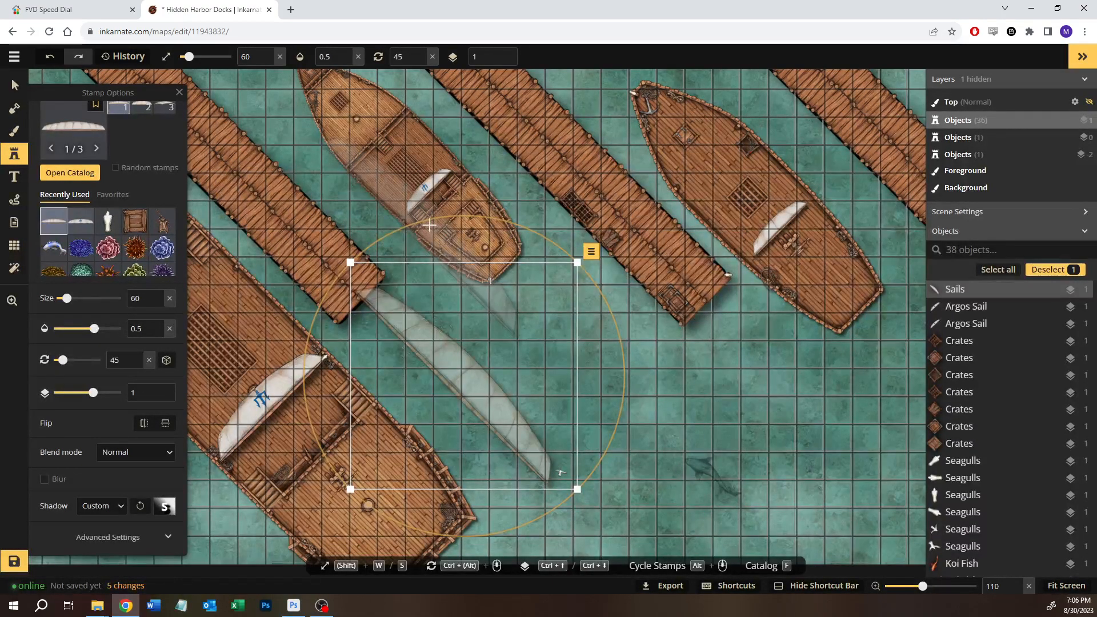
pyautogui.scroll(-6, 258, 407)
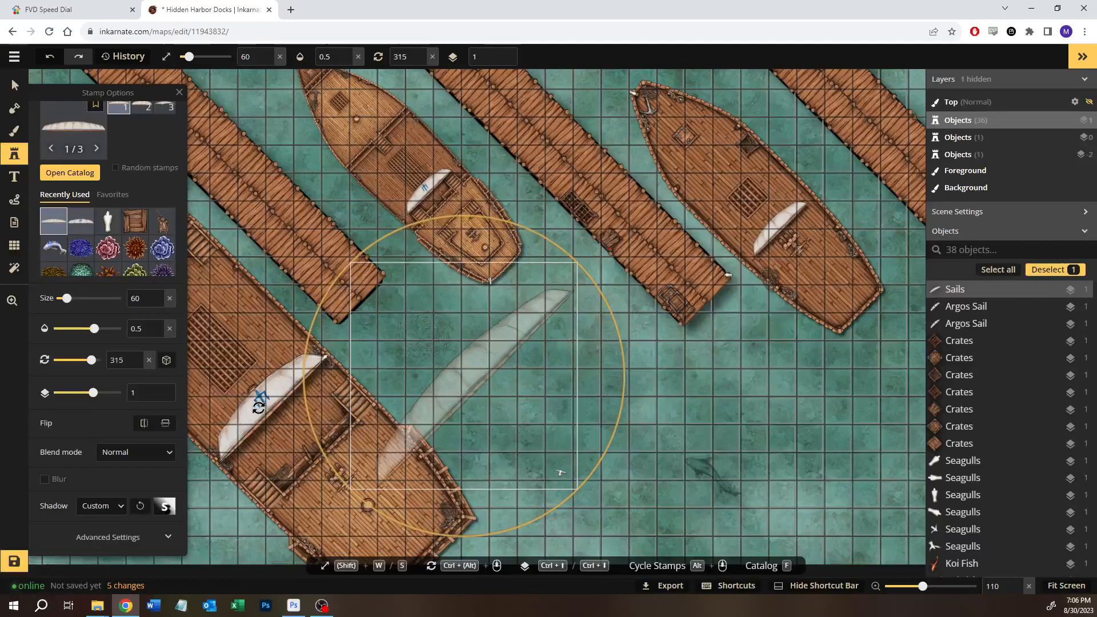
# - Delete the plain white sail placed on the water beside the large ship
pyautogui.moveTo(472, 388); pyautogui.dragTo(394, 388)
pyautogui.moveTo(434, 331); pyautogui.dragTo(603, 310)
pyautogui.press('Delete')
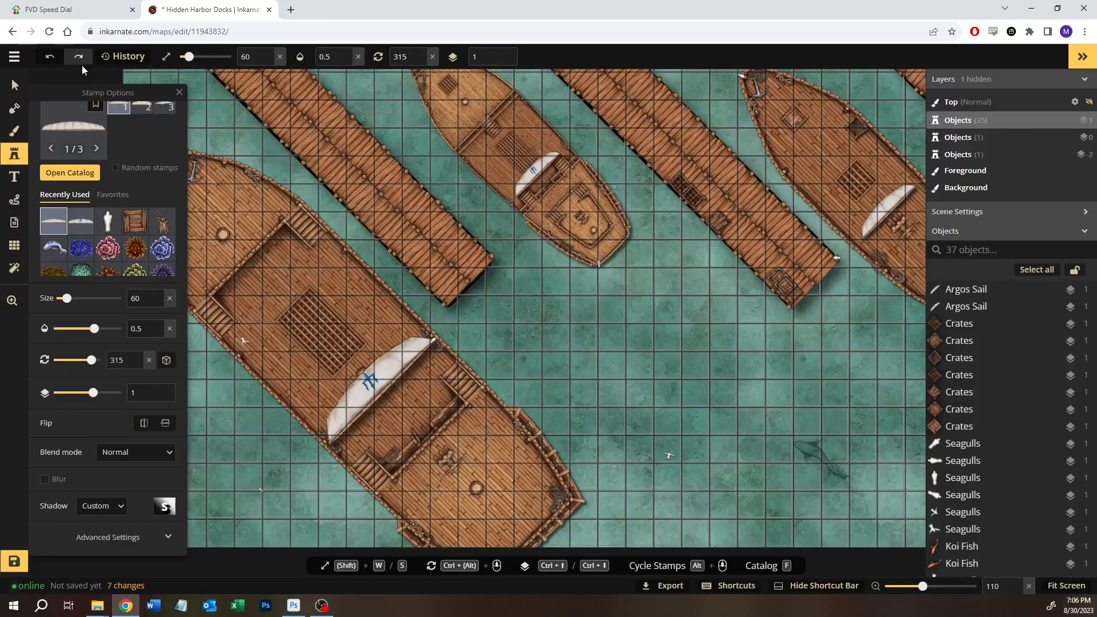
# - Select the Argos Sail with the blue trident on the large ship to inspect it
pyautogui.press('v')
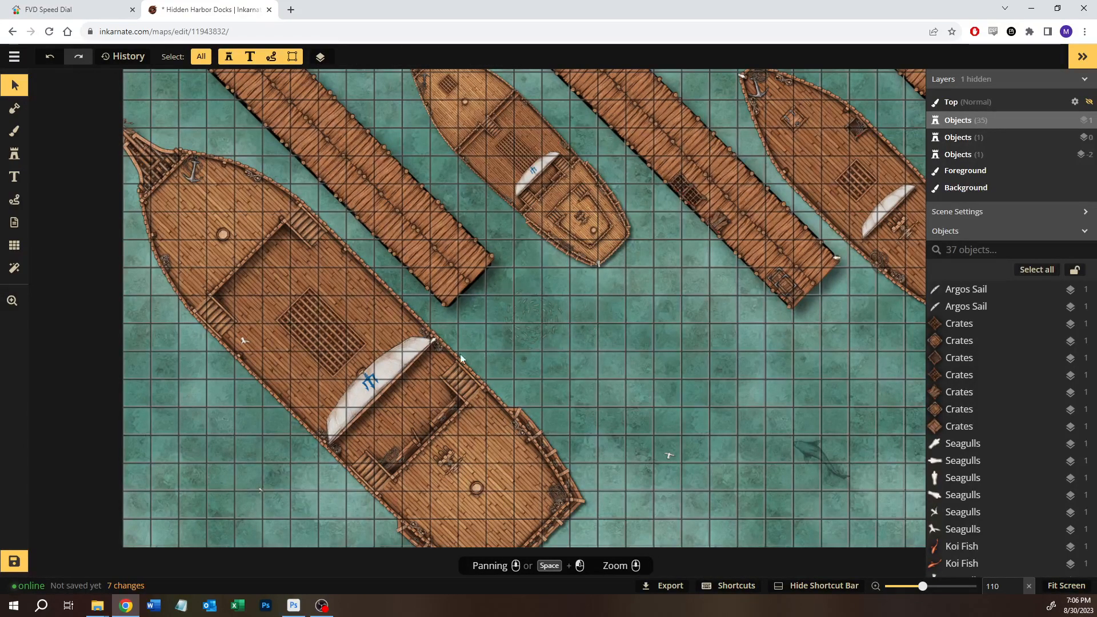
pyautogui.click(372, 379)
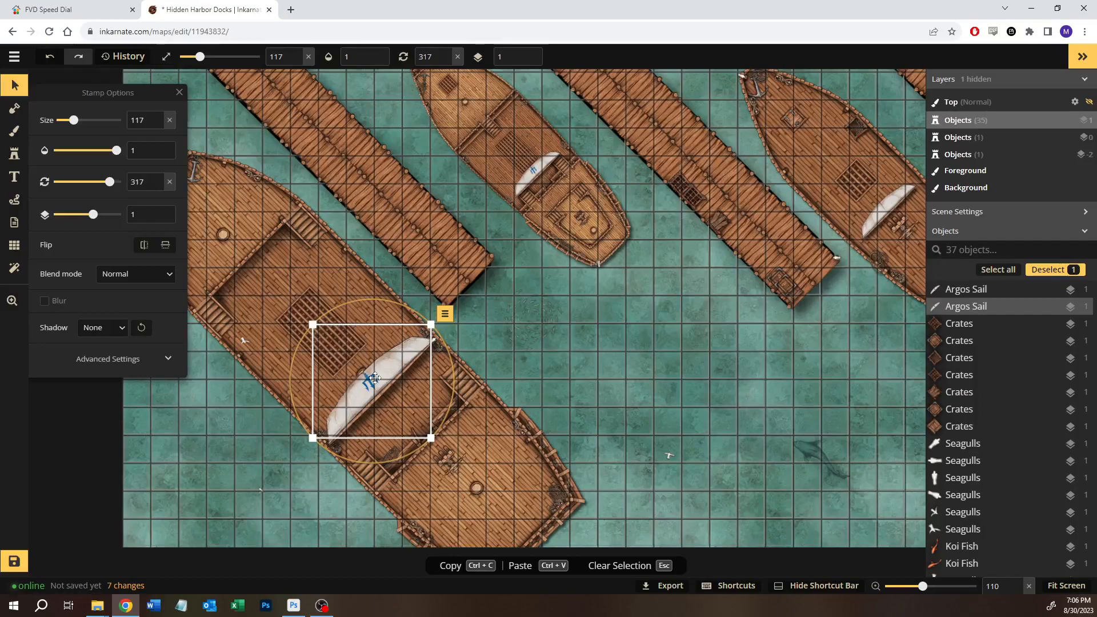
pyautogui.moveTo(374, 378)
pyautogui.mouseDown()
pyautogui.moveTo(603, 328)
pyautogui.moveTo(489, 330)
pyautogui.moveTo(376, 374)
pyautogui.mouseUp()
# - Switch to Photoshop, compare Sails Template.jpg with and without its Background layer, and show the trident layer in Layer 11.psb
pyautogui.click(294, 606)
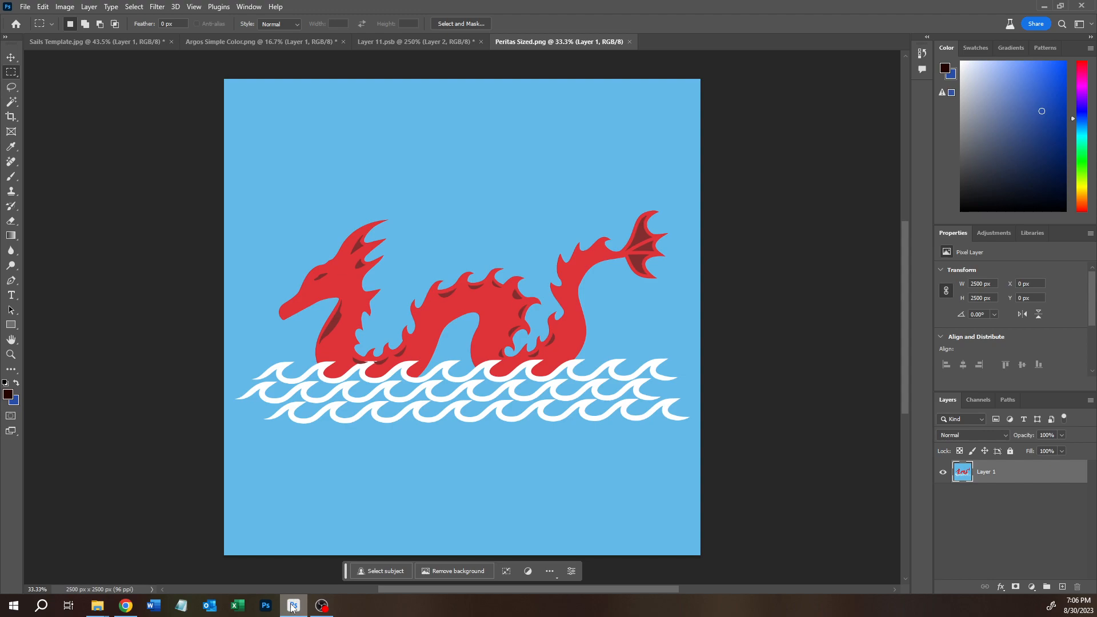
pyautogui.click(72, 41)
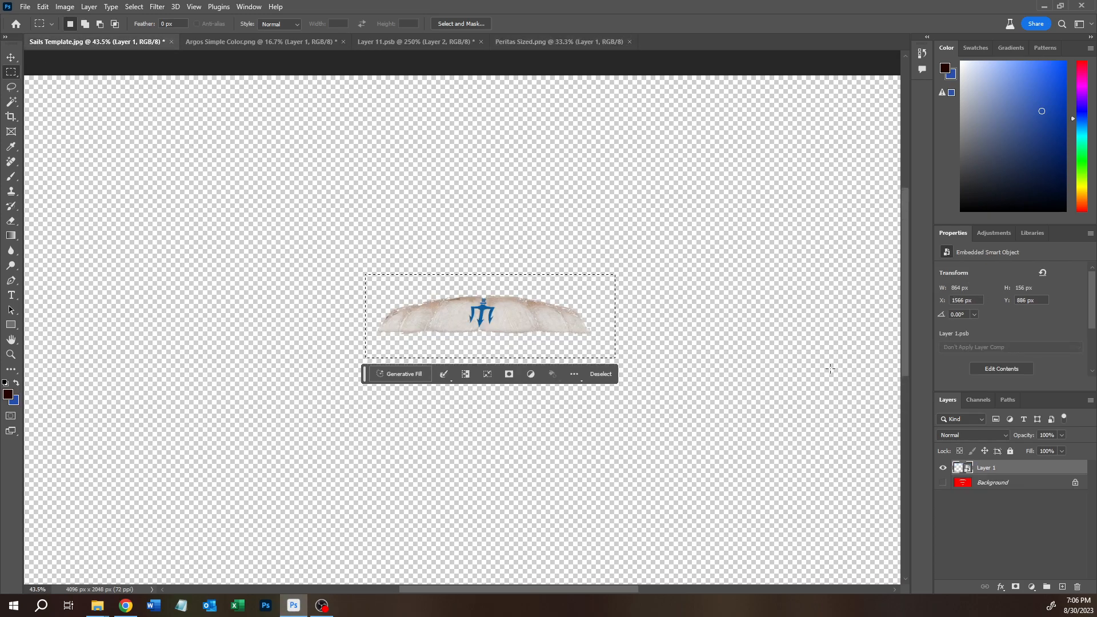
pyautogui.click(942, 482)
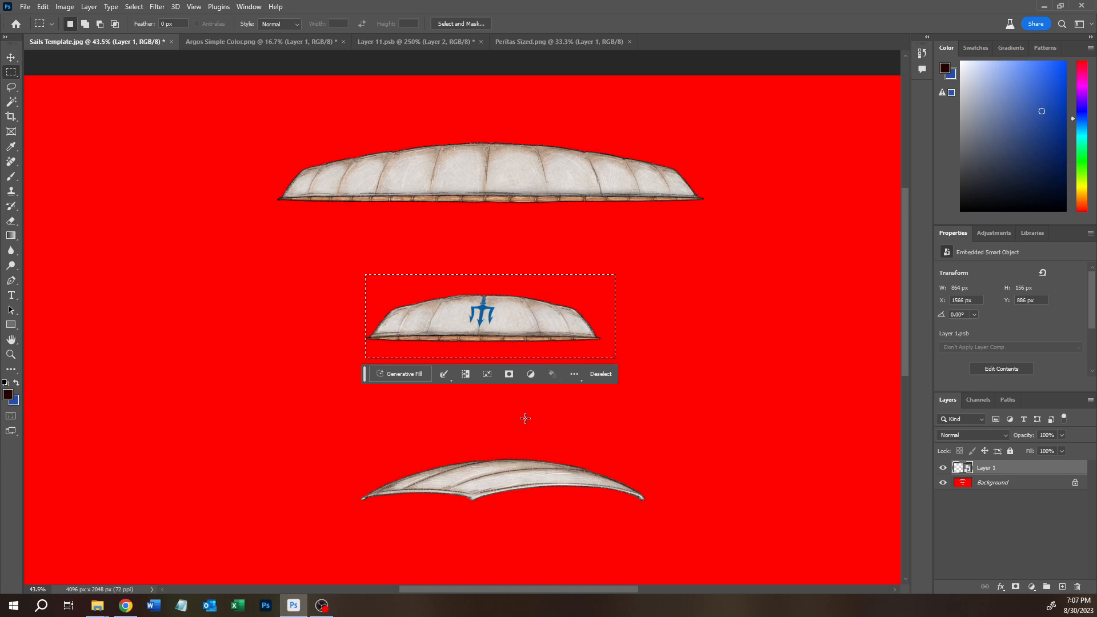
pyautogui.click(943, 483)
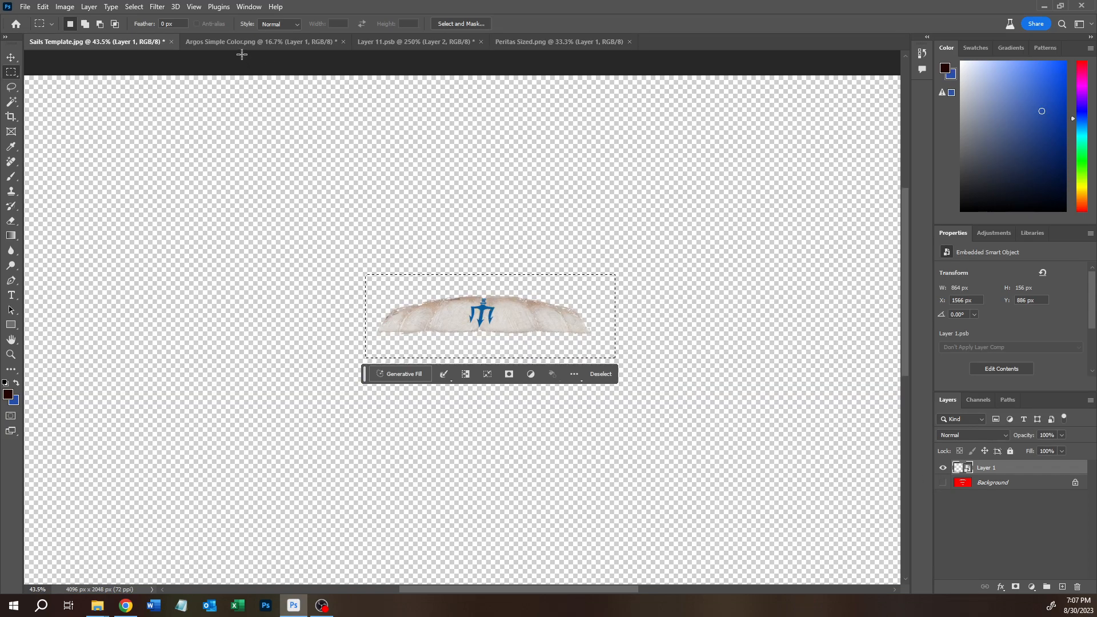
pyautogui.click(393, 45)
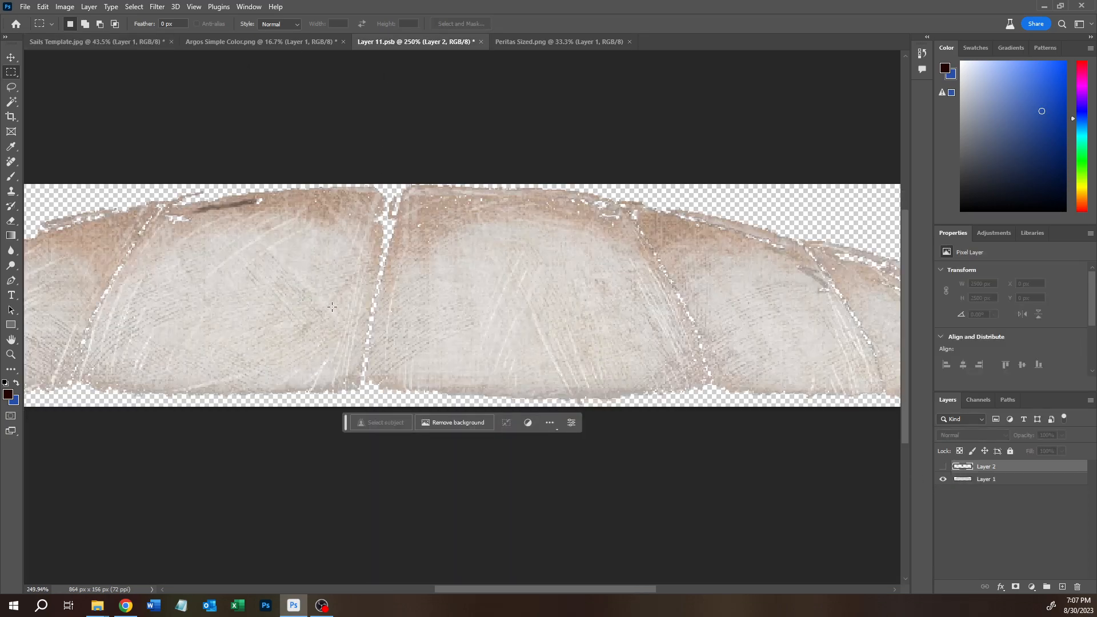
pyautogui.click(948, 467)
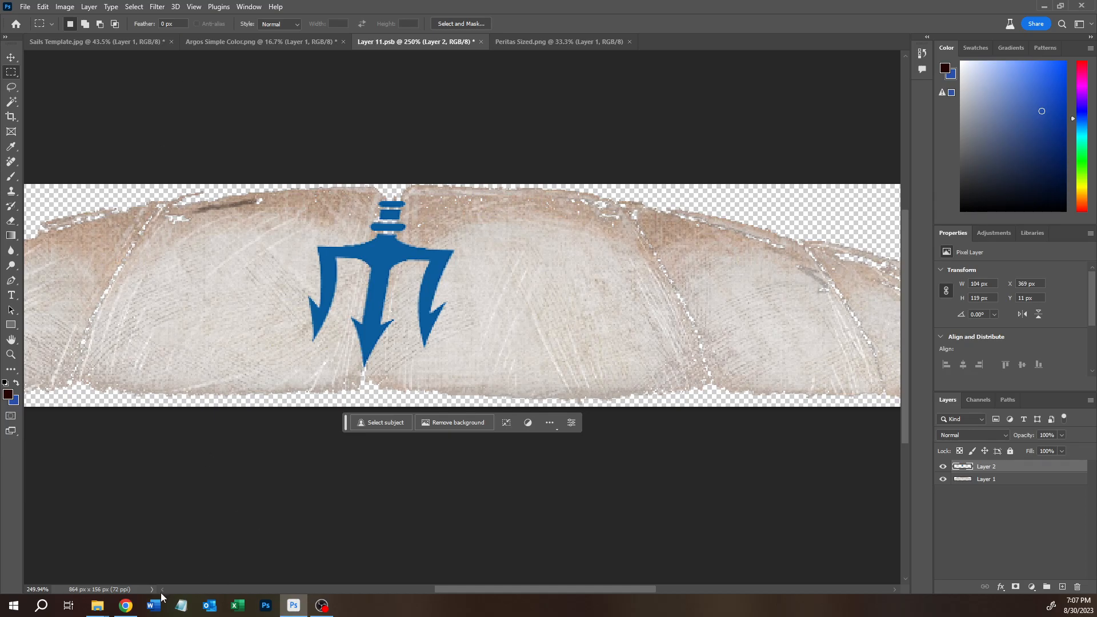
# - Switch back to the Inkarnate map, clear the sail selection and examine the ships that carry plain sails
pyautogui.click(126, 605)
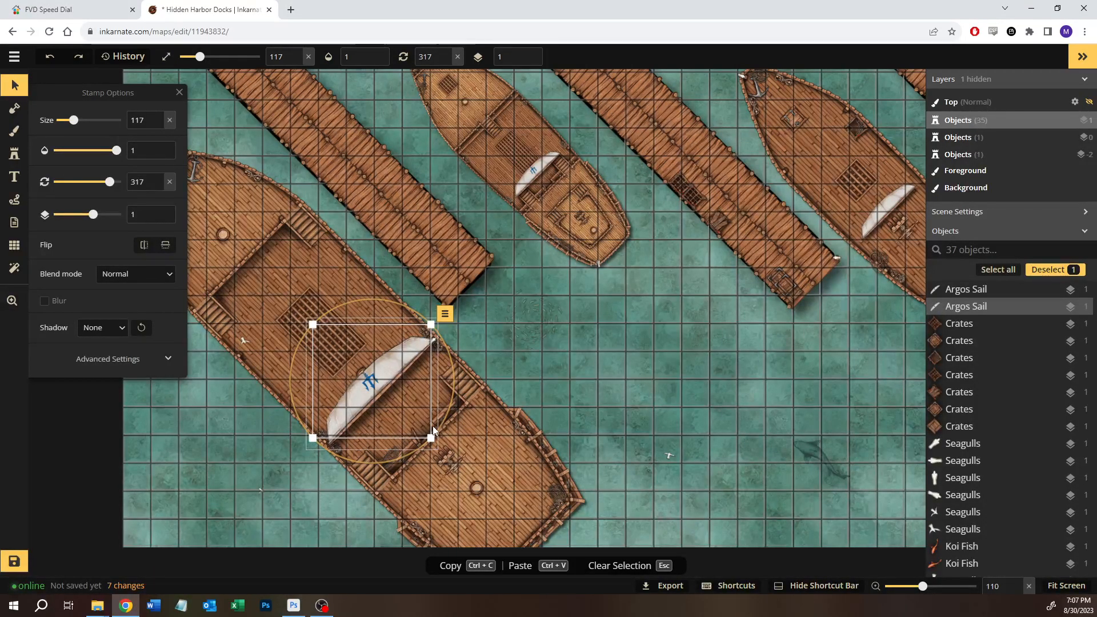
pyautogui.click(679, 339)
pyautogui.moveTo(600, 354); pyautogui.dragTo(377, 404)
pyautogui.moveTo(811, 383); pyautogui.dragTo(540, 425)
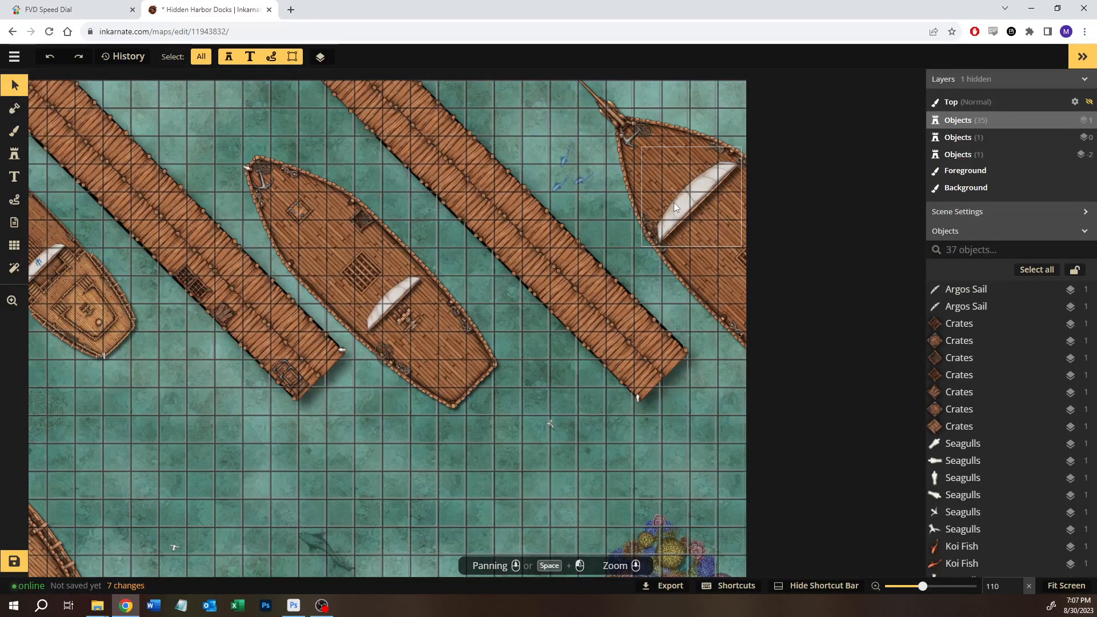
pyautogui.moveTo(334, 452); pyautogui.dragTo(630, 335)
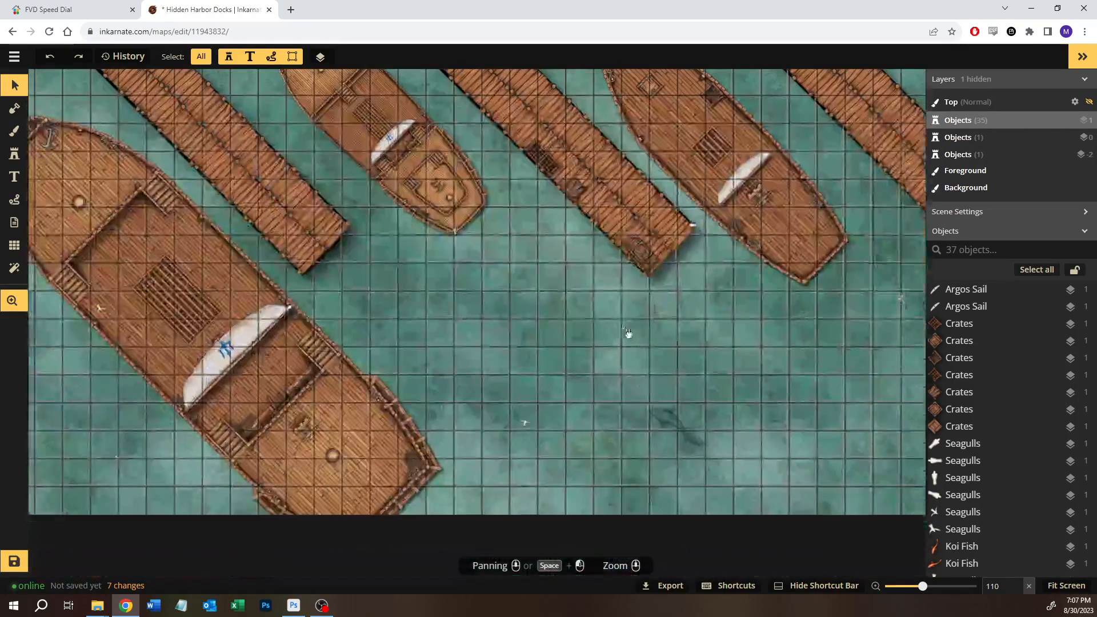
pyautogui.moveTo(865, 318); pyautogui.dragTo(586, 362)
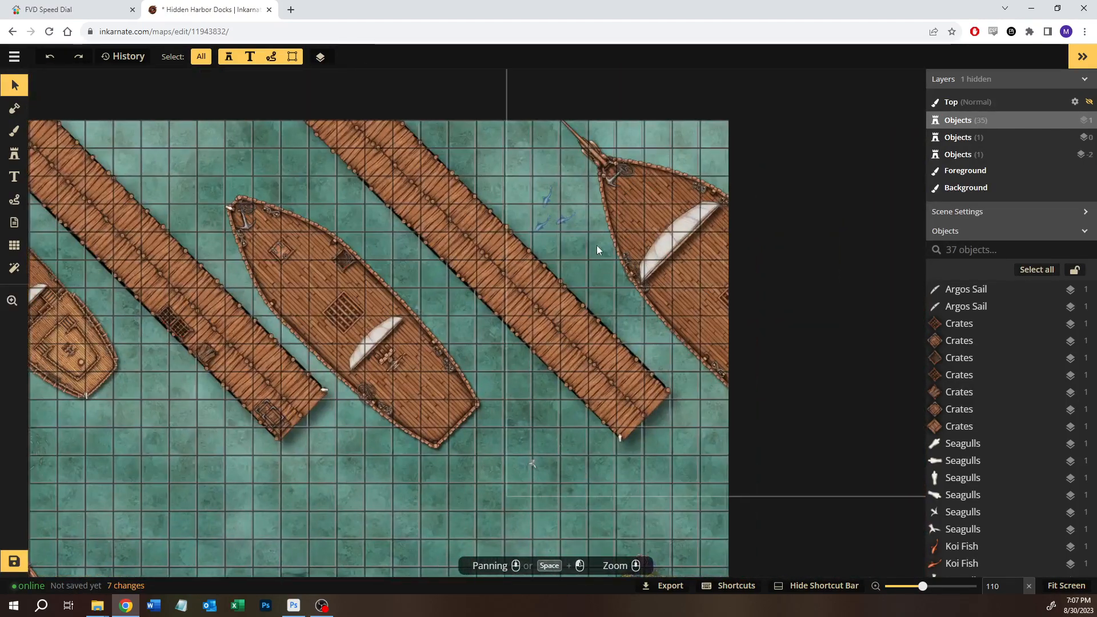
# - Switch to Photoshop and hide the trident layer in Layer 11.psb
pyautogui.click(294, 606)
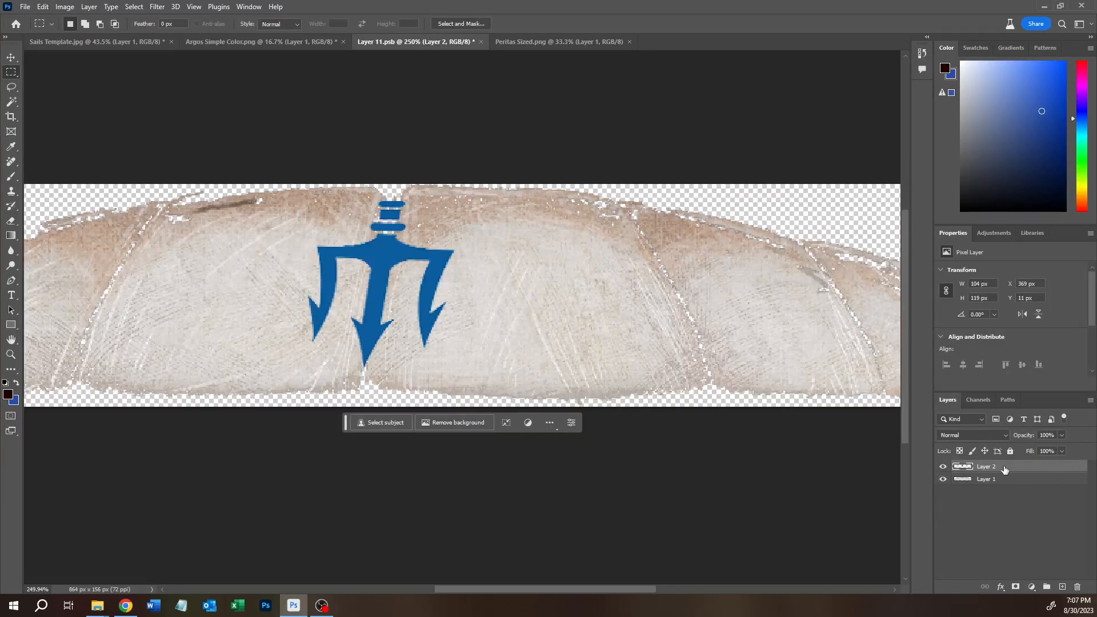
pyautogui.click(943, 467)
# - Delete the blue background around and inside the sea serpent in Peritas Sized.png with the Magic Wand, and clear the selection
pyautogui.click(558, 42)
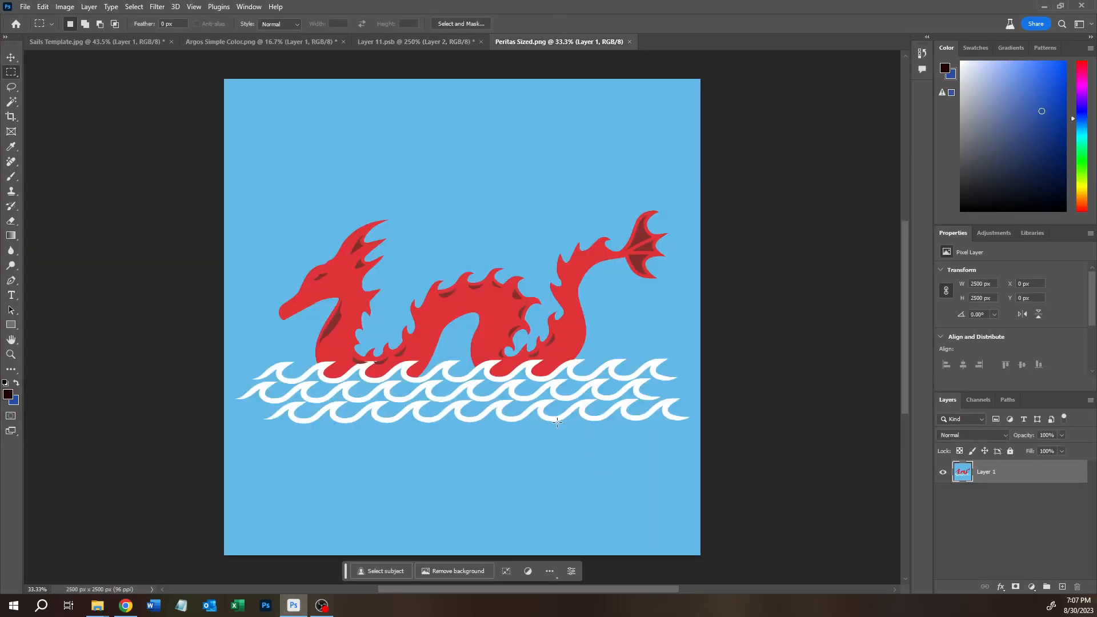
pyautogui.click(12, 102)
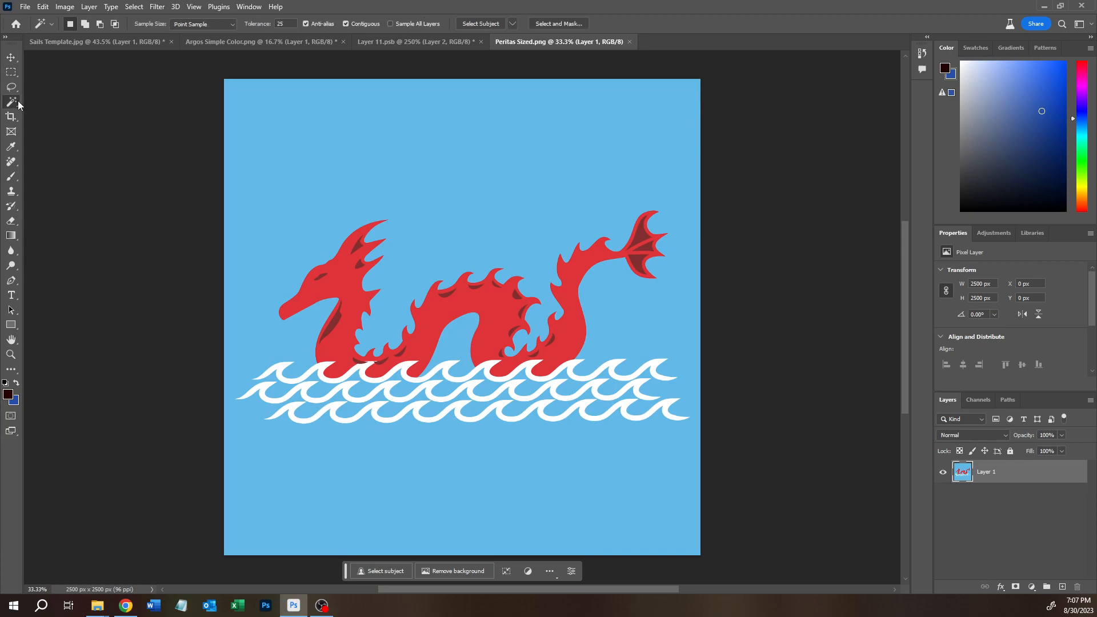
pyautogui.click(313, 198)
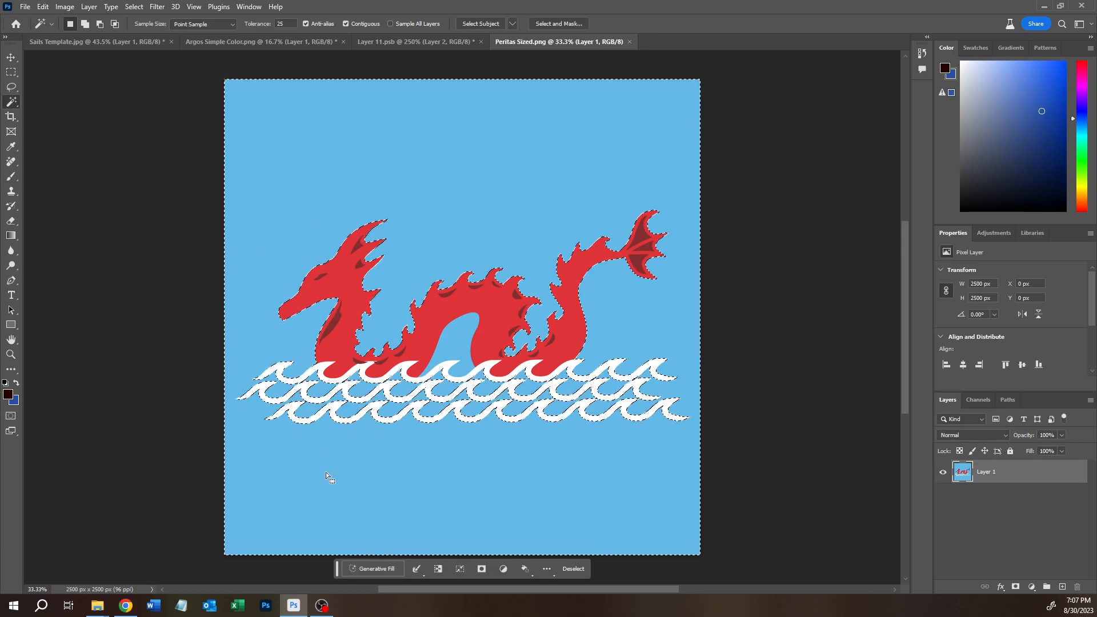
pyautogui.keyDown('shift'); pyautogui.click(463, 340); pyautogui.keyUp('shift')
pyautogui.press('Delete')
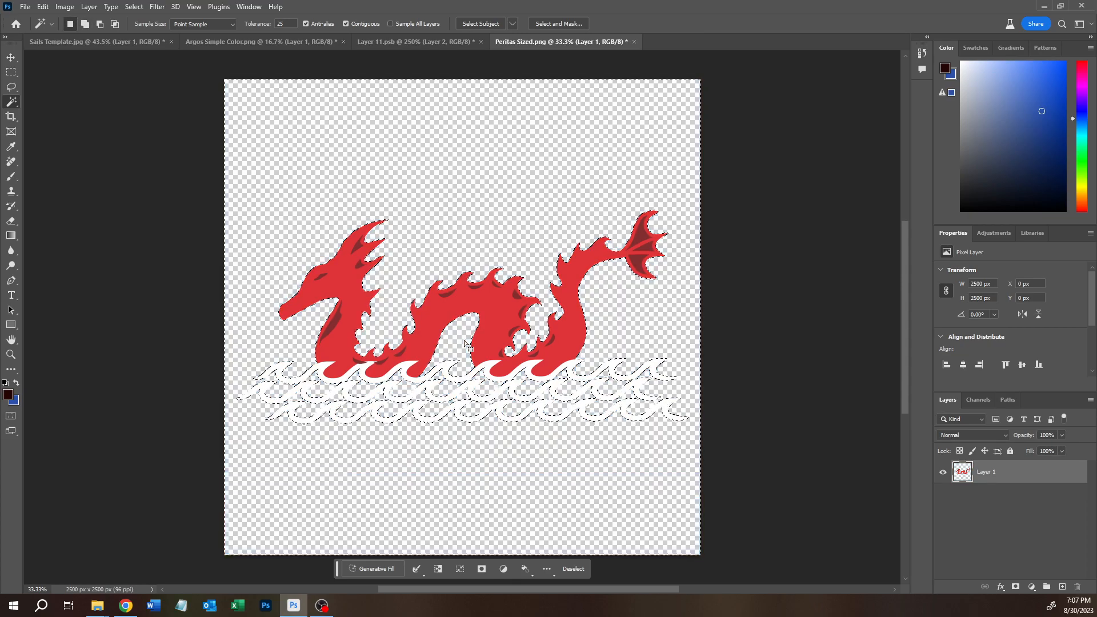
pyautogui.click(11, 72)
pyautogui.hotkey('ctrl', 'd')
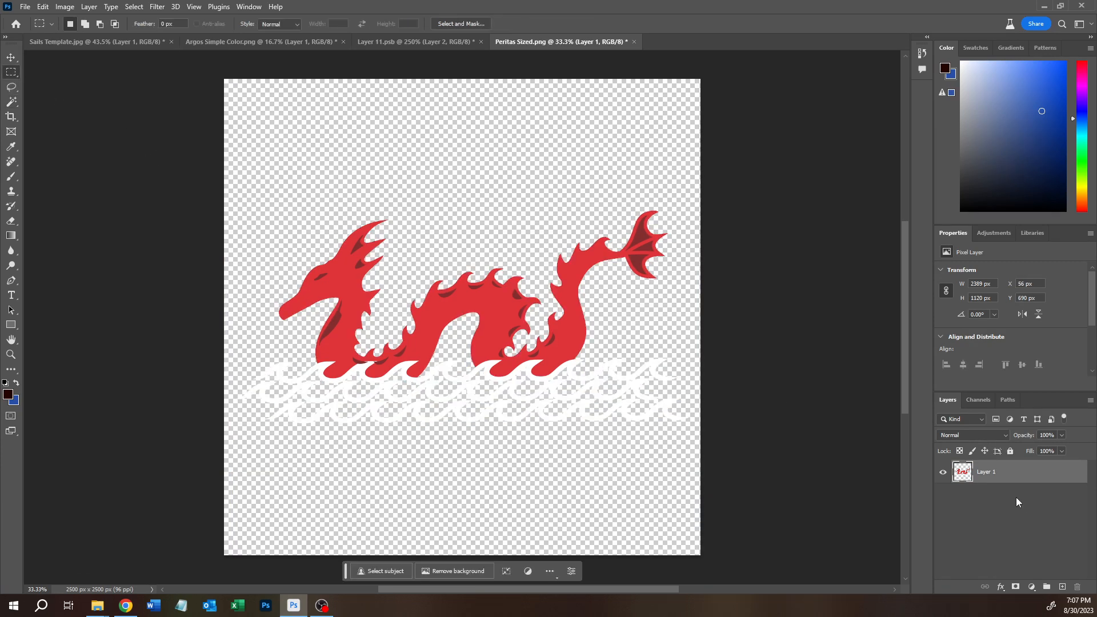
# - Duplicate the cut-out sea serpent layer from Peritas Sized.png into the Layer 11.psb document
pyautogui.rightClick(1006, 480)
pyautogui.click(1027, 68)
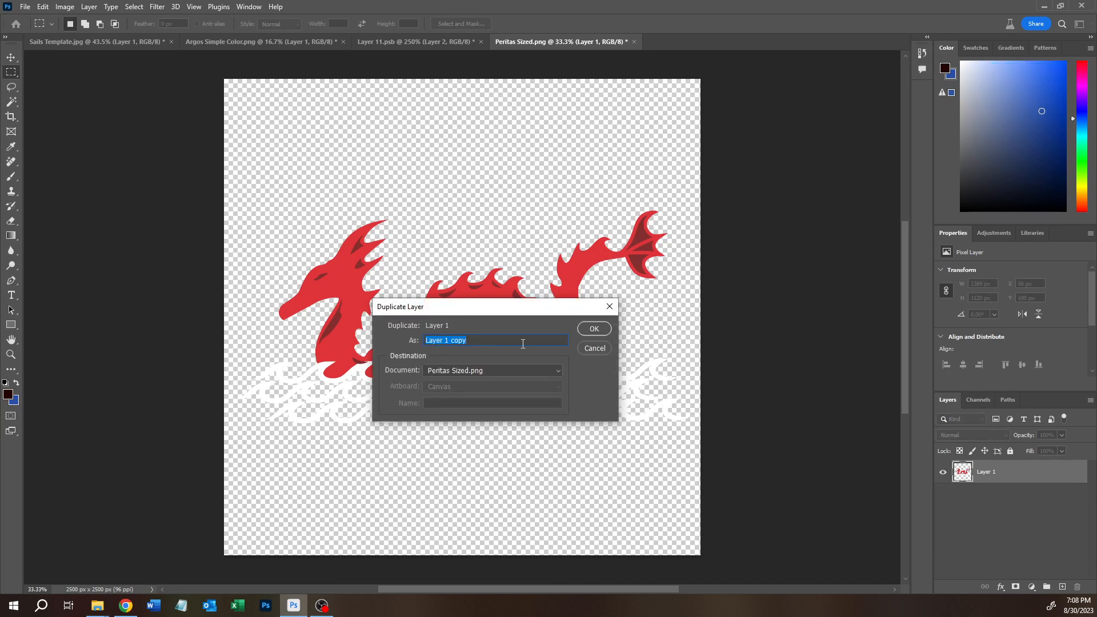
pyautogui.click(494, 370)
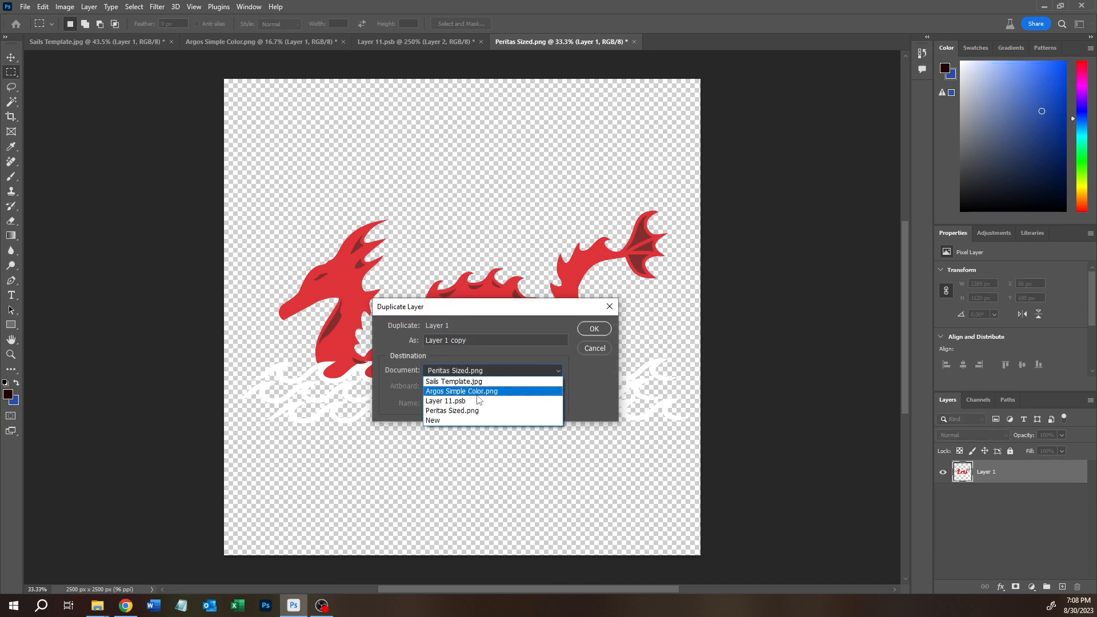
pyautogui.click(481, 401)
pyautogui.click(595, 329)
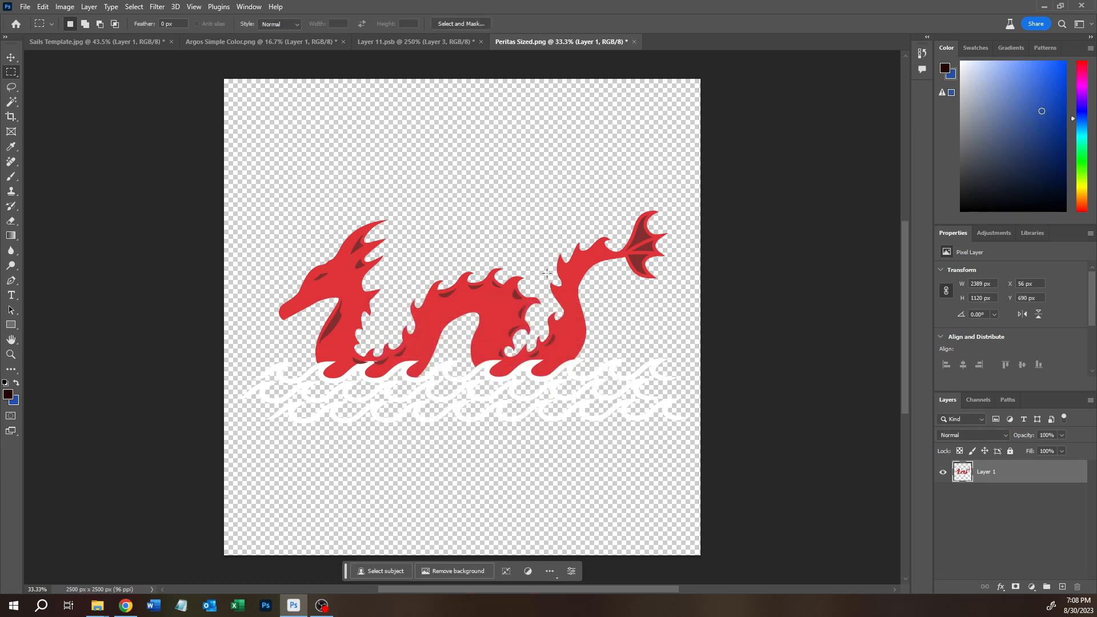
# - In Layer 11.psb, turn the oversized sea serpent layer upside down by transforming its width and height to -100%
pyautogui.click(378, 47)
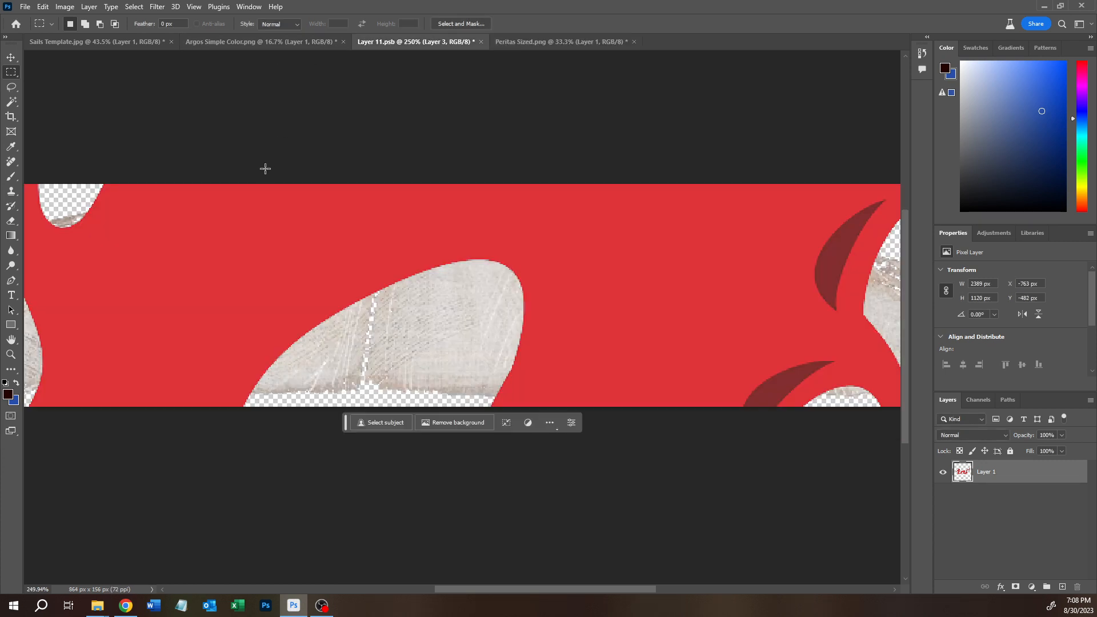
pyautogui.click(11, 57)
pyautogui.scroll(-6, 400, 326)
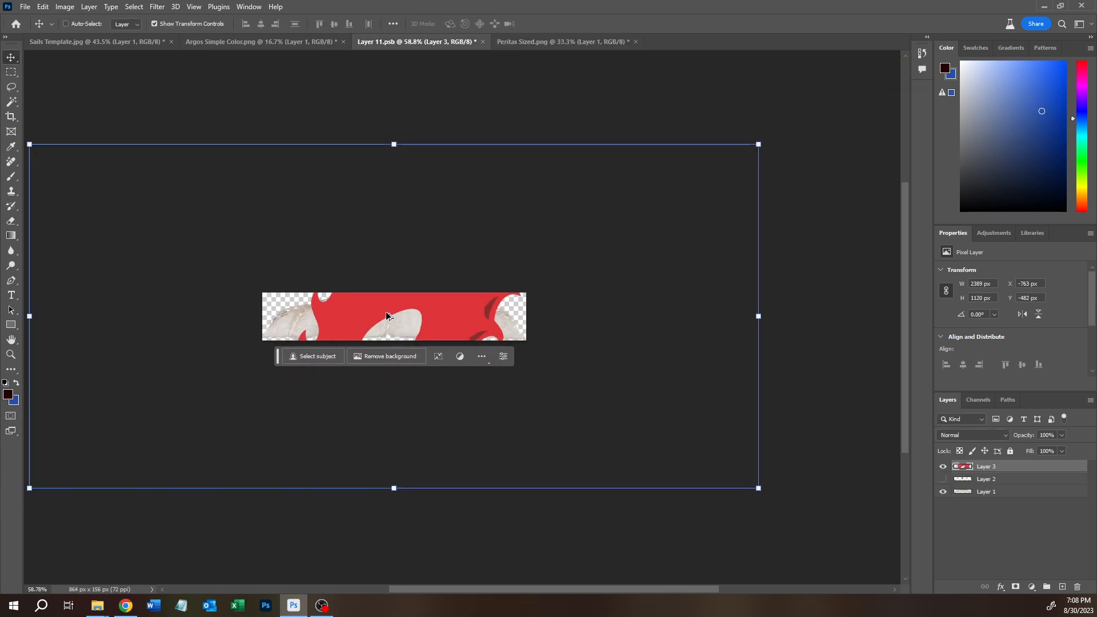
pyautogui.moveTo(645, 186); pyautogui.dragTo(168, 405)
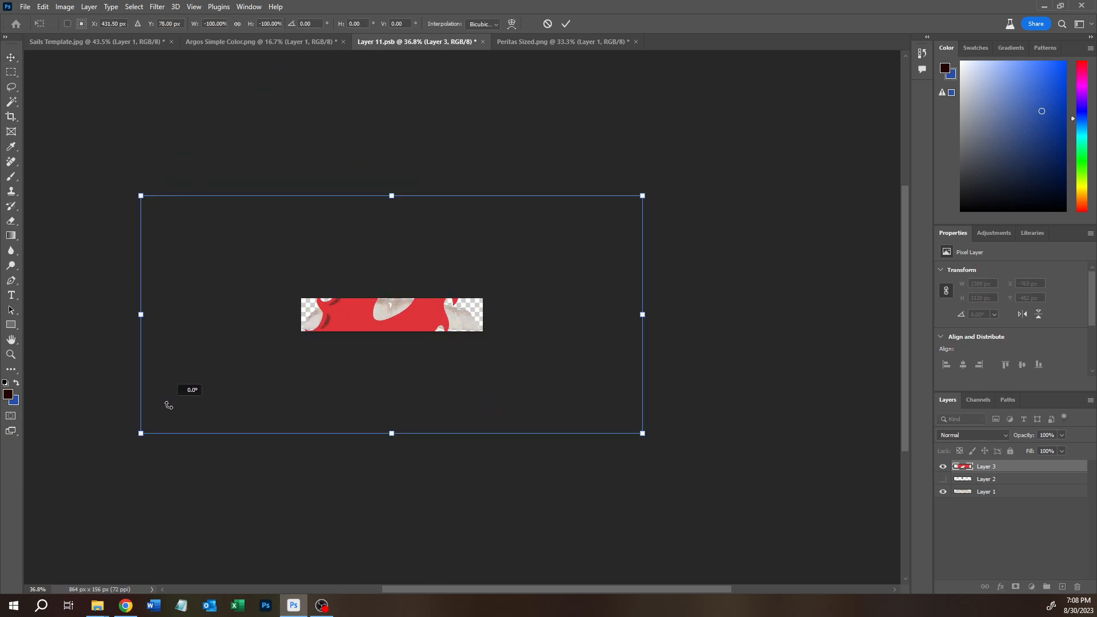
# - Scale the upside-down serpent to about 11.82% and centre it on the sail at X 432, Y 78 px
pyautogui.moveTo(391, 433); pyautogui.dragTo(398, 334)
pyautogui.moveTo(392, 196); pyautogui.dragTo(387, 306)
pyautogui.scroll(4, 353, 311)
pyautogui.scroll(-2, 356, 315)
pyautogui.scroll(1, 356, 338)
pyautogui.scroll(6, 356, 342)
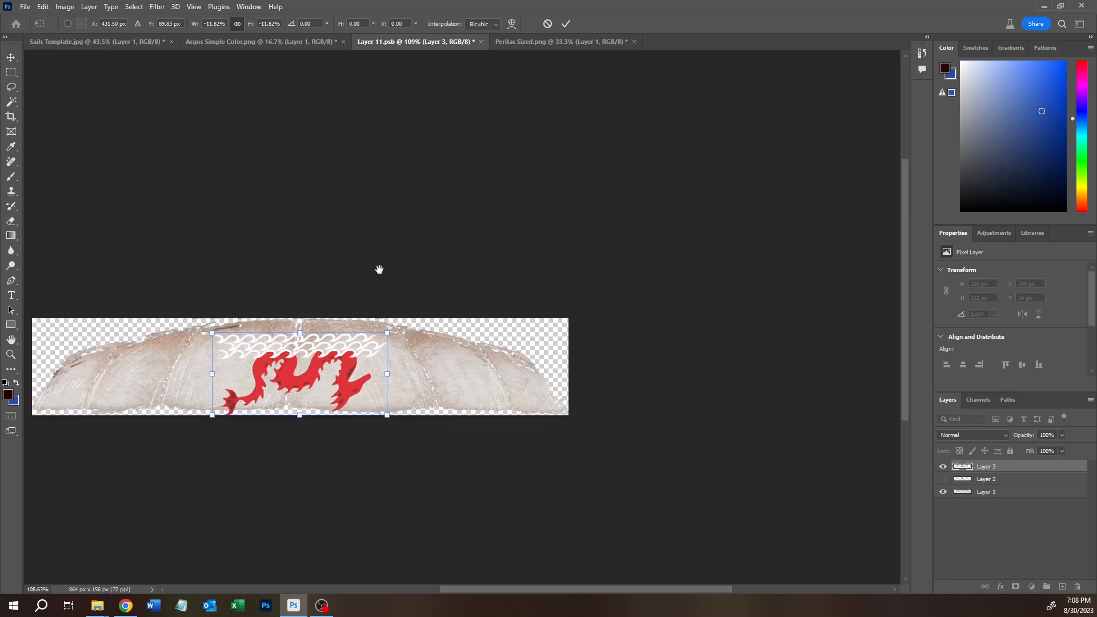
pyautogui.moveTo(360, 345); pyautogui.dragTo(360, 336)
# - Distort the serpent into a trapezoid, narrower at the waves and wider at the head and tail, and apply the transform
pyautogui.rightClick(364, 379)
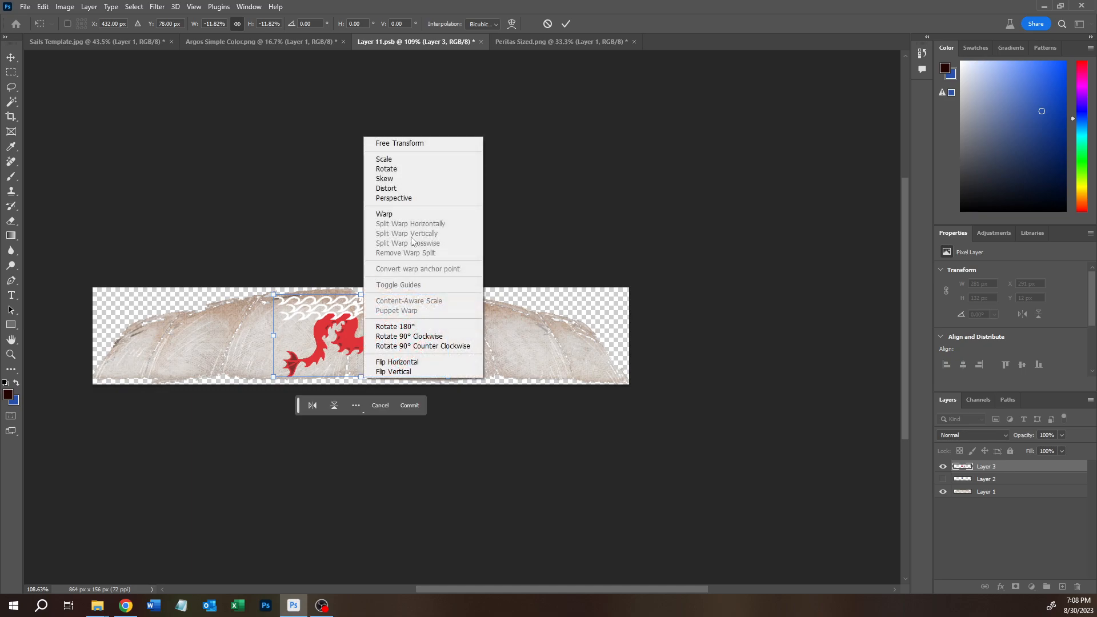
pyautogui.click(399, 188)
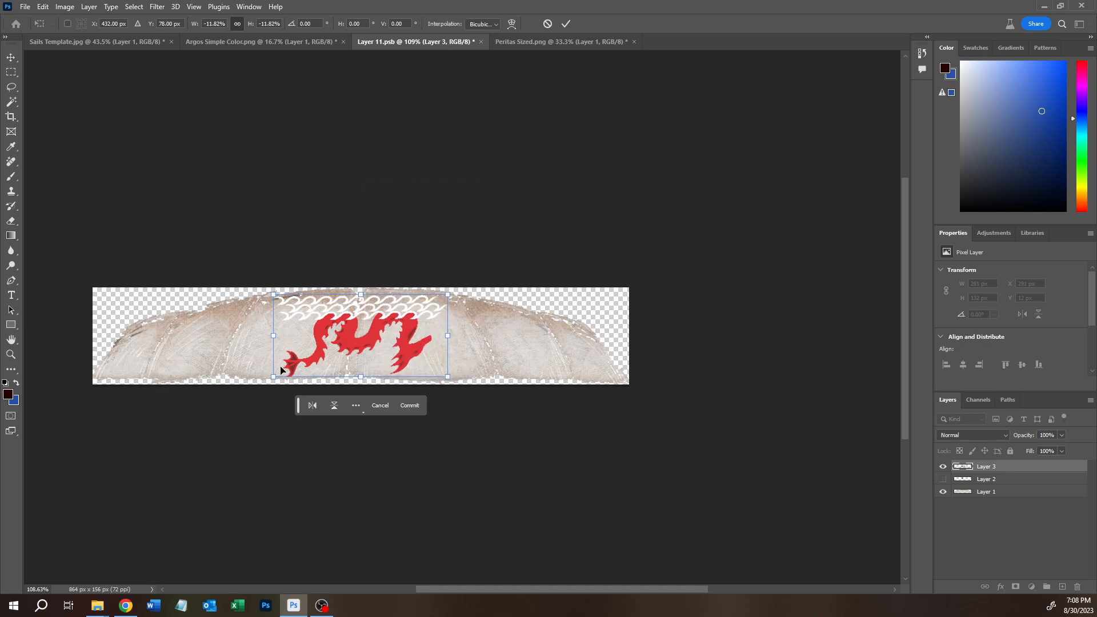
pyautogui.scroll(4, 269, 383)
pyautogui.moveTo(275, 374); pyautogui.dragTo(230, 366)
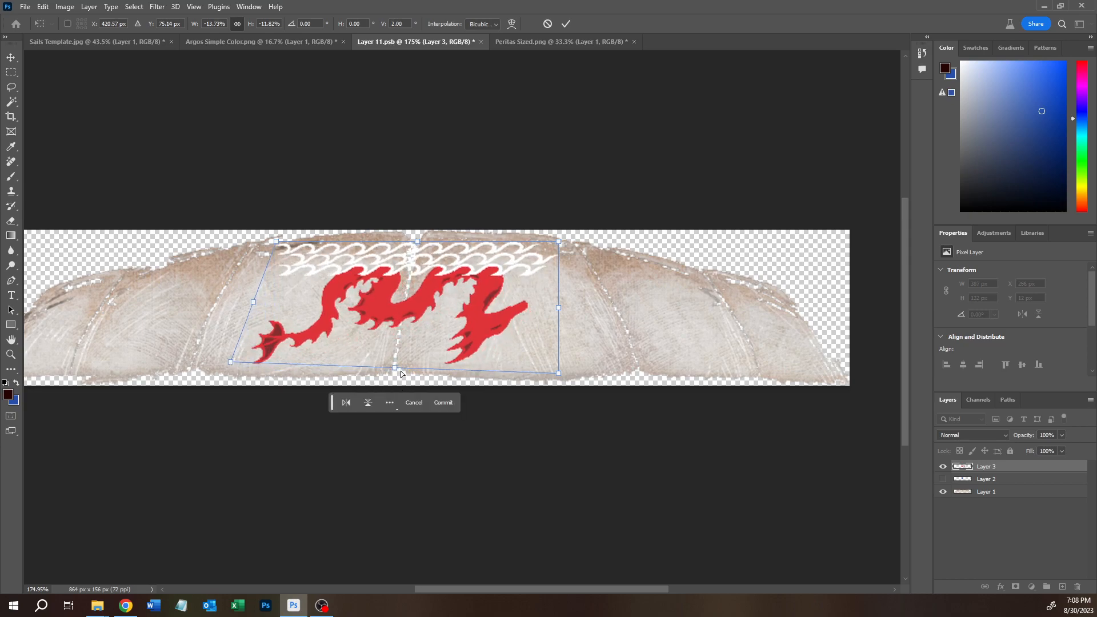
pyautogui.moveTo(553, 376); pyautogui.dragTo(558, 366)
pyautogui.moveTo(560, 243); pyautogui.dragTo(542, 251)
pyautogui.moveTo(277, 242); pyautogui.dragTo(290, 250)
pyautogui.moveTo(416, 252); pyautogui.dragTo(414, 245)
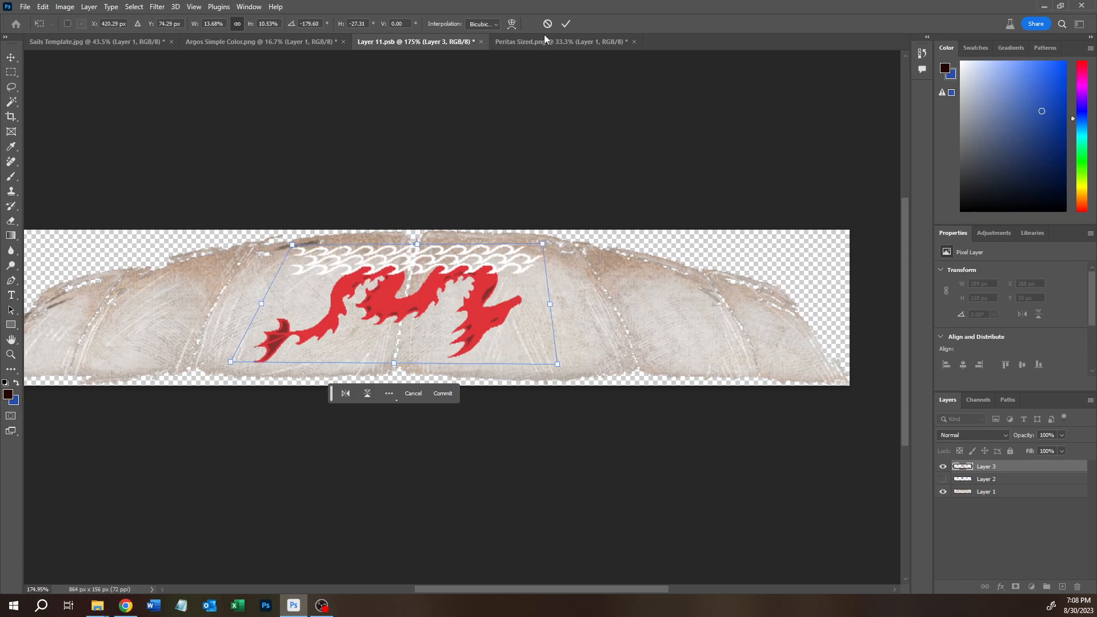
pyautogui.click(568, 24)
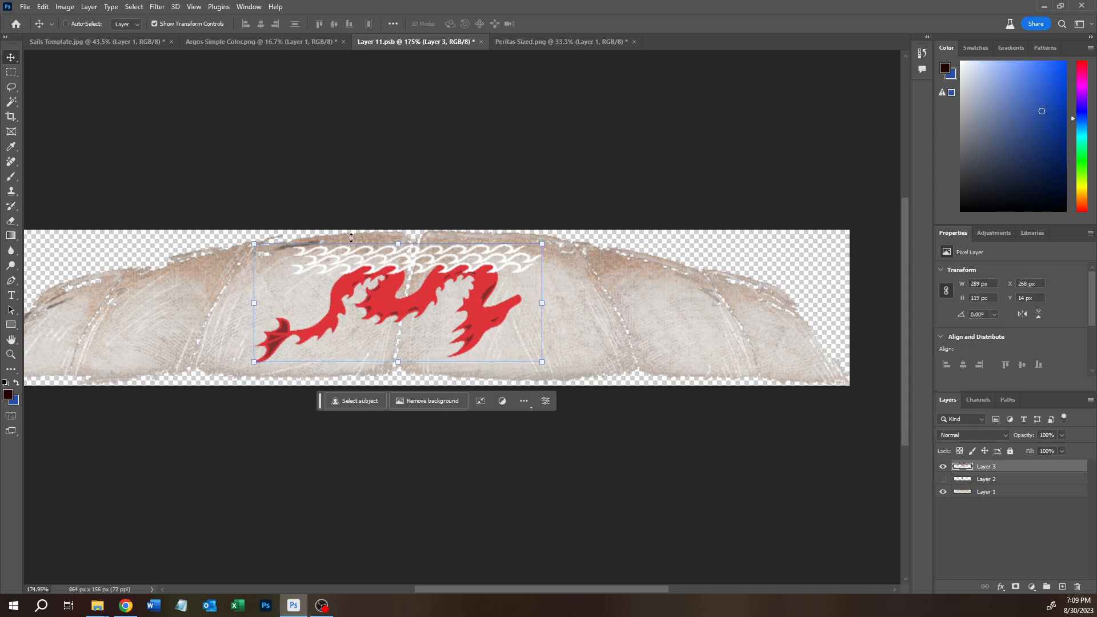
# - Save Layer 11.psb and switch to Sails Template.jpg to check the serpent on the sail
pyautogui.click(25, 6)
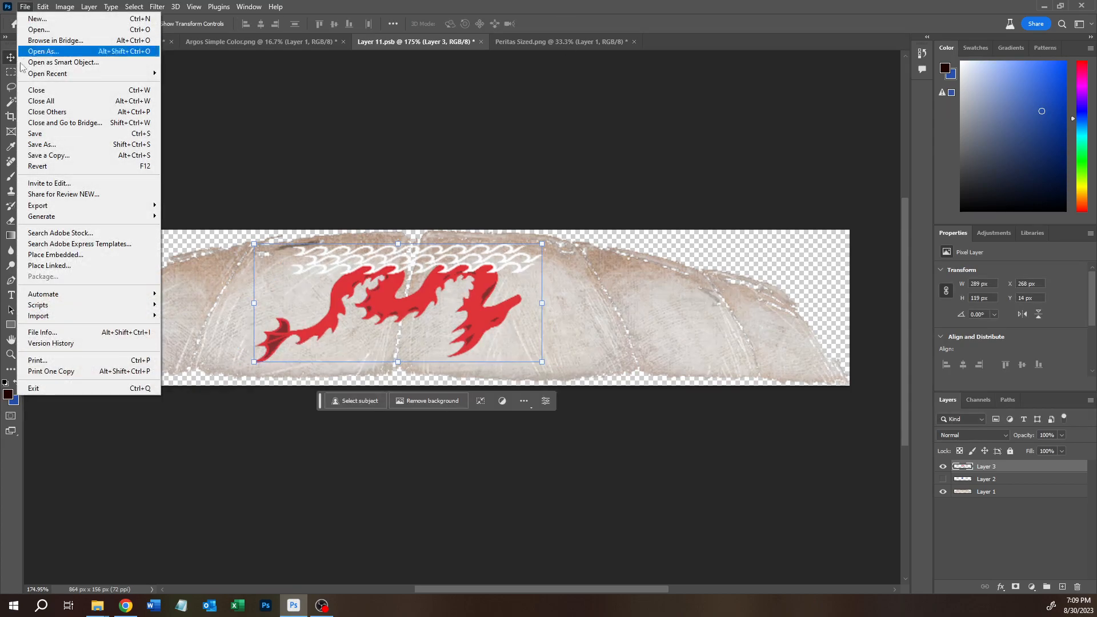
pyautogui.click(26, 134)
pyautogui.click(101, 41)
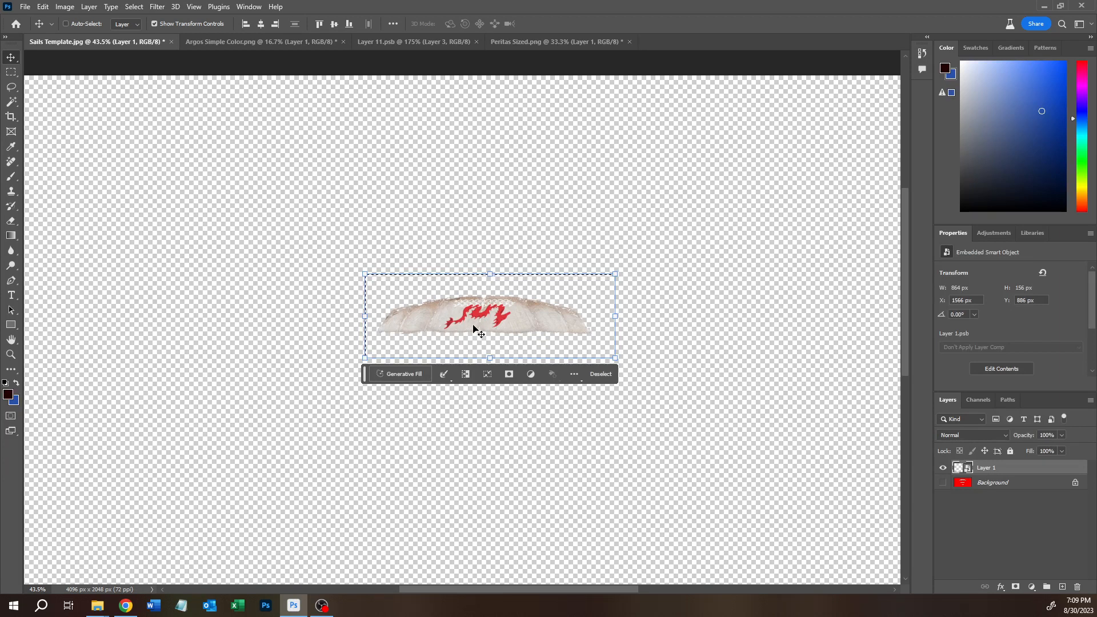
# - Switch to Peritas Sized.png, undo the background deletion to restore the blue, and clear the selection
pyautogui.click(530, 42)
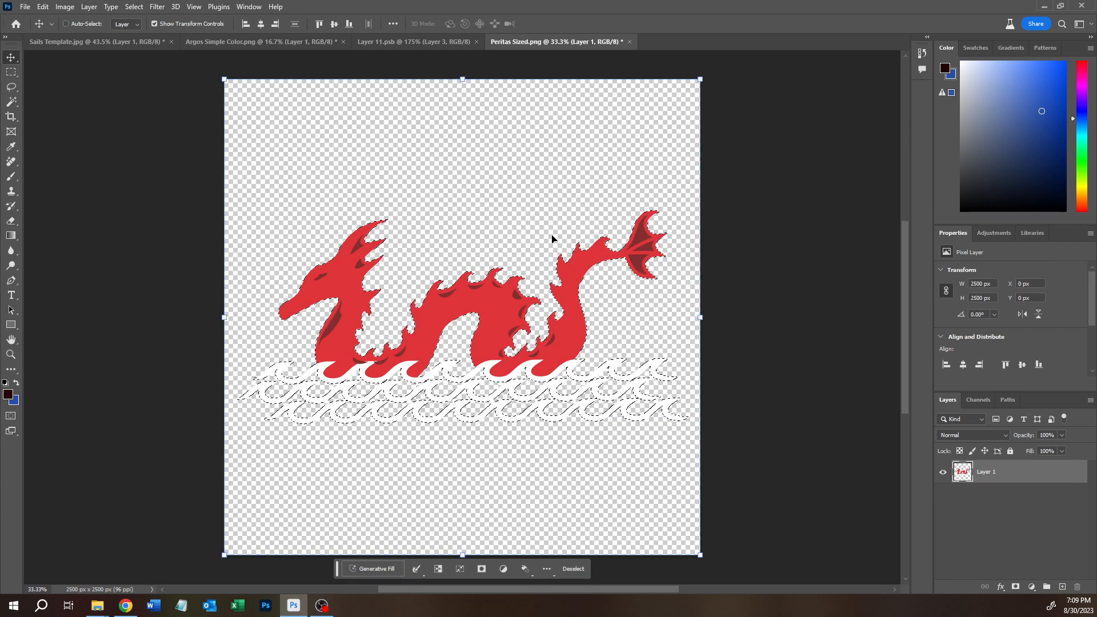
pyautogui.hotkey('ctrl', 'z')
pyautogui.click(12, 72)
pyautogui.click(123, 136)
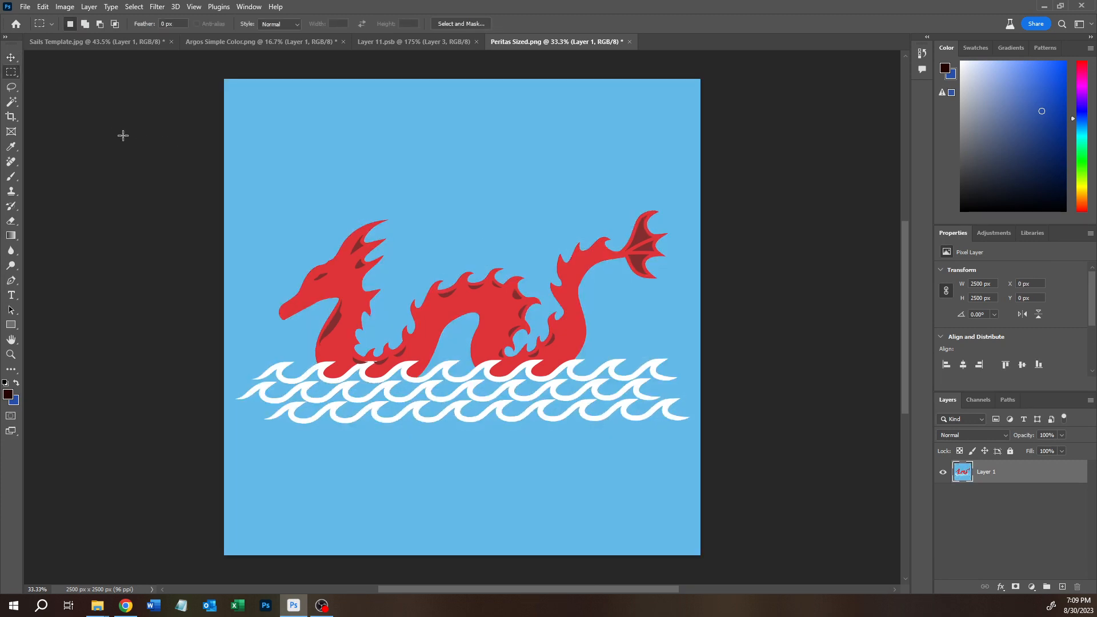
pyautogui.click(16, 105)
pyautogui.click(407, 150)
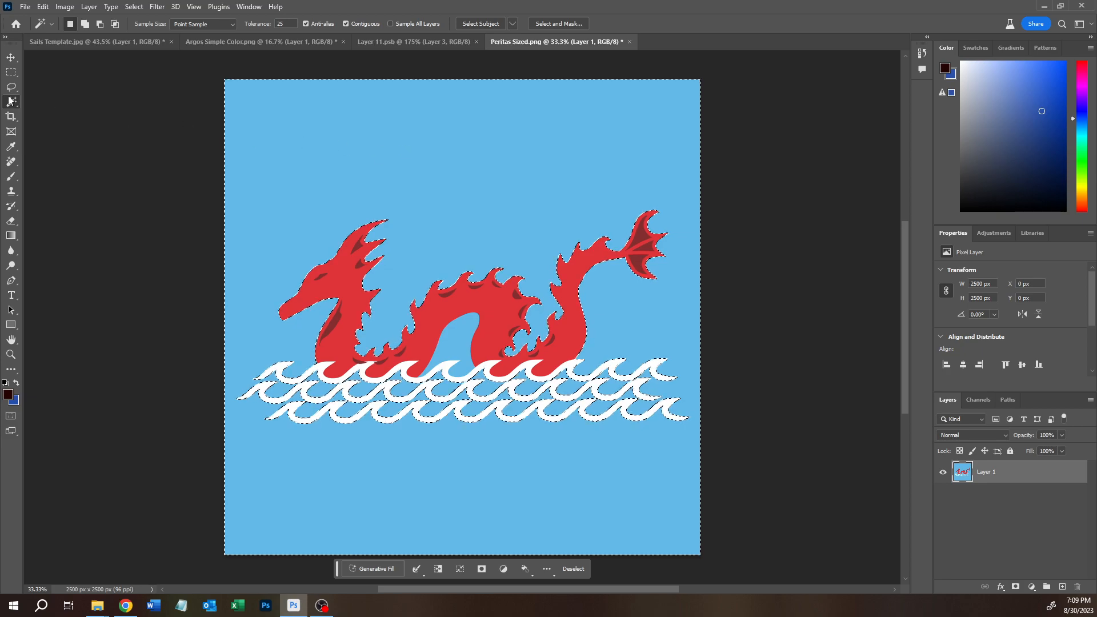
pyautogui.click(11, 146)
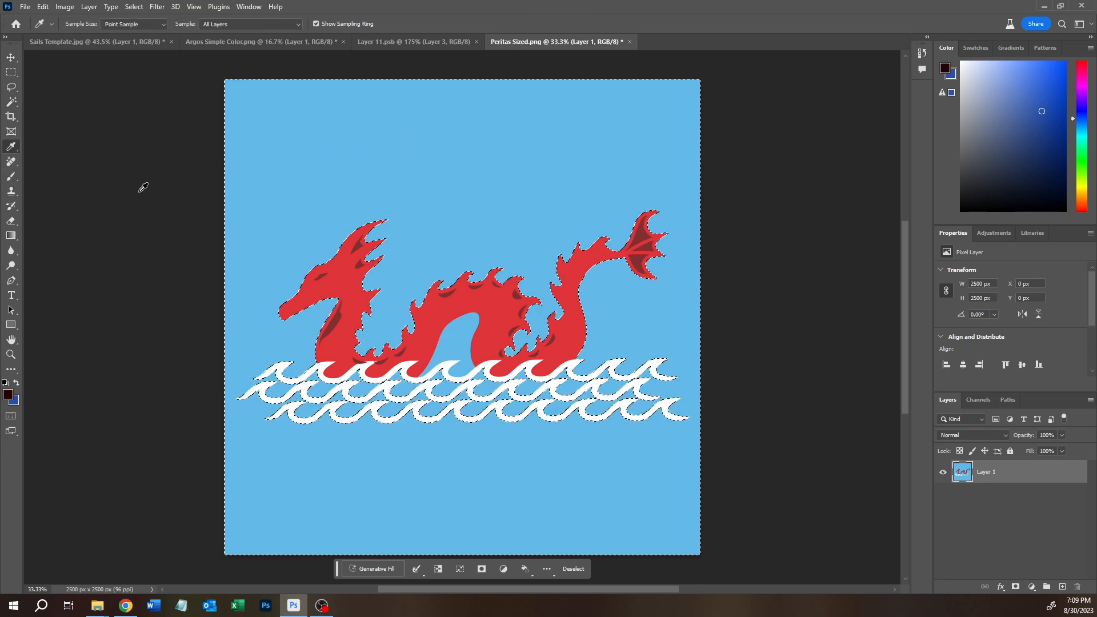
pyautogui.hotkey('ctrl', 'd')
pyautogui.press('m')
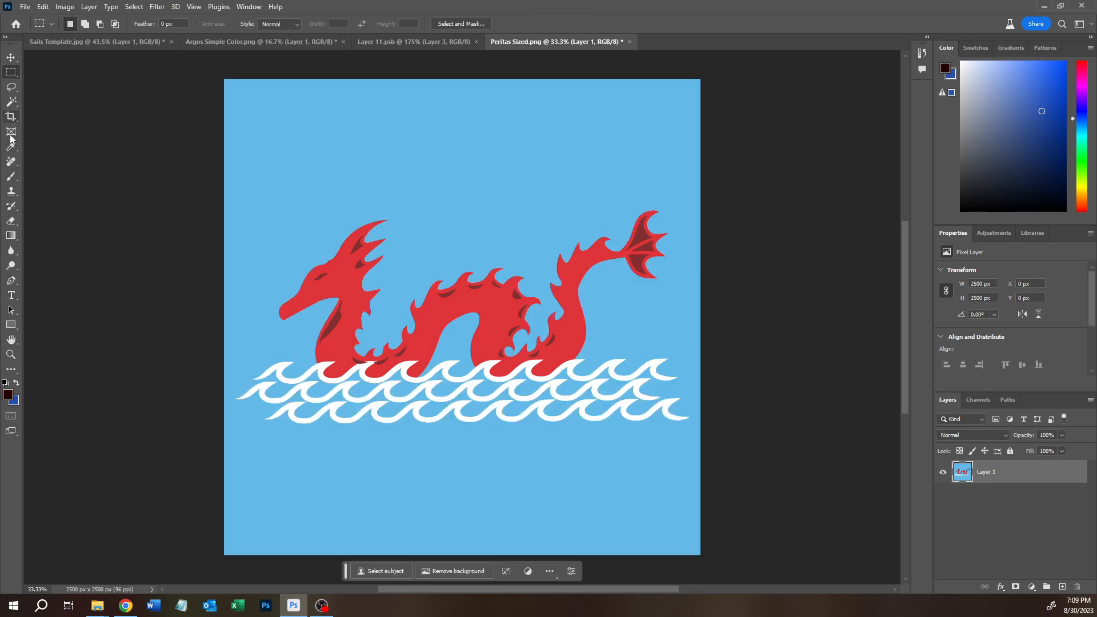
# - Sample the emblem's light blue background as the foreground colour and return to Layer 11.psb
pyautogui.click(13, 152)
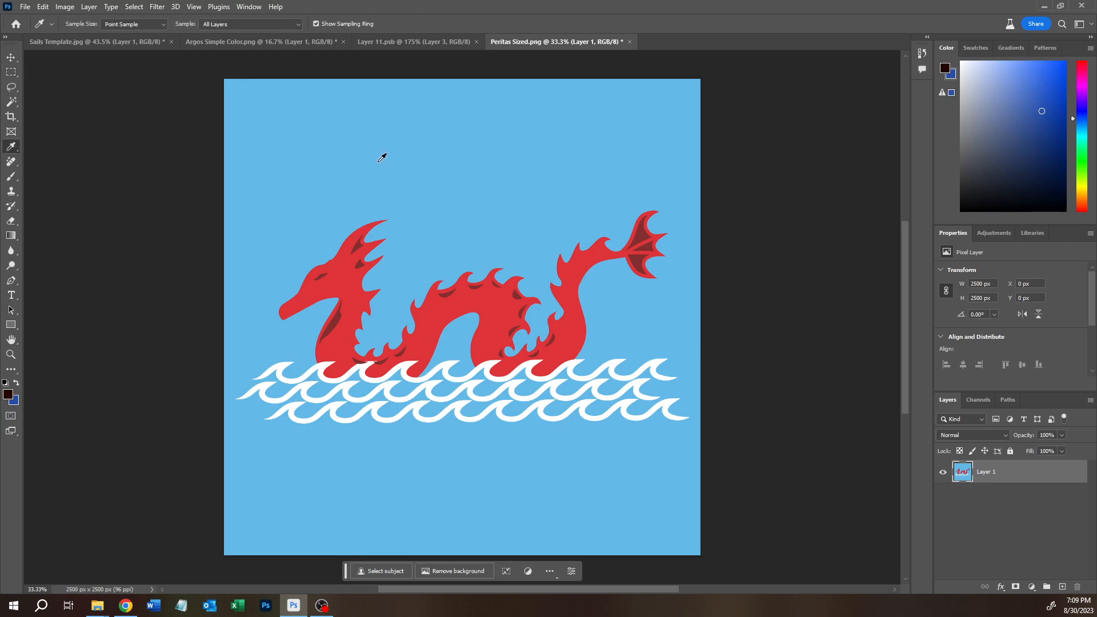
pyautogui.click(378, 43)
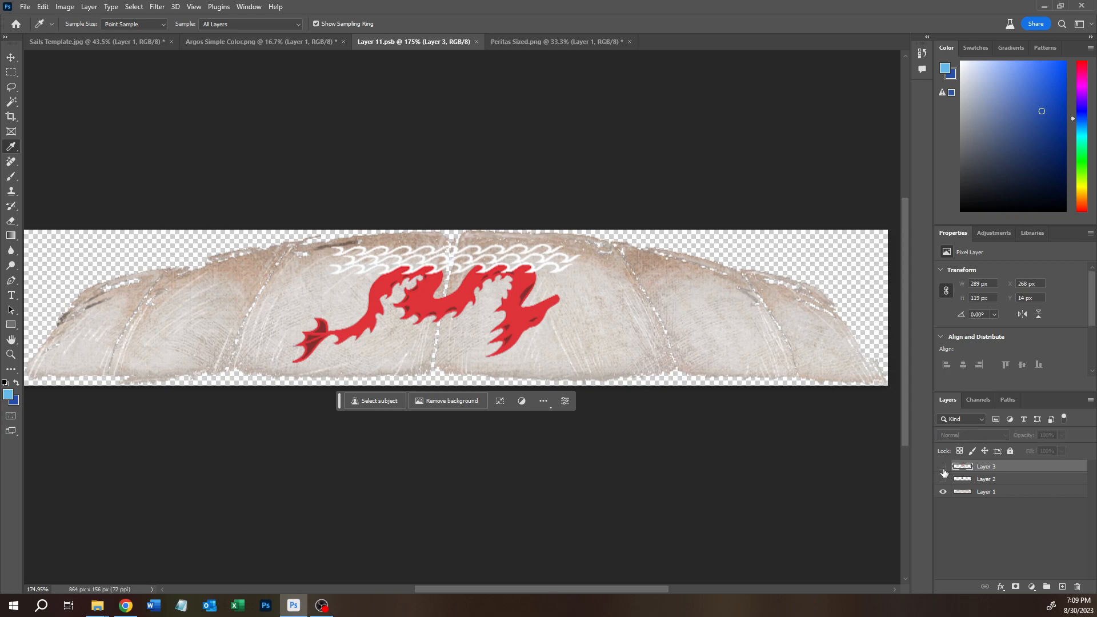
# - Hide Layer 3, select all transparent areas of Layer 1 with a non-contiguous Magic Wand, and invert the selection to the sail fabric
pyautogui.click(944, 467)
pyautogui.click(11, 103)
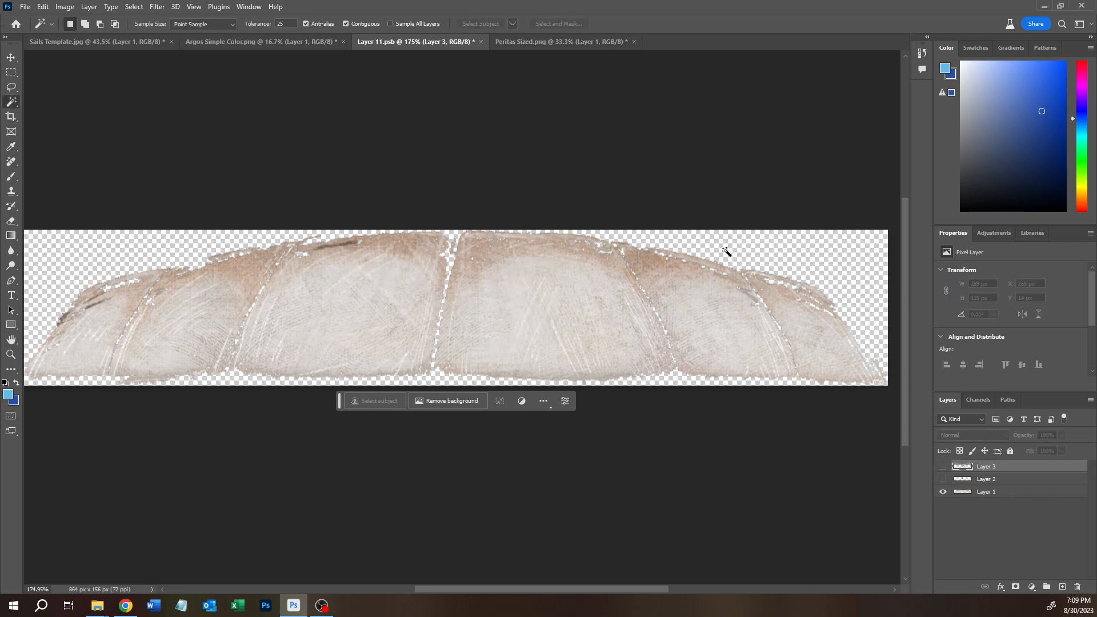
pyautogui.click(773, 244)
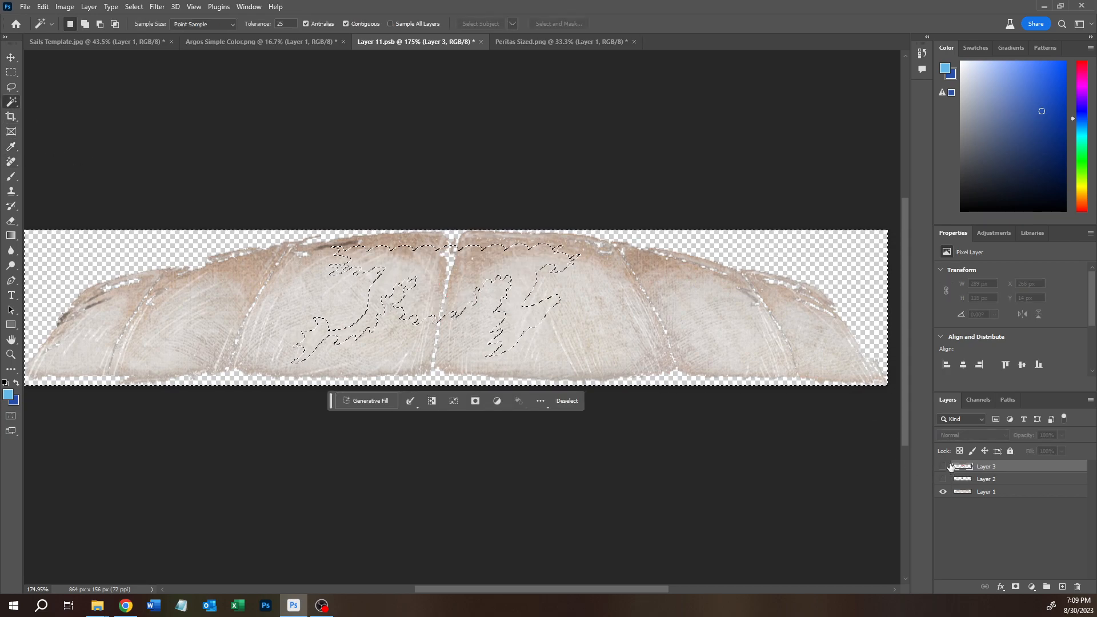
pyautogui.click(983, 493)
pyautogui.click(759, 264)
pyautogui.click(770, 250)
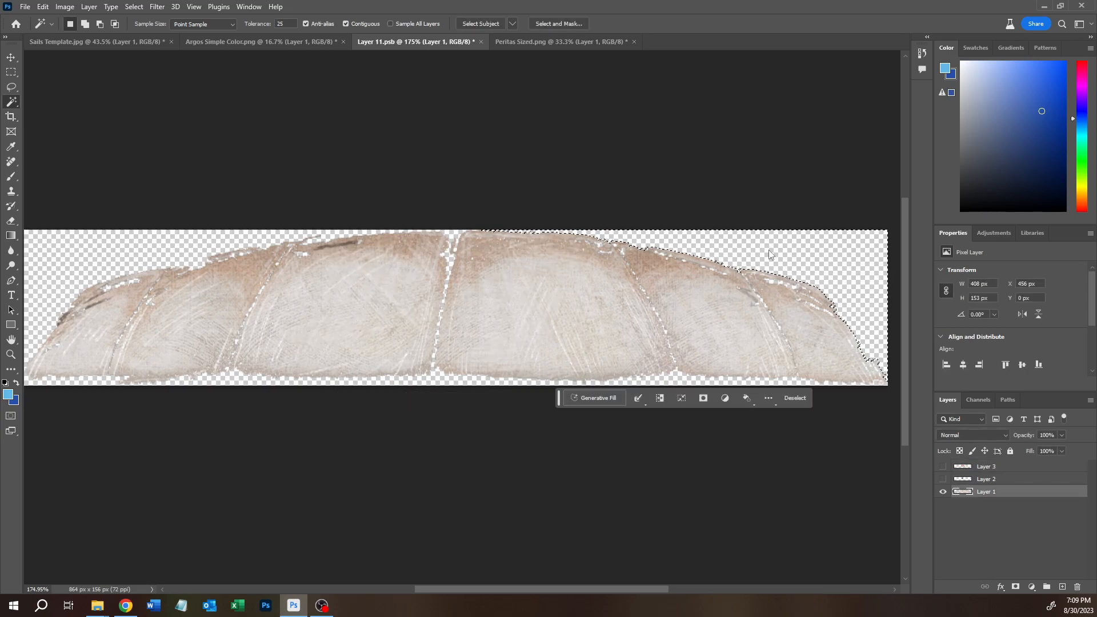
pyautogui.click(345, 24)
pyautogui.click(797, 245)
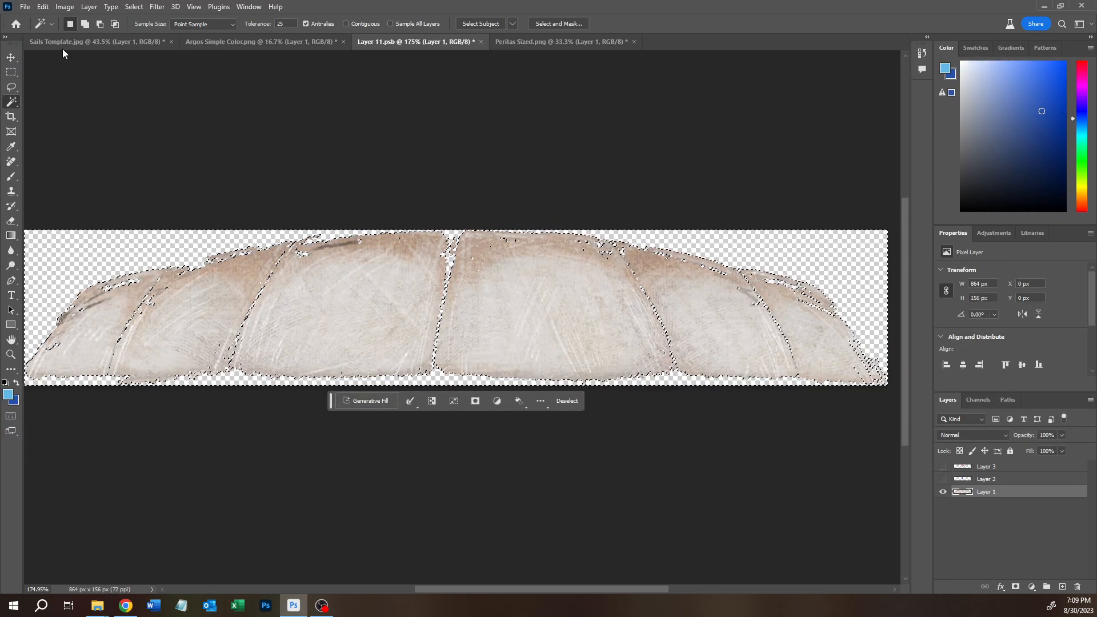
pyautogui.click(134, 6)
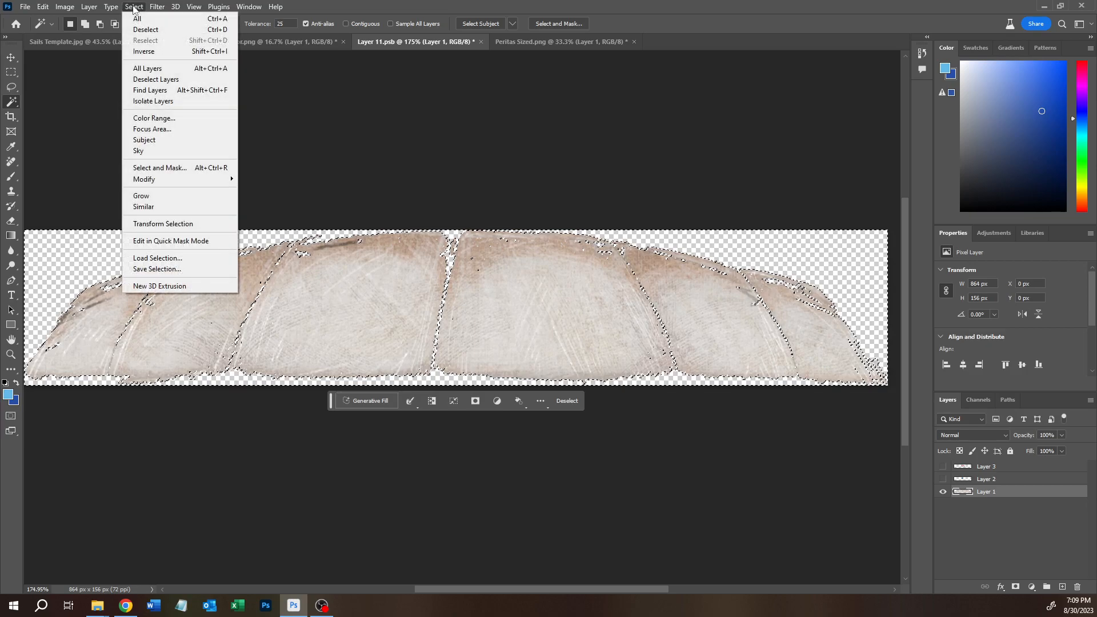
pyautogui.click(149, 53)
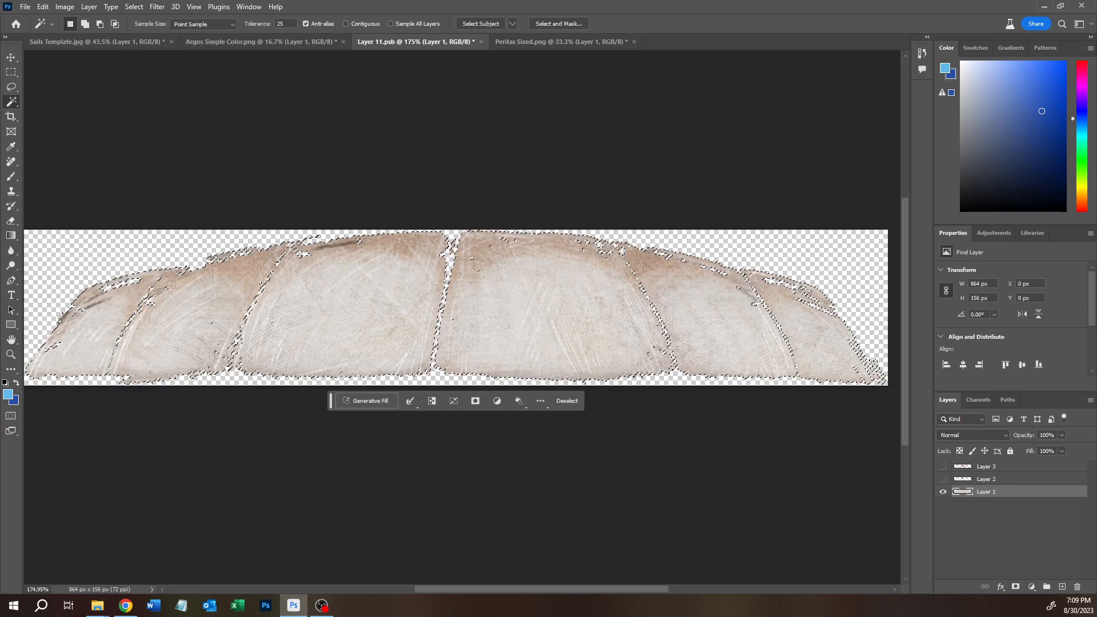
# - Paint the selected sail fabric light blue directly on Layer 1 with the Brush at 100% opacity
pyautogui.click(11, 177)
pyautogui.moveTo(343, 332)
pyautogui.mouseDown()
pyautogui.moveTo(502, 275)
pyautogui.moveTo(278, 300)
pyautogui.moveTo(225, 318)
pyautogui.moveTo(215, 350)
pyautogui.moveTo(223, 251)
pyautogui.mouseUp()
pyautogui.moveTo(72, 366)
pyautogui.mouseDown()
pyautogui.moveTo(774, 343)
pyautogui.moveTo(534, 252)
pyautogui.moveTo(196, 197)
pyautogui.mouseUp()
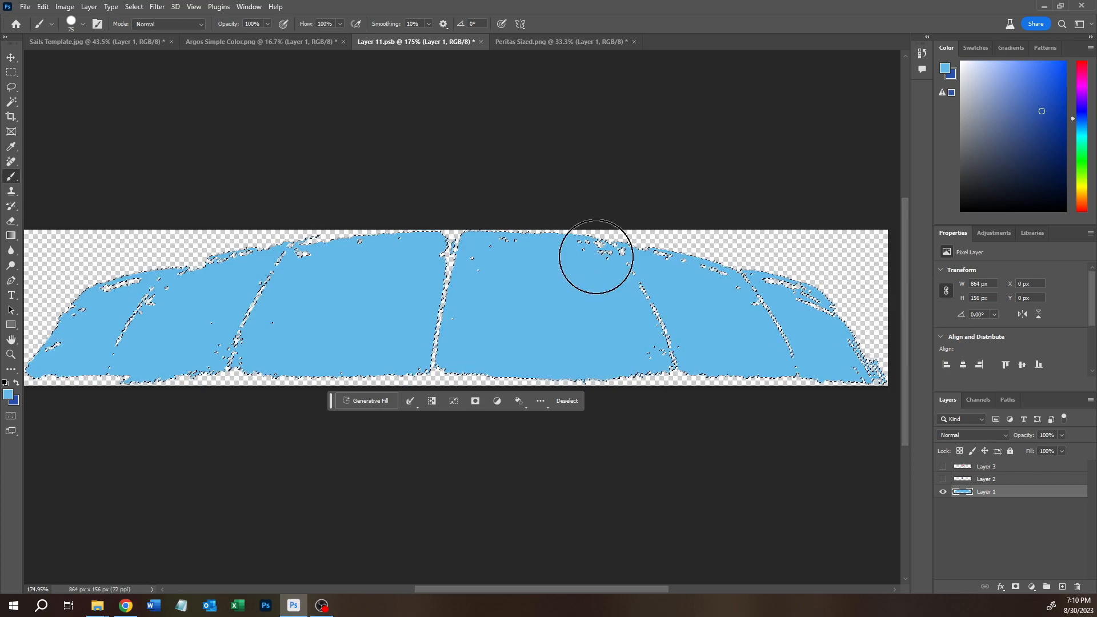
# - Switch to Sails Template.jpg and examine the serpent sail closely with and without the Background layer
pyautogui.click(52, 42)
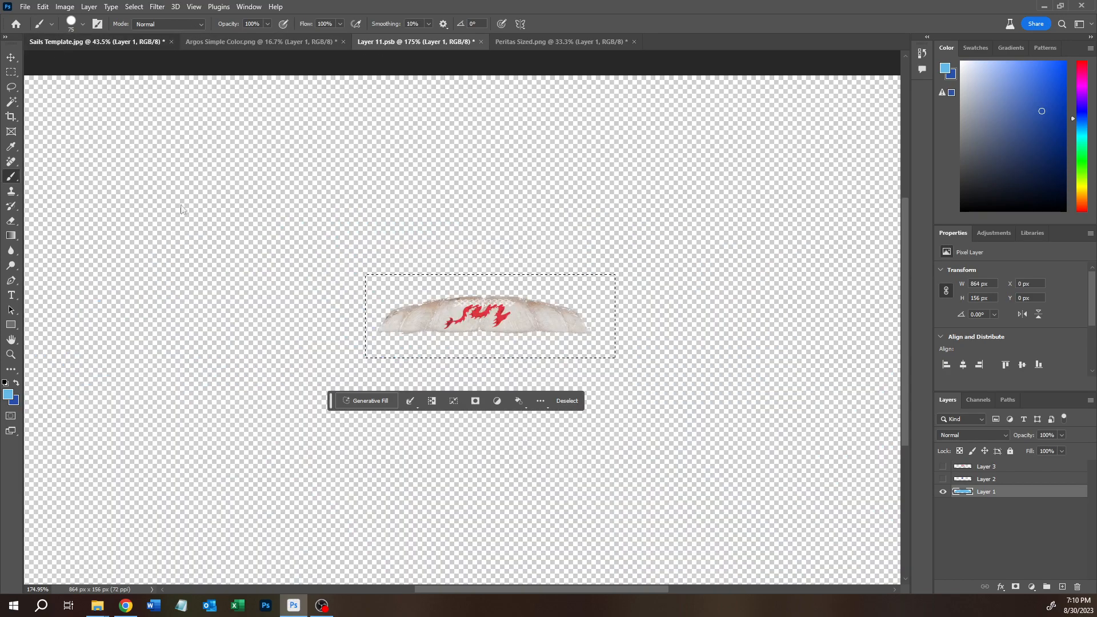
pyautogui.scroll(5, 460, 326)
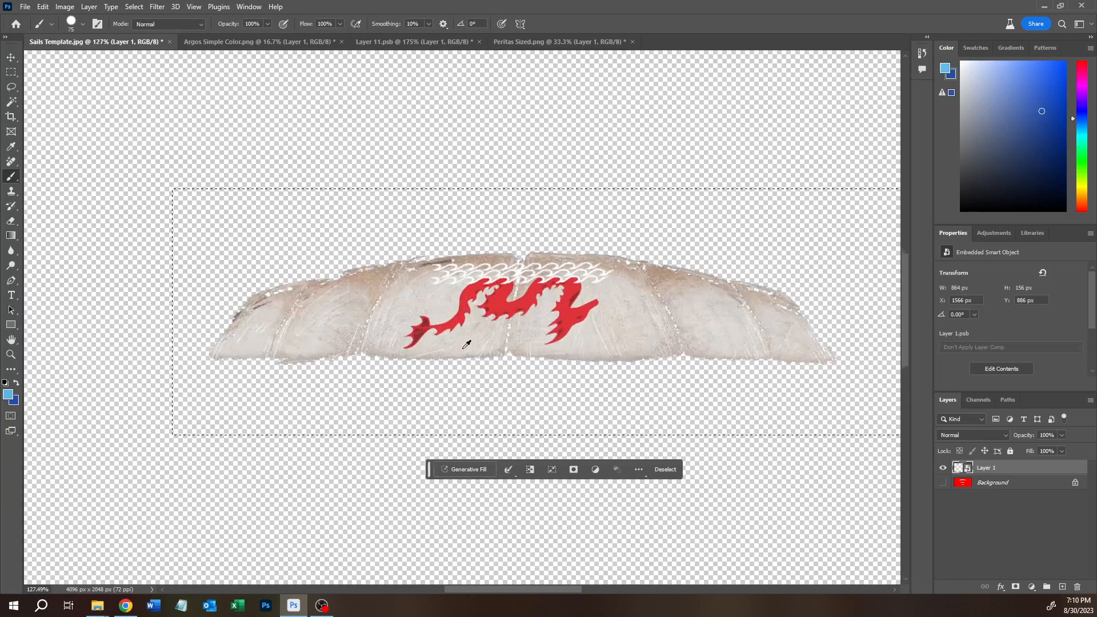
pyautogui.scroll(2, 466, 346)
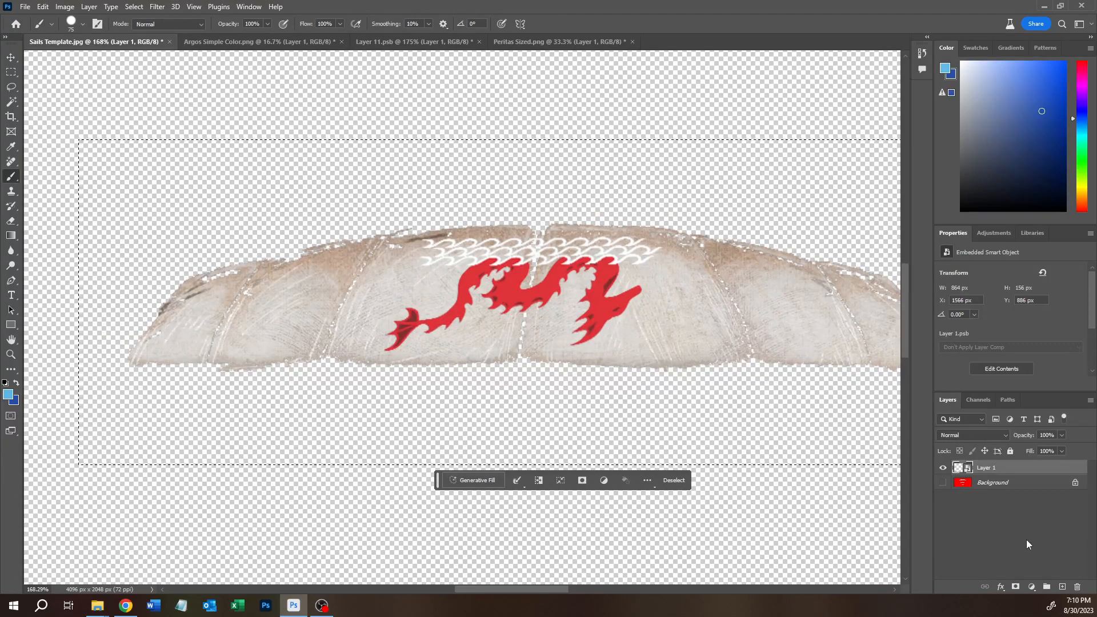
pyautogui.click(943, 483)
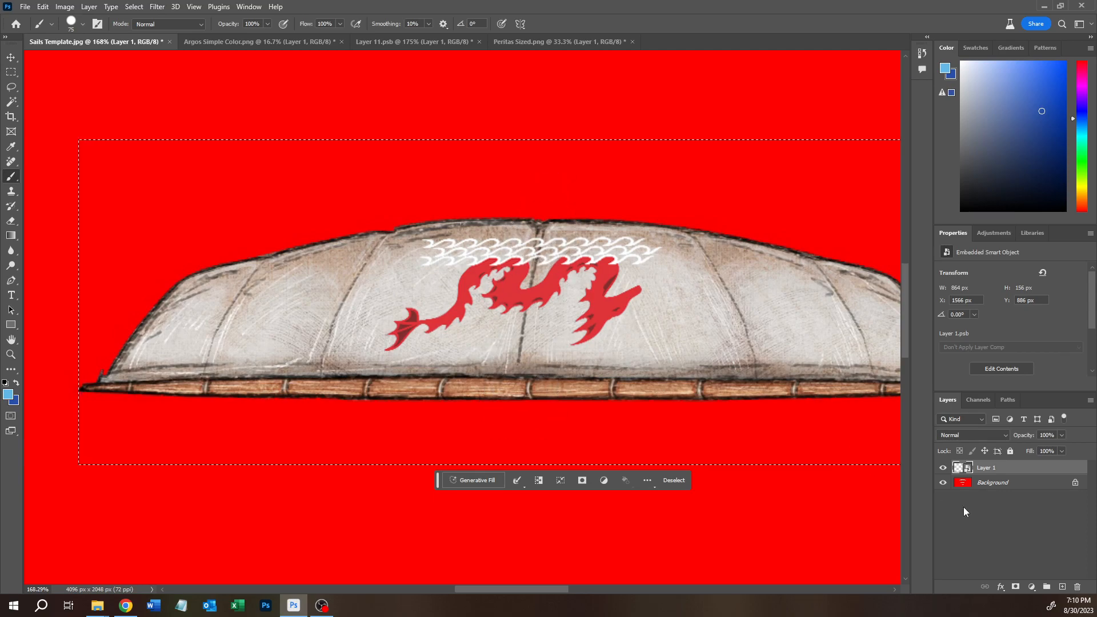
pyautogui.click(943, 483)
pyautogui.scroll(-2, 508, 293)
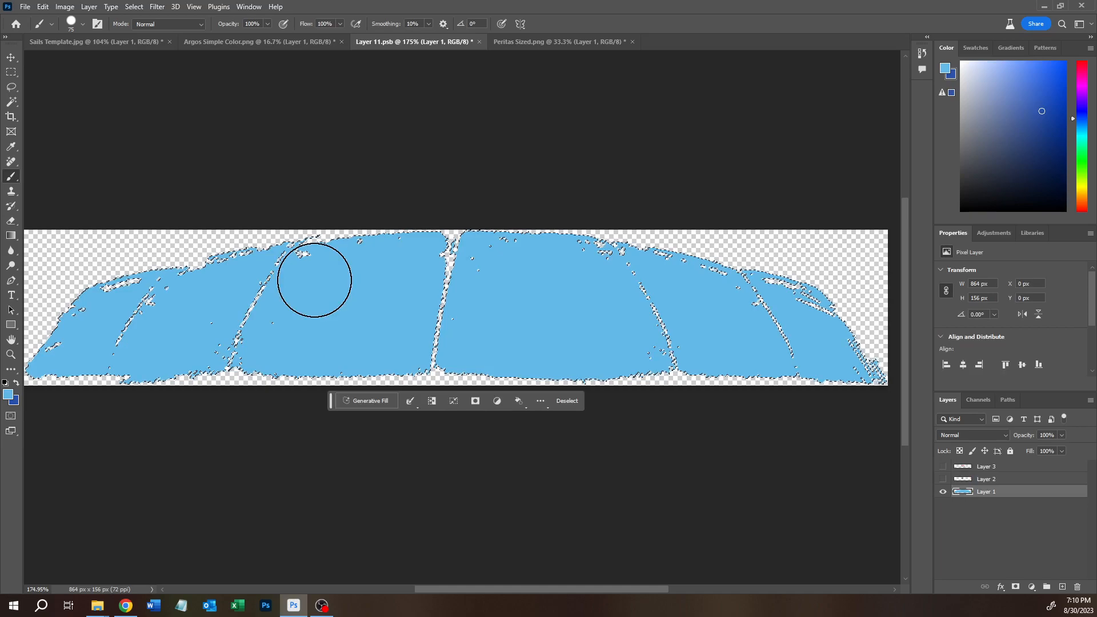
# - Undo the blue painting and the hiding of the serpent in Layer 11.psb, and add a new layer above Layer 1
pyautogui.hotkey('ctrl', 'z')
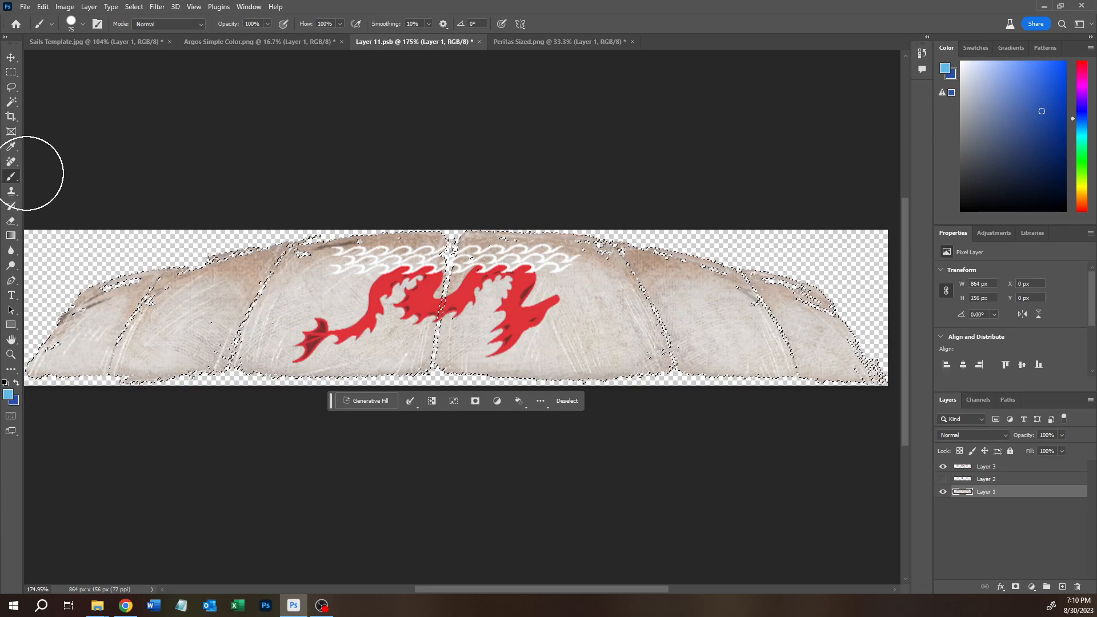
pyautogui.click(1064, 588)
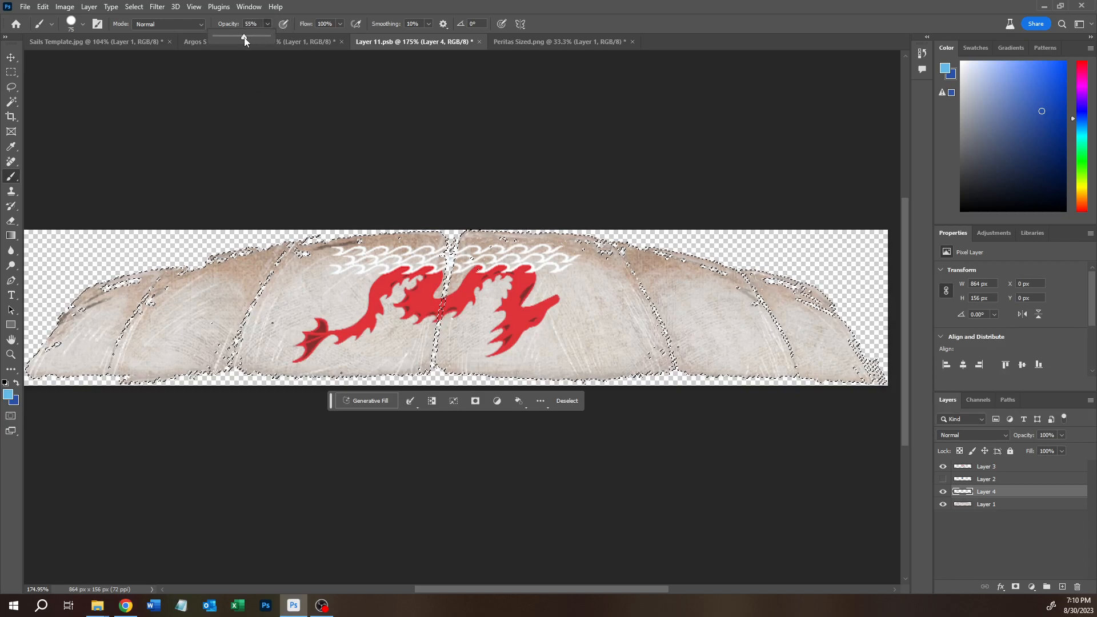
# - Paint the selected sail fabric light blue on Layer 4 with the Brush at 55% opacity, and deselect
pyautogui.moveTo(135, 354)
pyautogui.mouseDown()
pyautogui.moveTo(393, 300)
pyautogui.moveTo(441, 259)
pyautogui.moveTo(86, 289)
pyautogui.moveTo(625, 319)
pyautogui.moveTo(602, 349)
pyautogui.moveTo(270, 352)
pyautogui.moveTo(376, 322)
pyautogui.moveTo(658, 358)
pyautogui.moveTo(731, 336)
pyautogui.moveTo(594, 252)
pyautogui.moveTo(475, 215)
pyautogui.moveTo(843, 266)
pyautogui.moveTo(759, 341)
pyautogui.moveTo(325, 291)
pyautogui.moveTo(246, 318)
pyautogui.moveTo(260, 357)
pyautogui.moveTo(905, 353)
pyautogui.moveTo(427, 313)
pyautogui.mouseUp()
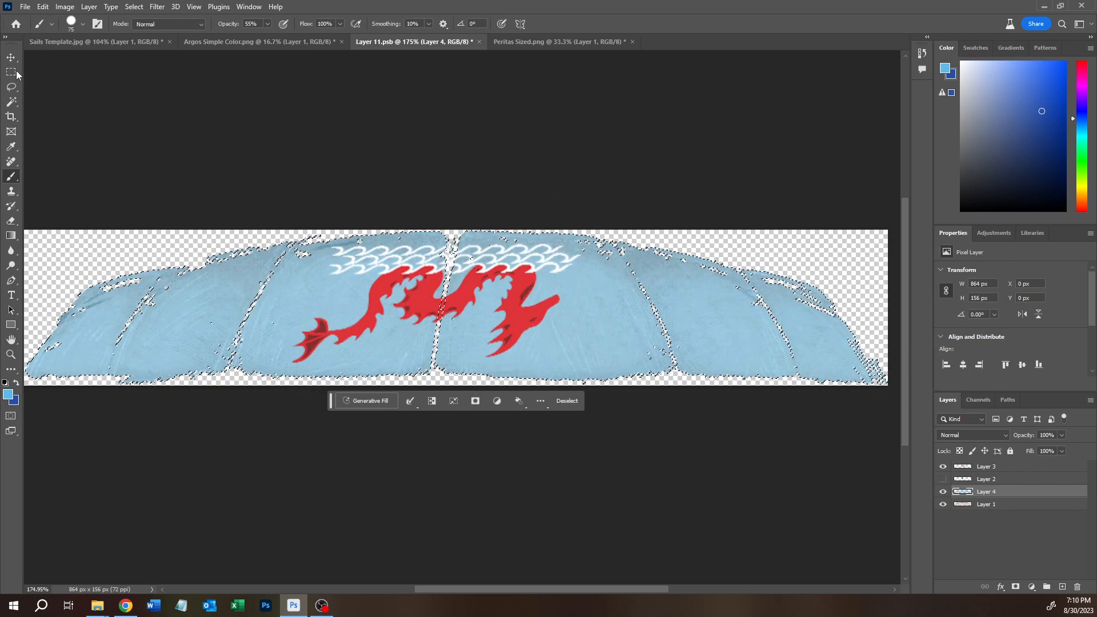
pyautogui.press('m')
pyautogui.hotkey('ctrl', 'd')
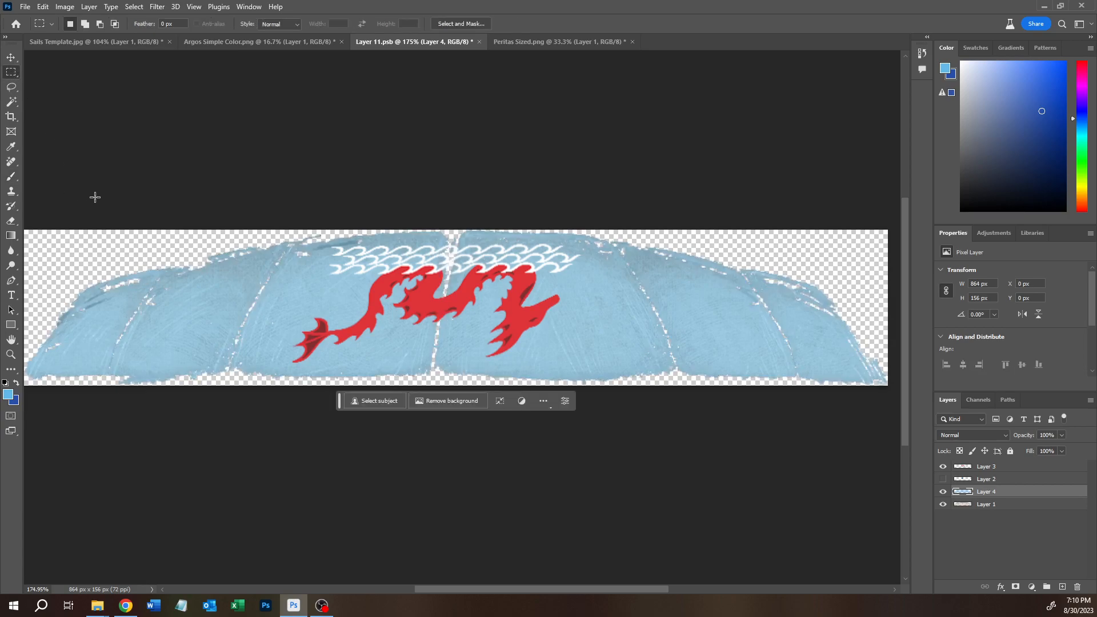
# - Save Layer 11.psb and copy the selected area around the updated serpent sail in Sails Template.jpg
pyautogui.click(25, 7)
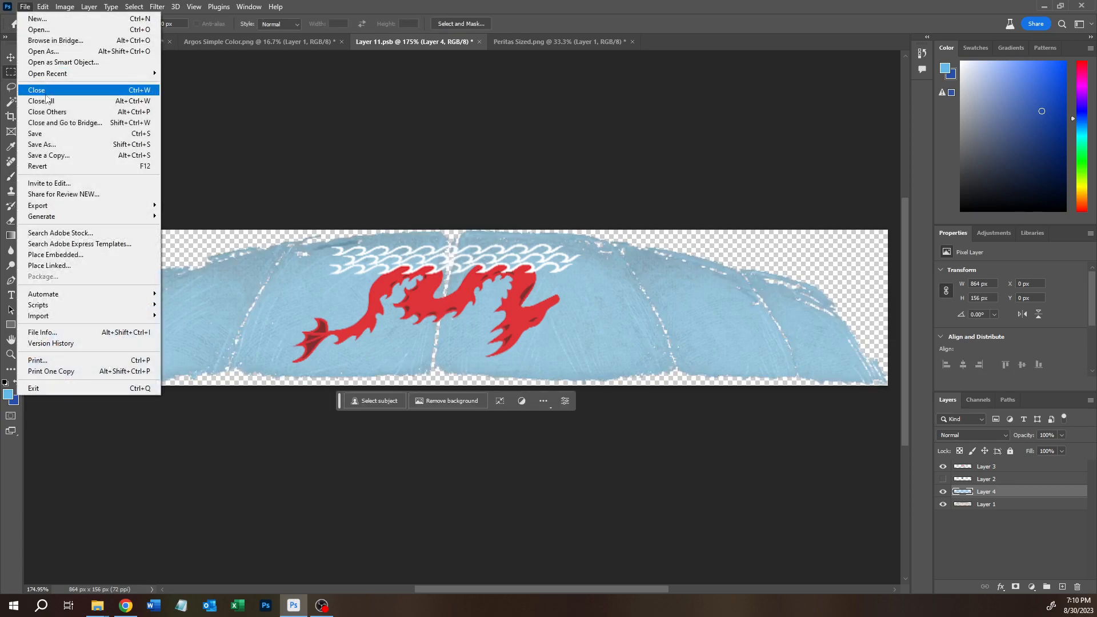
pyautogui.click(62, 135)
pyautogui.click(80, 41)
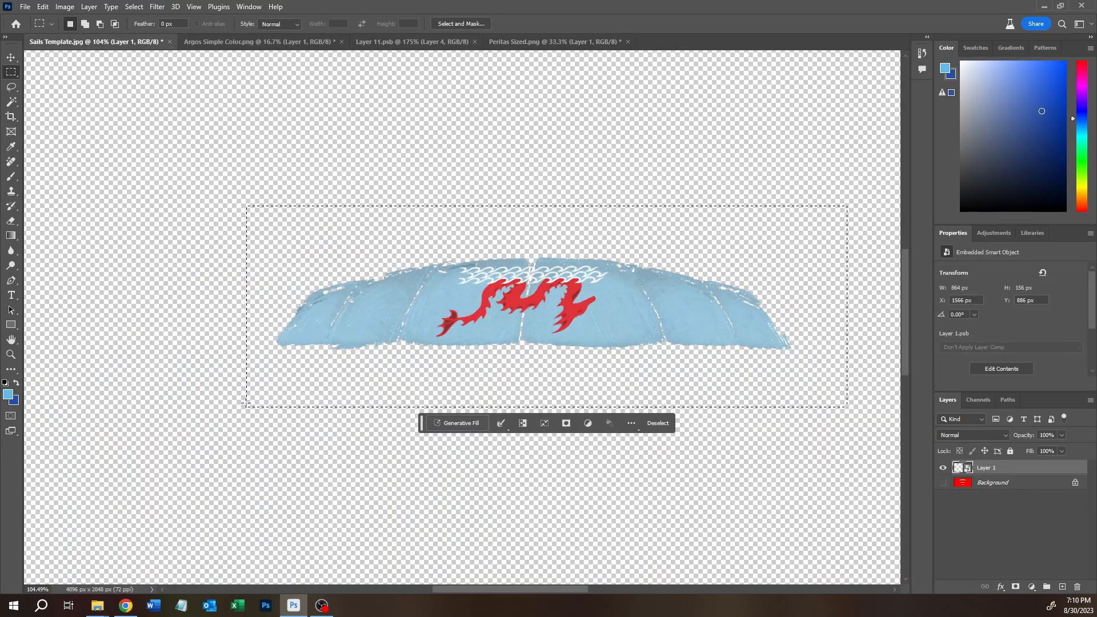
pyautogui.click(43, 6)
pyautogui.click(70, 96)
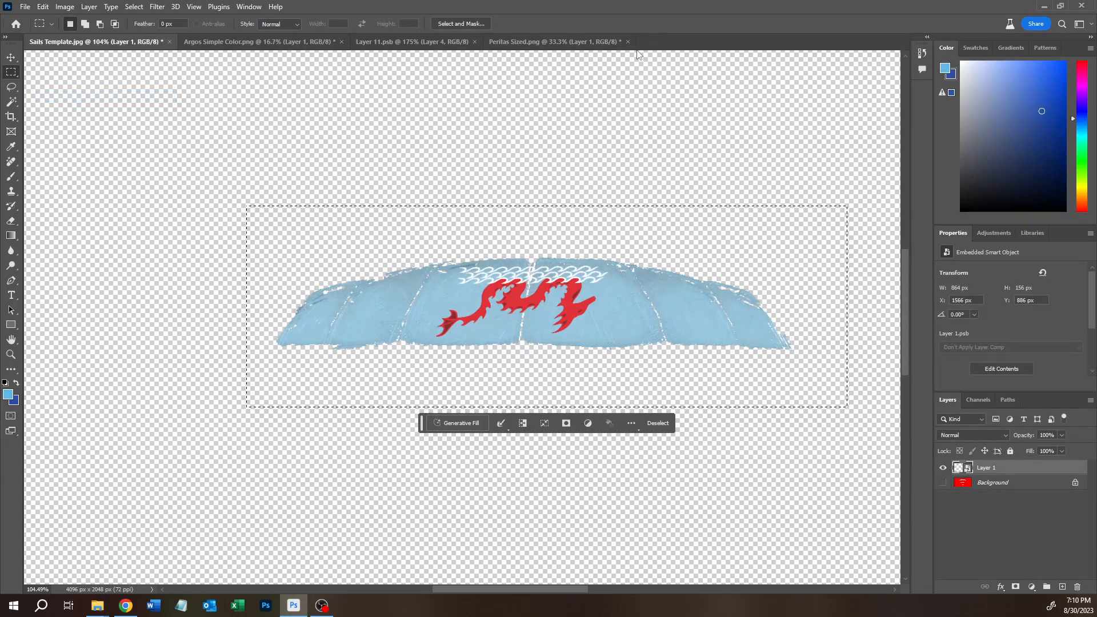
# - Create a new 864 x 156 px document, paste the copied sail into it, and delete the white Background layer
pyautogui.rightClick(668, 44)
pyautogui.click(708, 106)
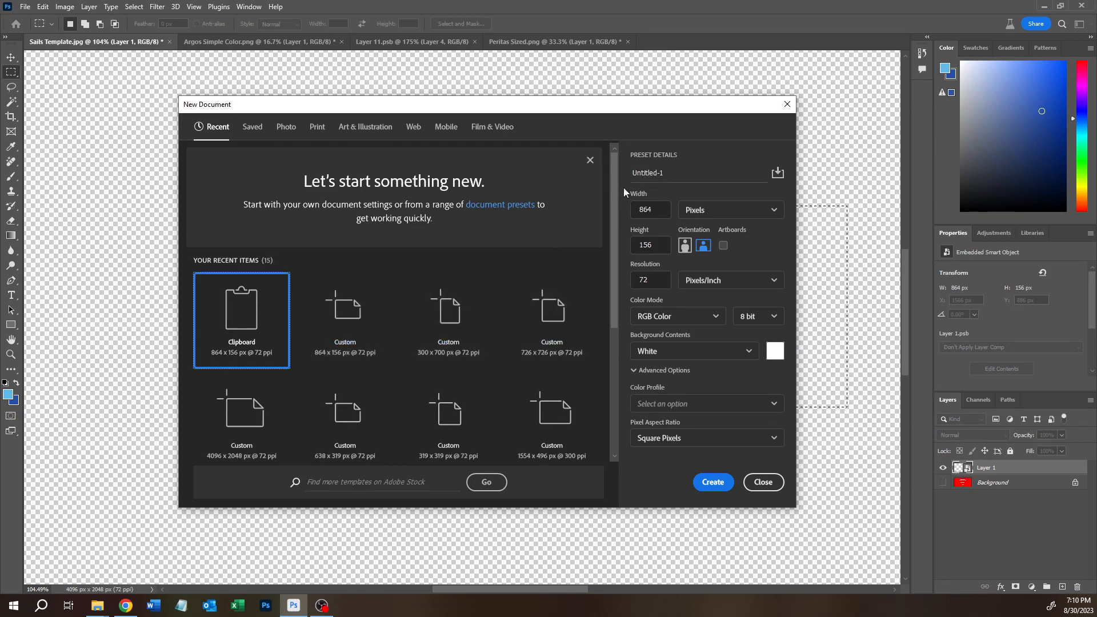
pyautogui.click(724, 485)
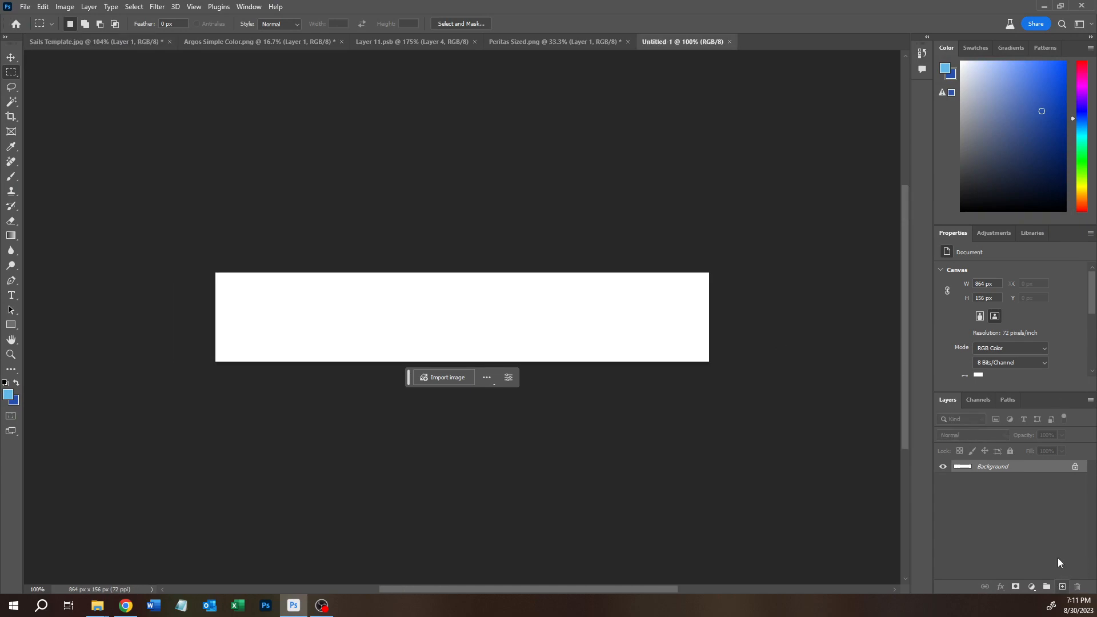
pyautogui.click(1062, 587)
pyautogui.click(1075, 481)
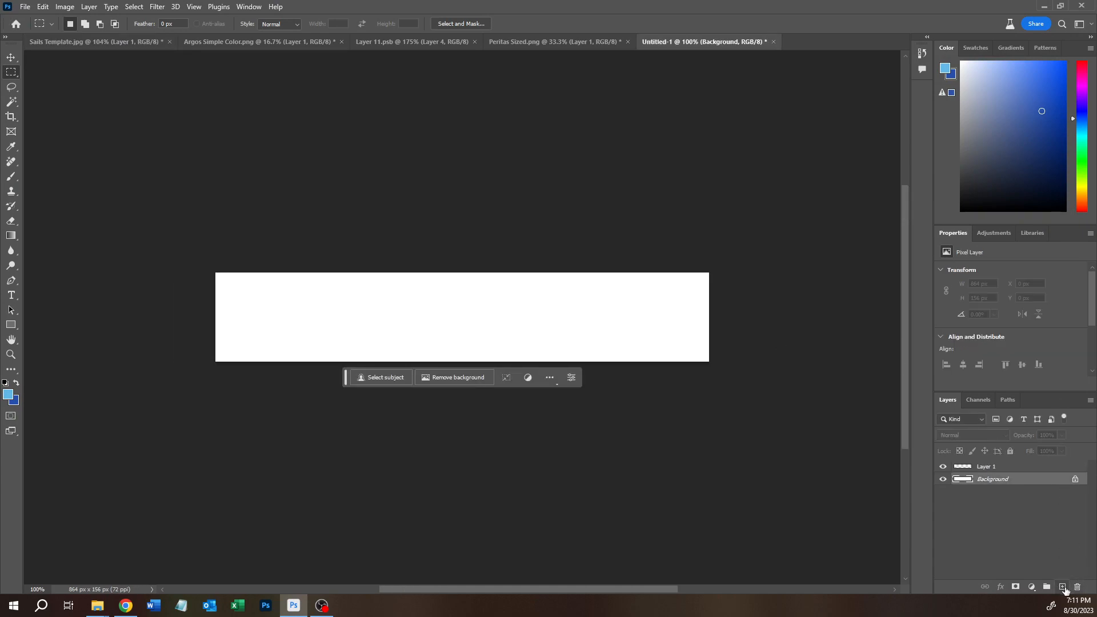
pyautogui.click(1078, 587)
pyautogui.click(490, 224)
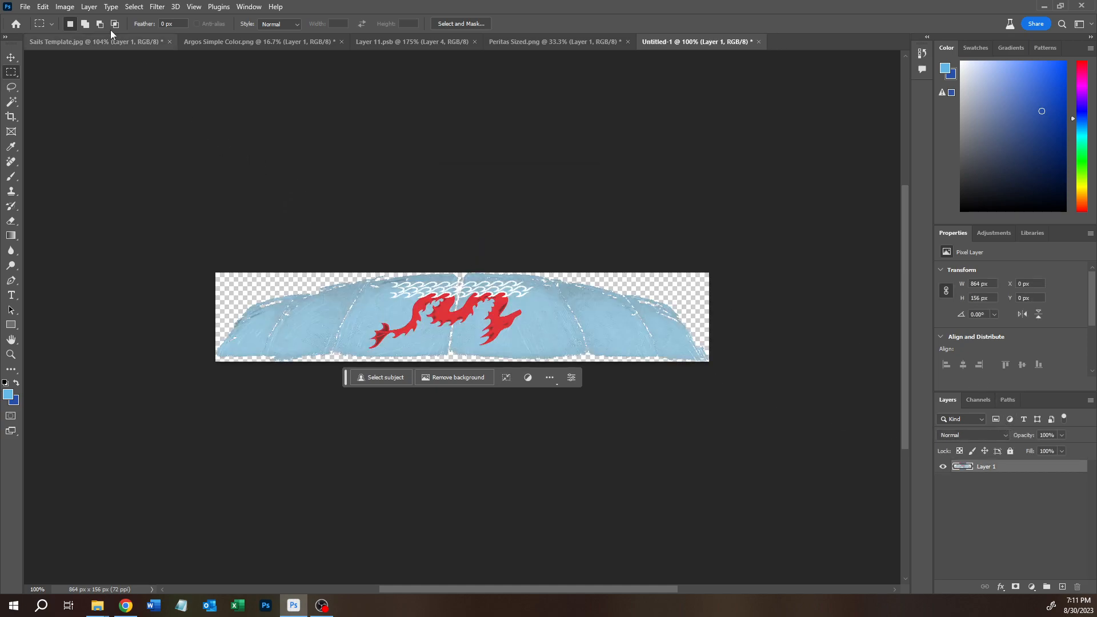
# - Save a copy of the sail as Peritas Sail.png in the Inkarnate Stamps folder, using the large file size option
pyautogui.click(24, 6)
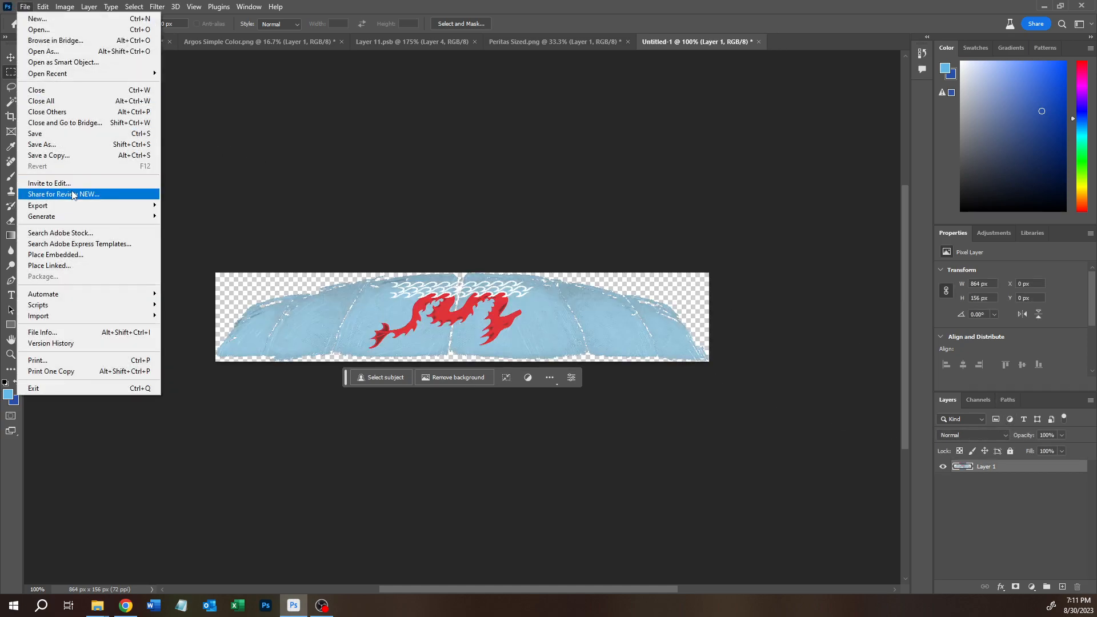
pyautogui.click(75, 152)
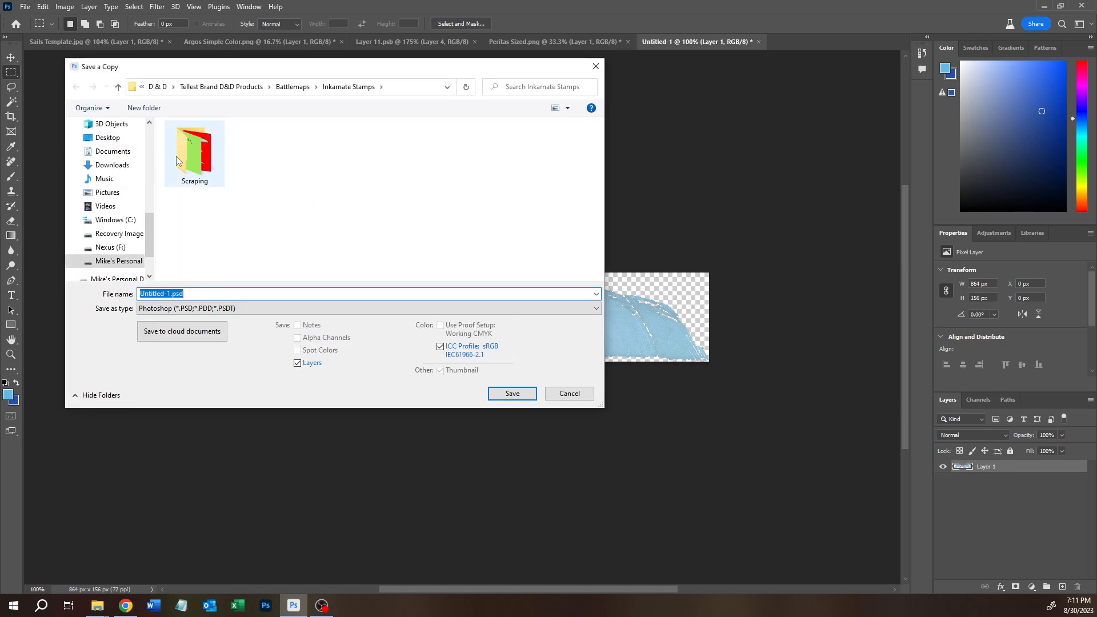
pyautogui.click(200, 308)
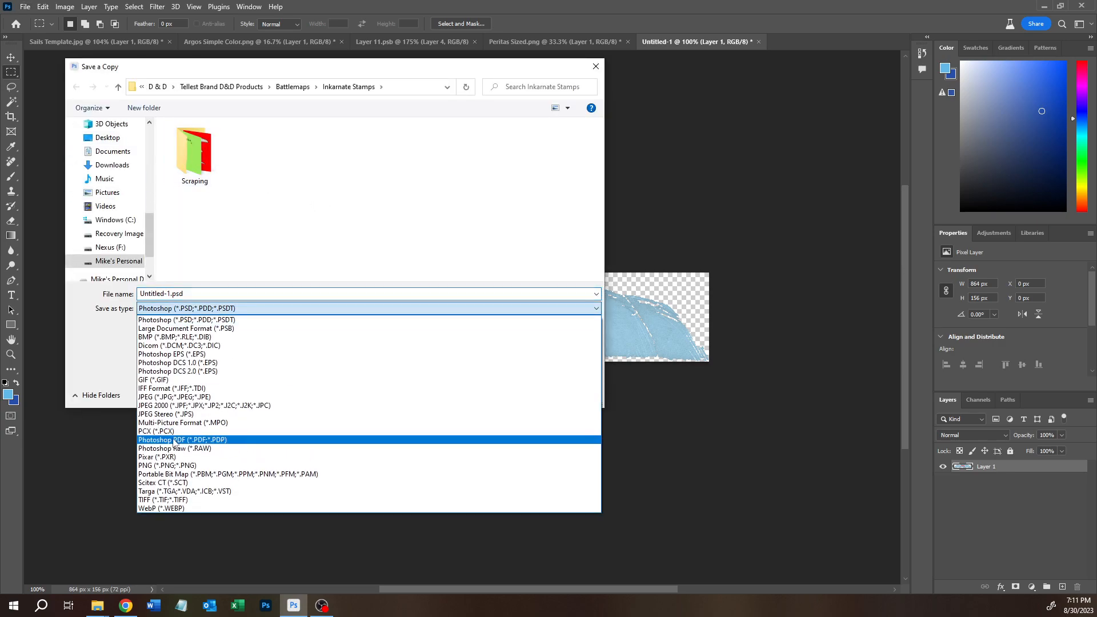
pyautogui.click(164, 466)
pyautogui.doubleClick(170, 294)
pyautogui.doubleClick(170, 294)
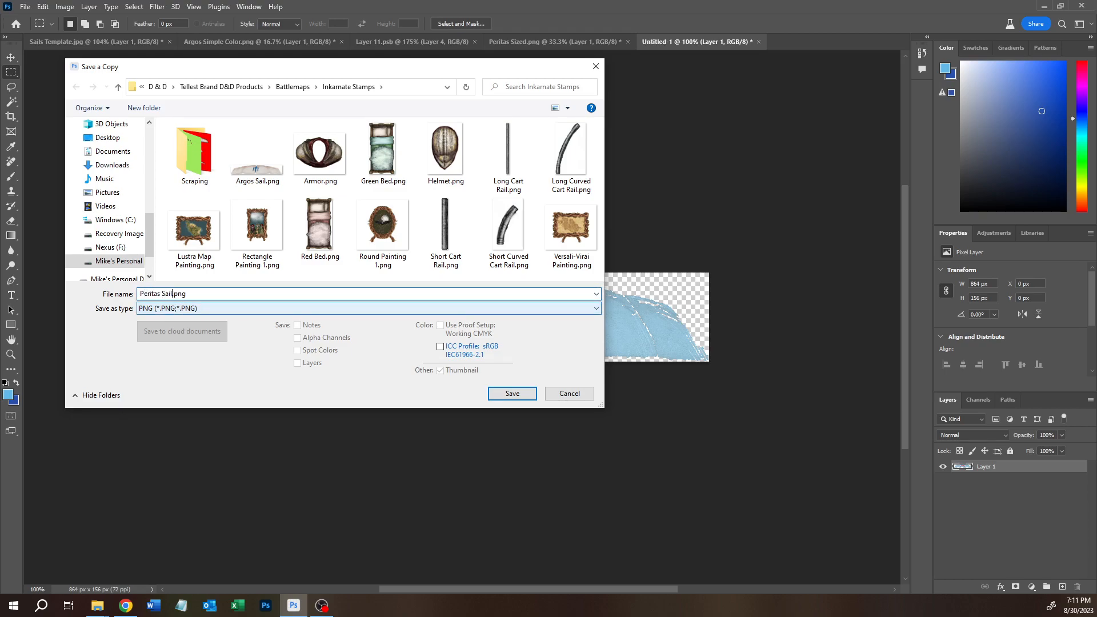
pyautogui.press('Return')
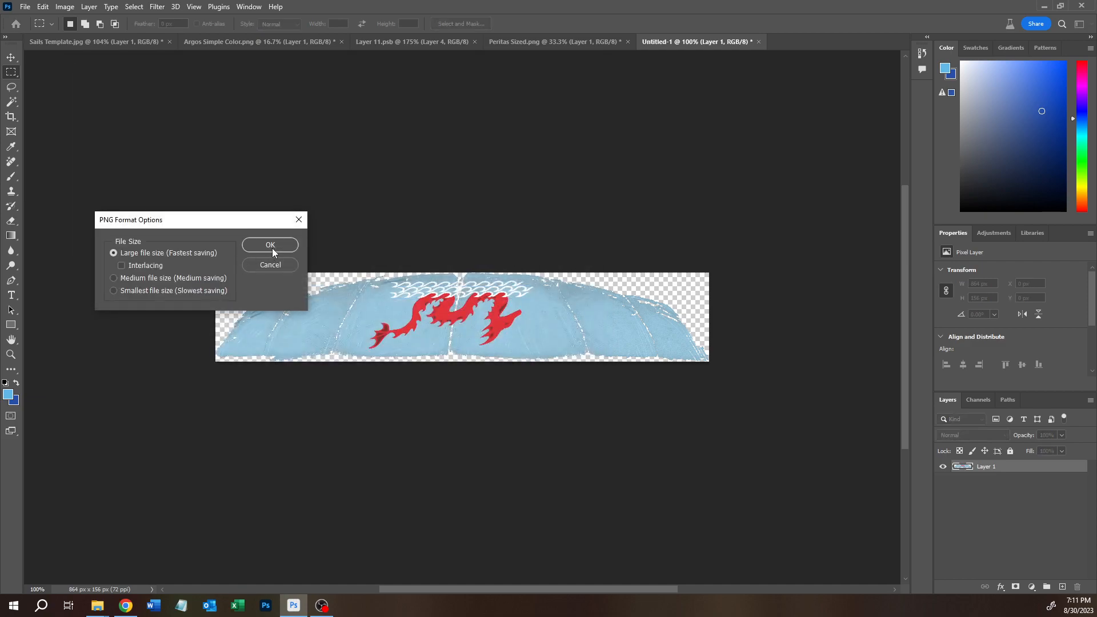
pyautogui.click(270, 245)
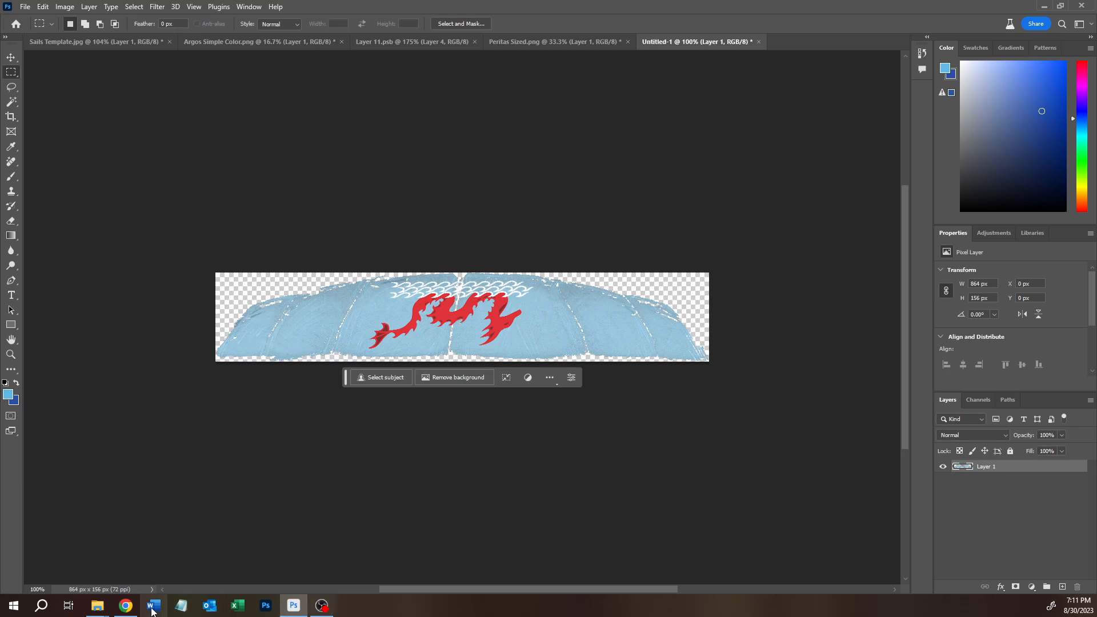
# - Switch to Inkarnate in Chrome and upload Peritas Sail.png to the stamp catalog as a custom stamp titled Peritas Sail
pyautogui.click(124, 608)
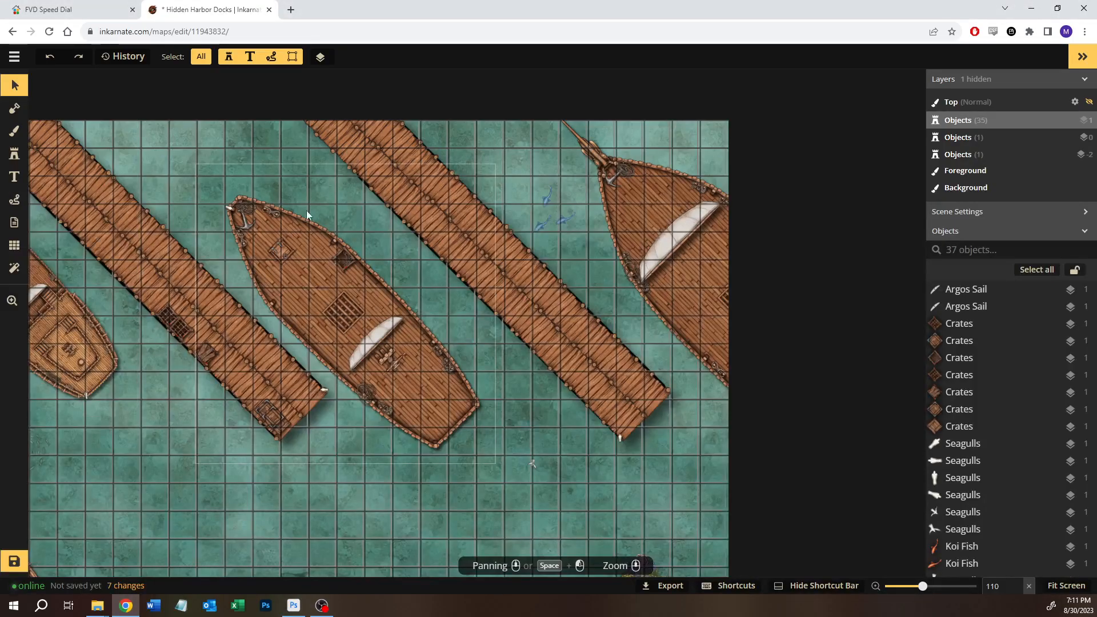
pyautogui.click(14, 153)
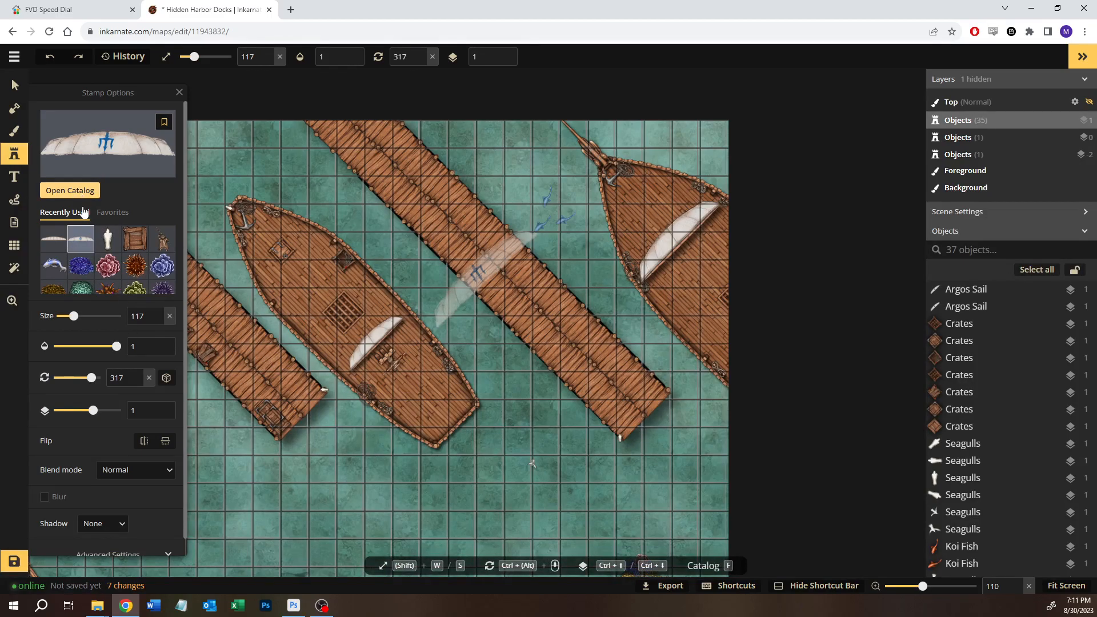
pyautogui.click(70, 191)
pyautogui.click(381, 97)
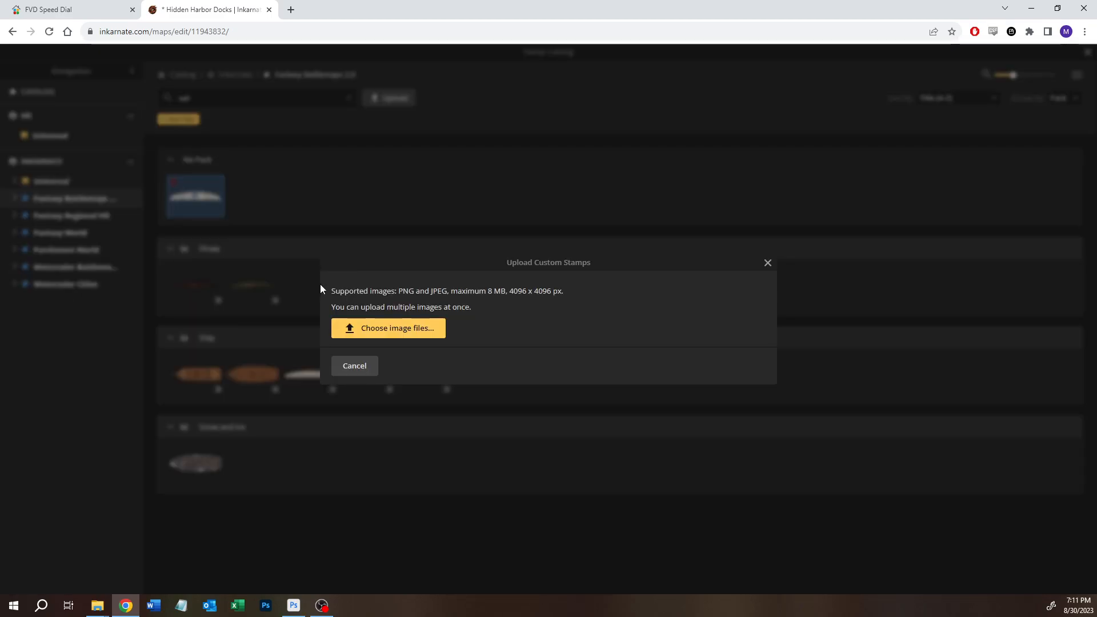
pyautogui.click(375, 328)
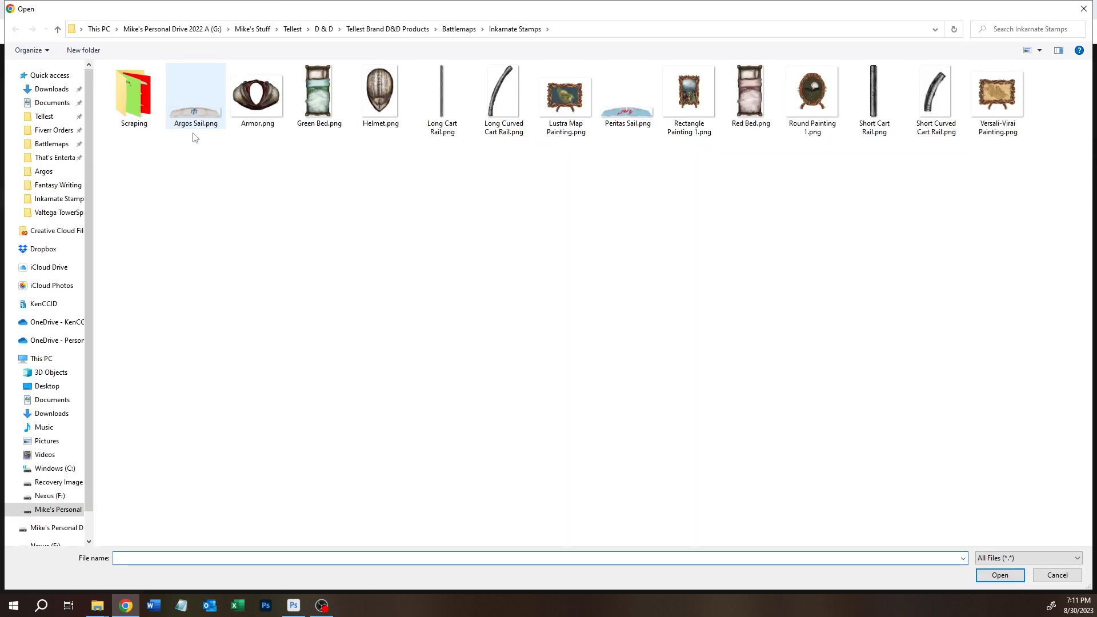
pyautogui.doubleClick(628, 103)
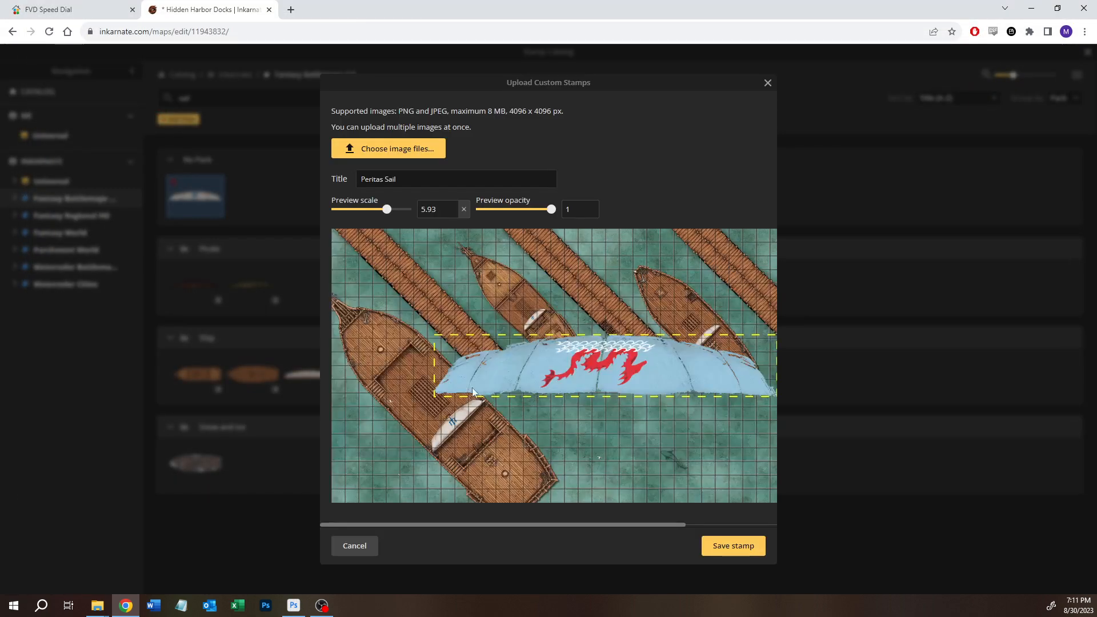
pyautogui.click(737, 549)
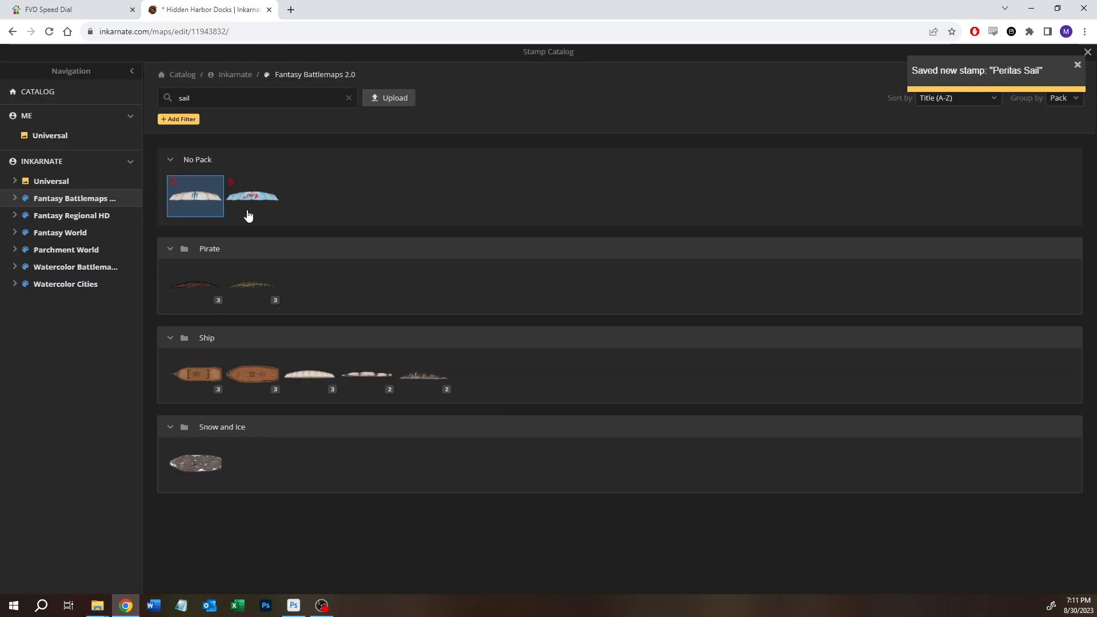
# - Place the Peritas Sail stamp near the upper-right ship's plain sail, rotated to 315 degrees and reduced to size 88
pyautogui.click(246, 205)
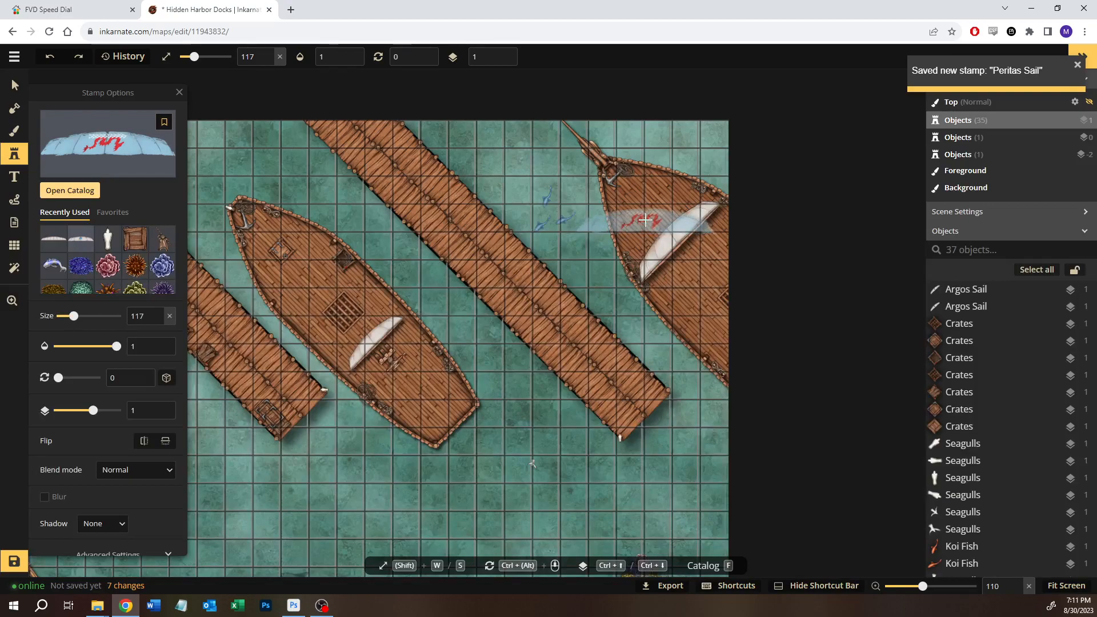
pyautogui.click(645, 220)
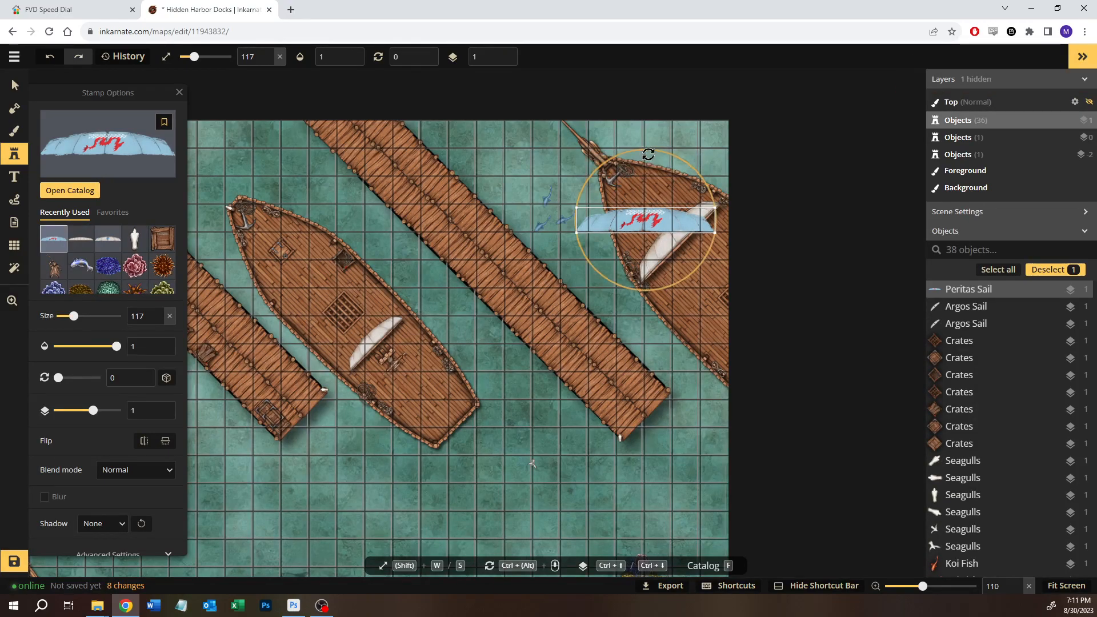
pyautogui.moveTo(650, 154); pyautogui.dragTo(593, 158)
pyautogui.moveTo(588, 278); pyautogui.dragTo(629, 268)
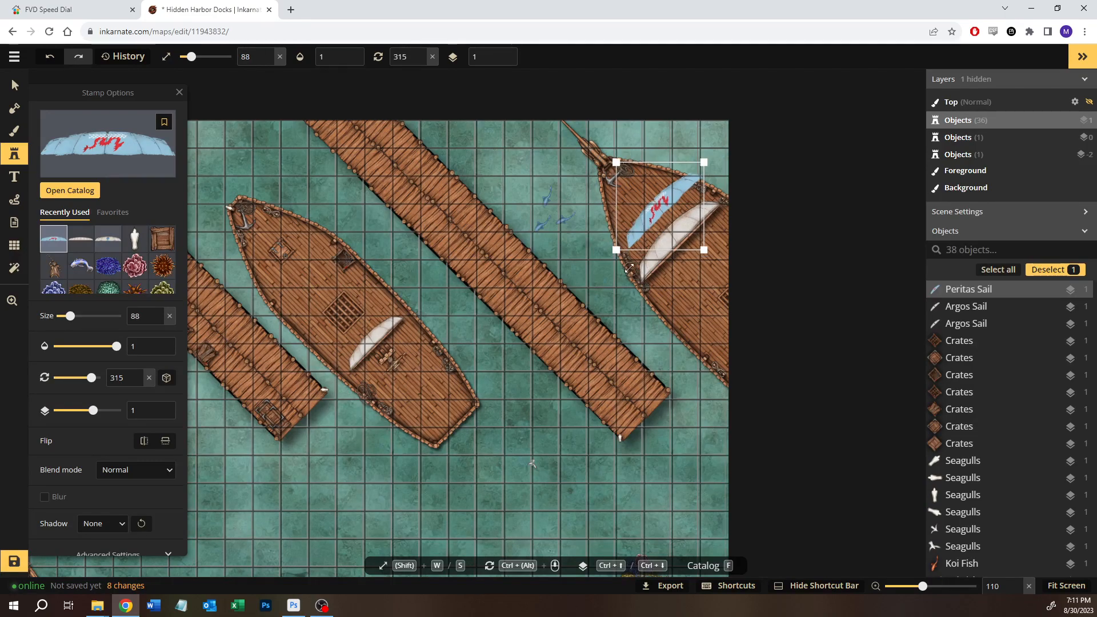
# - Move the Peritas sail over the ship's plain white sail and enlarge it to size 95 to cover the original
pyautogui.scroll(5, 674, 200)
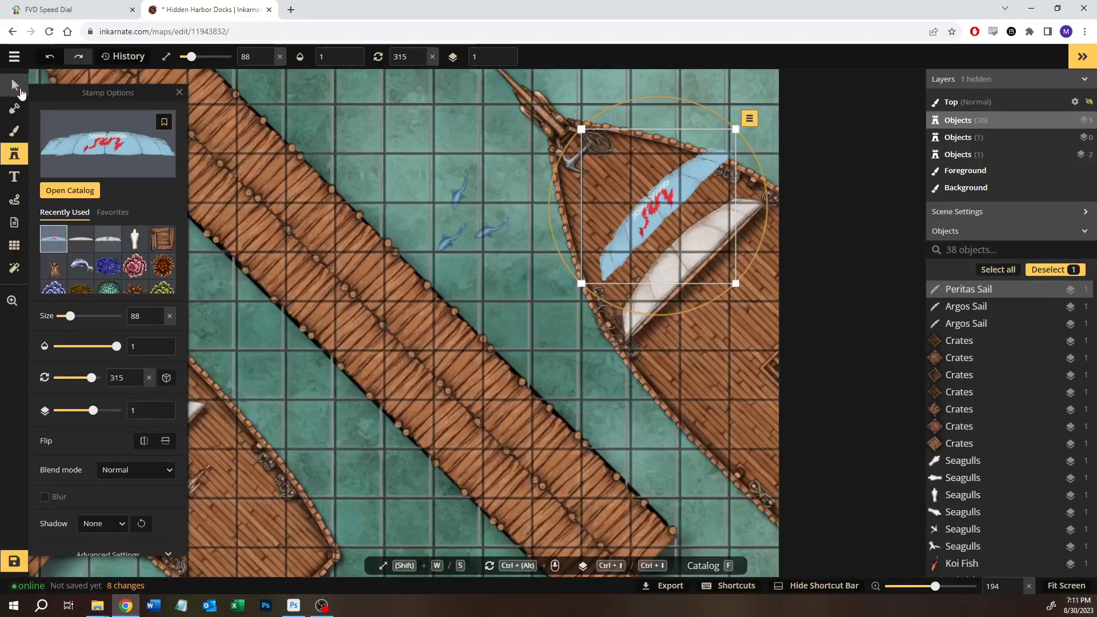
pyautogui.click(15, 85)
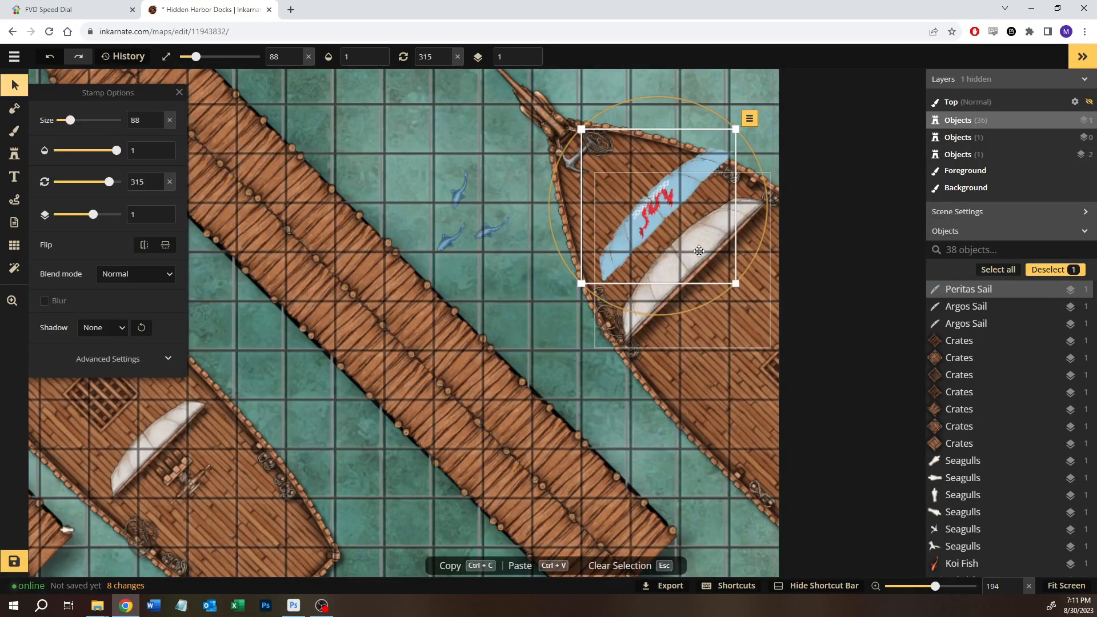
pyautogui.click(639, 330)
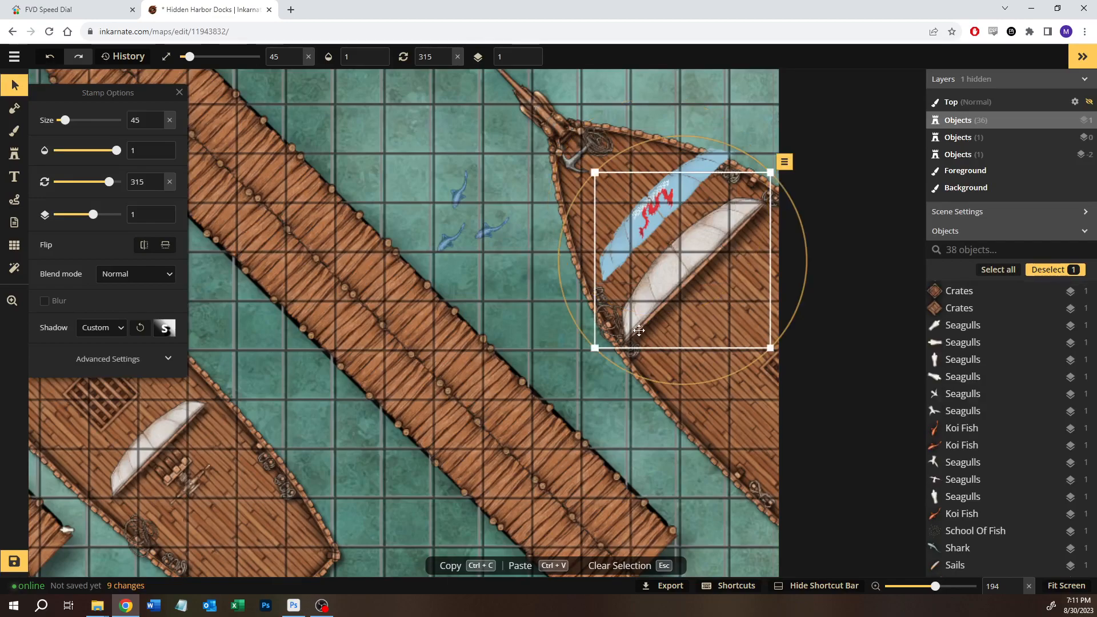
pyautogui.click(651, 218)
pyautogui.click(139, 119)
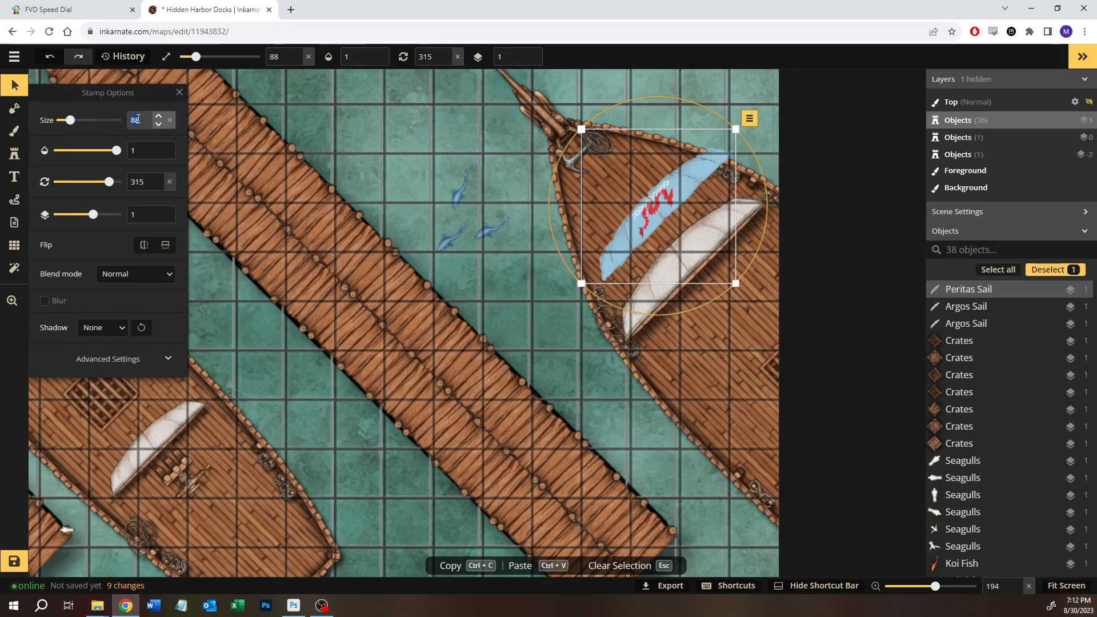
pyautogui.moveTo(654, 202); pyautogui.dragTo(666, 249)
pyautogui.scroll(3, 668, 249)
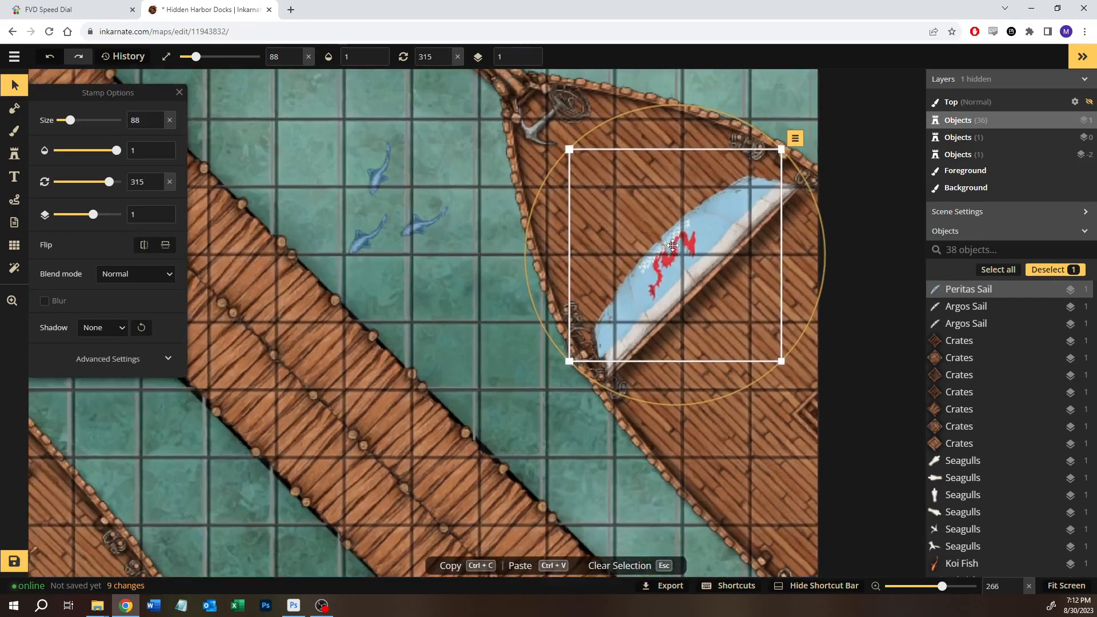
pyautogui.scroll(5, 673, 245)
pyautogui.moveTo(734, 241)
pyautogui.mouseDown()
pyautogui.moveTo(744, 248)
pyautogui.moveTo(754, 235)
pyautogui.mouseUp()
pyautogui.scroll(3, 748, 244)
pyautogui.scroll(1, 754, 236)
pyautogui.scroll(1, 754, 236)
pyautogui.scroll(2, 753, 235)
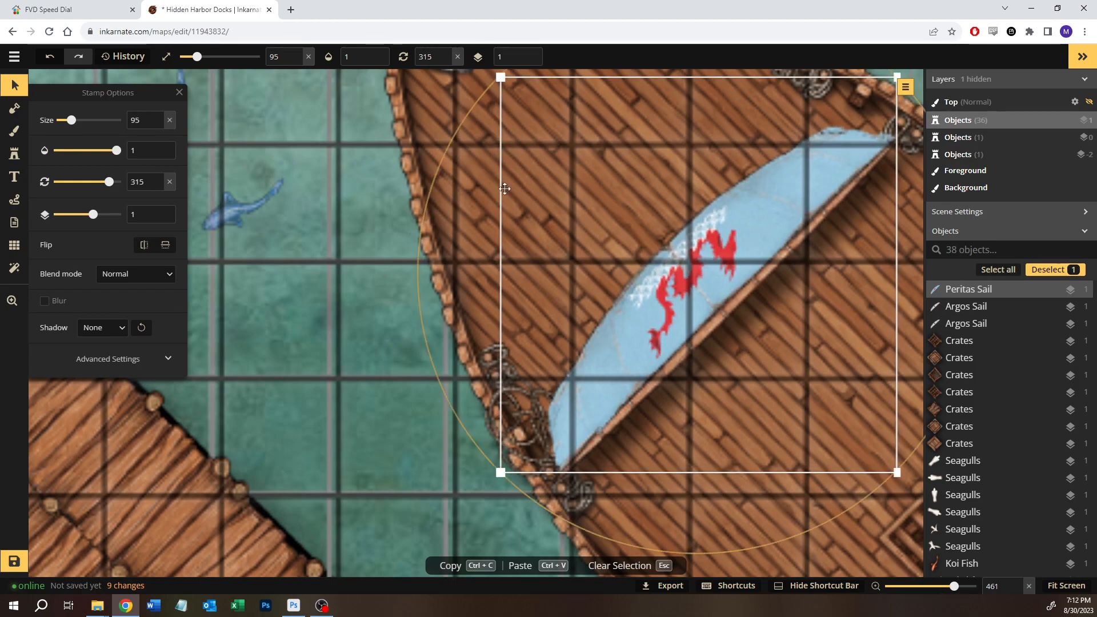
# - Deselect the Peritas sail and examine how it fits on the ship, both close up and from farther out
pyautogui.click(346, 223)
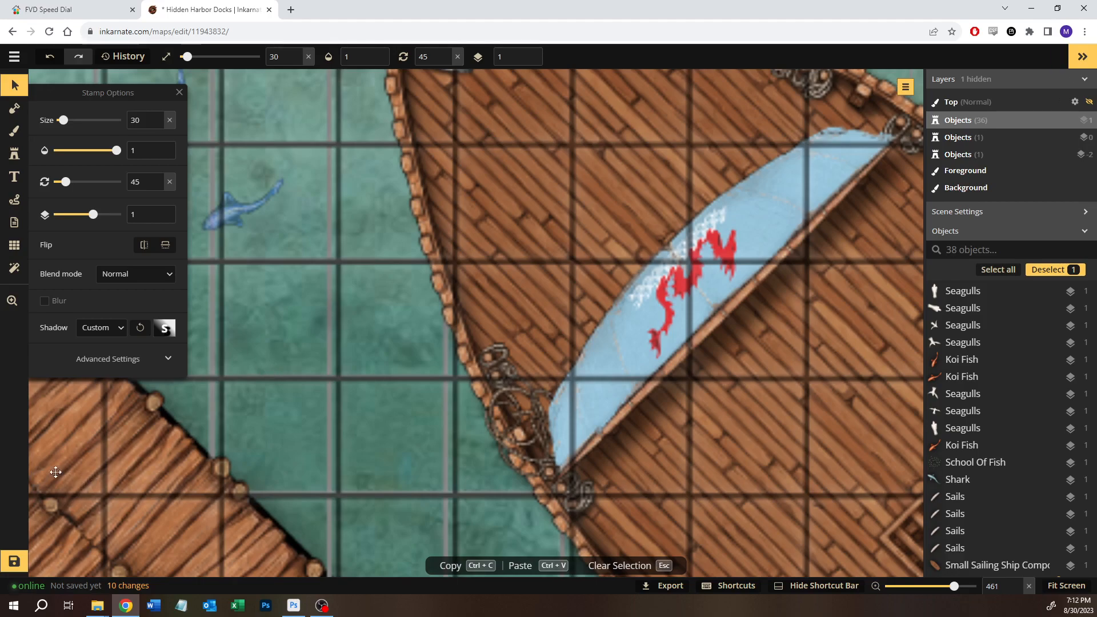
pyautogui.click(15, 107)
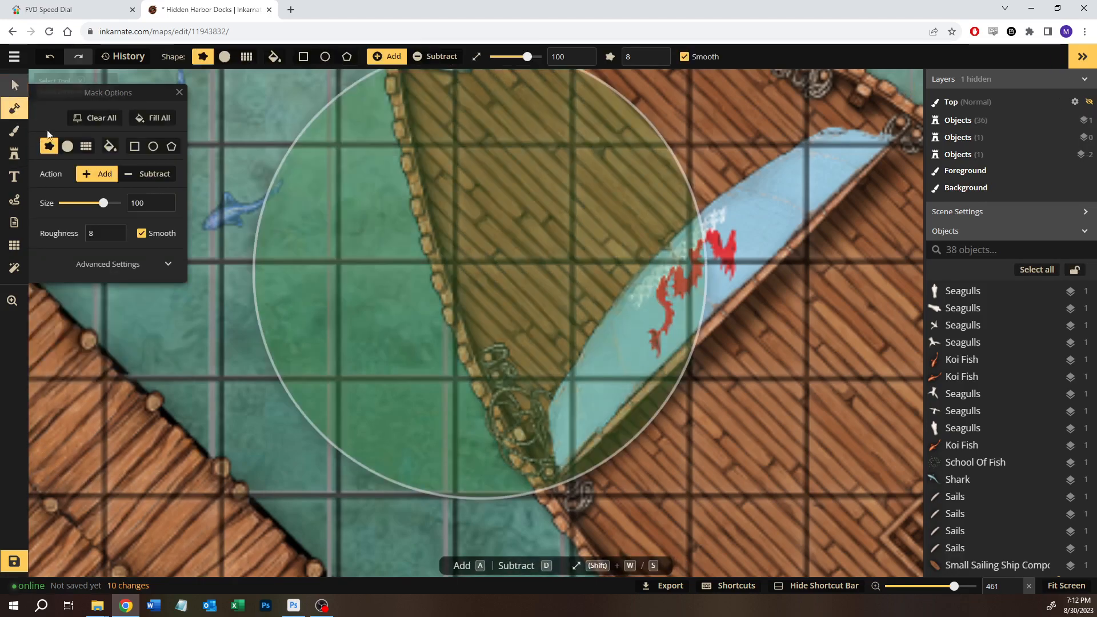
pyautogui.scroll(-5, 387, 289)
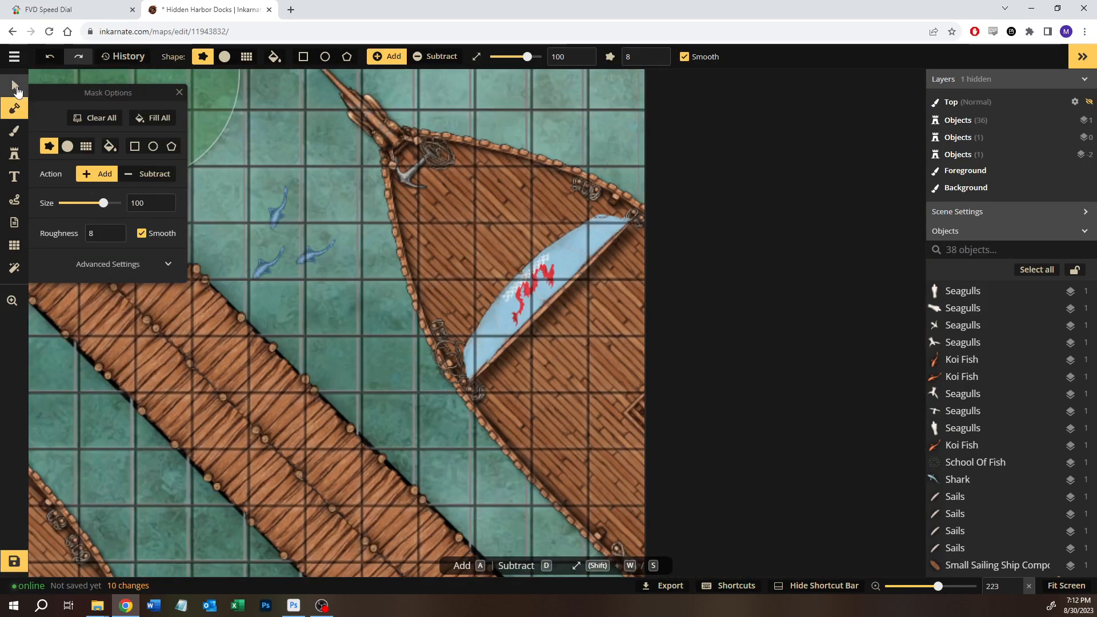
pyautogui.click(15, 85)
pyautogui.click(546, 166)
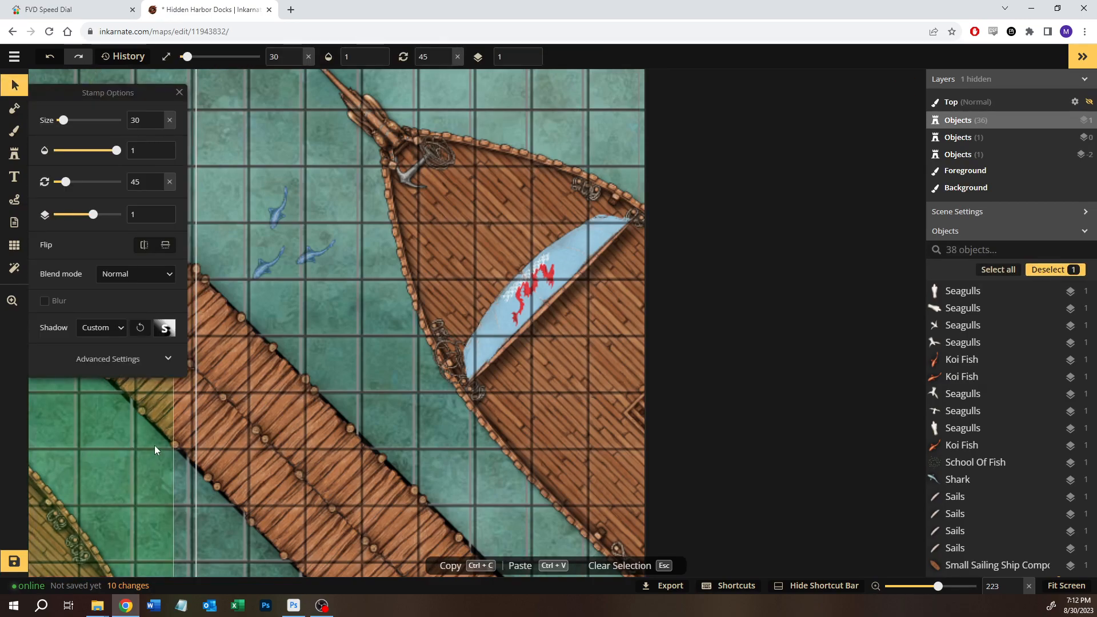
pyautogui.scroll(-5, 255, 293)
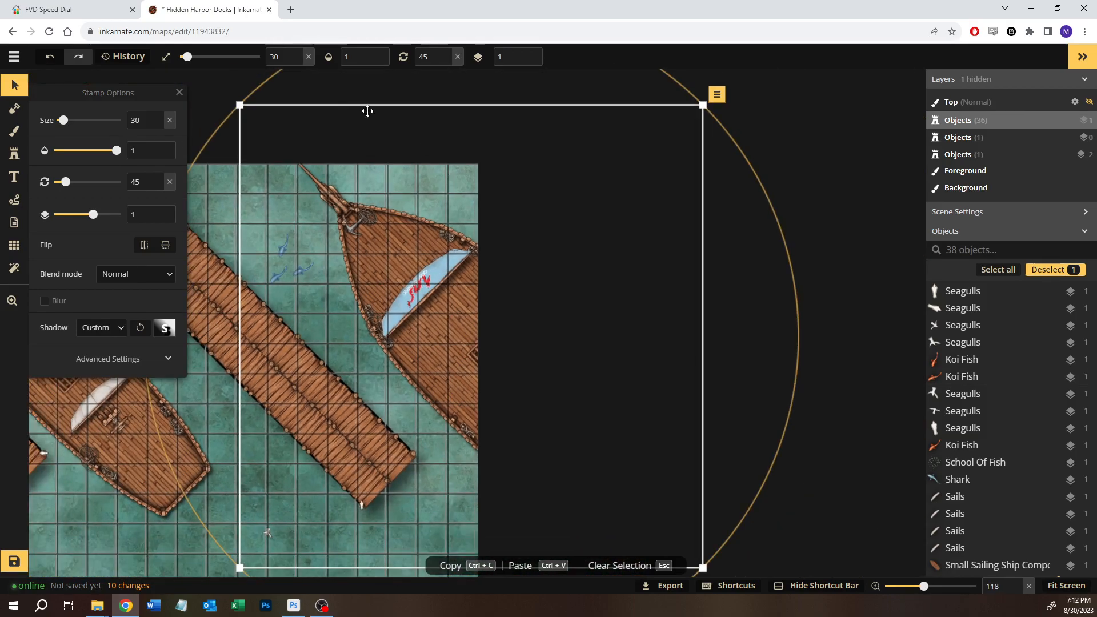
# - Switch to Photoshop, show the Background layer in Sails Template.jpg, and examine the sea serpent emblem on the sail up close
pyautogui.click(225, 98)
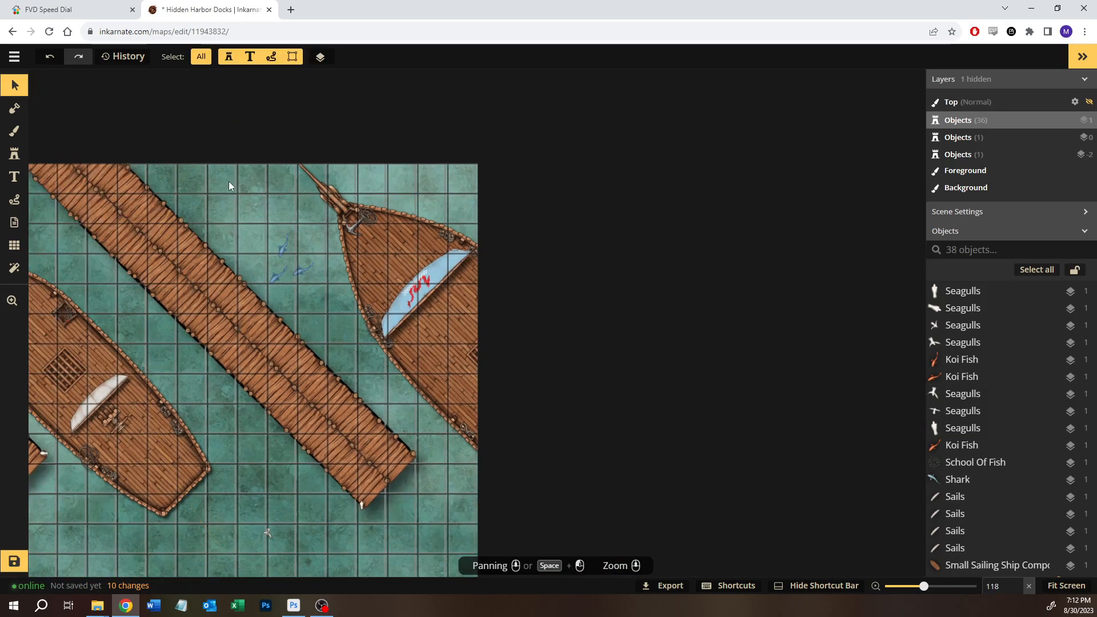
pyautogui.moveTo(297, 318); pyautogui.dragTo(483, 265)
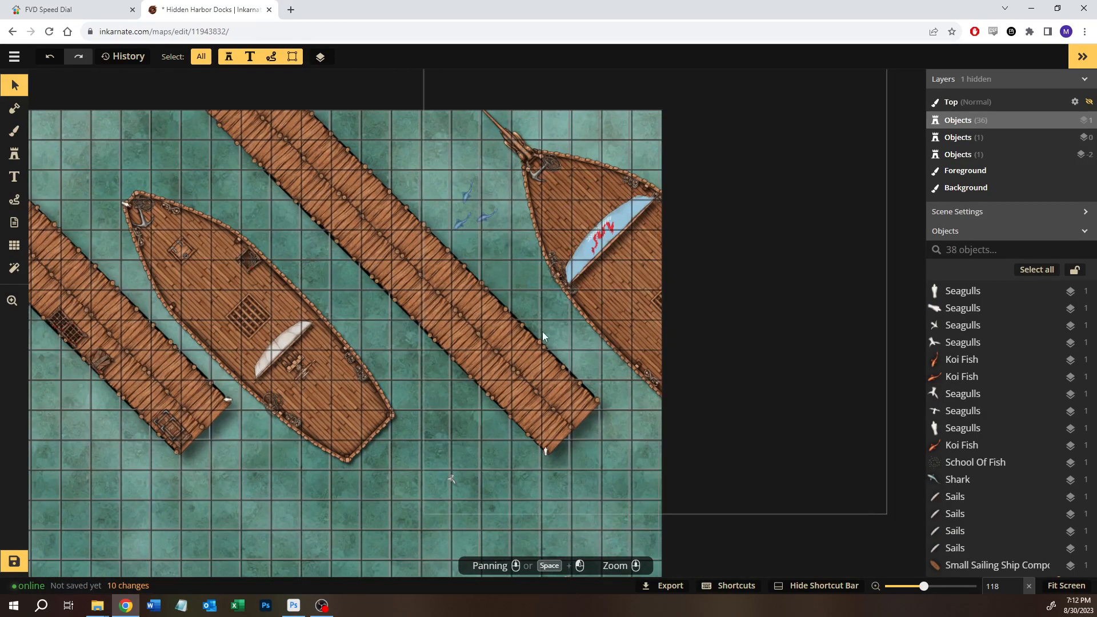
pyautogui.click(294, 606)
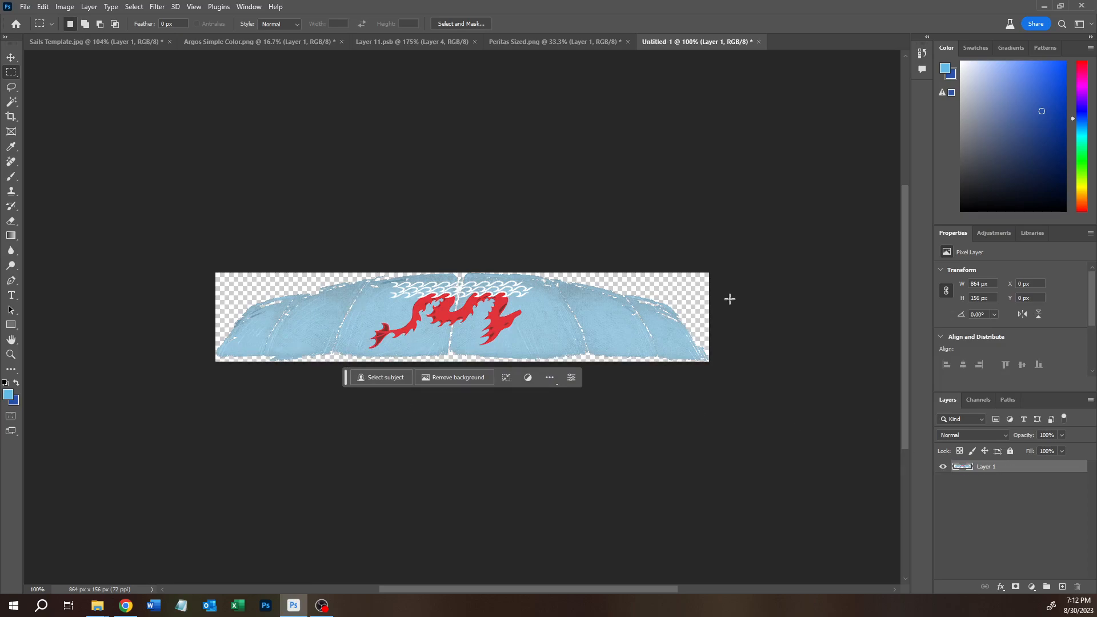
pyautogui.click(50, 42)
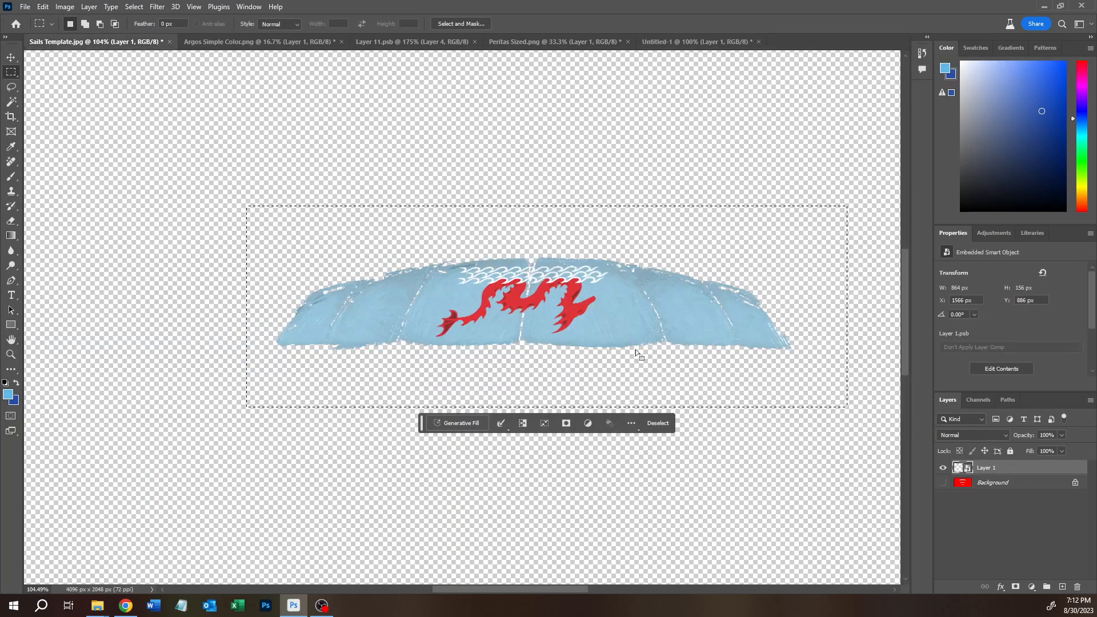
pyautogui.click(943, 482)
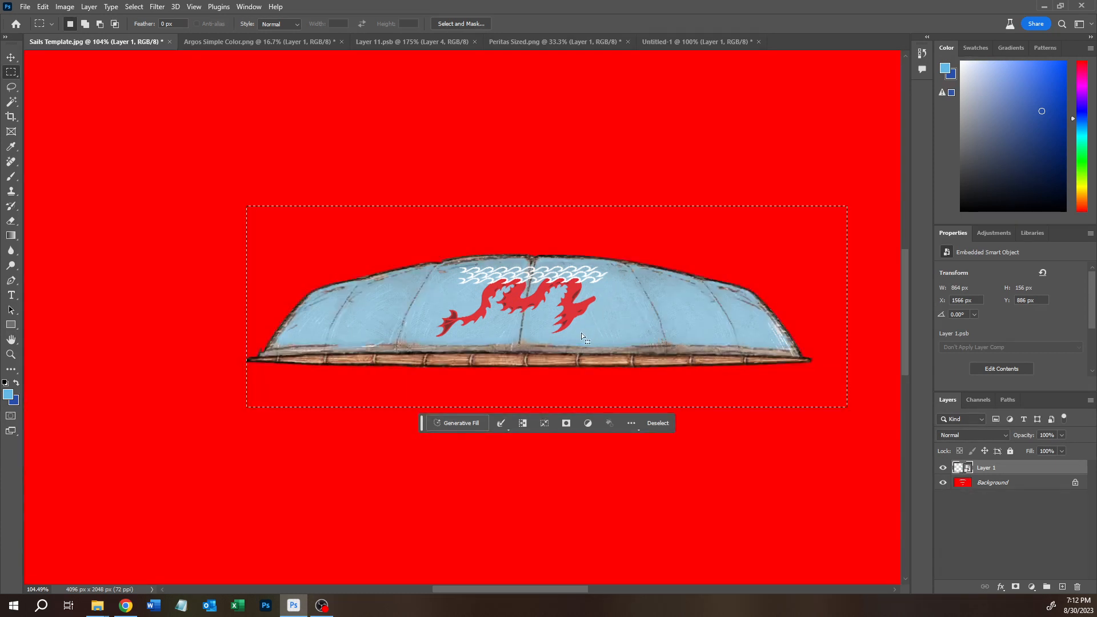
pyautogui.scroll(2, 457, 337)
pyautogui.scroll(-1, 452, 337)
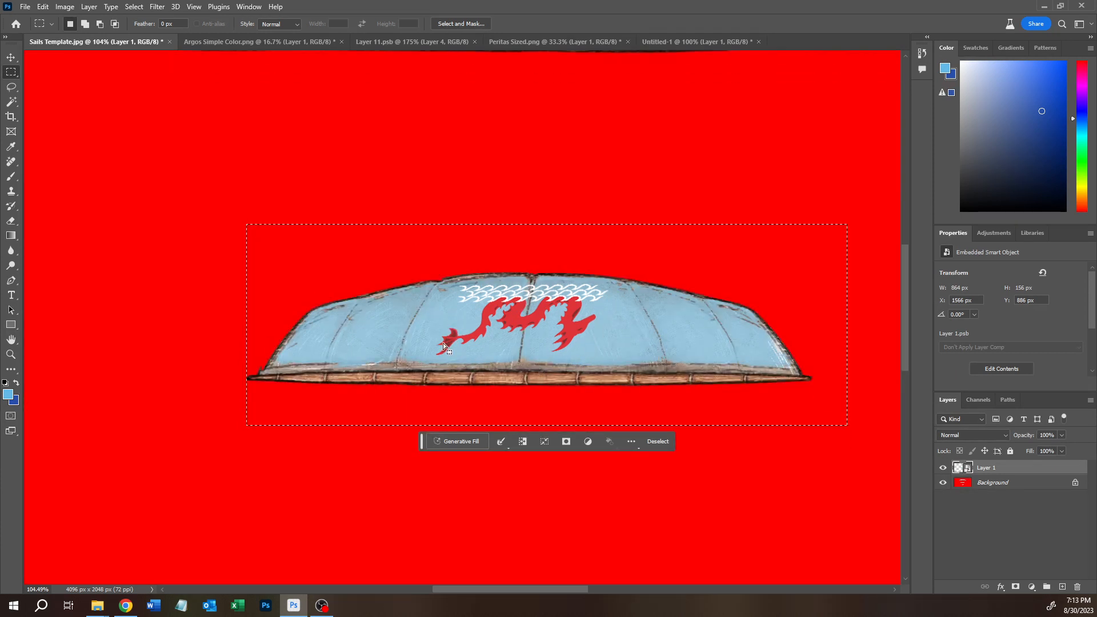
pyautogui.scroll(5, 438, 346)
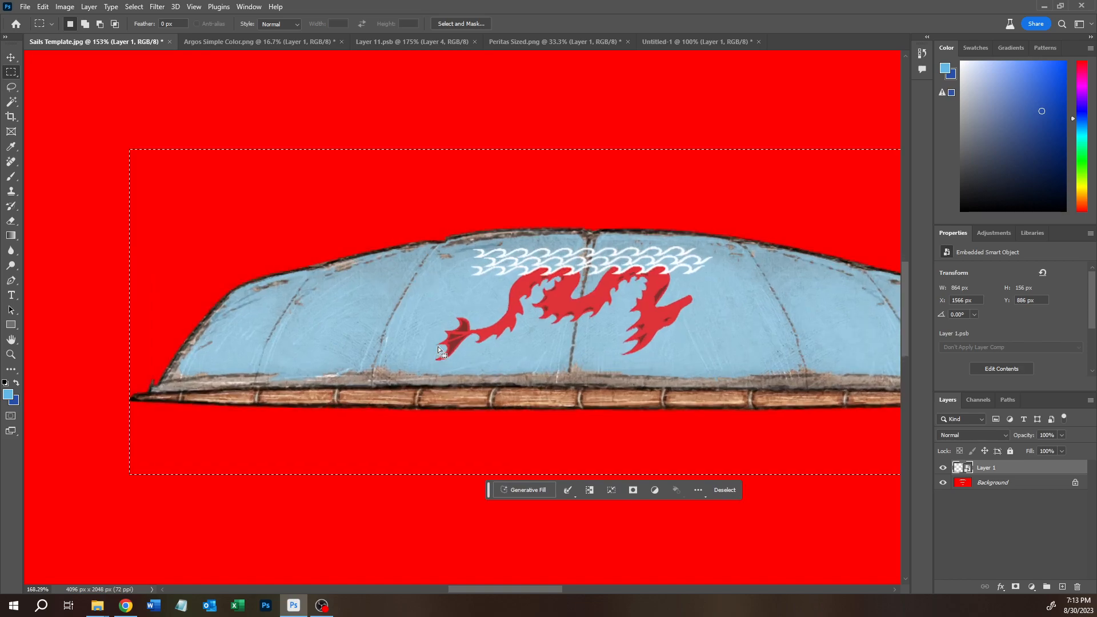
pyautogui.scroll(-1, 437, 347)
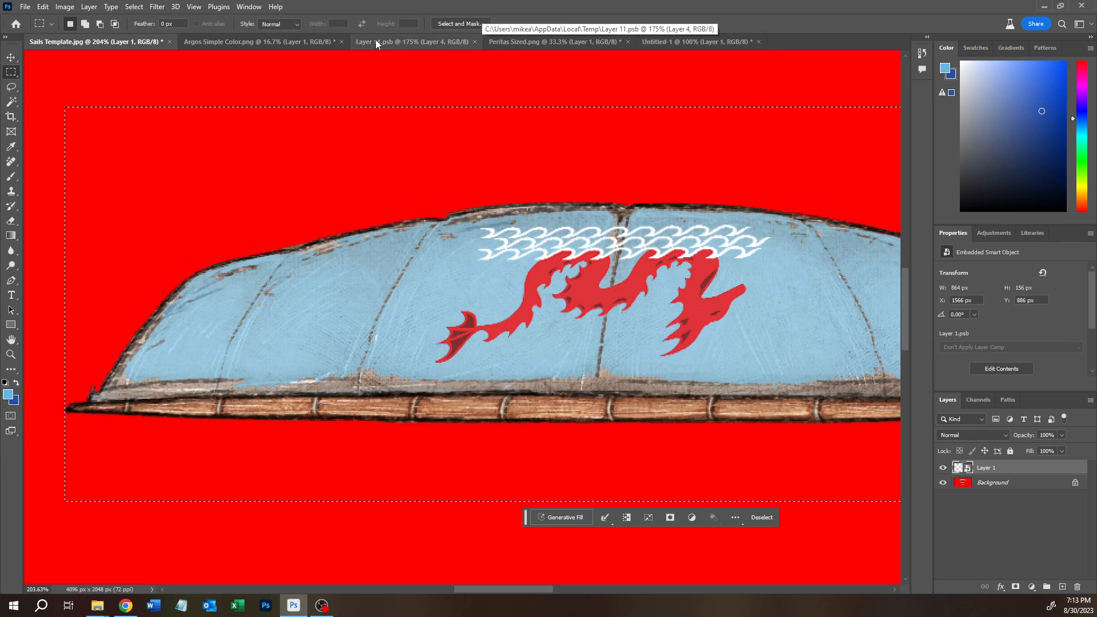
# - Switch back to Inkarnate, examine the Peritas sail on the ship from near and far, and save the map
pyautogui.click(126, 606)
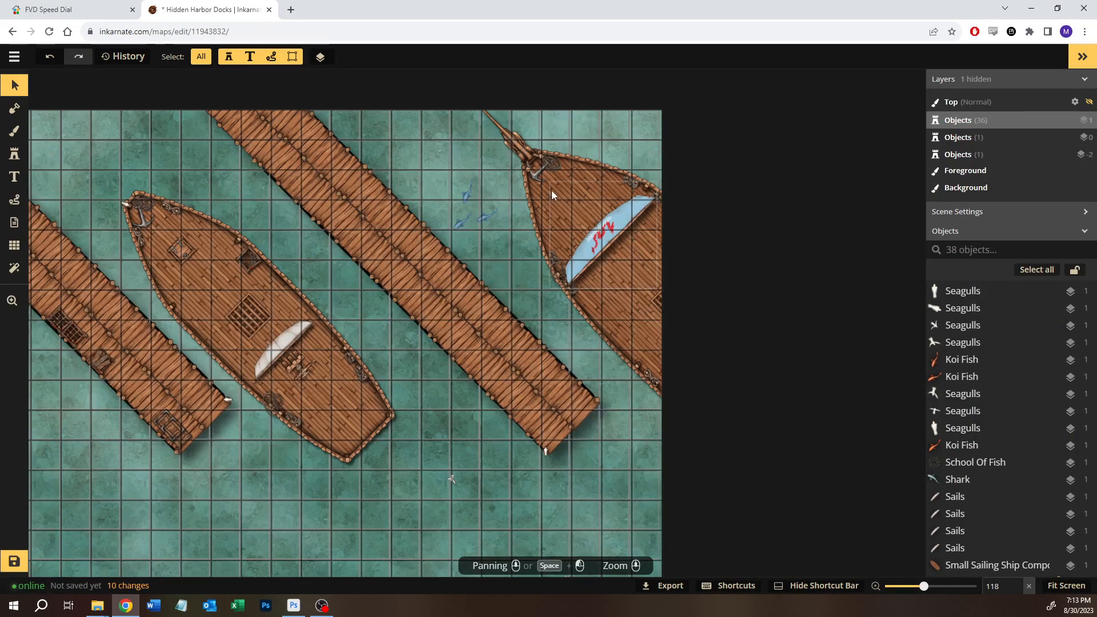
pyautogui.scroll(7, 581, 217)
pyautogui.scroll(6, 567, 247)
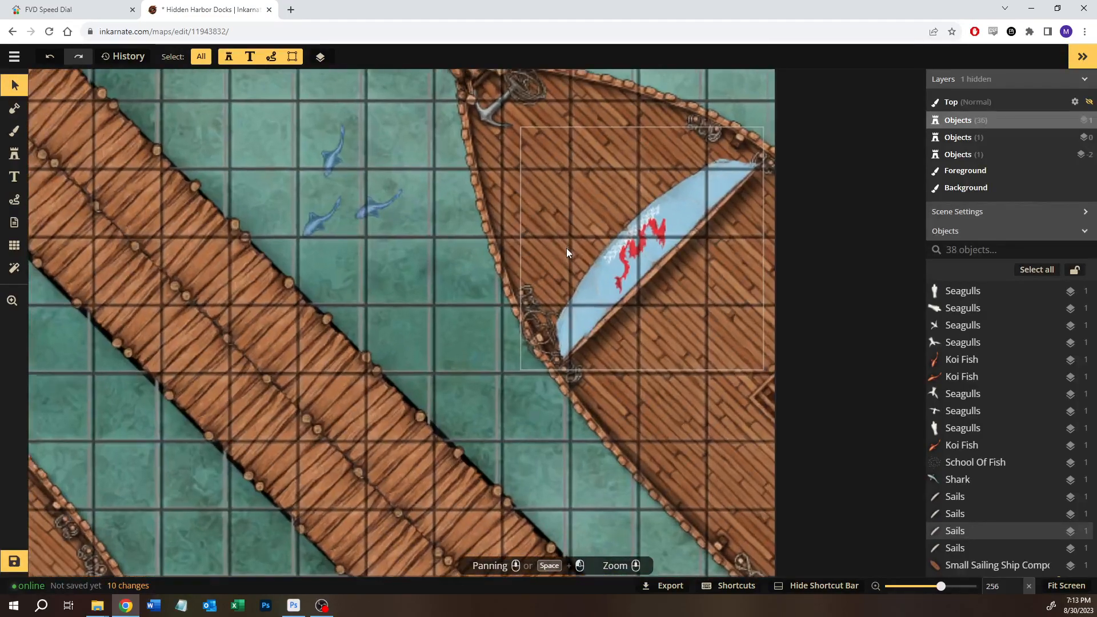
pyautogui.scroll(-4, 565, 254)
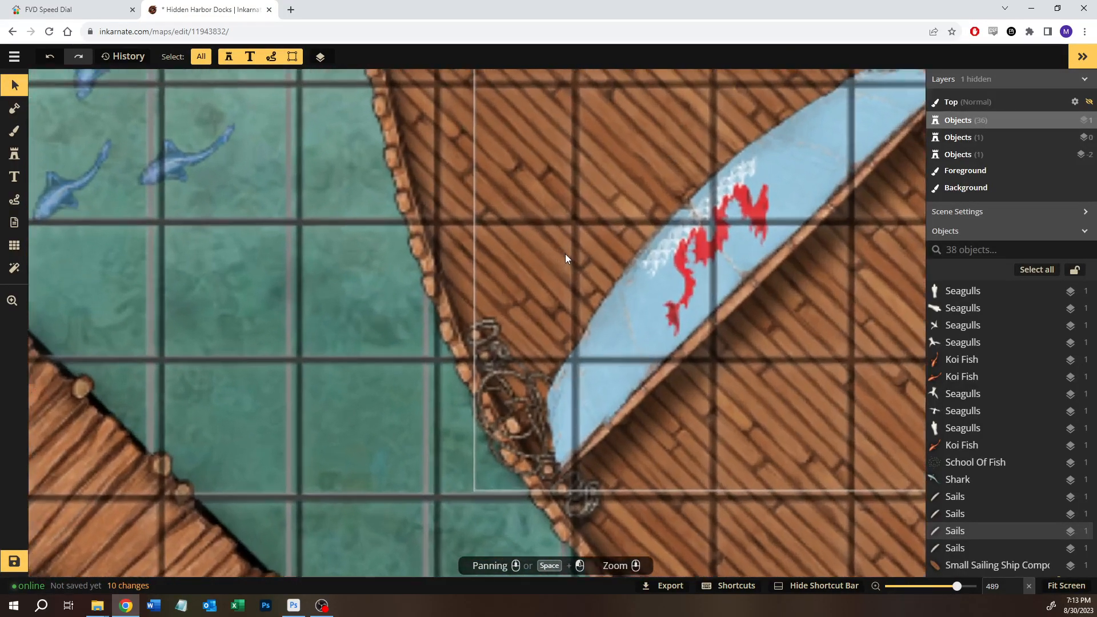
pyautogui.scroll(-13, 561, 263)
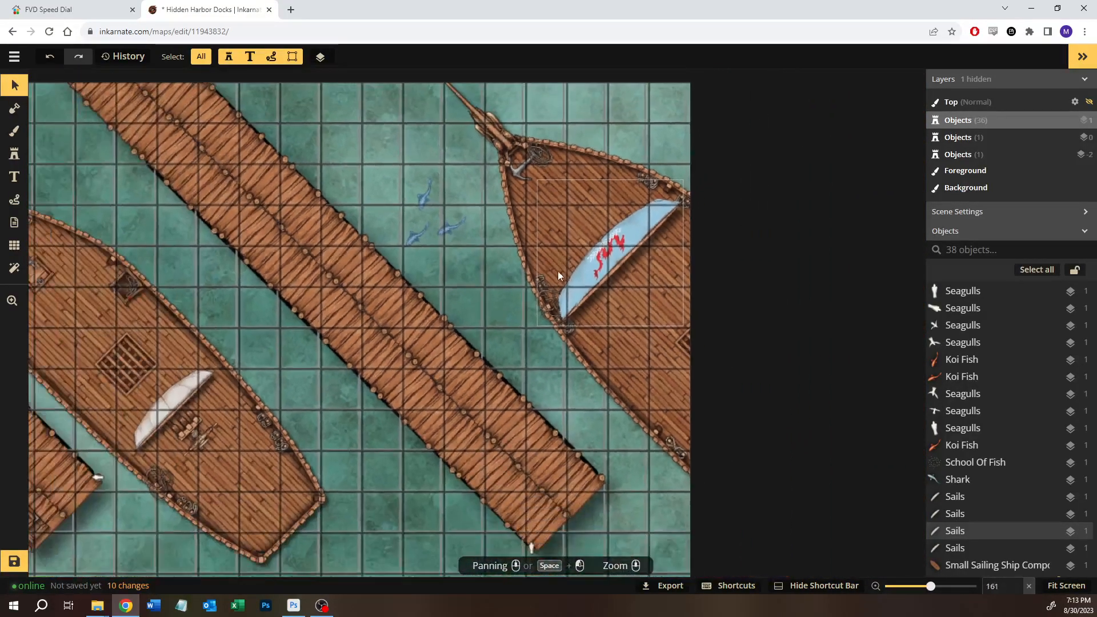
pyautogui.moveTo(343, 446); pyautogui.dragTo(438, 431)
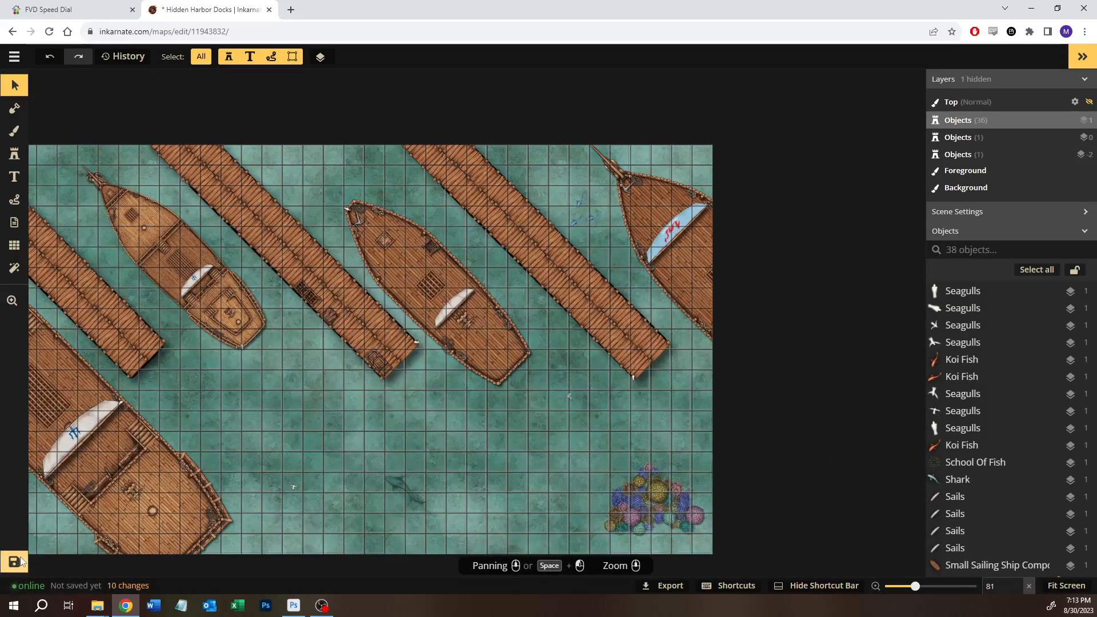
pyautogui.click(17, 562)
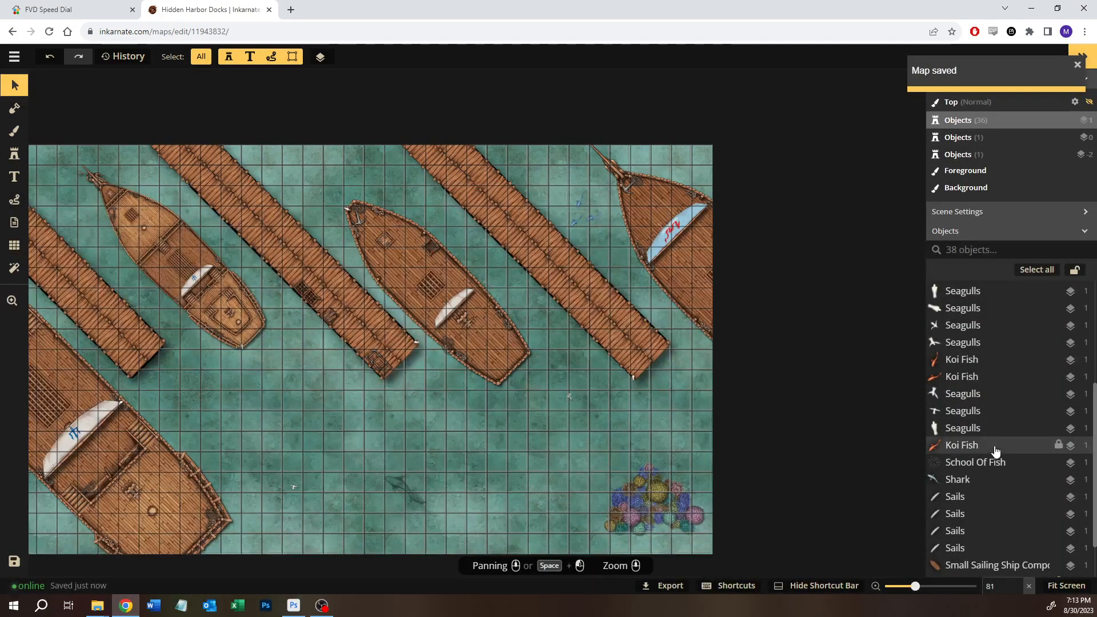
# - Find the Coral Reef group among the map's objects and select it
pyautogui.scroll(-2, 1000, 469)
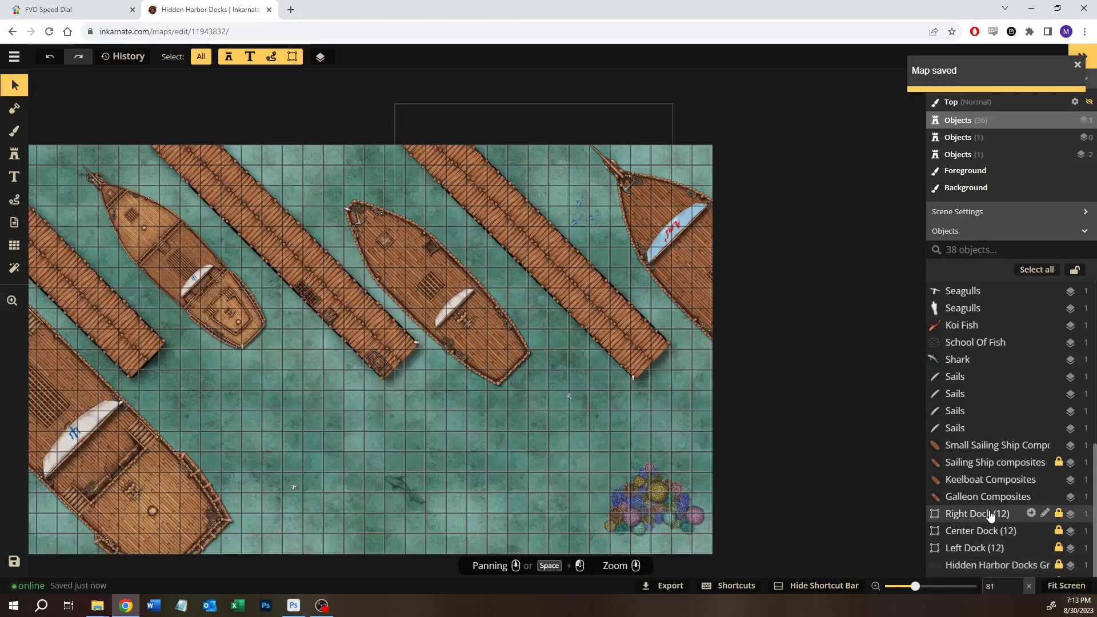
pyautogui.scroll(3, 1006, 441)
pyautogui.scroll(-3, 1003, 441)
pyautogui.scroll(-1, 1018, 495)
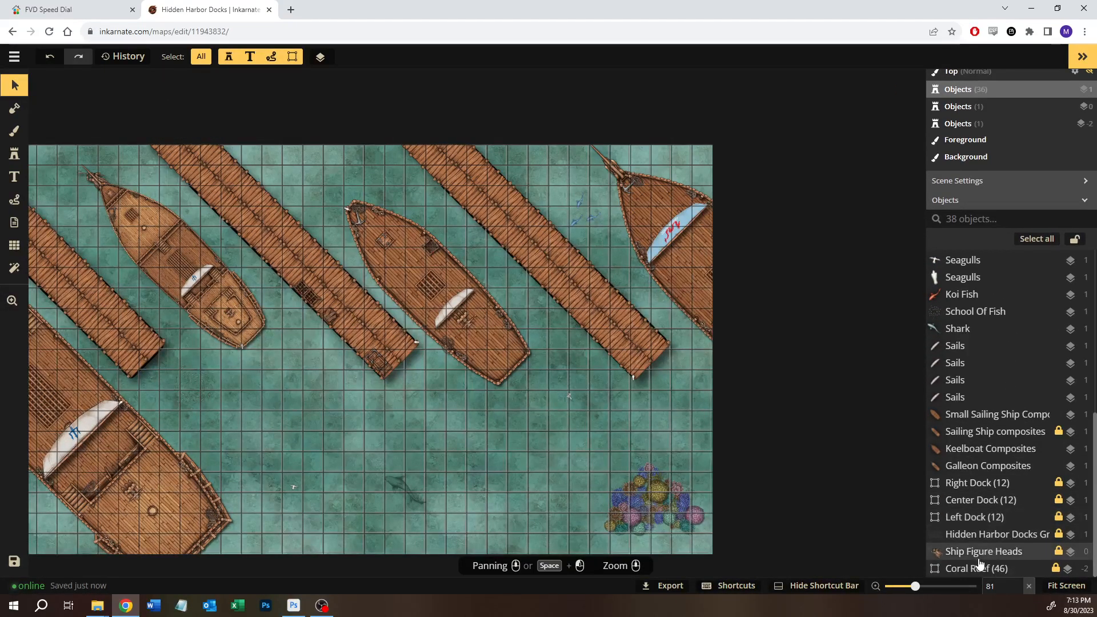
pyautogui.click(1018, 569)
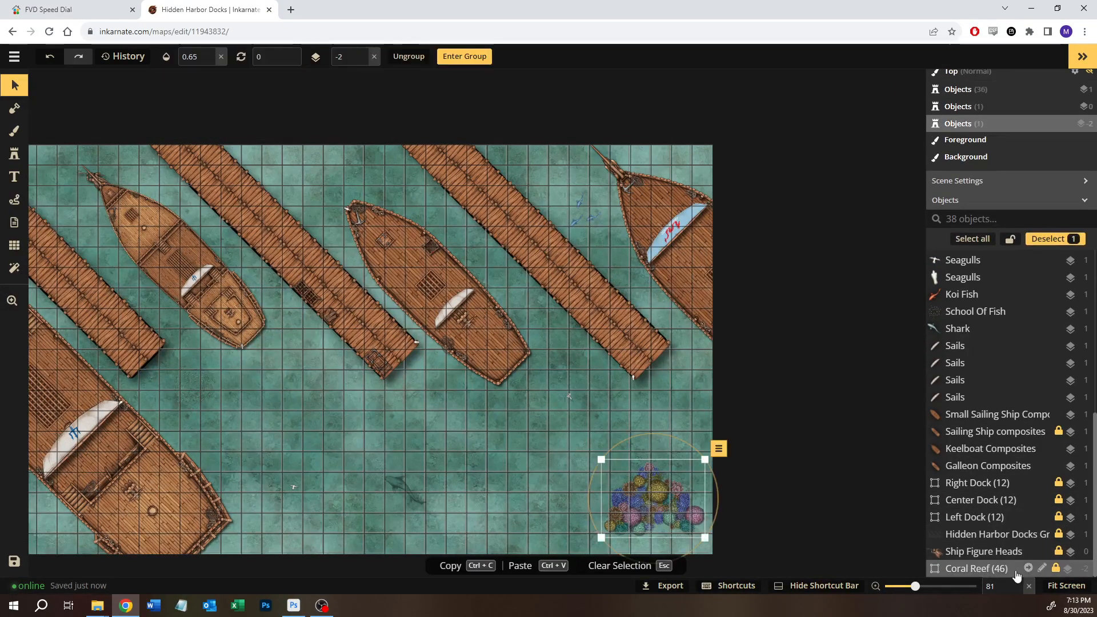
pyautogui.click(663, 478)
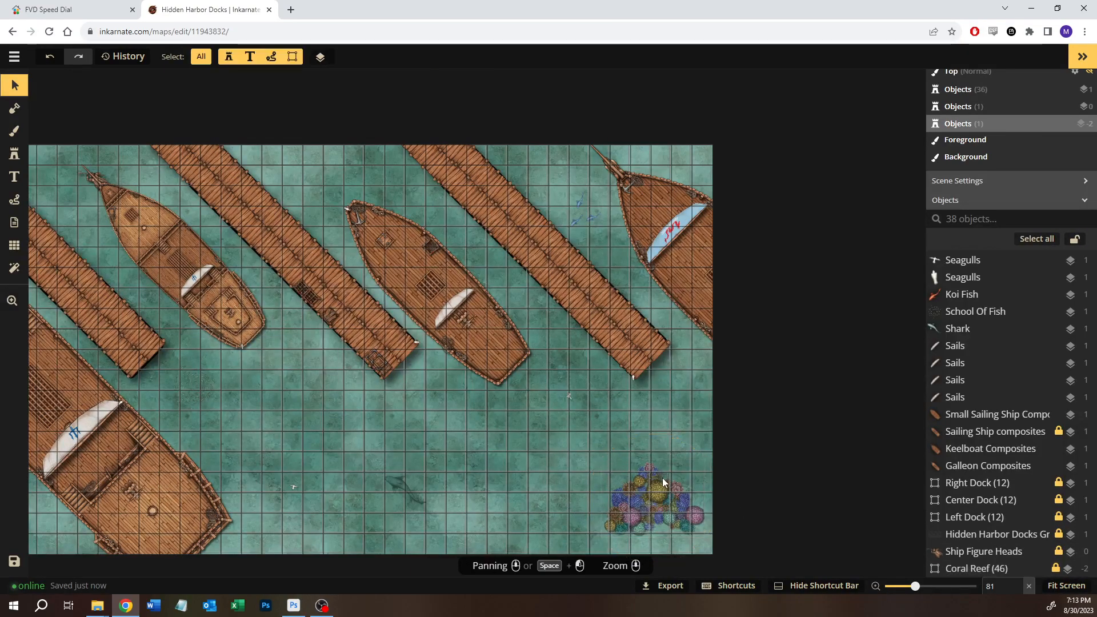
pyautogui.click(952, 568)
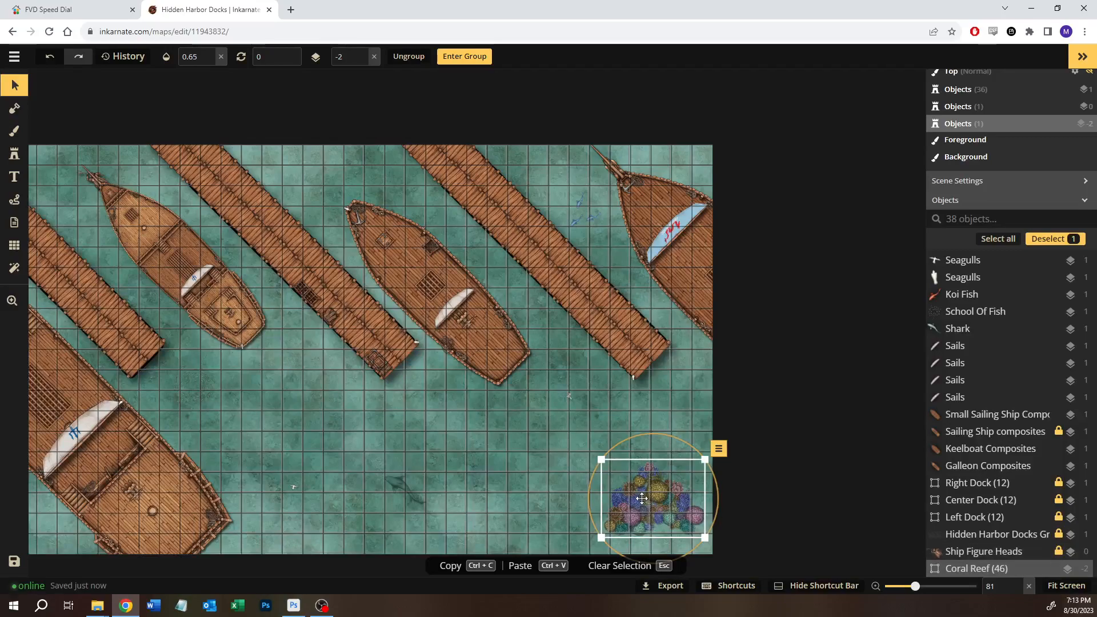
# - With the Stamp tool active and the Coral Reef group selected, try lowering the opacity to 0.23
pyautogui.click(14, 132)
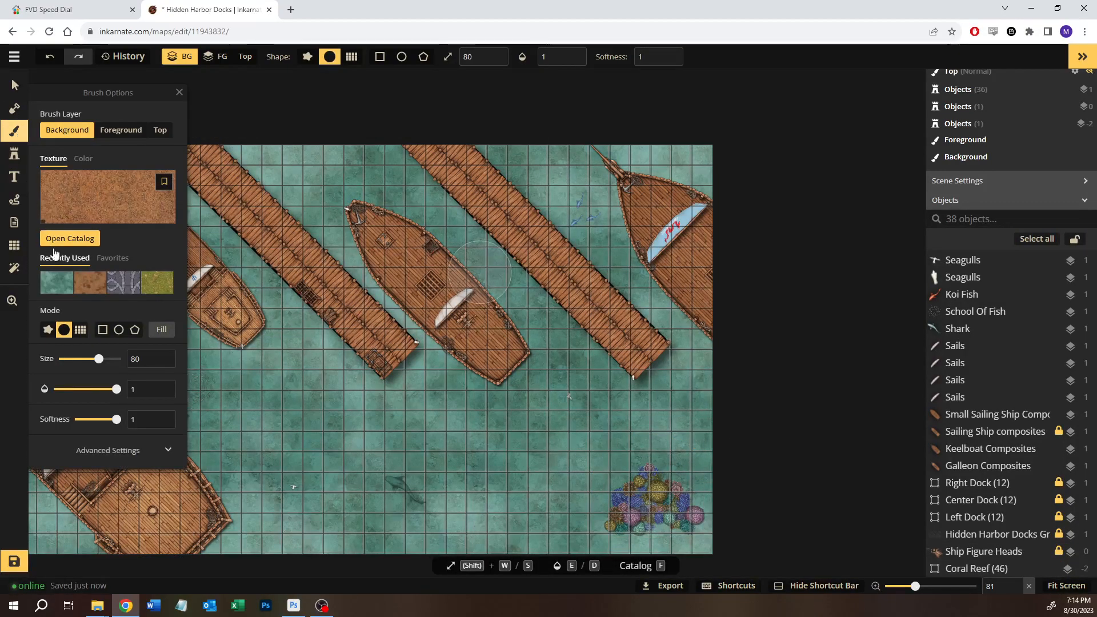
pyautogui.click(15, 156)
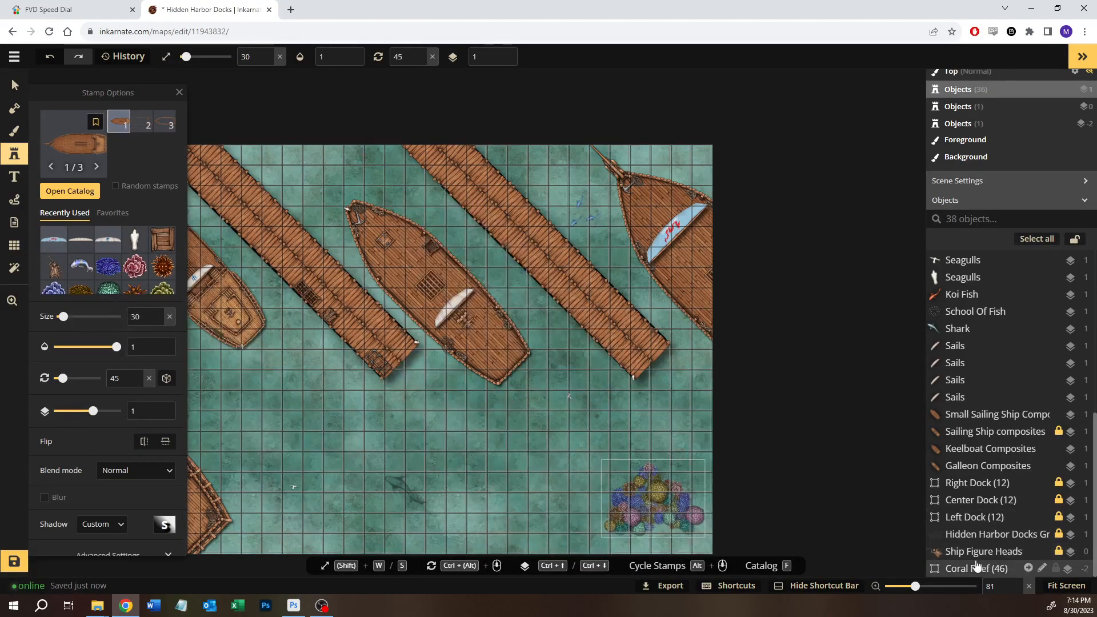
pyautogui.click(938, 567)
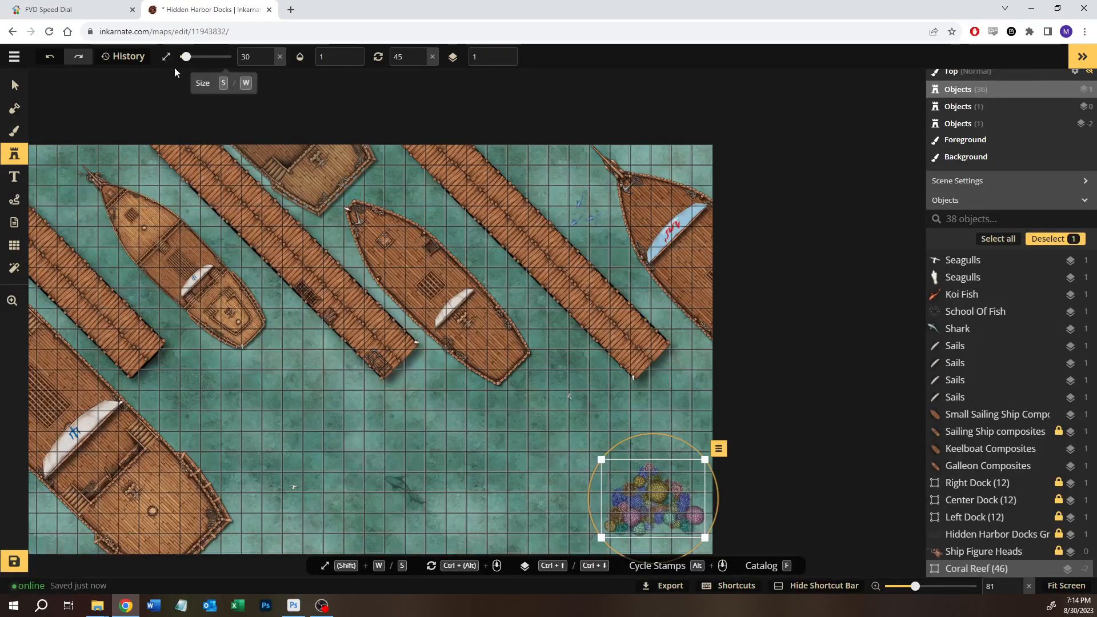
pyautogui.click(346, 62)
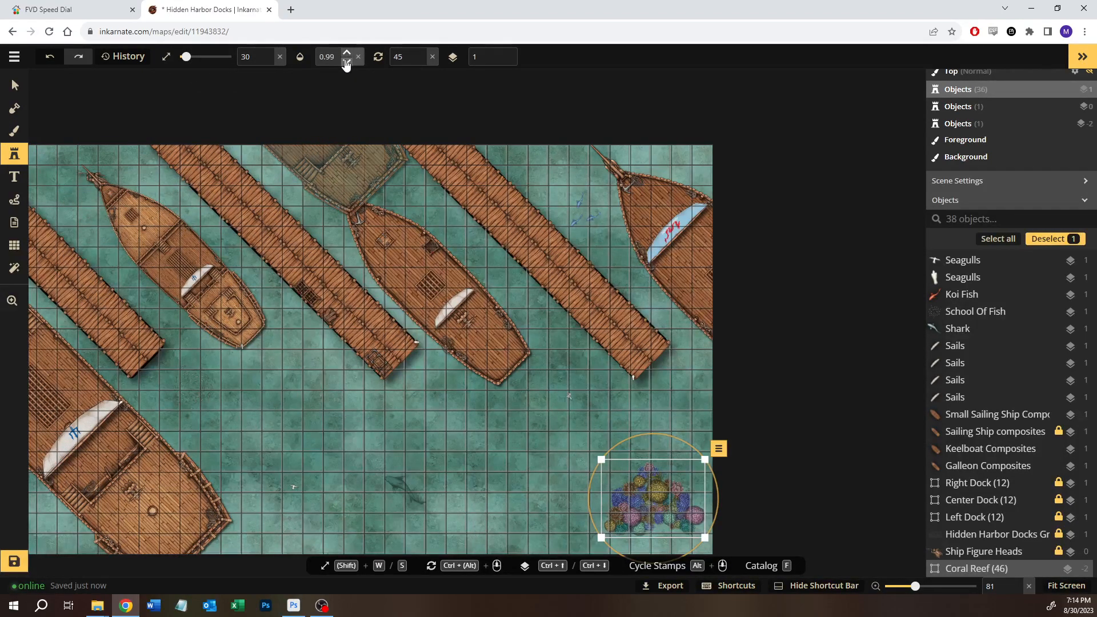
pyautogui.click(346, 61)
pyautogui.click(347, 62)
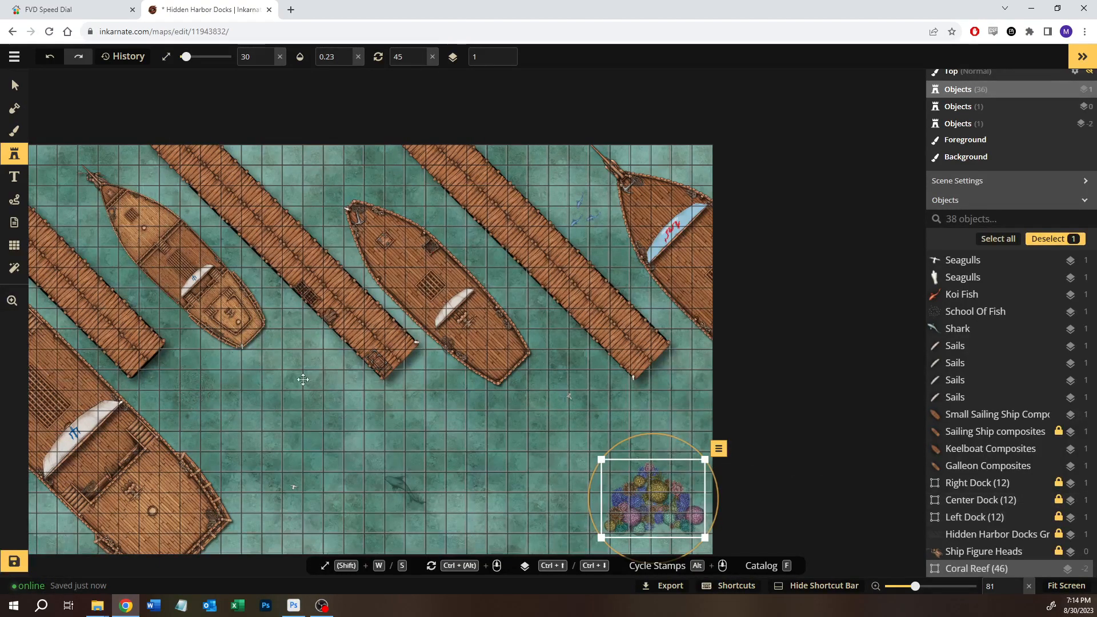
# - Using the Select tool, lower the Coral Reef group's opacity, return it to 0.65, and clear the selection
pyautogui.click(15, 84)
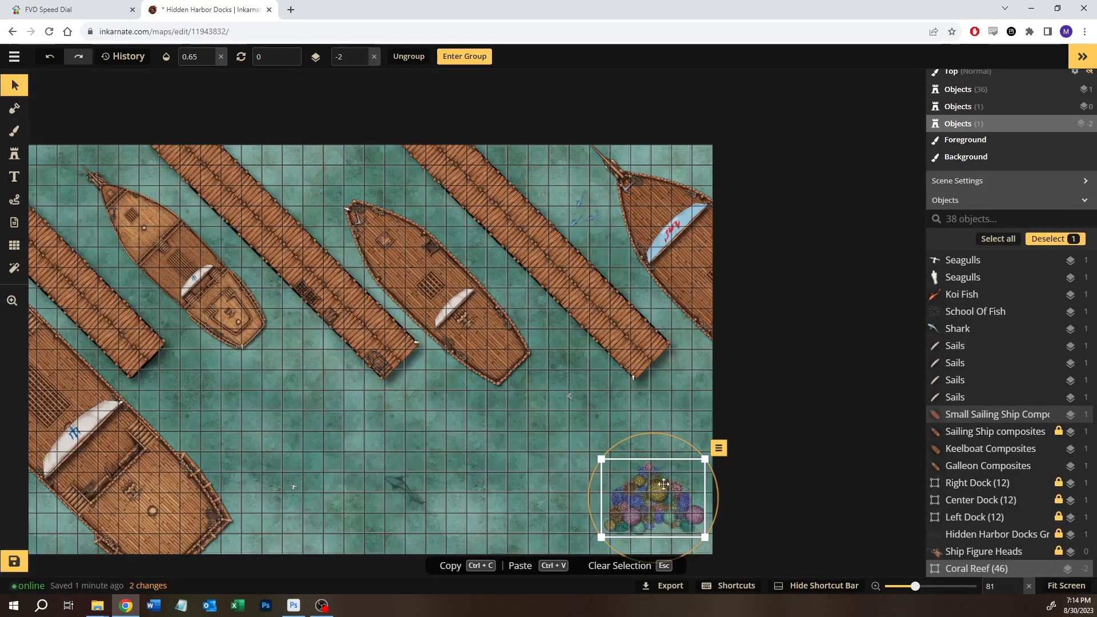
pyautogui.click(210, 62)
pyautogui.click(211, 53)
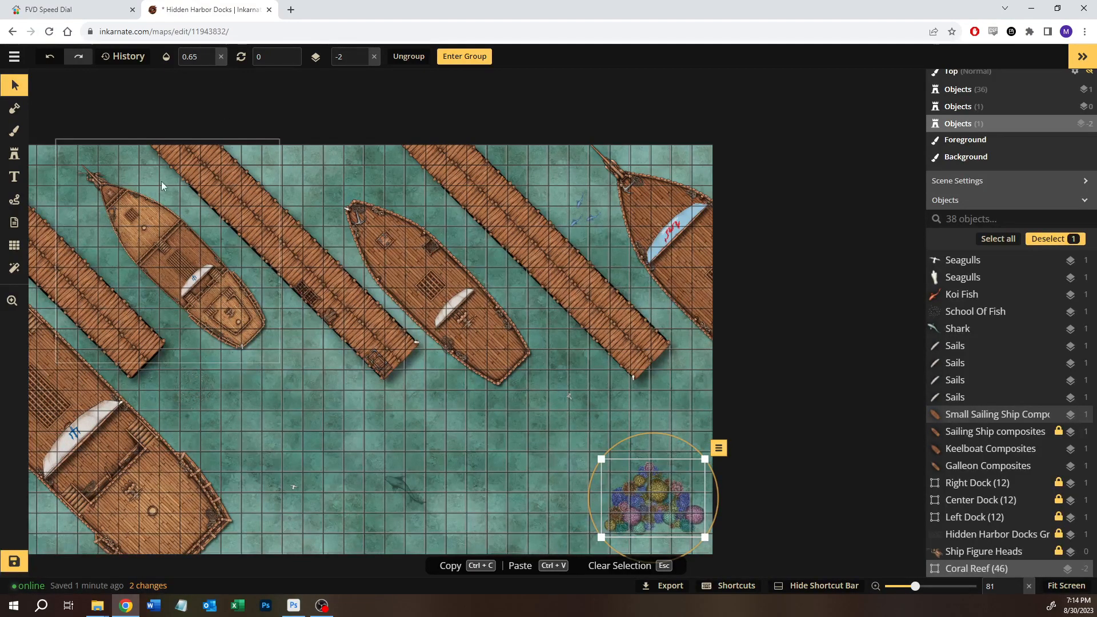
pyautogui.click(93, 100)
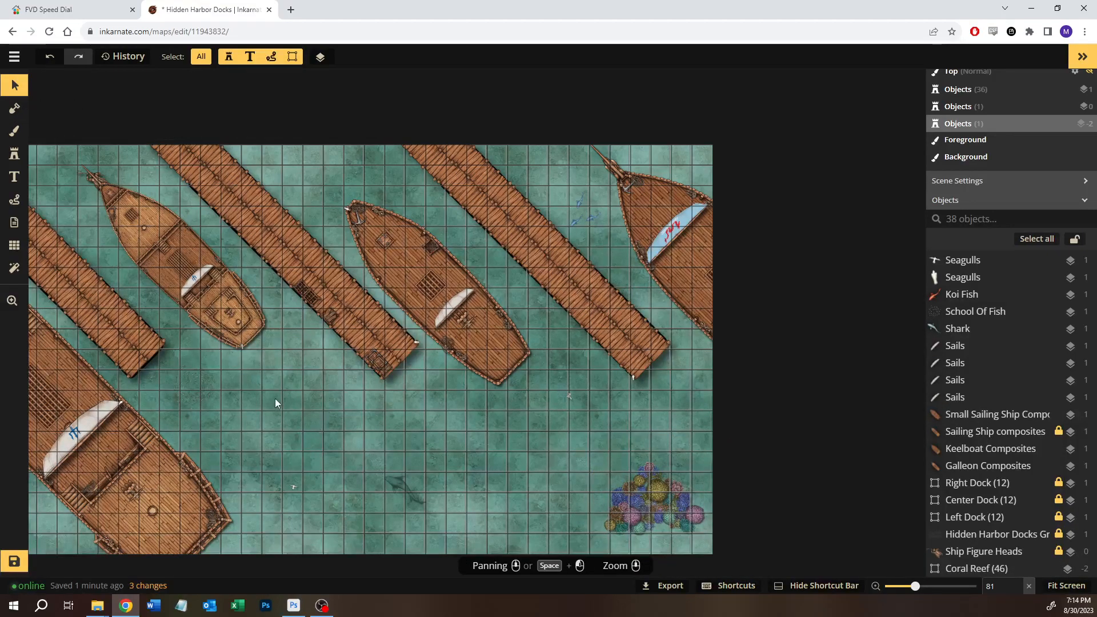
# - Select the Argos sail and the sail beneath it on the smaller light-wood ship and move both toward the bow
pyautogui.scroll(4, 277, 403)
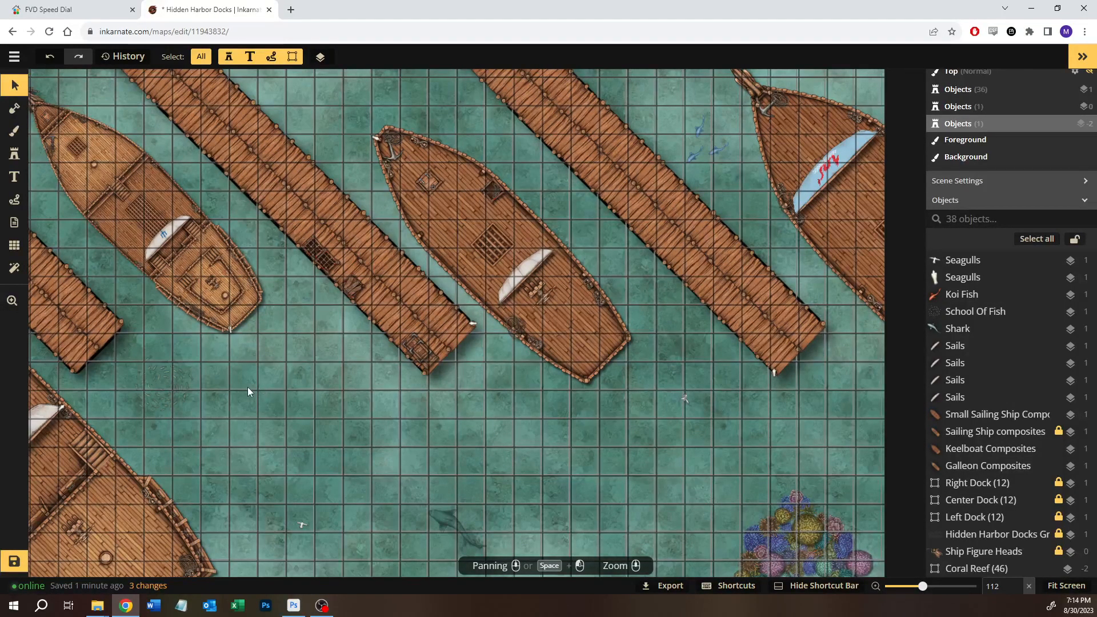
pyautogui.moveTo(248, 388); pyautogui.dragTo(526, 340)
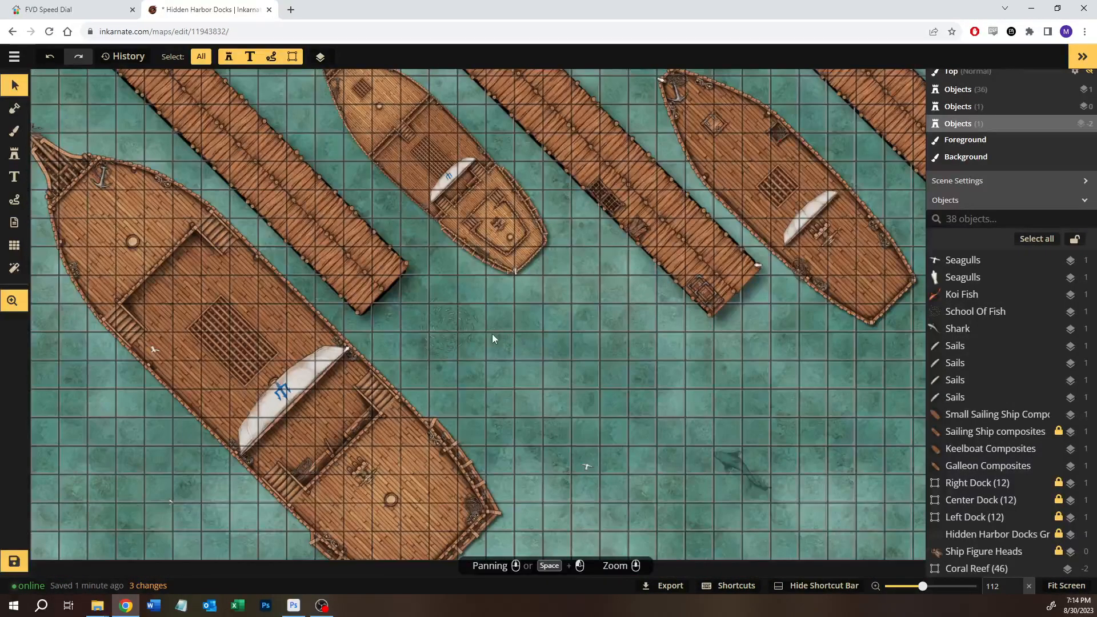
pyautogui.moveTo(622, 292); pyautogui.dragTo(720, 346)
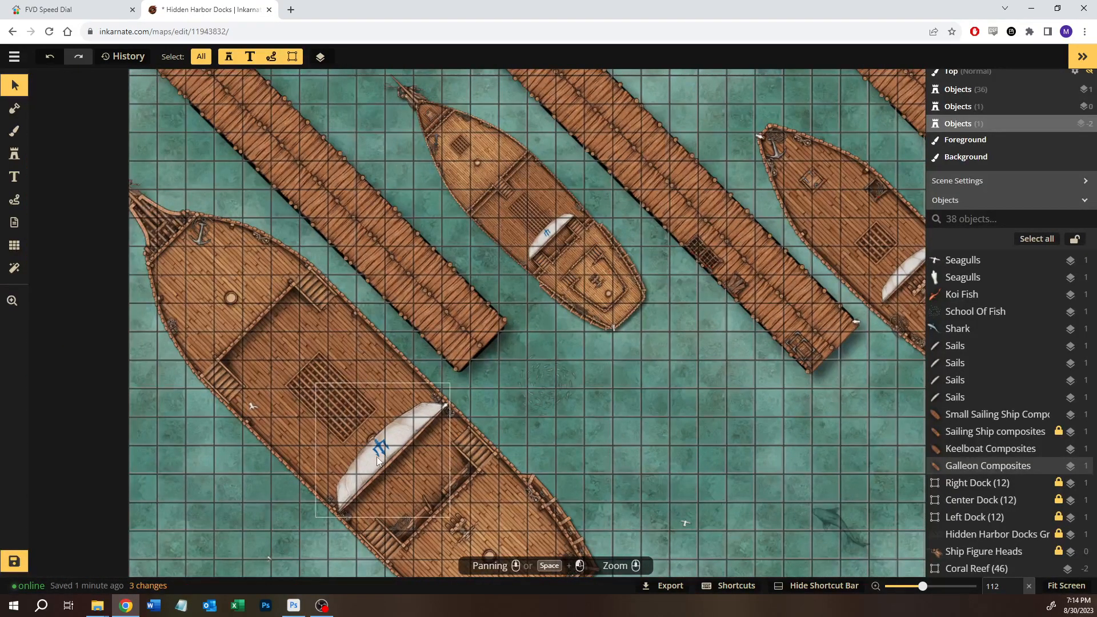
pyautogui.click(547, 228)
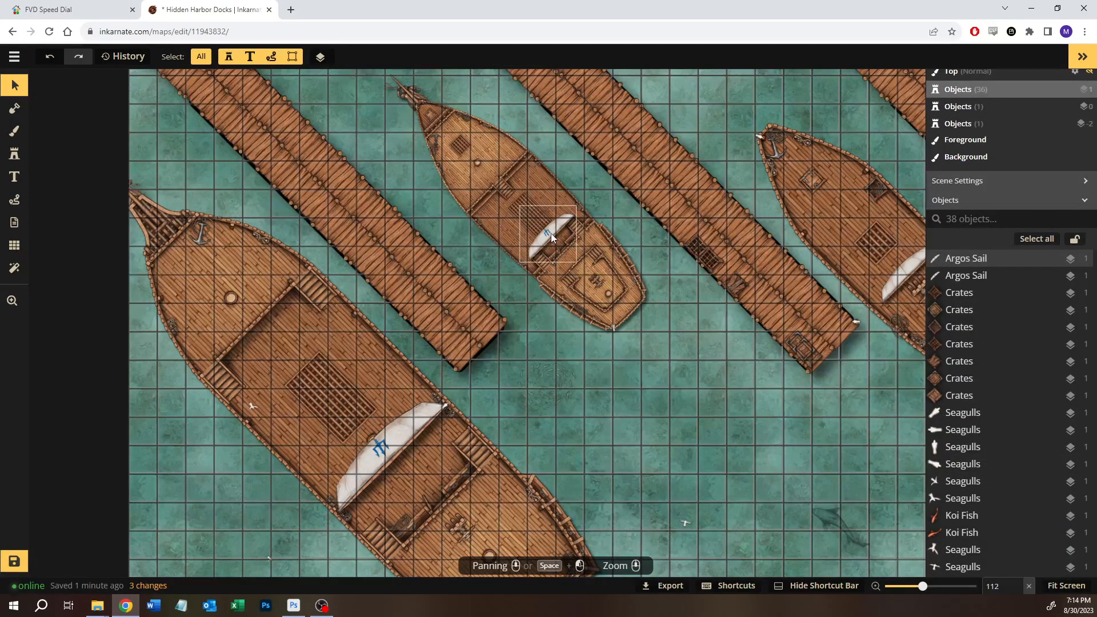
pyautogui.click(554, 235)
pyautogui.moveTo(553, 229); pyautogui.dragTo(480, 168)
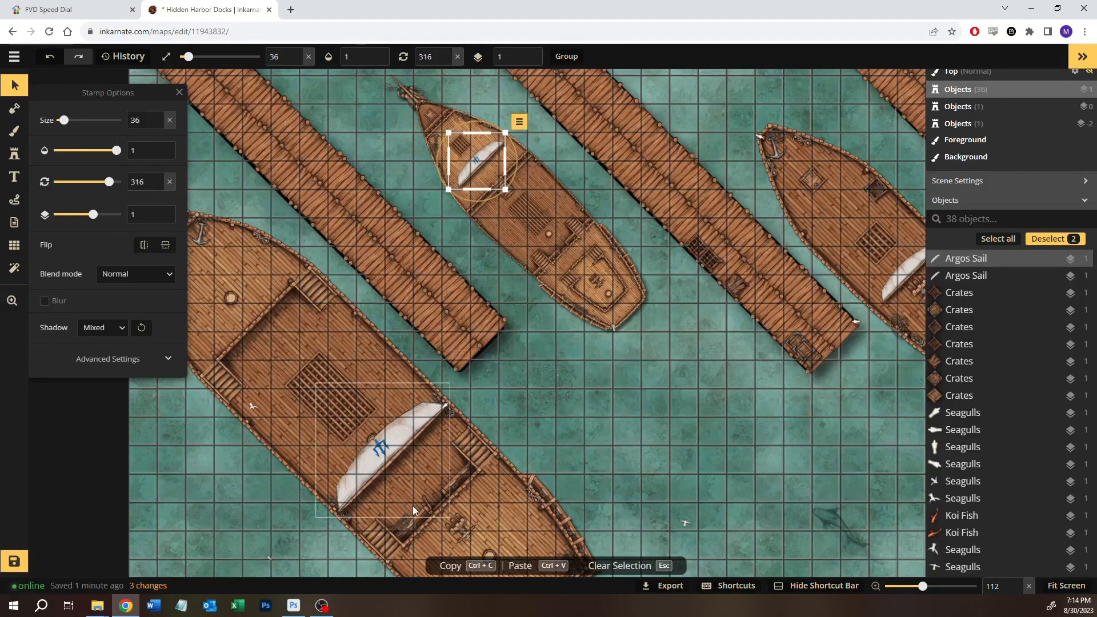
# - Move the large galleon's Argos sail and its underlying sail together toward the bow, and clear the selection
pyautogui.click(410, 467)
pyautogui.moveTo(394, 446); pyautogui.dragTo(238, 292)
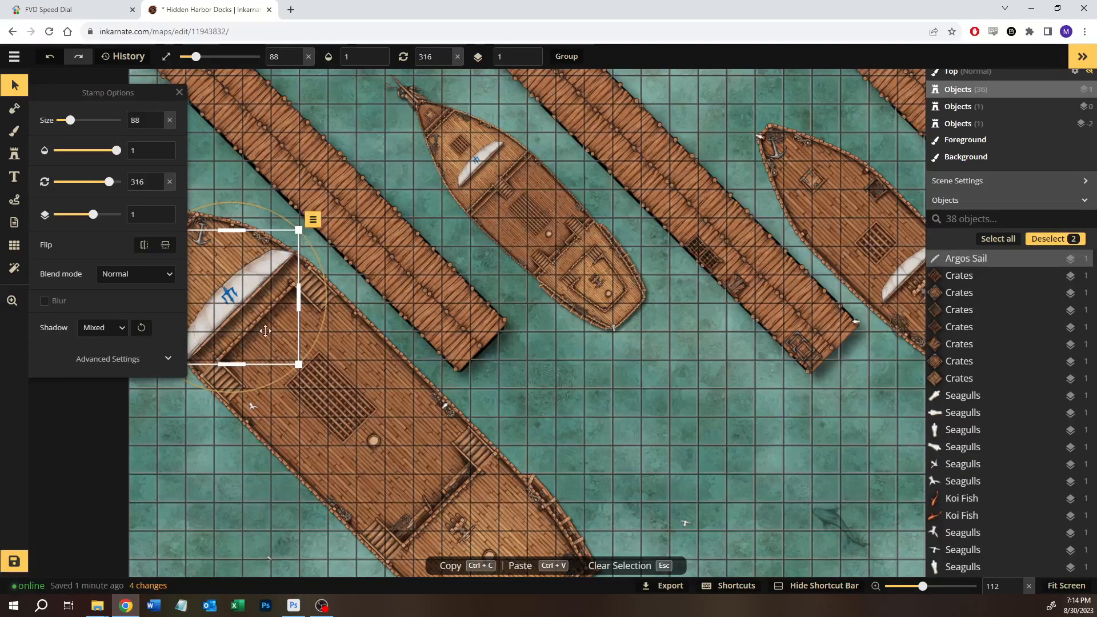
pyautogui.click(553, 408)
pyautogui.click(683, 434)
pyautogui.scroll(-2, 685, 400)
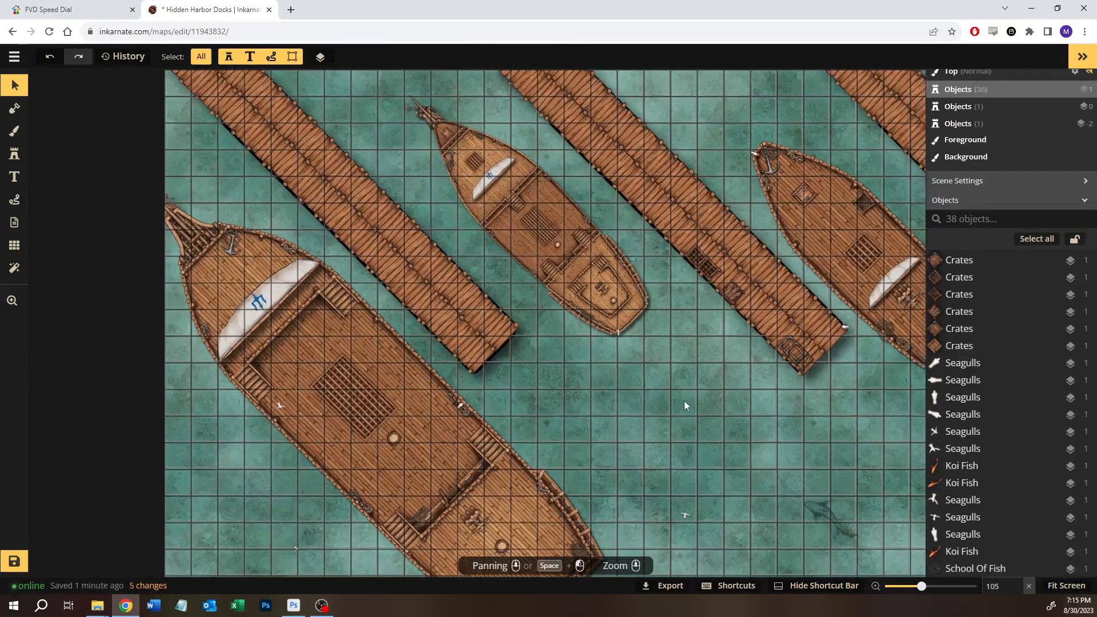
pyautogui.moveTo(836, 407); pyautogui.dragTo(568, 438)
pyautogui.click(603, 344)
pyautogui.moveTo(604, 343)
pyautogui.mouseDown()
pyautogui.moveTo(544, 288)
pyautogui.moveTo(618, 334)
pyautogui.moveTo(604, 343)
pyautogui.mouseUp()
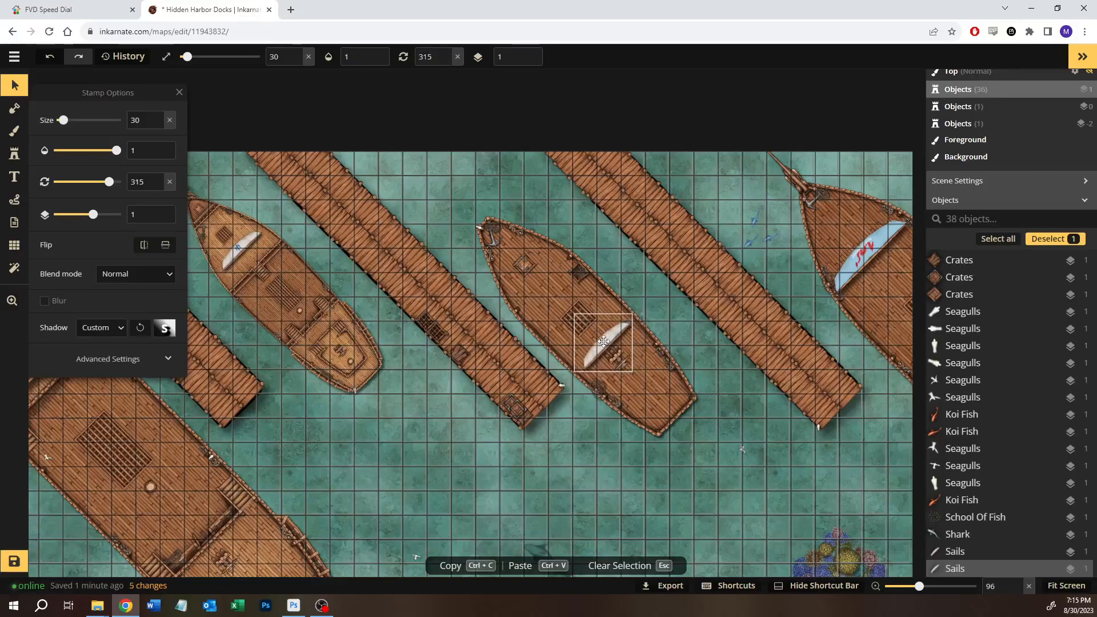
pyautogui.click(551, 484)
pyautogui.scroll(-1, 390, 417)
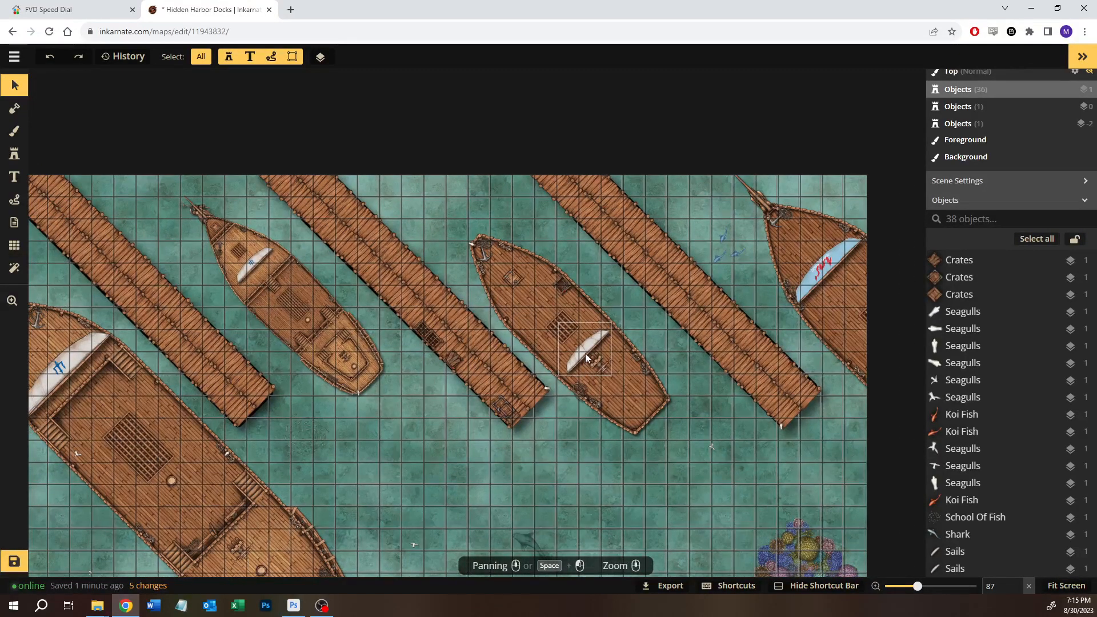
# - Switch to File Explorer, view the image The Black Lantern.png, and close the viewer
pyautogui.click(97, 606)
pyautogui.click(183, 549)
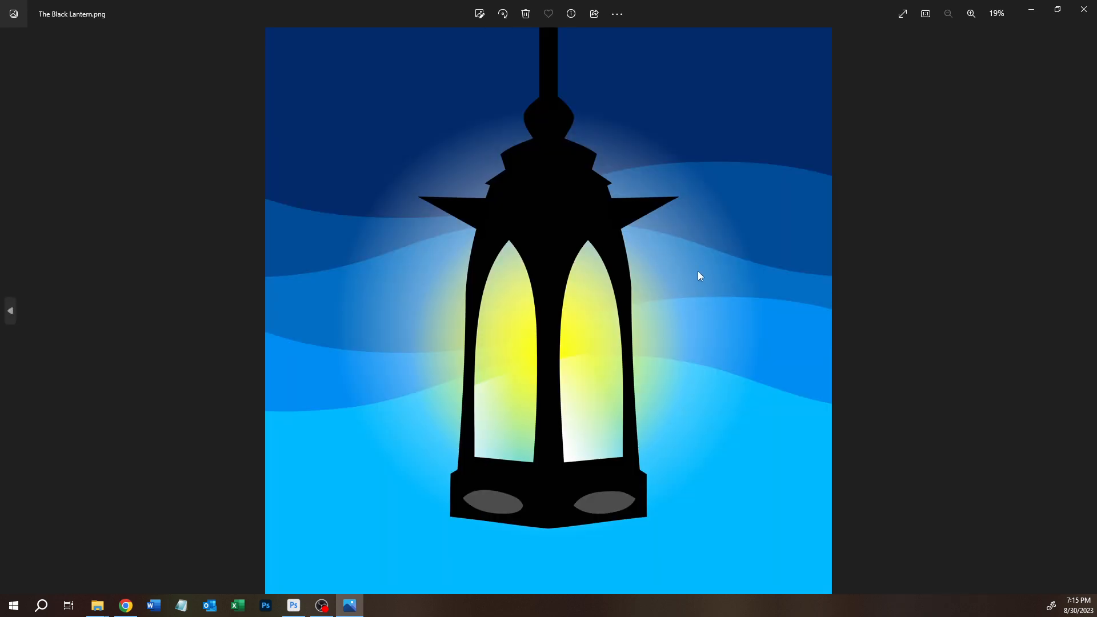
pyautogui.click(1079, 8)
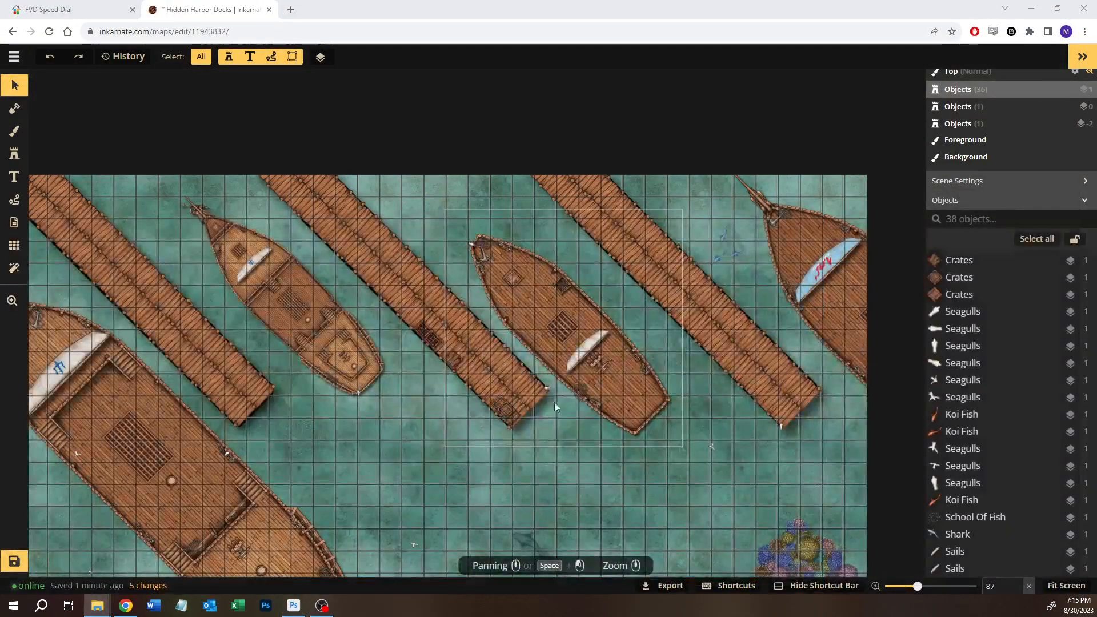
# - Open the stamp catalog with the Stamp tool, clear the "sail" search, and browse the Fantasy Battlemaps 2.0 stamps
pyautogui.scroll(5, 386, 479)
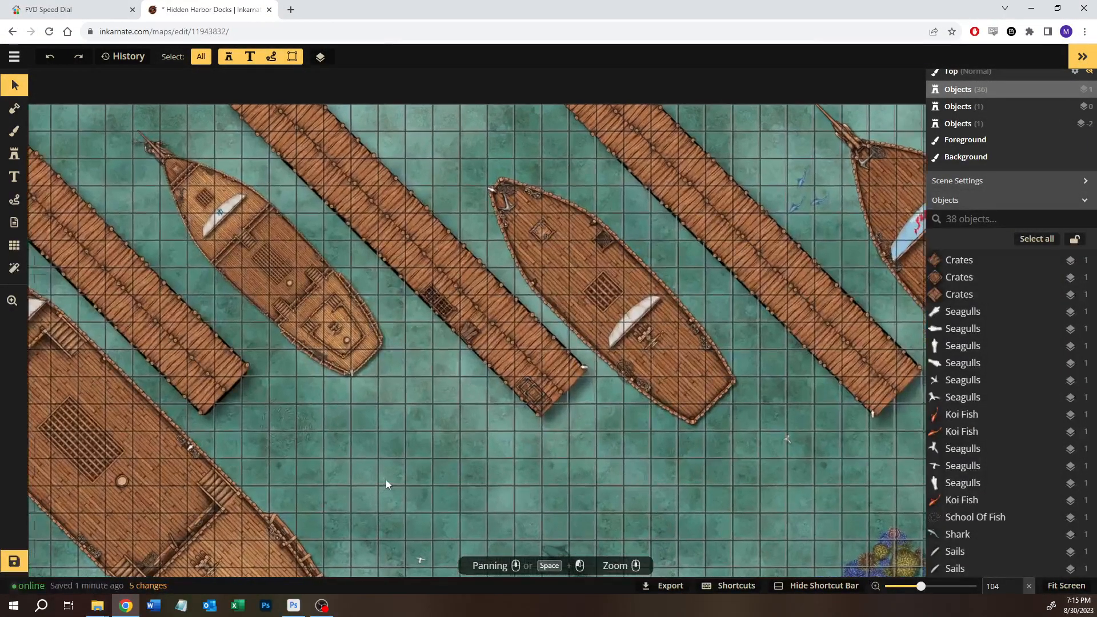
pyautogui.scroll(2, 437, 439)
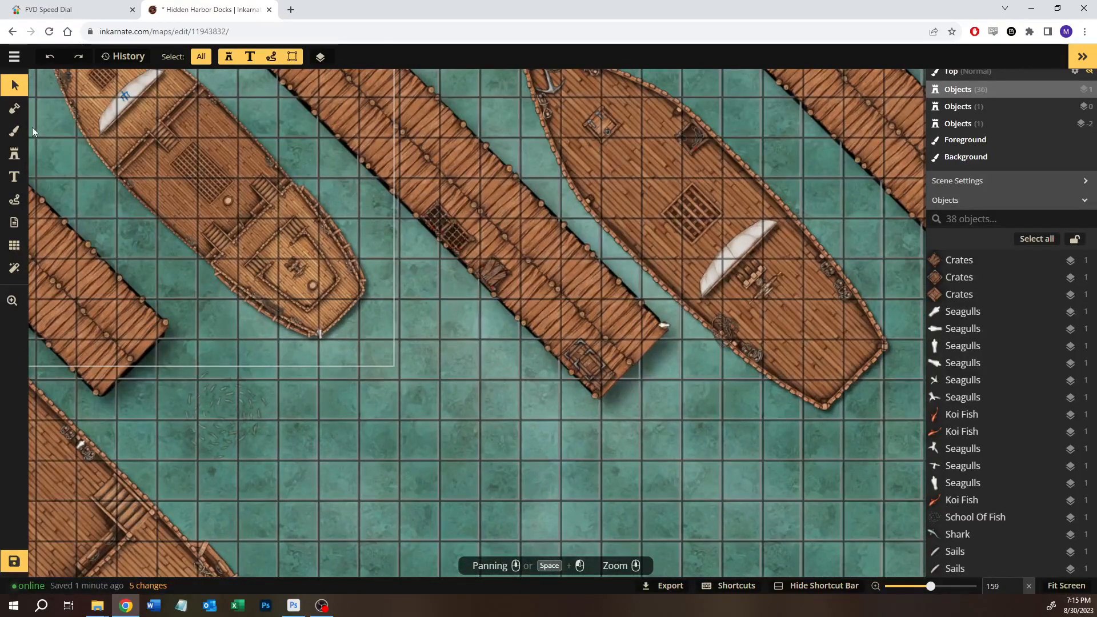
pyautogui.click(14, 154)
pyautogui.click(74, 191)
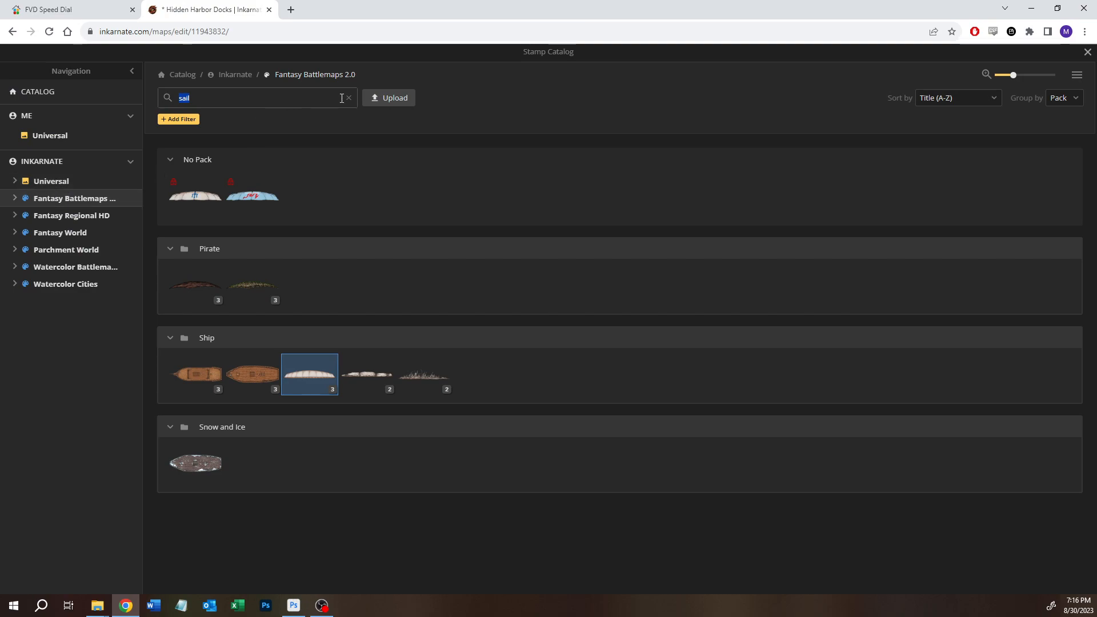
pyautogui.press('BackSpace')
pyautogui.scroll(-10, 269, 372)
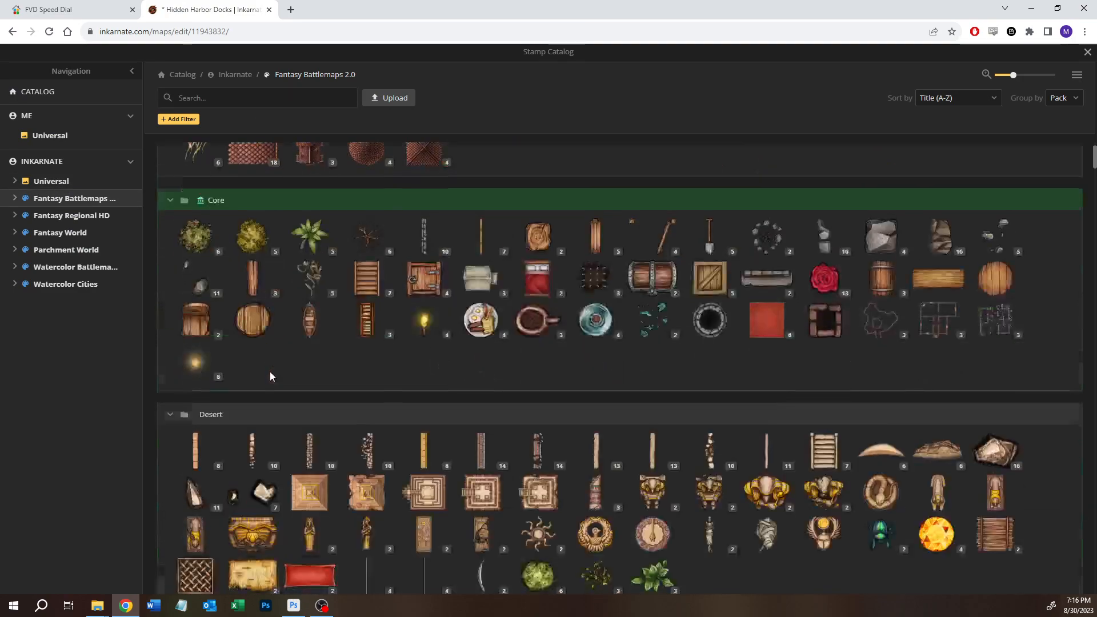
pyautogui.scroll(-10, 270, 374)
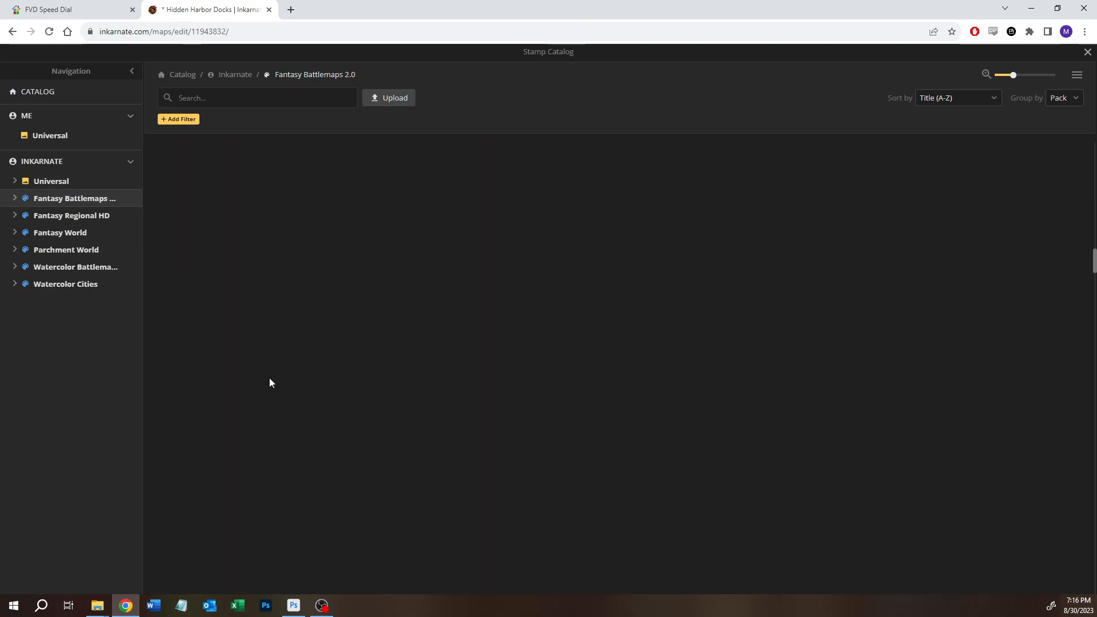
pyautogui.scroll(-3, 270, 380)
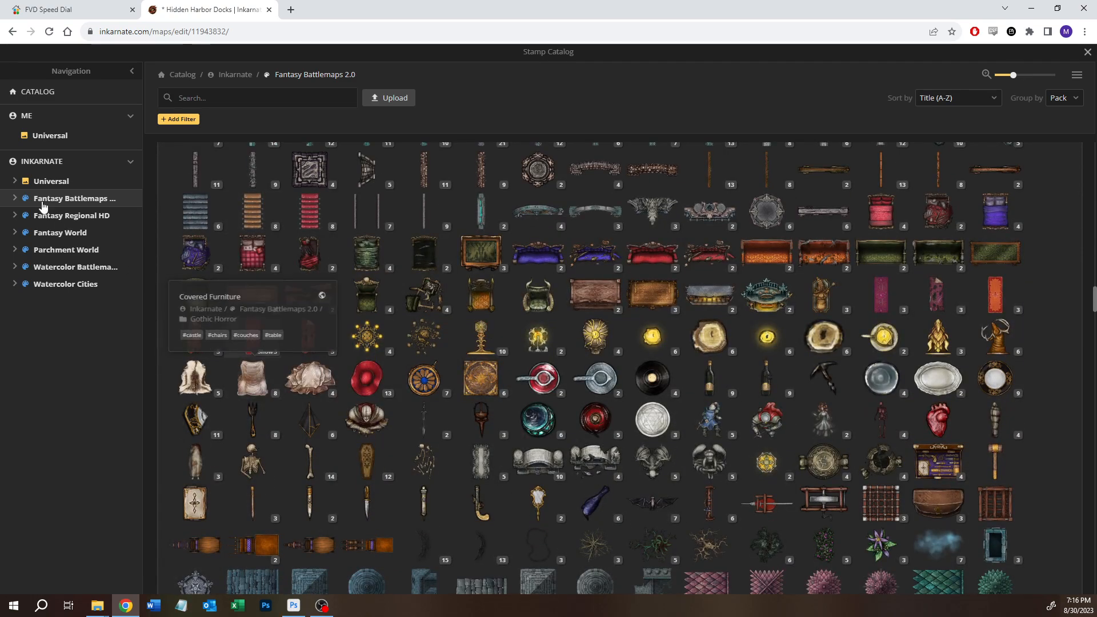
# - Expand Fantasy Battlemaps 2.0, open its Ship category, and choose the Anchor stamp
pyautogui.click(15, 203)
pyautogui.scroll(-1, 45, 483)
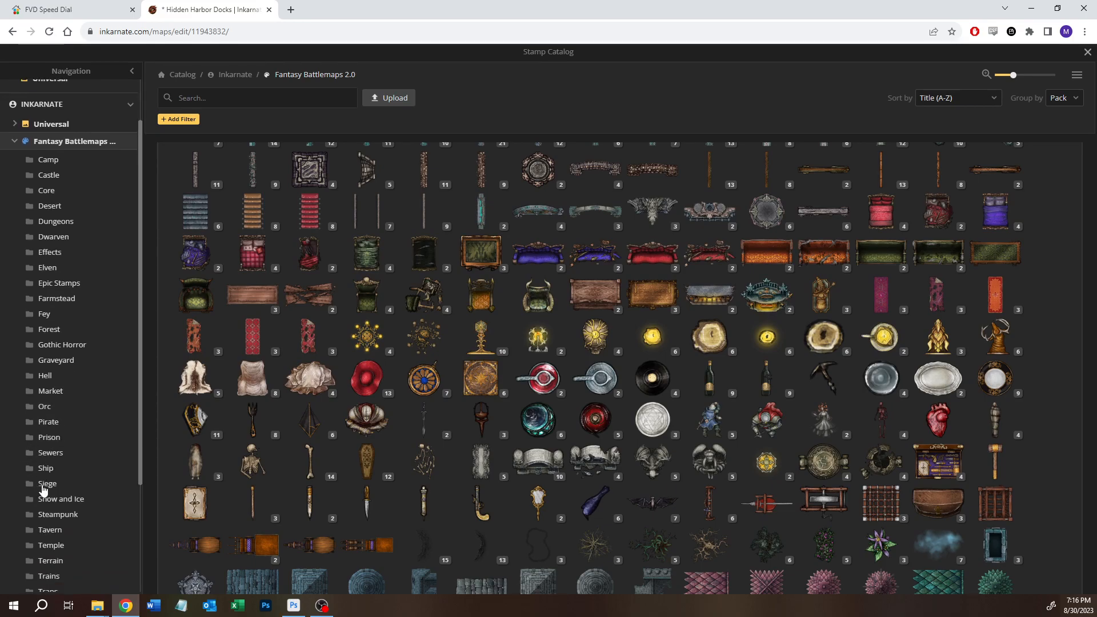
pyautogui.click(46, 468)
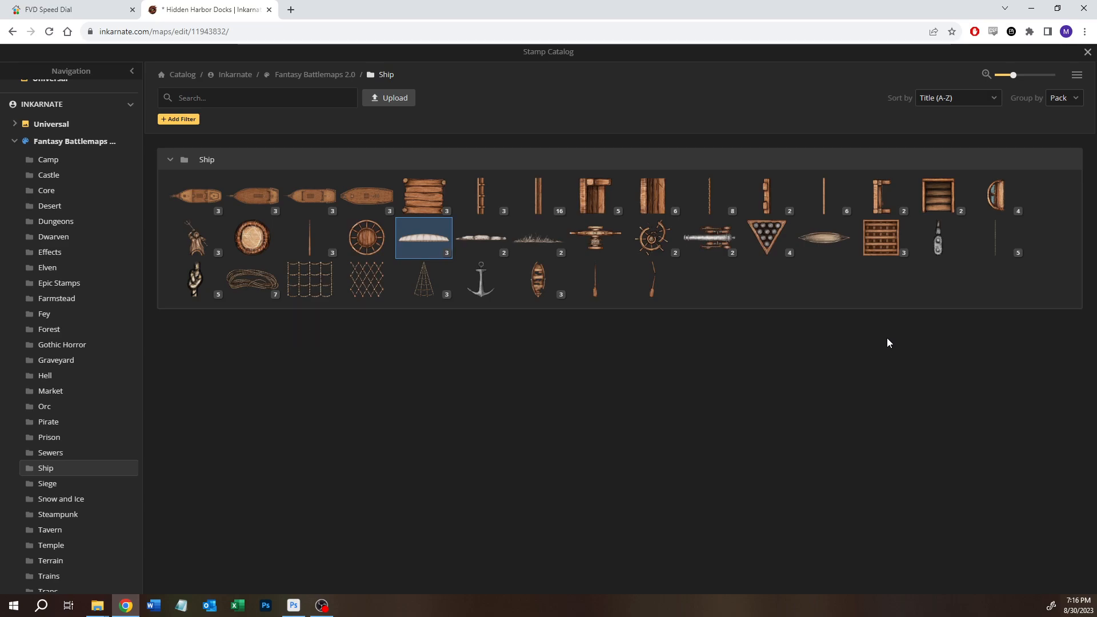
pyautogui.click(482, 284)
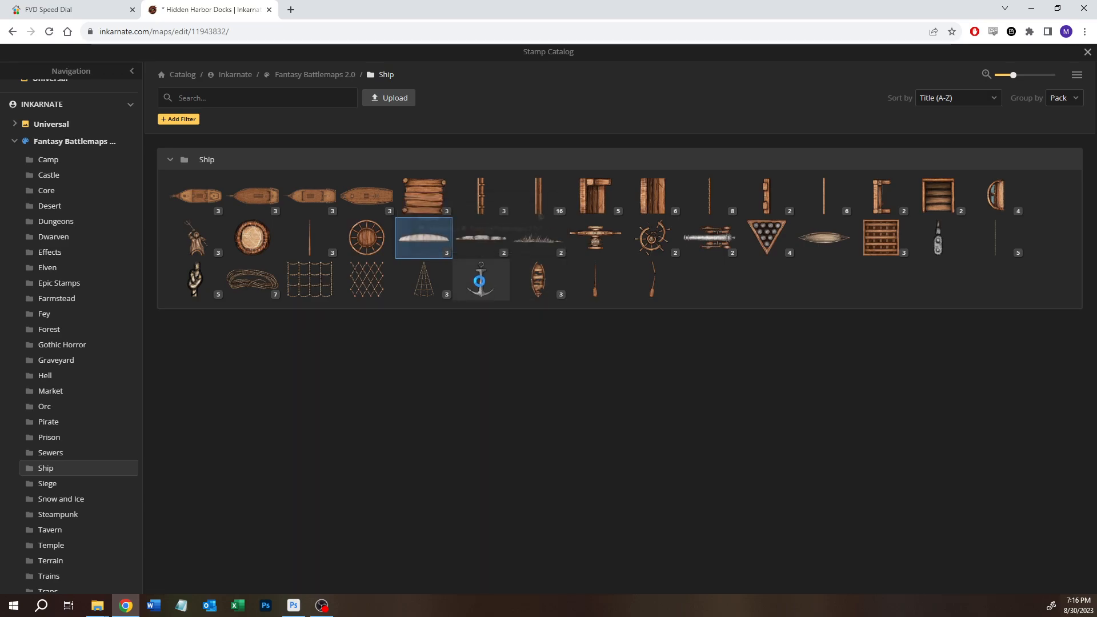
# - Place an anchor stamp in the water beside the bow of the ship with the plain white sail
pyautogui.scroll(5, 536, 153)
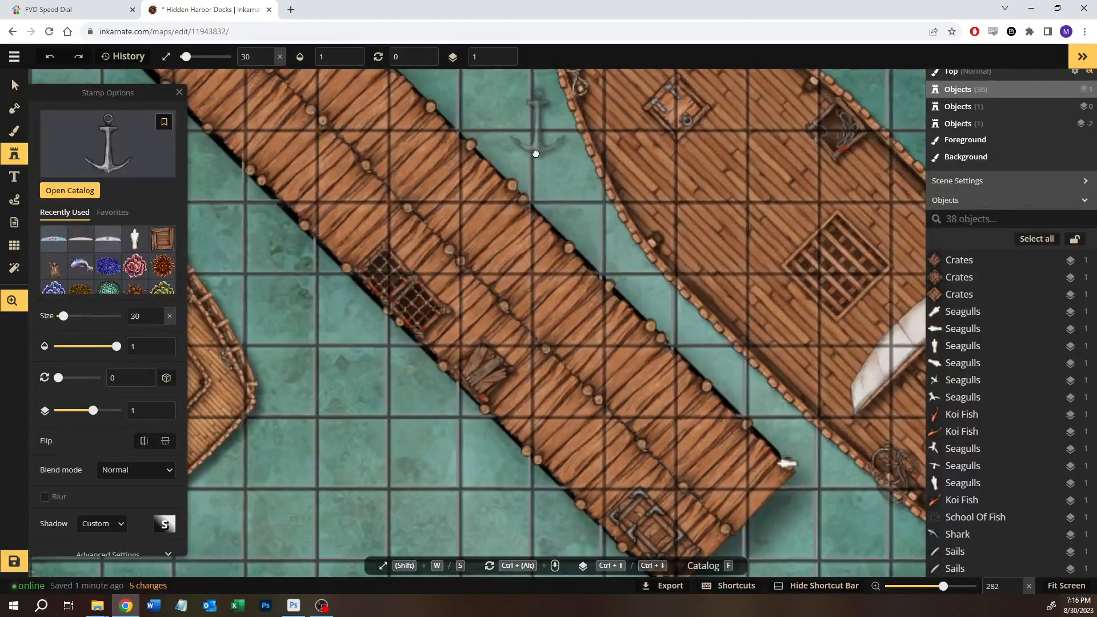
pyautogui.moveTo(536, 153); pyautogui.dragTo(541, 320)
pyautogui.moveTo(517, 248); pyautogui.dragTo(424, 281)
pyautogui.click(507, 263)
pyautogui.moveTo(697, 268); pyautogui.dragTo(493, 272)
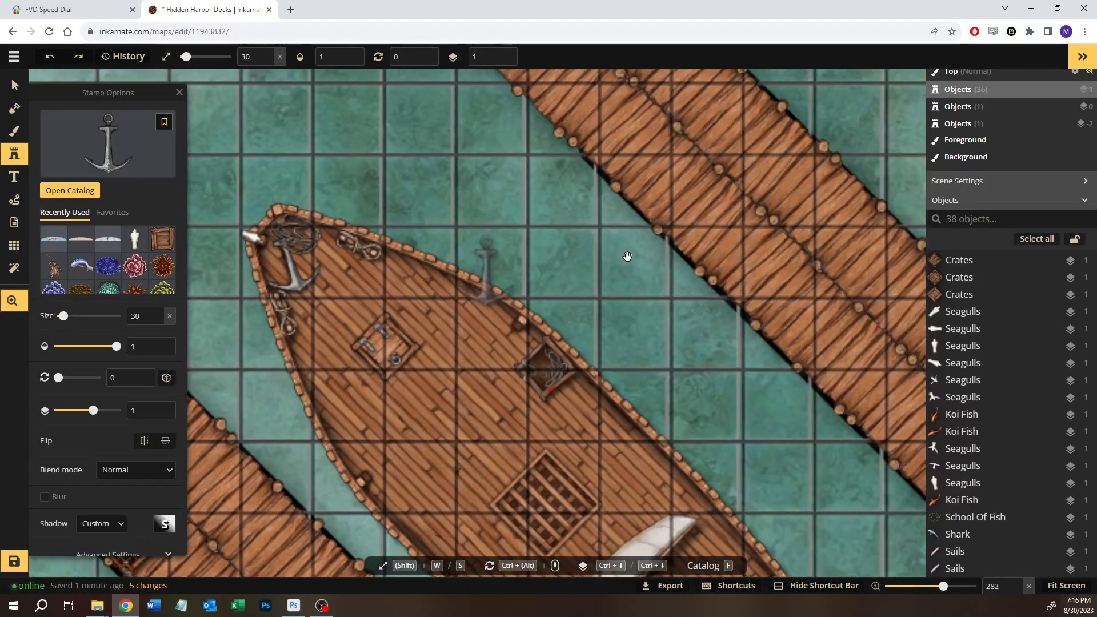
pyautogui.moveTo(608, 284); pyautogui.dragTo(360, 245)
pyautogui.moveTo(571, 274); pyautogui.dragTo(240, 292)
pyautogui.scroll(-5, 644, 265)
pyautogui.moveTo(634, 269); pyautogui.dragTo(694, 326)
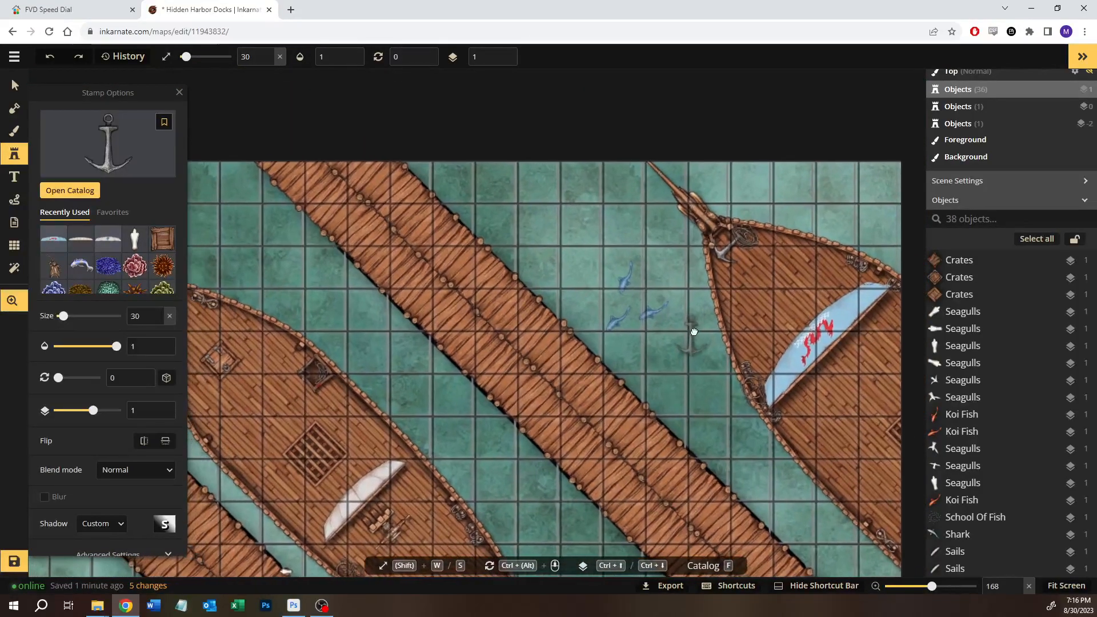
pyautogui.moveTo(190, 289); pyautogui.dragTo(382, 290)
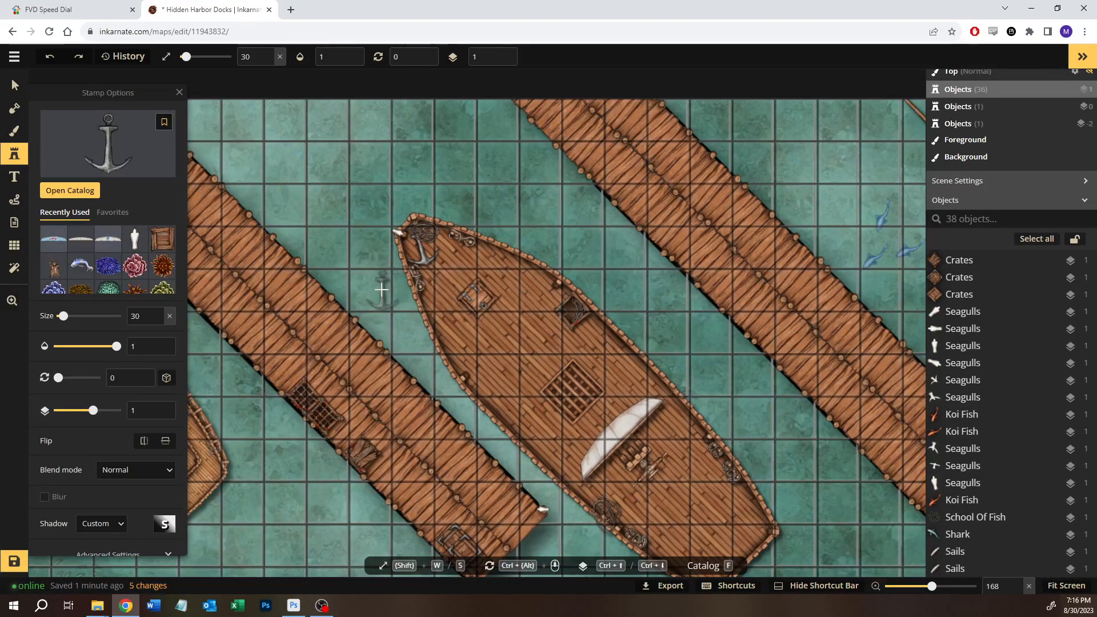
pyautogui.scroll(5, 387, 291)
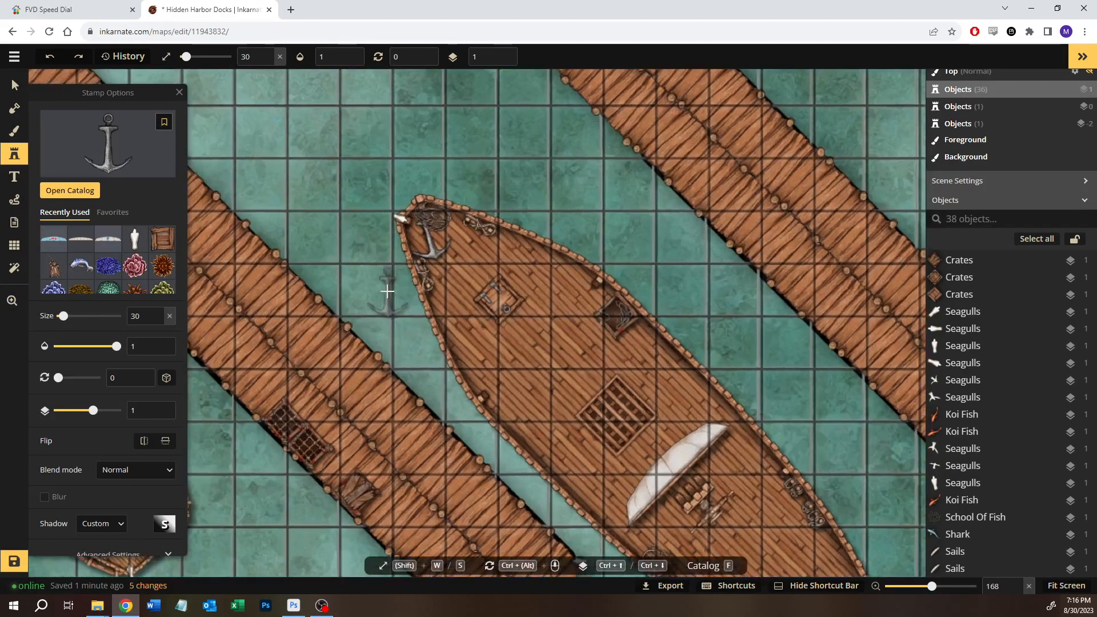
pyautogui.click(385, 298)
# - Rotate the placed anchor to 25 degrees and set its size to 20
pyautogui.moveTo(388, 253); pyautogui.dragTo(428, 299)
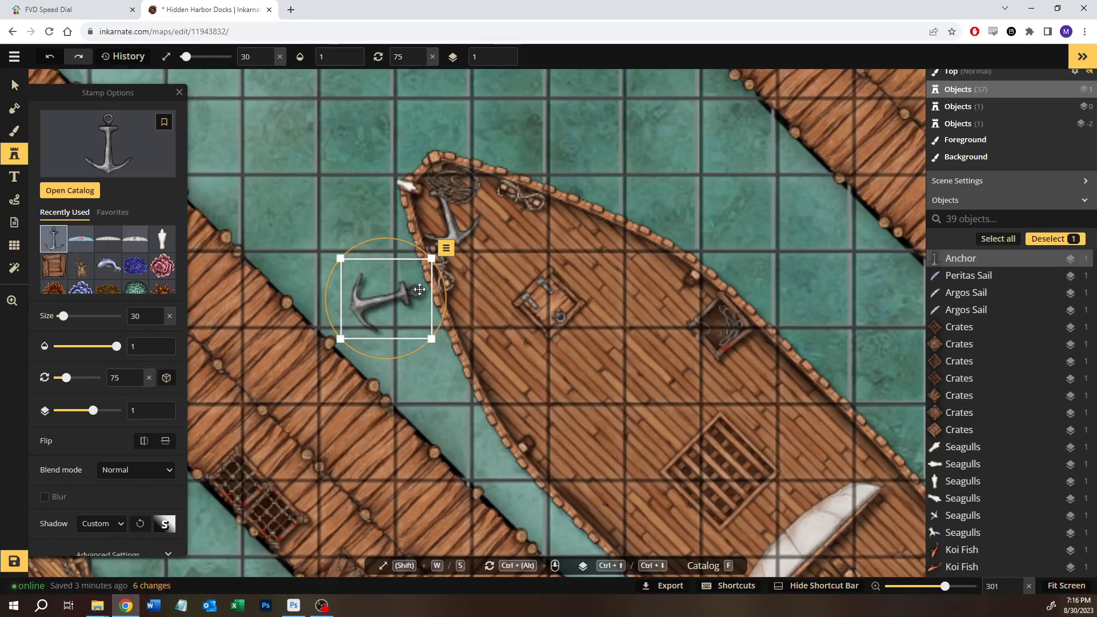
pyautogui.moveTo(412, 245); pyautogui.dragTo(364, 243)
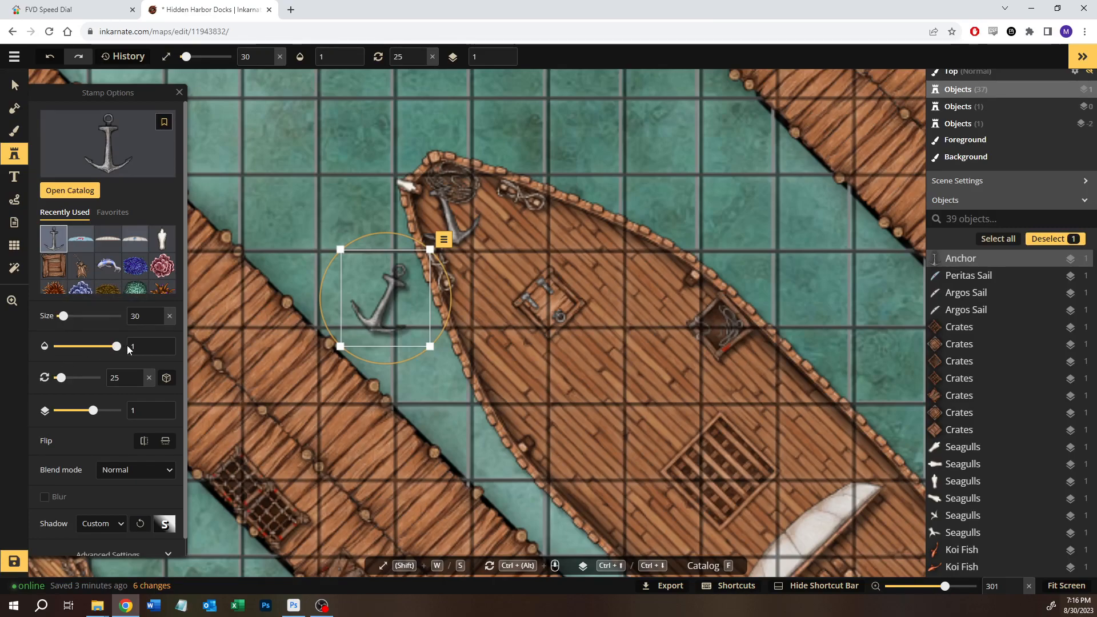
pyautogui.press('s')
pyautogui.press('s')
pyautogui.press('s')
pyautogui.press('s')
pyautogui.press('s')
pyautogui.press('s')
pyautogui.press('s')
pyautogui.press('s')
pyautogui.press('s')
pyautogui.press('s')
pyautogui.press('s')
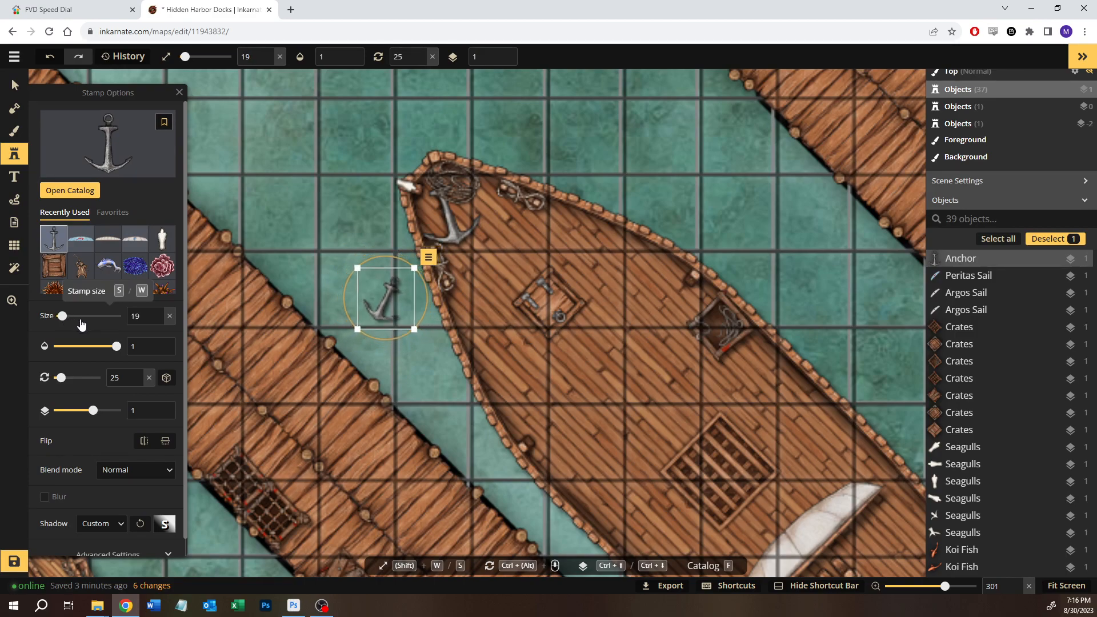
pyautogui.press('w')
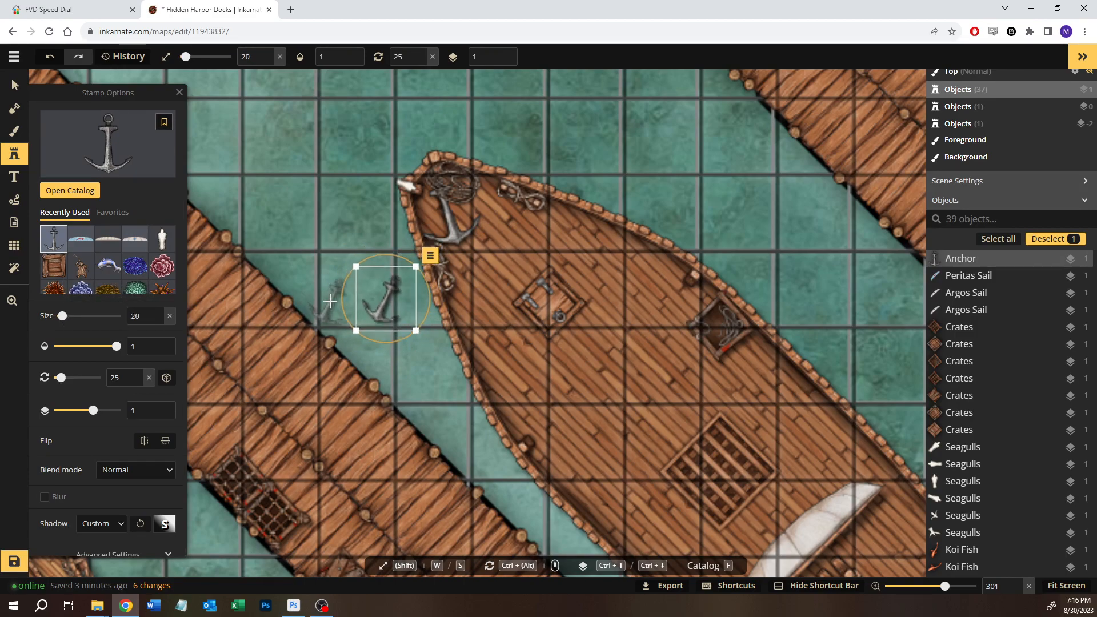
# - Try the Overlay, Soft light, Difference and Hard light blend modes on the anchor, and return it to Normal
pyautogui.click(123, 478)
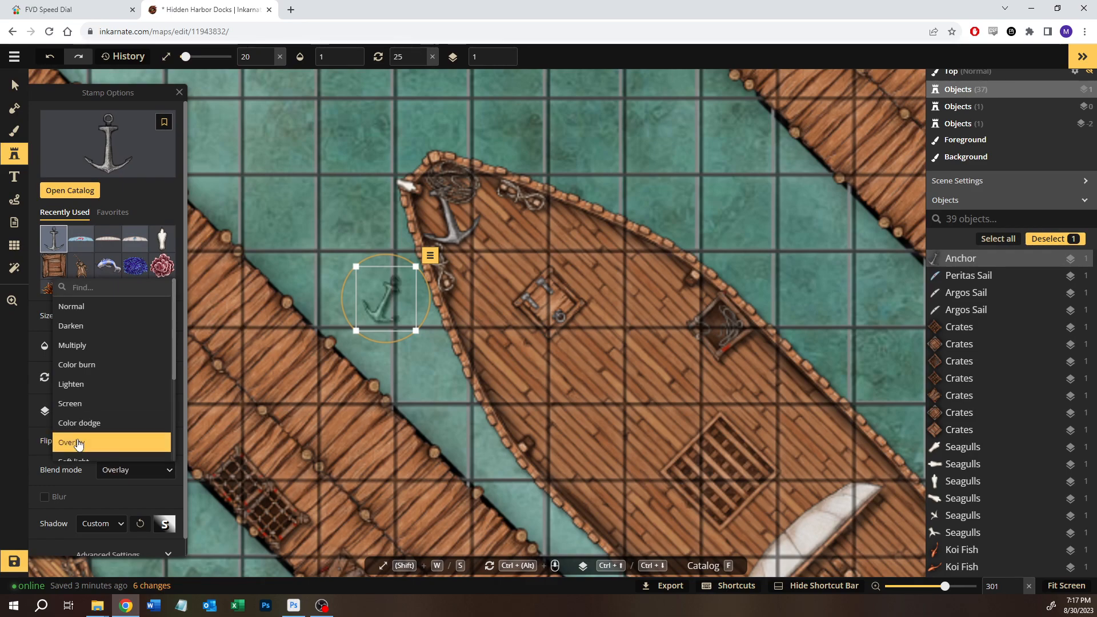
pyautogui.scroll(-1, 94, 422)
pyautogui.click(87, 406)
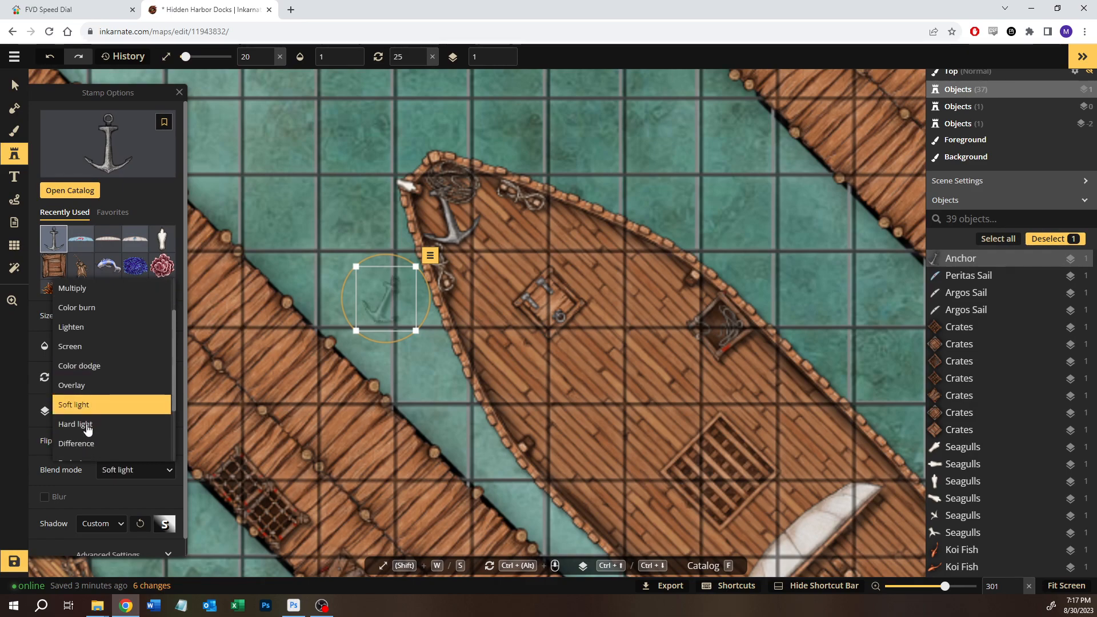
pyautogui.click(87, 426)
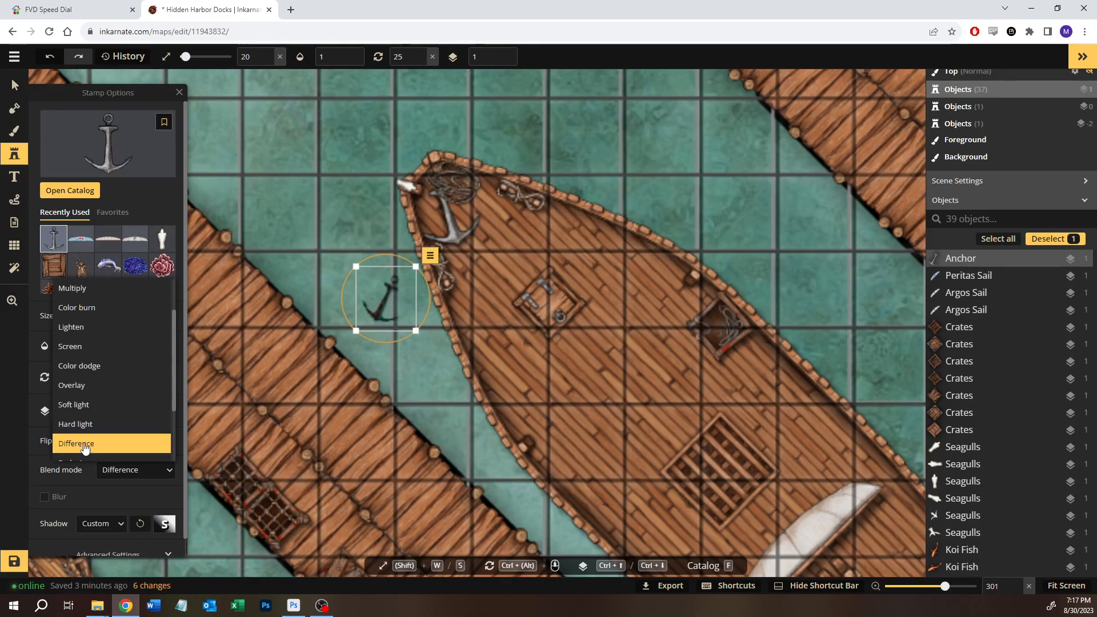
pyautogui.click(84, 426)
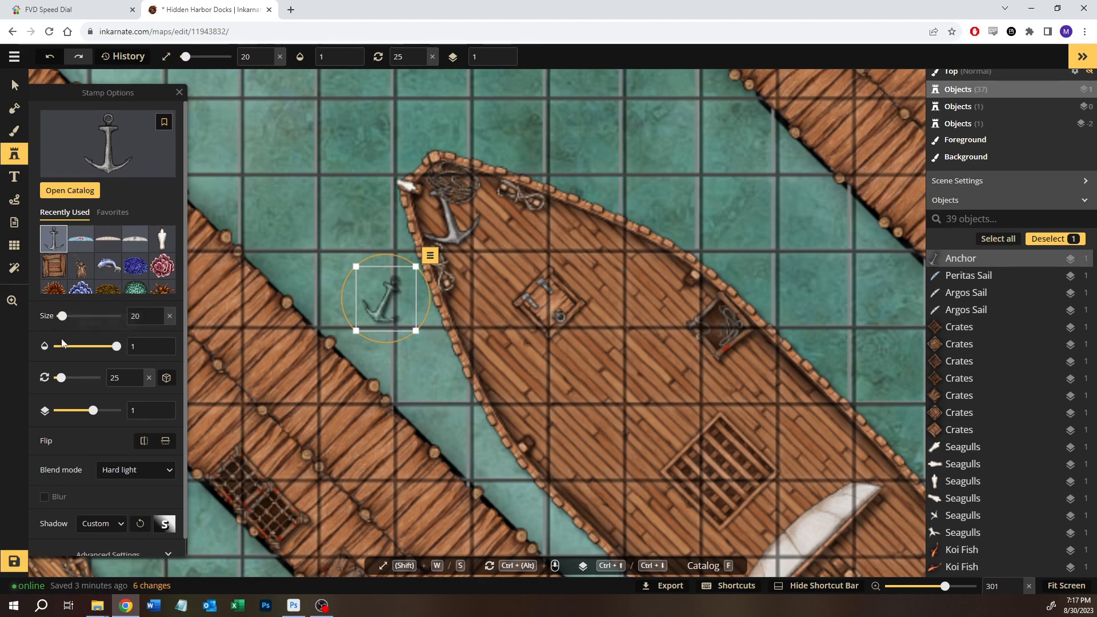
pyautogui.click(118, 469)
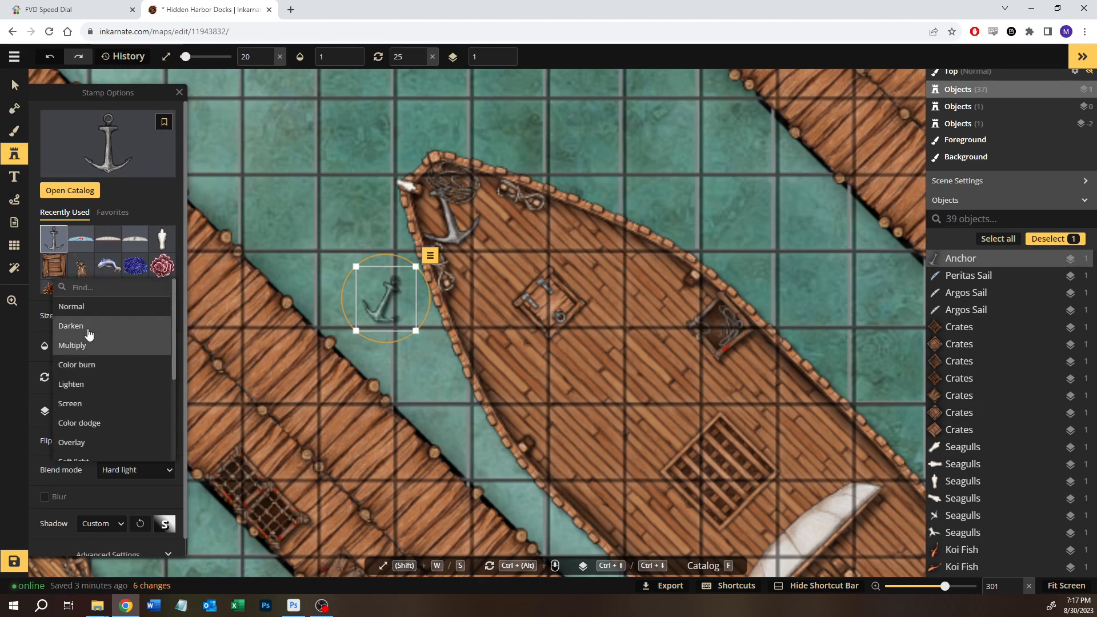
pyautogui.click(83, 308)
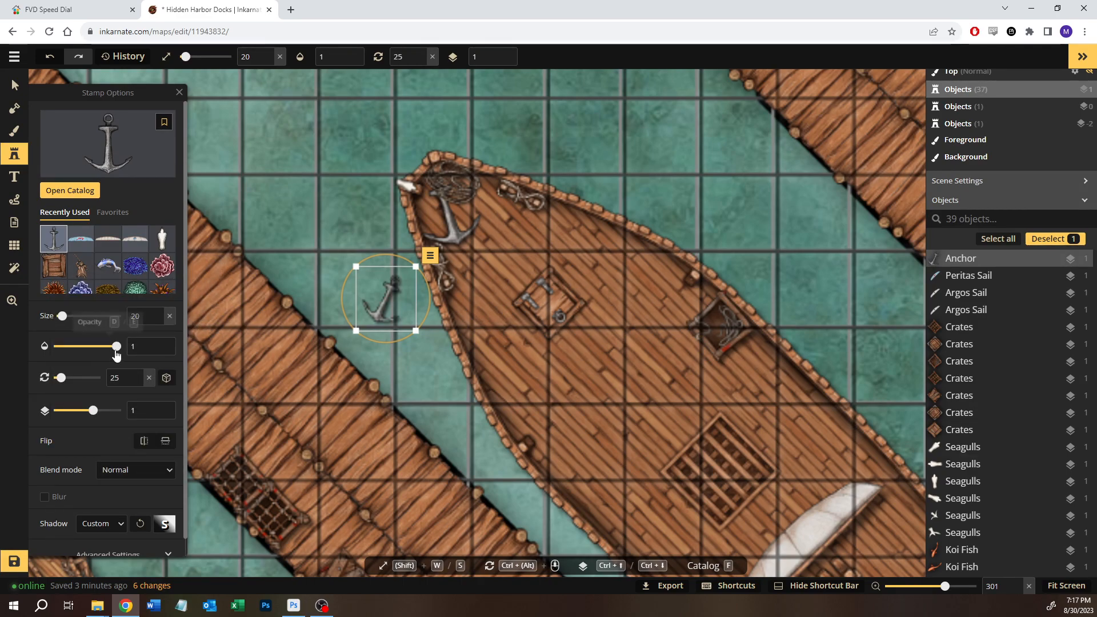
# - Lower the anchor's opacity to 0.54 and move it slightly toward the stern alongside the hull
pyautogui.moveTo(117, 347); pyautogui.dragTo(101, 356)
pyautogui.click(13, 82)
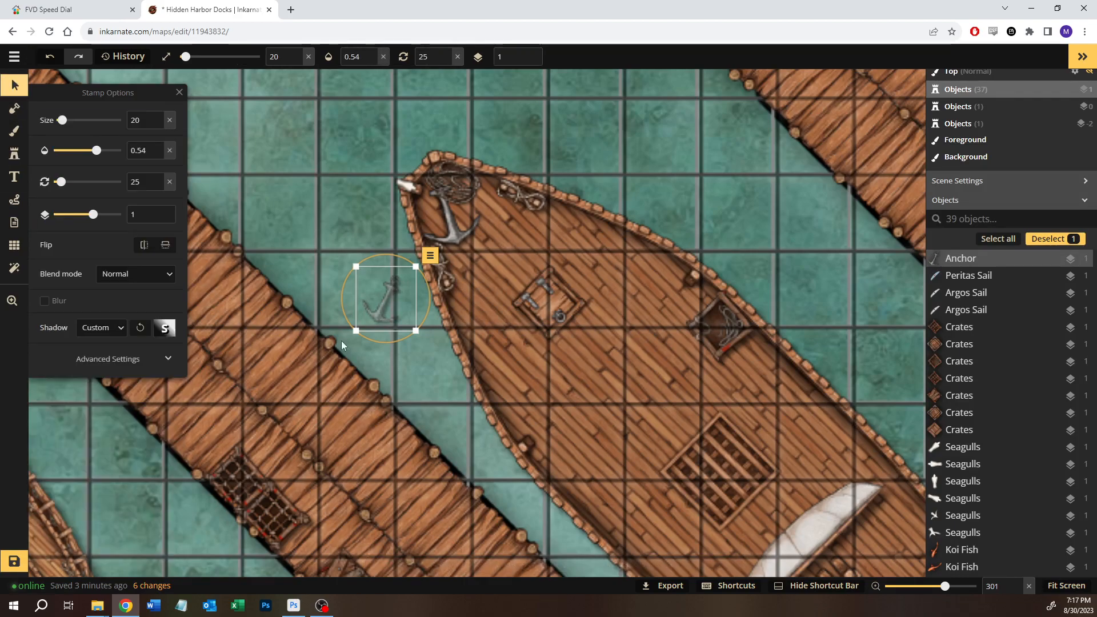
pyautogui.moveTo(384, 302); pyautogui.dragTo(390, 323)
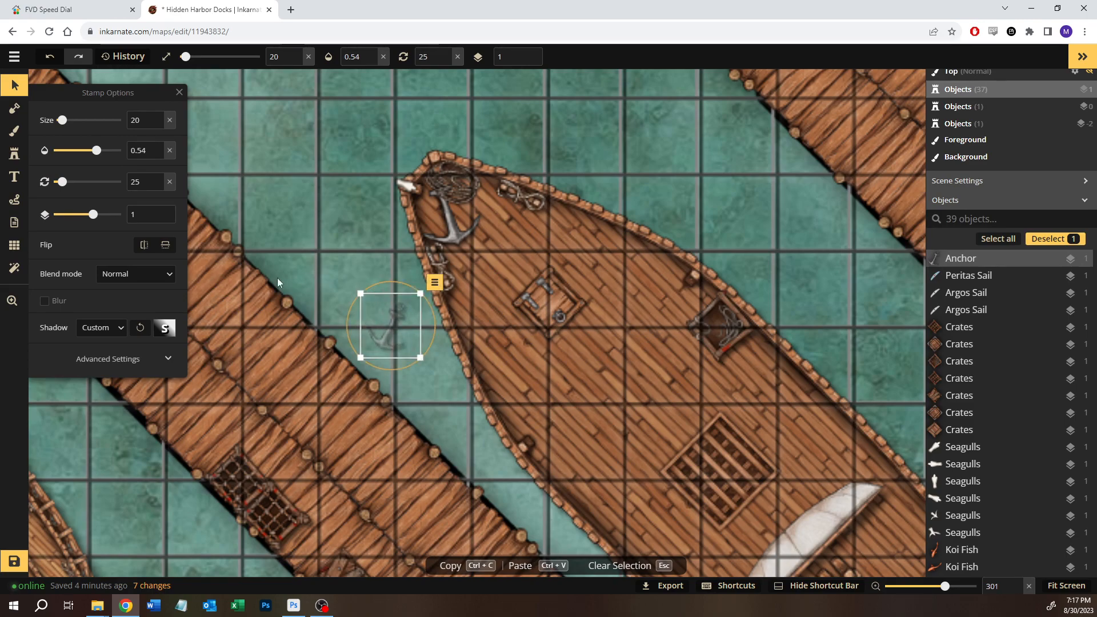
# - Choose the thin rope stamp from the Ship category of the catalog and pick its curved variant 5
pyautogui.click(15, 154)
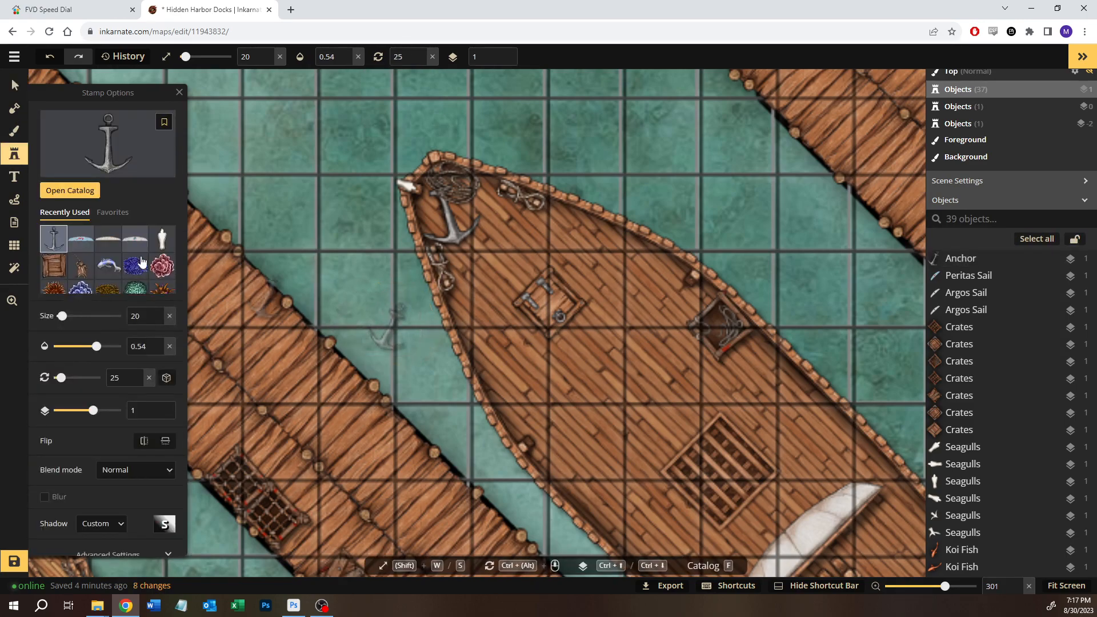
pyautogui.click(70, 191)
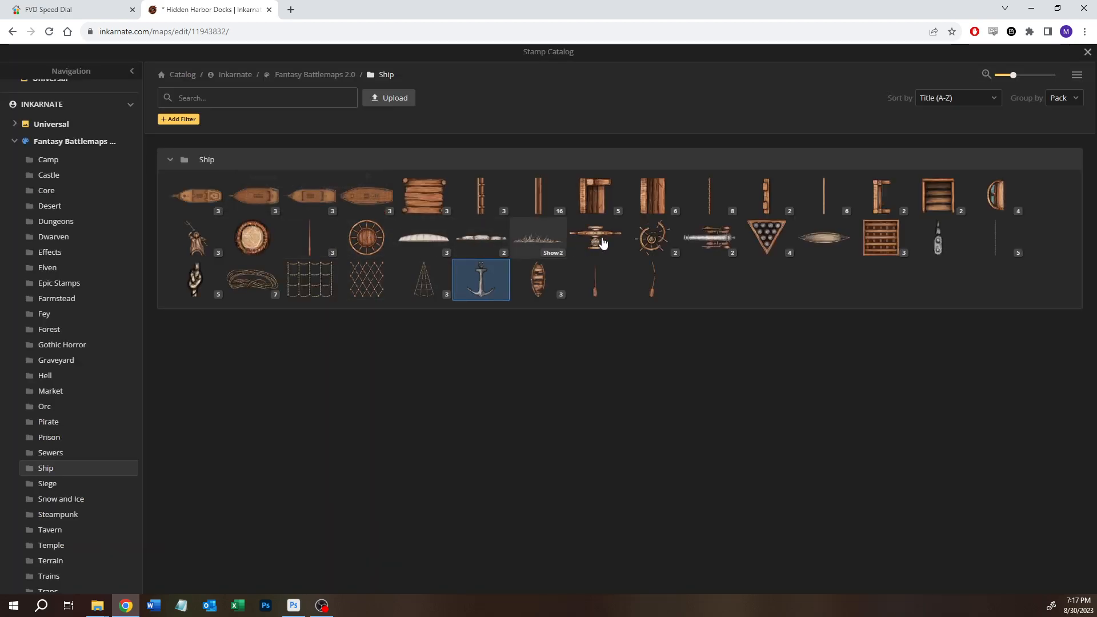
pyautogui.click(982, 232)
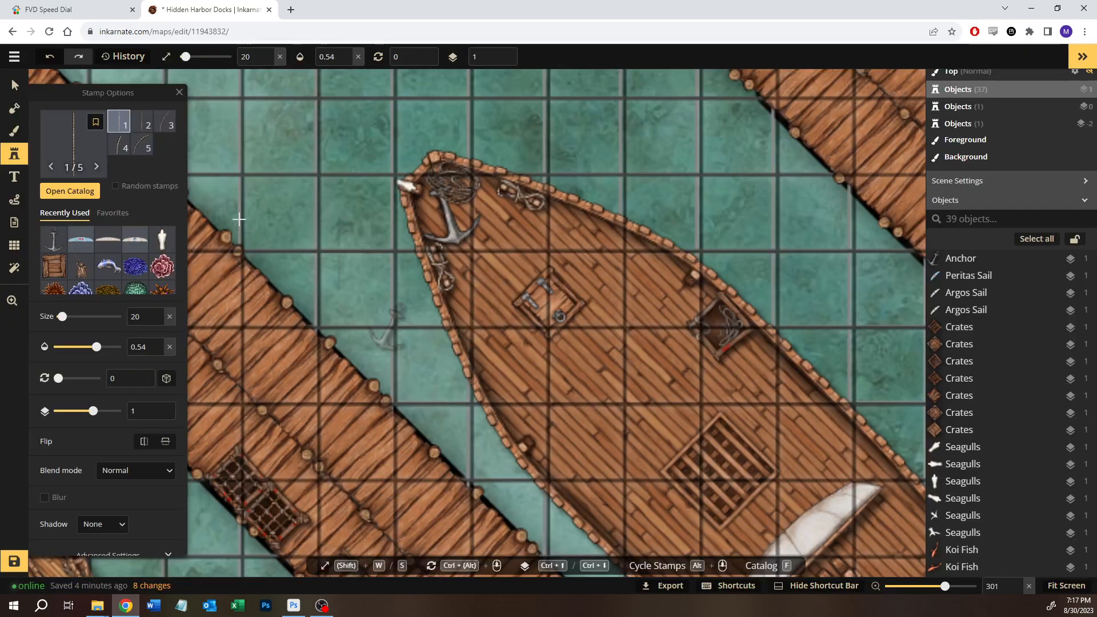
pyautogui.click(139, 153)
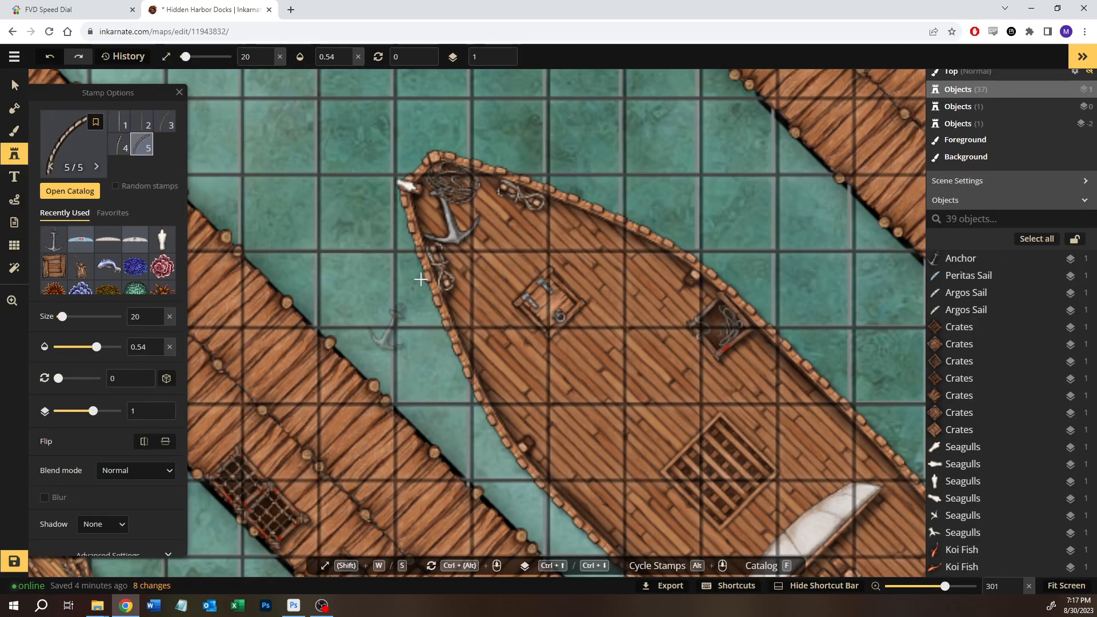
# - Place the curved rope at the ship's rail above the submerged anchor and raise its opacity to 1
pyautogui.scroll(6, 422, 275)
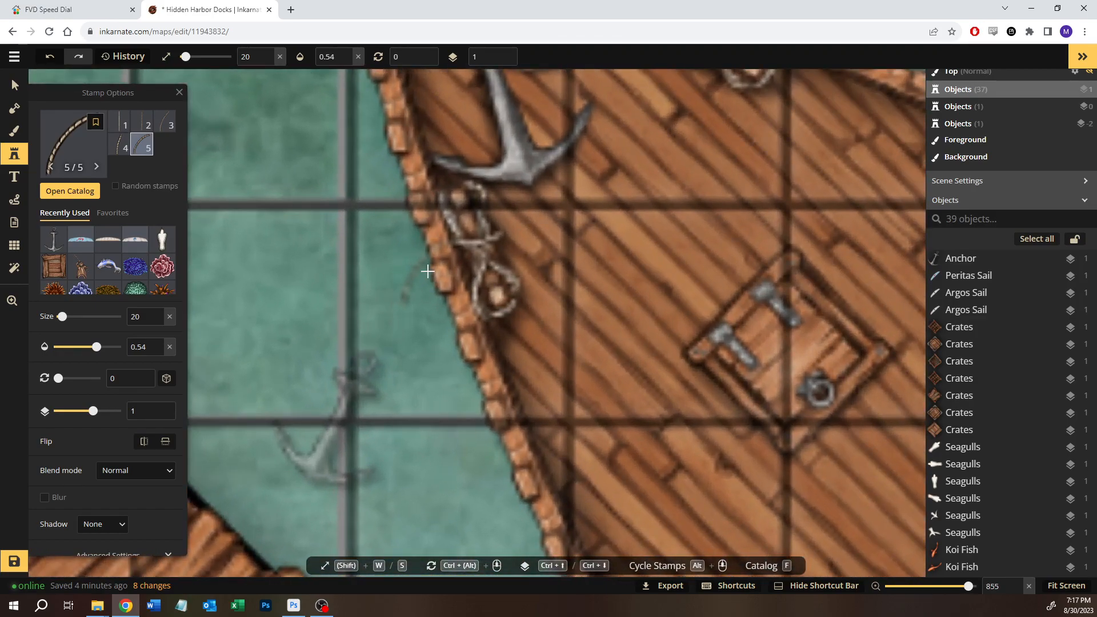
pyautogui.click(428, 271)
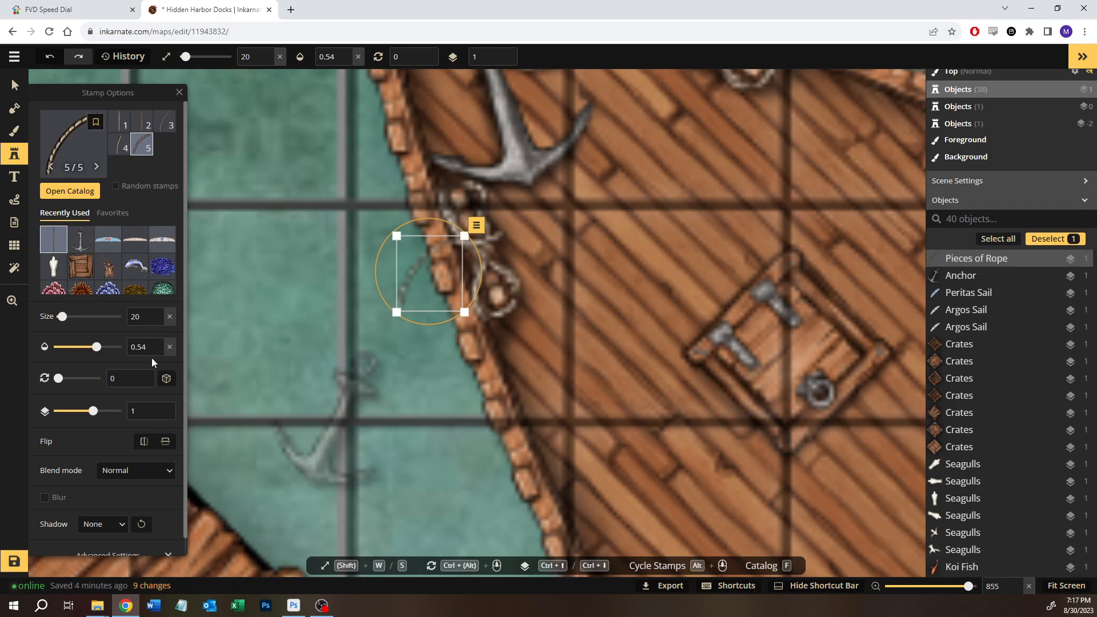
pyautogui.moveTo(97, 347); pyautogui.dragTo(122, 347)
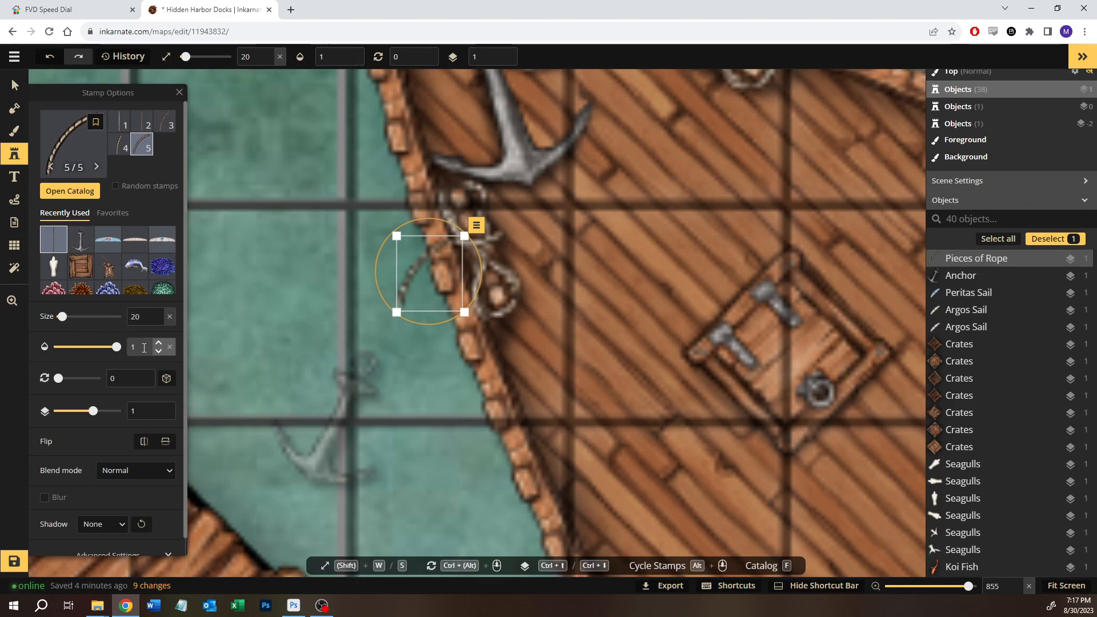
# - Search the catalog for "knot", pick Rope Knots variant 1, and place it atop the submerged anchor at size 14, opacity 0.49 and 25 degrees rotation
pyautogui.click(138, 124)
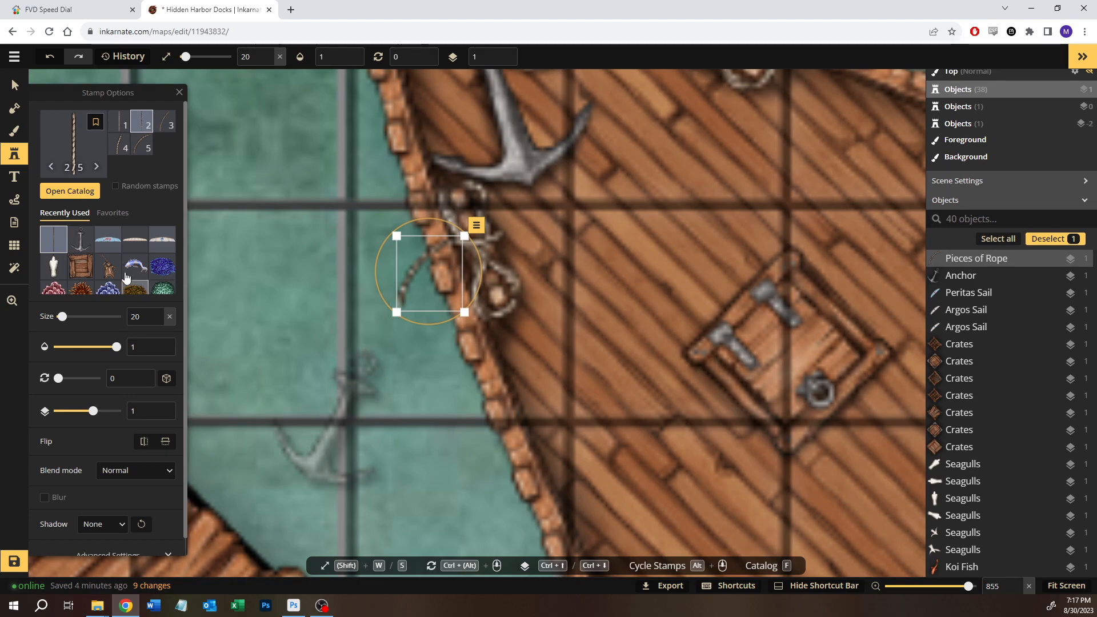
pyautogui.click(69, 191)
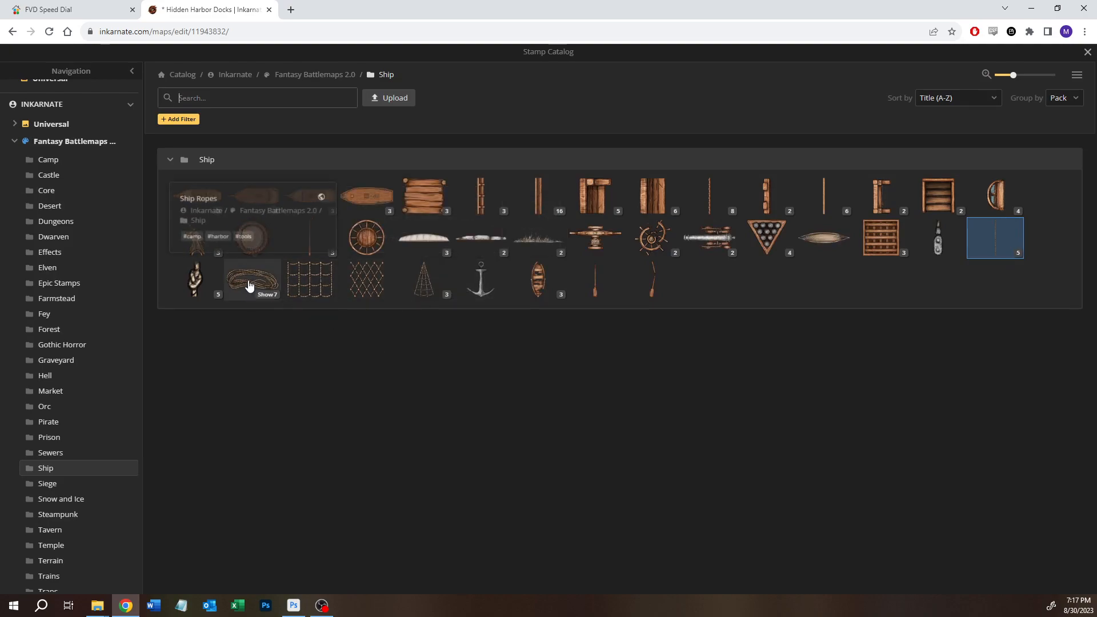
pyautogui.click(267, 295)
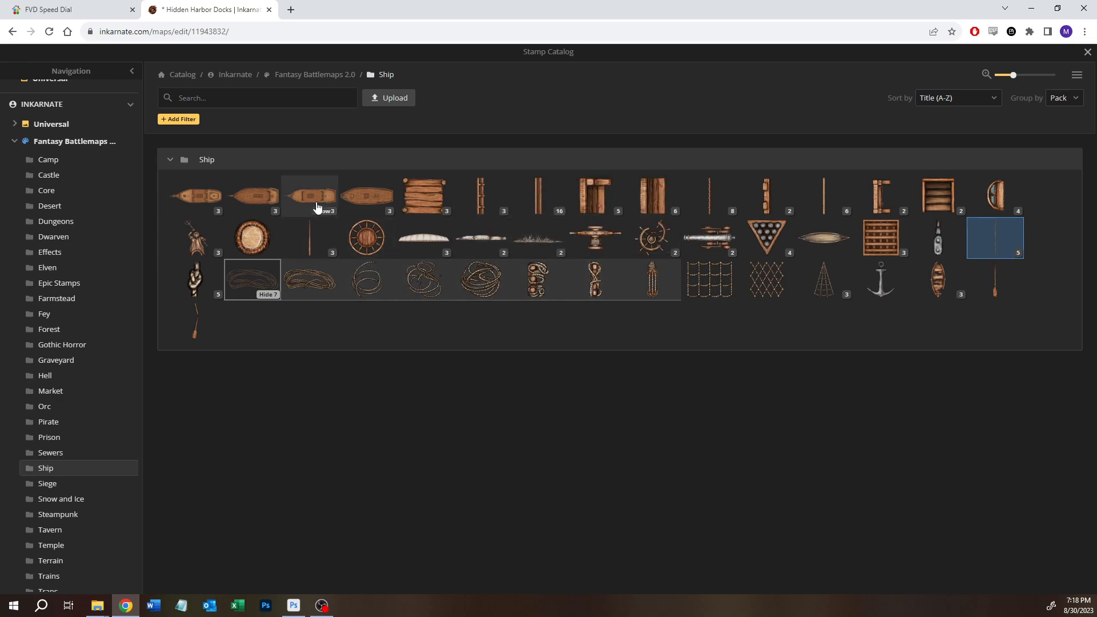
pyautogui.click(223, 98)
pyautogui.write('knot')
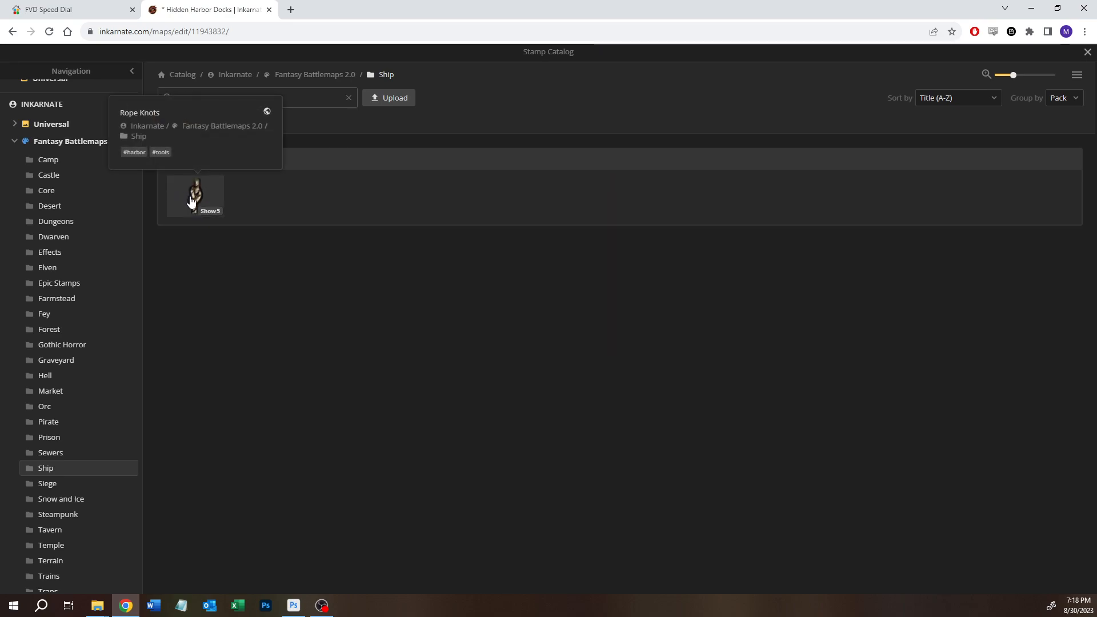
pyautogui.click(210, 212)
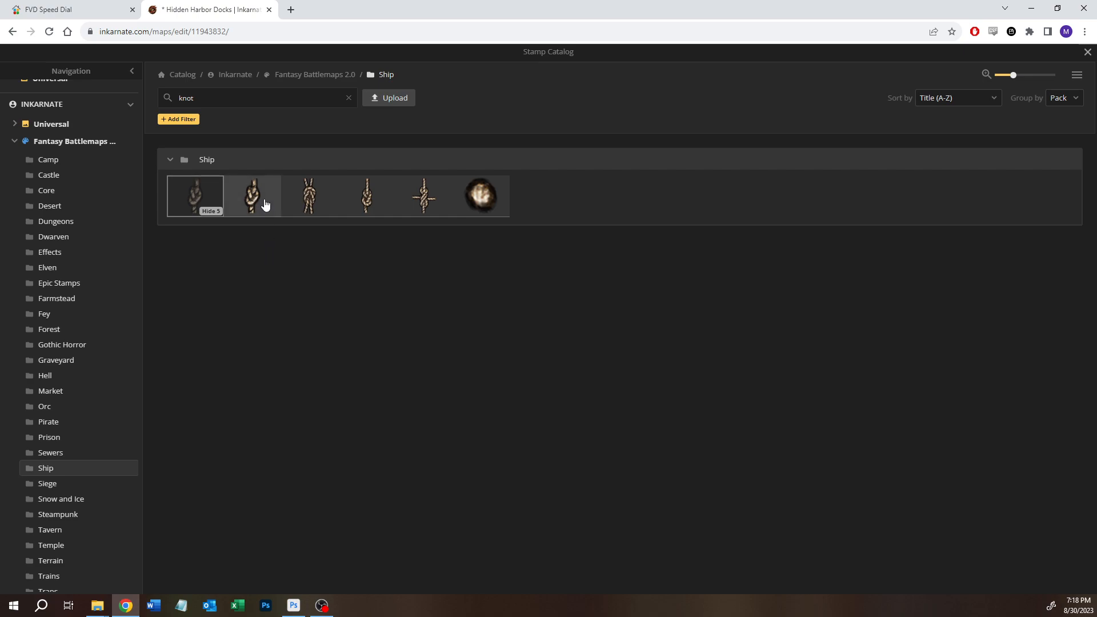
pyautogui.click(199, 200)
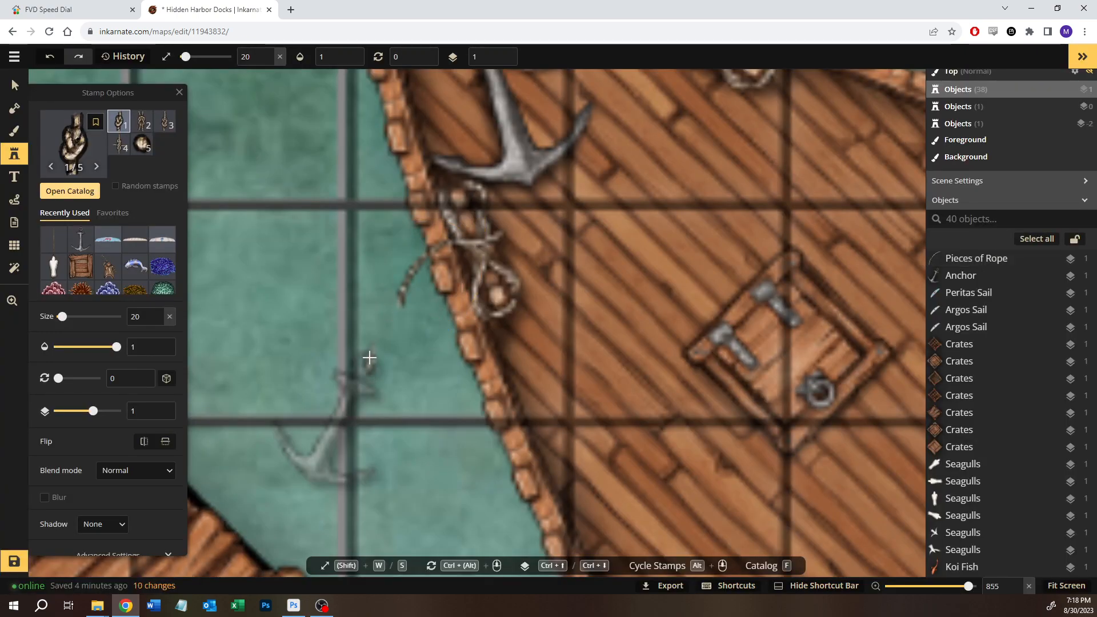
pyautogui.click(366, 356)
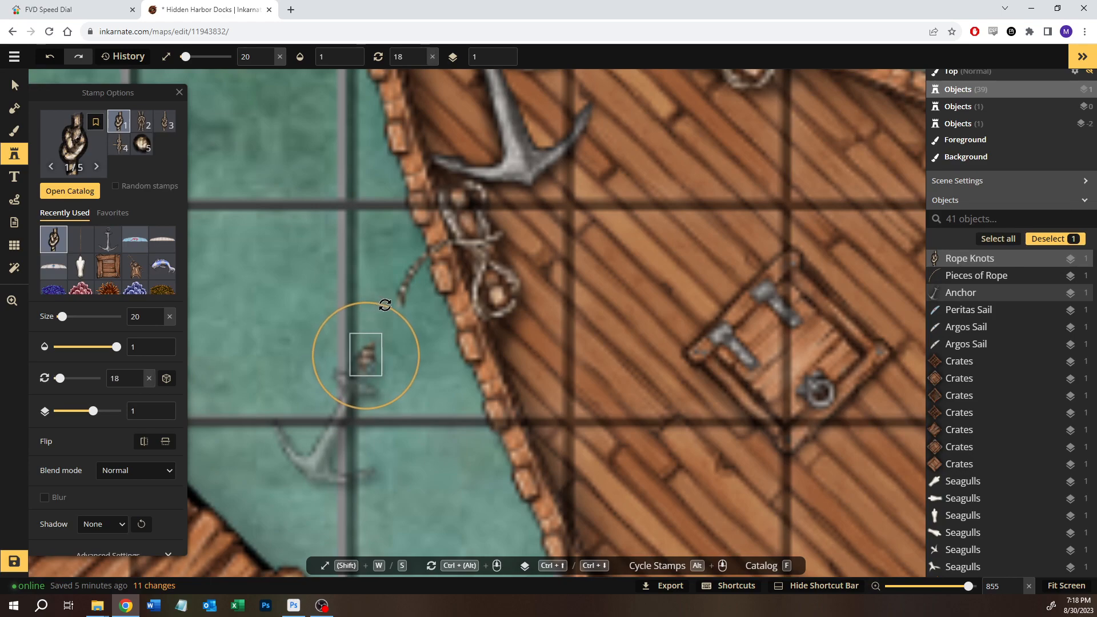
pyautogui.moveTo(382, 336); pyautogui.dragTo(365, 360)
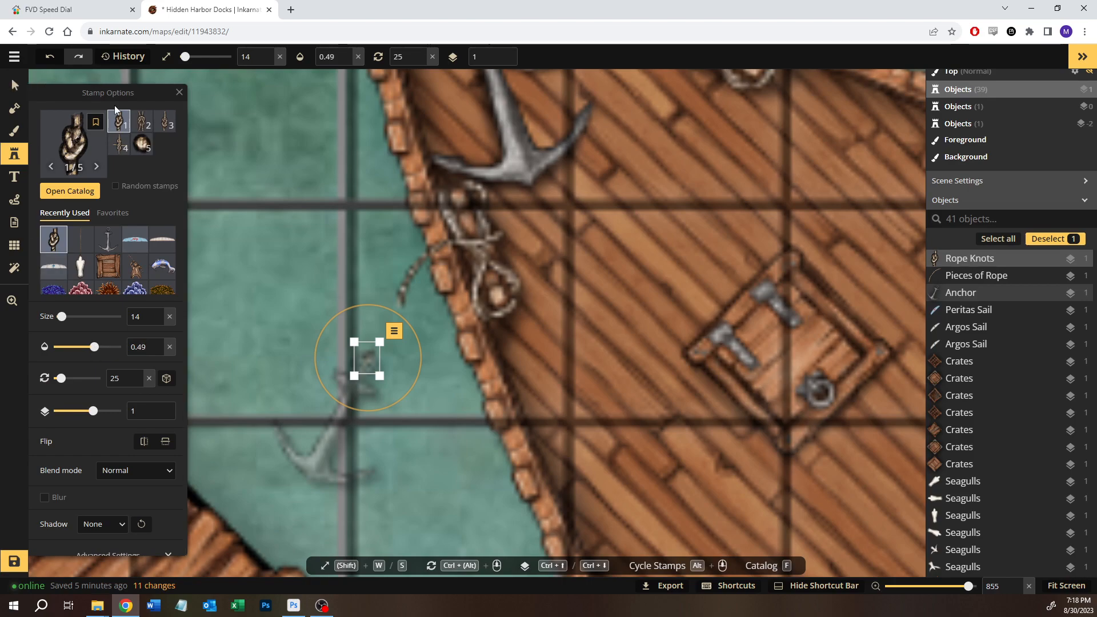
# - Place rope variant 4 between the curved rope and the knot, at size 20, opacity 1 and 25 degrees rotation
pyautogui.click(80, 239)
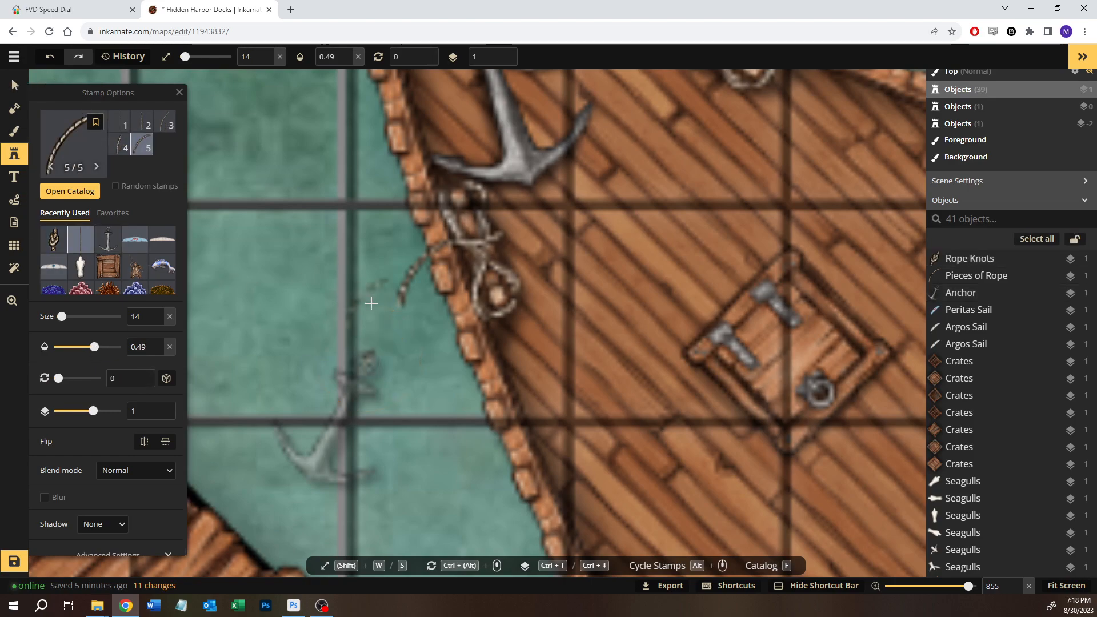
pyautogui.click(121, 144)
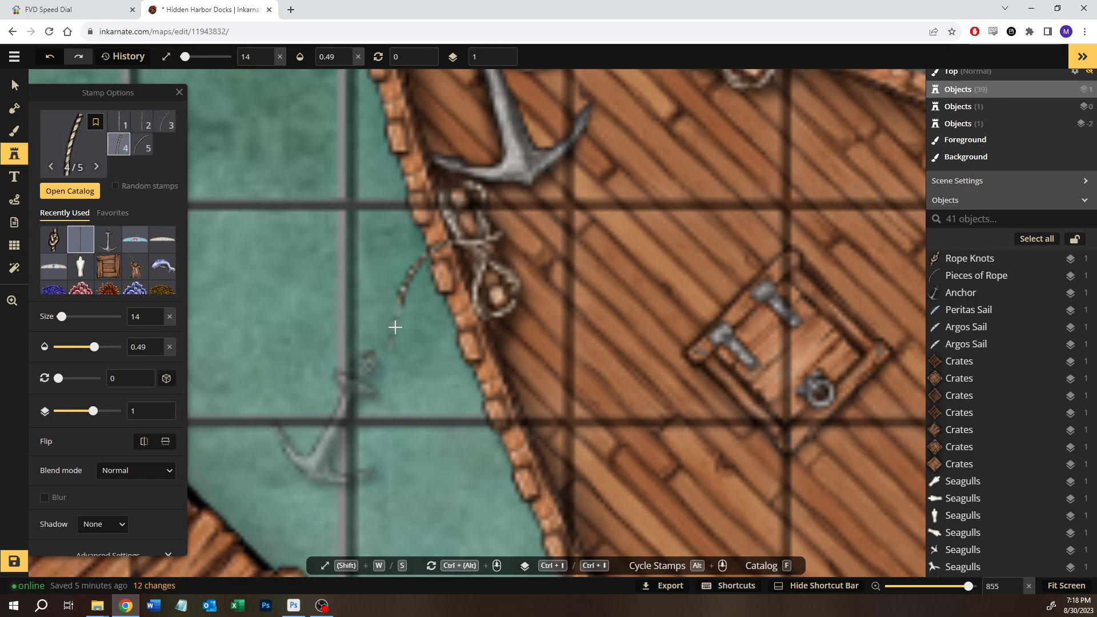
pyautogui.click(15, 85)
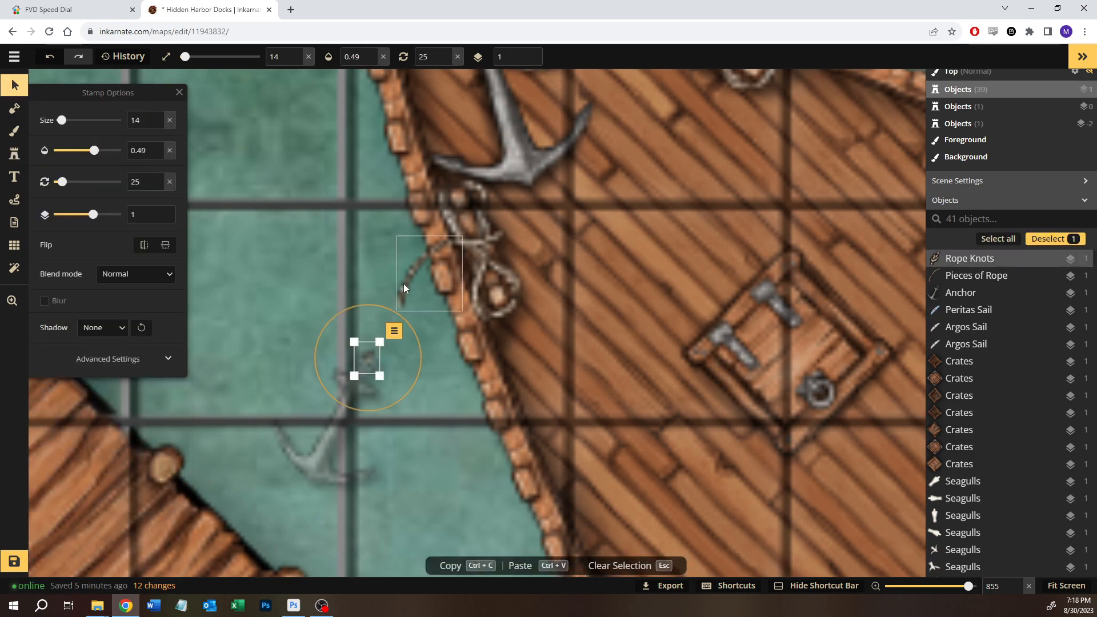
pyautogui.click(407, 282)
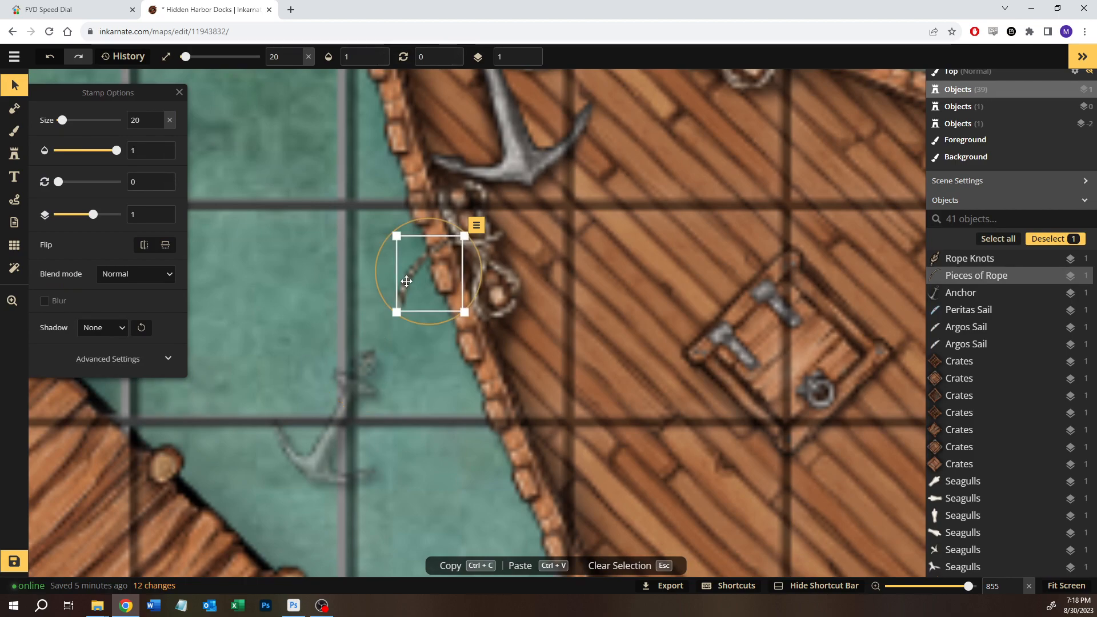
pyautogui.click(18, 152)
pyautogui.click(128, 142)
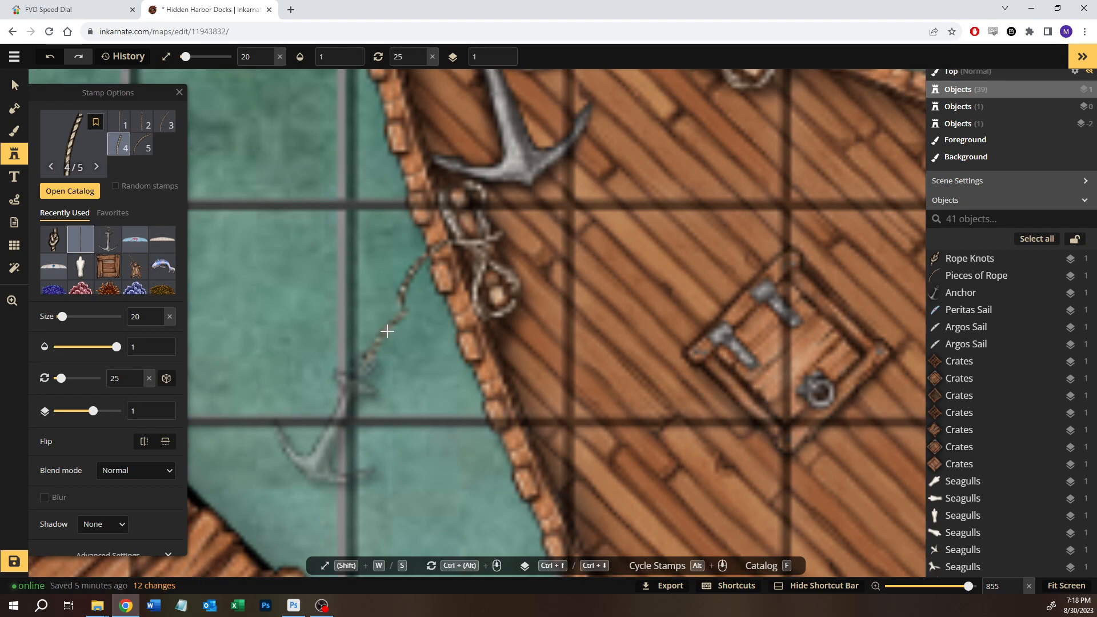
pyautogui.click(386, 329)
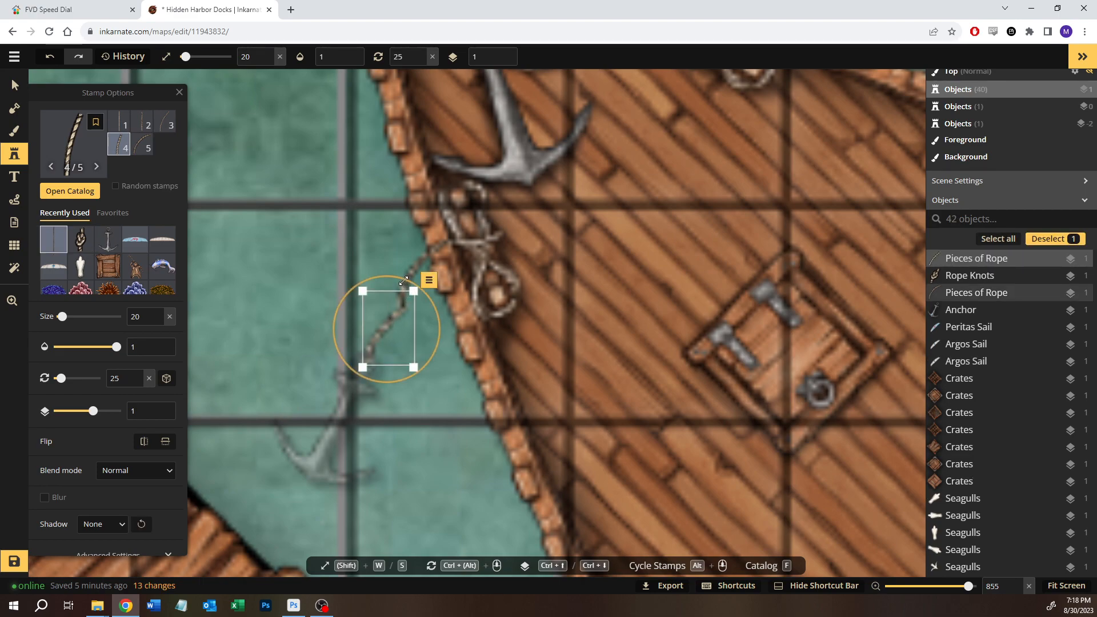
# - Rotate the lower rope piece to 16 degrees, align it with the curved rope, and set it to layer 0 with 0.65 opacity
pyautogui.moveTo(387, 275); pyautogui.dragTo(385, 275)
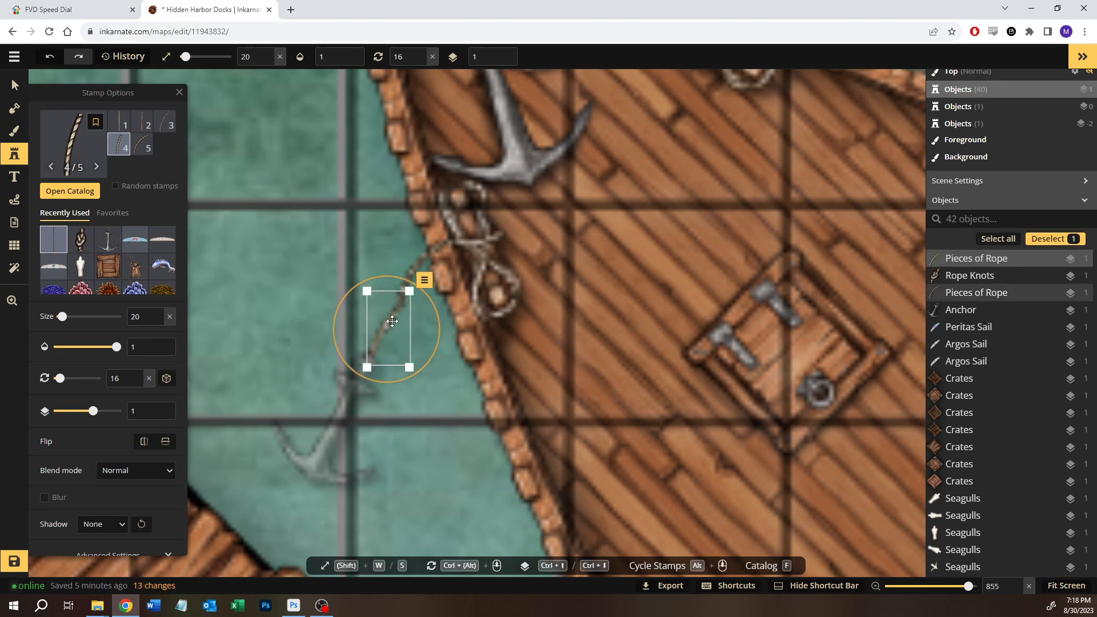
pyautogui.moveTo(389, 319); pyautogui.dragTo(388, 319)
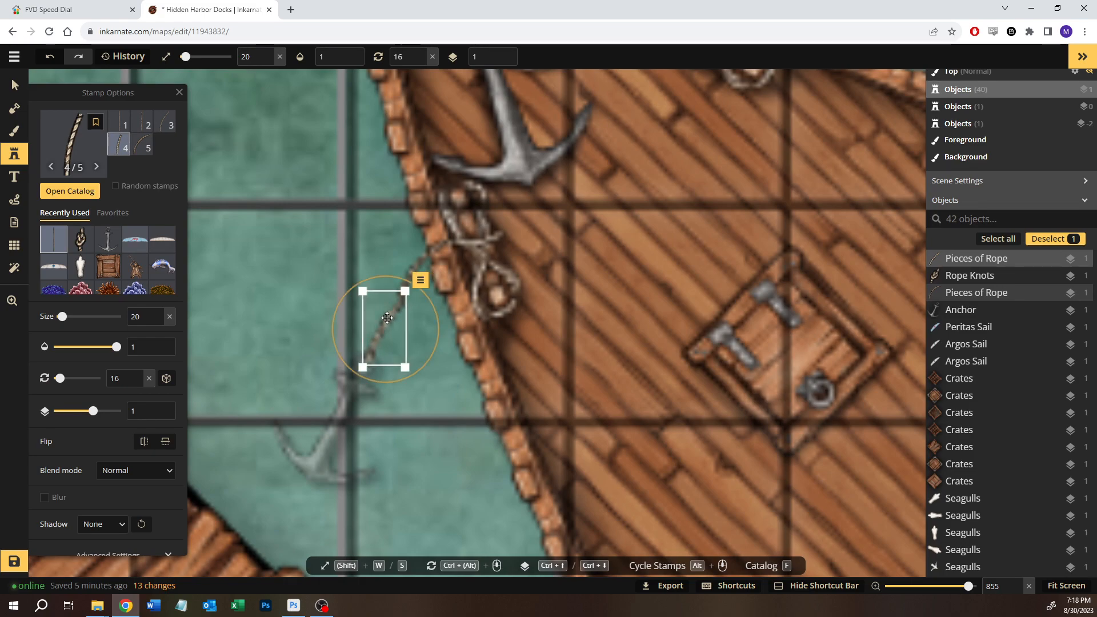
pyautogui.hotkey('ctrl', 'Down')
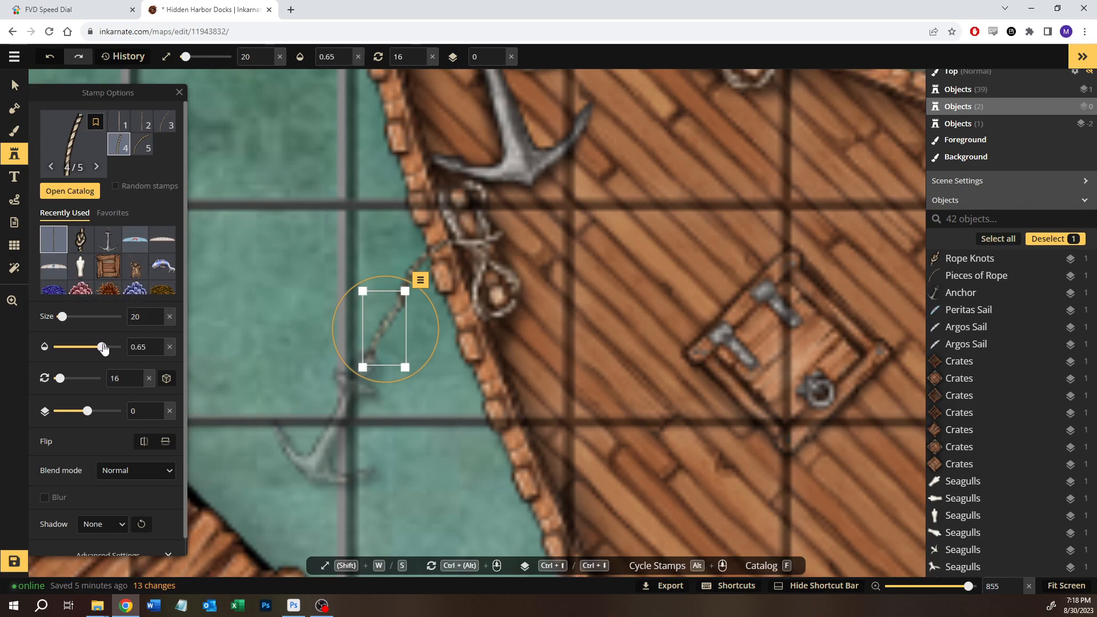
# - Leave stamp placement and save the map with the finished anchor and ropes
pyautogui.click(15, 85)
pyautogui.click(243, 225)
pyautogui.scroll(-2, 223, 261)
pyautogui.scroll(-5, 223, 262)
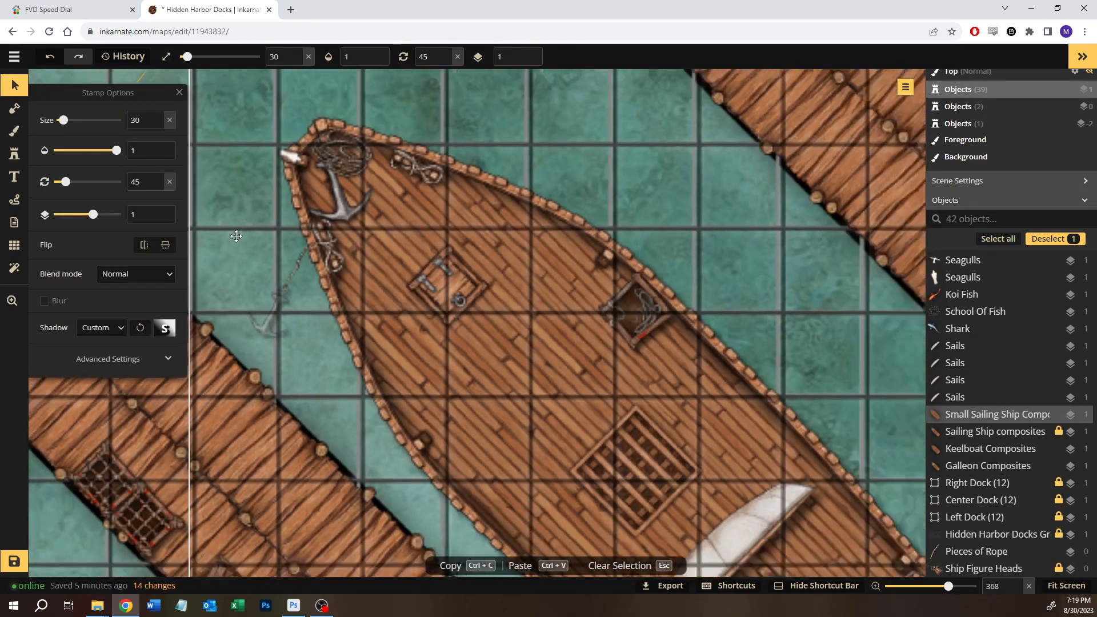
pyautogui.scroll(-3, 237, 235)
pyautogui.press('space')
pyautogui.moveTo(280, 300); pyautogui.dragTo(536, 311)
pyautogui.press('space')
pyautogui.scroll(-1, 537, 311)
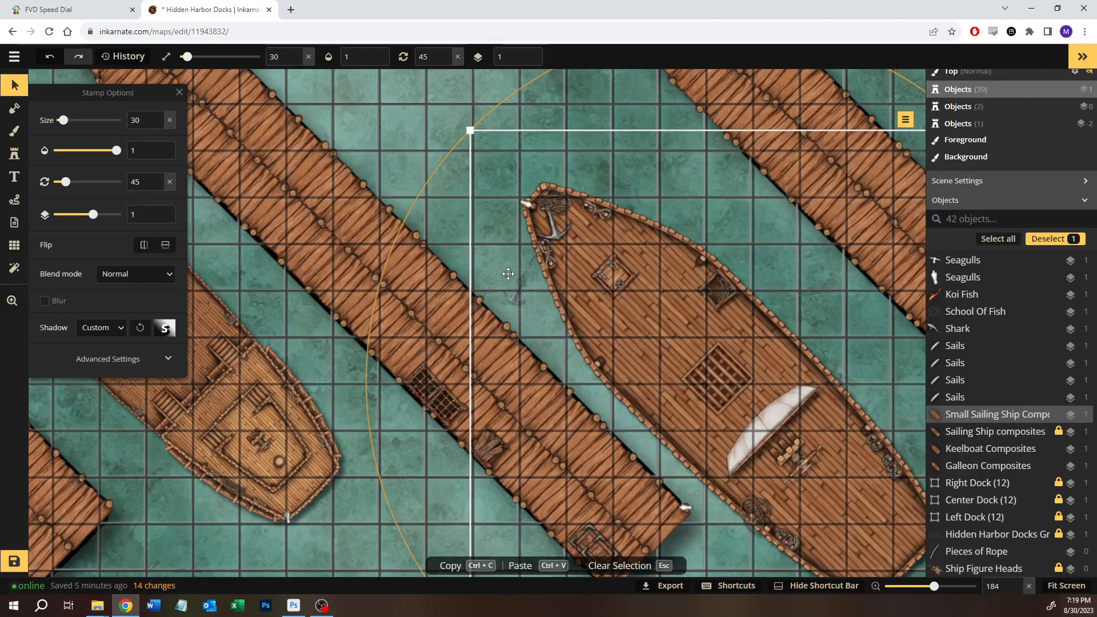
pyautogui.click(14, 562)
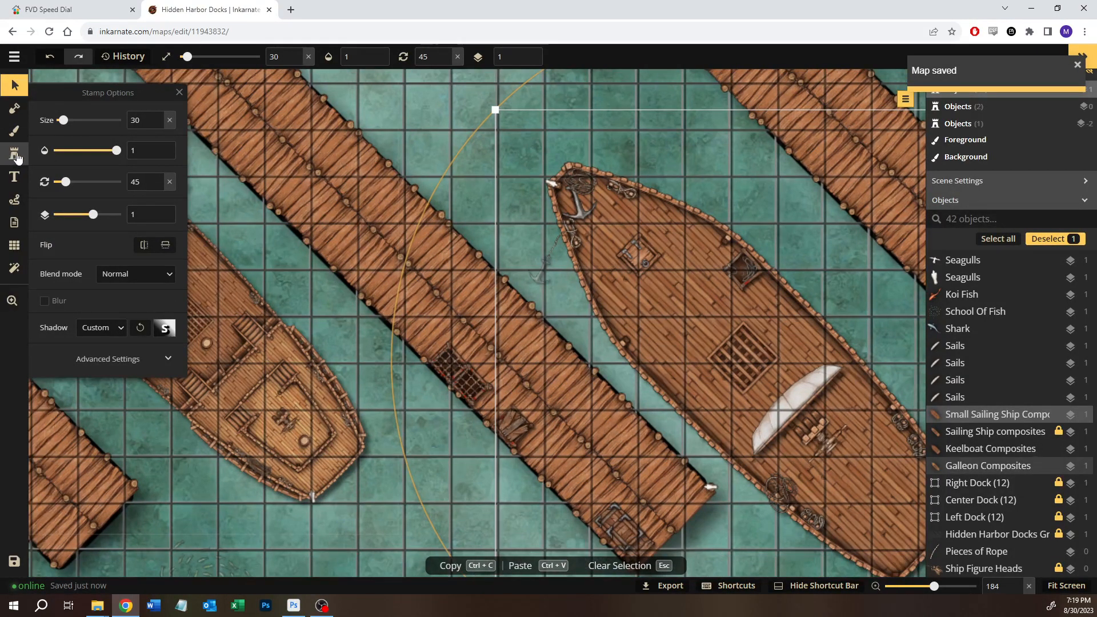
# - Clear the knot search, search all Fantasy Battlemaps 2.0 stamps for "boat", and pick the wooden rowboat from the Core category
pyautogui.click(15, 154)
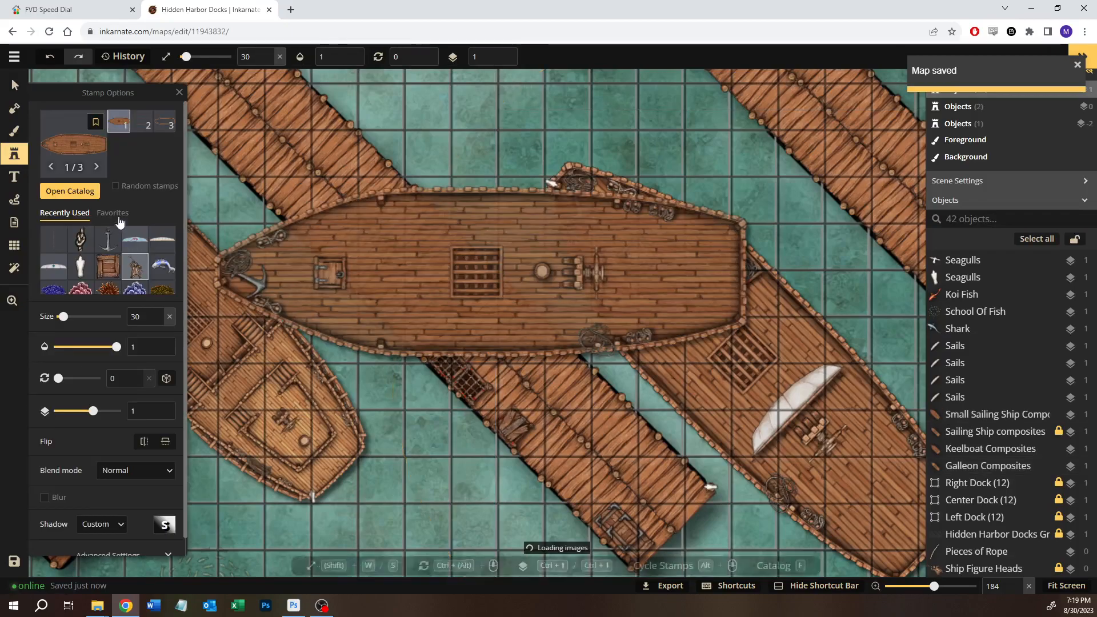
pyautogui.click(70, 190)
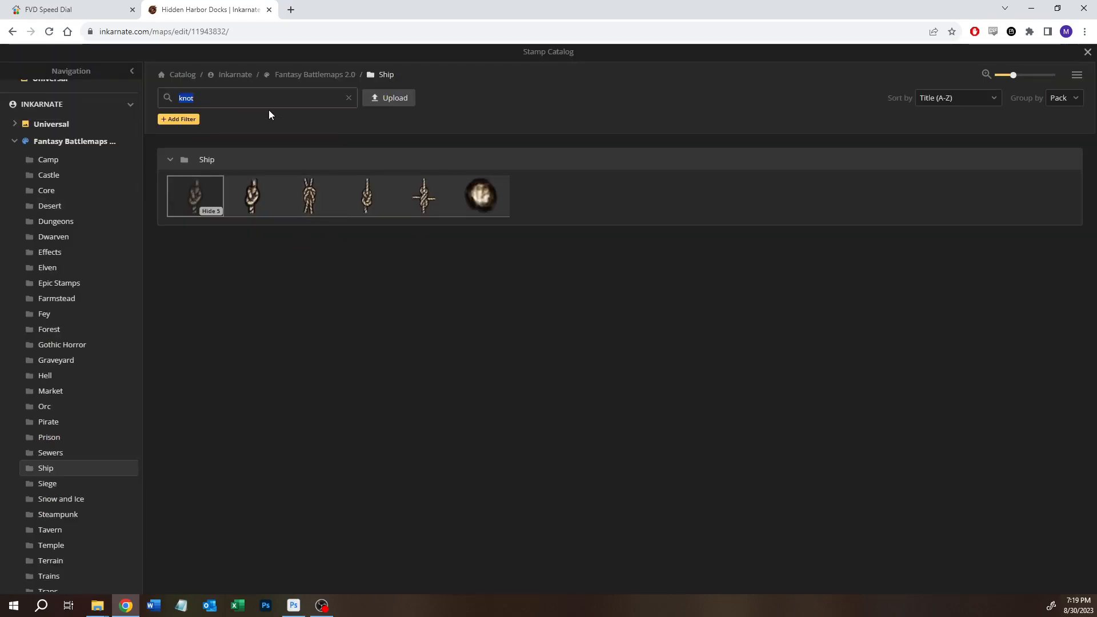
pyautogui.click(349, 98)
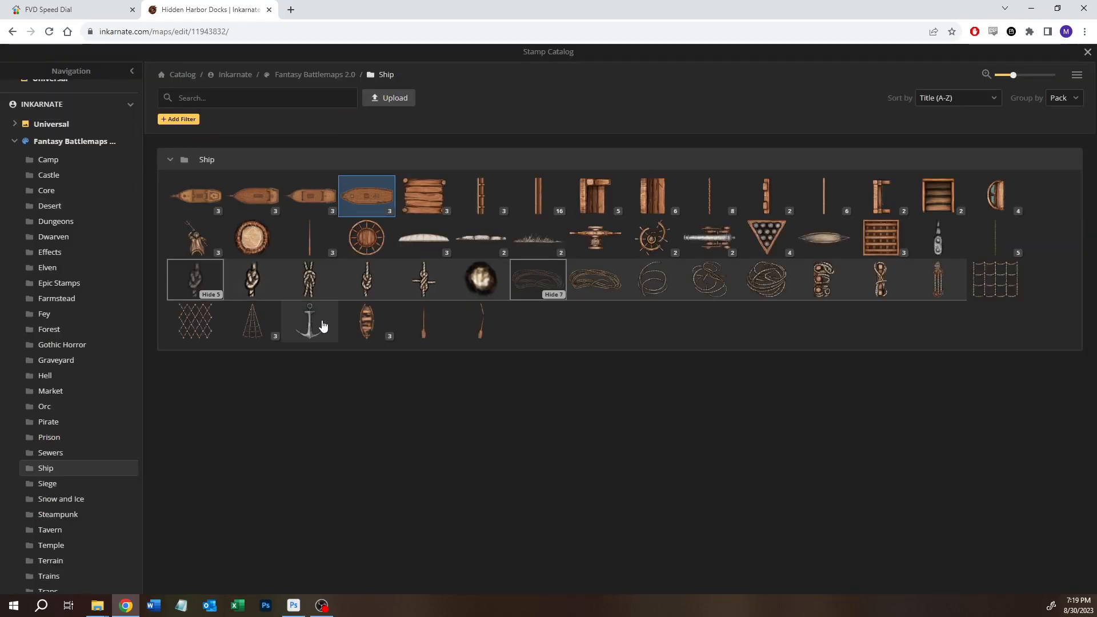
pyautogui.click(208, 295)
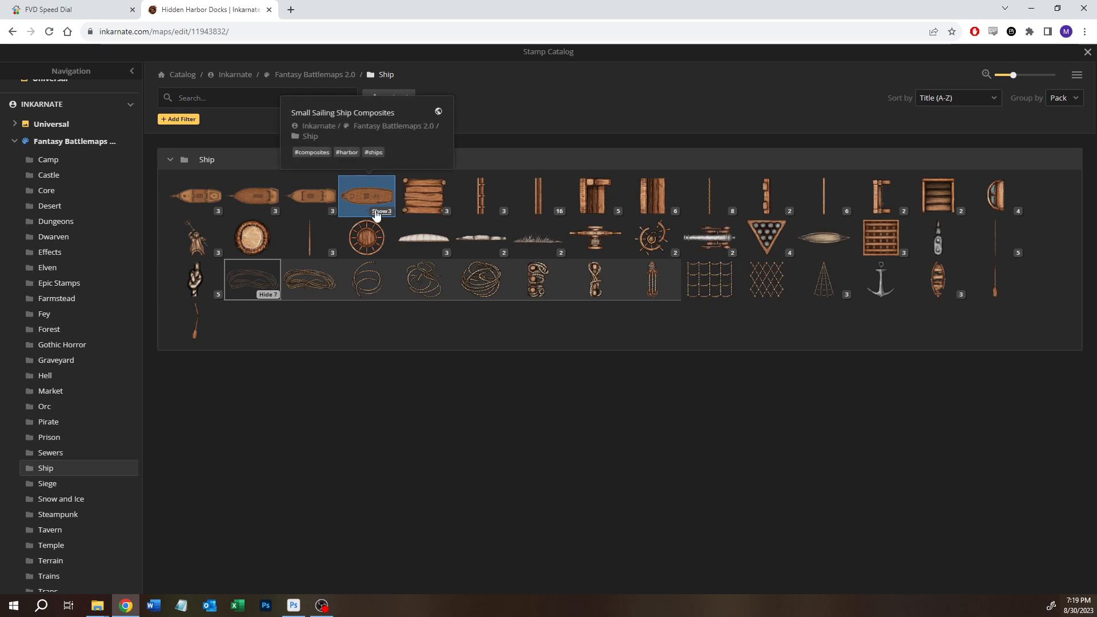
pyautogui.click(377, 212)
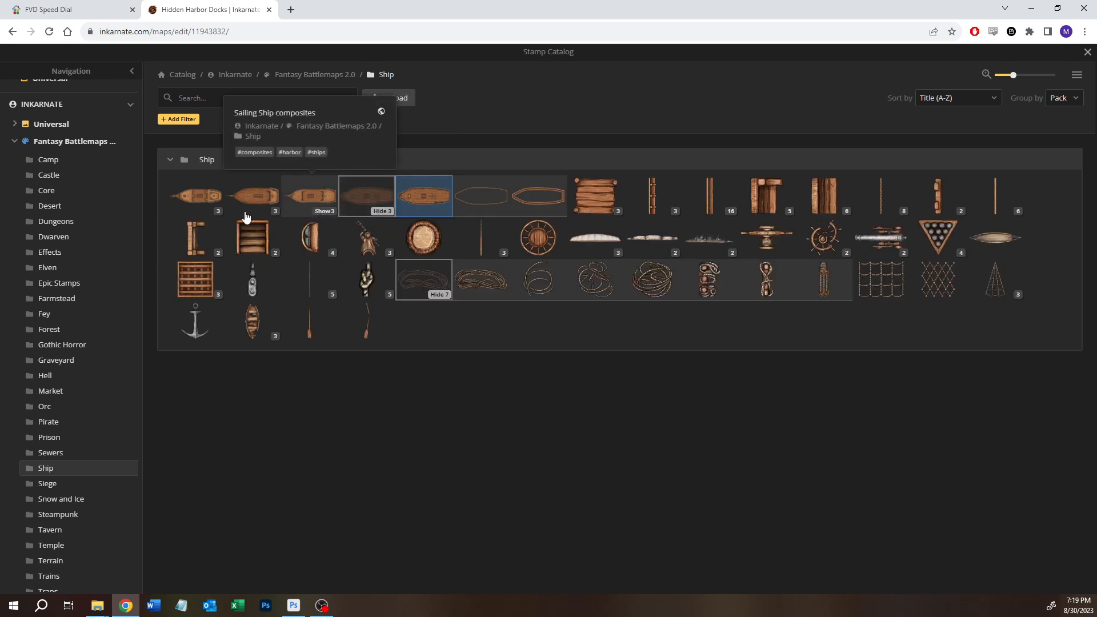
pyautogui.click(53, 147)
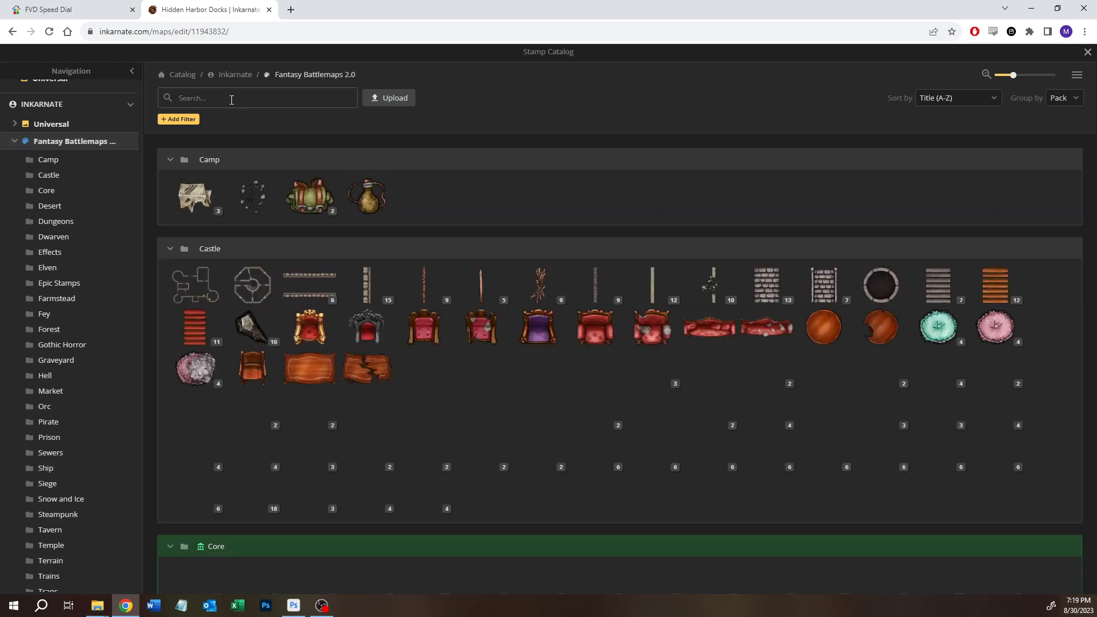
pyautogui.write('boat')
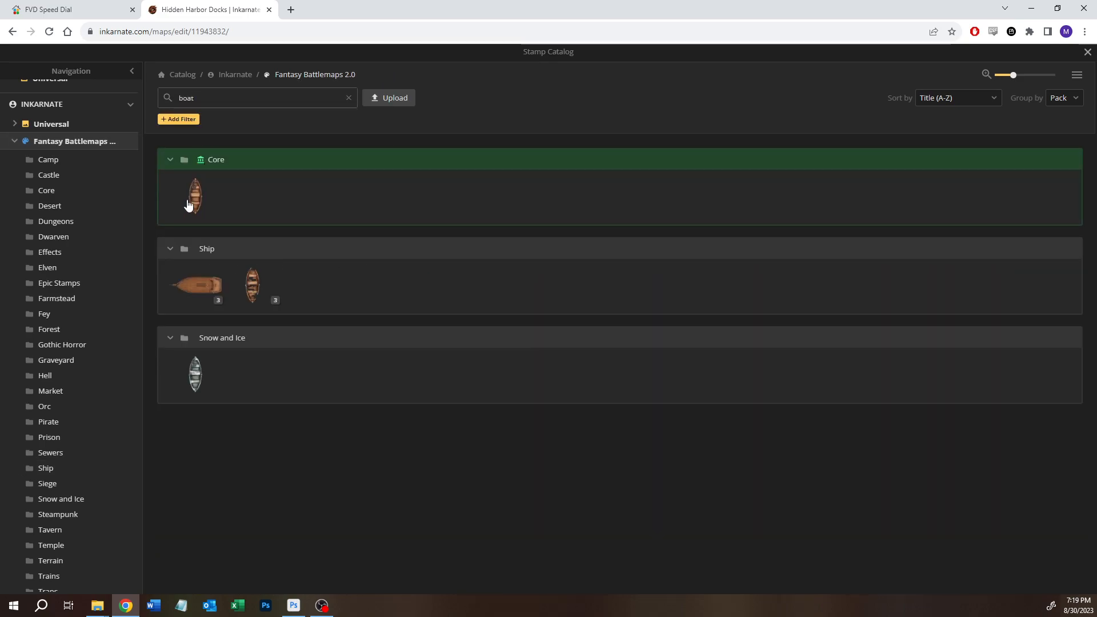
pyautogui.click(212, 304)
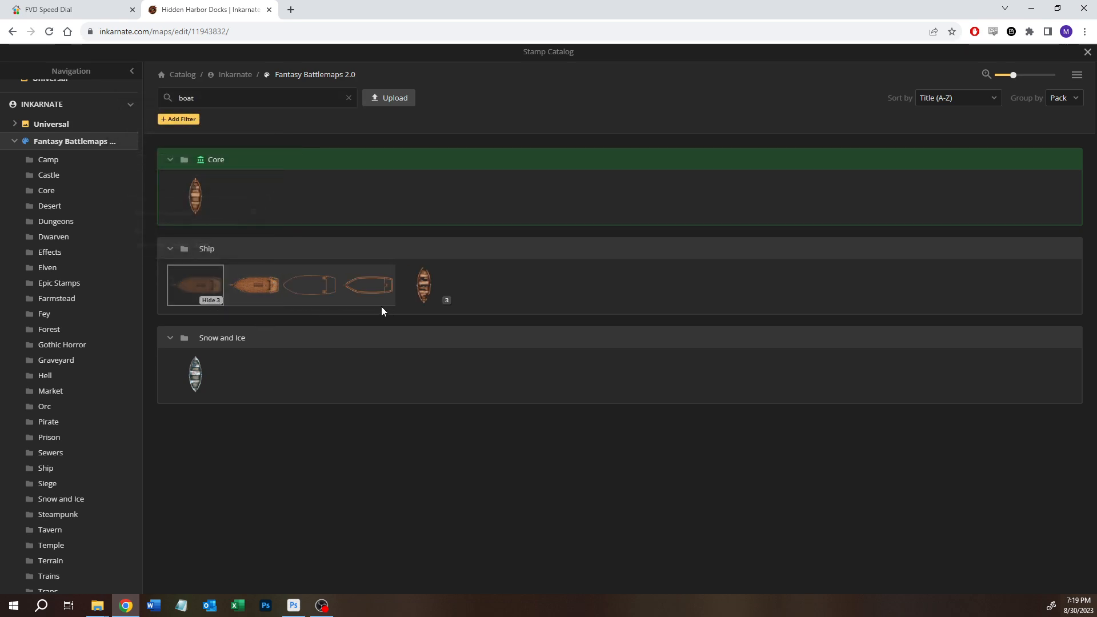
pyautogui.click(432, 302)
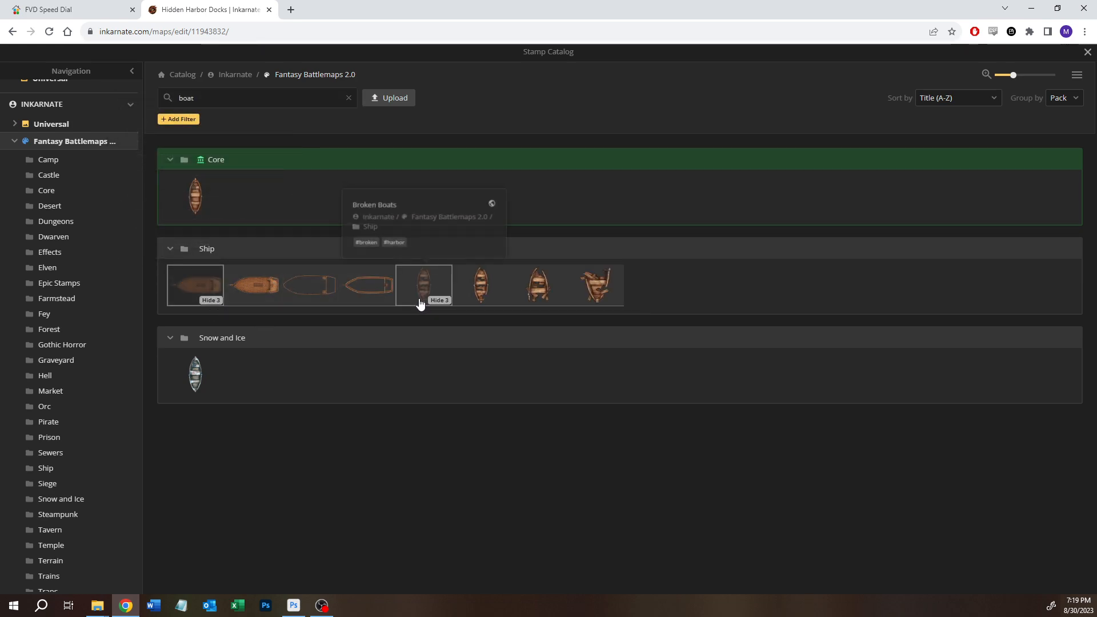
pyautogui.click(182, 195)
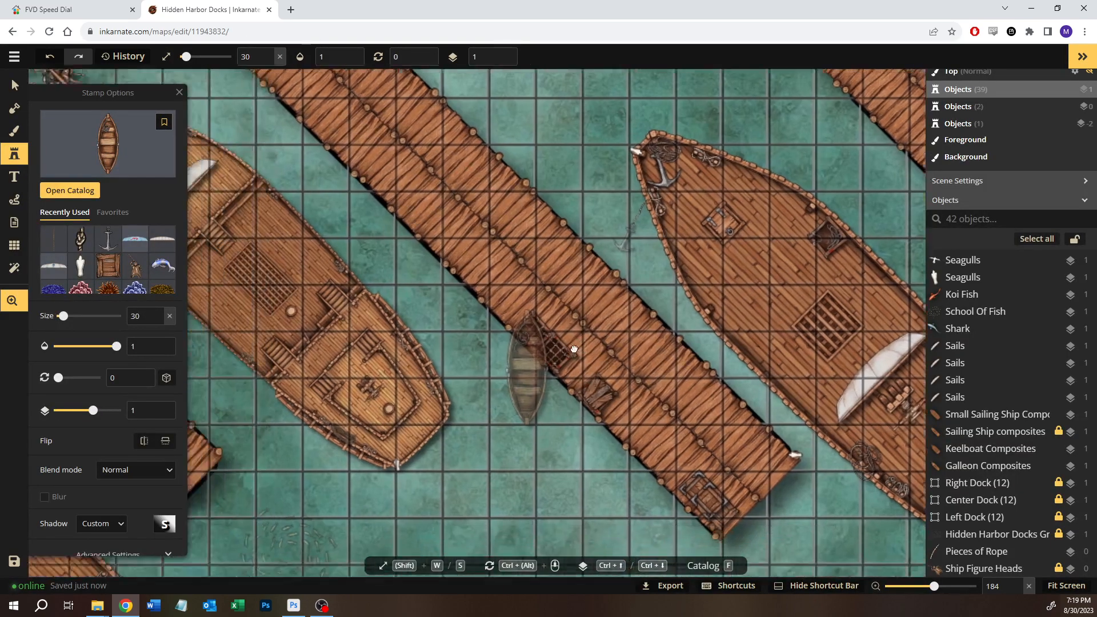
# - Place the rowboat in the water alongside the large ship's hull, rotate it to 315 degrees, and set it to layer 0
pyautogui.moveTo(574, 349); pyautogui.dragTo(866, 229)
pyautogui.moveTo(473, 374); pyautogui.dragTo(519, 152)
pyautogui.moveTo(454, 167); pyautogui.dragTo(565, 196)
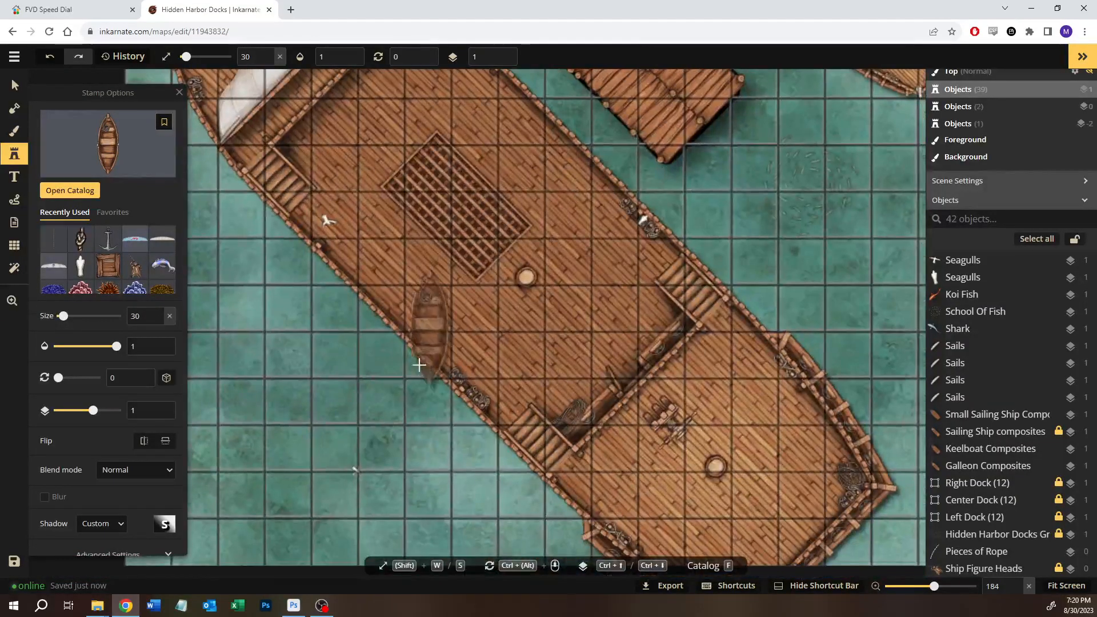
pyautogui.click(427, 429)
pyautogui.moveTo(466, 360); pyautogui.dragTo(380, 376)
pyautogui.moveTo(440, 425); pyautogui.dragTo(462, 420)
pyautogui.hotkey('ctrl', 'Down')
# - Place a second rowboat beside the hull of the ship at the map's right edge, at 315 degrees on layer 0
pyautogui.press('space')
pyautogui.moveTo(708, 490); pyautogui.dragTo(489, 374)
pyautogui.moveTo(679, 295); pyautogui.dragTo(477, 363)
pyautogui.moveTo(620, 306); pyautogui.dragTo(323, 351)
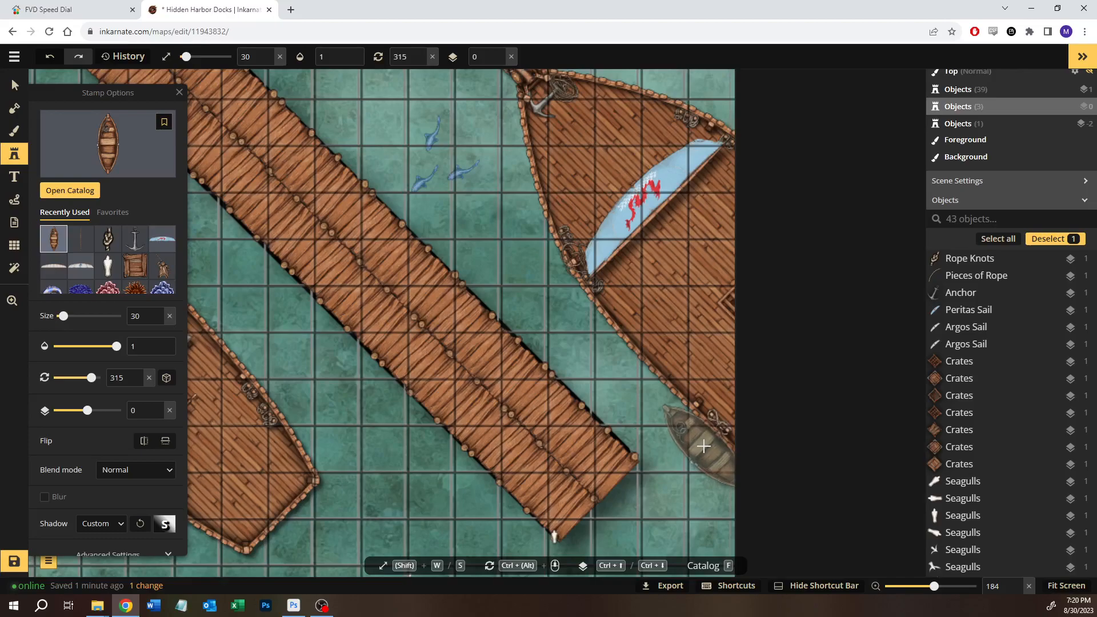
pyautogui.click(704, 447)
pyautogui.hotkey('ctrl', 'Down')
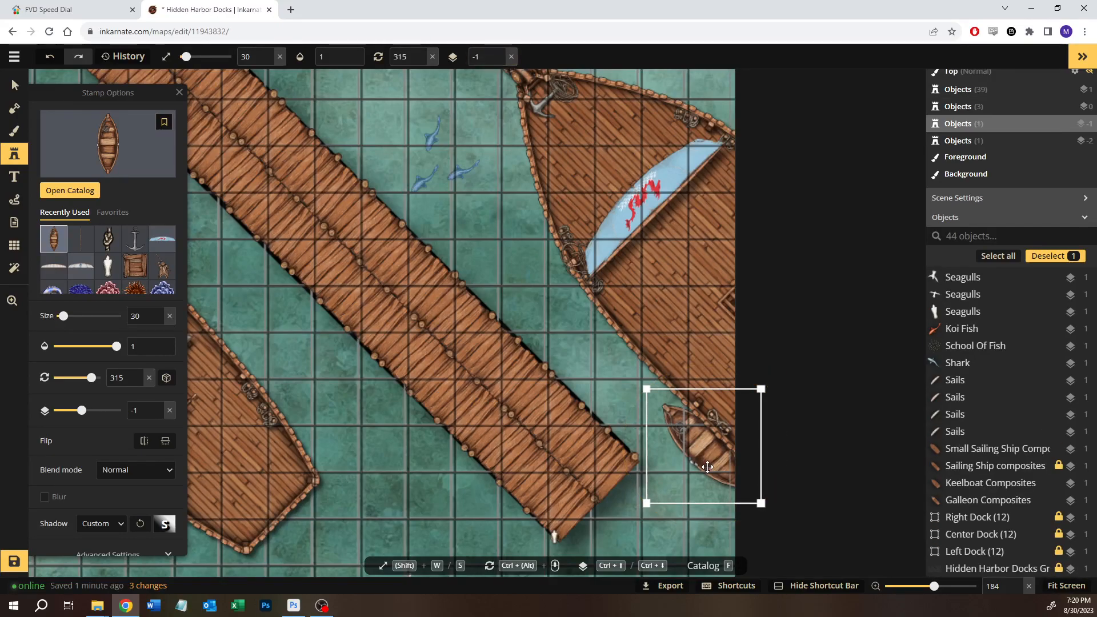
pyautogui.hotkey('ctrl', 'Up')
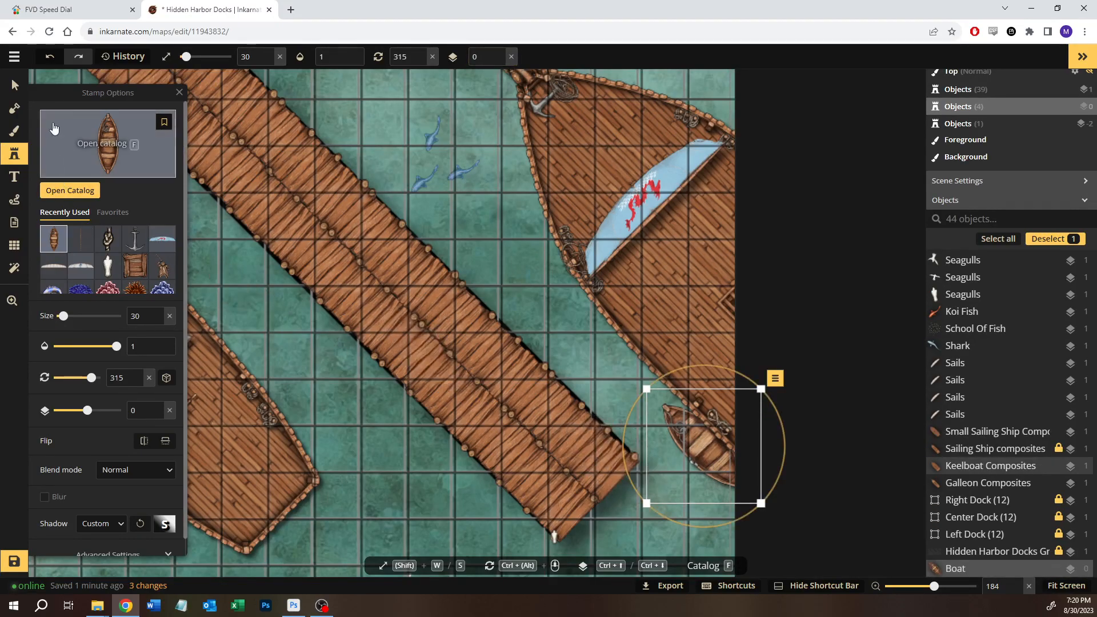
# - Deselect the rowboat and search the Fantasy Battlemaps 2.0 stamps for "gang" and "plank"
pyautogui.click(14, 86)
pyautogui.click(246, 450)
pyautogui.click(15, 154)
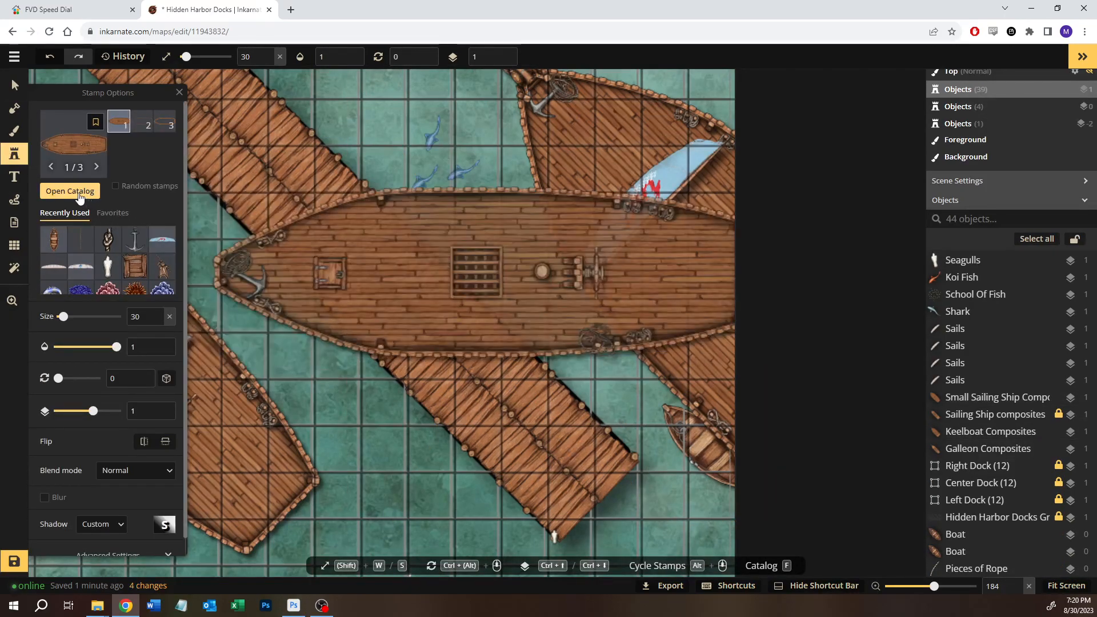
pyautogui.click(70, 191)
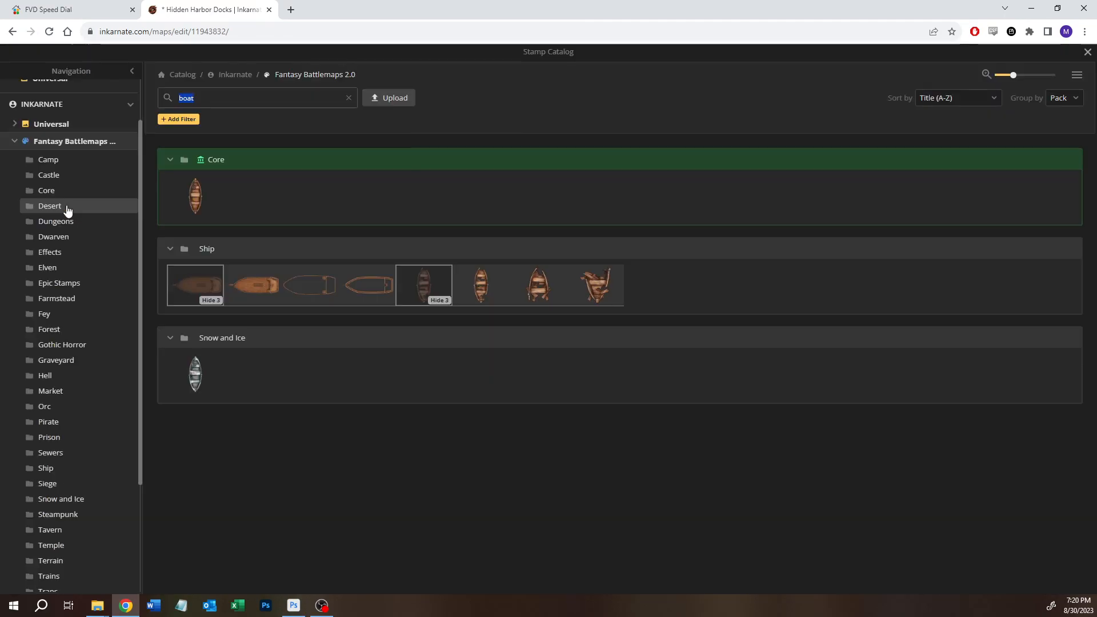
pyautogui.write('gang')
pyautogui.doubleClick(214, 102)
pyautogui.write('plank')
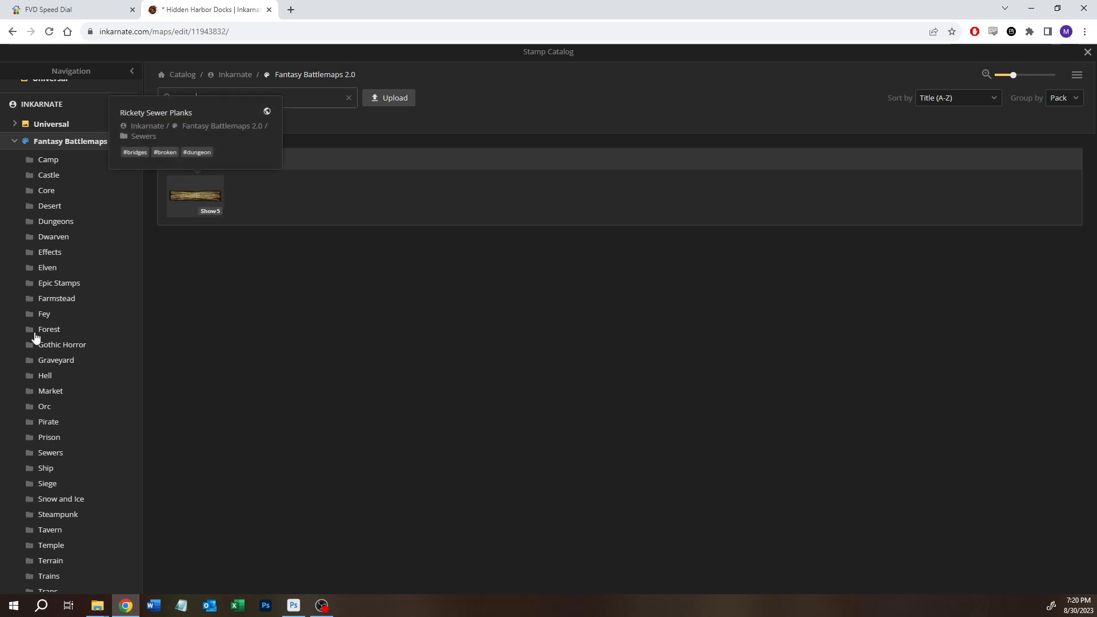
# - Browse the Pirate category with the search cleared and pick the stacked wooden planks stamp
pyautogui.scroll(-1, 129, 305)
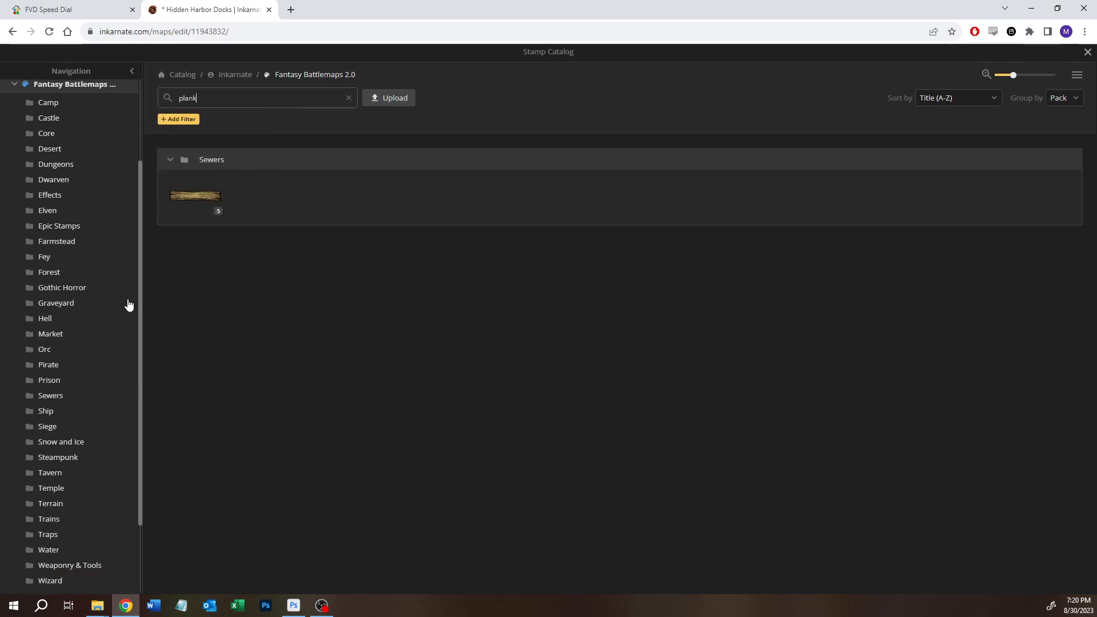
pyautogui.click(35, 367)
pyautogui.click(348, 99)
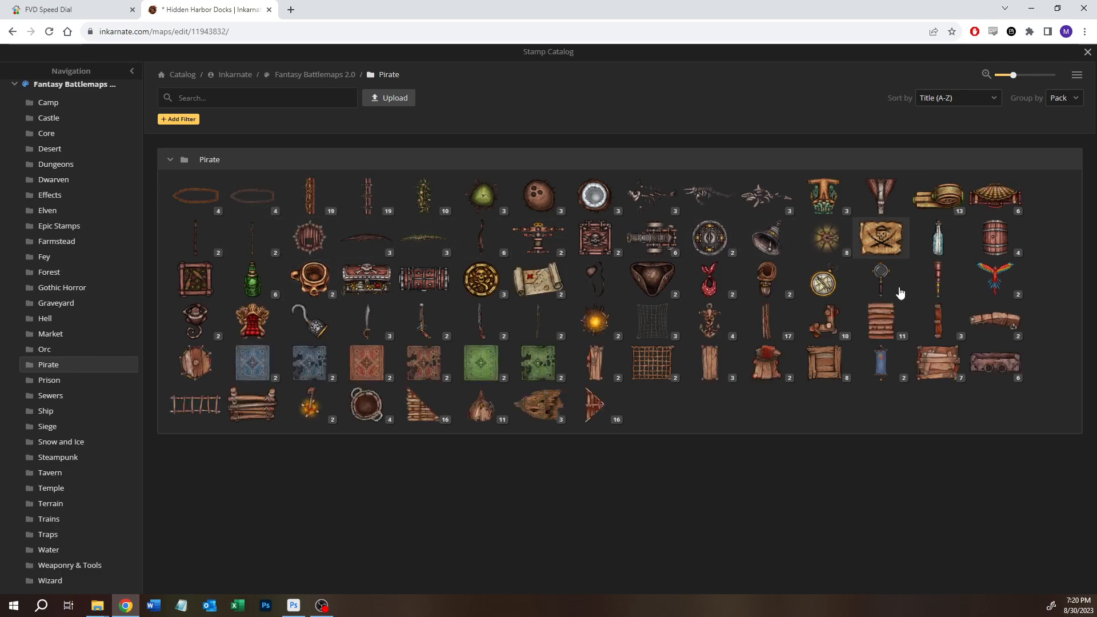
pyautogui.moveTo(889, 315)
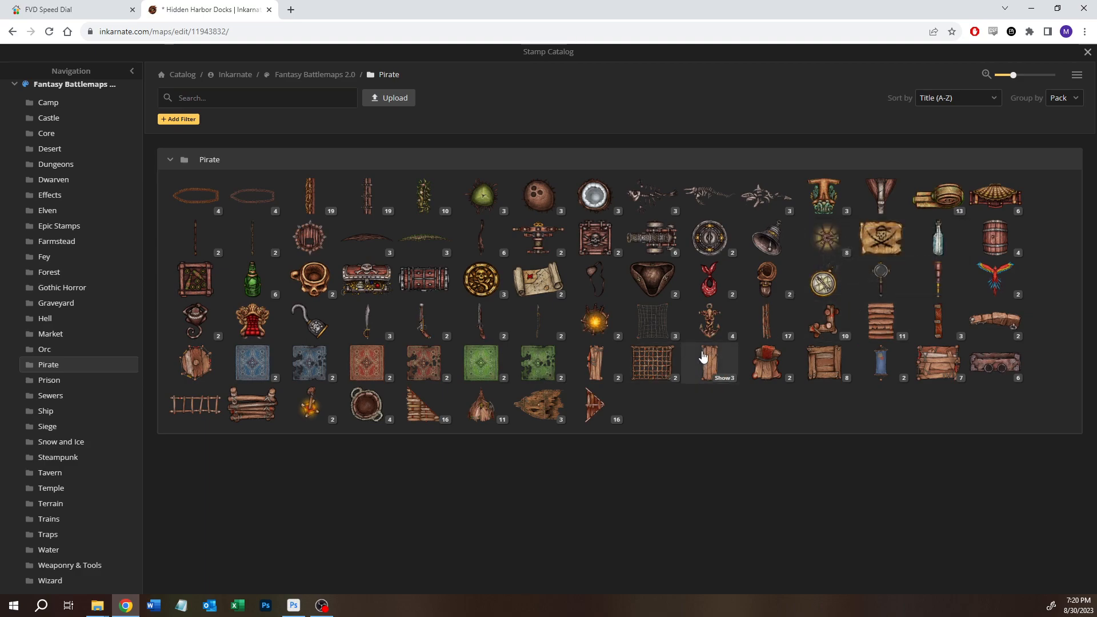
pyautogui.moveTo(703, 357)
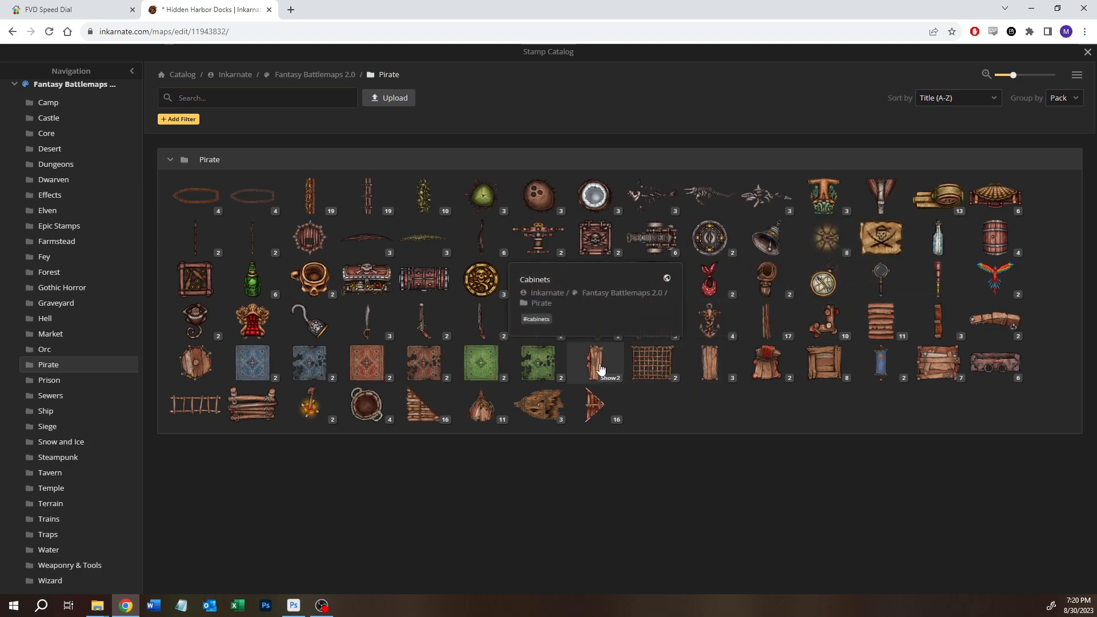
pyautogui.click(881, 321)
# - Preview the wooden planks stamp over the gap between the dock and the ship, and save the map
pyautogui.moveTo(273, 389); pyautogui.dragTo(649, 258)
pyautogui.scroll(5, 392, 263)
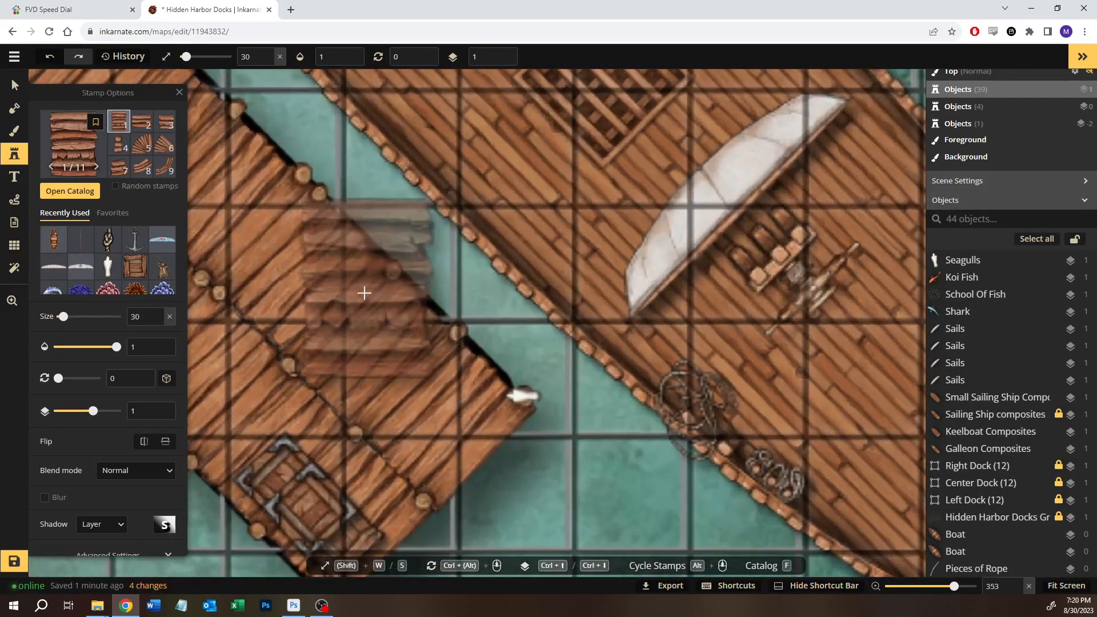
pyautogui.moveTo(345, 299); pyautogui.dragTo(313, 433)
pyautogui.moveTo(607, 191); pyautogui.dragTo(687, 257)
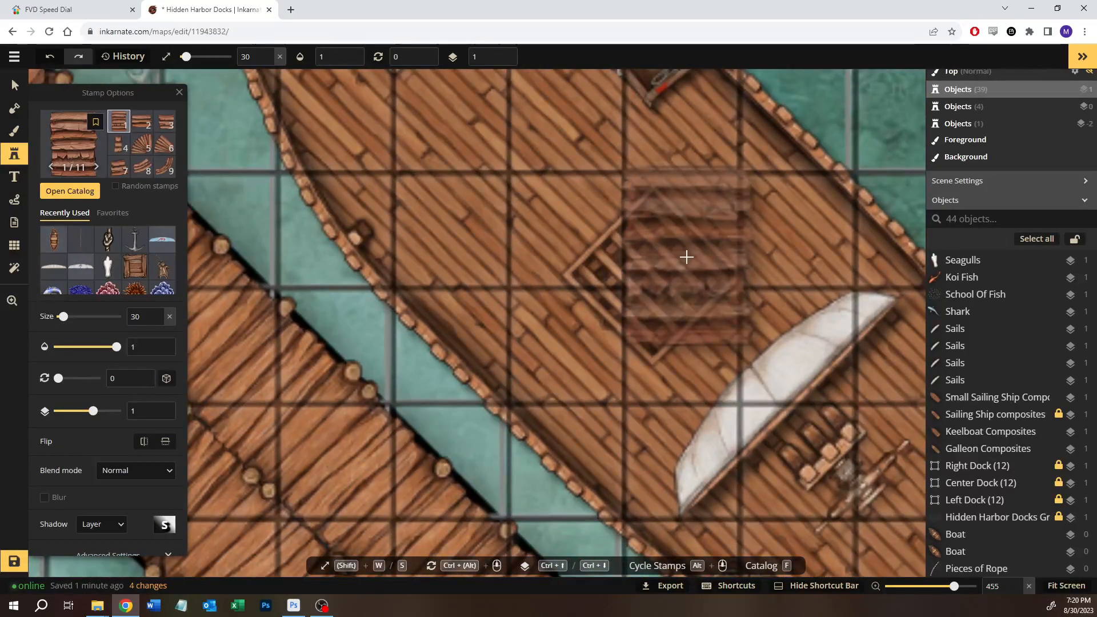
pyautogui.moveTo(428, 474); pyautogui.dragTo(477, 416)
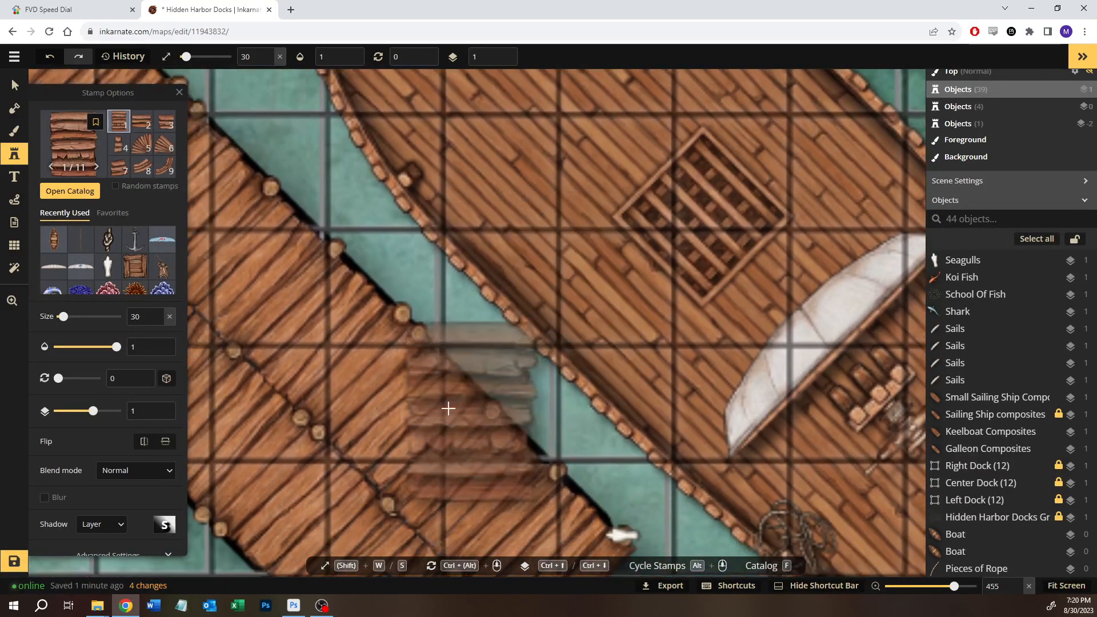
pyautogui.click(14, 561)
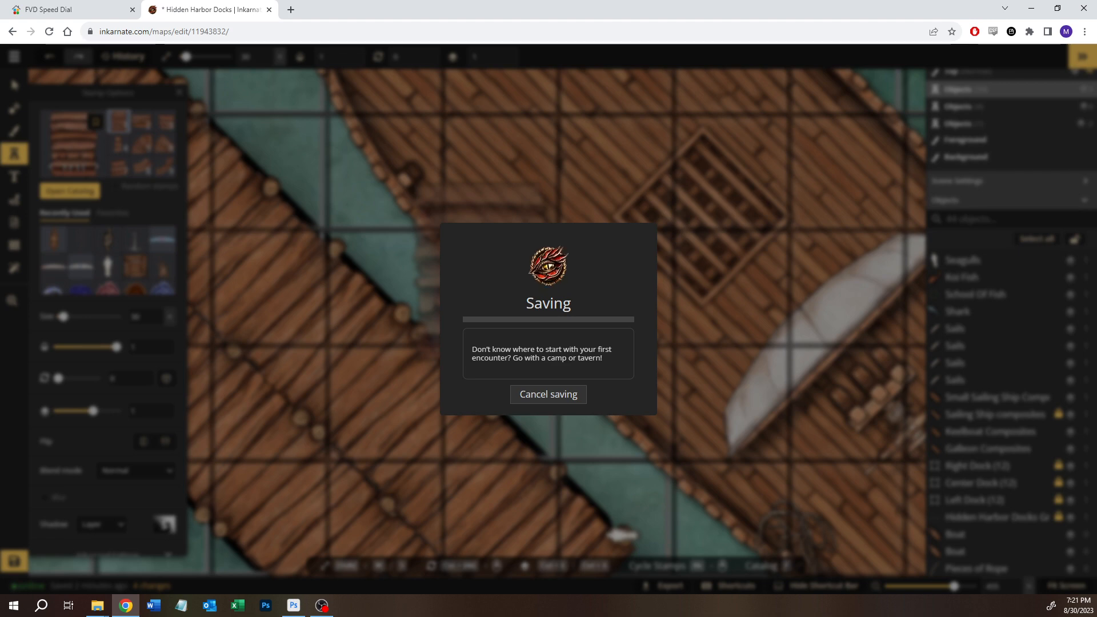
# - Open the Docks 01 reference map at full size and examine the large ship's gangplank, rowboats, rigging and quayside crane
pyautogui.hotkey('alt', 'Tab')
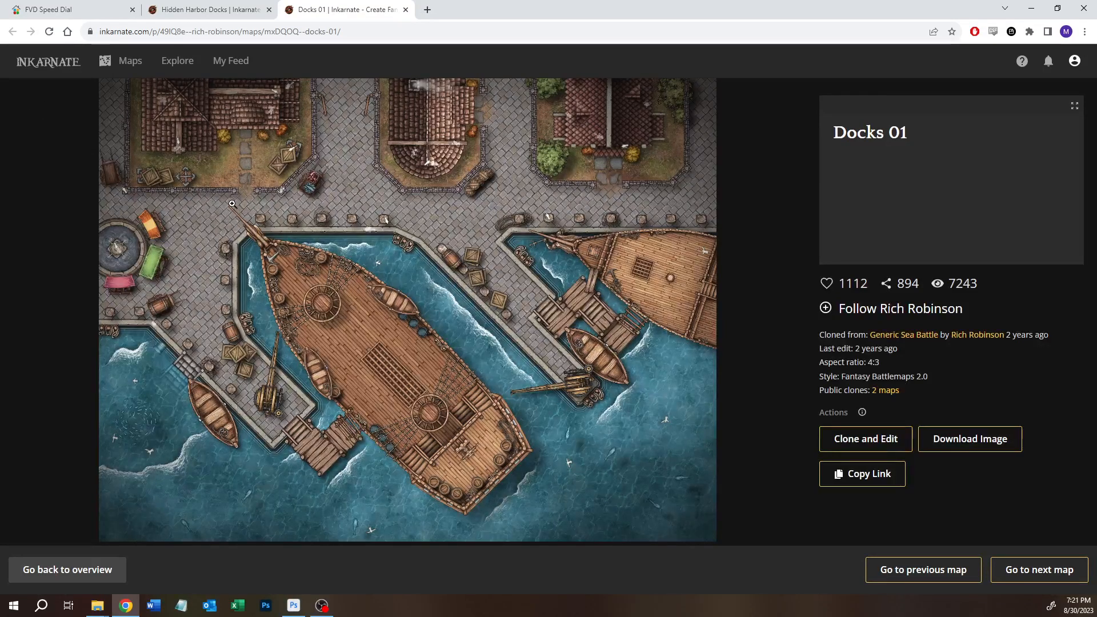
pyautogui.click(587, 426)
pyautogui.scroll(5, 470, 428)
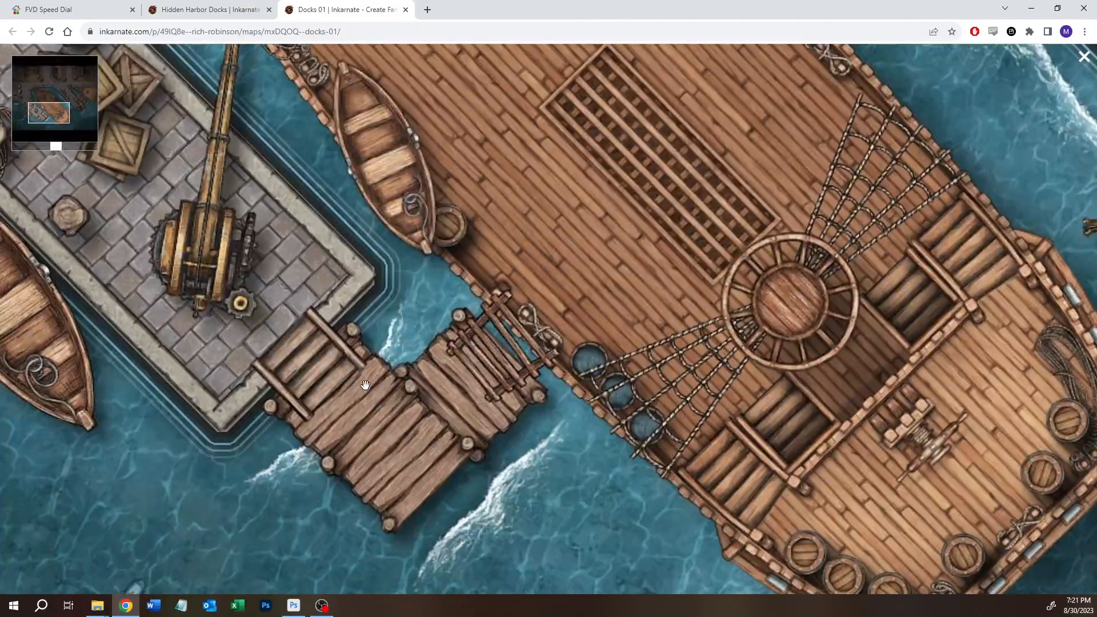
pyautogui.moveTo(379, 304); pyautogui.dragTo(527, 414)
pyautogui.moveTo(374, 252); pyautogui.dragTo(466, 331)
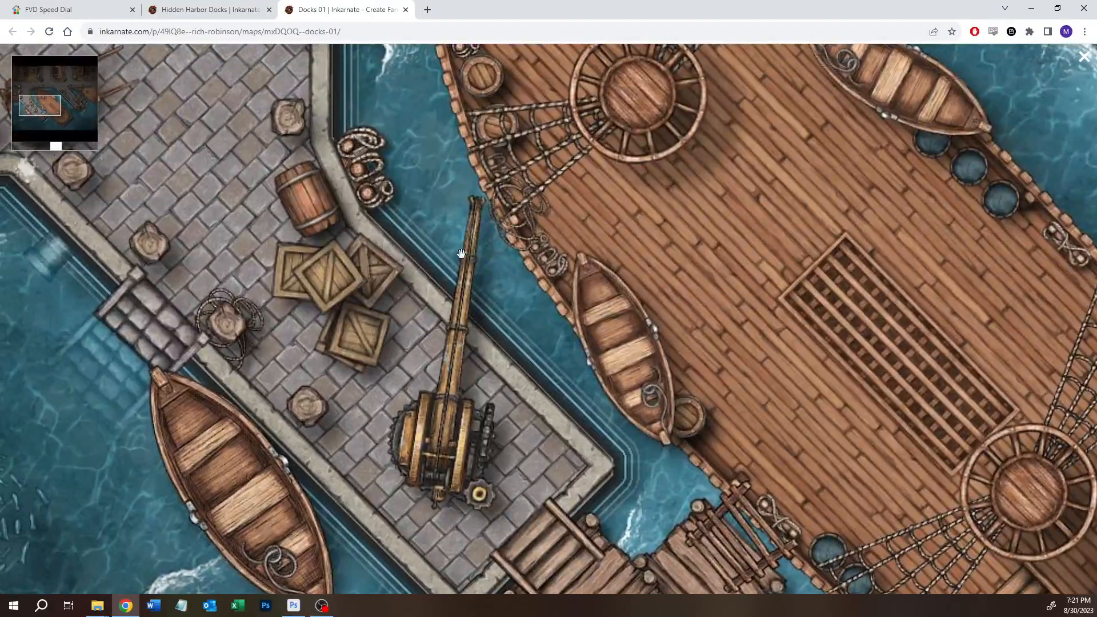
pyautogui.moveTo(365, 322); pyautogui.dragTo(515, 526)
pyautogui.moveTo(451, 97); pyautogui.dragTo(584, 240)
pyautogui.moveTo(832, 189); pyautogui.dragTo(404, 208)
pyautogui.moveTo(469, 373); pyautogui.dragTo(811, 229)
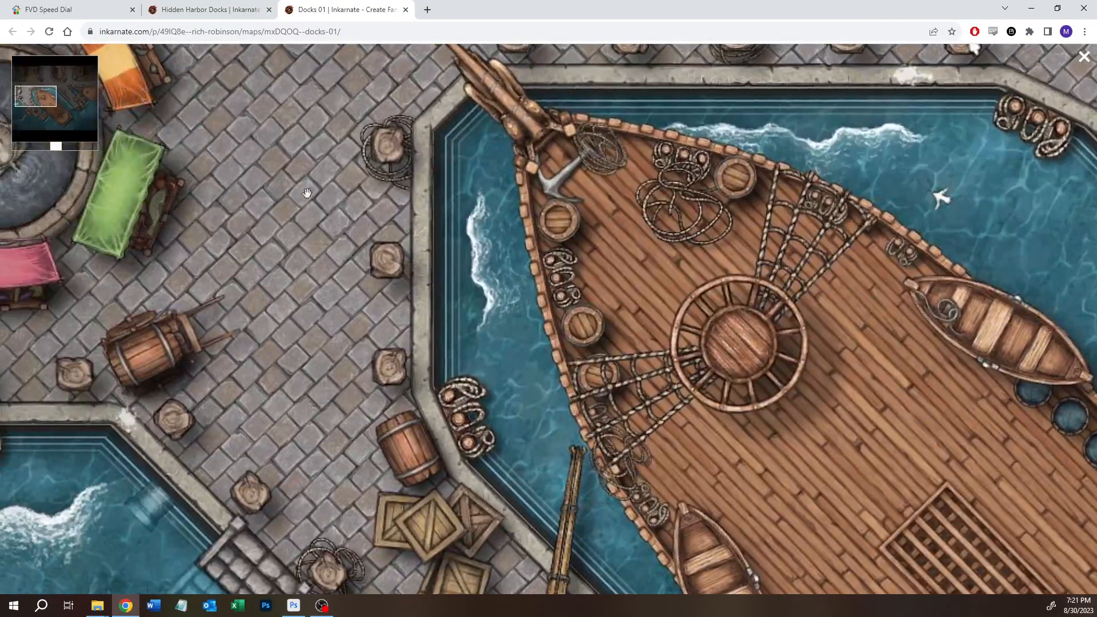
# - Examine the cobbled quay, the mooring posts and the second ship's wooden jetties in the Docks 01 map
pyautogui.moveTo(312, 203); pyautogui.dragTo(411, 534)
pyautogui.moveTo(367, 211); pyautogui.dragTo(400, 400)
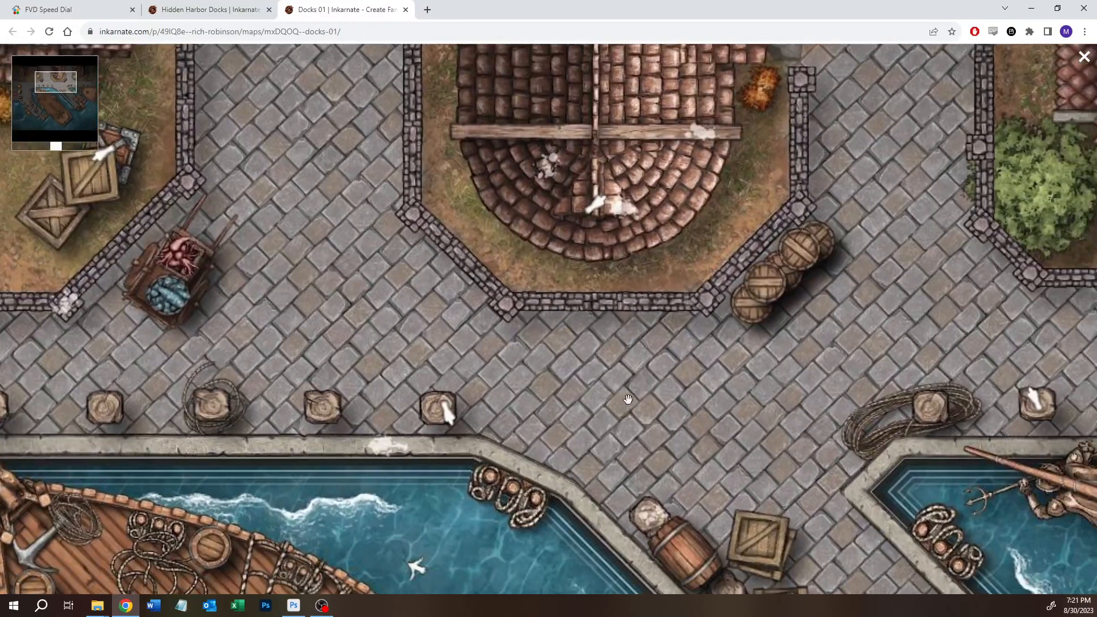
pyautogui.moveTo(661, 416); pyautogui.dragTo(554, 366)
pyautogui.moveTo(686, 256); pyautogui.dragTo(491, 359)
pyautogui.moveTo(512, 436); pyautogui.dragTo(489, 302)
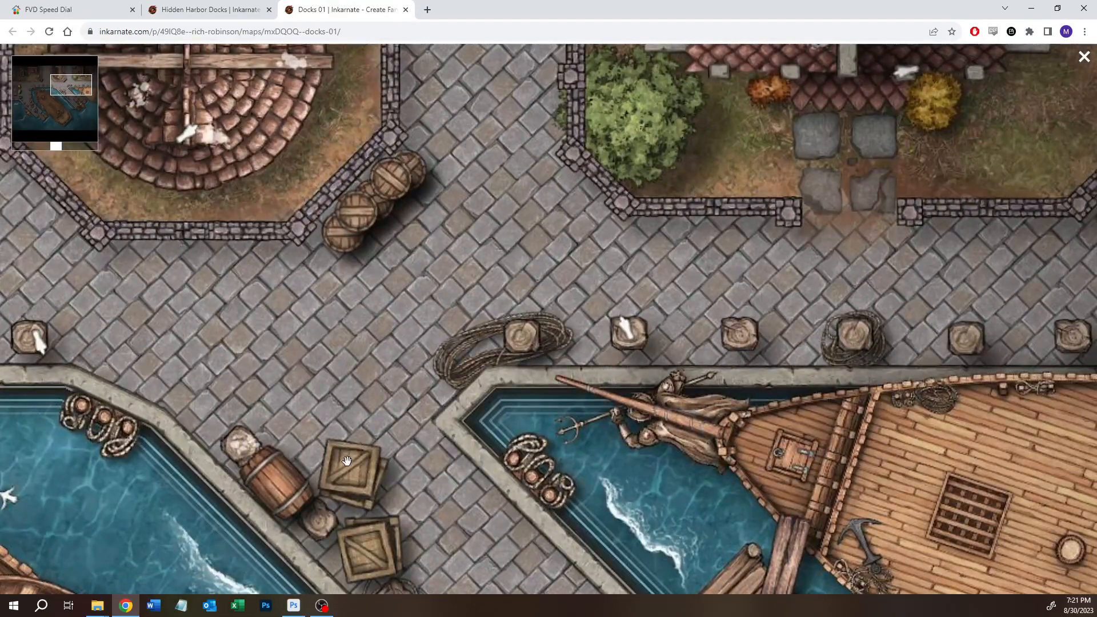
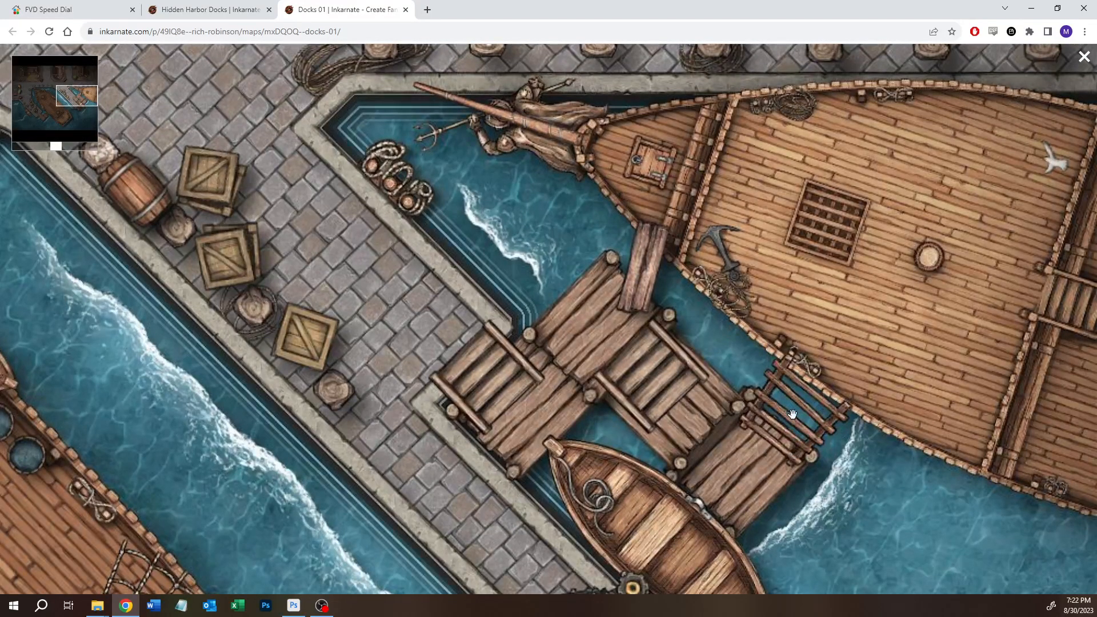
pyautogui.scroll(-3, 750, 469)
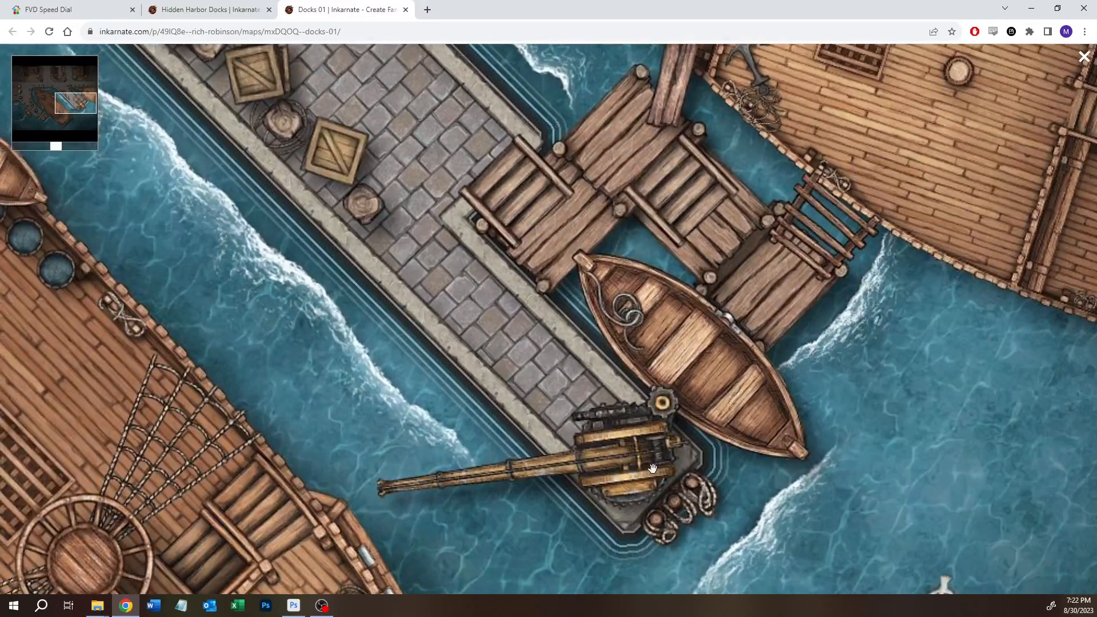
# - Return to the Hidden Harbor Docks map, search all Fantasy Battlemaps 2.0 stamps for "crane", and pick the Steampunk crane
pyautogui.click(207, 8)
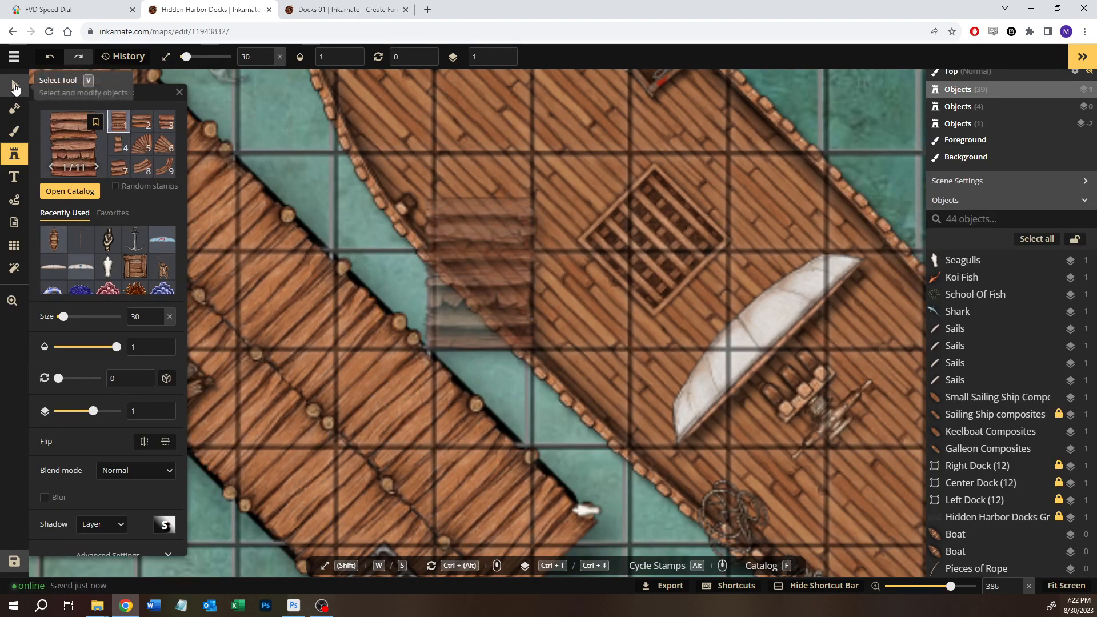
pyautogui.click(15, 89)
pyautogui.click(15, 153)
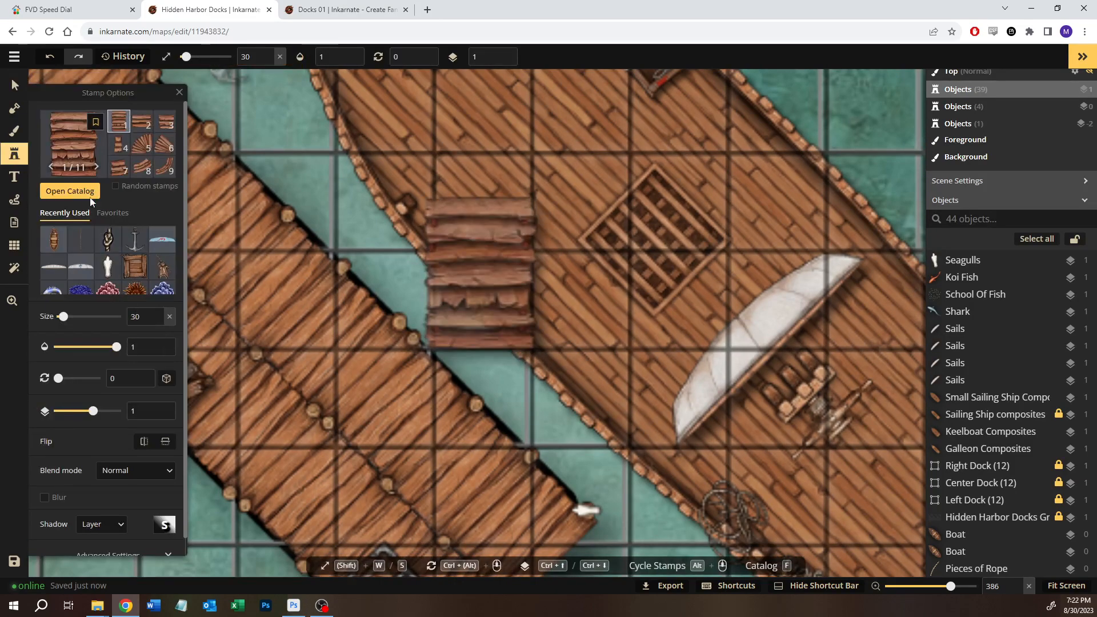
pyautogui.press('f')
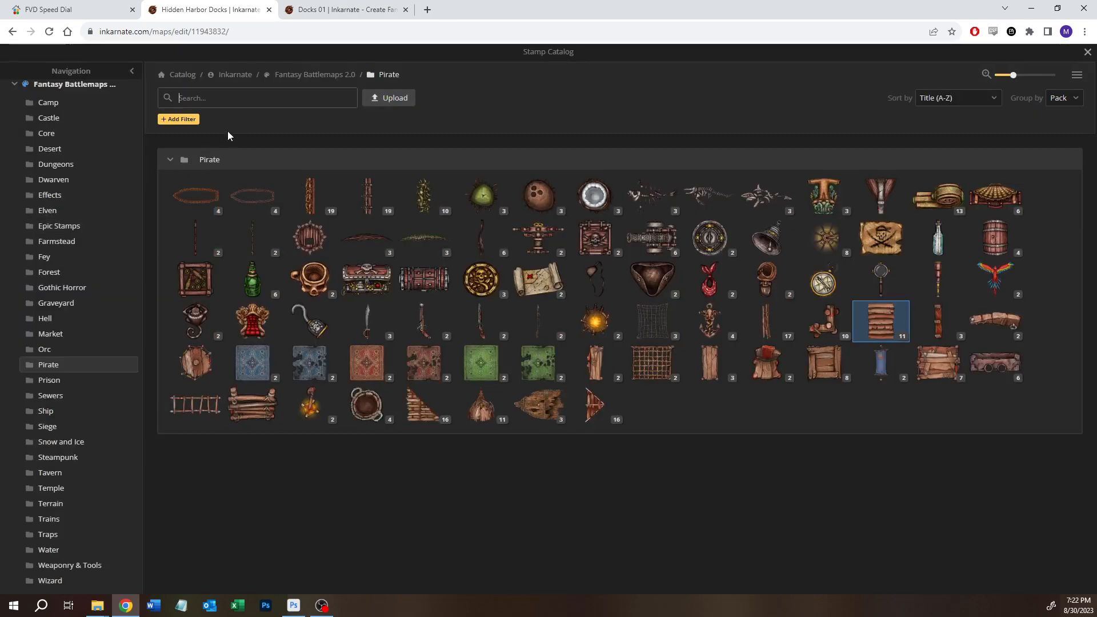
pyautogui.click(339, 75)
pyautogui.click(293, 97)
pyautogui.write('cane')
pyautogui.press('Return')
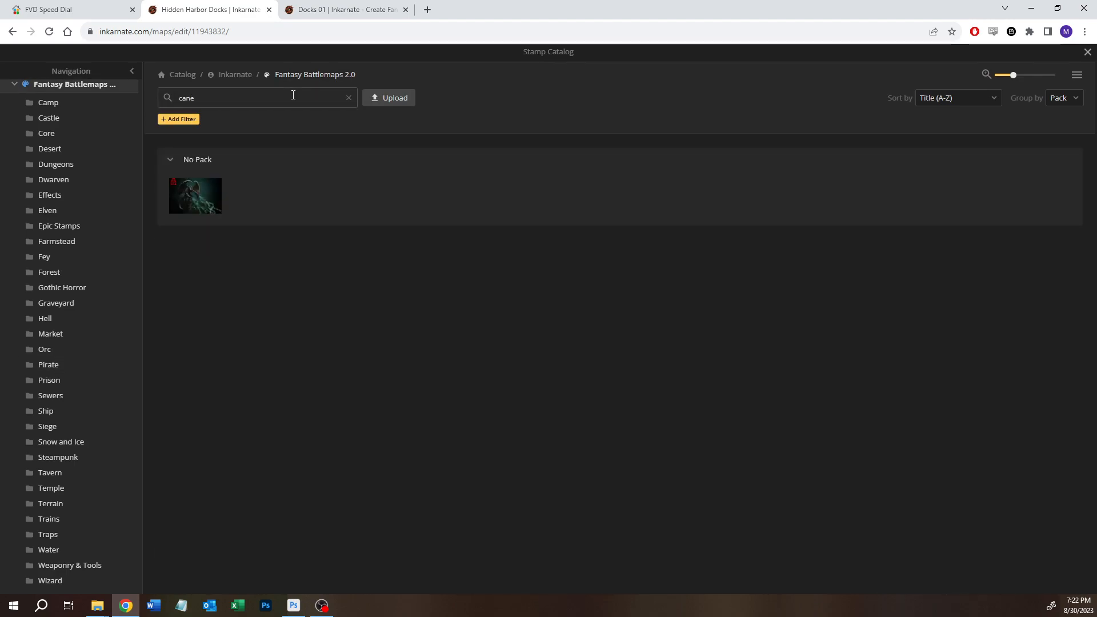
pyautogui.click(182, 100)
pyautogui.write('r')
pyautogui.press('Return')
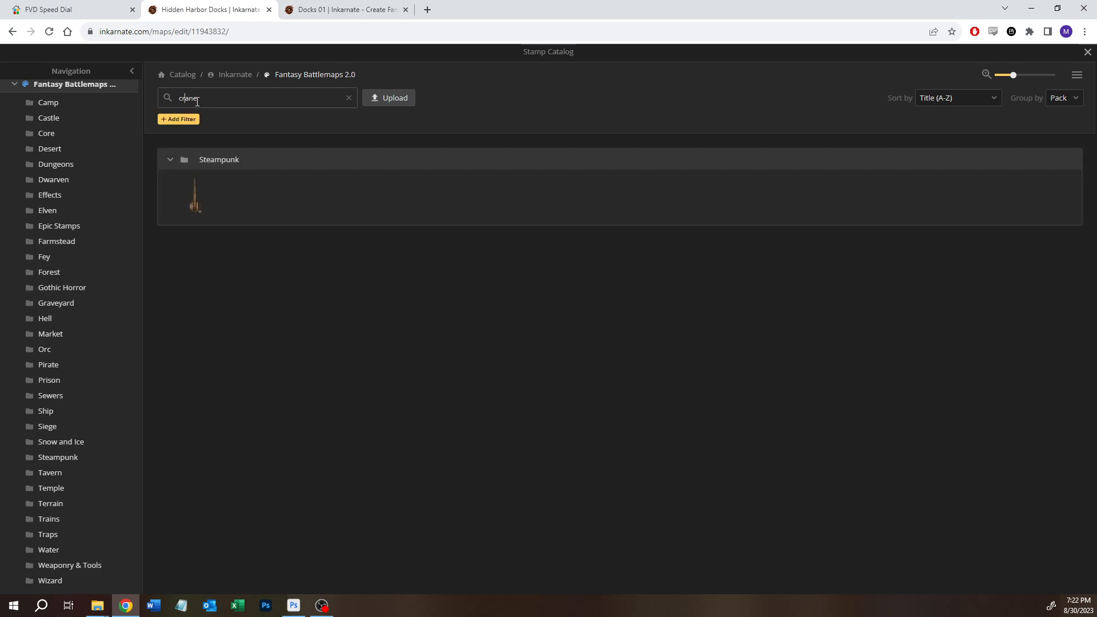
pyautogui.click(195, 217)
# - Place the crane near the outer end of the dock beside the large ship, at size 30
pyautogui.press('space')
pyautogui.moveTo(392, 393); pyautogui.dragTo(715, 85)
pyautogui.moveTo(537, 266); pyautogui.dragTo(775, 133)
pyautogui.scroll(-5, 380, 320)
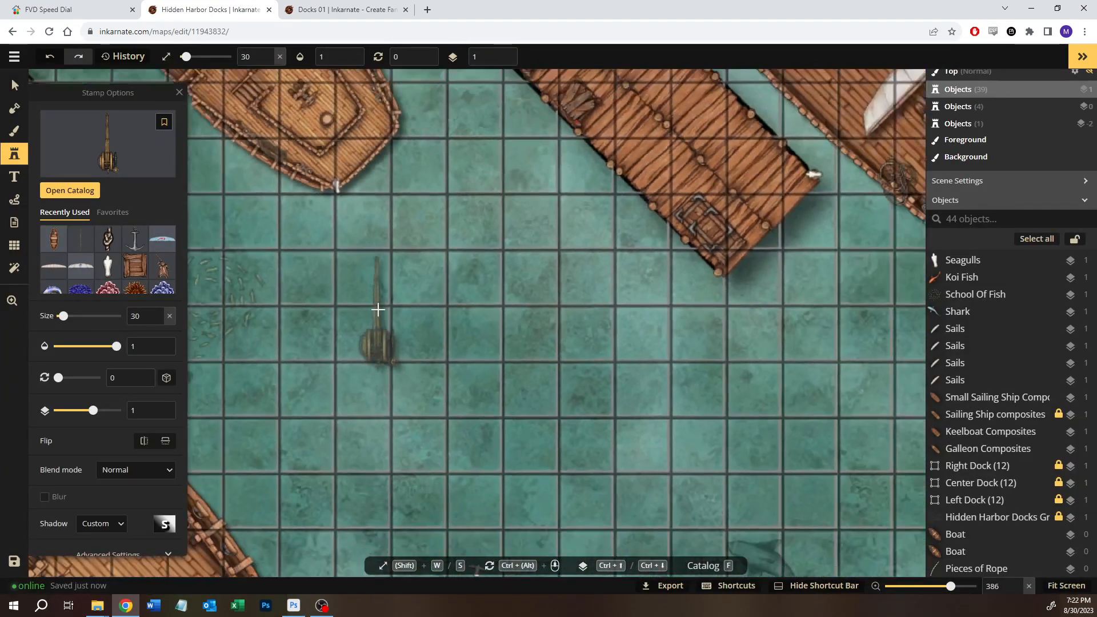
pyautogui.press('space')
pyautogui.moveTo(332, 336); pyautogui.dragTo(651, 315)
pyautogui.moveTo(357, 265); pyautogui.dragTo(489, 344)
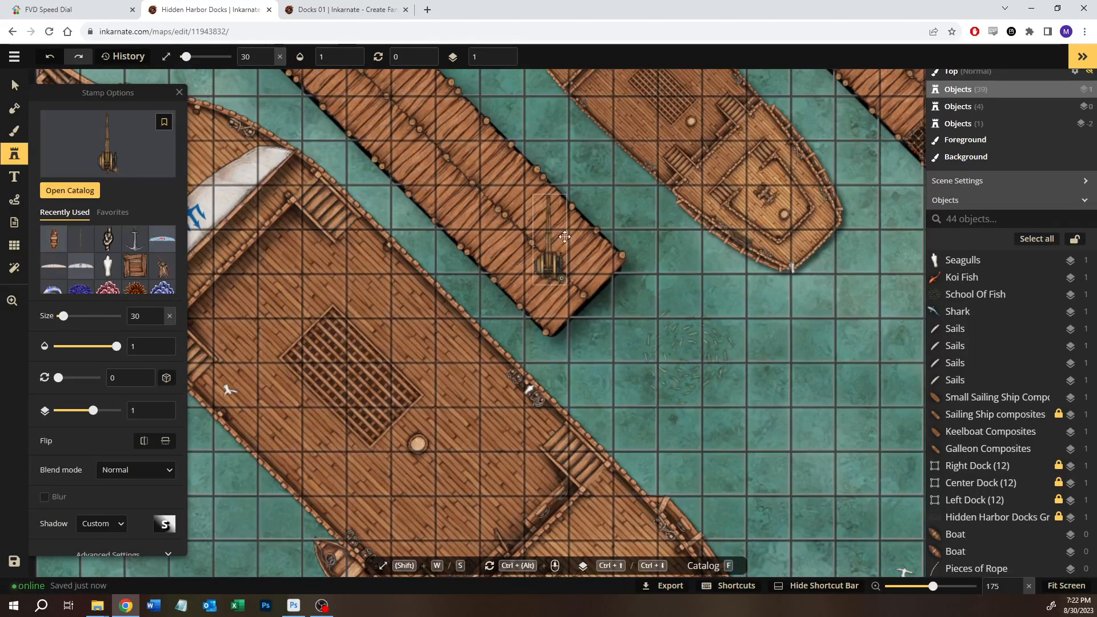
pyautogui.click(550, 240)
# - Set the dock crane's size to 45 and rotate it to 225 degrees with its boom reaching the large ship, comparing it with the Docks 01 map
pyautogui.click(339, 10)
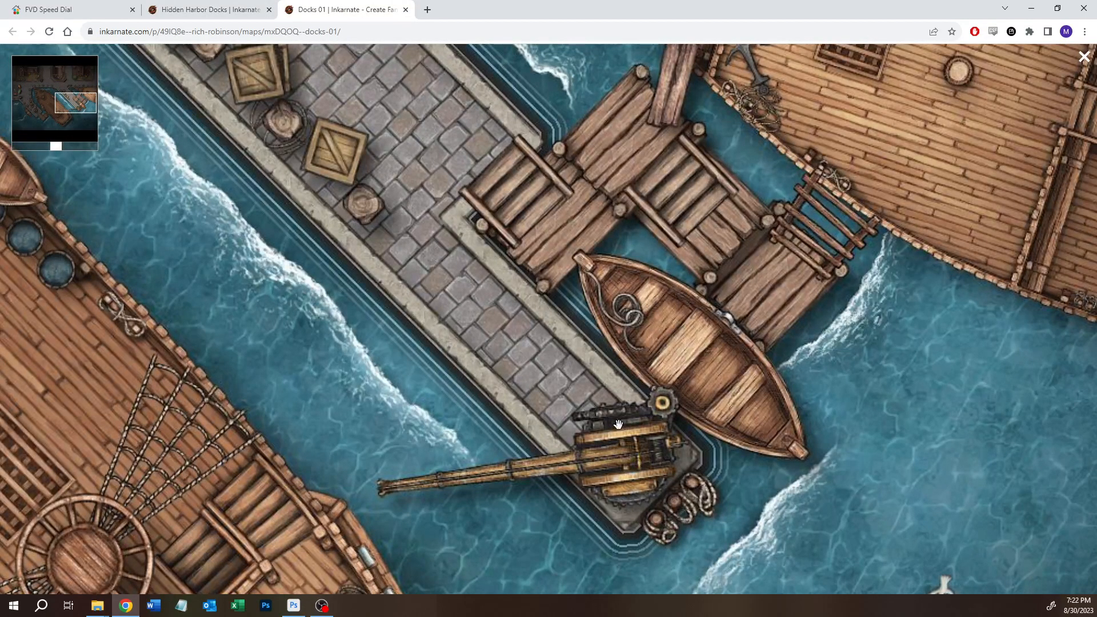
pyautogui.click(209, 7)
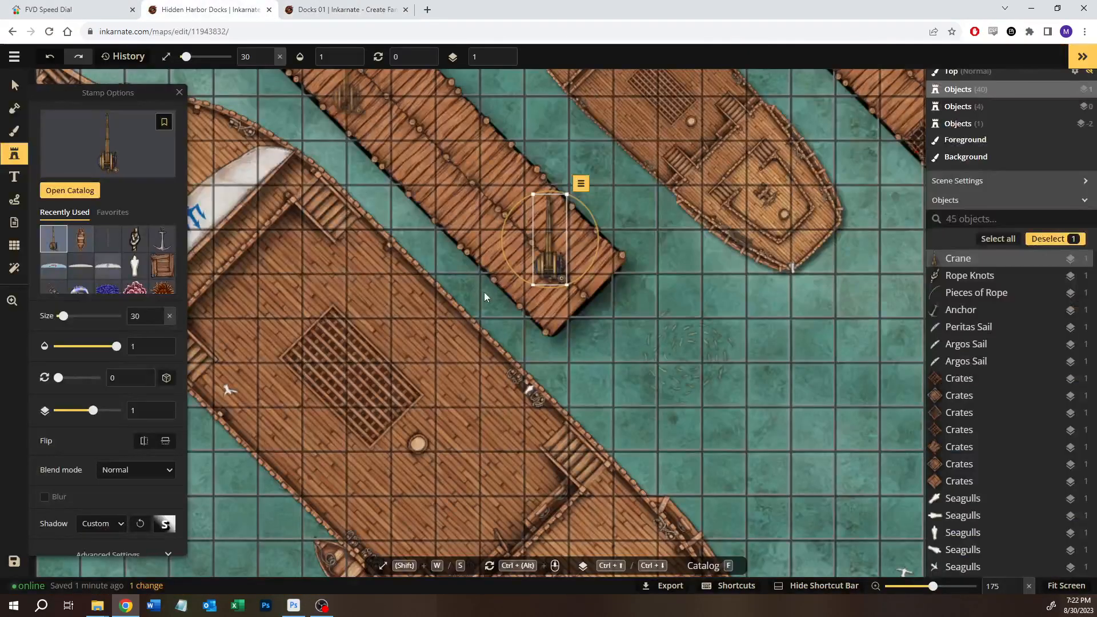
pyautogui.click(550, 264)
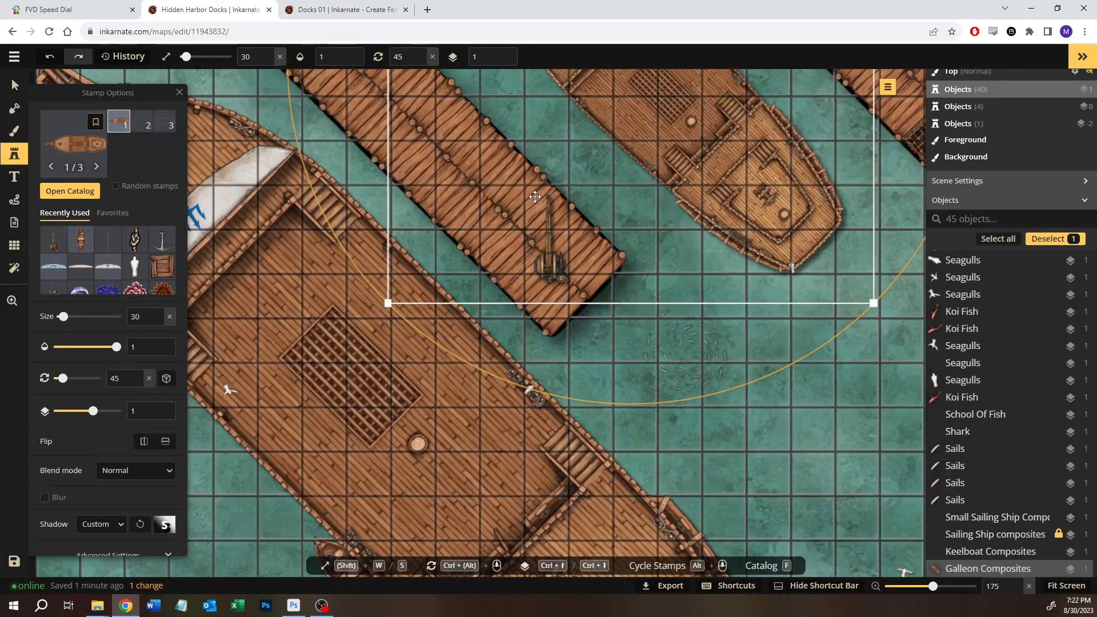
pyautogui.click(553, 274)
pyautogui.moveTo(540, 195); pyautogui.dragTo(403, 366)
pyautogui.moveTo(568, 196); pyautogui.dragTo(553, 273)
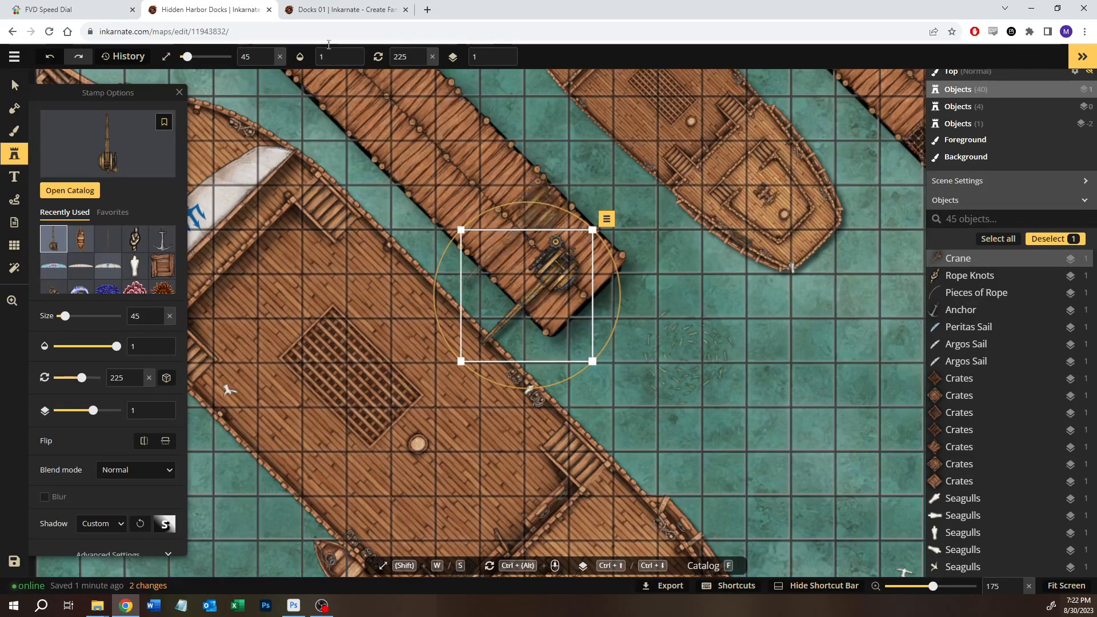
pyautogui.click(331, 10)
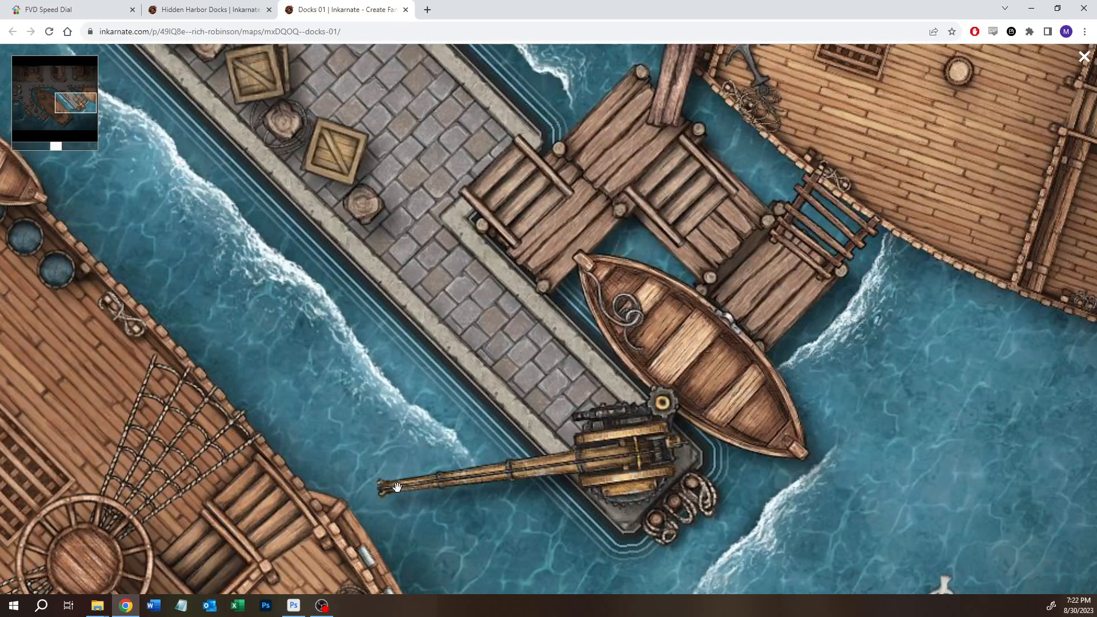
pyautogui.click(231, 8)
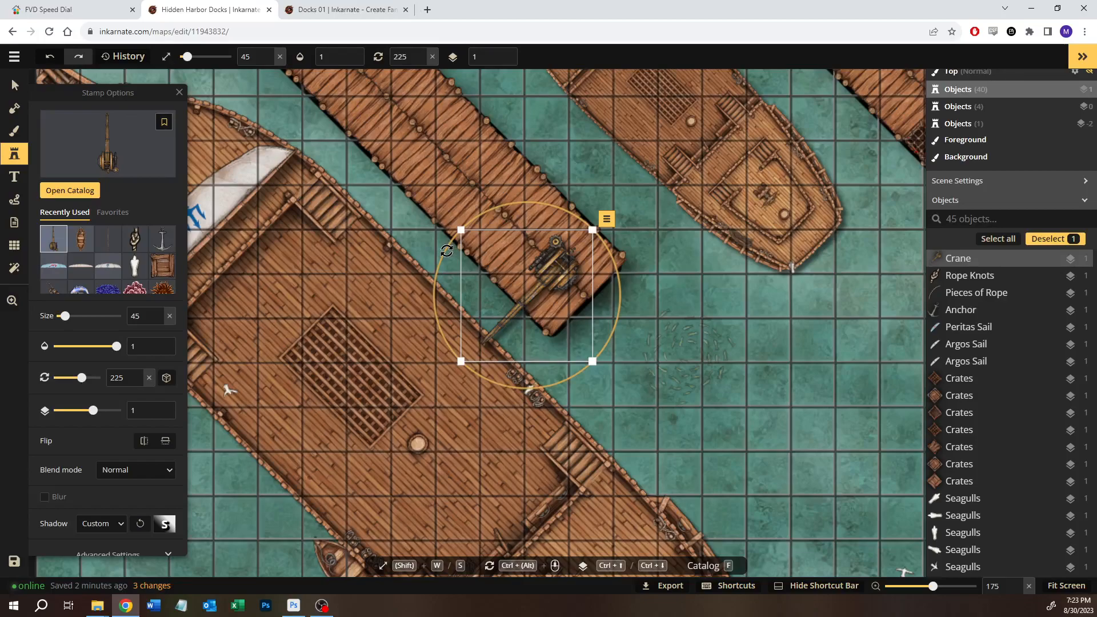
# - Rotate the dock crane to 180 degrees, shift it slightly toward the outer end of the dock, and deselect it
pyautogui.moveTo(446, 250); pyautogui.dragTo(437, 321)
pyautogui.moveTo(542, 258); pyautogui.dragTo(569, 268)
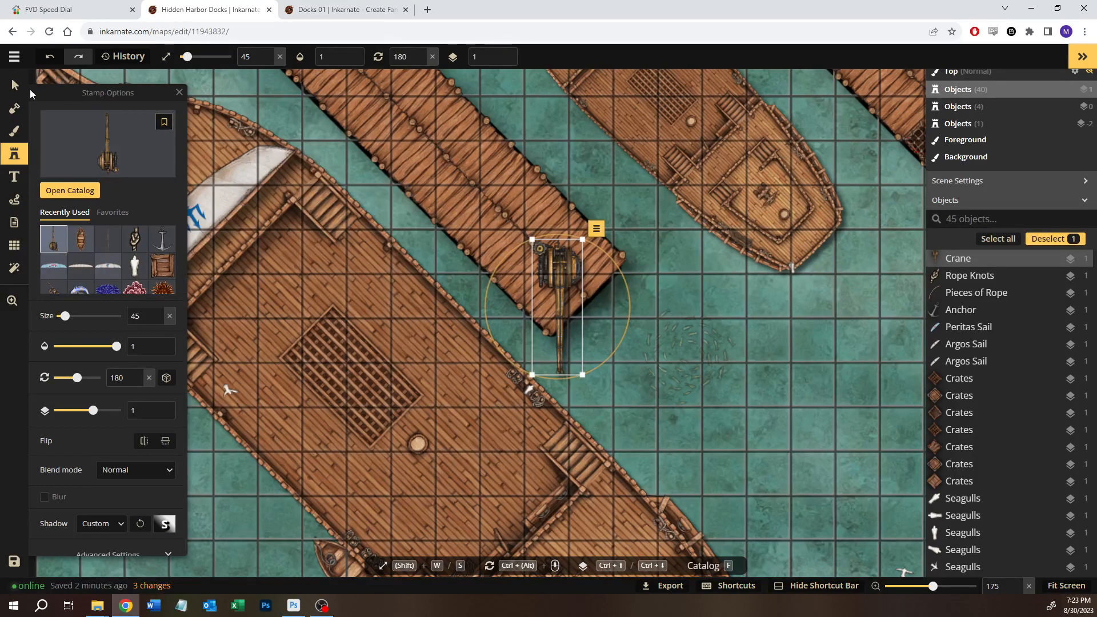
pyautogui.press('v')
pyautogui.press('Escape')
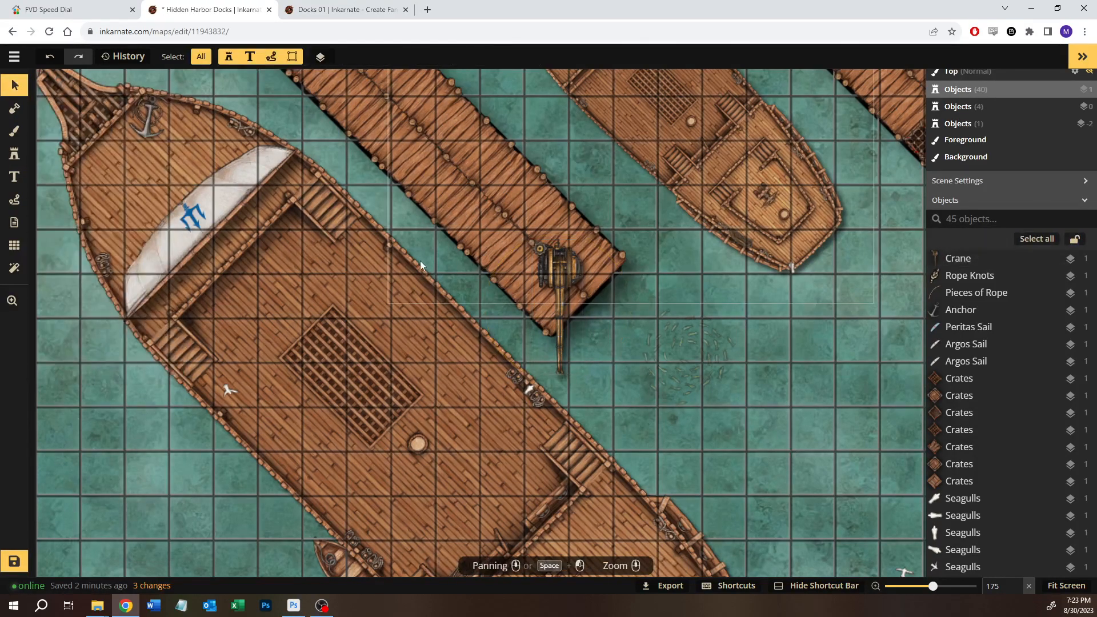
# - Search the Fantasy Battlemaps 2.0 stamps for "ladder" and pick the Tavern ladder
pyautogui.click(14, 153)
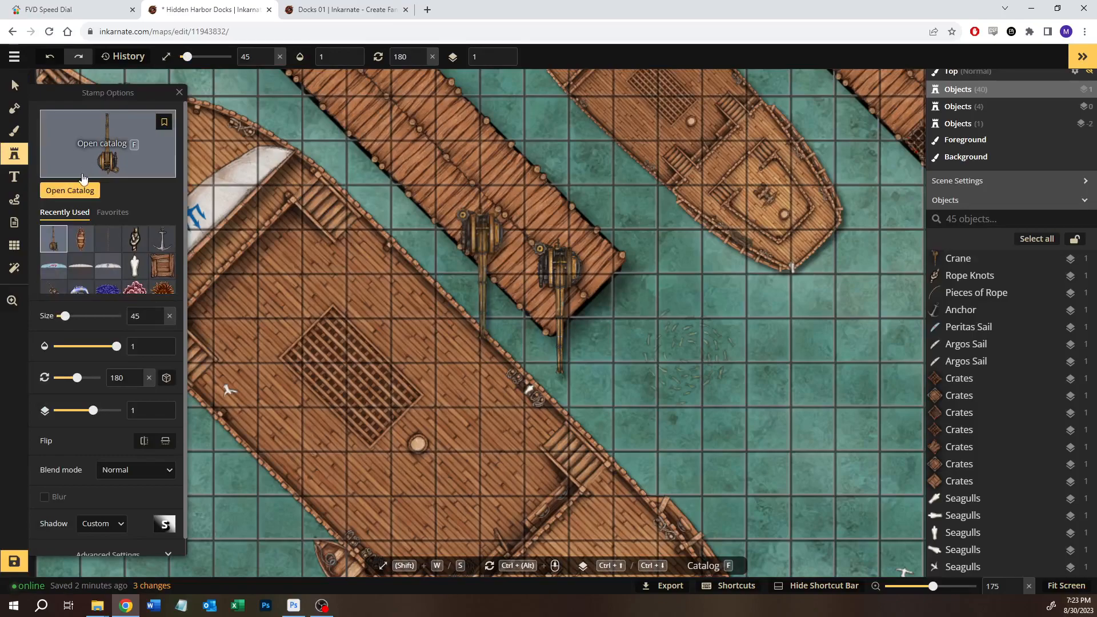
pyautogui.click(70, 190)
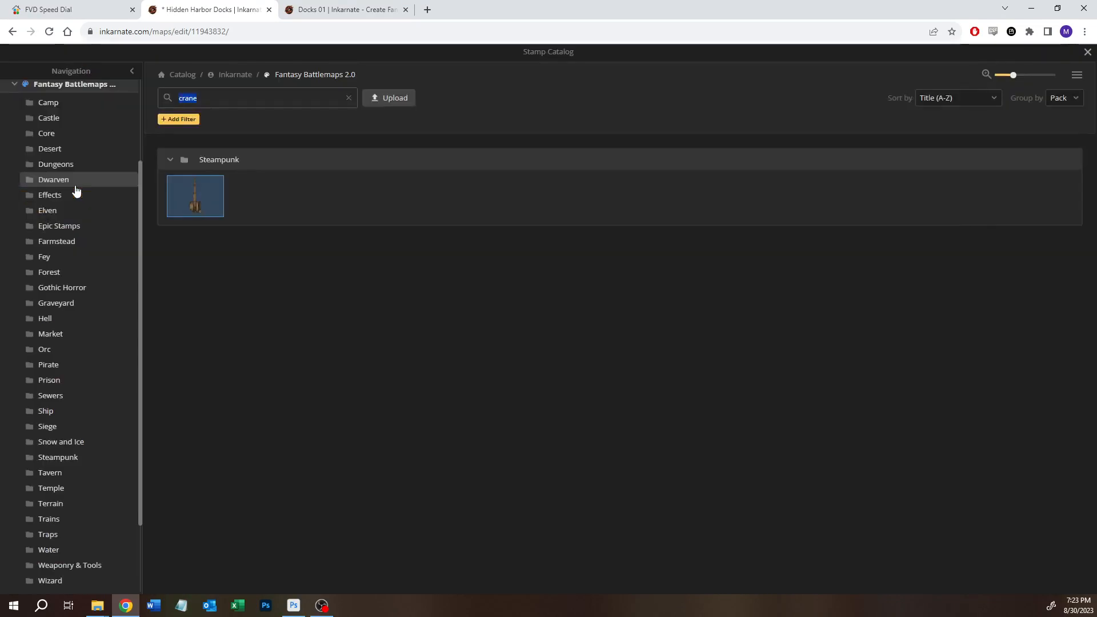
pyautogui.write('ladder')
pyautogui.press('Return')
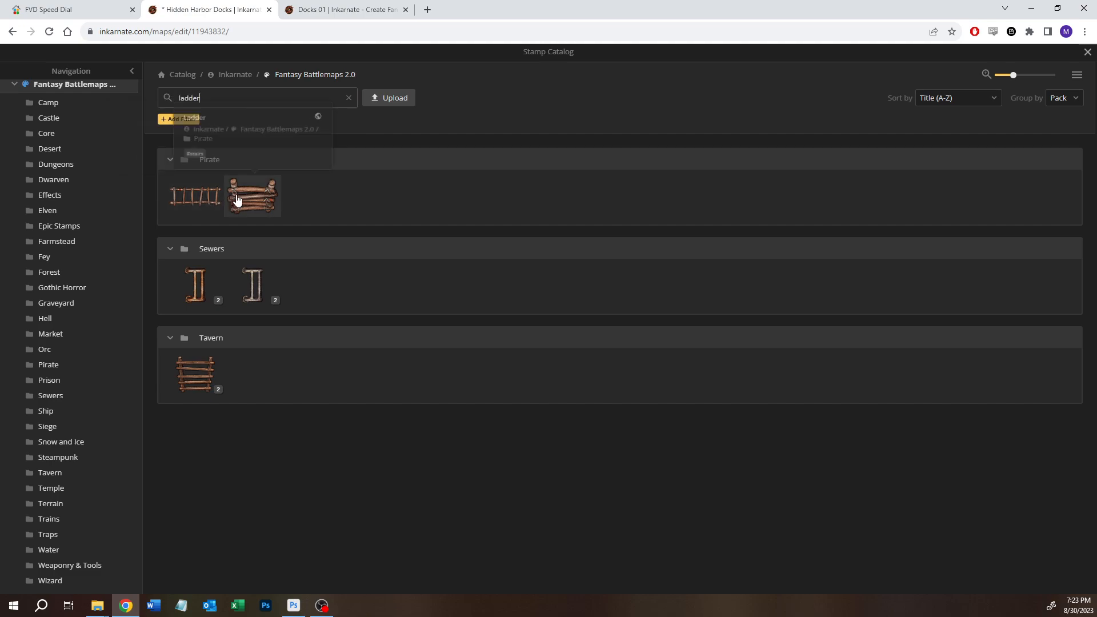
pyautogui.click(198, 380)
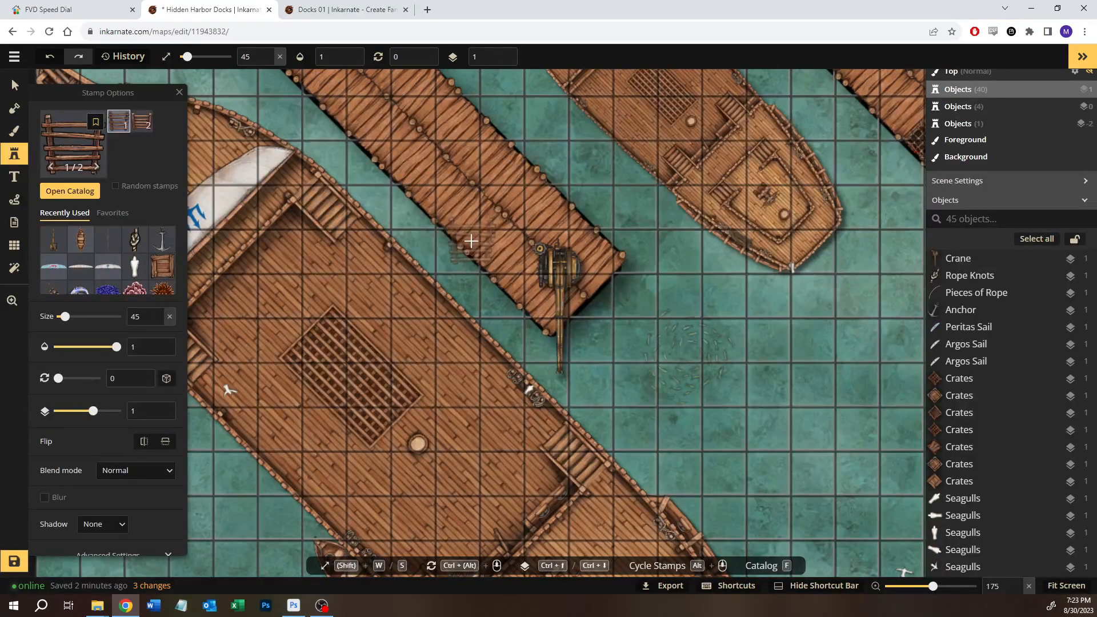
# - Place the ladder across the gap between the large ship and the dock, rotated to 224 degrees at size 41, and deselect it
pyautogui.click(471, 241)
pyautogui.moveTo(455, 194); pyautogui.dragTo(455, 267)
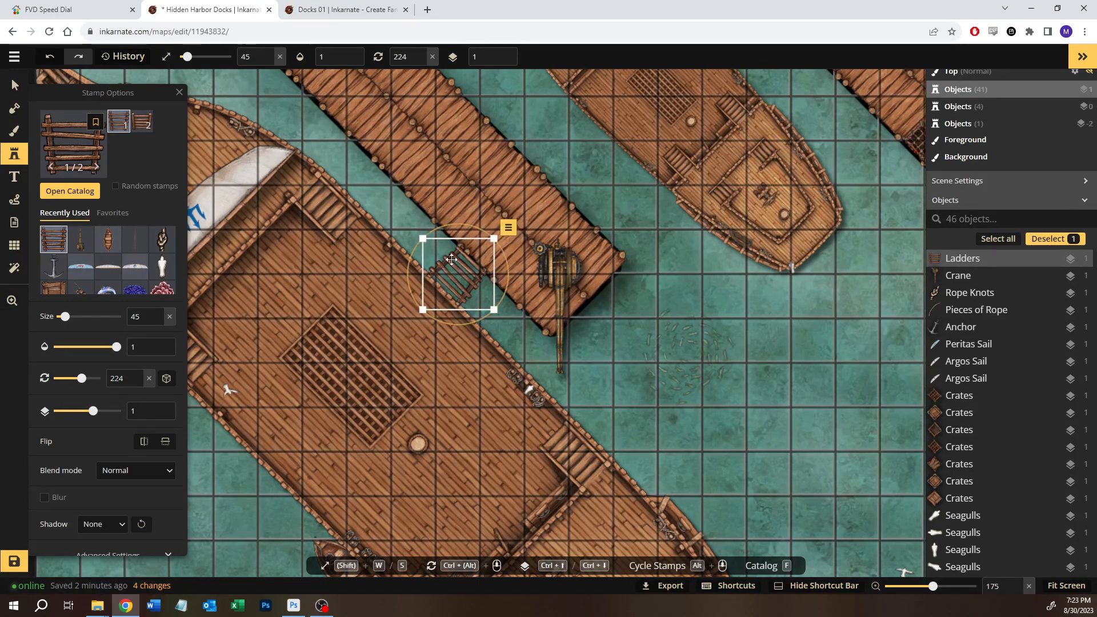
pyautogui.scroll(5, 455, 267)
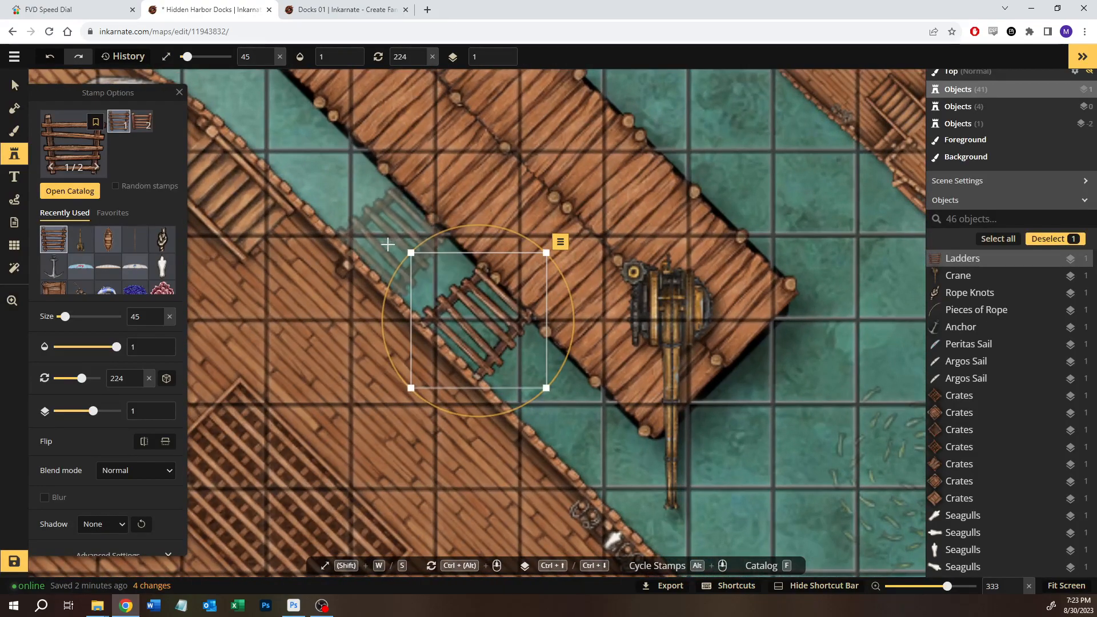
pyautogui.moveTo(504, 320); pyautogui.dragTo(511, 328)
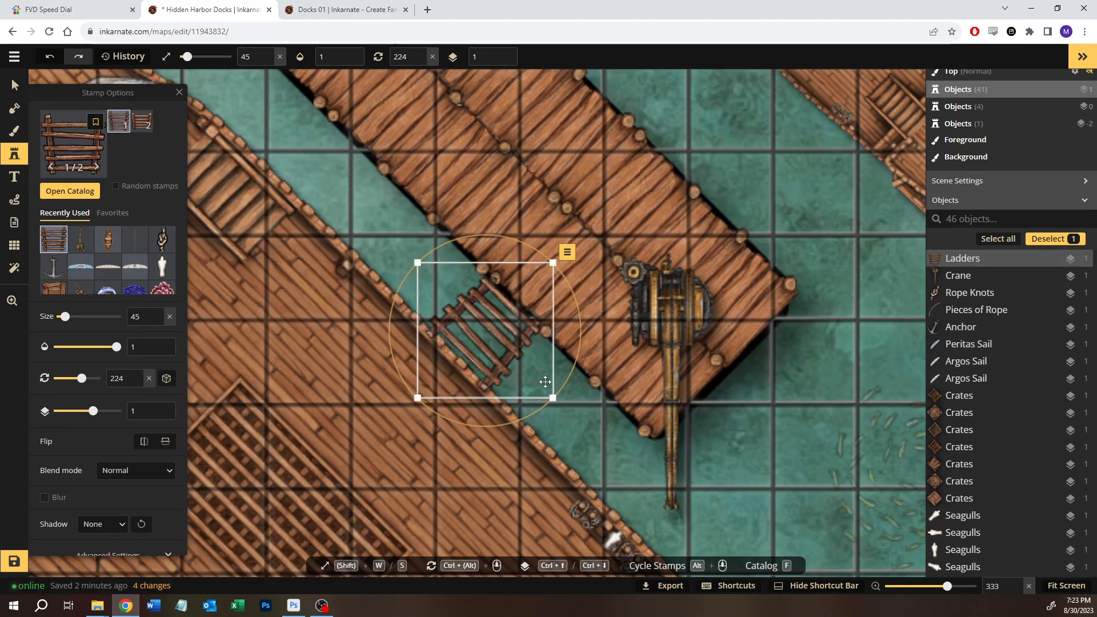
pyautogui.moveTo(552, 392); pyautogui.dragTo(549, 392)
pyautogui.moveTo(542, 392); pyautogui.dragTo(542, 389)
pyautogui.moveTo(500, 337); pyautogui.dragTo(496, 340)
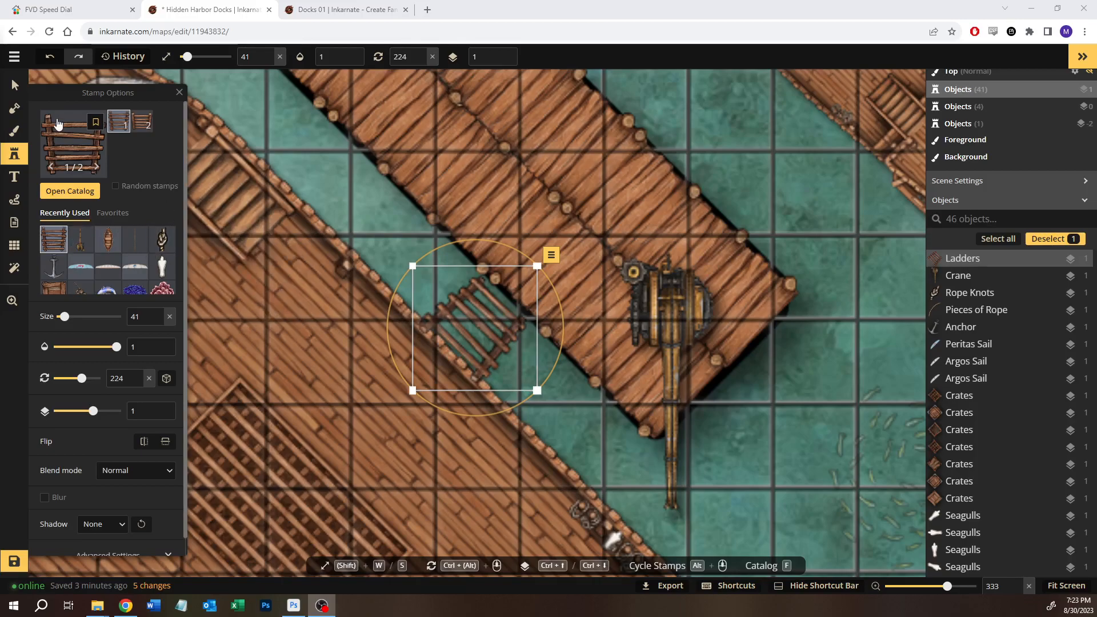
pyautogui.click(15, 85)
pyautogui.click(557, 220)
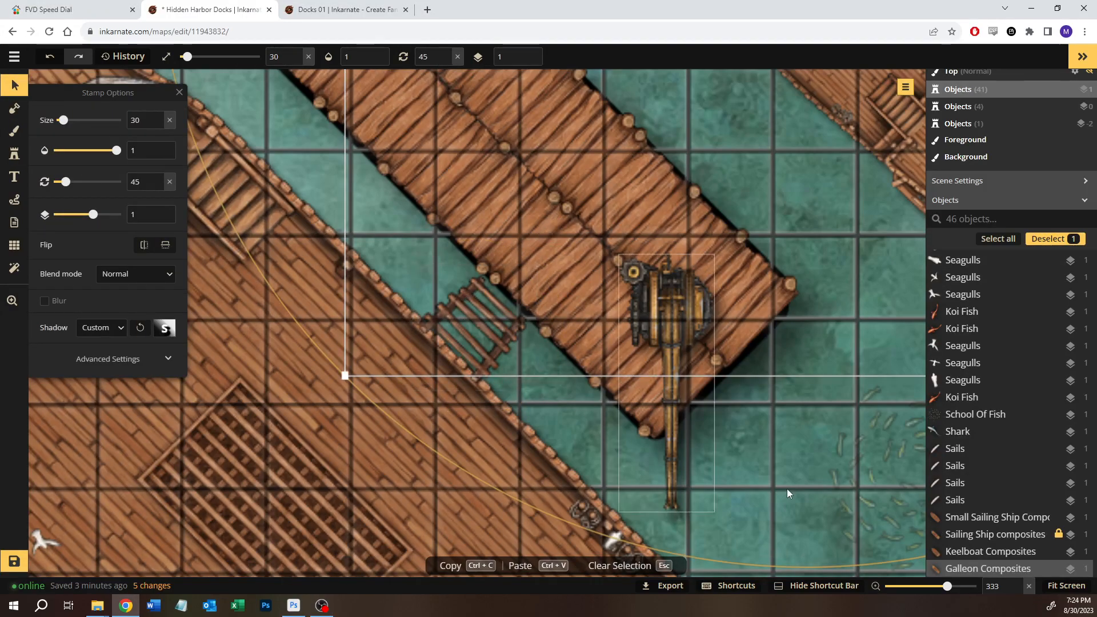
pyautogui.click(785, 464)
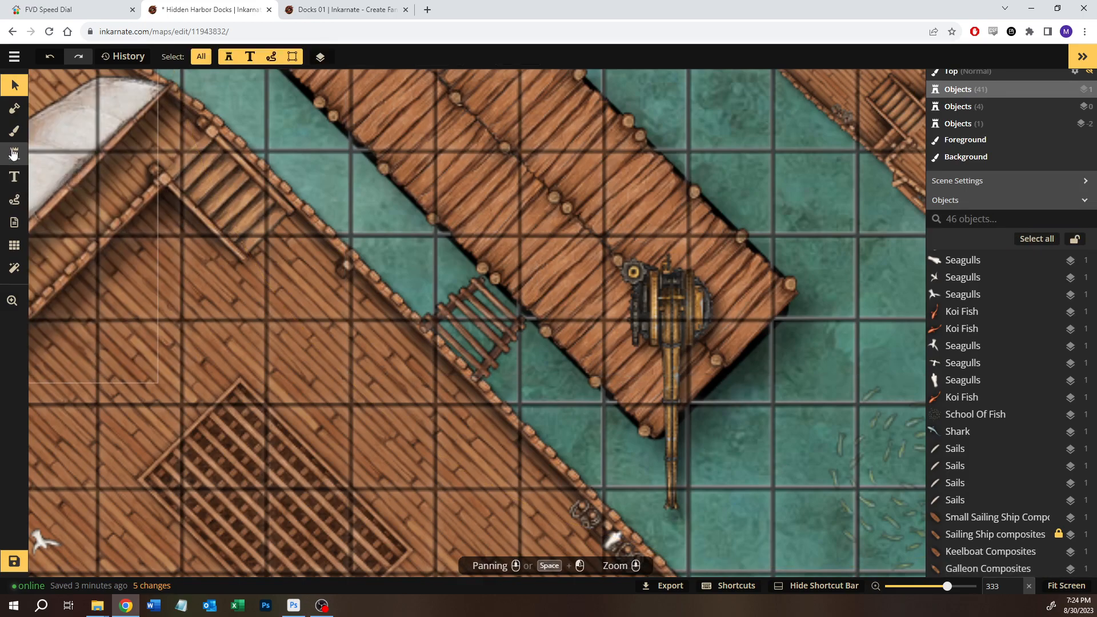
# - Search the stamp catalog for "dock" and pick the wooden board from the Market pack
pyautogui.click(14, 154)
pyautogui.scroll(-1, 93, 267)
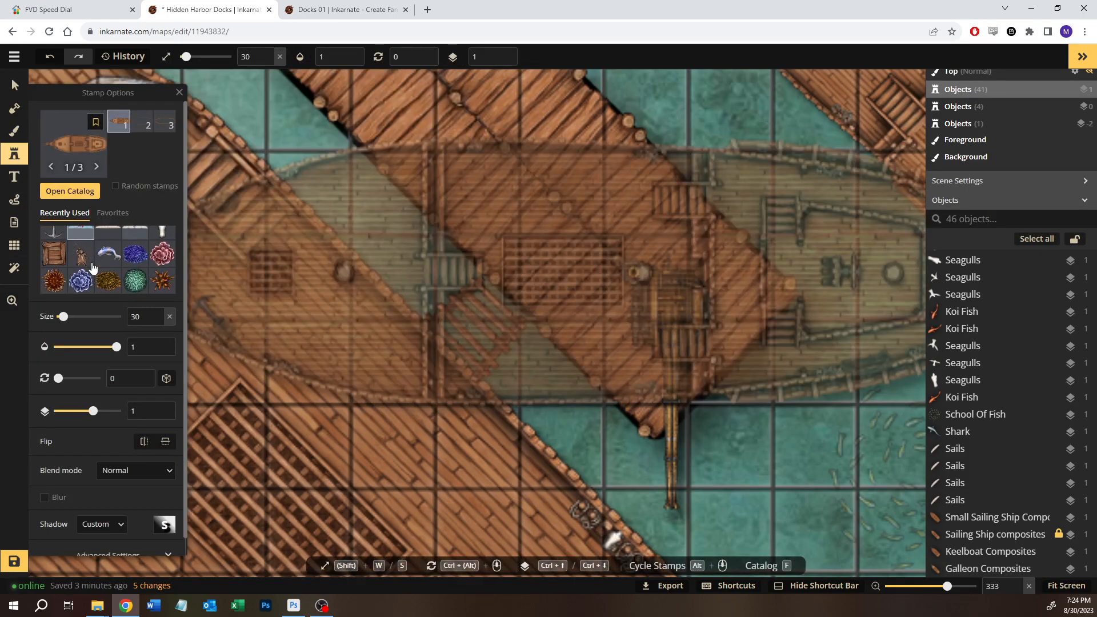
pyautogui.click(69, 191)
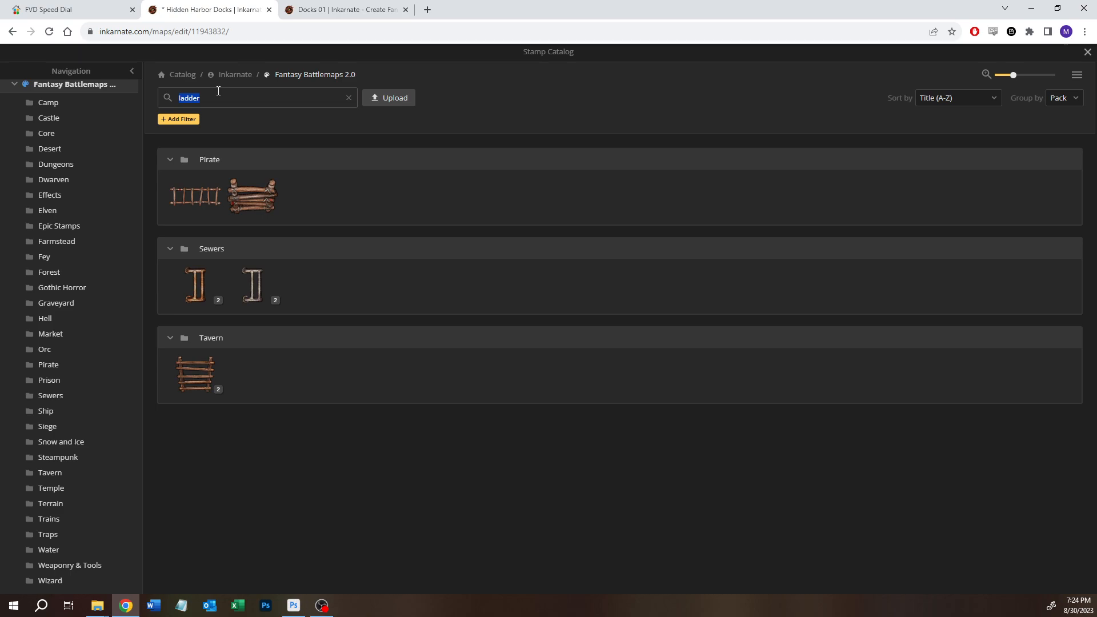
pyautogui.write('dock')
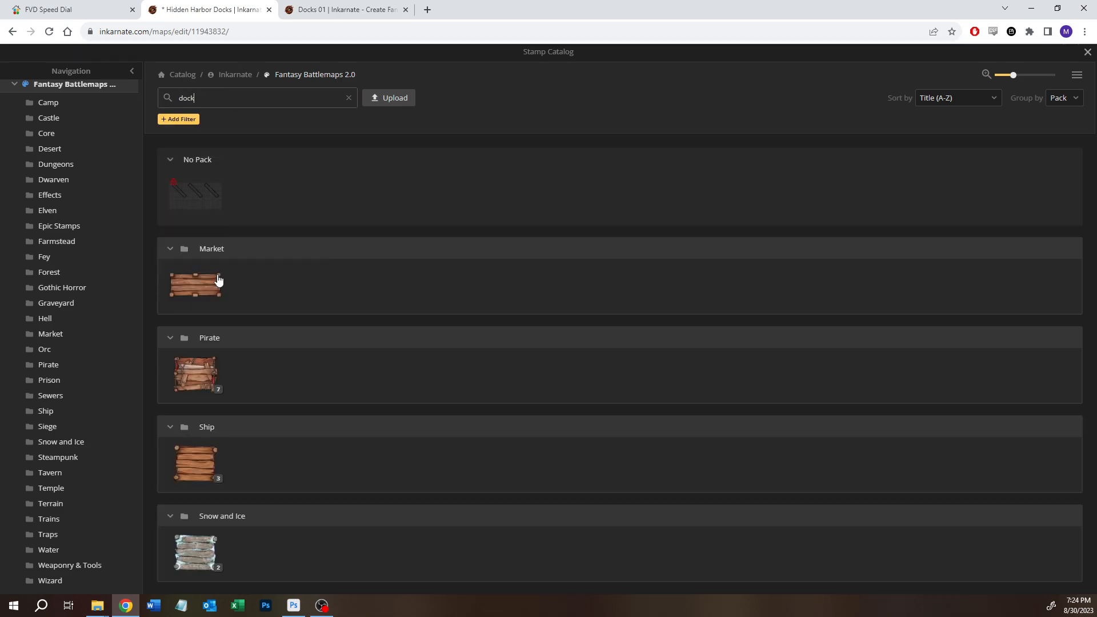
pyautogui.click(205, 292)
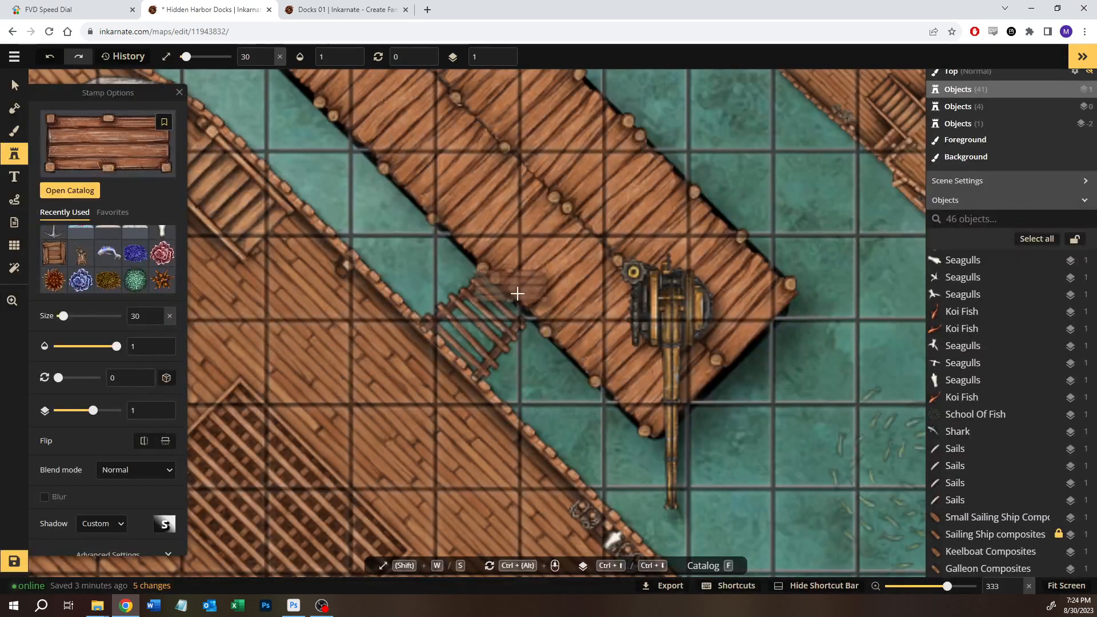
# - Place the board at the dock end of the ladder, rotated to 45 degrees, on layer 0 at size 42
pyautogui.click(508, 301)
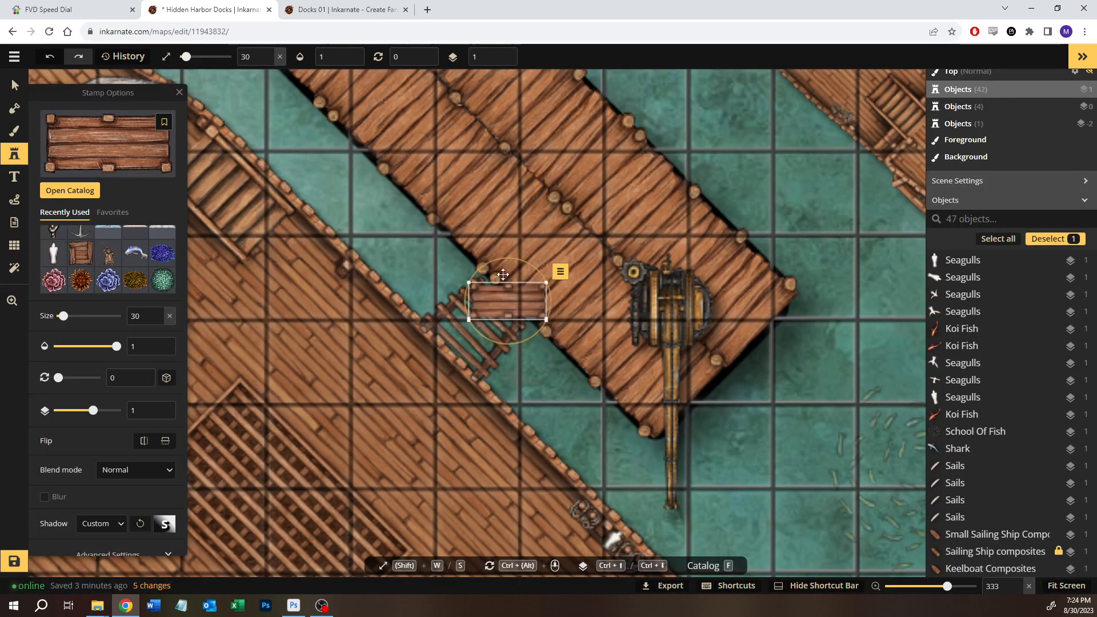
pyautogui.moveTo(505, 261); pyautogui.dragTo(527, 270)
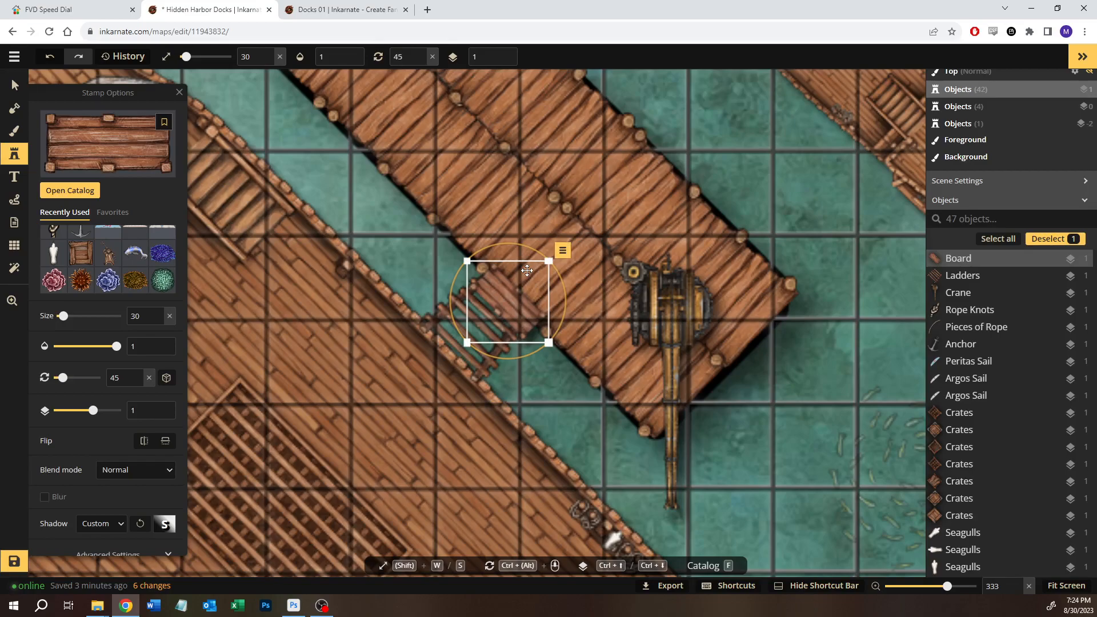
pyautogui.hotkey('ctrl', 'Down')
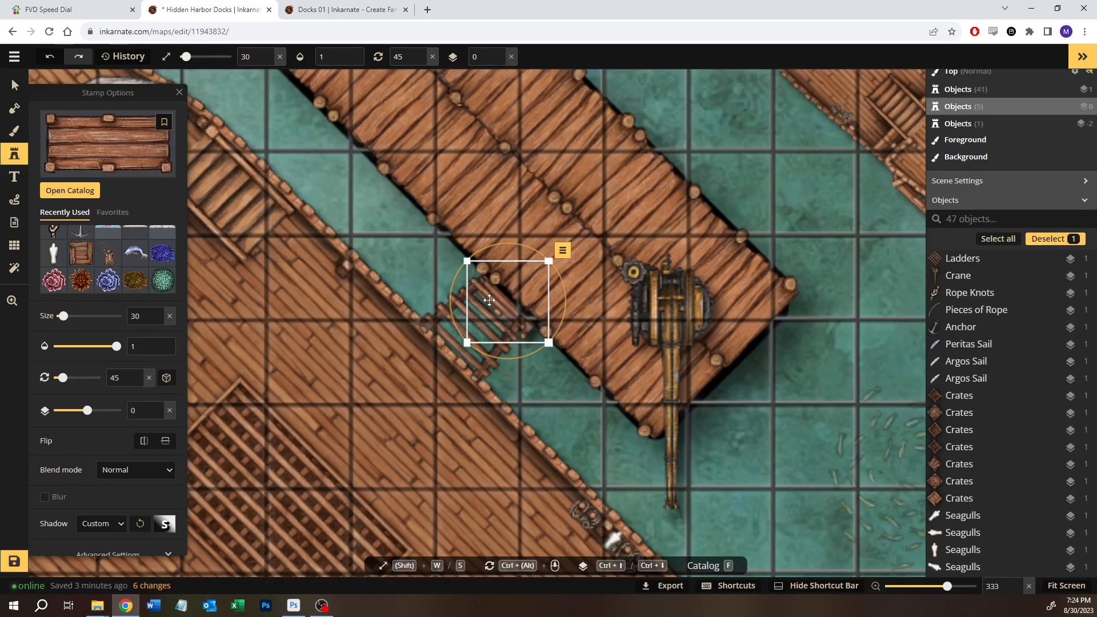
pyautogui.moveTo(469, 263); pyautogui.dragTo(451, 244)
pyautogui.moveTo(544, 334); pyautogui.dragTo(561, 355)
# - Unlock the Hidden Harbor Docks grid overlay object and return to selecting objects on the map
pyautogui.scroll(-6, 1071, 488)
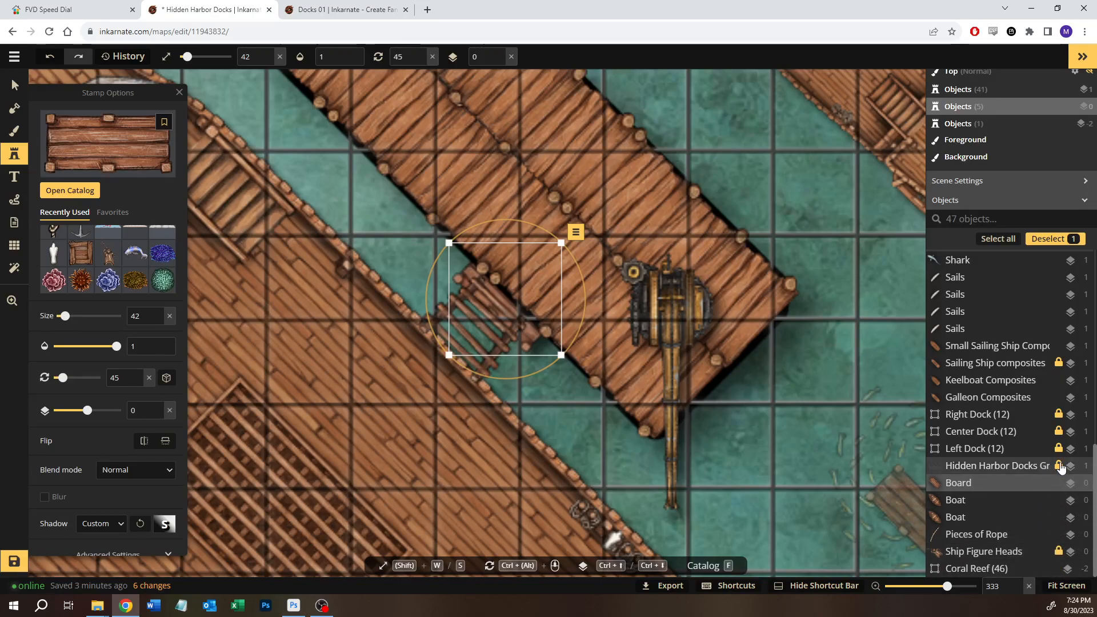
pyautogui.click(1017, 467)
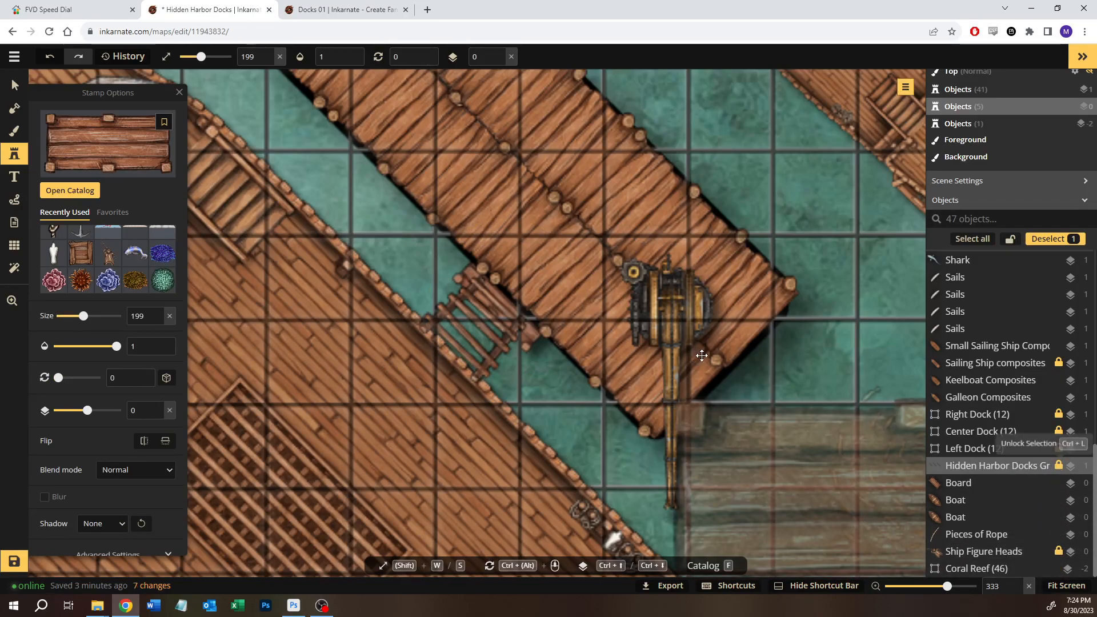
pyautogui.scroll(-5, 706, 360)
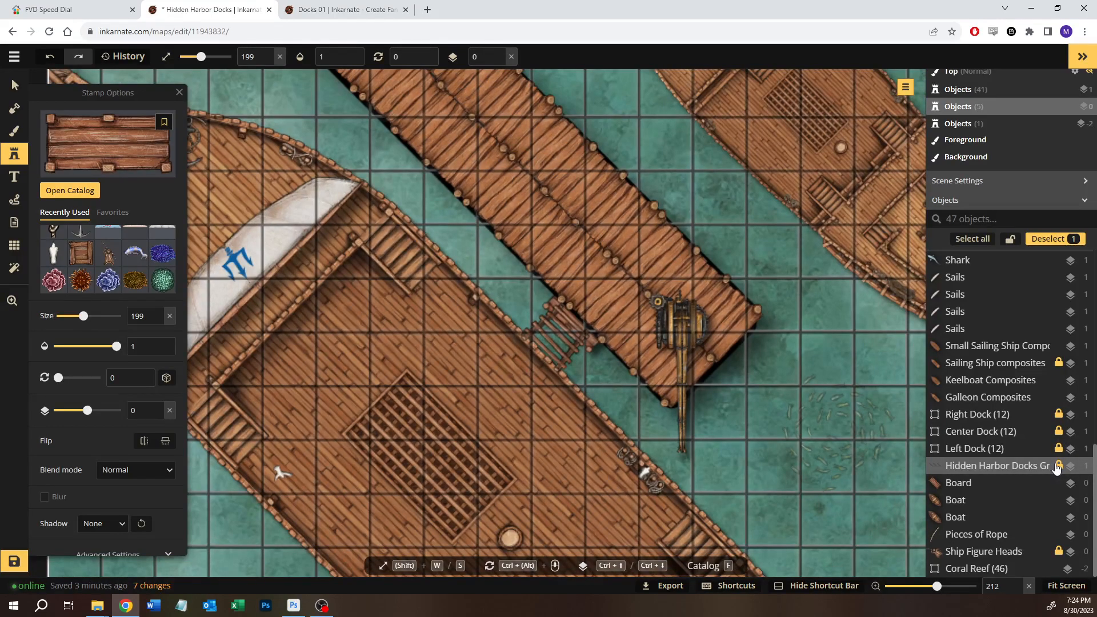
pyautogui.click(16, 118)
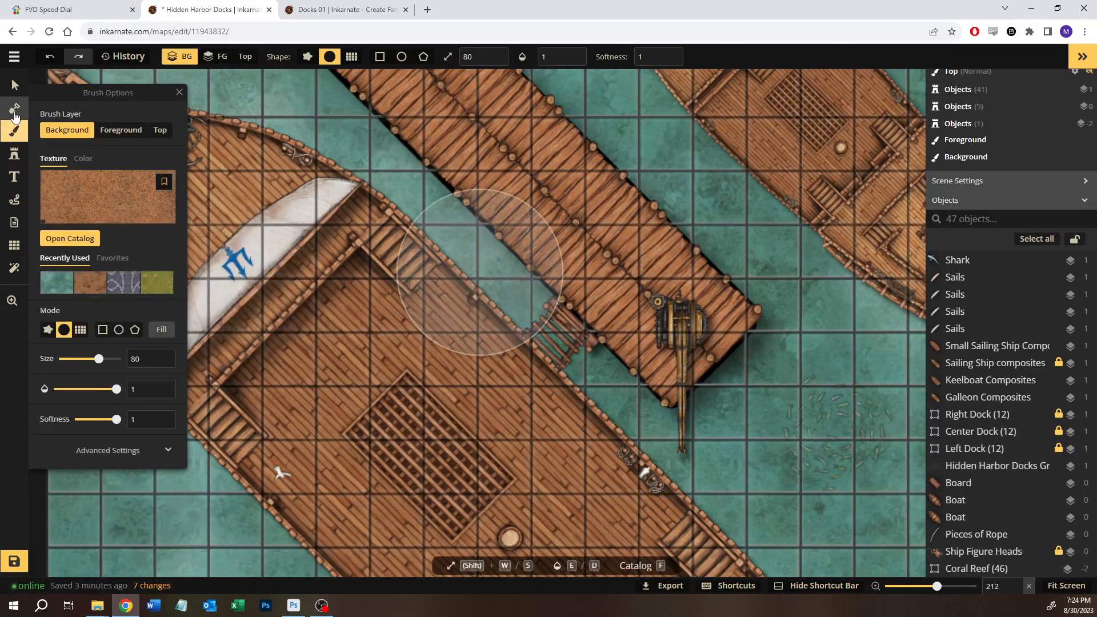
pyautogui.click(15, 85)
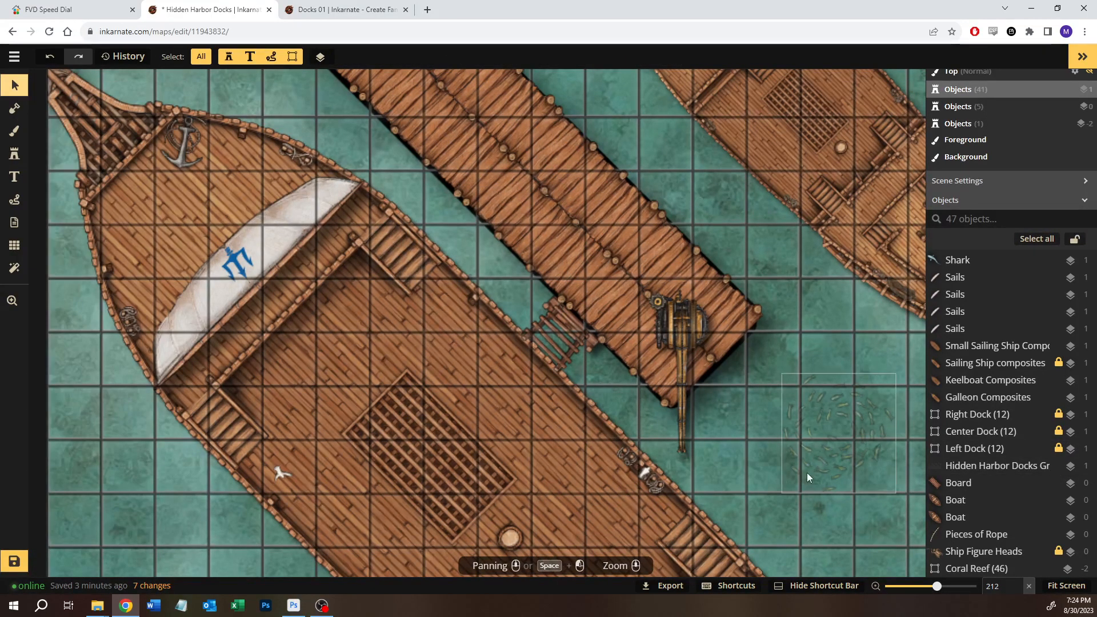
# - Set the unlocked grid overlay's opacity to 0 and delete the overlay from the map
pyautogui.scroll(-5, 807, 475)
pyautogui.moveTo(367, 527); pyautogui.dragTo(320, 303)
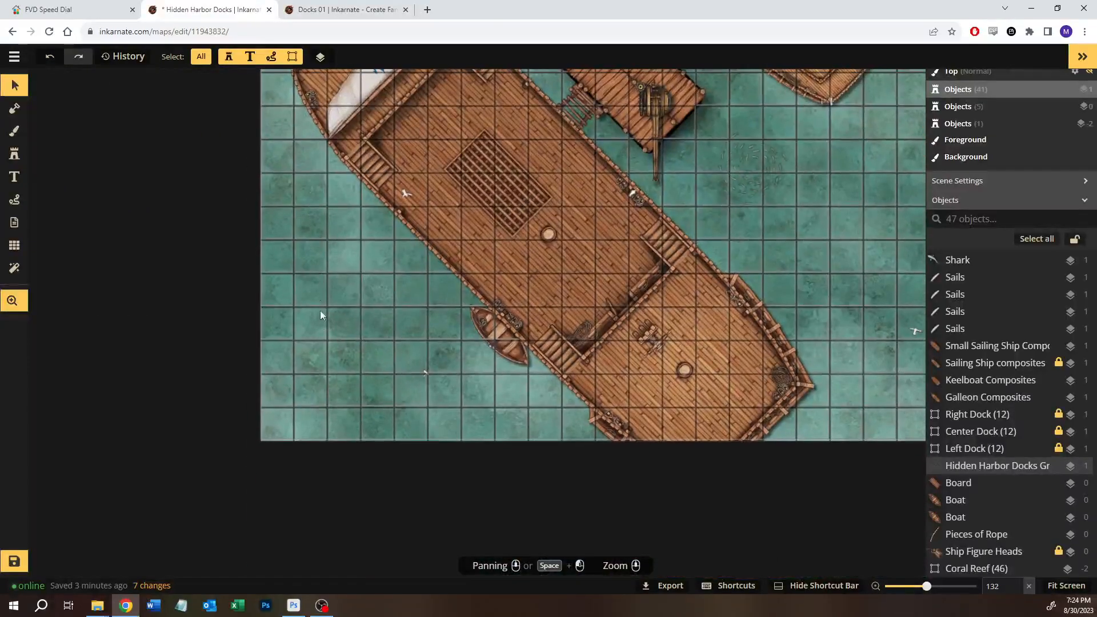
pyautogui.click(317, 344)
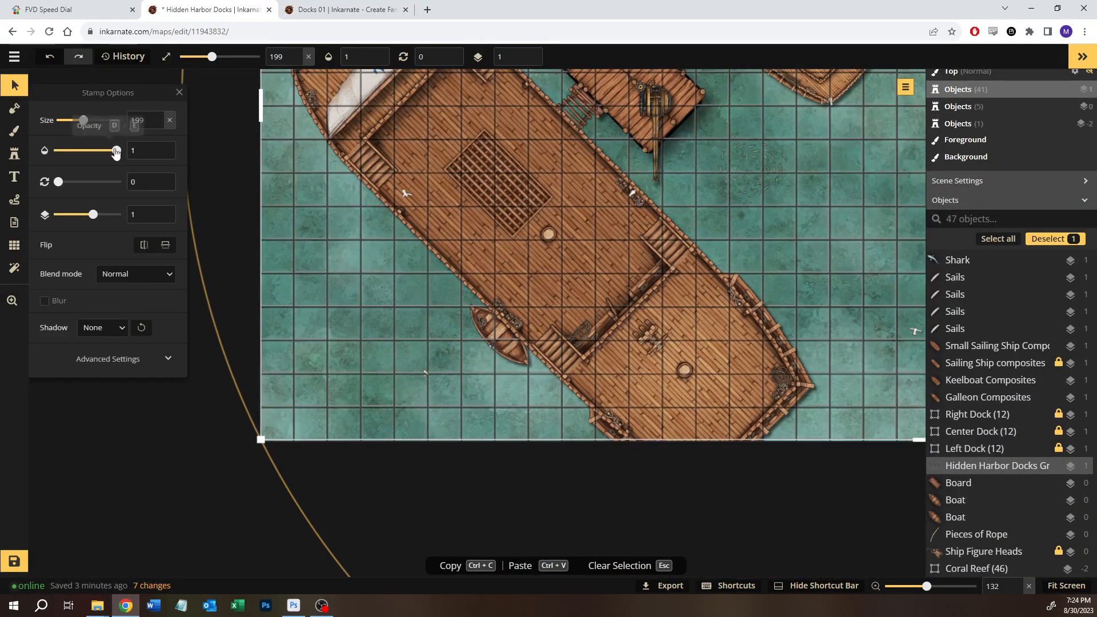
pyautogui.moveTo(116, 150); pyautogui.dragTo(20, 154)
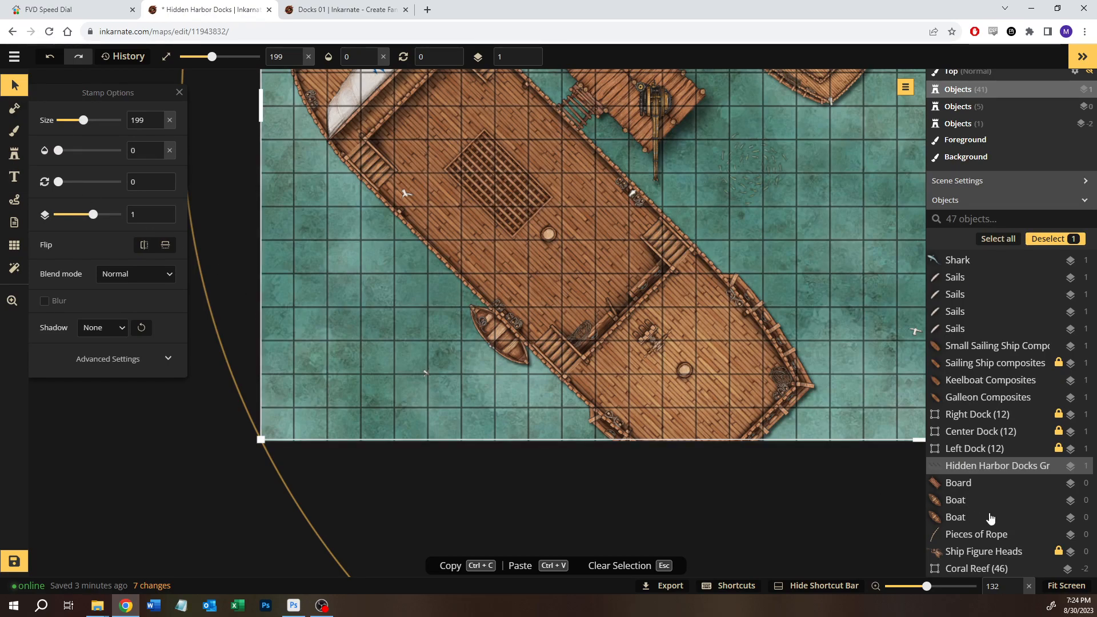
pyautogui.click(1059, 468)
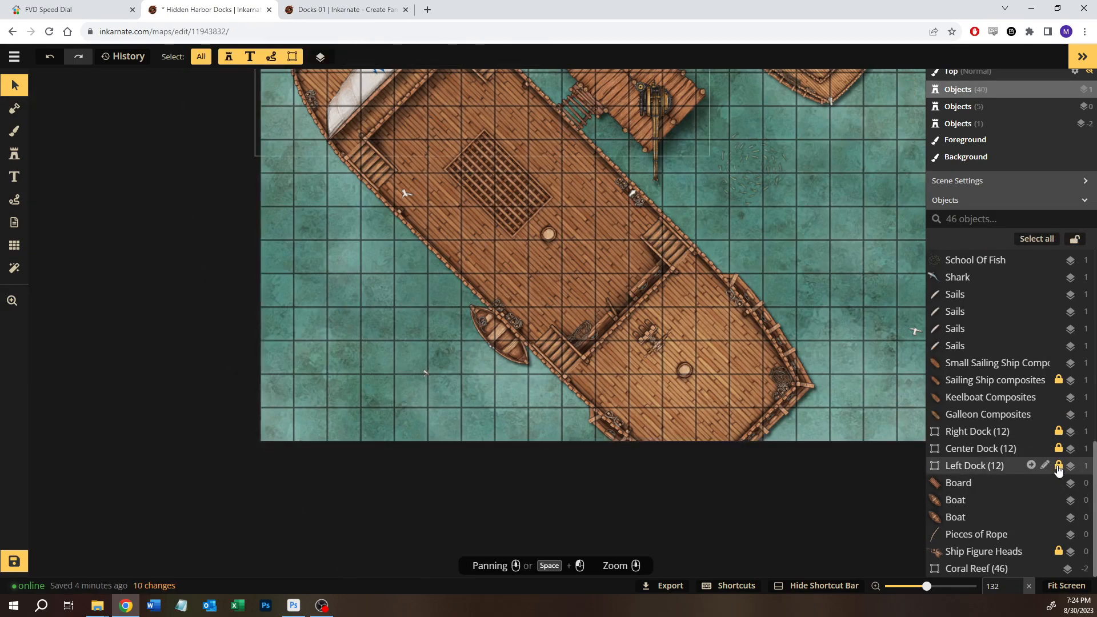
# - Raise the board beside the ladder to layer 1 and nudge it slightly toward the outer end of the dock
pyautogui.moveTo(816, 163); pyautogui.dragTo(821, 357)
pyautogui.scroll(2, 664, 299)
pyautogui.scroll(7, 607, 296)
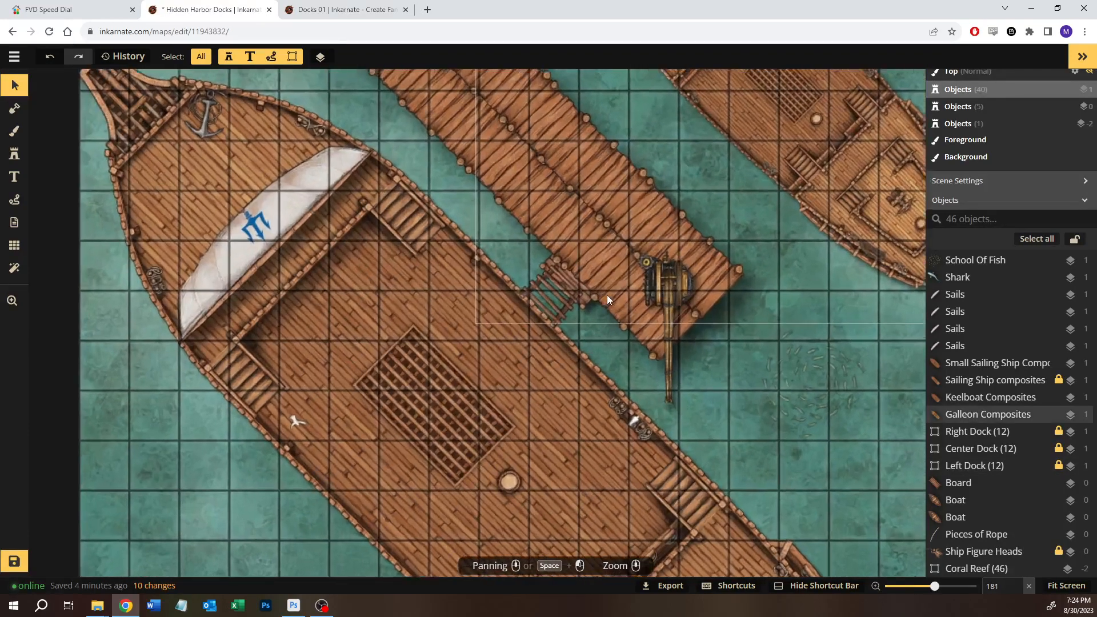
pyautogui.scroll(2, 595, 294)
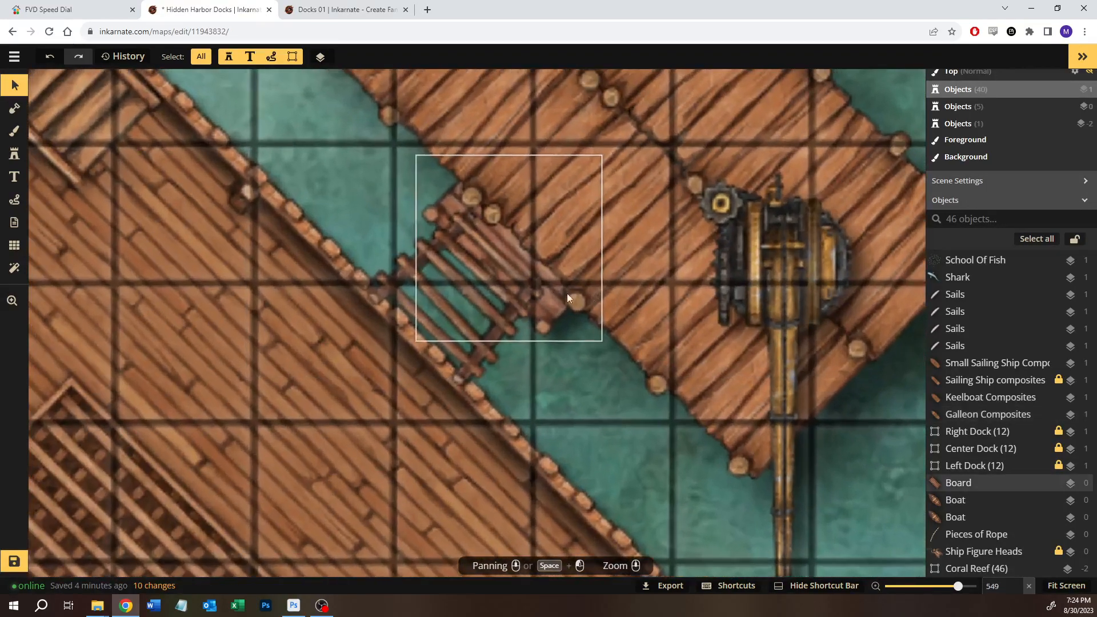
pyautogui.click(532, 253)
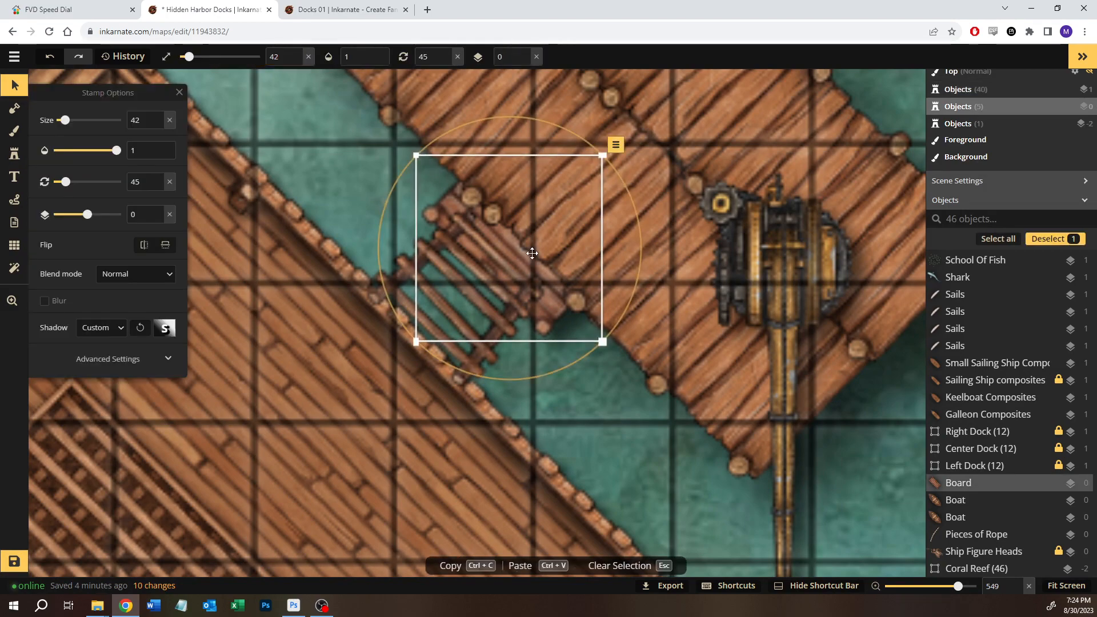
pyautogui.press('pageup')
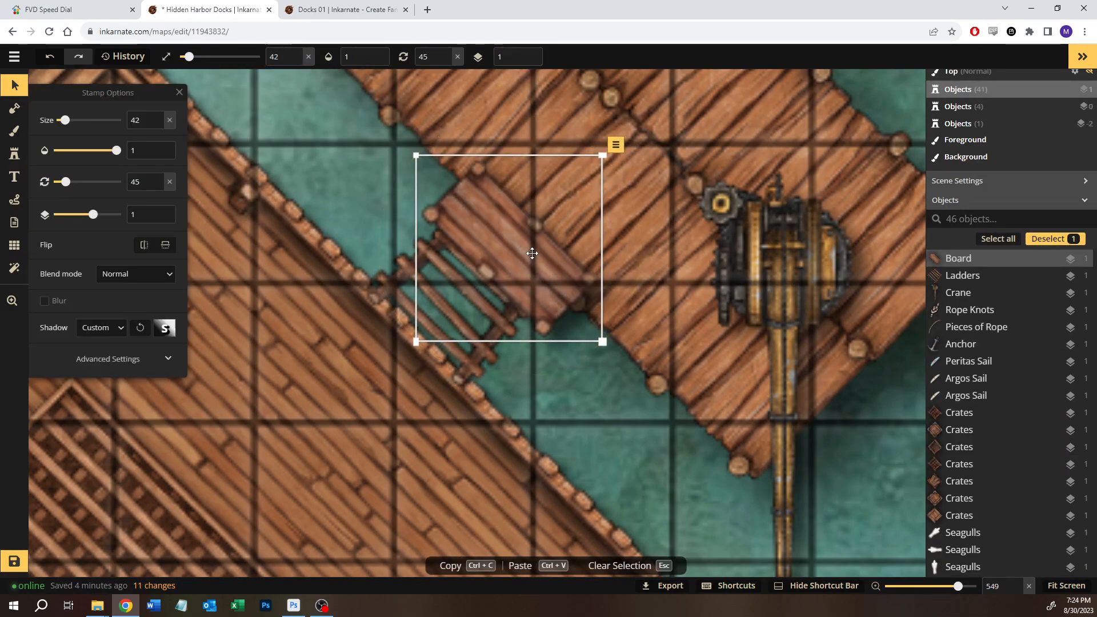
pyautogui.moveTo(534, 255); pyautogui.dragTo(539, 262)
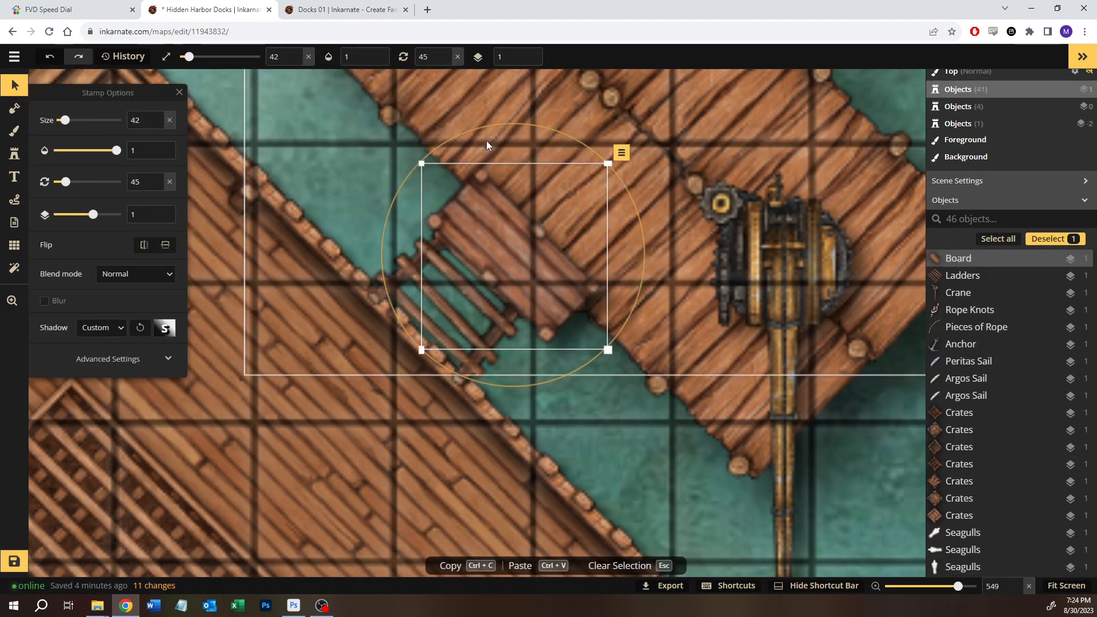
# - Rotate the board to 135 degrees, put a duplicate alongside it at the dock edge, and move the duplicate to layer 0
pyautogui.moveTo(494, 127); pyautogui.dragTo(646, 252)
pyautogui.moveTo(527, 254); pyautogui.dragTo(491, 196)
pyautogui.hotkey('ctrl', 'c')
pyautogui.hotkey('ctrl', 'v')
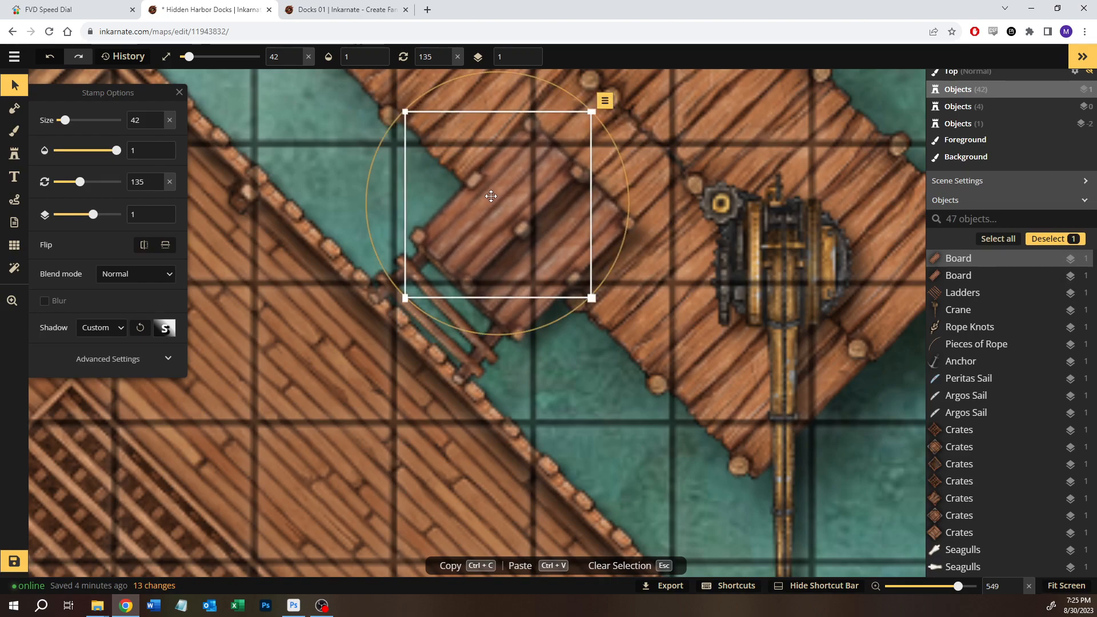
pyautogui.press('pagedown')
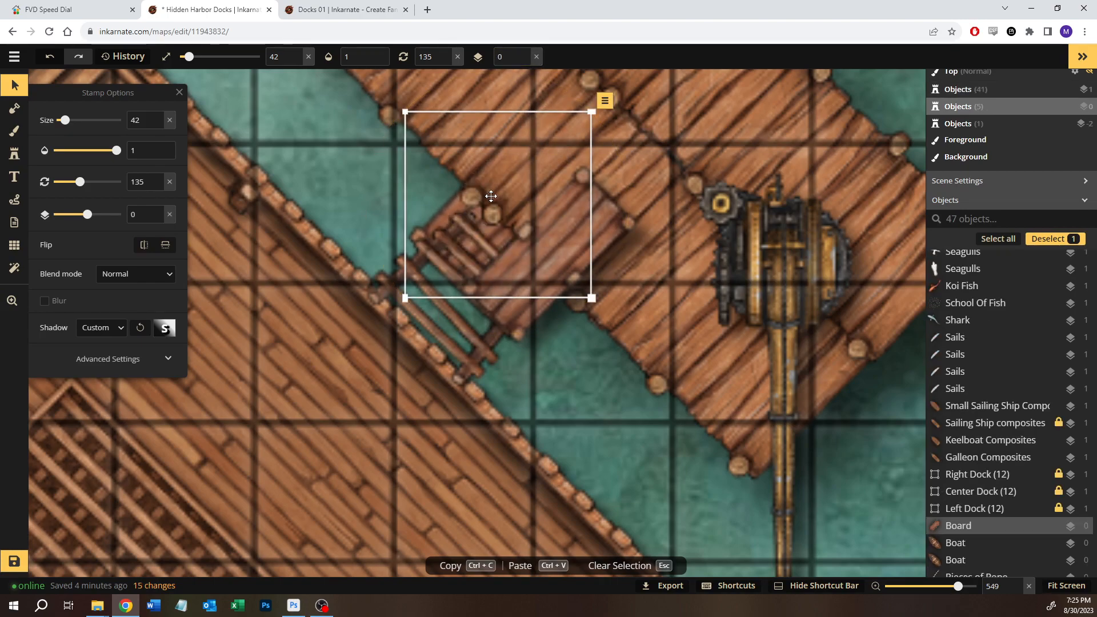
# - Shift the duplicate board farther onto the dock beside the crane and raise it to layer 2
pyautogui.press('pageup')
pyautogui.click(593, 237)
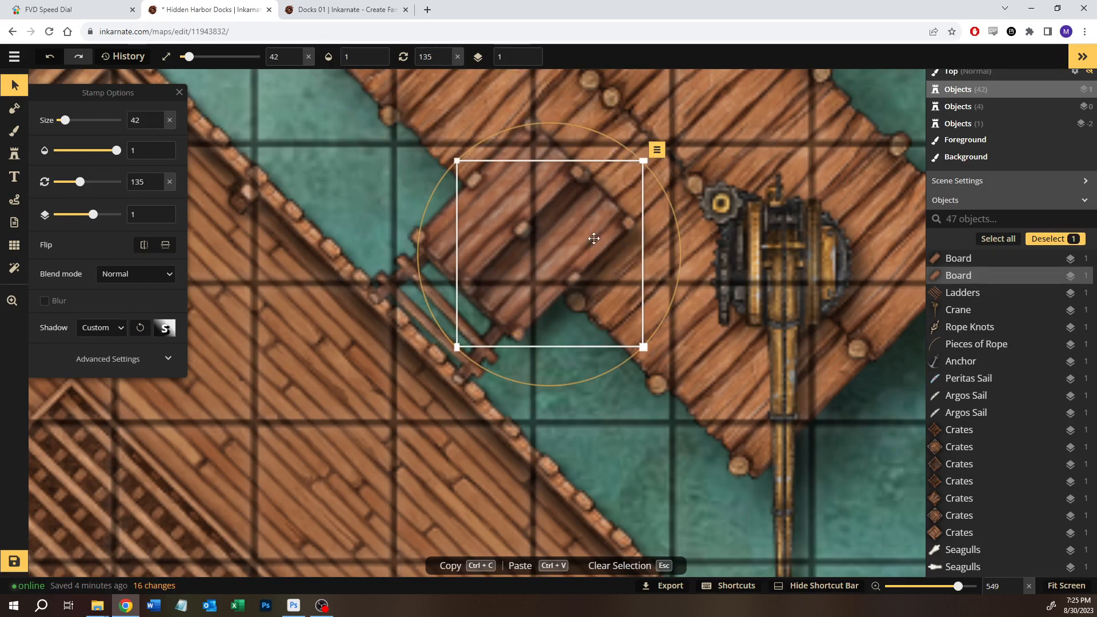
pyautogui.press('pageup')
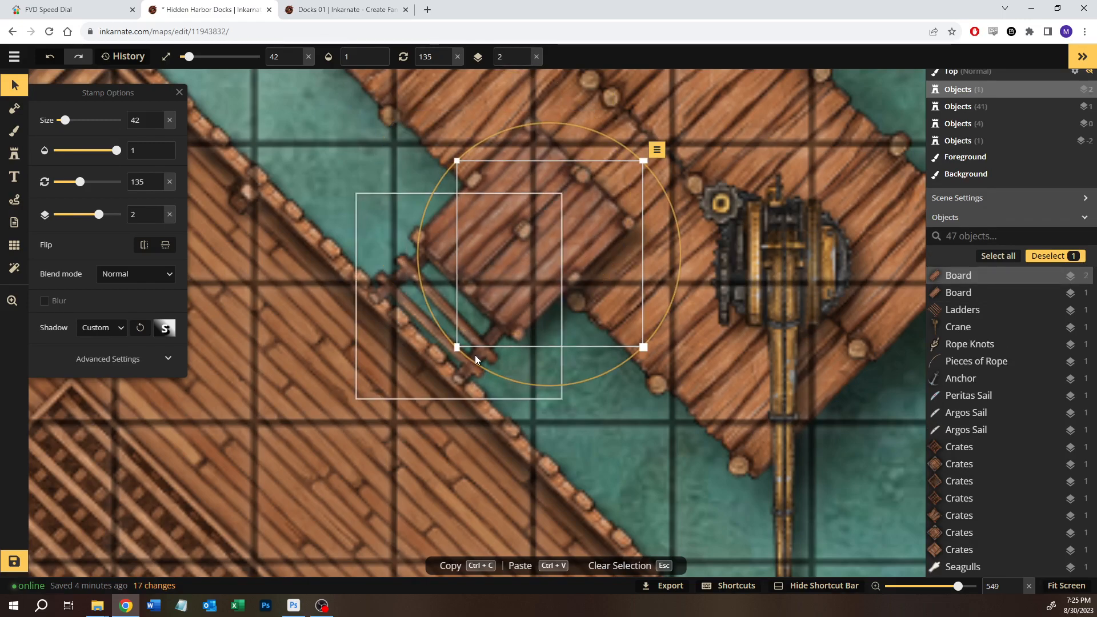
# - Raise the gangway ladder to layer 3 so it lies over both boards, and clear the selection
pyautogui.click(401, 278)
pyautogui.press('pageup')
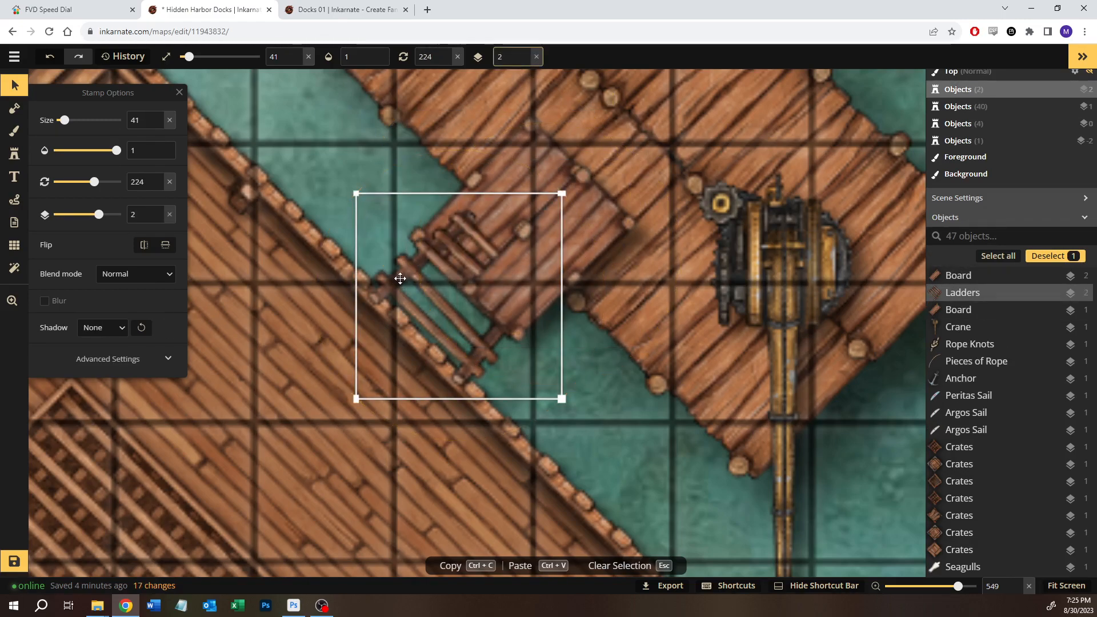
pyautogui.press('pageup')
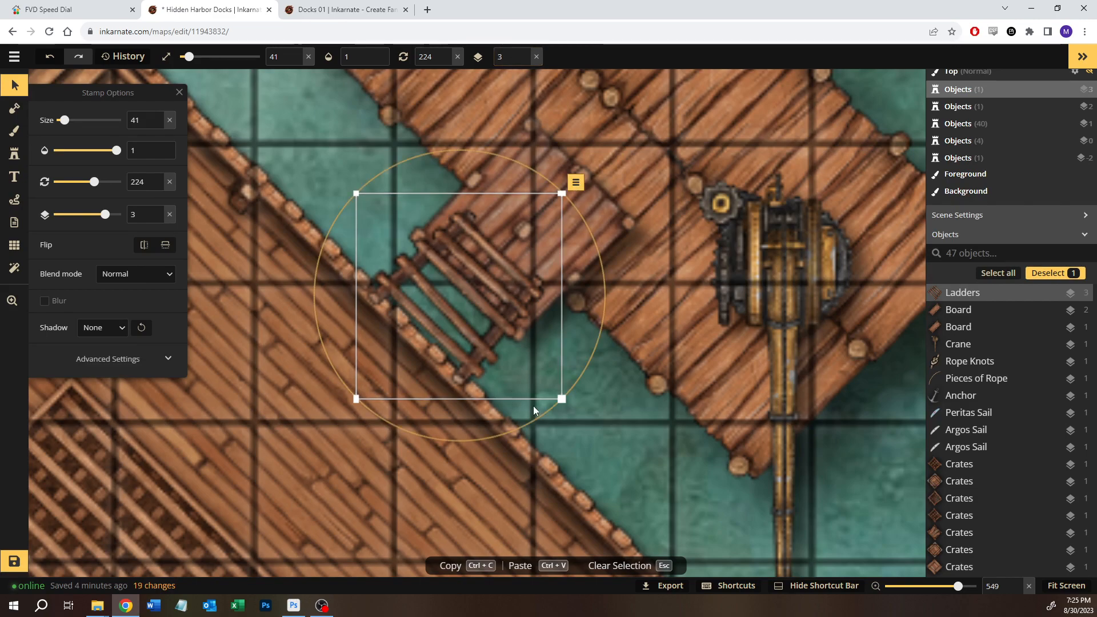
pyautogui.click(590, 420)
pyautogui.scroll(-4, 509, 403)
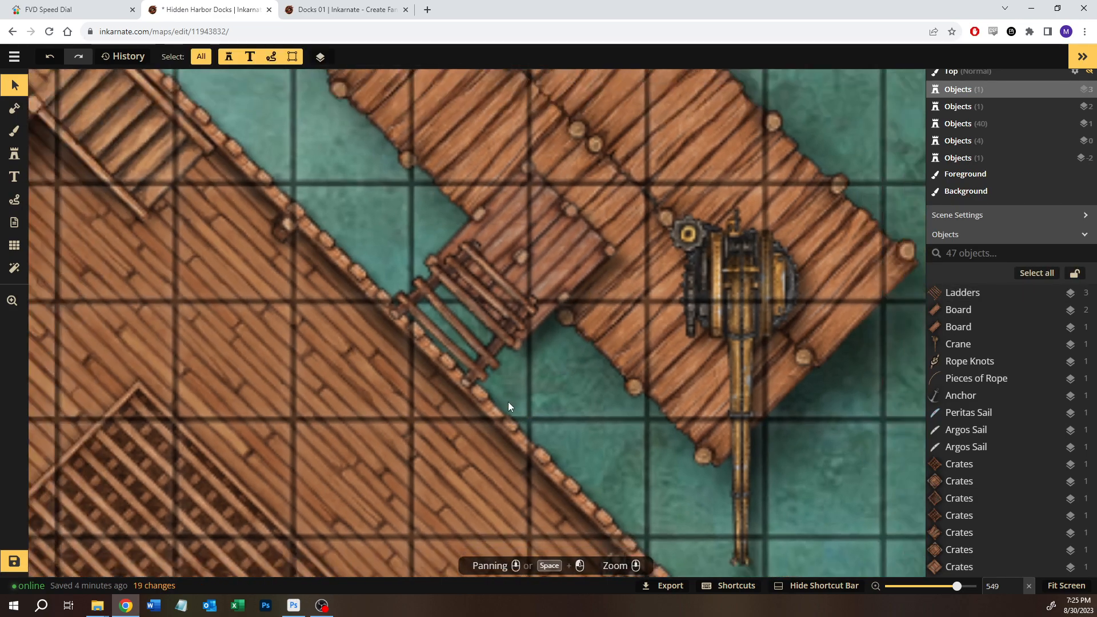
# - Save the harbor map and examine the gangways, crane and ship decks on the Docks 01 reference map
pyautogui.scroll(-7, 499, 396)
pyautogui.moveTo(667, 400); pyautogui.dragTo(551, 367)
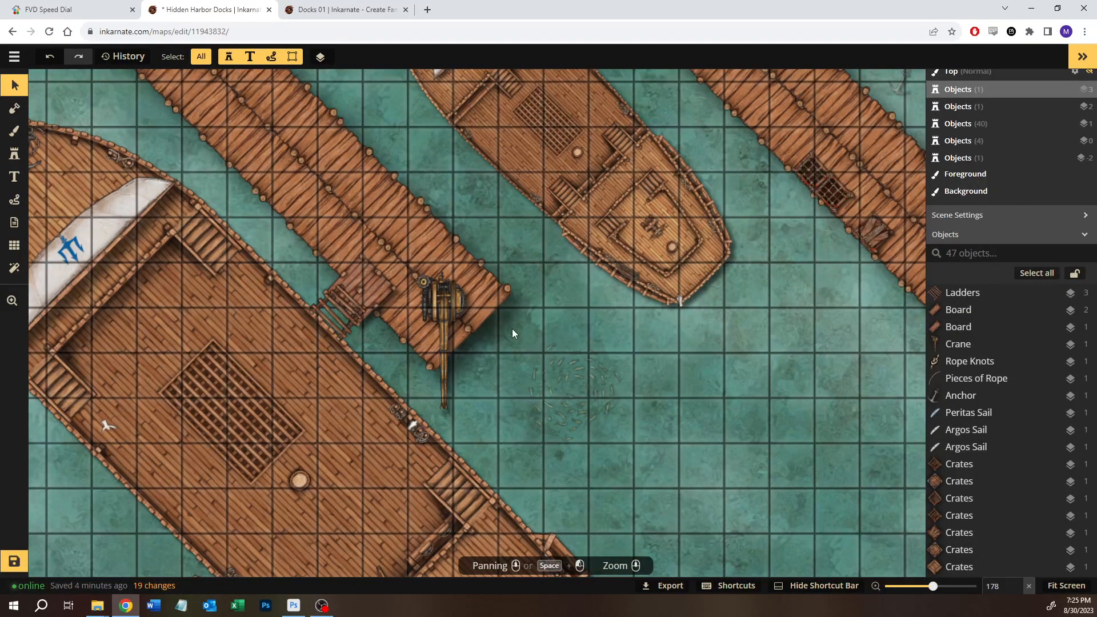
pyautogui.press('space')
pyautogui.moveTo(549, 306); pyautogui.dragTo(588, 350)
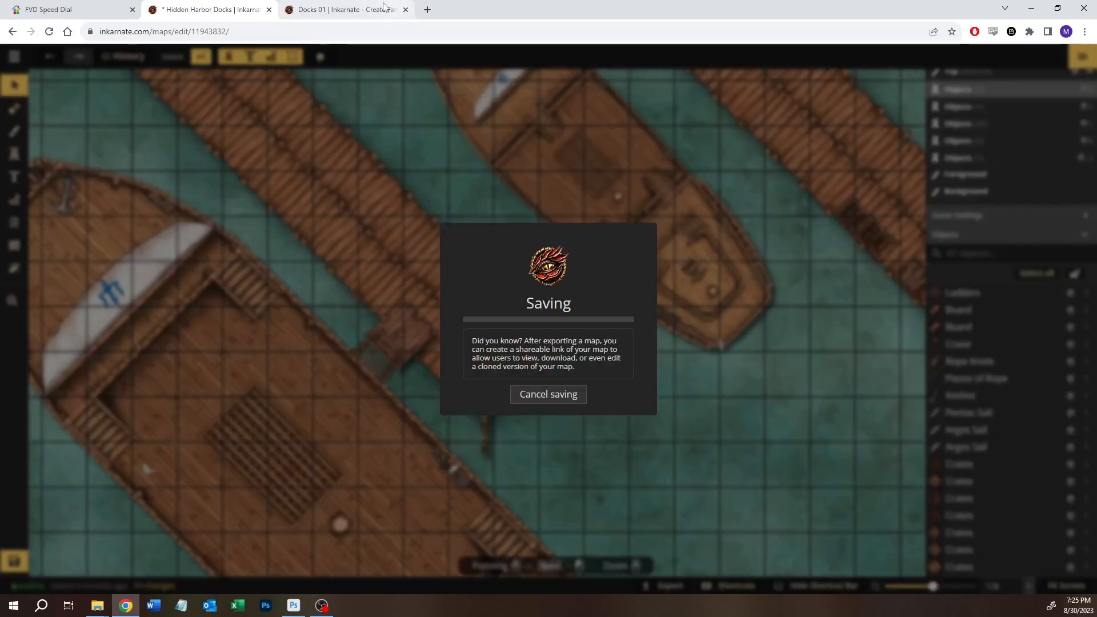
pyautogui.click(407, 5)
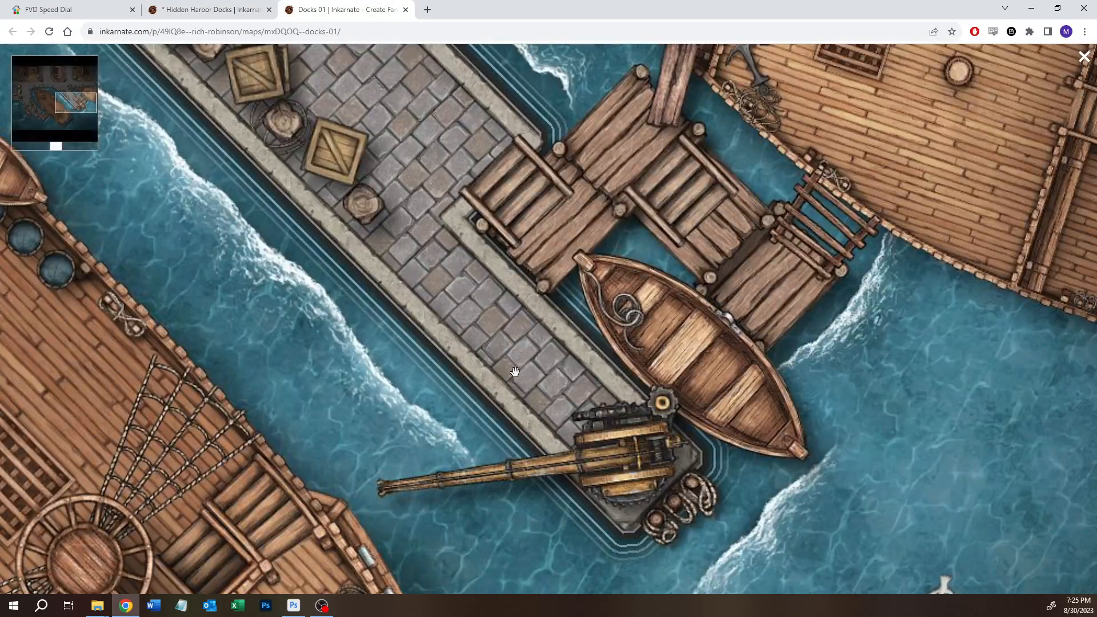
pyautogui.scroll(-3, 518, 343)
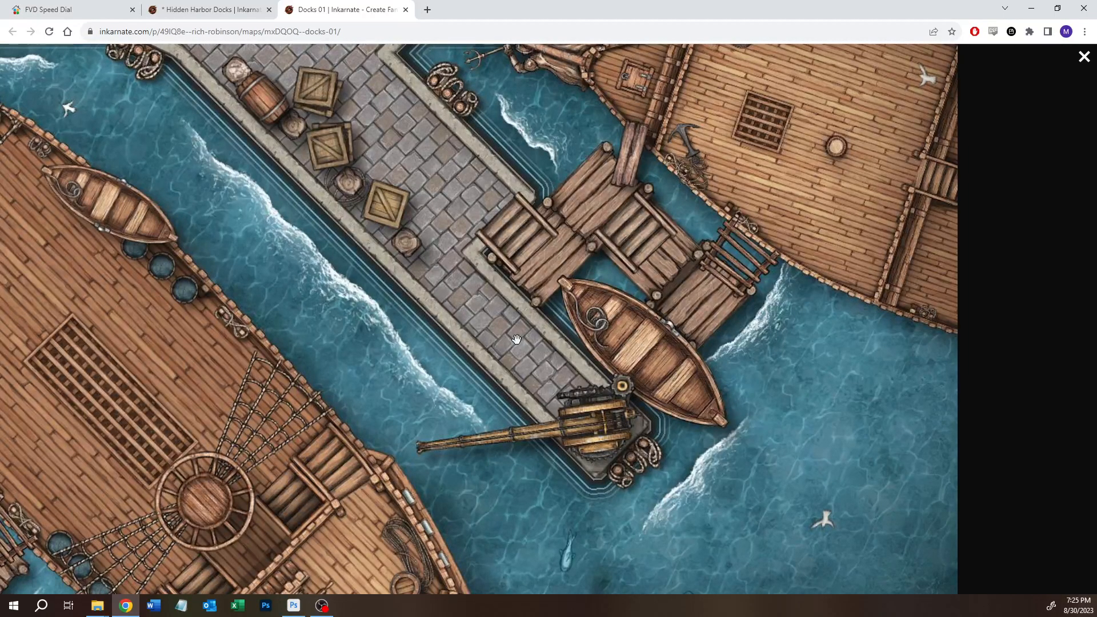
pyautogui.scroll(-2, 517, 340)
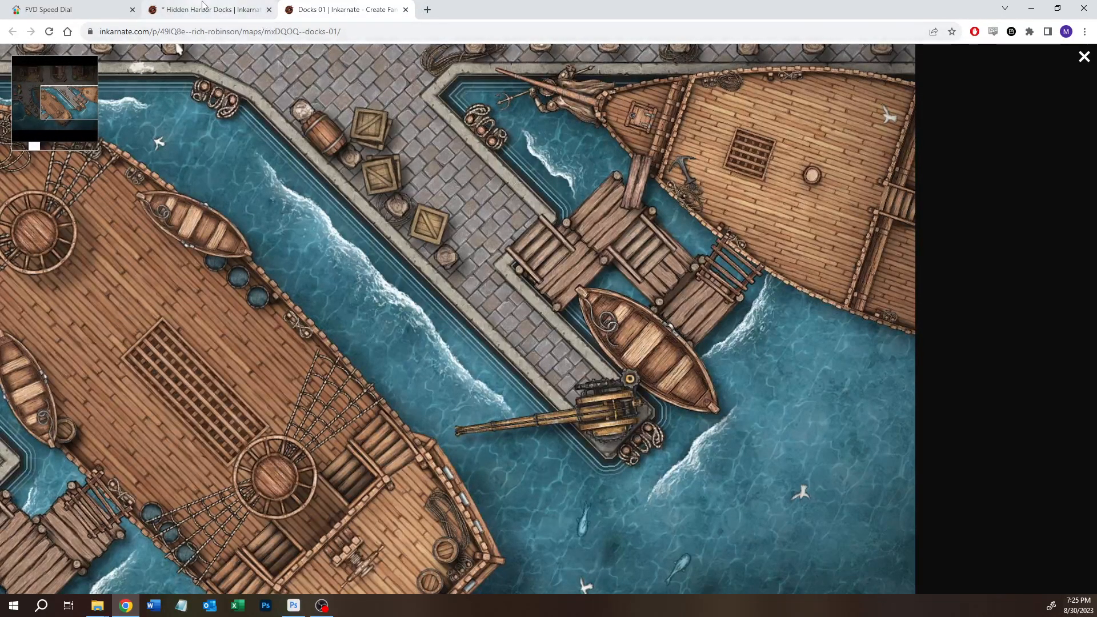
pyautogui.click(246, 9)
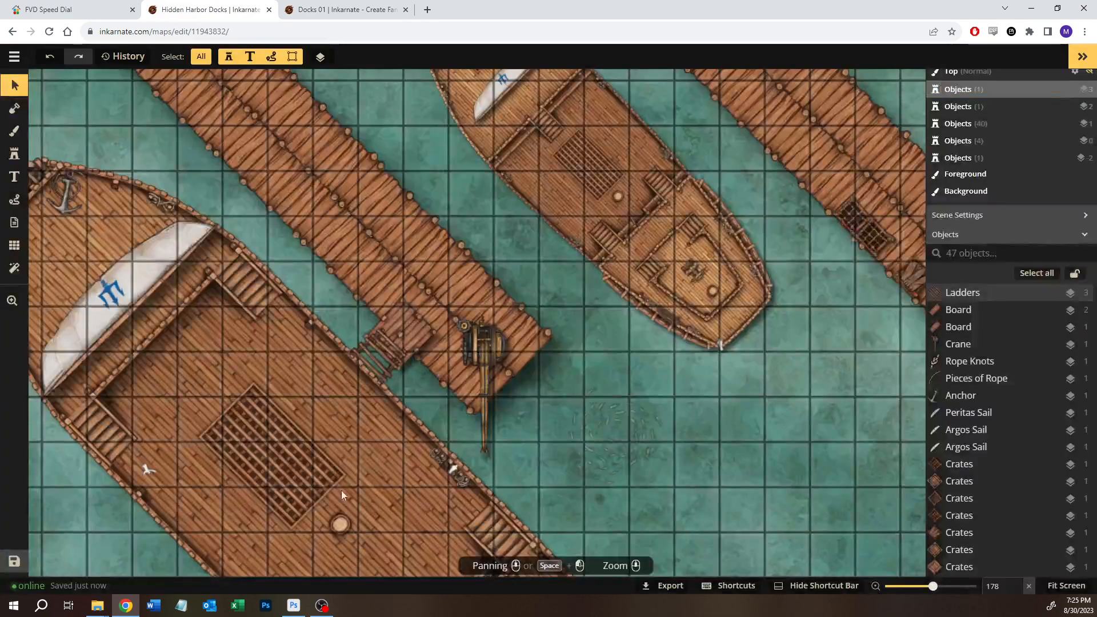
# - Find the Ship's Crows Nest stamp by searching the catalog for "crow" and place it over the large ship's mast at size 41
pyautogui.press('space')
pyautogui.moveTo(371, 333); pyautogui.dragTo(642, 252)
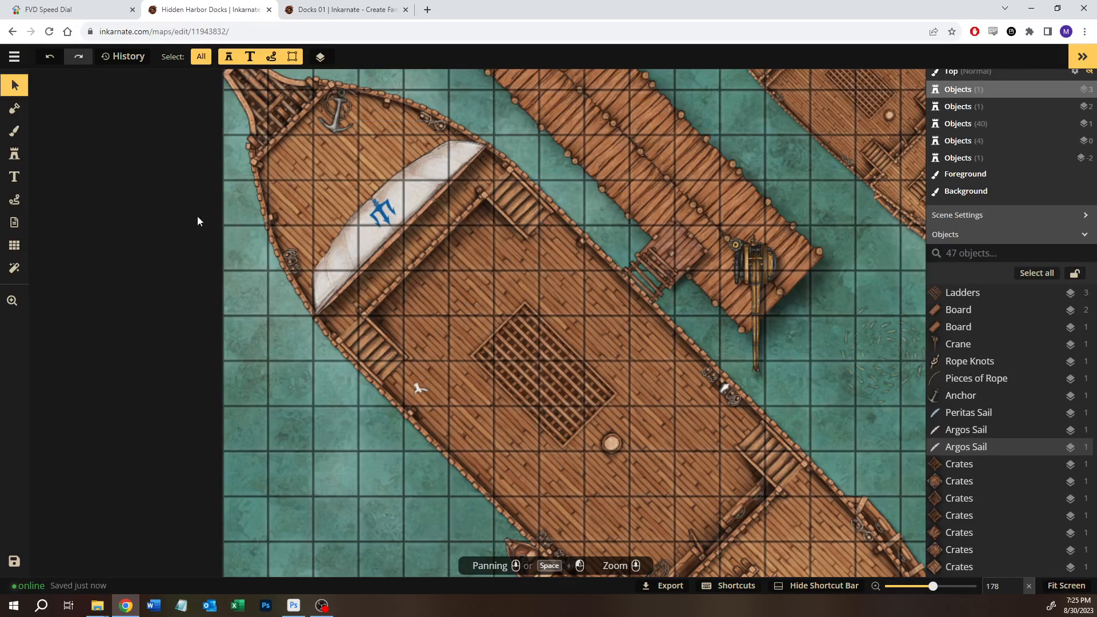
pyautogui.click(14, 155)
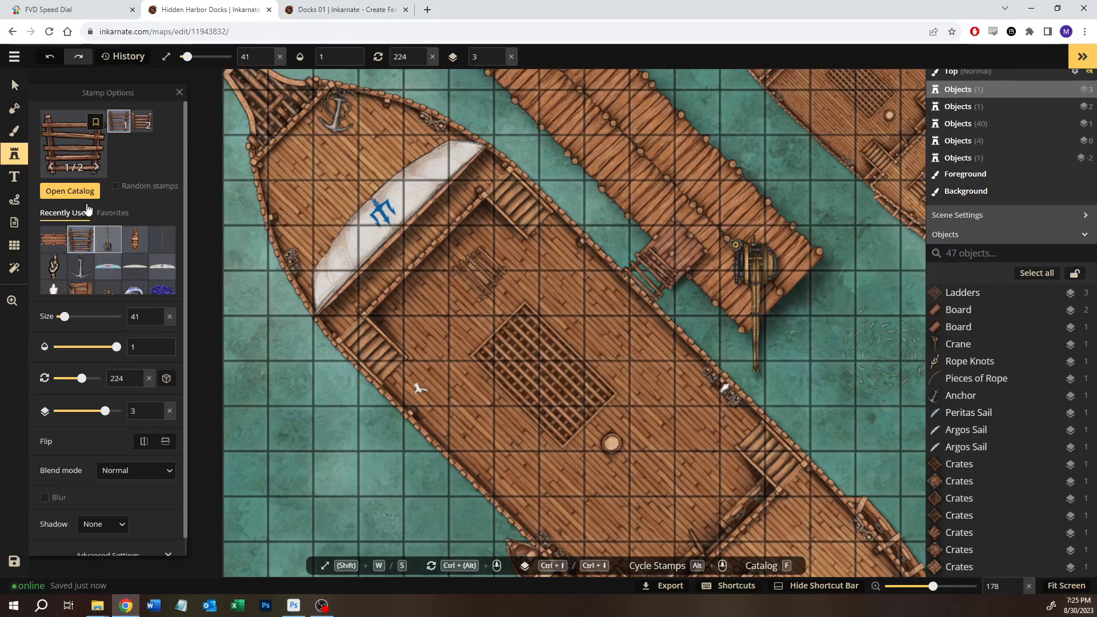
pyautogui.click(69, 191)
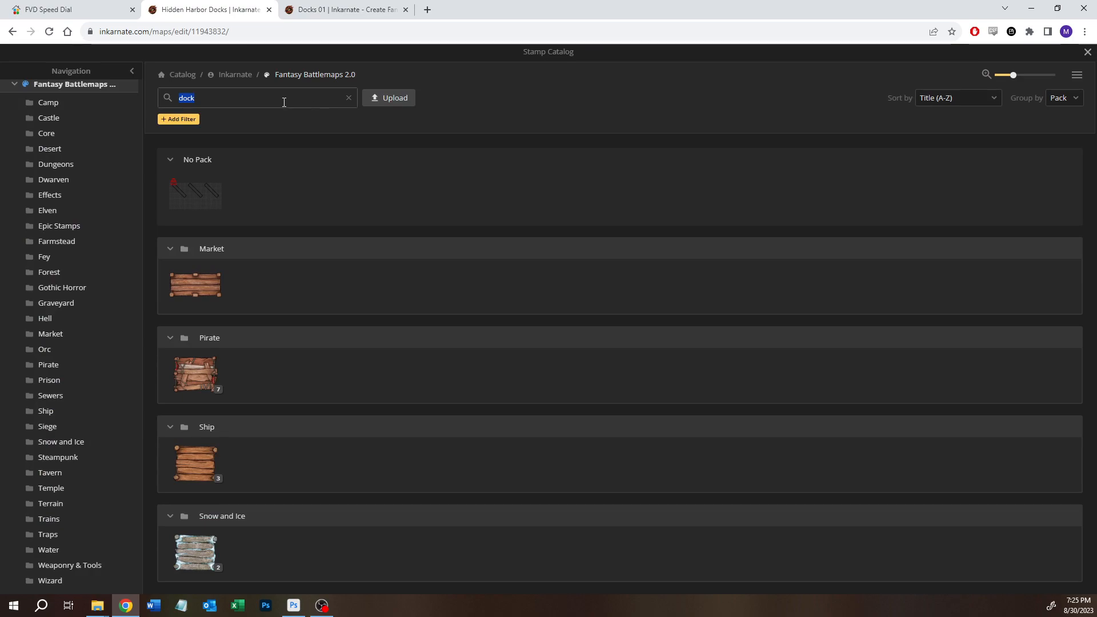
pyautogui.click(284, 102)
pyautogui.write('crow')
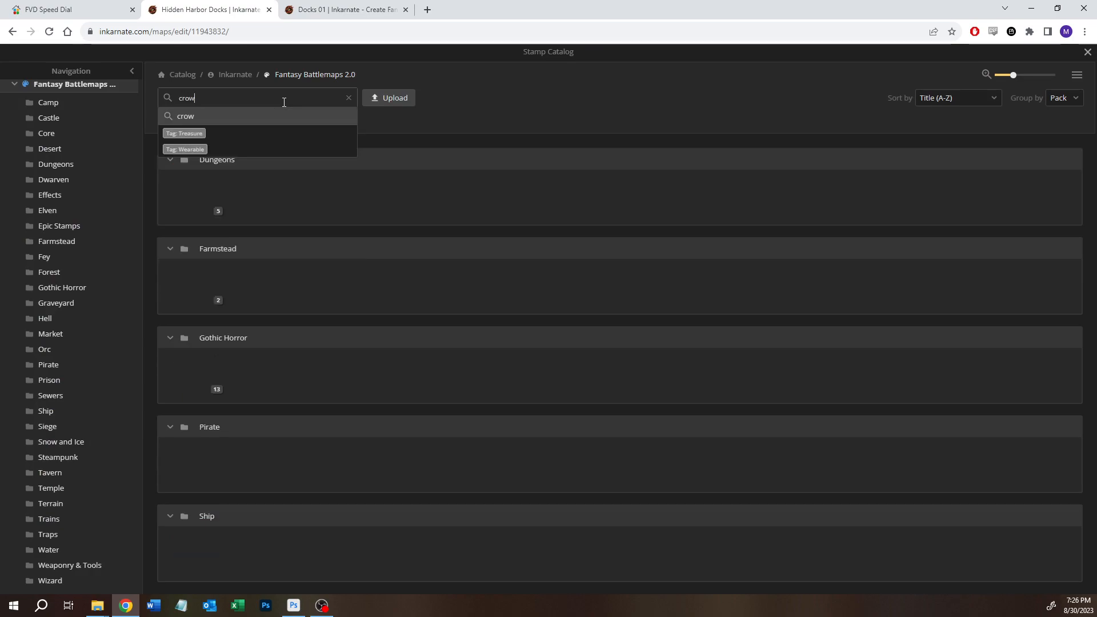
pyautogui.click(195, 550)
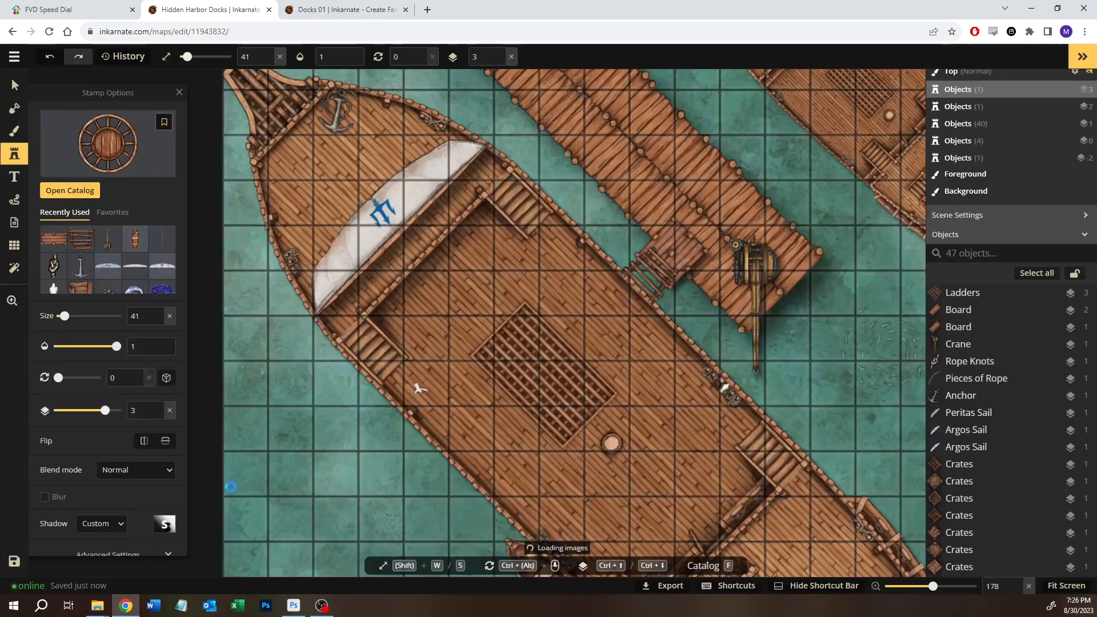
pyautogui.click(611, 443)
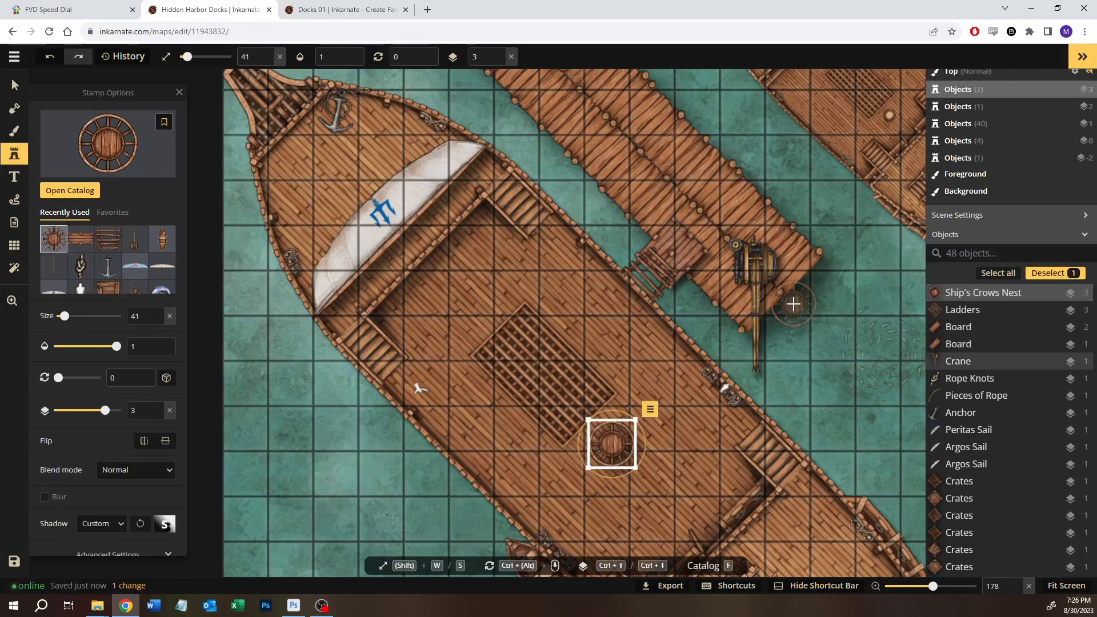
# - Try the crow's nest on layer 2 and put it back on layer 3
pyautogui.hotkey('ctrl', 'Down')
pyautogui.hotkey('ctrl', 'Down')
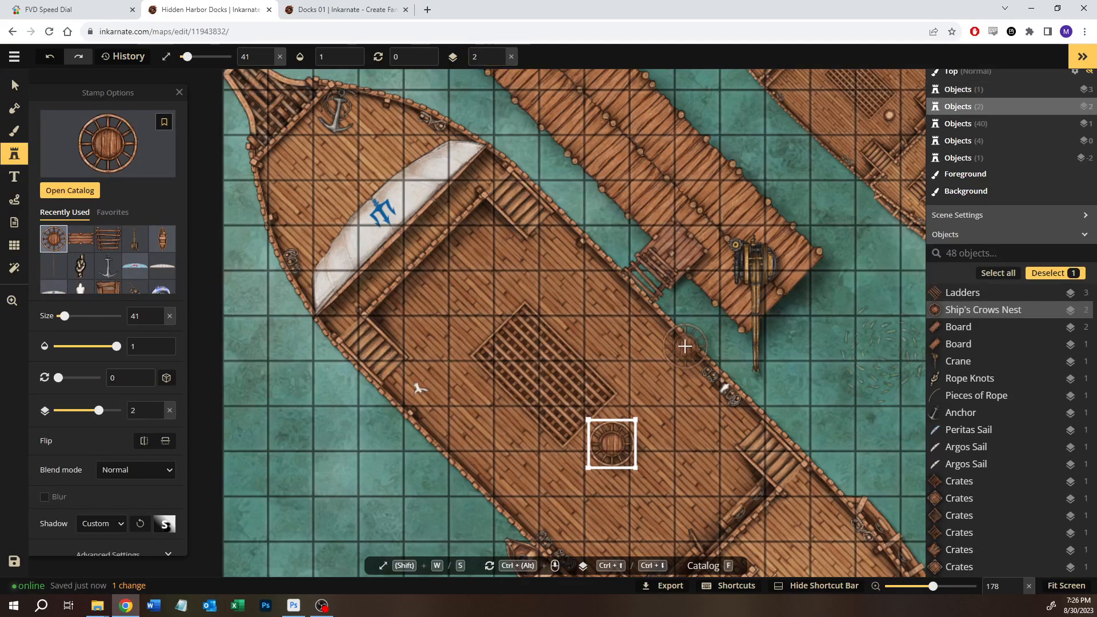
pyautogui.hotkey('ctrl', 'Up')
pyautogui.hotkey('ctrl', 'Up')
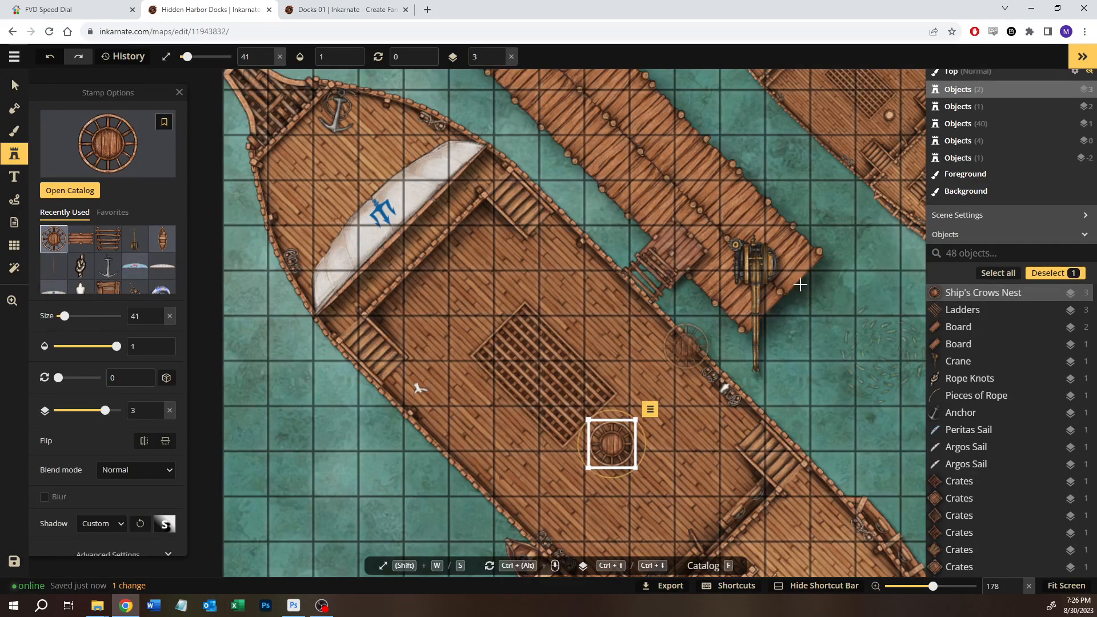
# - Check the mast ropes on the Docks 01 reference map and search the stamp catalog for "rigging"
pyautogui.click(345, 10)
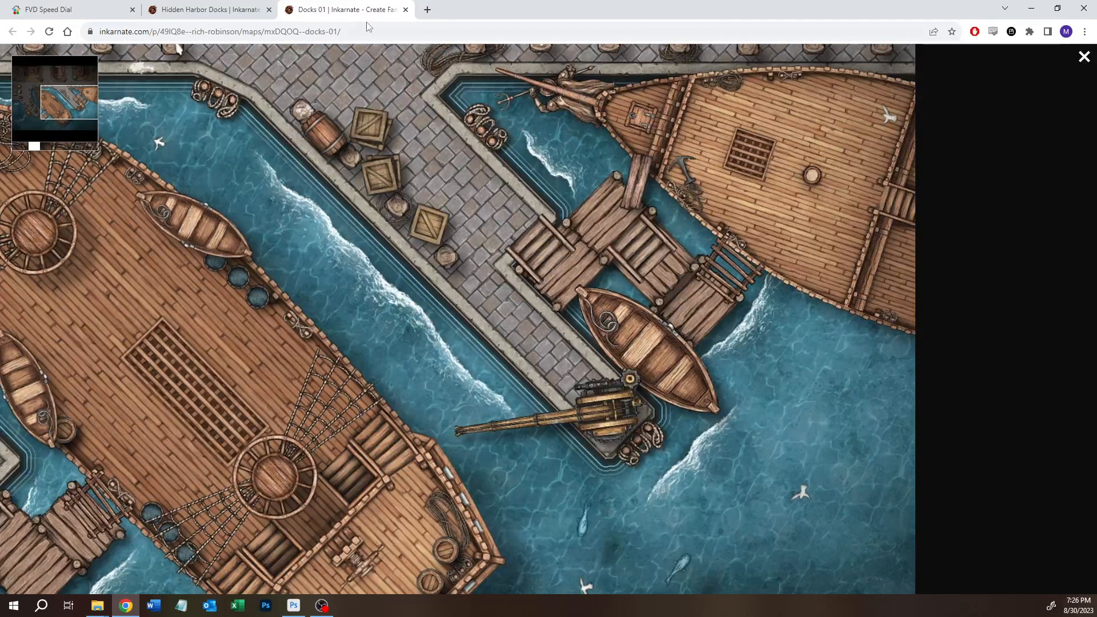
pyautogui.click(165, 5)
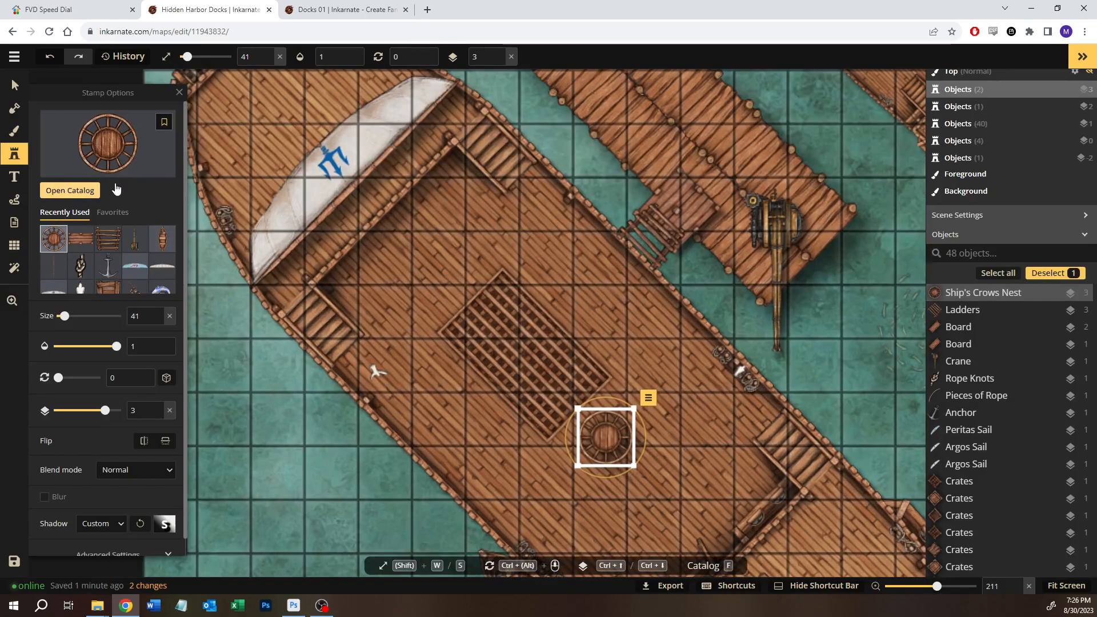
pyautogui.click(90, 190)
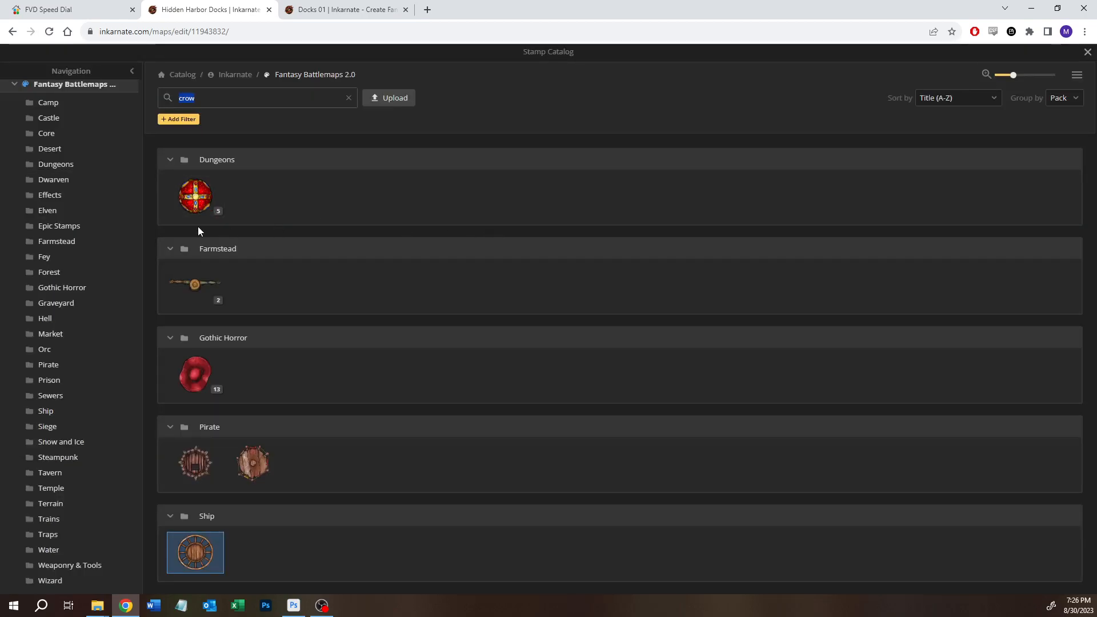
pyautogui.click(201, 106)
pyautogui.write('riging')
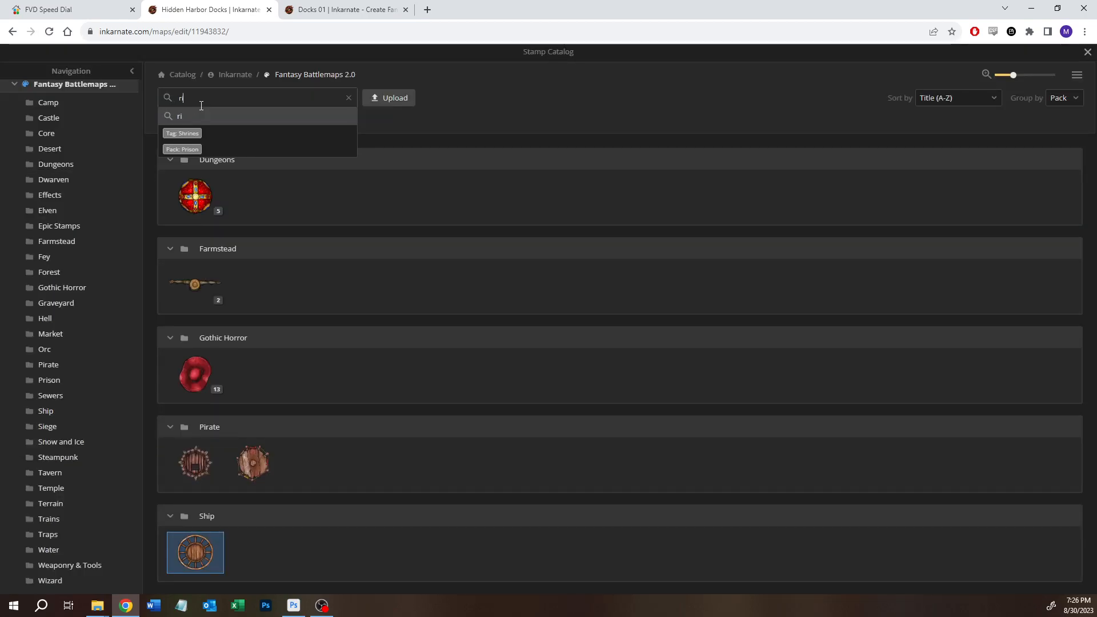
pyautogui.write('gging')
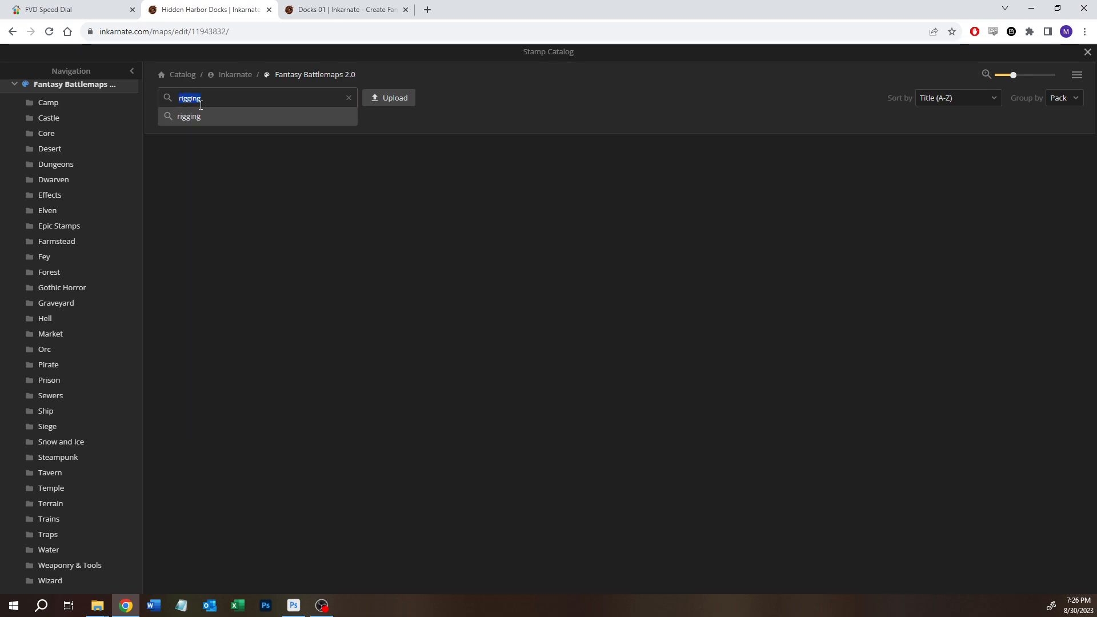
pyautogui.press('Return')
# - Pick the triangular rope net from the Ship category with the search cleared, and choose its second variant
pyautogui.click(50, 412)
pyautogui.click(350, 103)
pyautogui.click(349, 99)
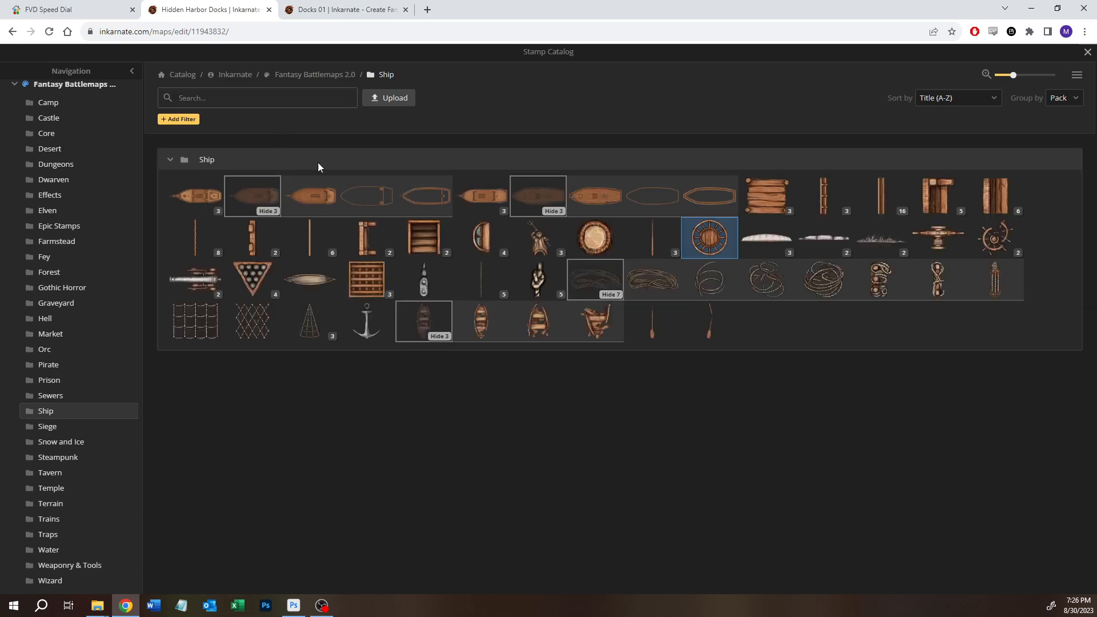
pyautogui.click(310, 326)
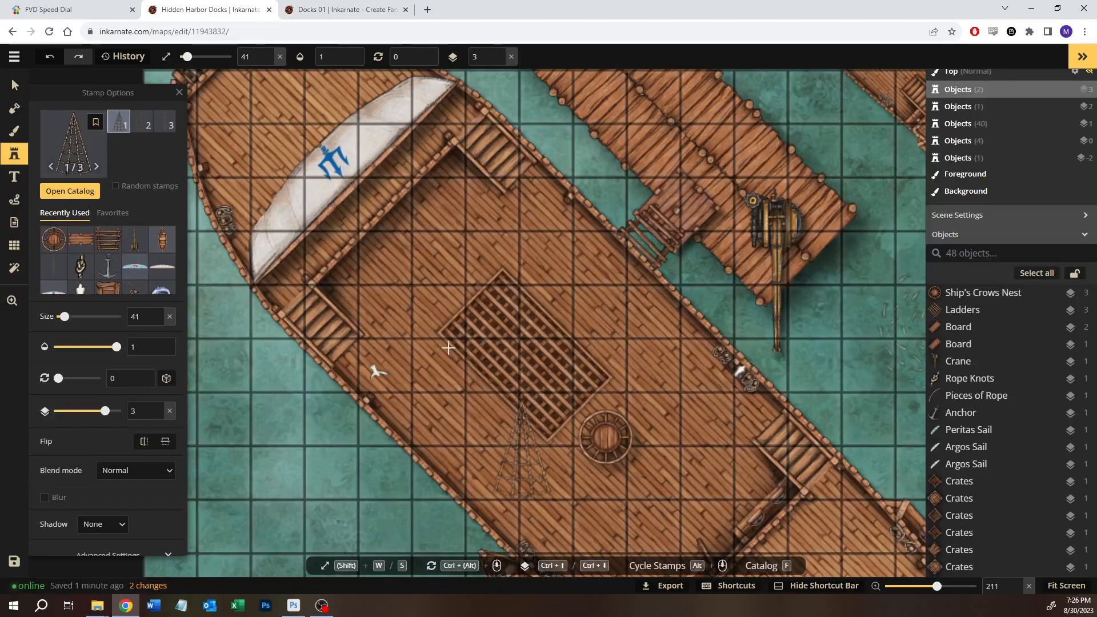
pyautogui.click(94, 165)
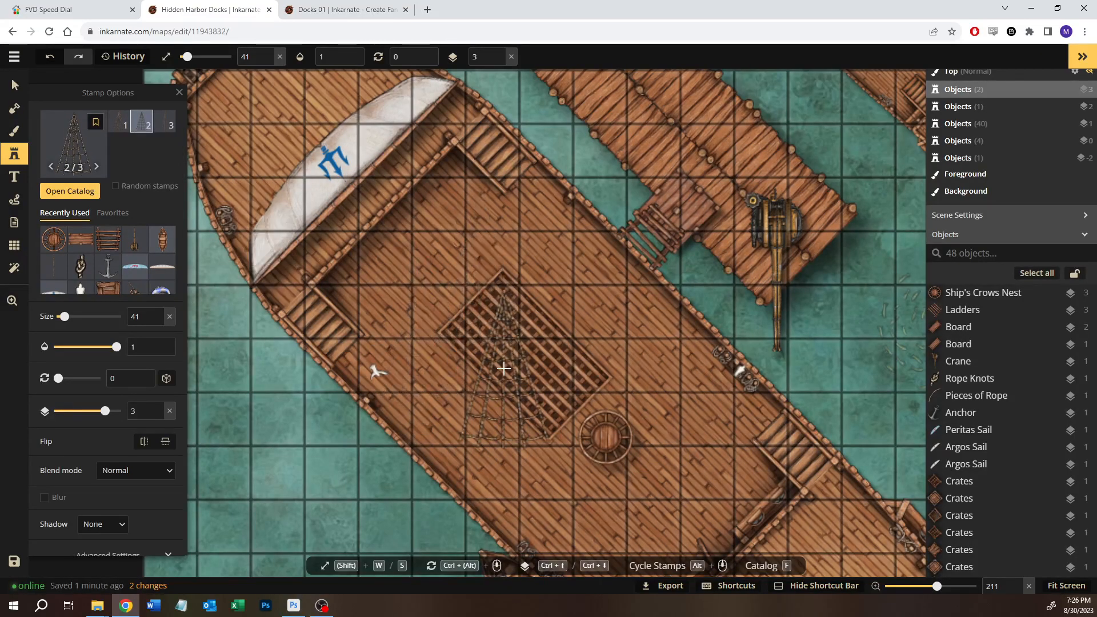
pyautogui.scroll(-3, 548, 440)
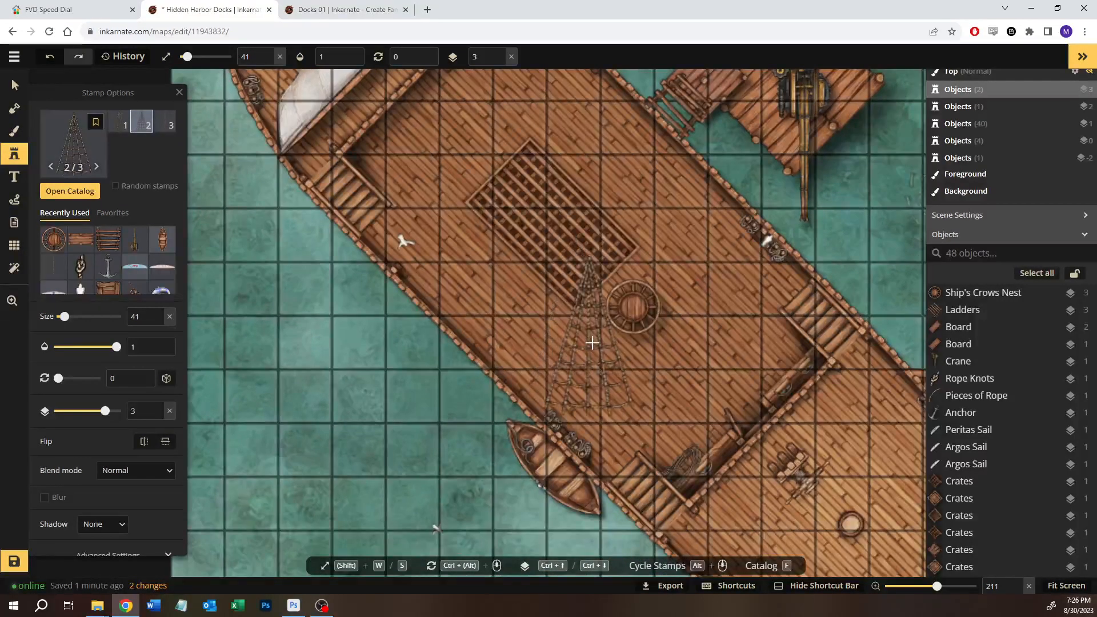
# - Place all three triangular net variants side by side next to the large ship, comparing them with the Docks 01 reference rigging
pyautogui.click(336, 8)
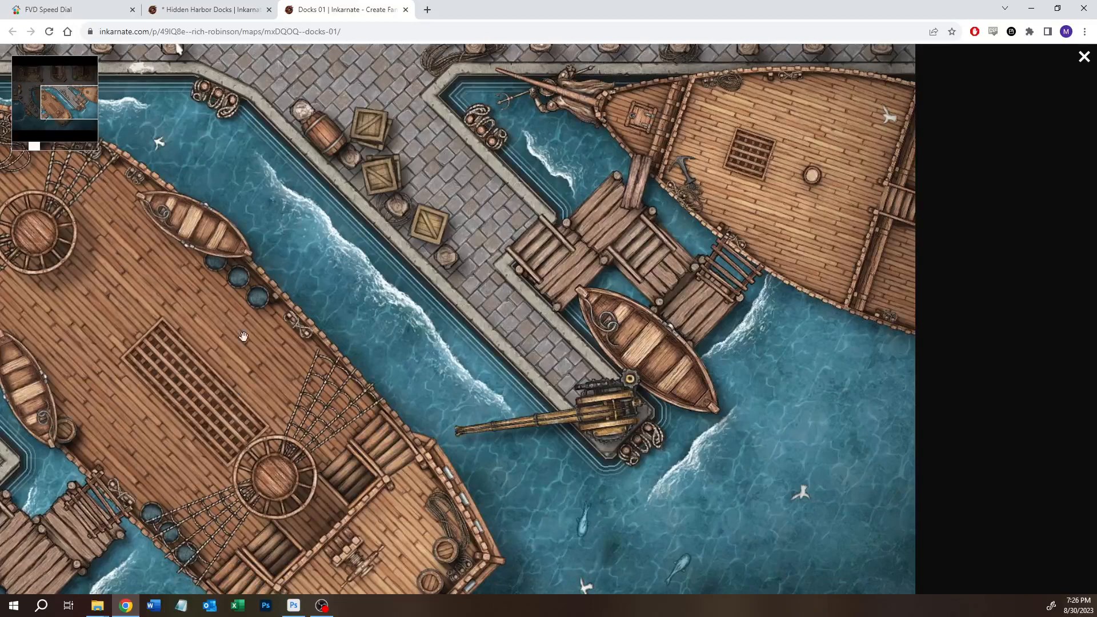
pyautogui.click(217, 10)
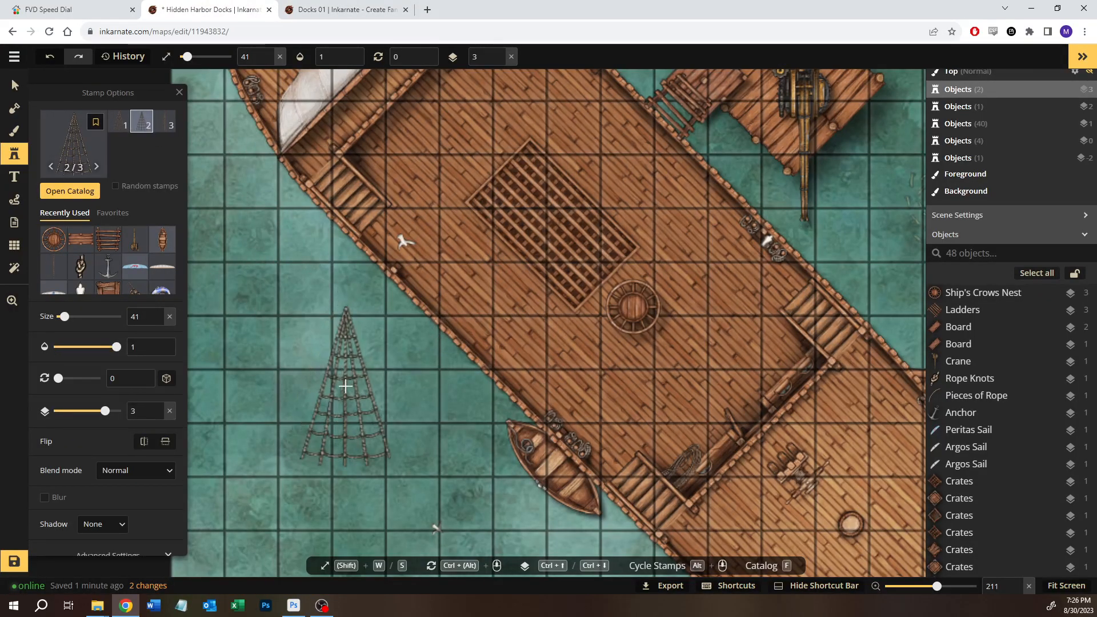
pyautogui.click(345, 387)
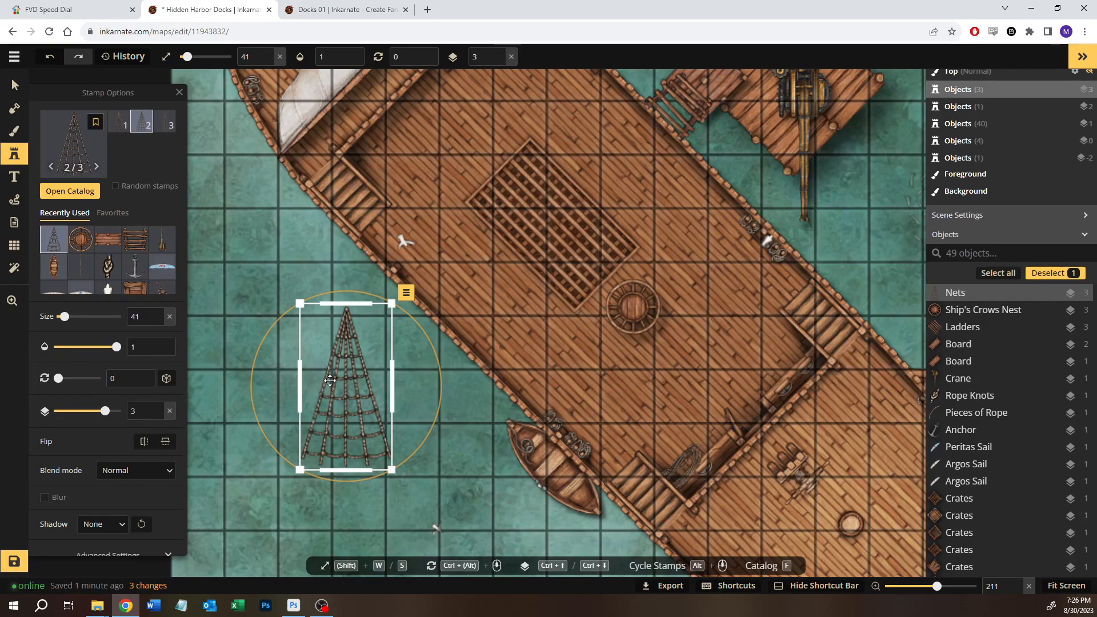
pyautogui.click(115, 121)
pyautogui.click(234, 358)
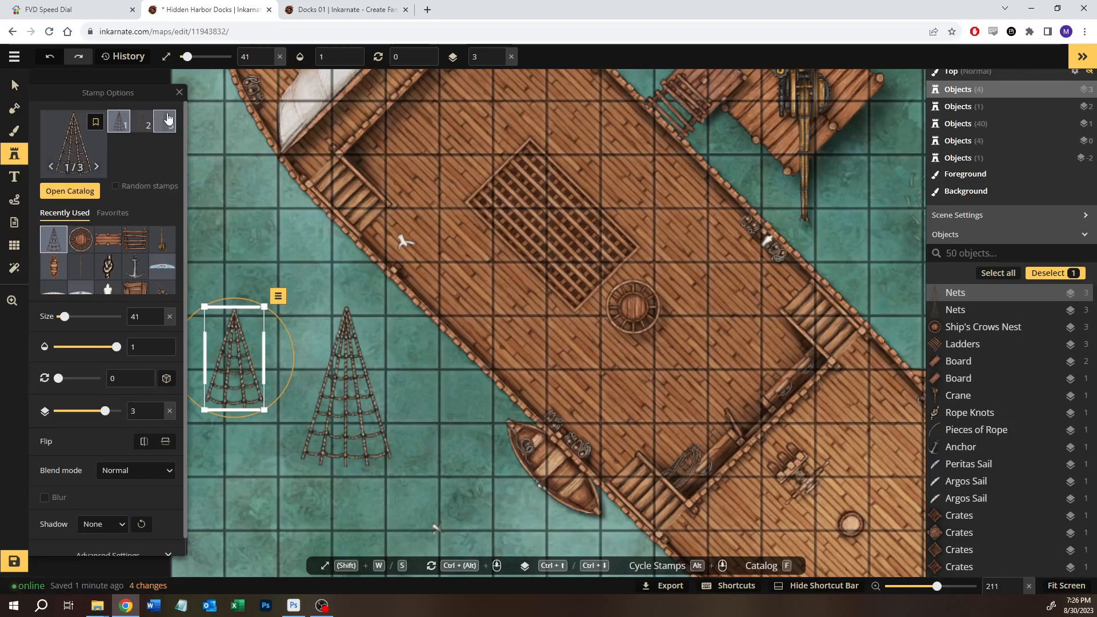
pyautogui.click(165, 118)
pyautogui.click(439, 399)
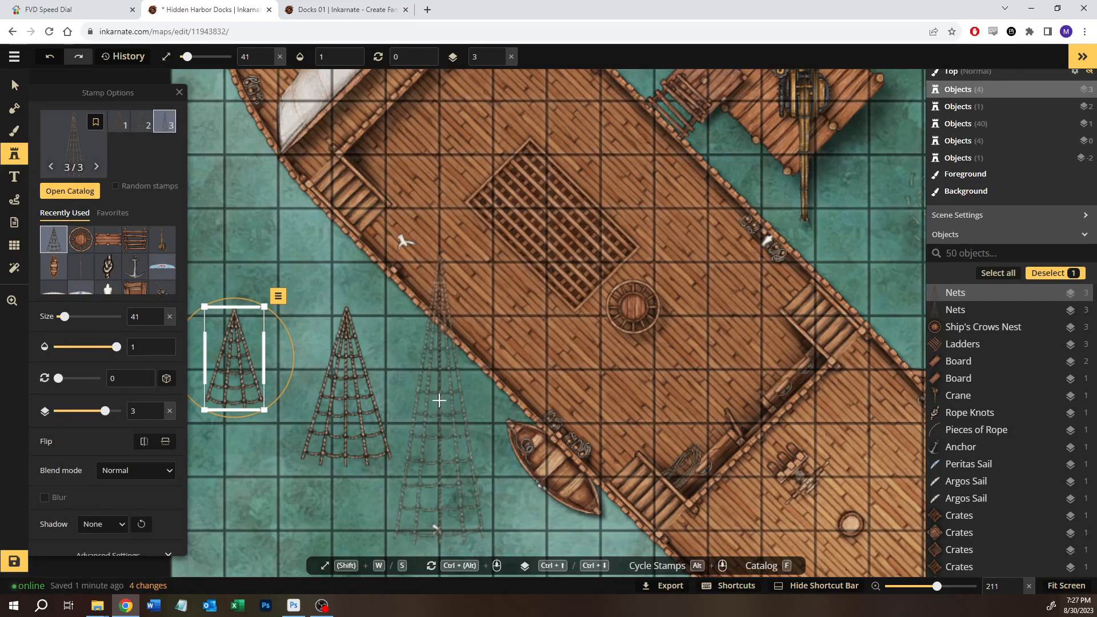
pyautogui.click(315, 8)
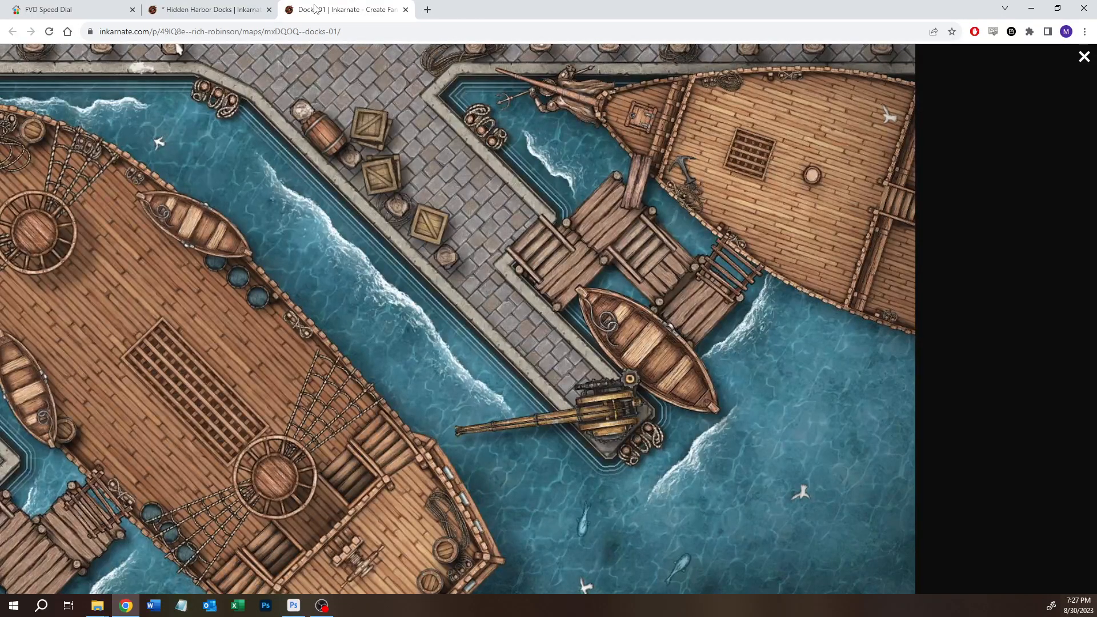
pyautogui.click(240, 9)
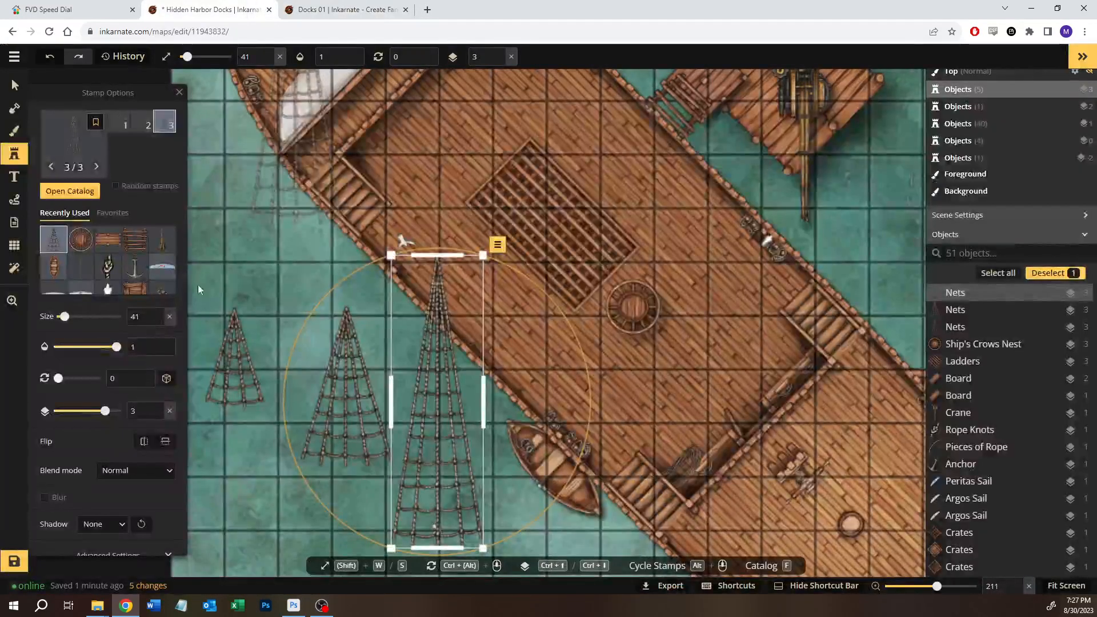
# - Move the mid-sized rope net onto the large ship's deck beside the crow's nest, on layer 2 and rotated to 39 degrees
pyautogui.press('v')
pyautogui.moveTo(344, 414); pyautogui.dragTo(622, 421)
pyautogui.click(343, 9)
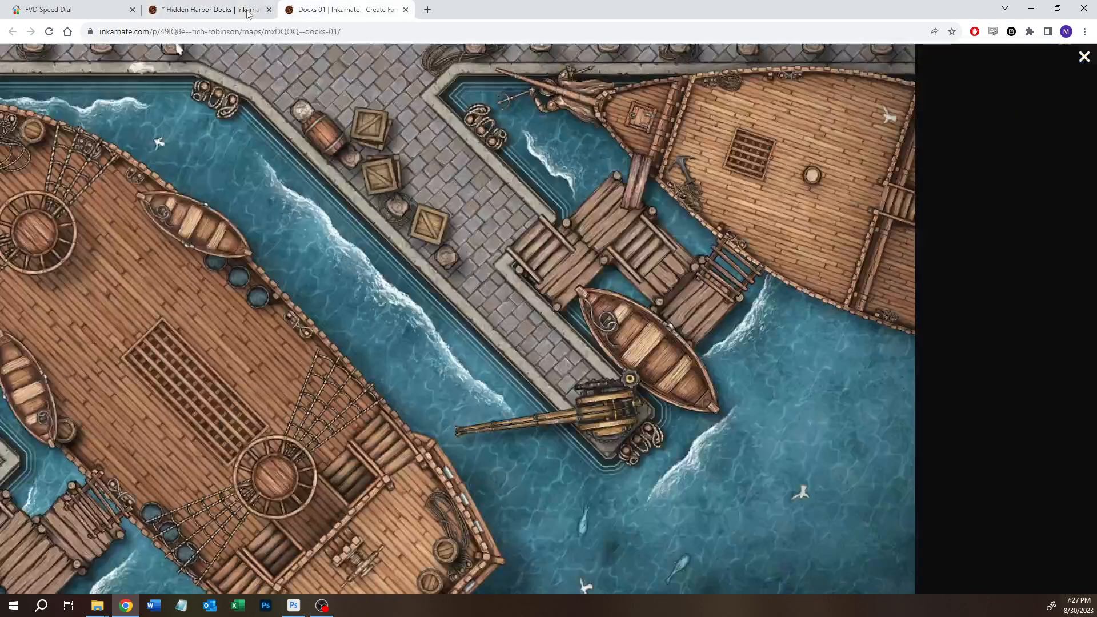
pyautogui.click(194, 8)
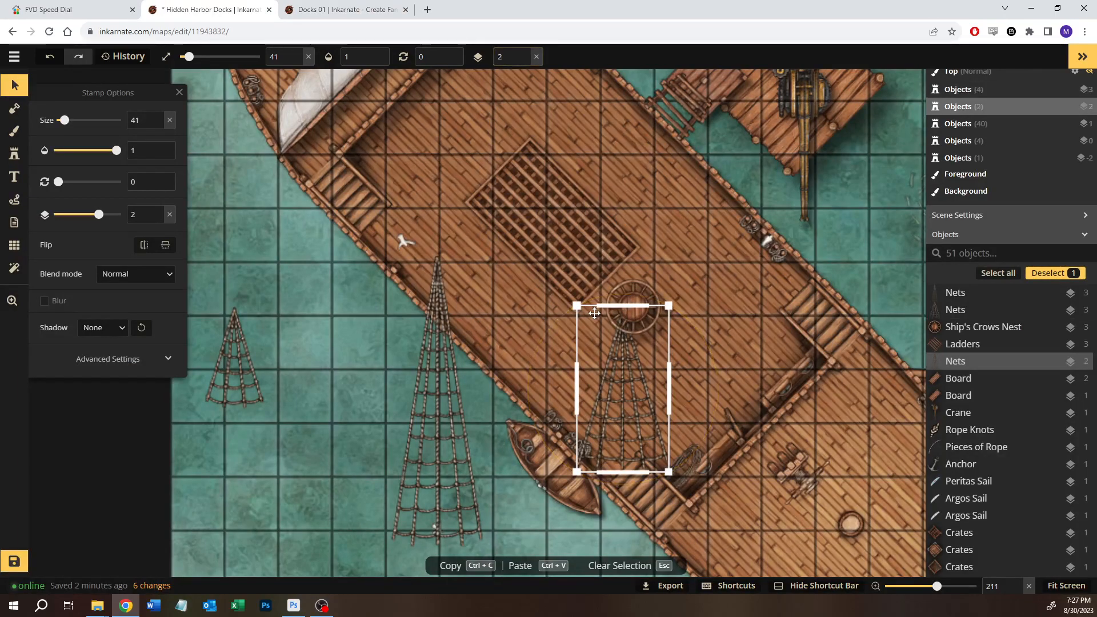
pyautogui.click(582, 466)
pyautogui.moveTo(580, 477); pyautogui.dragTo(588, 402)
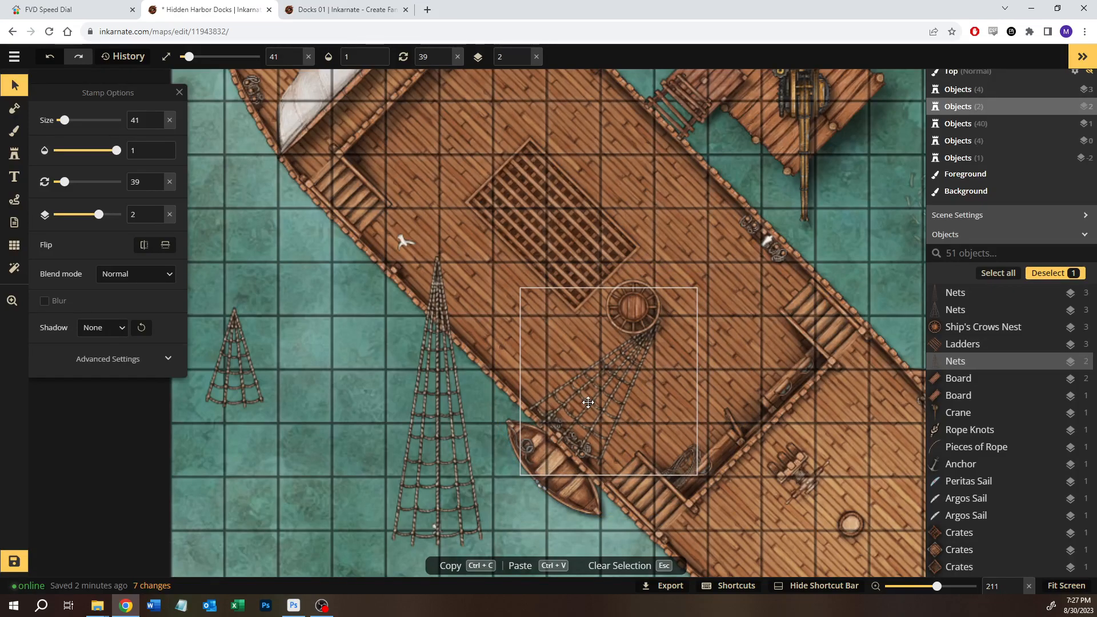
pyautogui.moveTo(675, 274)
pyautogui.mouseDown()
pyautogui.moveTo(655, 269)
pyautogui.moveTo(670, 274)
pyautogui.mouseUp()
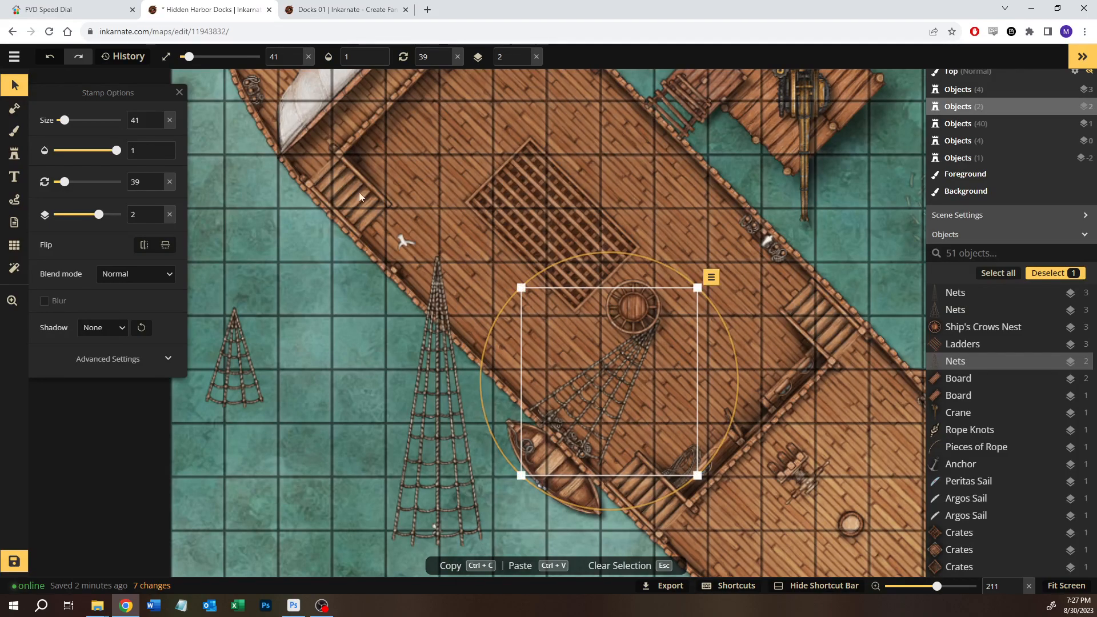
# - Compare the crow's nest rigging and the other ships on the harbor map with the Docks 01 reference
pyautogui.click(322, 11)
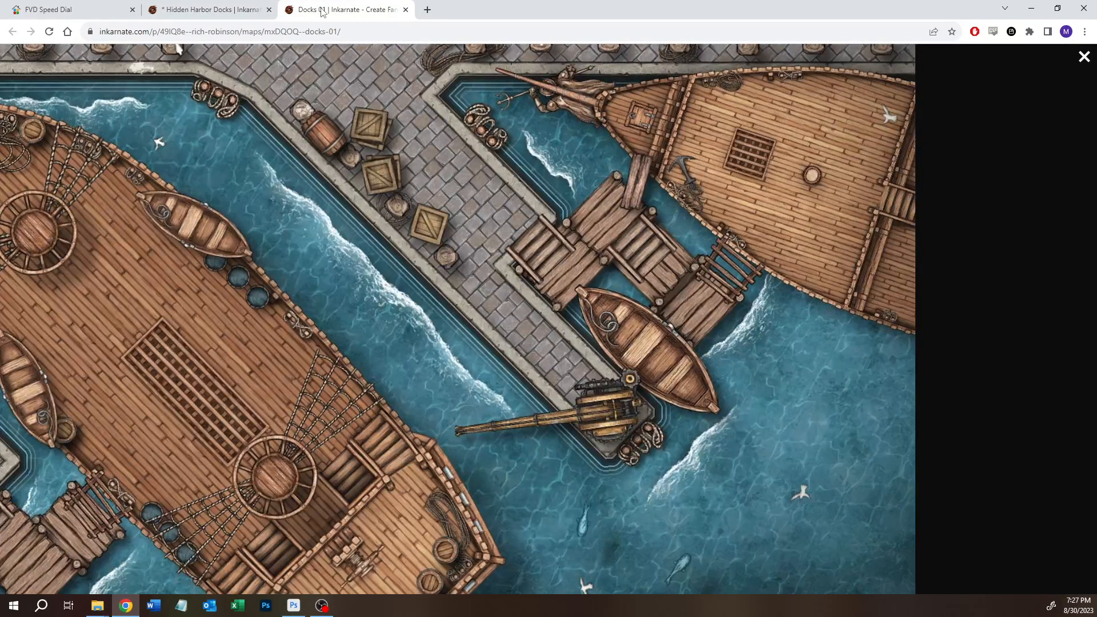
pyautogui.click(249, 10)
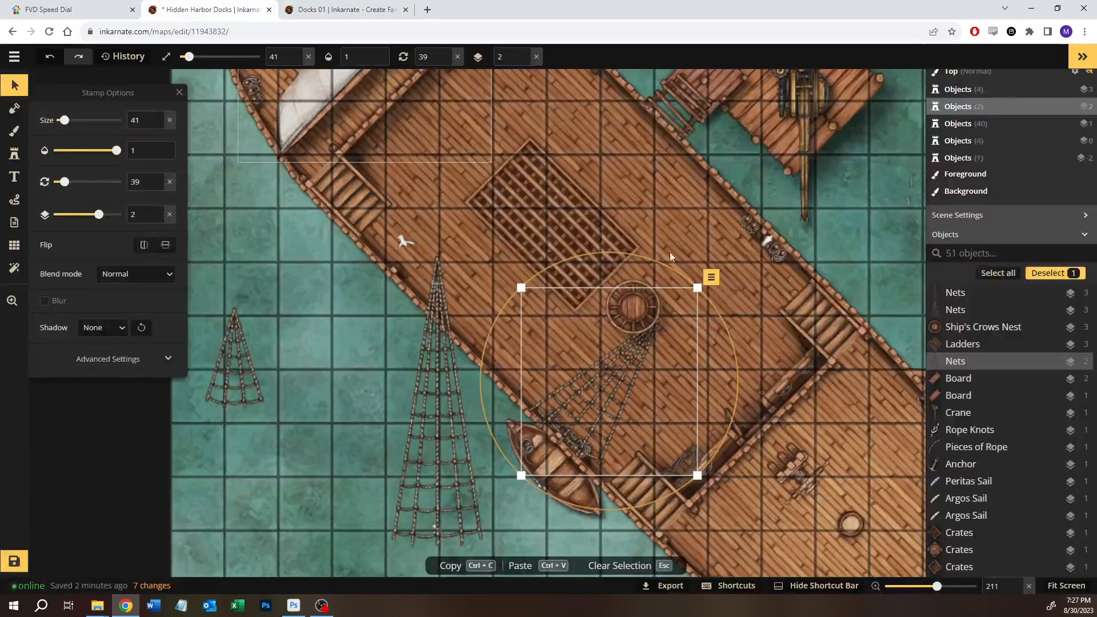
pyautogui.moveTo(373, 367); pyautogui.dragTo(101, 475)
pyautogui.moveTo(674, 336); pyautogui.dragTo(440, 432)
pyautogui.moveTo(668, 331); pyautogui.dragTo(461, 406)
pyautogui.scroll(-2, 567, 369)
pyautogui.scroll(-4, 567, 369)
pyautogui.moveTo(849, 255); pyautogui.dragTo(847, 254)
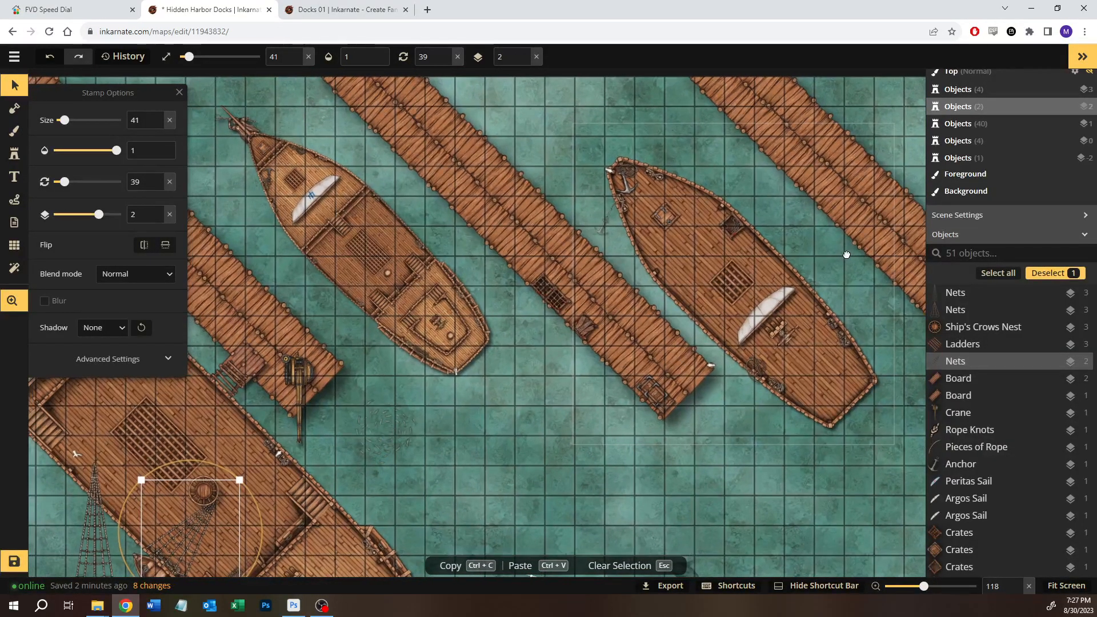
pyautogui.click(318, 7)
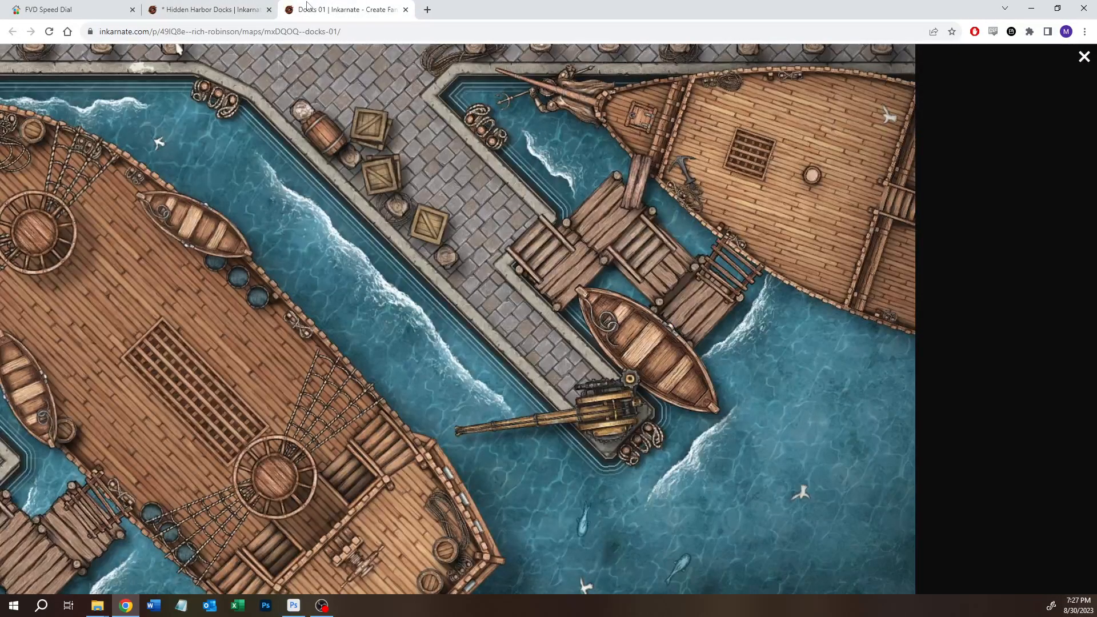
pyautogui.click(250, 8)
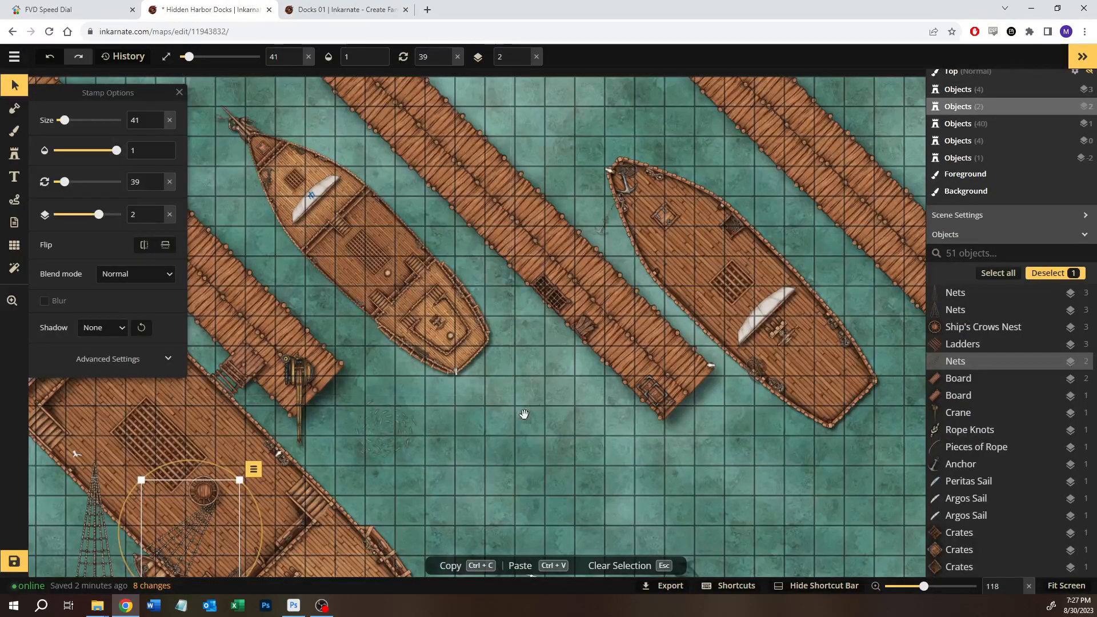
pyautogui.moveTo(544, 341); pyautogui.dragTo(555, 280)
# - Examine the whole Docks 01 layout and its map details page, then reopen the full-screen image
pyautogui.click(326, 9)
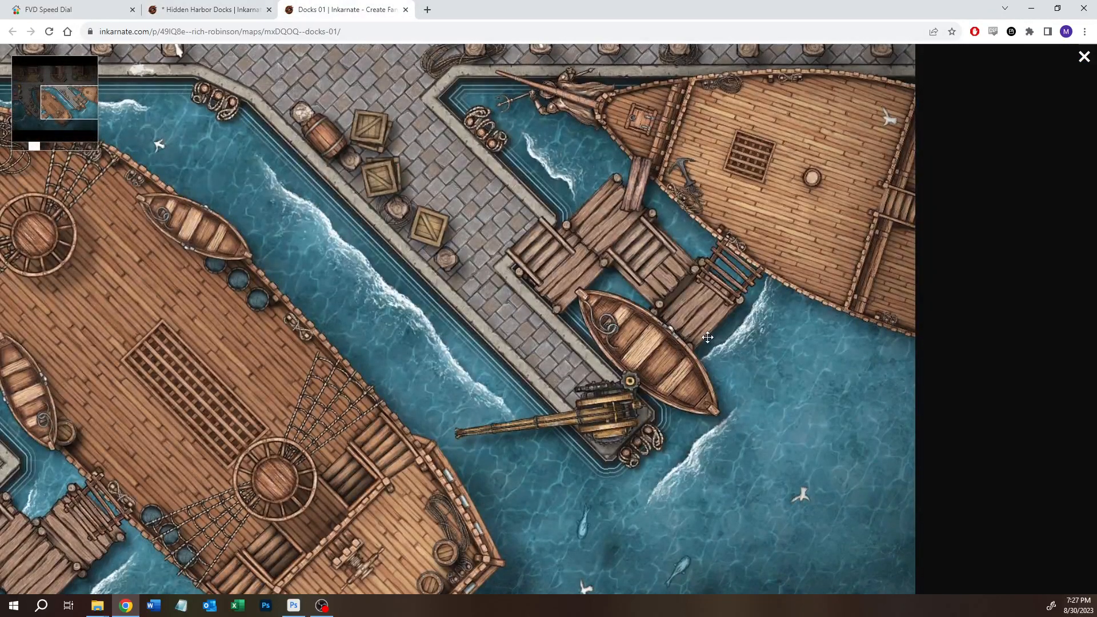
pyautogui.moveTo(669, 334); pyautogui.dragTo(712, 358)
pyautogui.moveTo(431, 455); pyautogui.dragTo(360, 453)
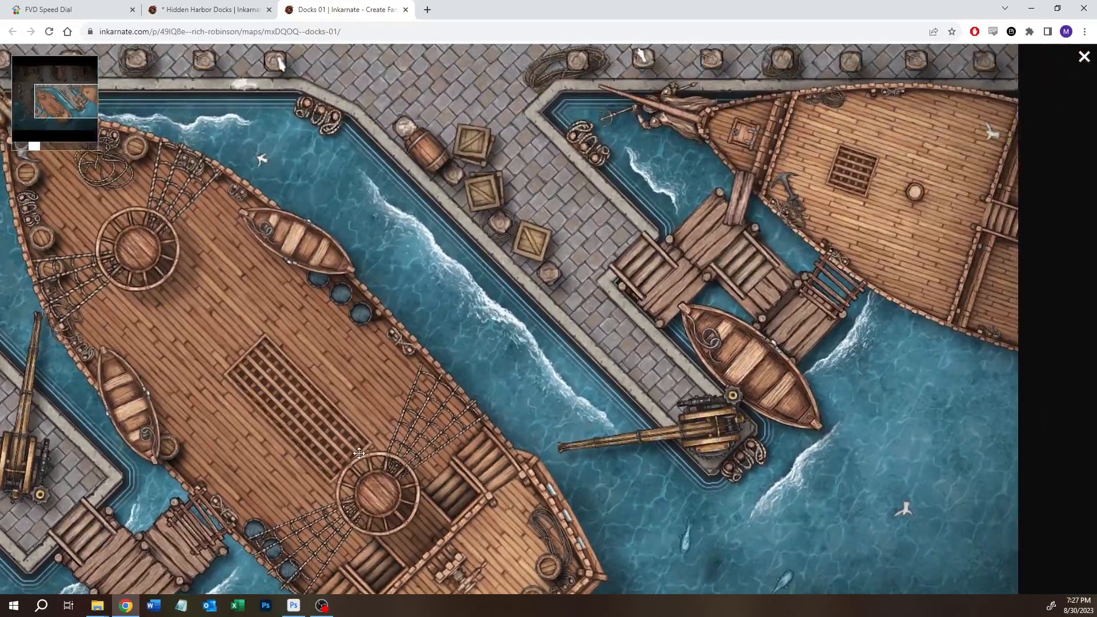
pyautogui.moveTo(517, 336); pyautogui.dragTo(486, 364)
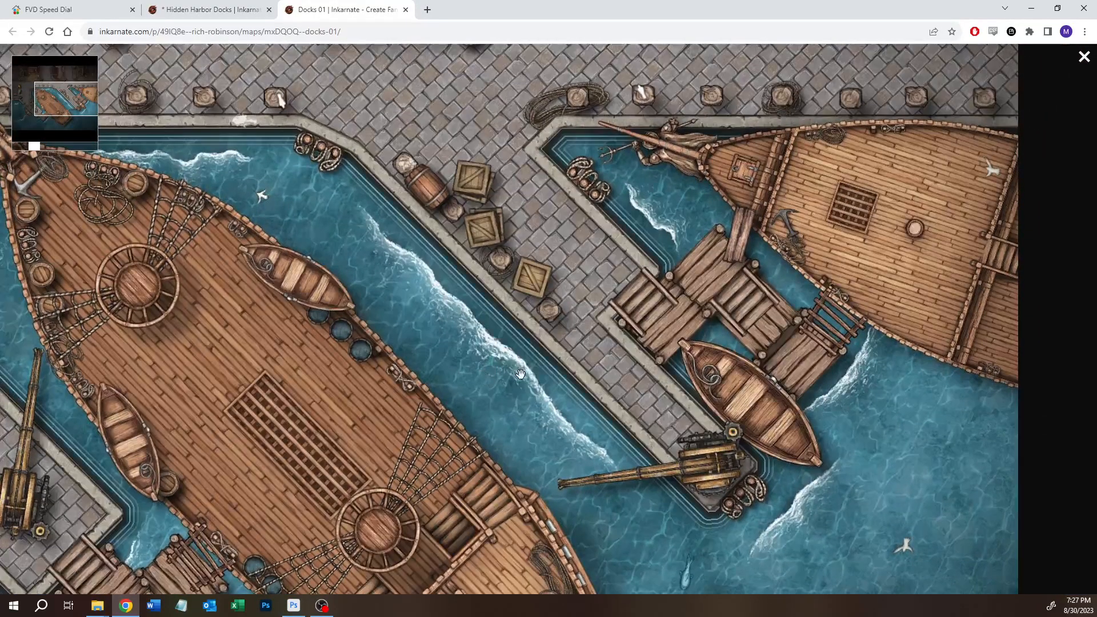
pyautogui.scroll(-5, 520, 375)
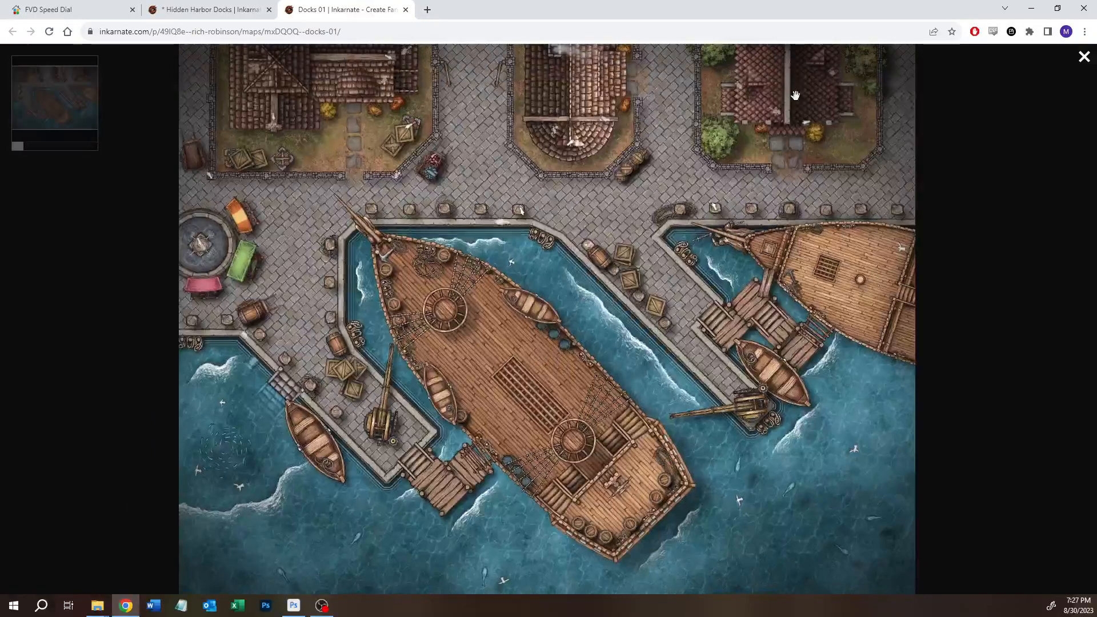
pyautogui.click(1083, 59)
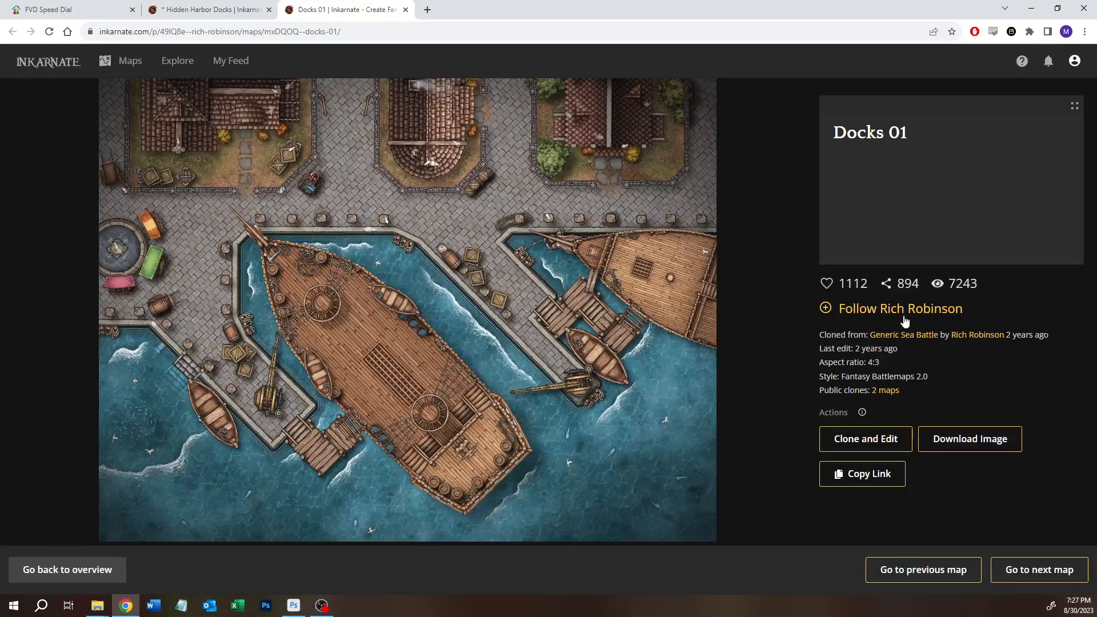
pyautogui.click(599, 321)
# - Study the dock props, gangways and net placement around the crow's nests on the Docks 01 reference up close
pyautogui.scroll(5, 709, 328)
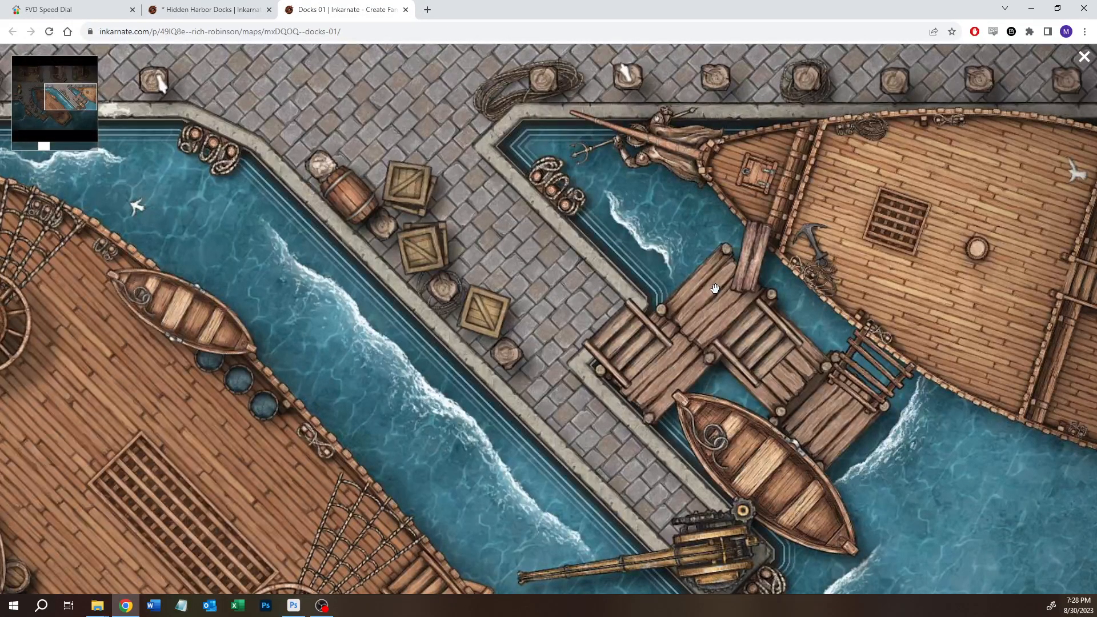
pyautogui.moveTo(715, 289); pyautogui.dragTo(694, 318)
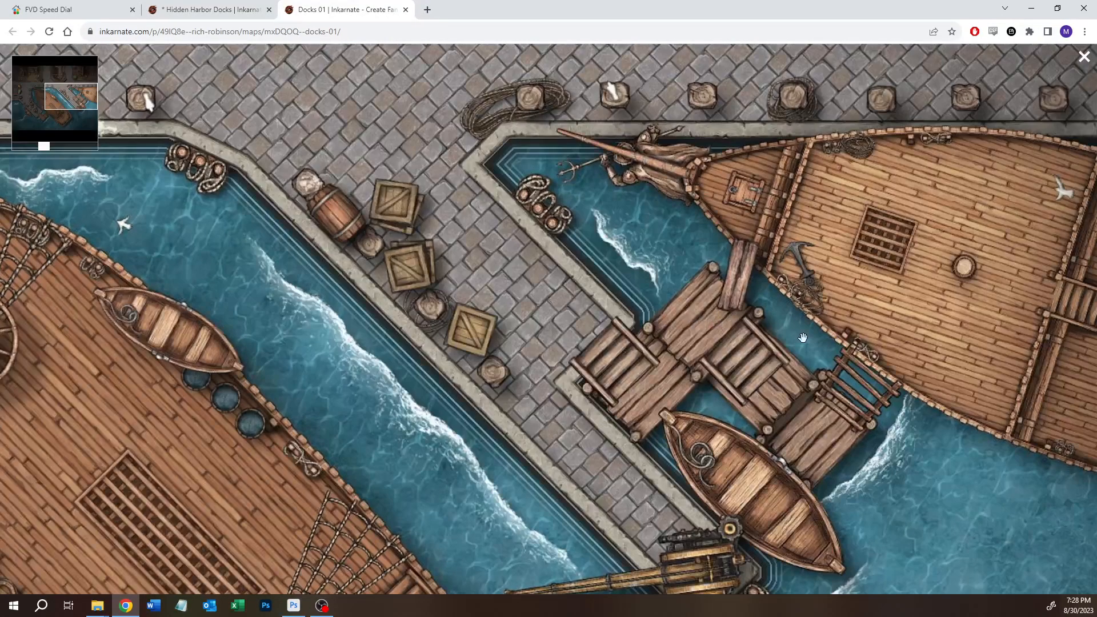
pyautogui.scroll(4, 530, 182)
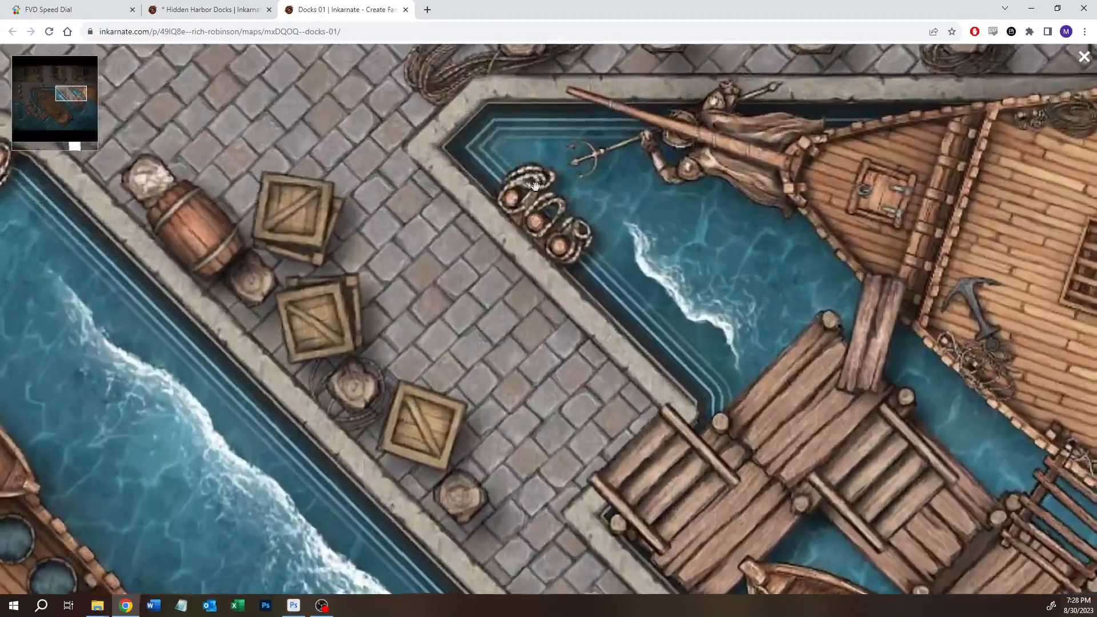
pyautogui.scroll(2, 531, 182)
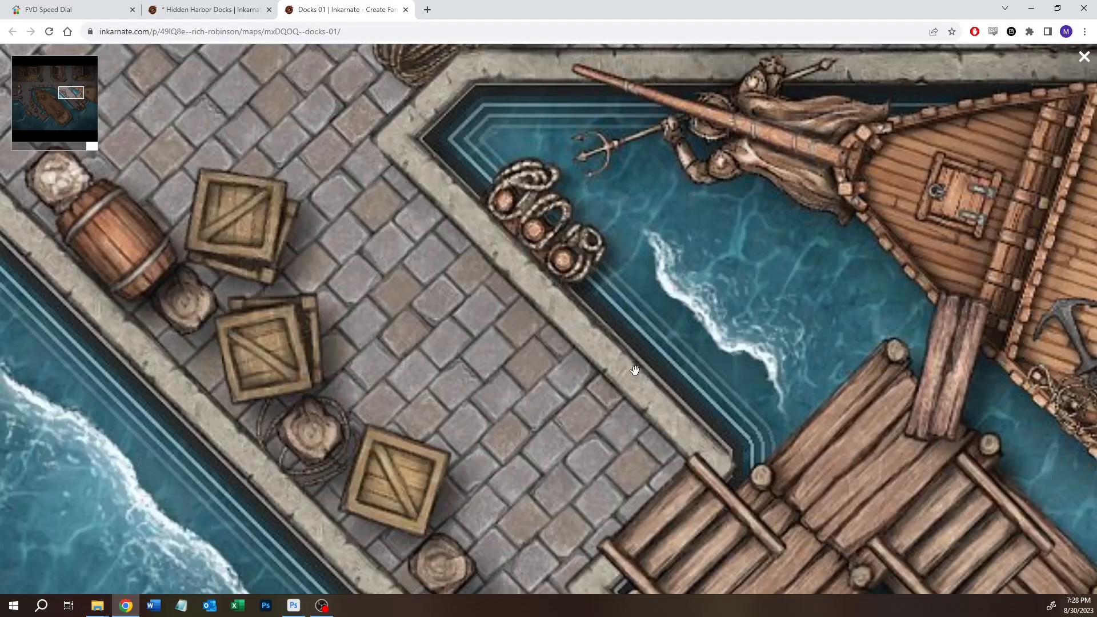
pyautogui.scroll(-6, 524, 258)
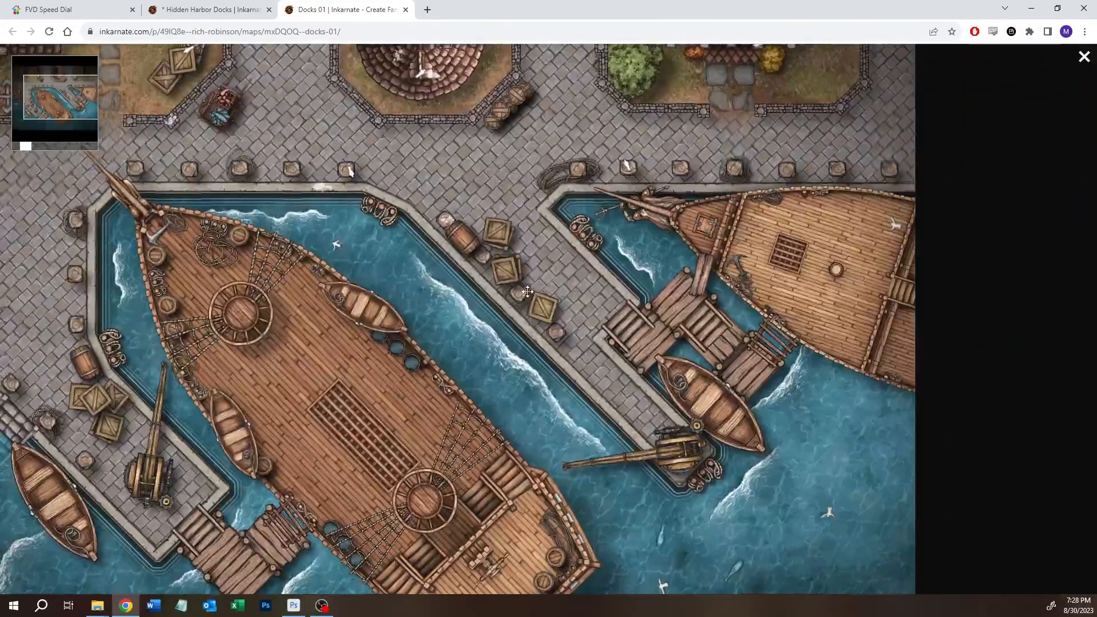
pyautogui.scroll(3, 813, 273)
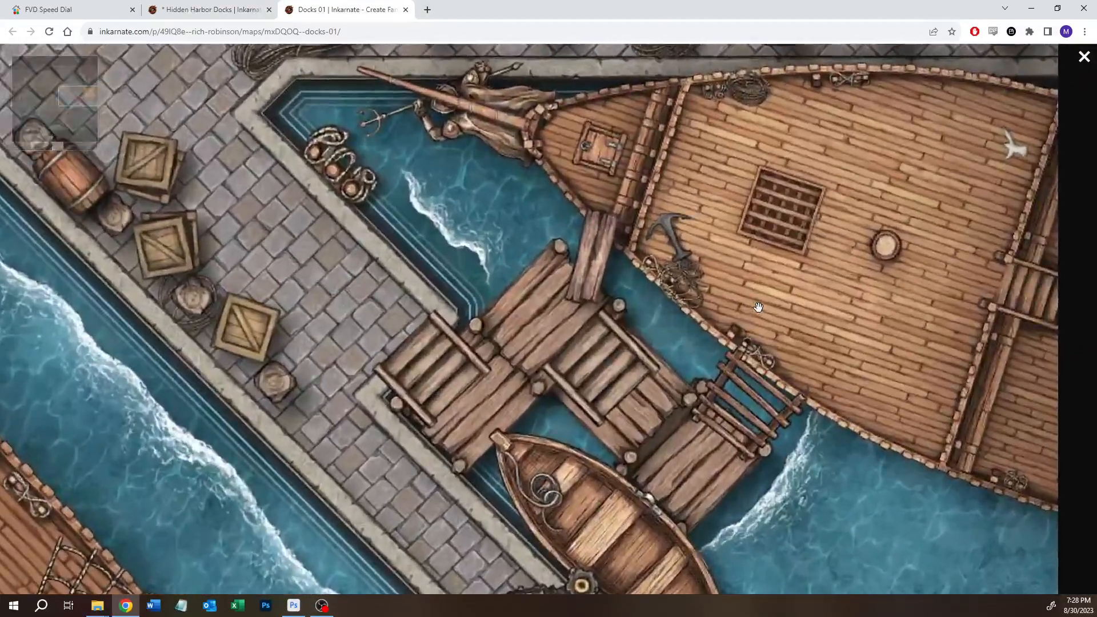
pyautogui.scroll(-4, 649, 334)
pyautogui.scroll(1, 552, 278)
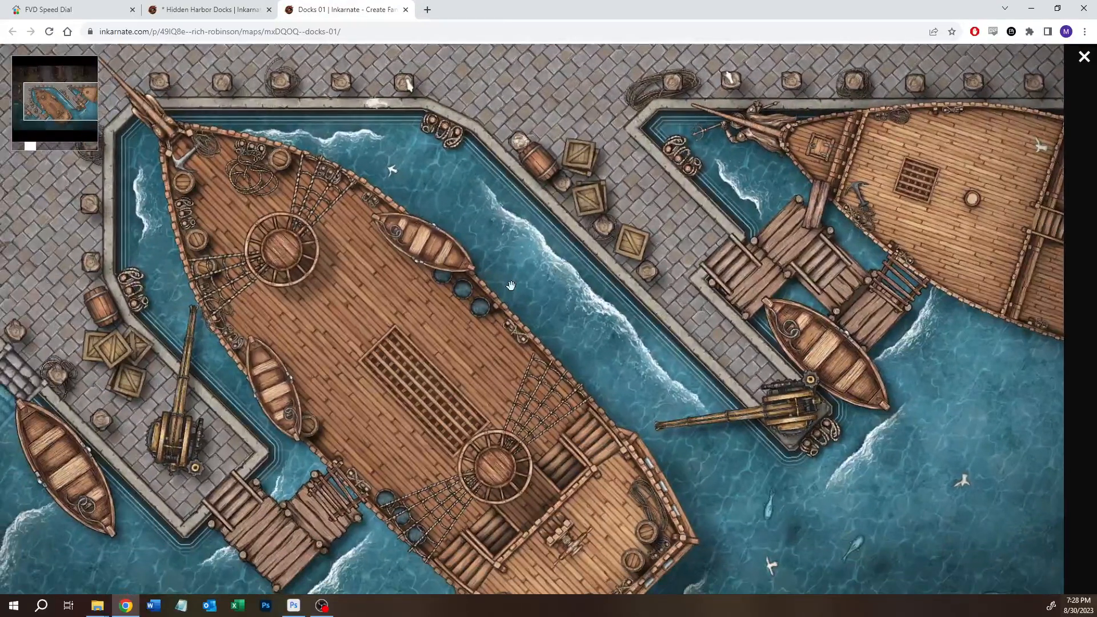
pyautogui.scroll(4, 511, 286)
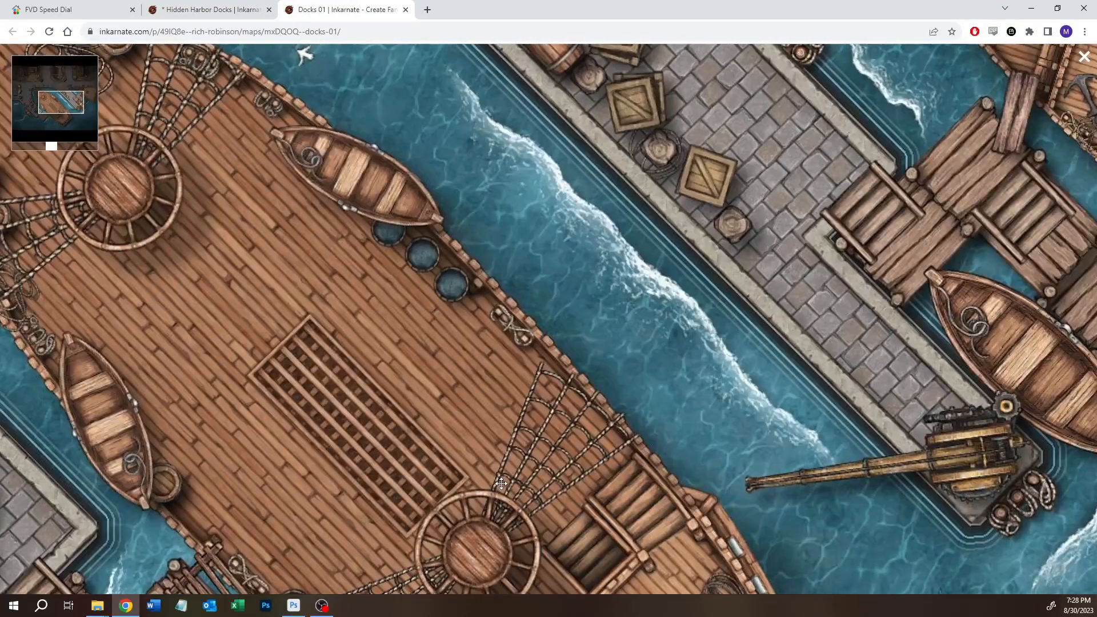
pyautogui.moveTo(502, 484); pyautogui.dragTo(489, 367)
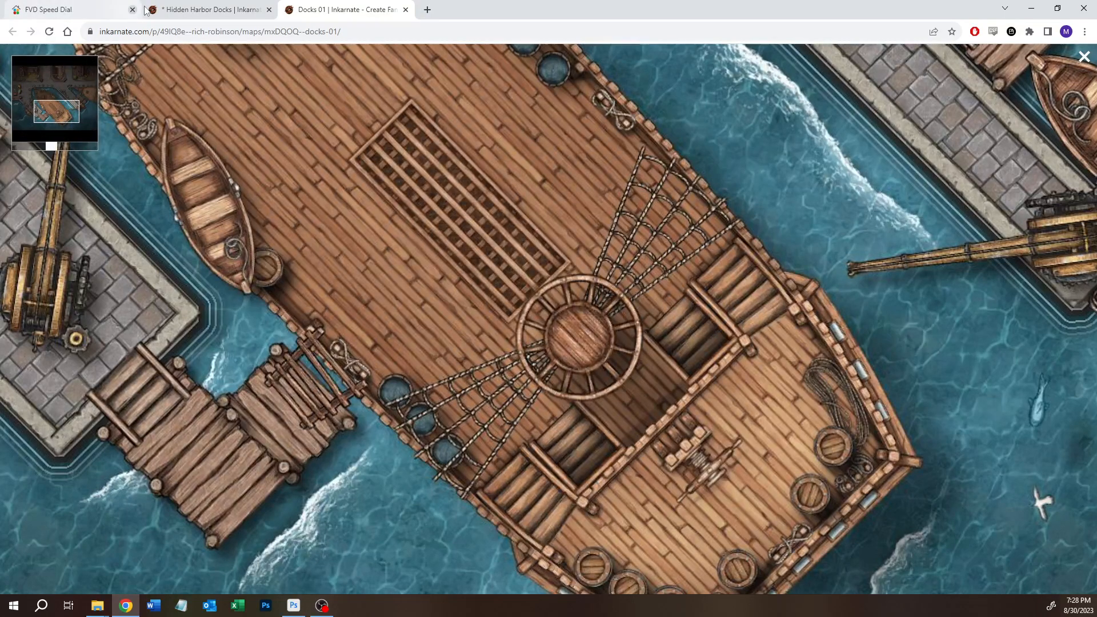
# - Return to the Hidden Harbor Docks map and refit the net between crow's nest and railing at size 42, rotated 45 degrees
pyautogui.click(145, 11)
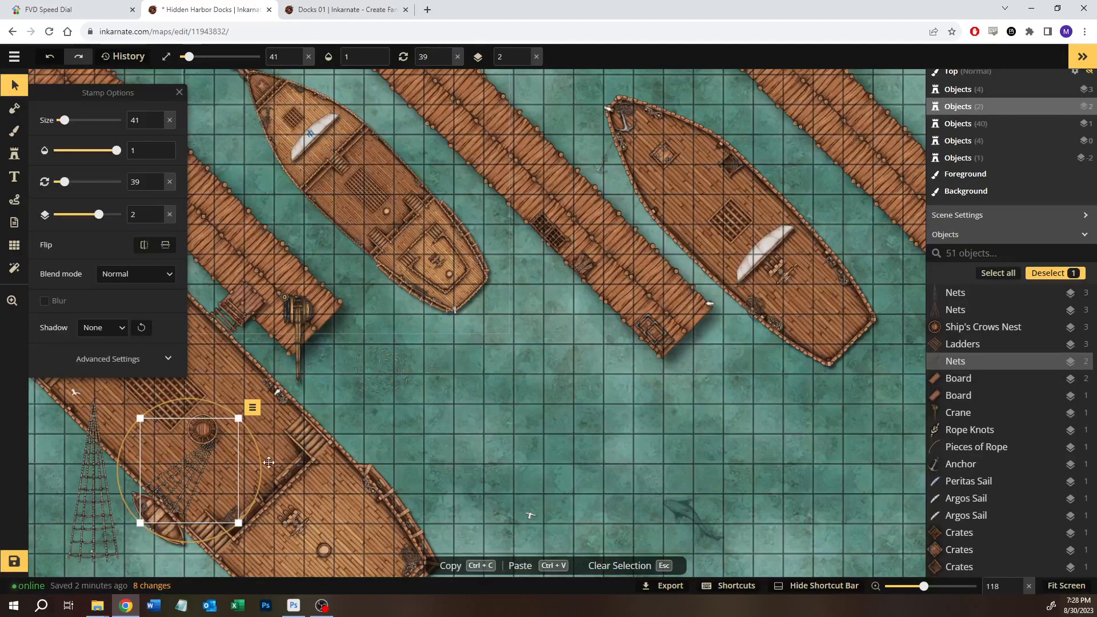
pyautogui.scroll(3, 355, 424)
pyautogui.press('space')
pyautogui.moveTo(344, 426); pyautogui.dragTo(597, 334)
pyautogui.moveTo(373, 410); pyautogui.dragTo(366, 398)
pyautogui.scroll(5, 331, 395)
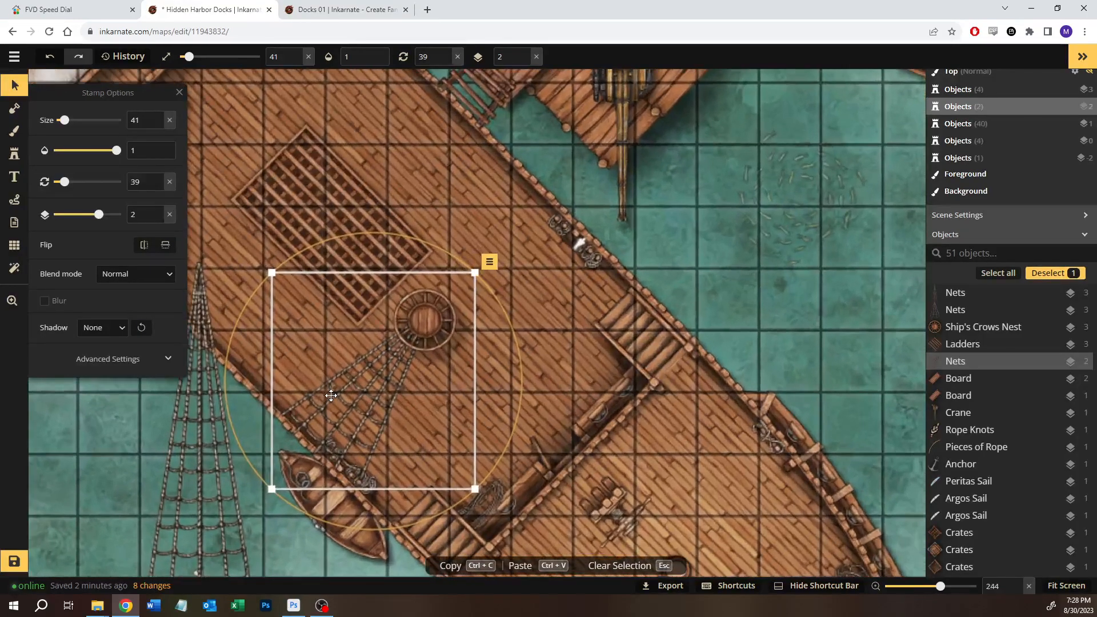
pyautogui.scroll(5, 331, 395)
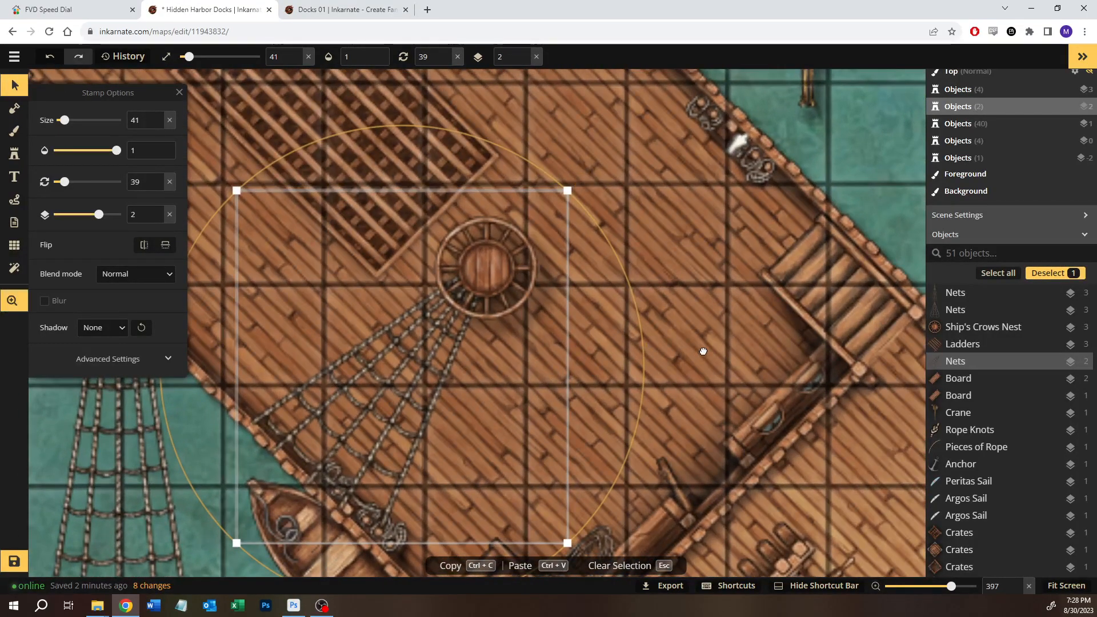
pyautogui.moveTo(702, 354); pyautogui.dragTo(760, 289)
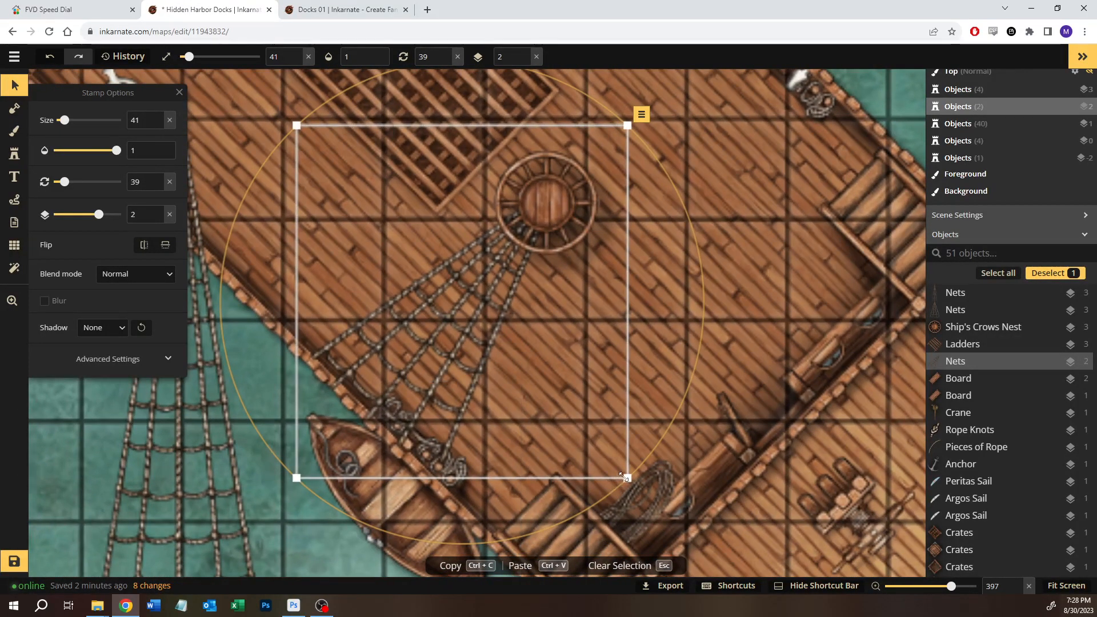
pyautogui.moveTo(623, 477); pyautogui.dragTo(607, 487)
pyautogui.moveTo(296, 476); pyautogui.dragTo(290, 484)
pyautogui.moveTo(330, 516); pyautogui.dragTo(287, 475)
pyautogui.moveTo(516, 284); pyautogui.dragTo(511, 282)
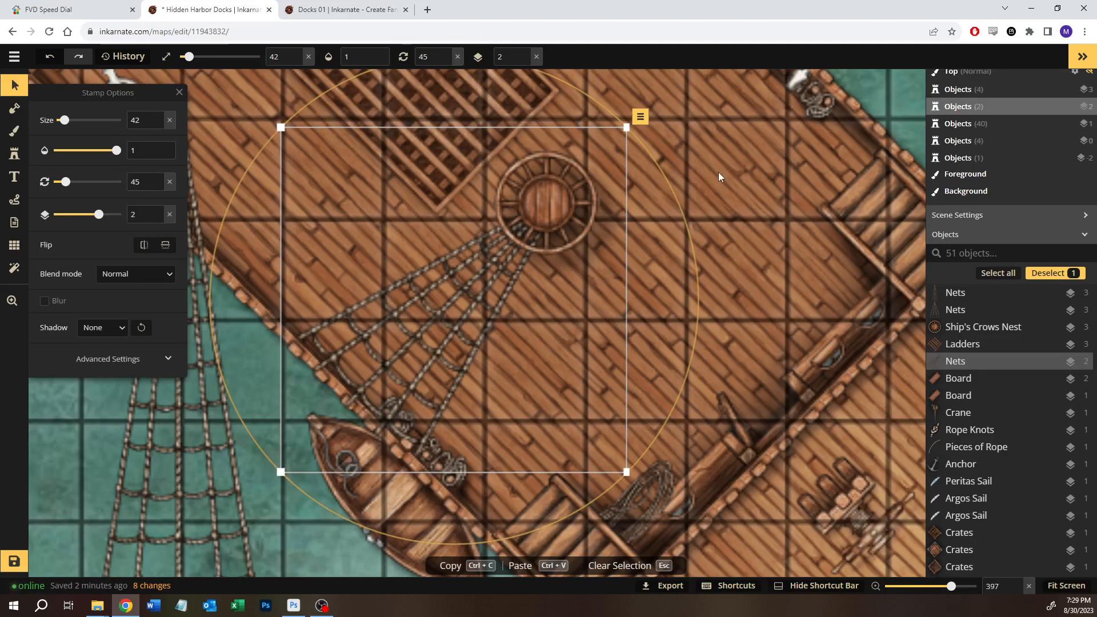
pyautogui.press('Escape')
# - Duplicate the net, rotate the copy to 225 degrees and place it between the crow's nest and the ship's opposite railing
pyautogui.moveTo(722, 195); pyautogui.dragTo(667, 385)
pyautogui.click(426, 495)
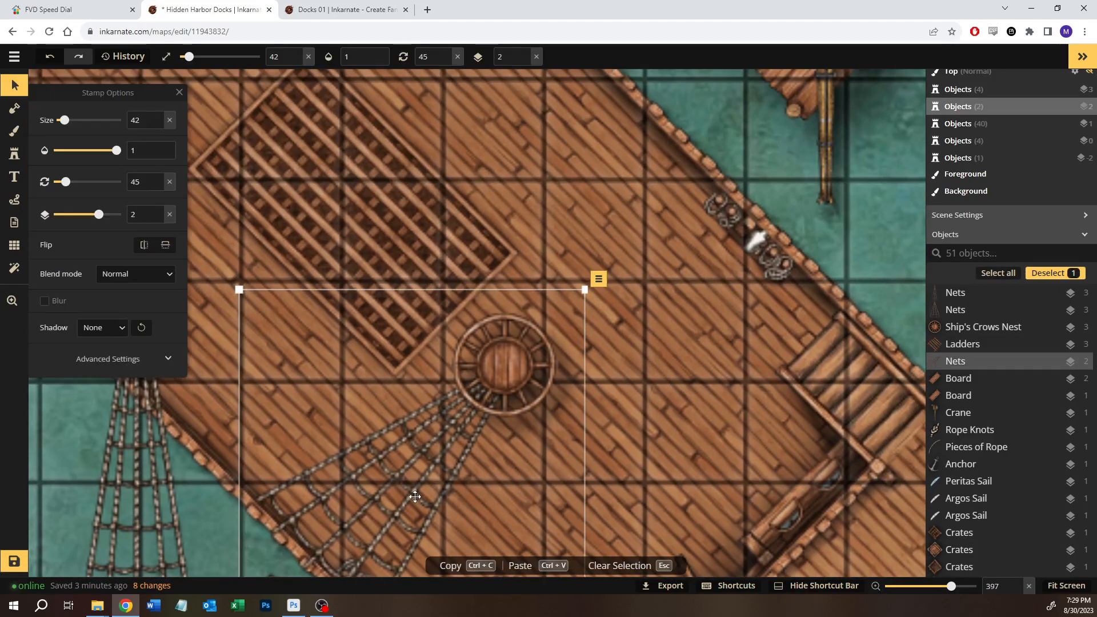
pyautogui.hotkey('ctrl', 'c')
pyautogui.hotkey('ctrl', 'v')
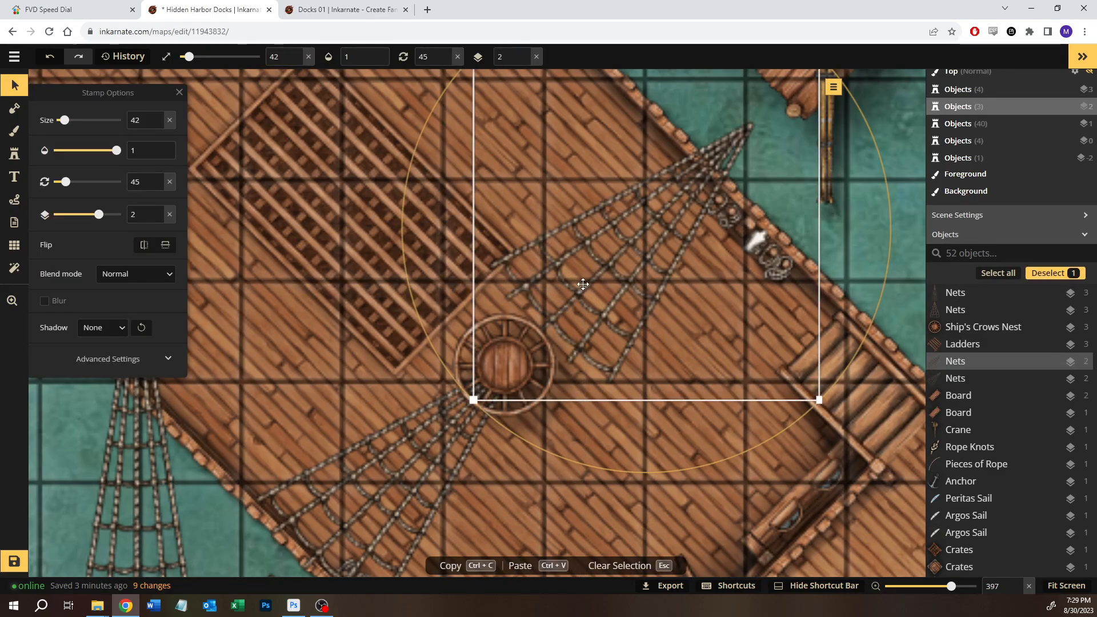
pyautogui.moveTo(407, 259); pyautogui.dragTo(773, 223)
pyautogui.moveTo(593, 301); pyautogui.dragTo(557, 343)
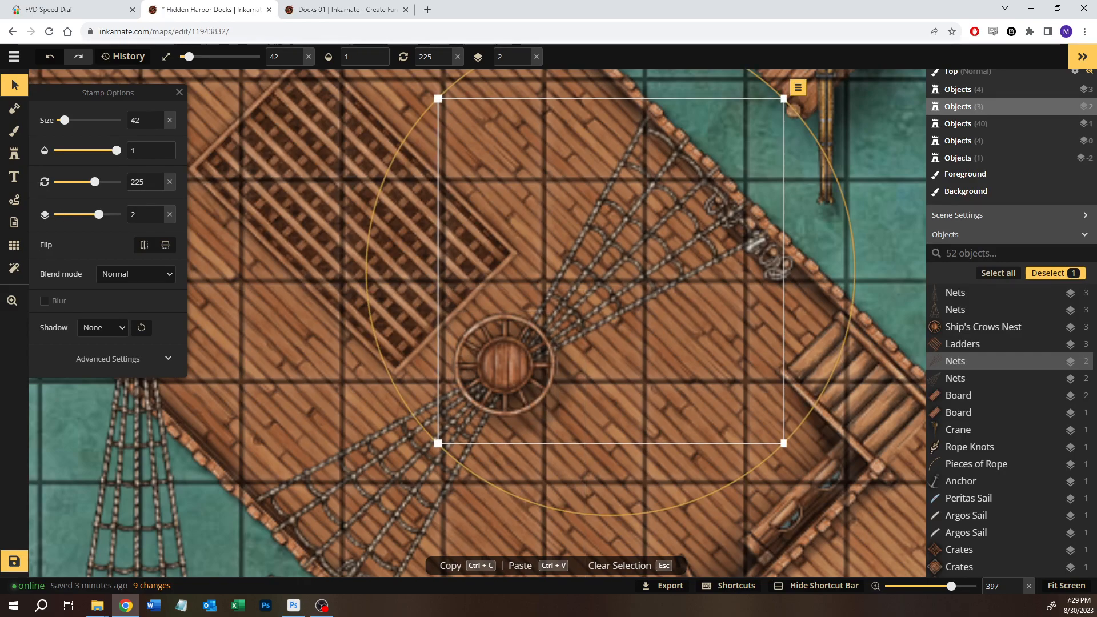
pyautogui.press('Escape')
# - Review the paired nets and the large ship's foredeck around the trident sail
pyautogui.scroll(-8, 290, 327)
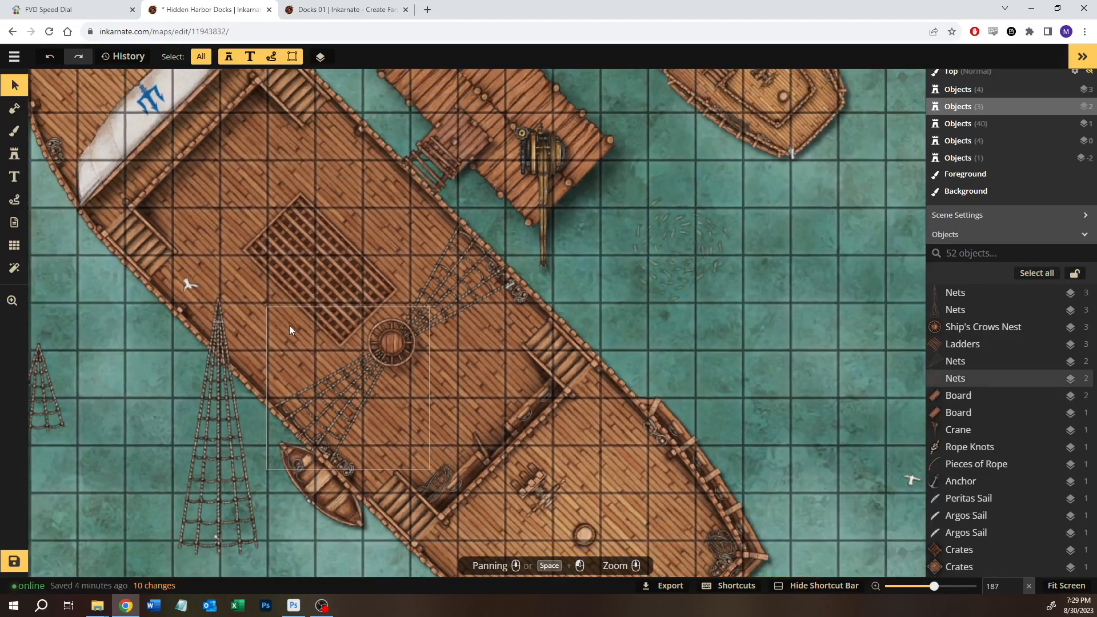
pyautogui.scroll(-2, 290, 327)
pyautogui.press('space')
pyautogui.moveTo(198, 280); pyautogui.dragTo(258, 257)
pyautogui.click(159, 370)
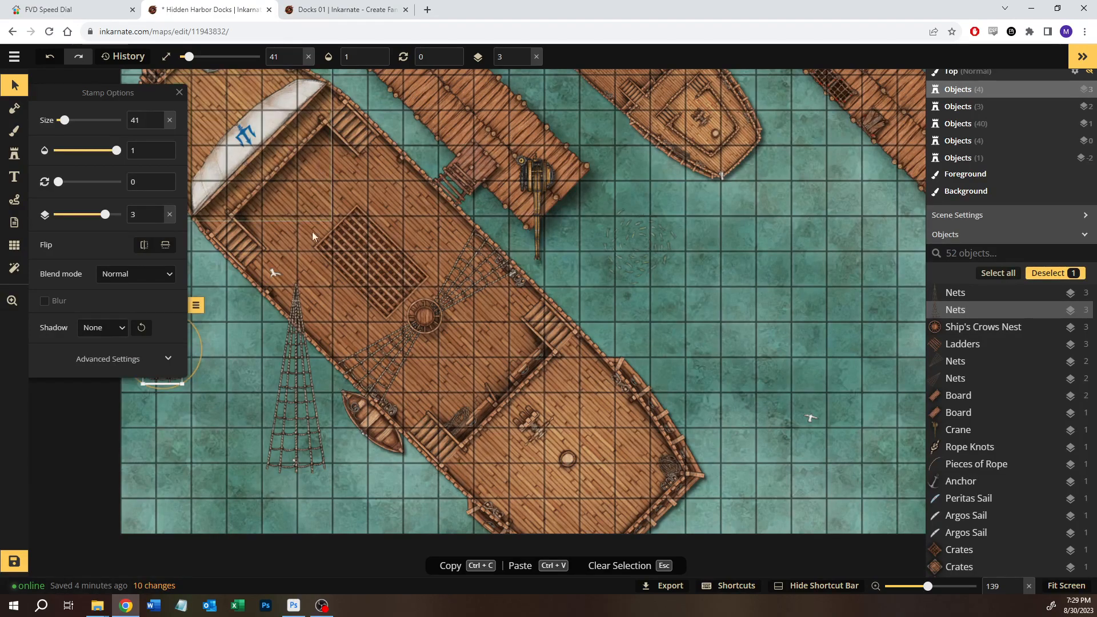
pyautogui.click(414, 129)
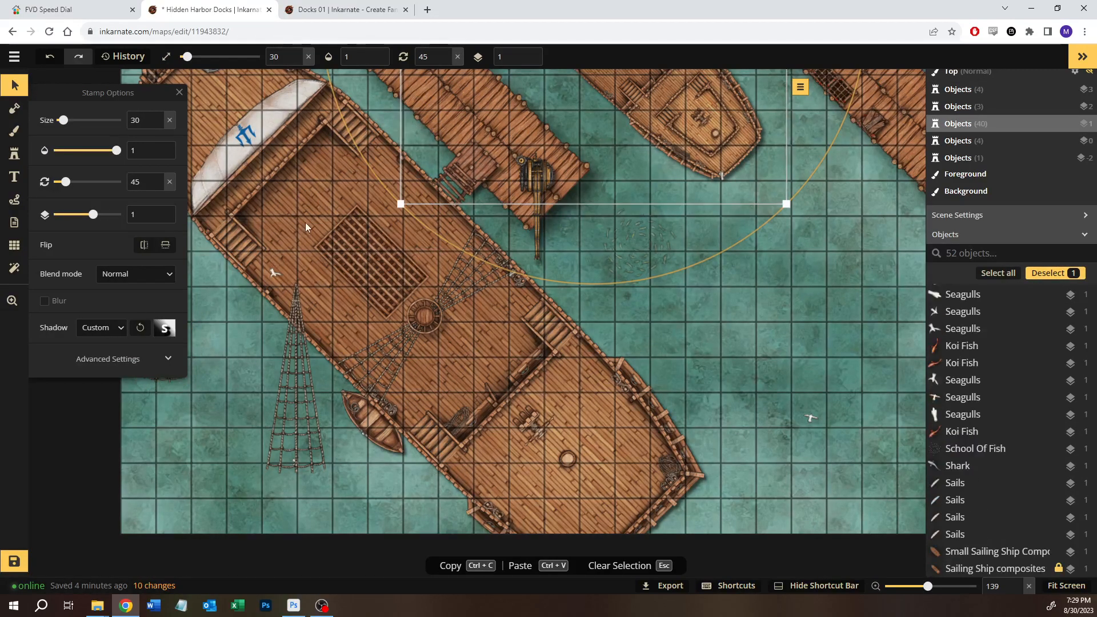
pyautogui.click(305, 221)
pyautogui.moveTo(306, 222); pyautogui.dragTo(453, 341)
pyautogui.scroll(5, 365, 271)
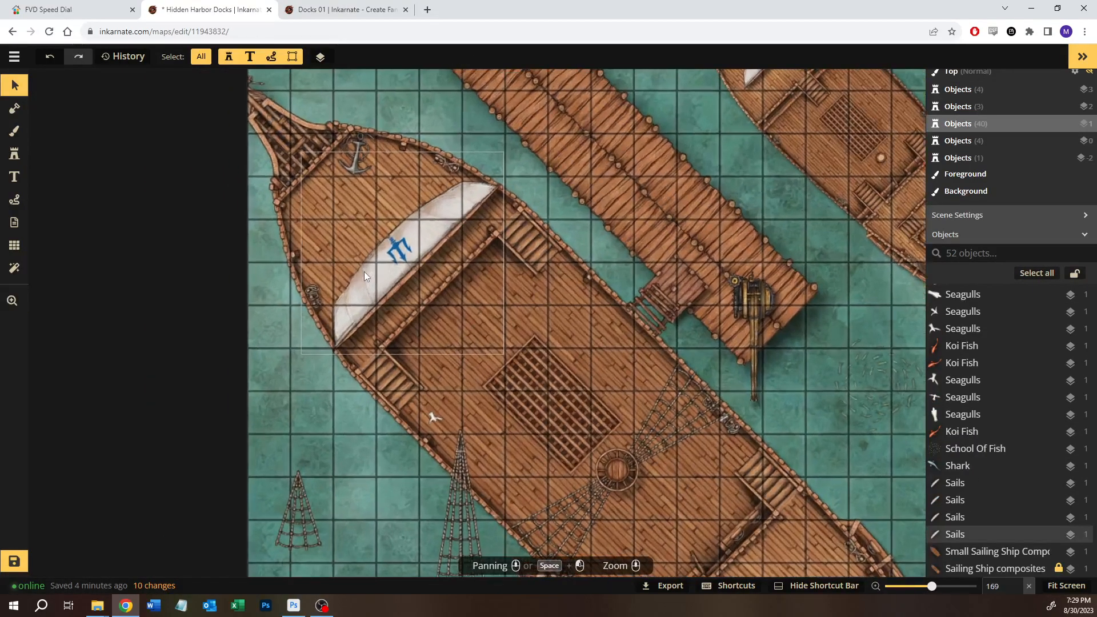
# - Group the trident sail on the large ship's foredeck with the plain sail piece beneath it
pyautogui.scroll(5, 364, 272)
pyautogui.click(428, 242)
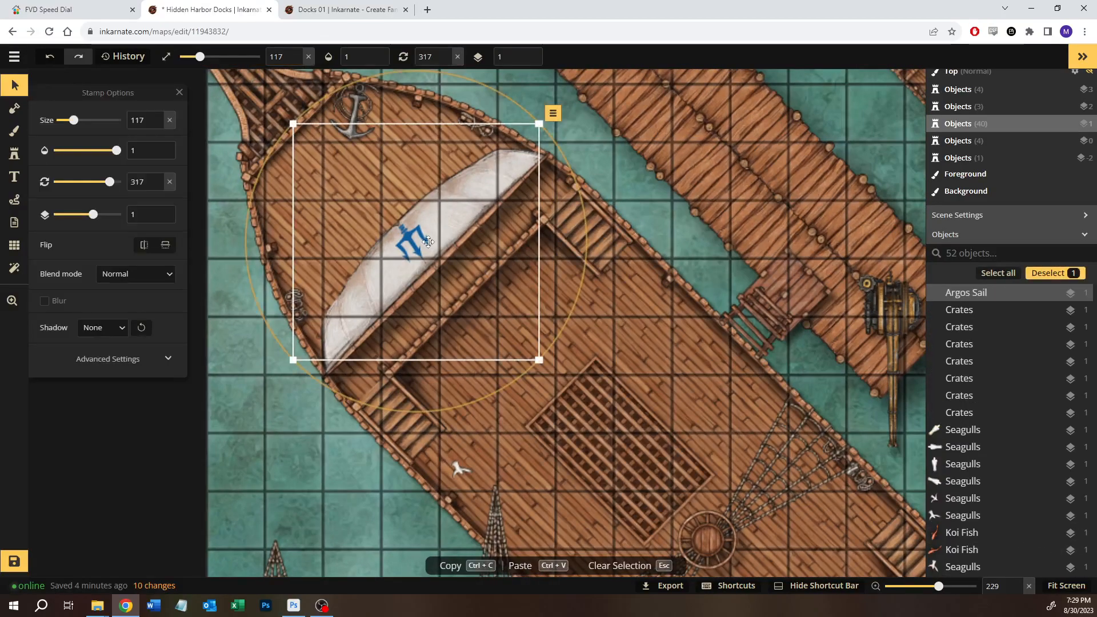
pyautogui.keyDown('shift'); pyautogui.click(447, 273); pyautogui.keyUp('shift')
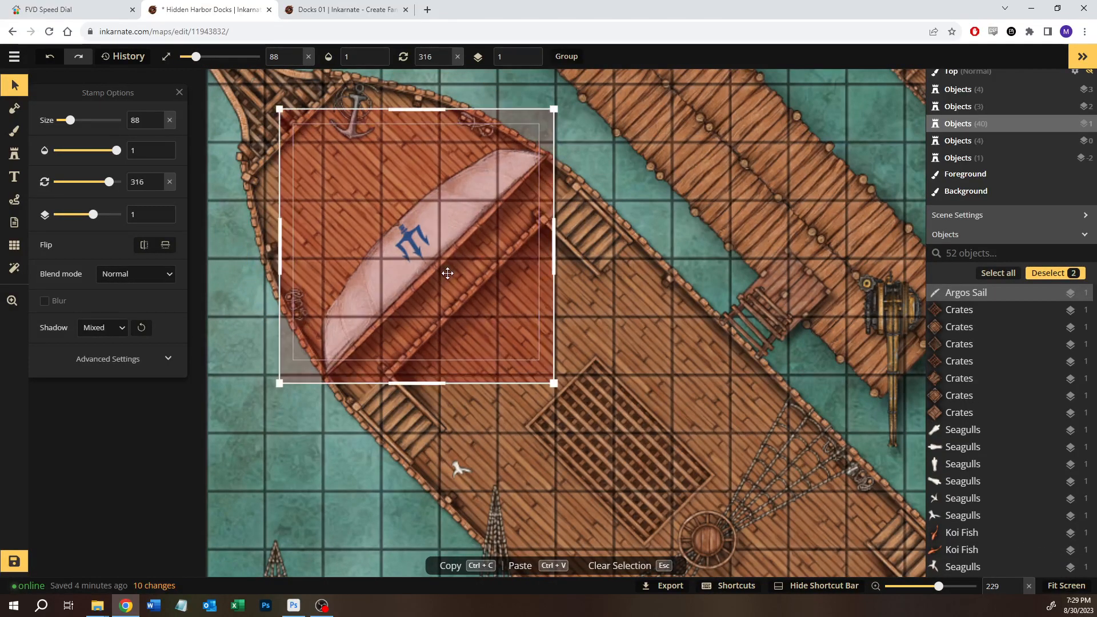
pyautogui.scroll(-3, 972, 406)
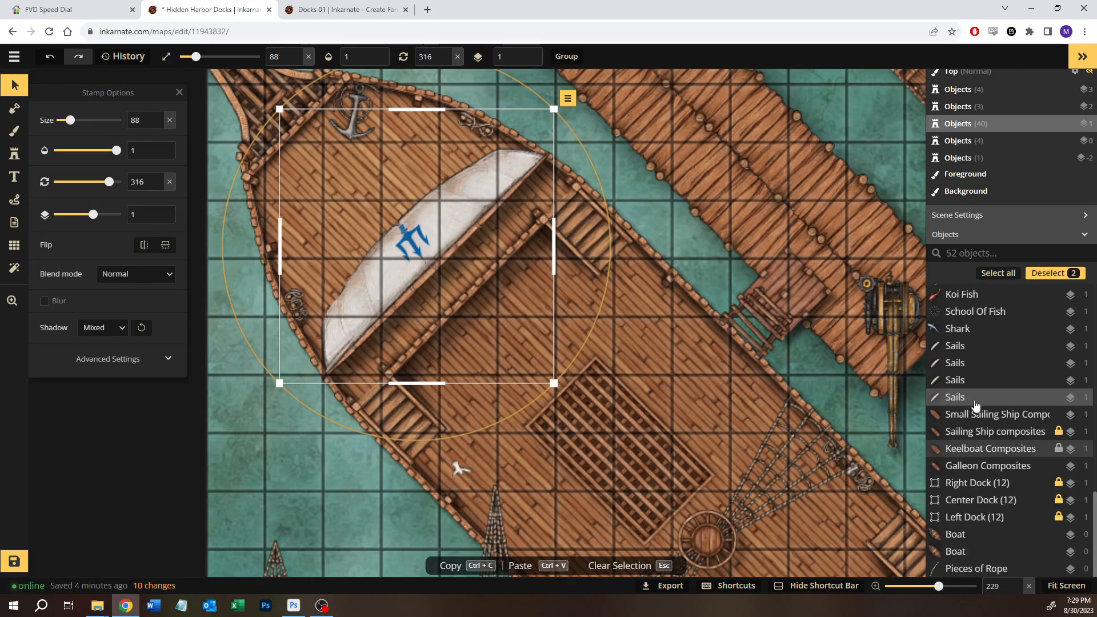
pyautogui.click(567, 98)
pyautogui.click(738, 99)
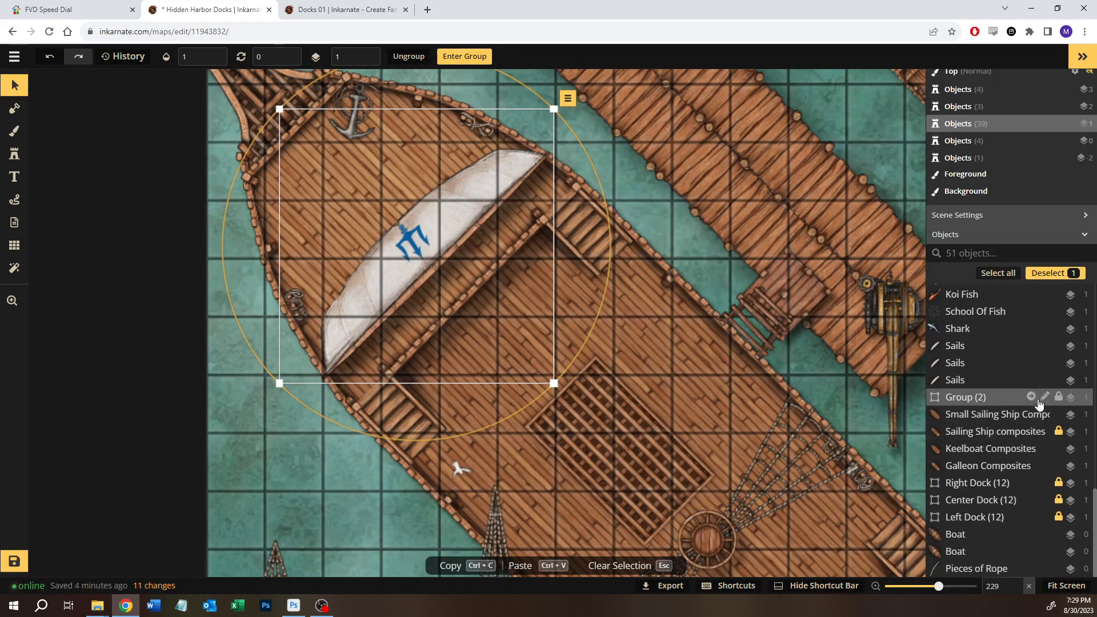
# - Rename the sail group "Argos Small Sail West Ship" and set its opacity to 0
pyautogui.click(1044, 398)
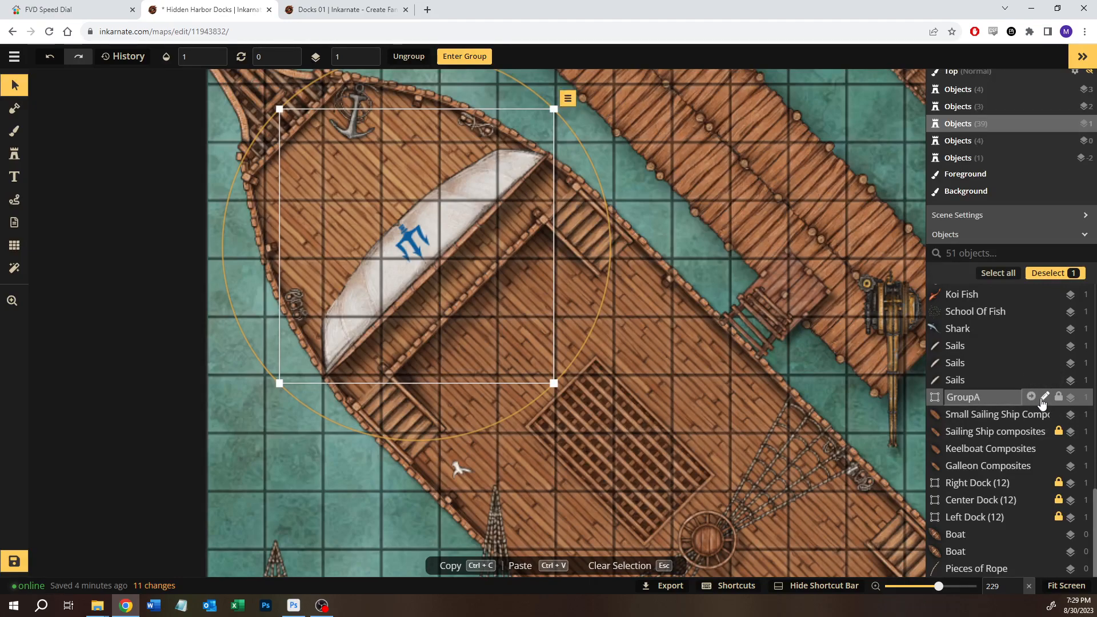
pyautogui.write('Argos Small ')
pyautogui.write('Sail West Ship')
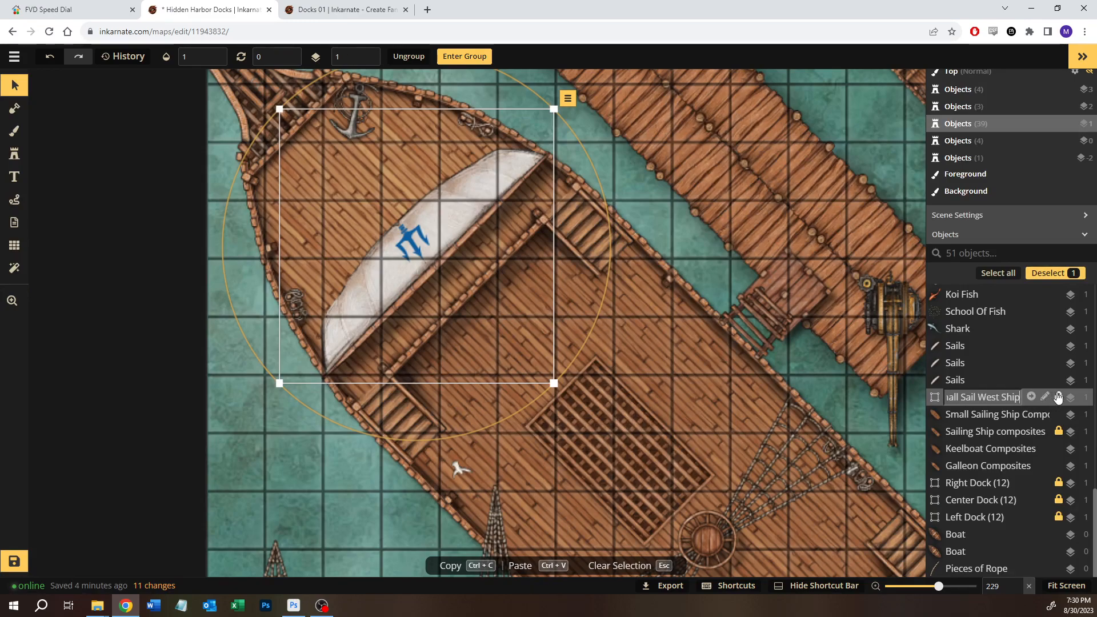
pyautogui.press('Return')
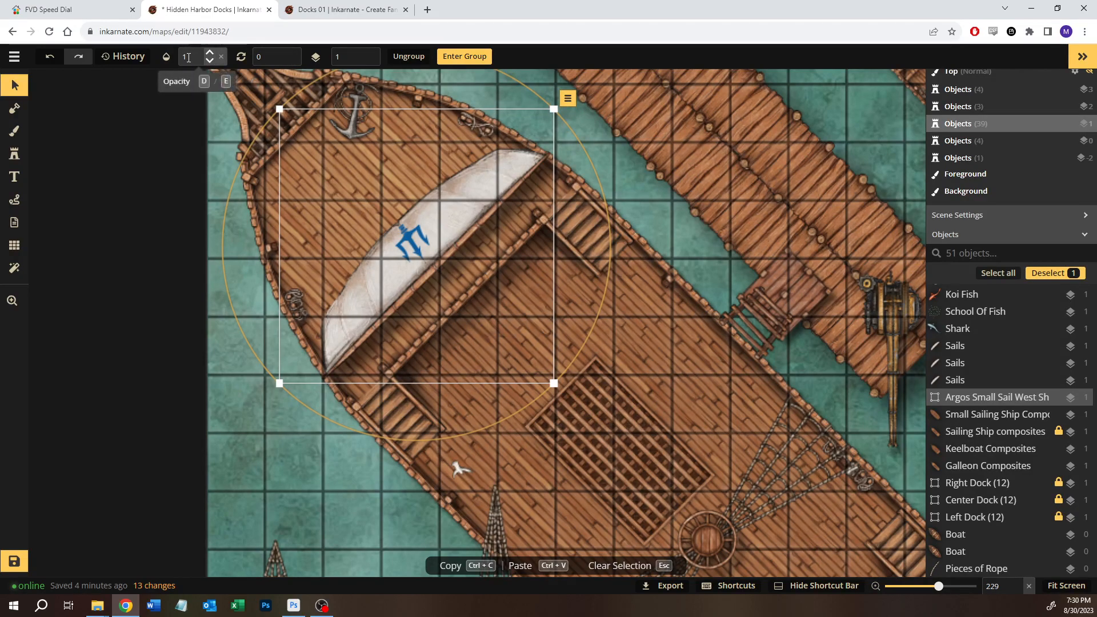
pyautogui.click(187, 57)
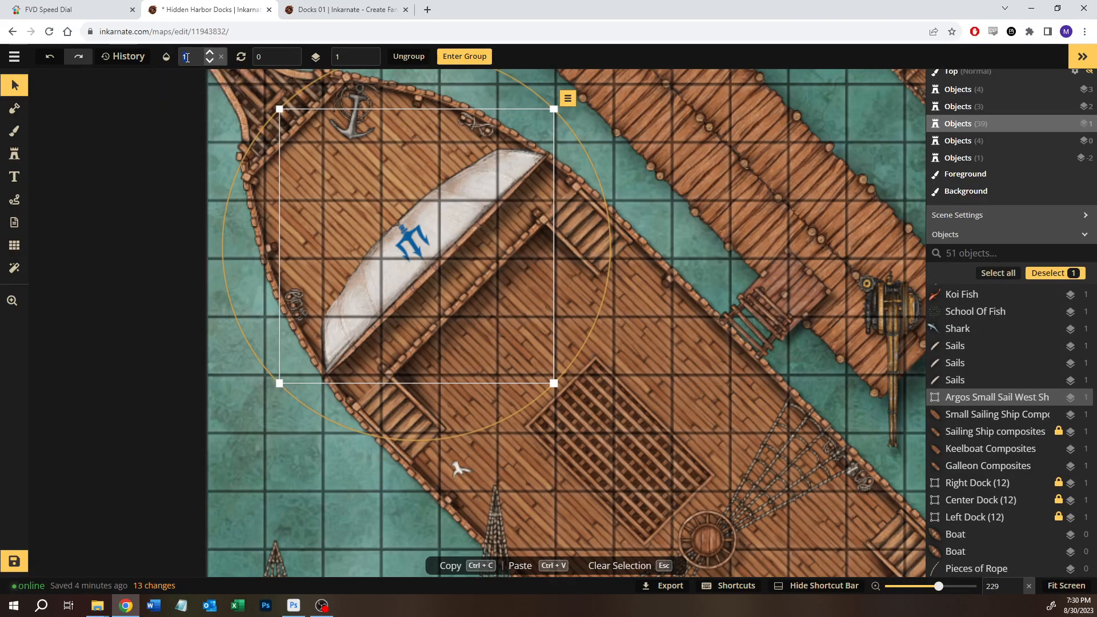
pyautogui.write('0')
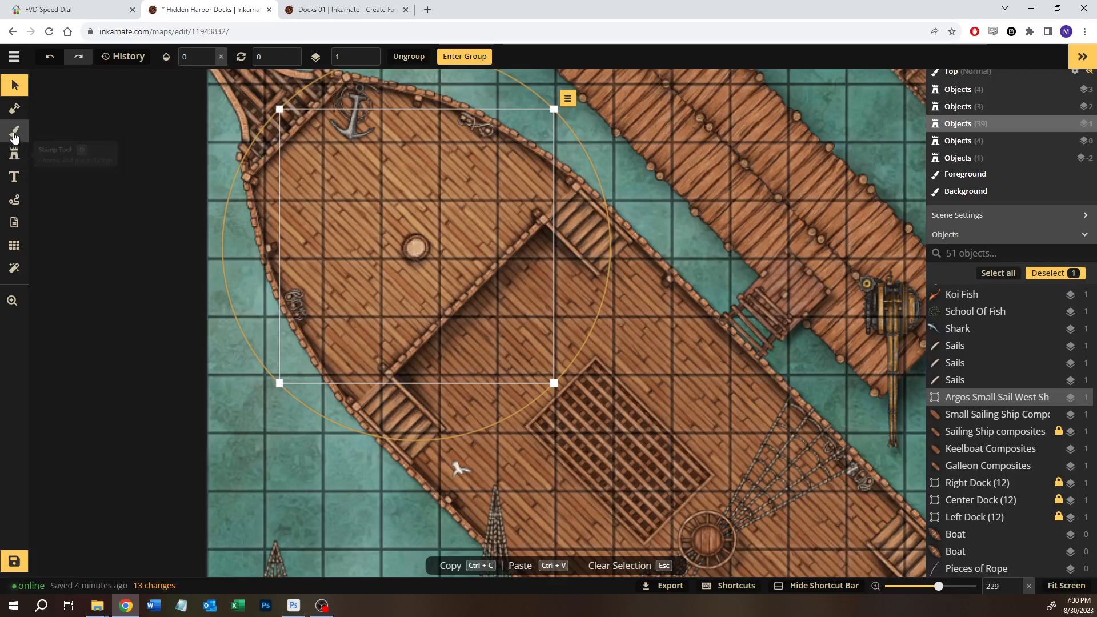
# - Place a triangular rope net from the foredeck mast to the ship's west railing, at size 52 and rotated 61 degrees
pyautogui.click(16, 155)
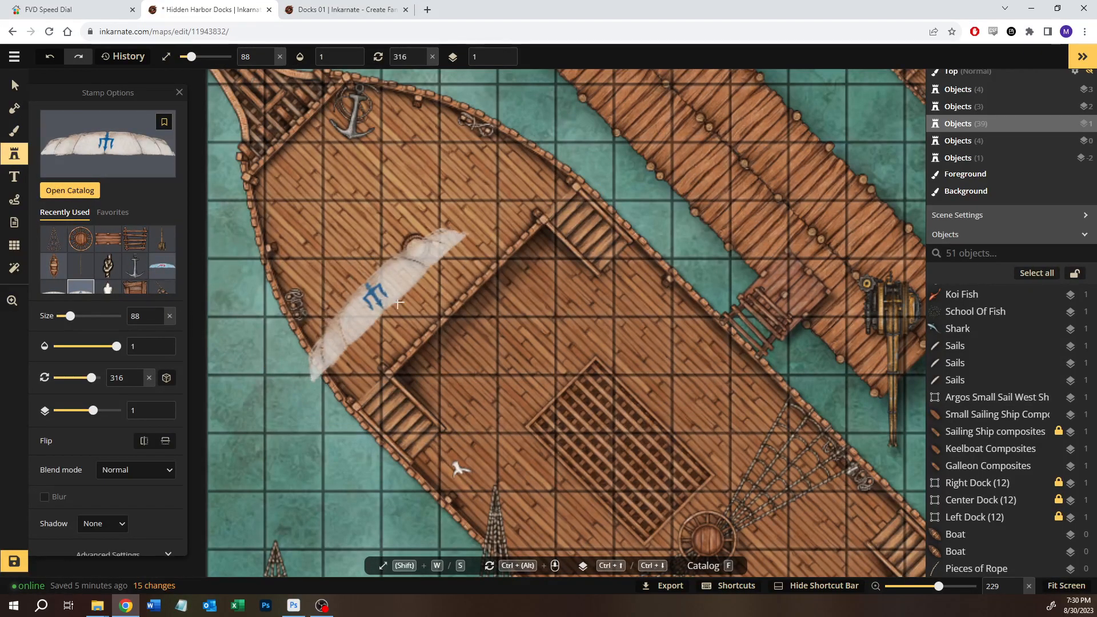
pyautogui.click(53, 238)
pyautogui.click(380, 296)
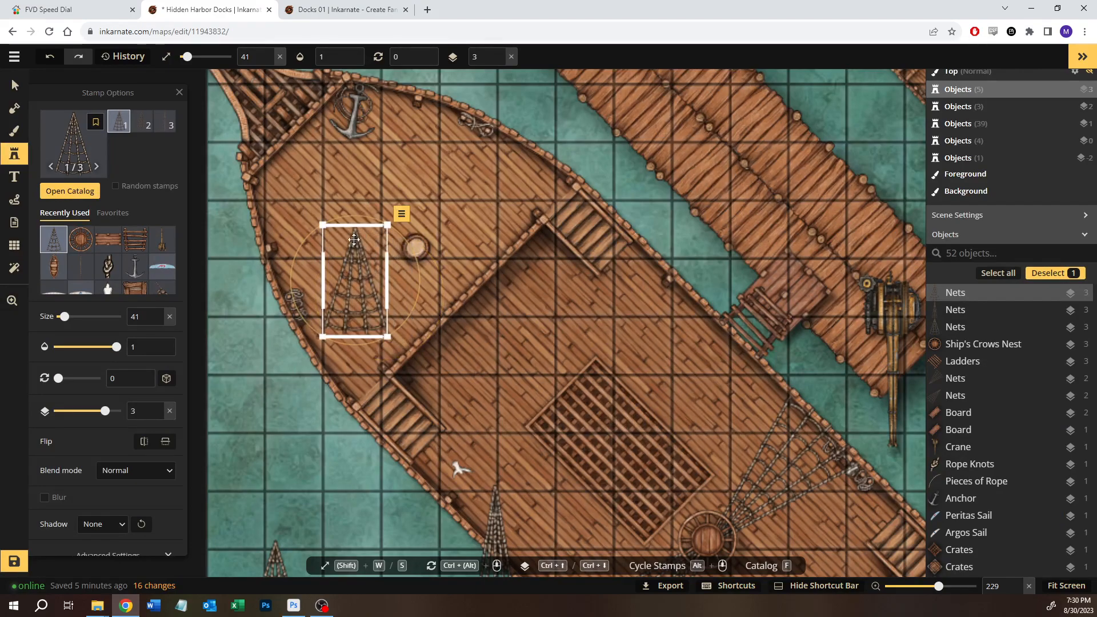
pyautogui.moveTo(356, 210); pyautogui.dragTo(376, 220)
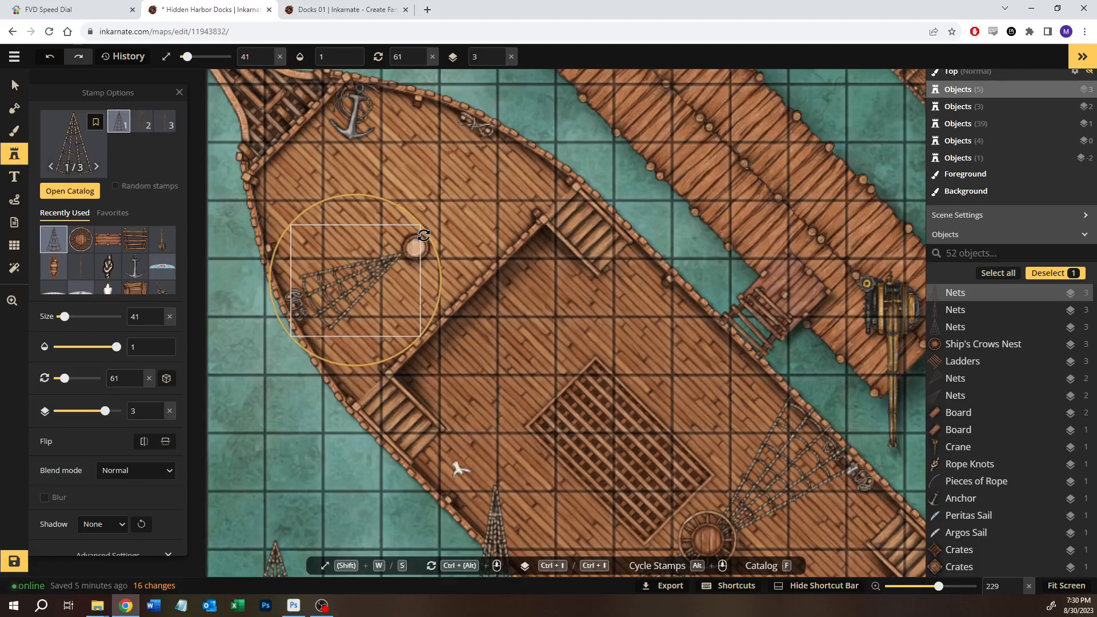
pyautogui.moveTo(374, 271); pyautogui.dragTo(375, 270)
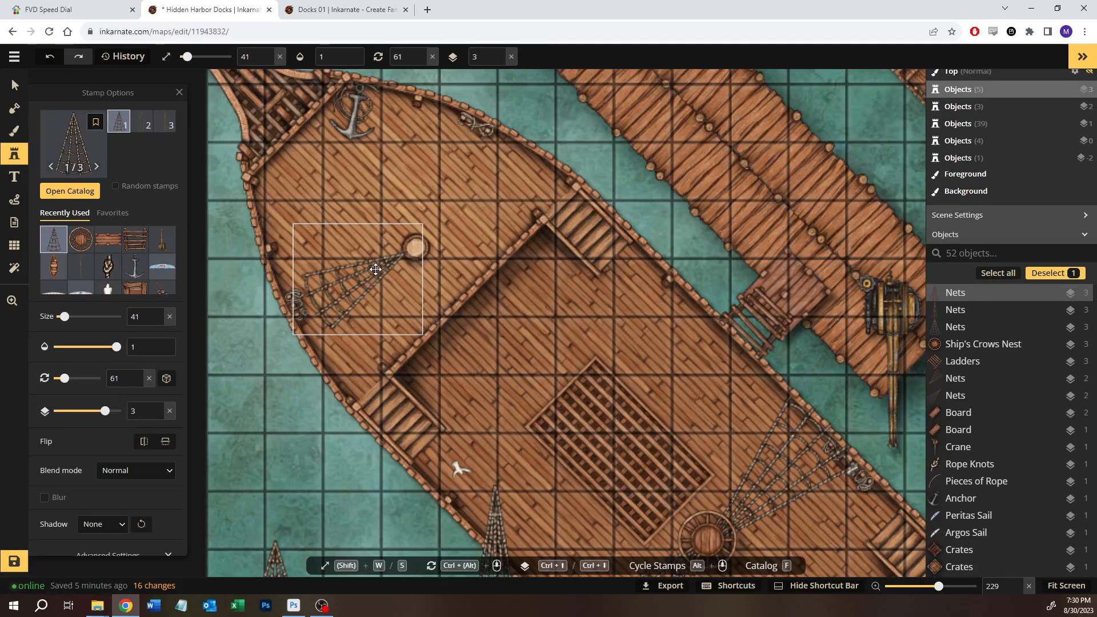
pyautogui.moveTo(294, 224); pyautogui.dragTo(229, 236)
pyautogui.moveTo(348, 271); pyautogui.dragTo(351, 290)
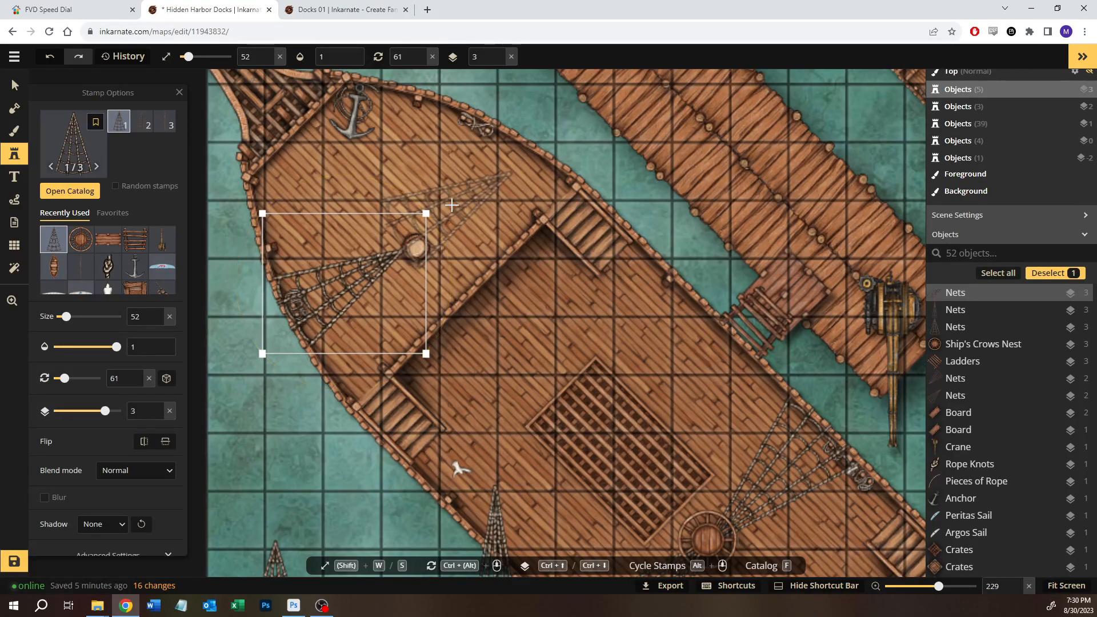
# - Place a second size 52 net between the foredeck mast and the opposite railing, rotated 213 degrees with its tip at the mast
pyautogui.click(510, 183)
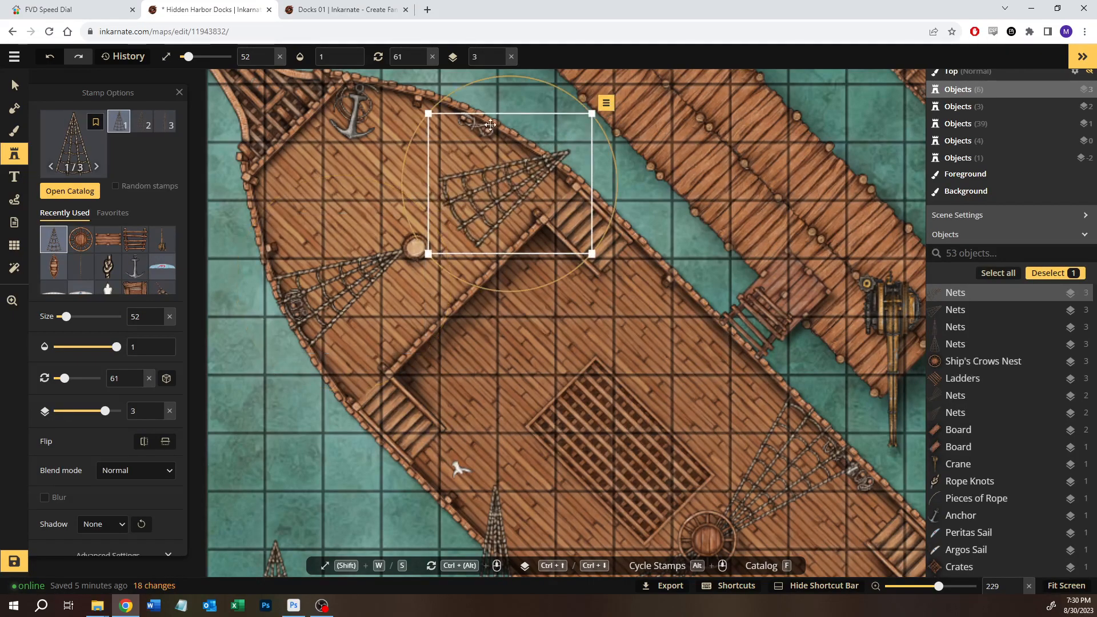
pyautogui.moveTo(444, 97); pyautogui.dragTo(574, 261)
pyautogui.moveTo(498, 186); pyautogui.dragTo(449, 186)
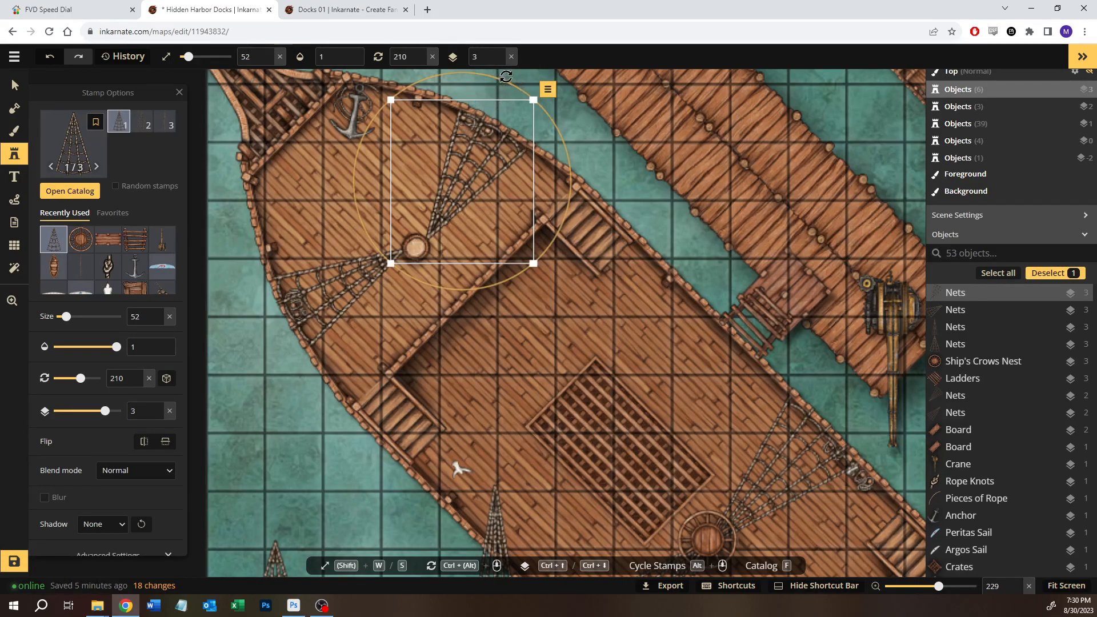
pyautogui.moveTo(503, 82); pyautogui.dragTo(509, 83)
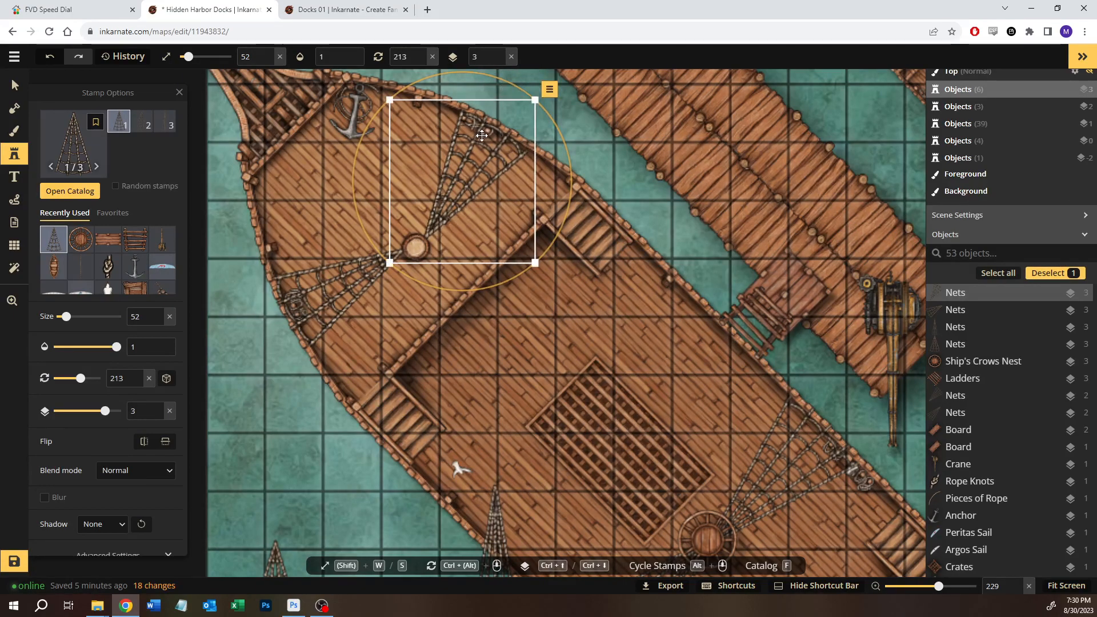
pyautogui.click(13, 86)
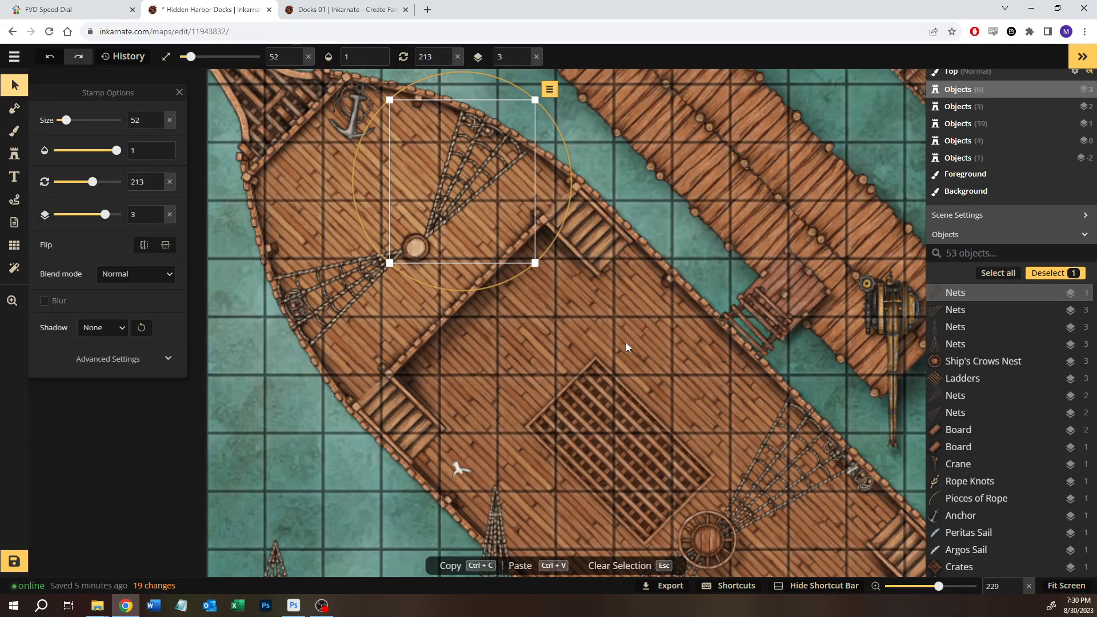
pyautogui.click(651, 343)
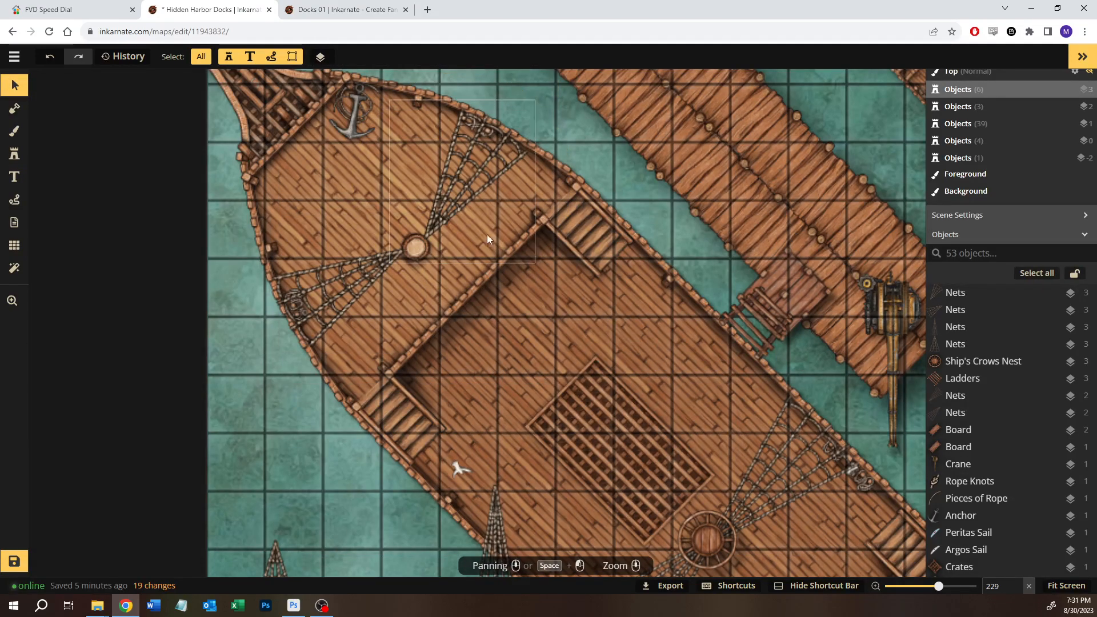
pyautogui.click(457, 207)
pyautogui.doubleClick(456, 207)
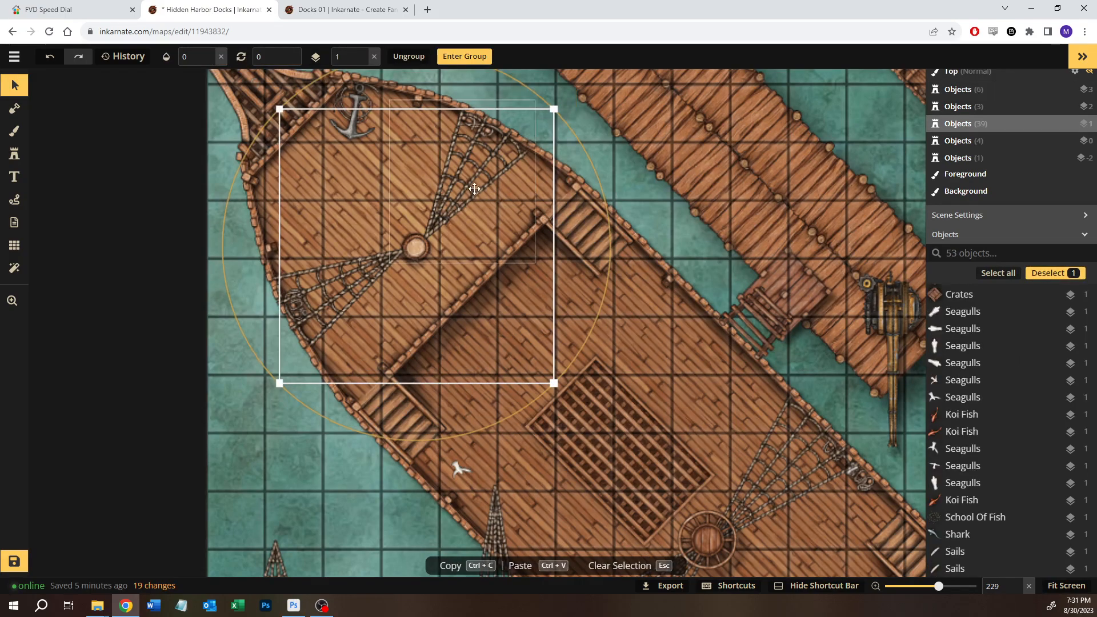
pyautogui.moveTo(473, 189); pyautogui.dragTo(472, 187)
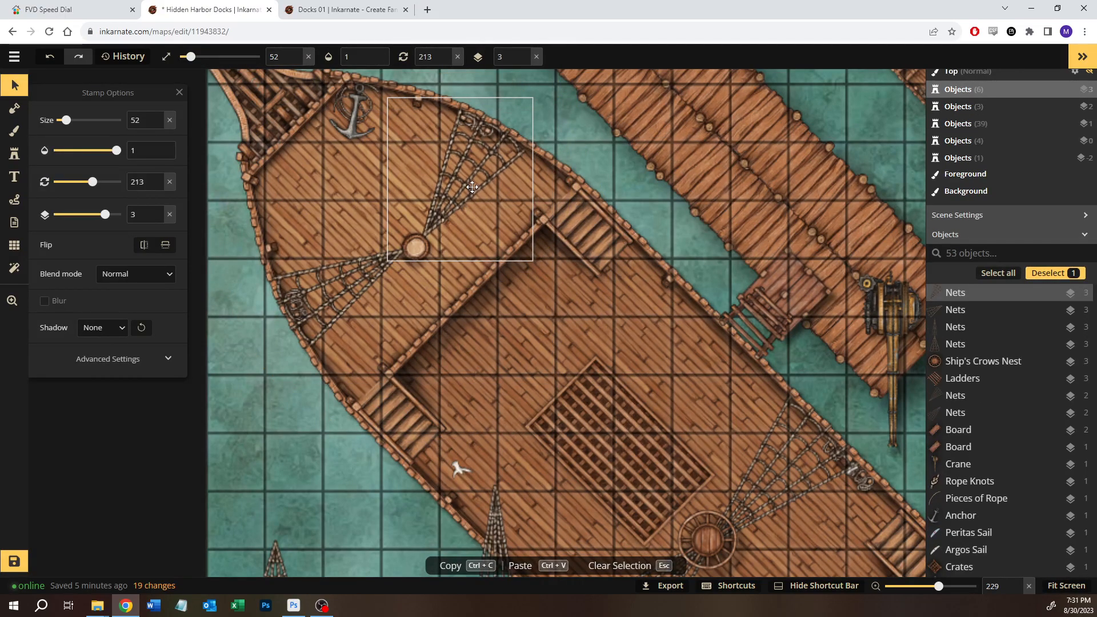
pyautogui.click(619, 175)
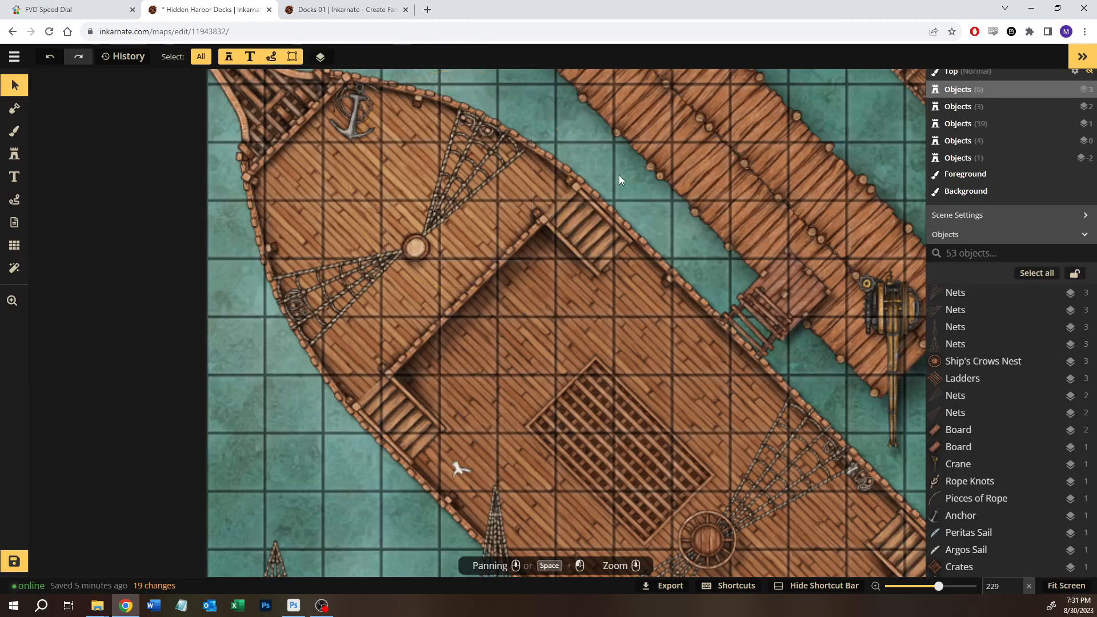
# - Set the trident sail group's opacity back to 1 and move the west foredeck net to layer 1
pyautogui.click(394, 220)
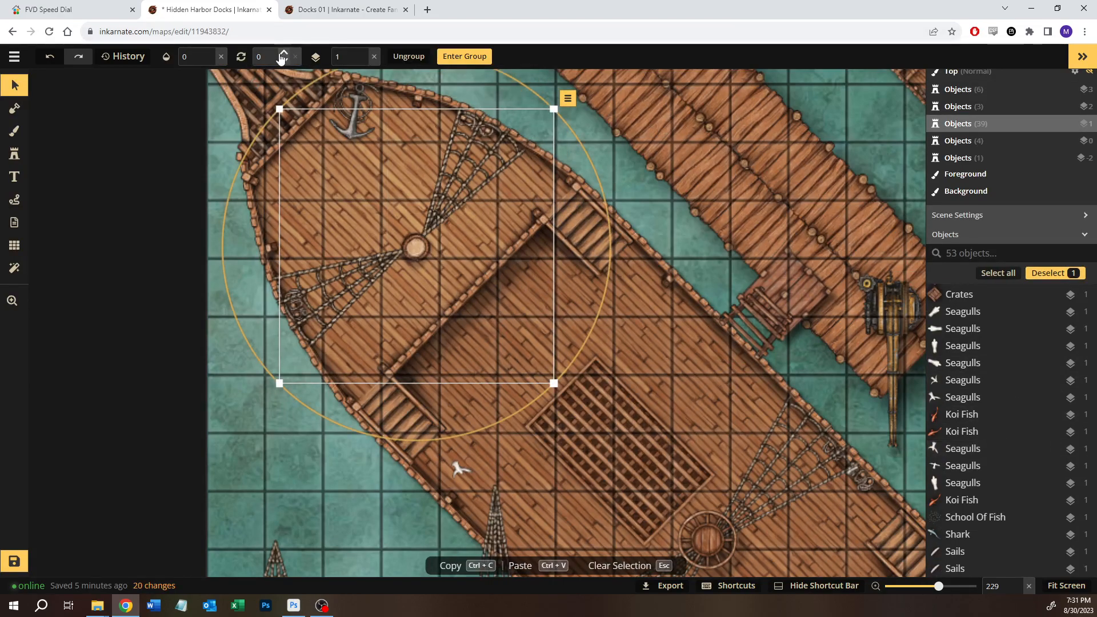
pyautogui.write('10')
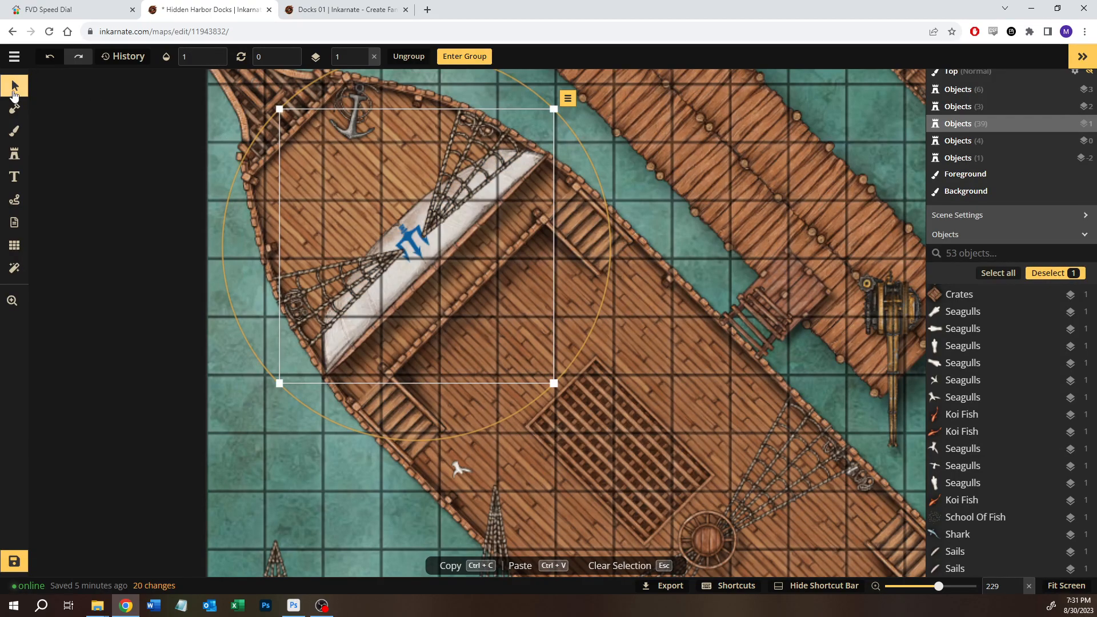
pyautogui.click(301, 276)
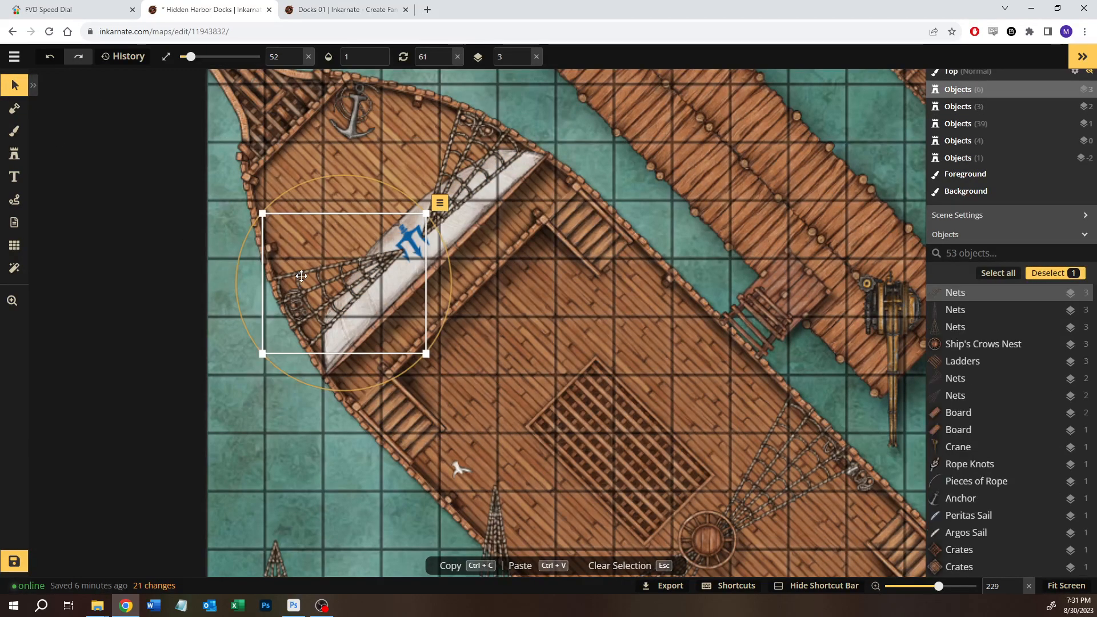
pyautogui.press('pagedown')
pyautogui.press('pagedown')
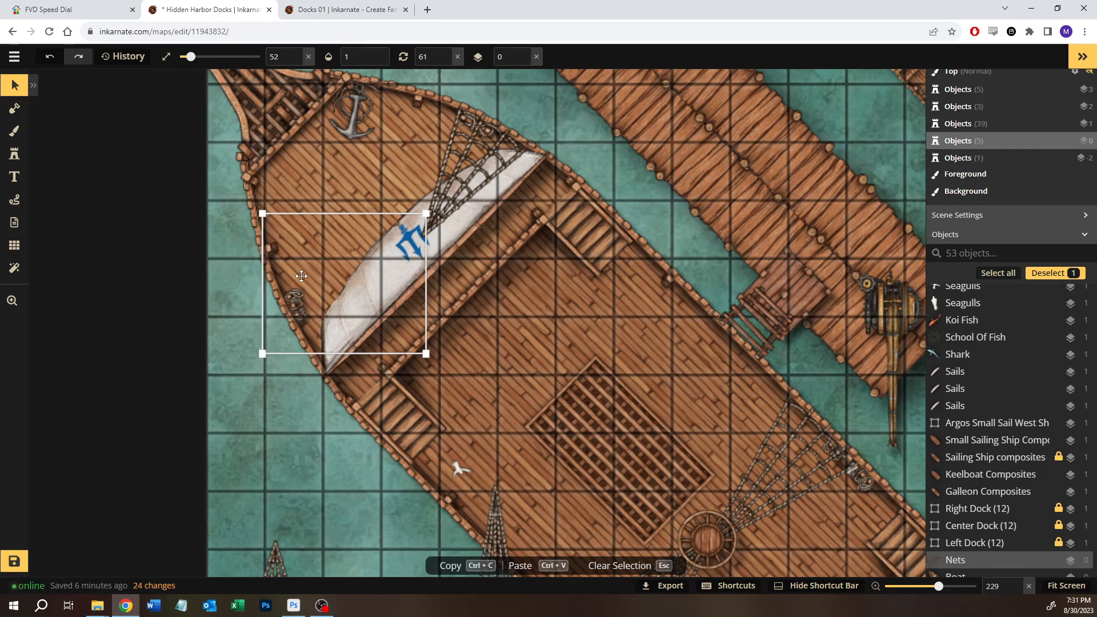
pyautogui.press('pageup')
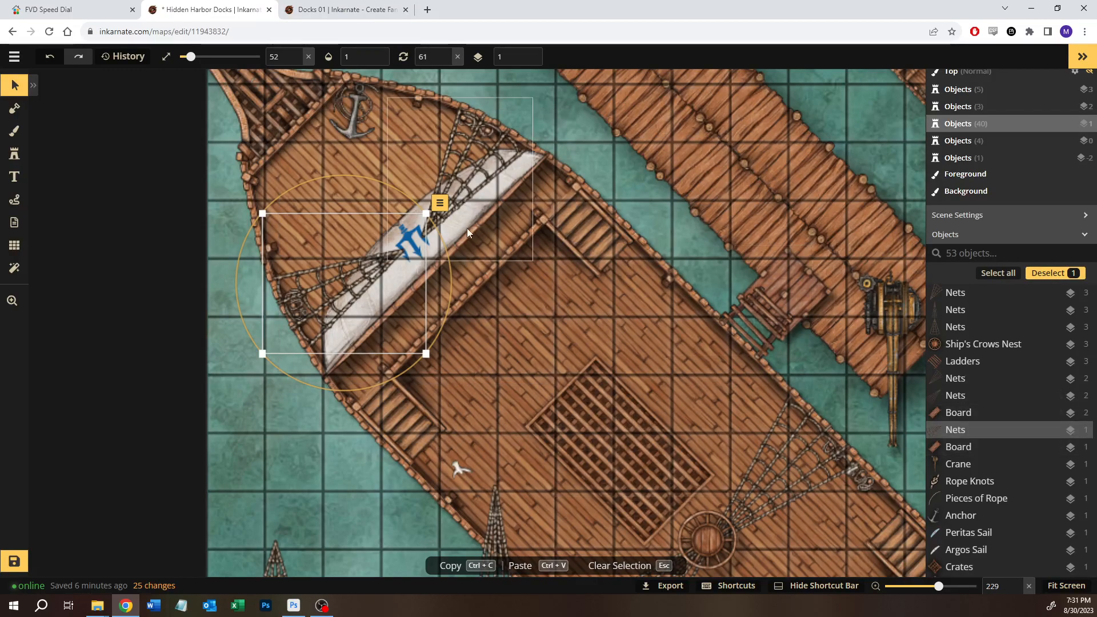
# - Move the trident sail group to layer 2 so it covers the west foredeck net
pyautogui.click(465, 274)
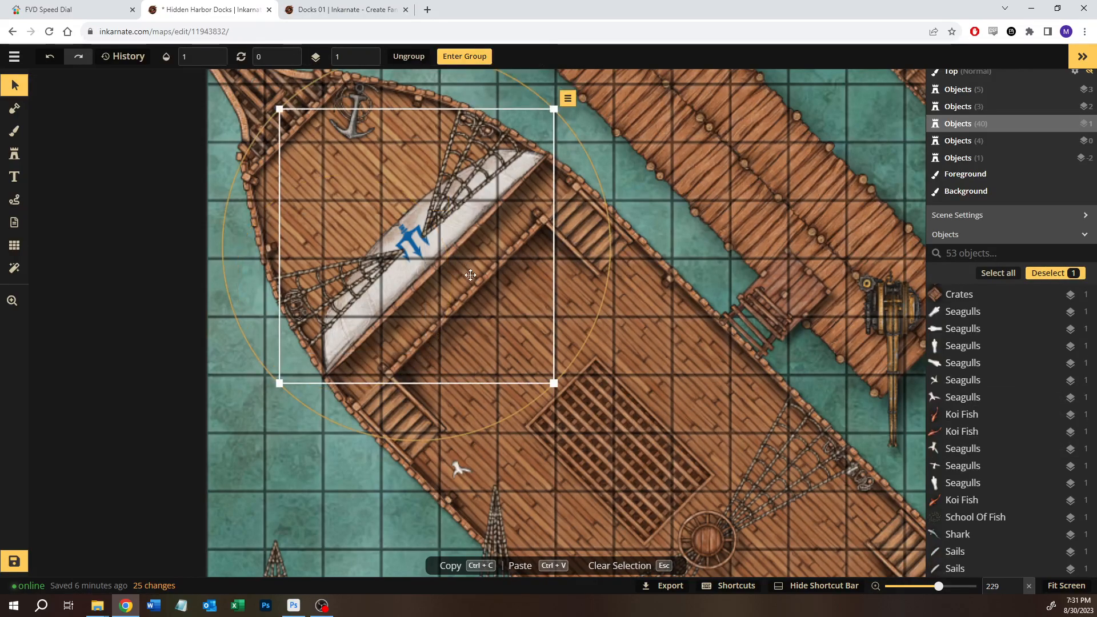
pyautogui.press('pageup')
pyautogui.press('pageup')
pyautogui.press('pageup')
pyautogui.press('pagedown')
pyautogui.press('pagedown')
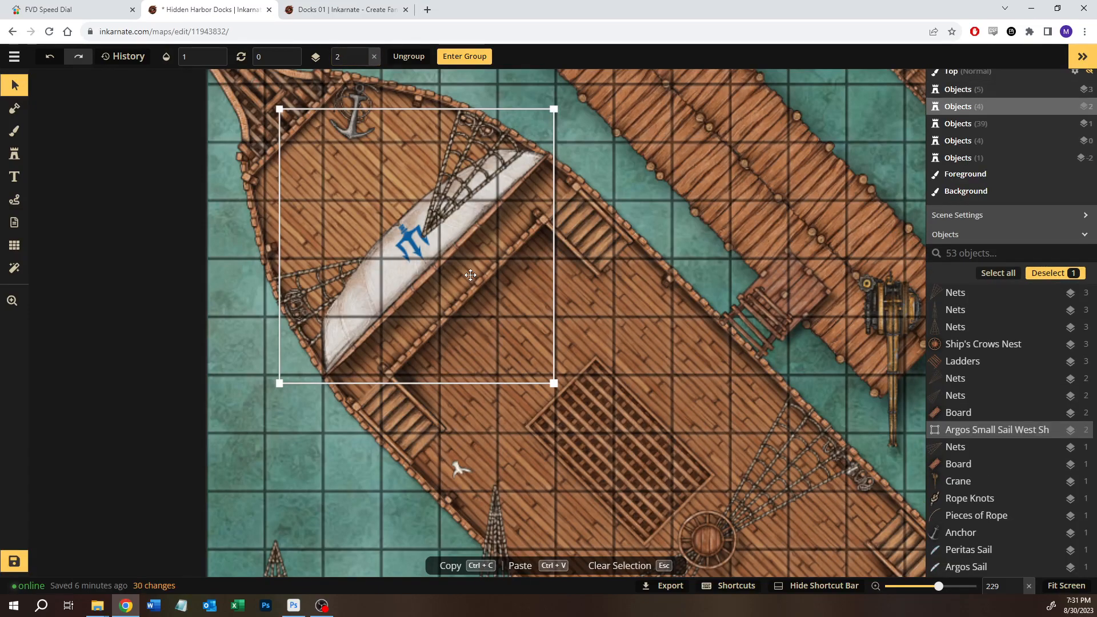
# - Move the foredeck net on the dock-facing railing to layer 1, beneath the trident sail
pyautogui.click(468, 162)
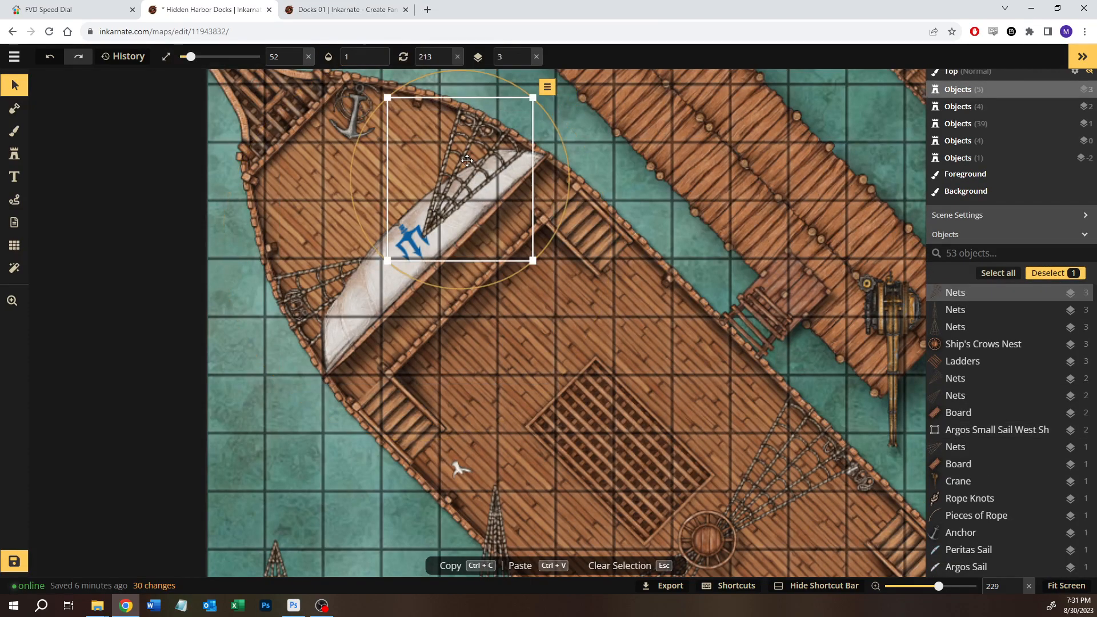
pyautogui.press('pagedown')
pyautogui.press('pagedown')
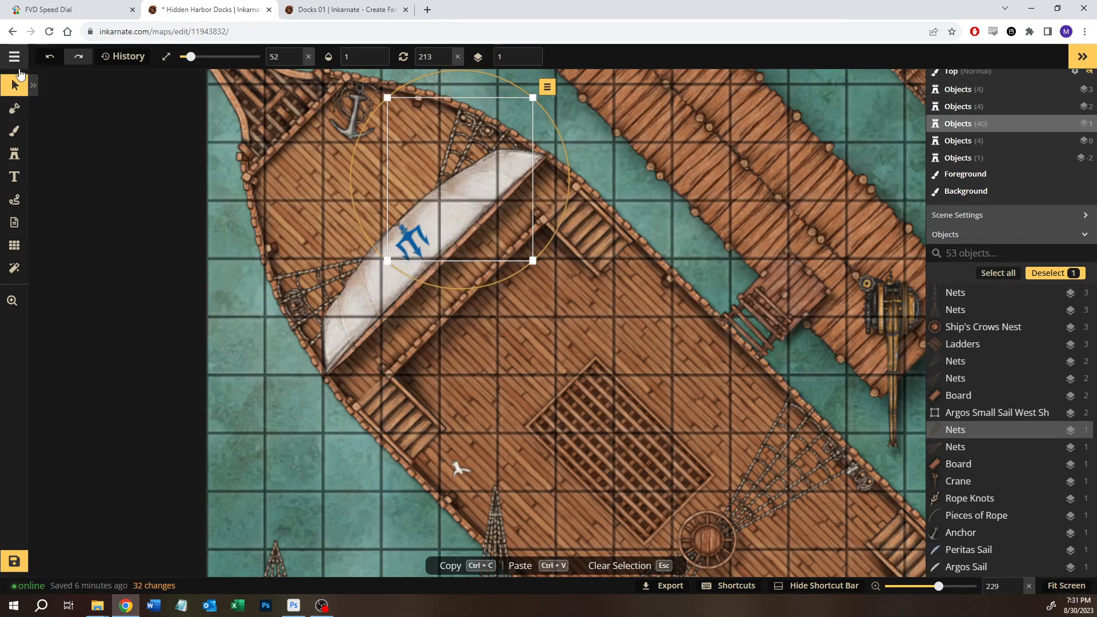
pyautogui.click(19, 83)
pyautogui.click(290, 361)
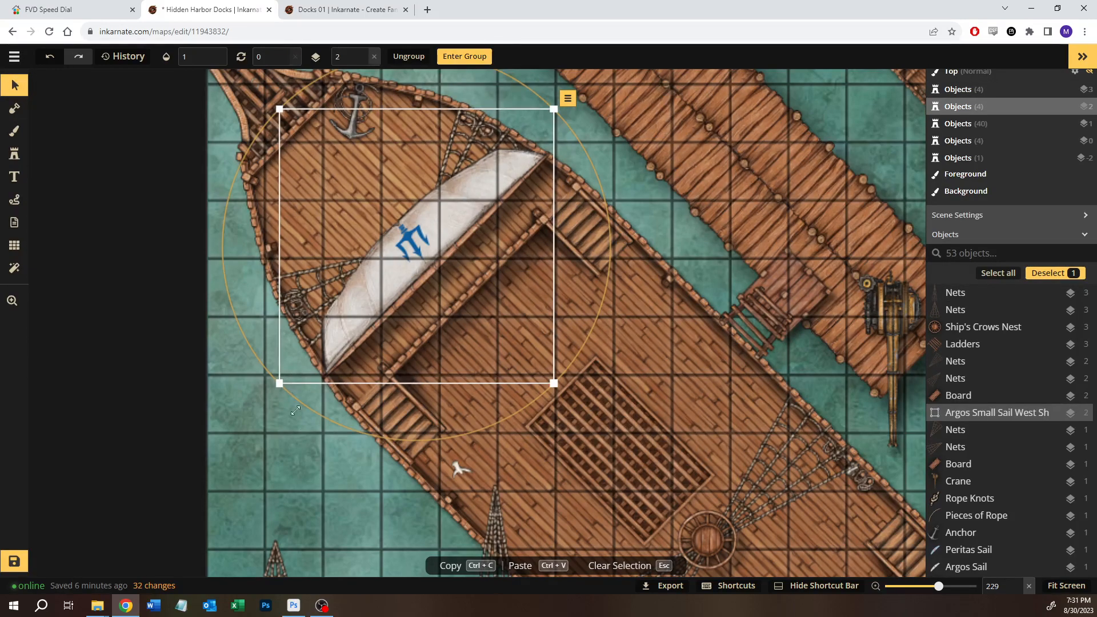
pyautogui.click(304, 483)
# - Delete the two spare upright nets beside the large ship's west hull and save the map
pyautogui.scroll(-5, 306, 482)
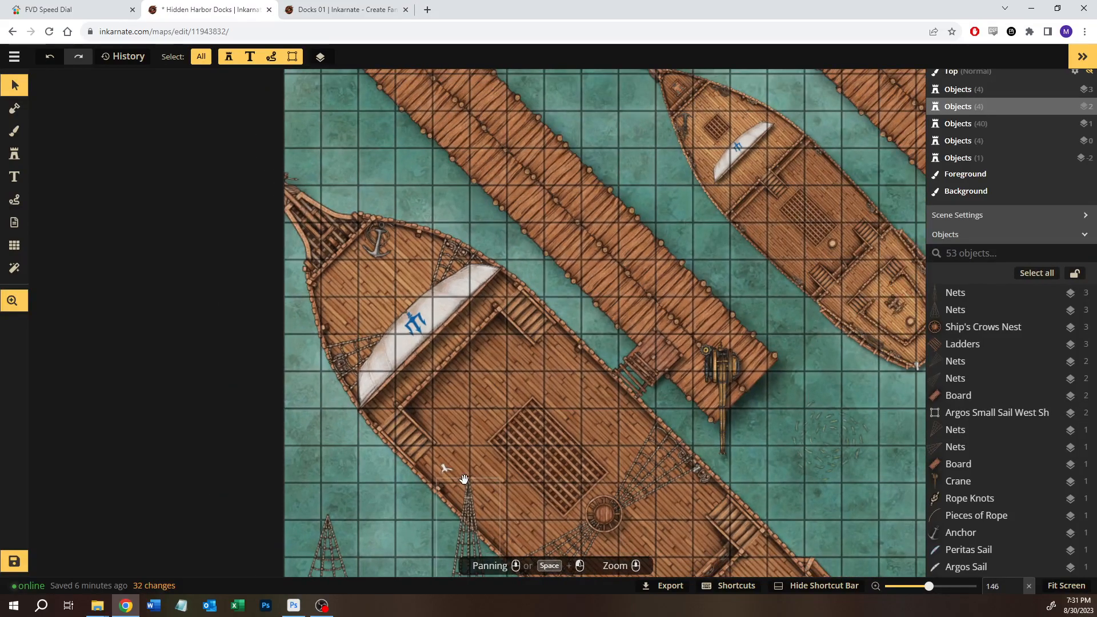
pyautogui.moveTo(460, 476); pyautogui.dragTo(310, 343)
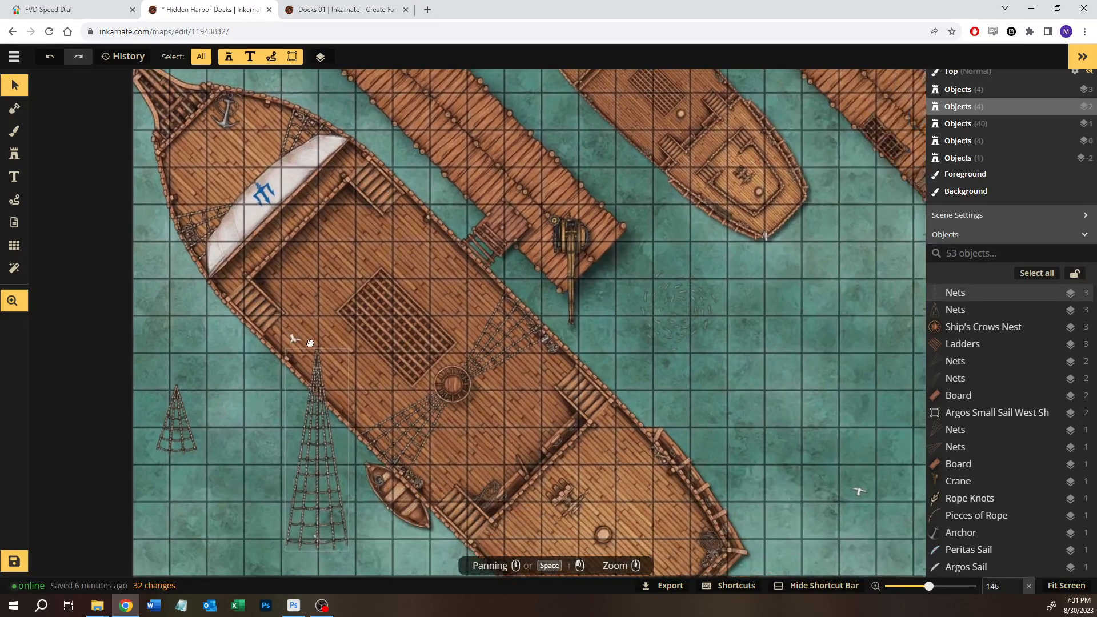
pyautogui.click(300, 473)
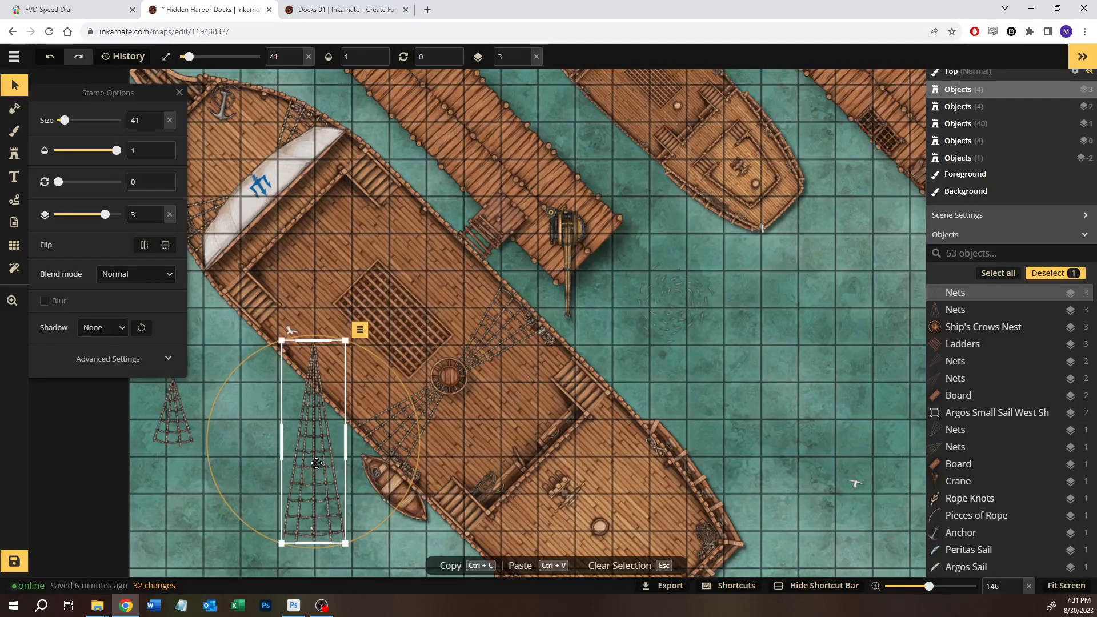
pyautogui.press('Delete')
pyautogui.click(169, 423)
pyautogui.press('Delete')
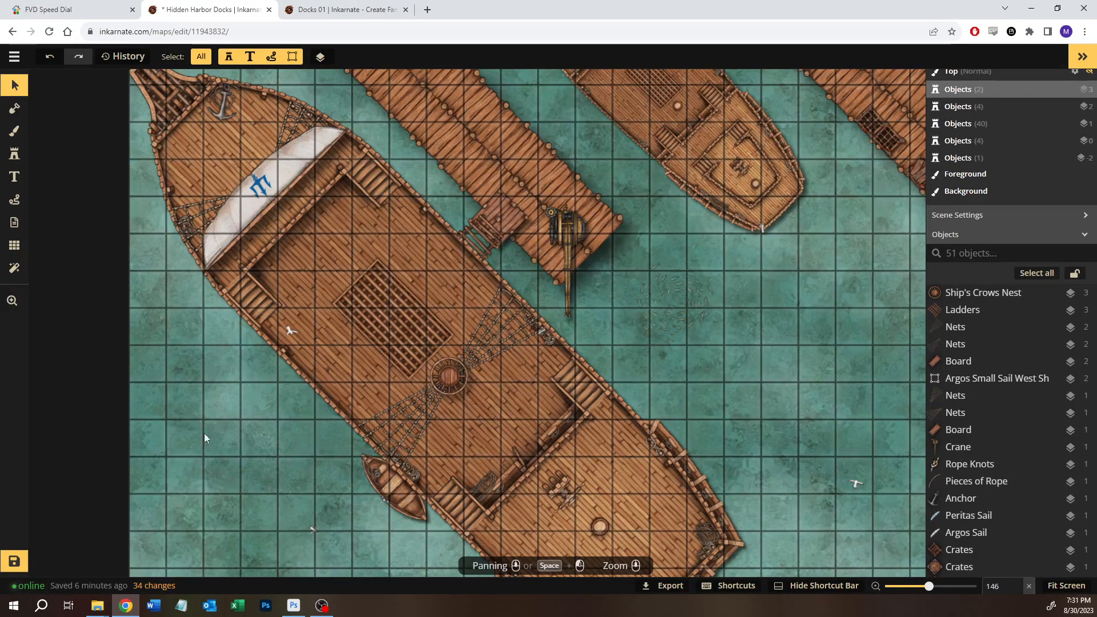
pyautogui.click(16, 565)
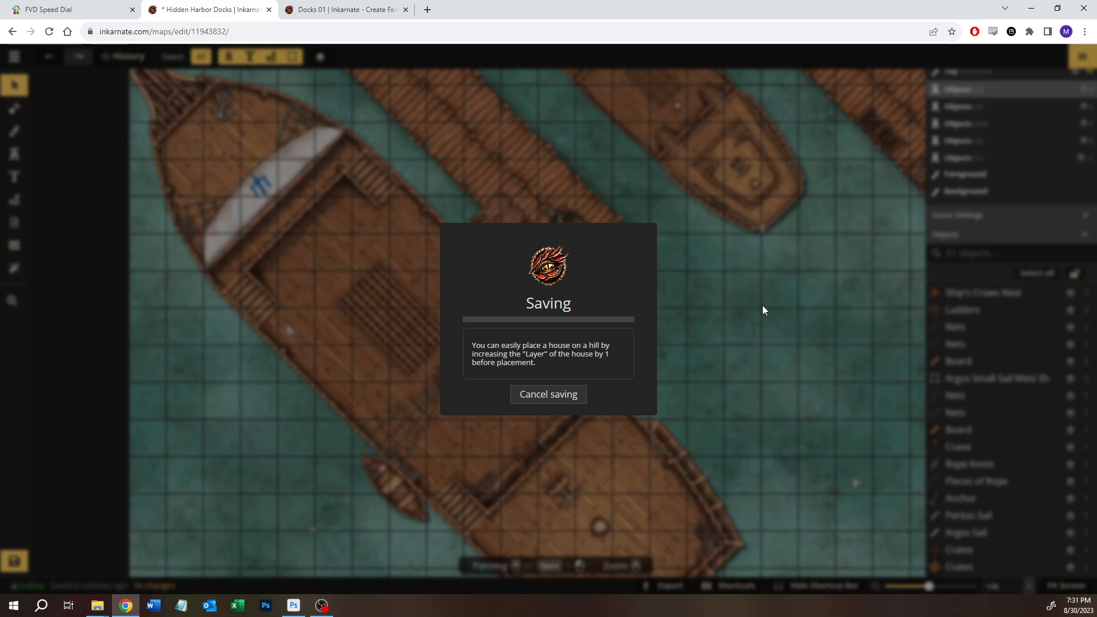
# - Examine the ship deck details on the Docks 01 reference map, and return to the Hidden Harbor Docks map
pyautogui.hotkey('ctrl', 'Tab')
pyautogui.scroll(5, 423, 420)
pyautogui.scroll(-5, 423, 420)
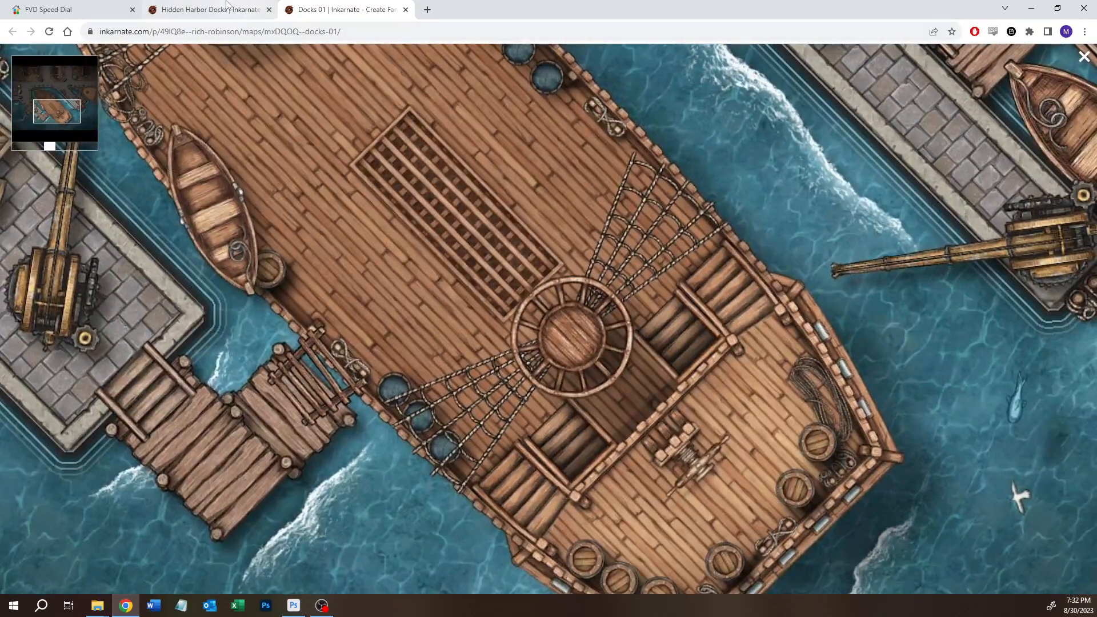
pyautogui.click(227, 7)
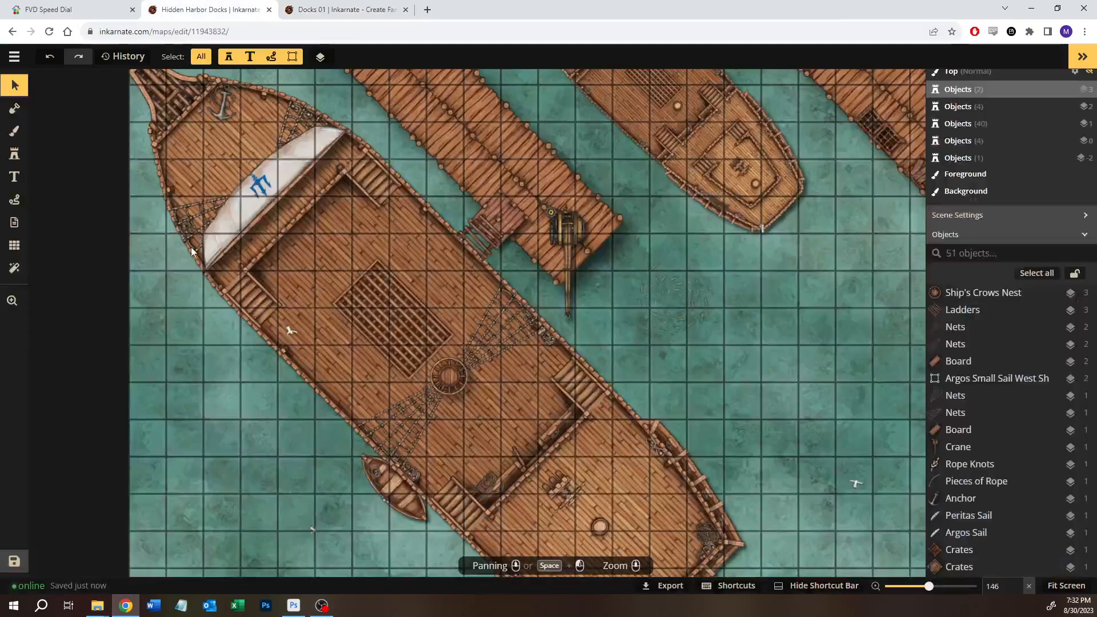
# - Search the Fantasy Battlemaps 2.0 stamp catalog for "water" and choose the first water barrel variant from the Market pack
pyautogui.click(15, 153)
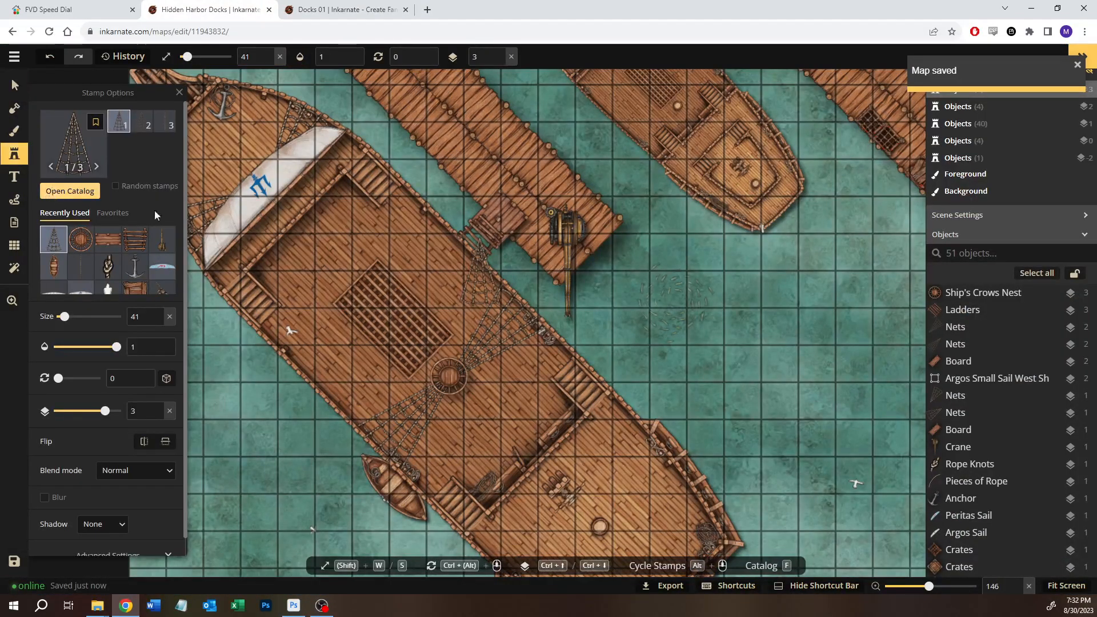
pyautogui.press('f')
pyautogui.click(234, 93)
pyautogui.write('water')
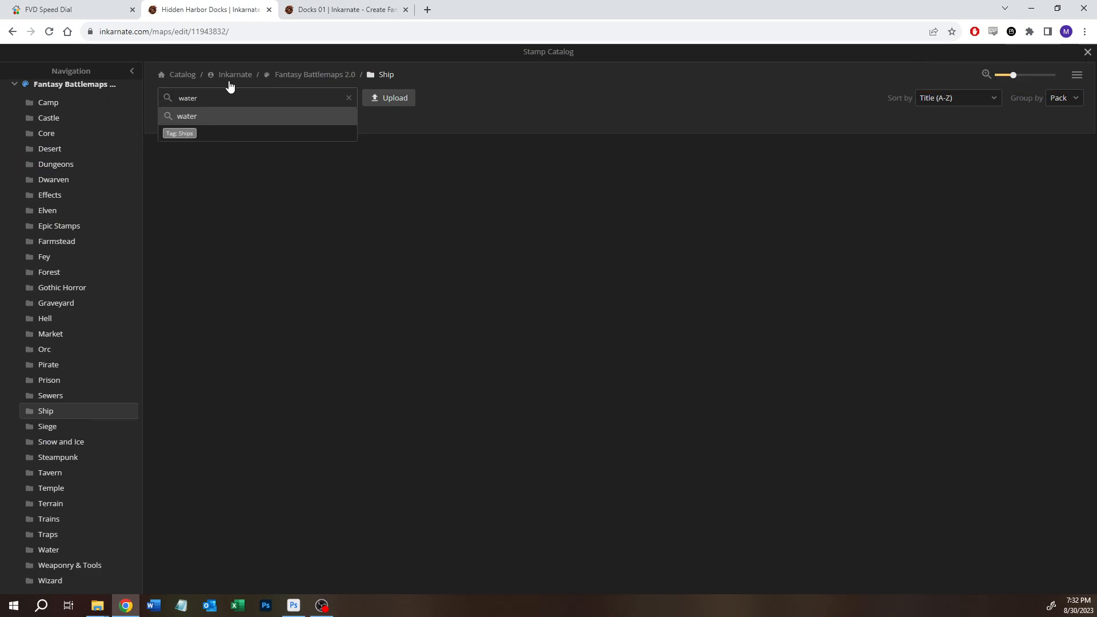
pyautogui.click(318, 74)
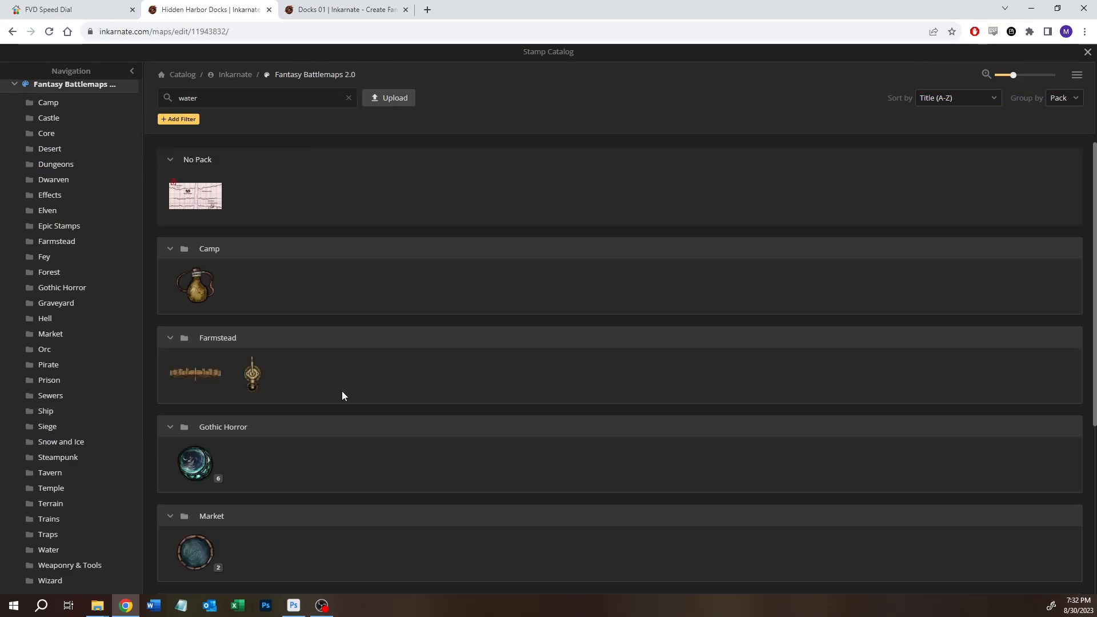
pyautogui.scroll(-1, 176, 531)
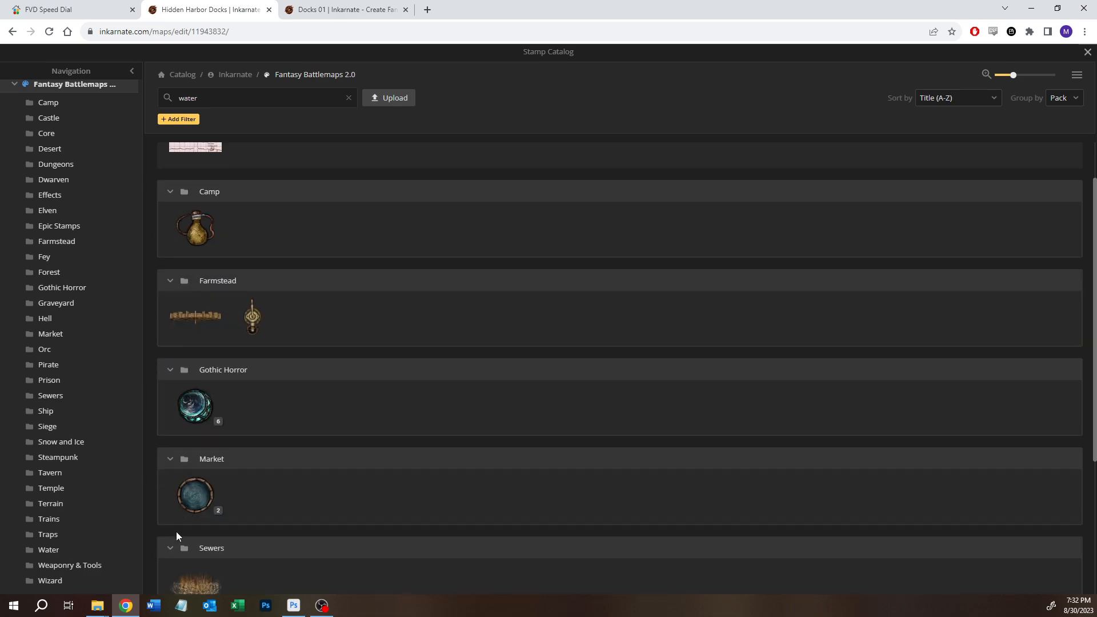
pyautogui.click(204, 514)
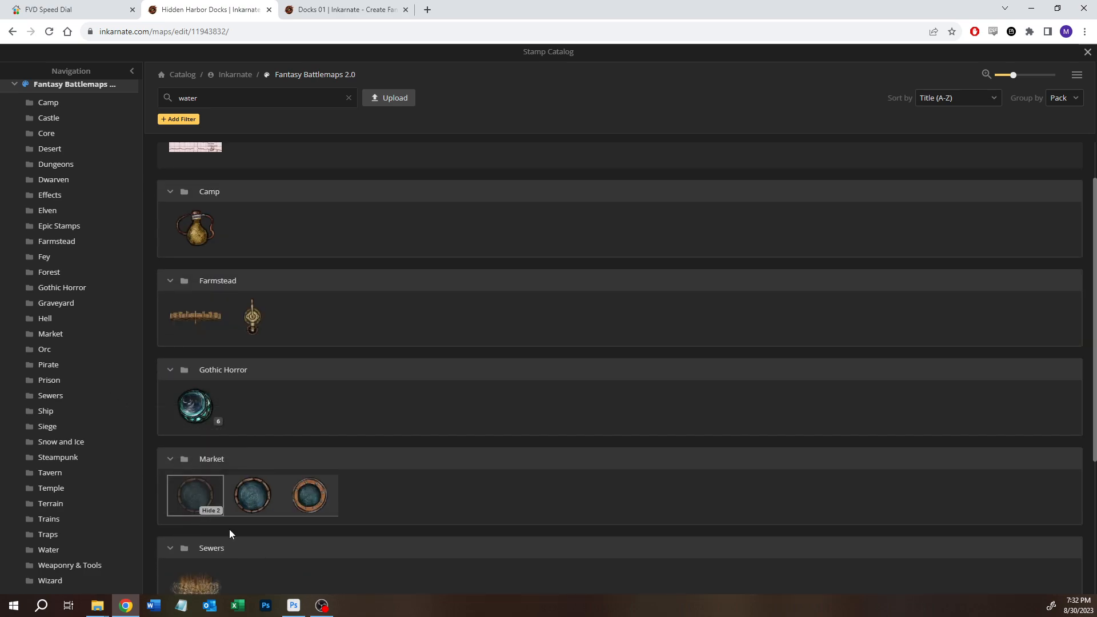
pyautogui.click(193, 490)
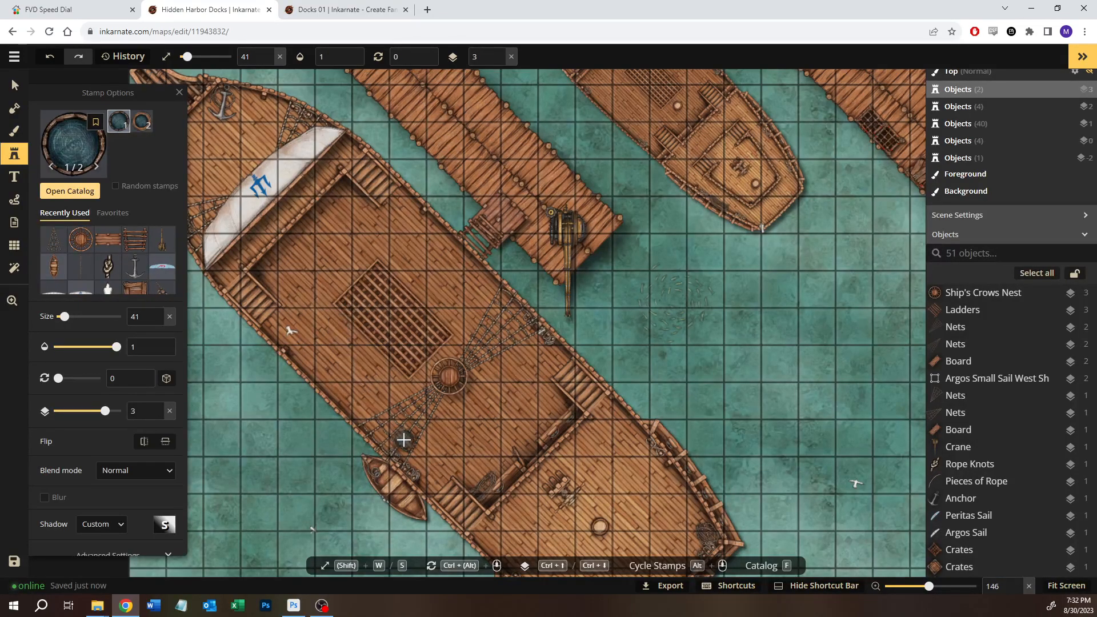
# - Place two size 41 water barrels side by side along the large ship's lower-left rail, near the seagull
pyautogui.scroll(3, 404, 439)
pyautogui.scroll(4, 404, 439)
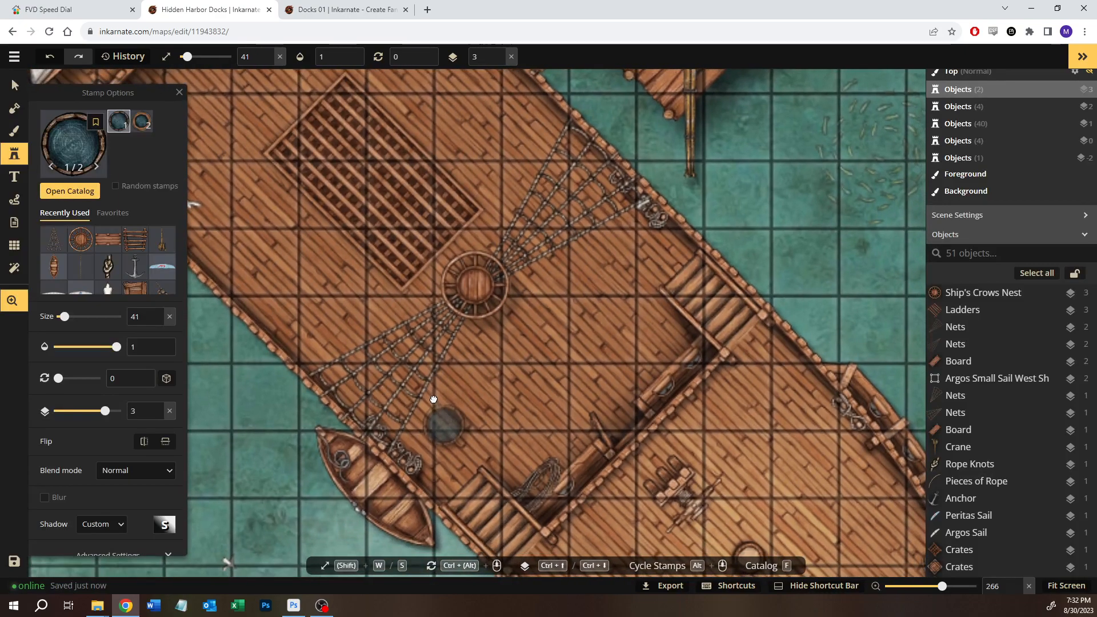
pyautogui.moveTo(434, 400); pyautogui.dragTo(604, 482)
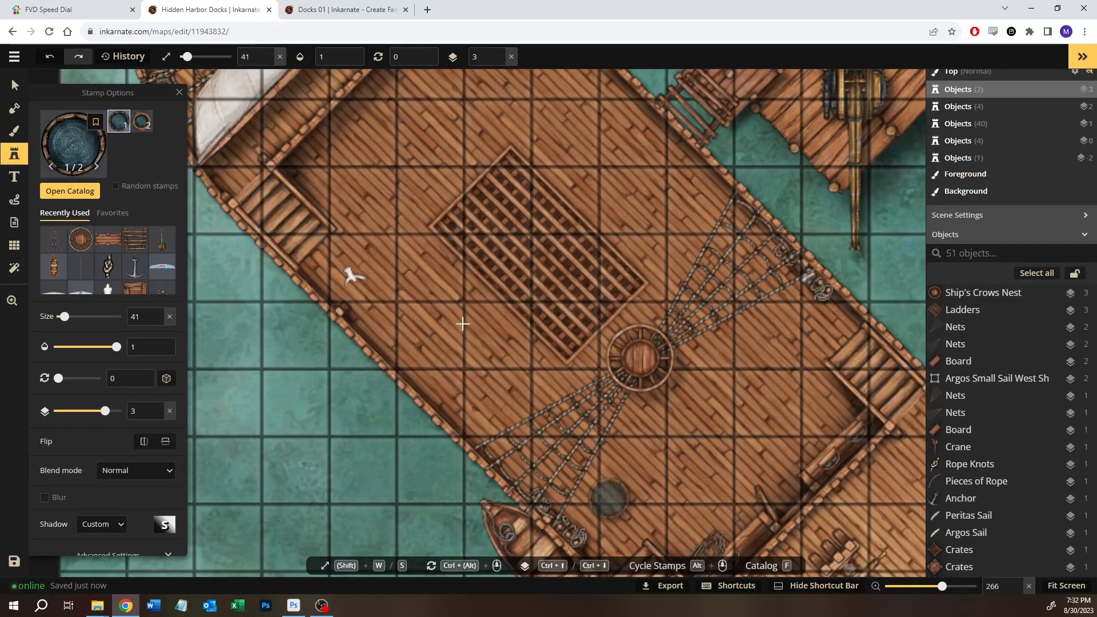
pyautogui.moveTo(526, 364); pyautogui.dragTo(486, 367)
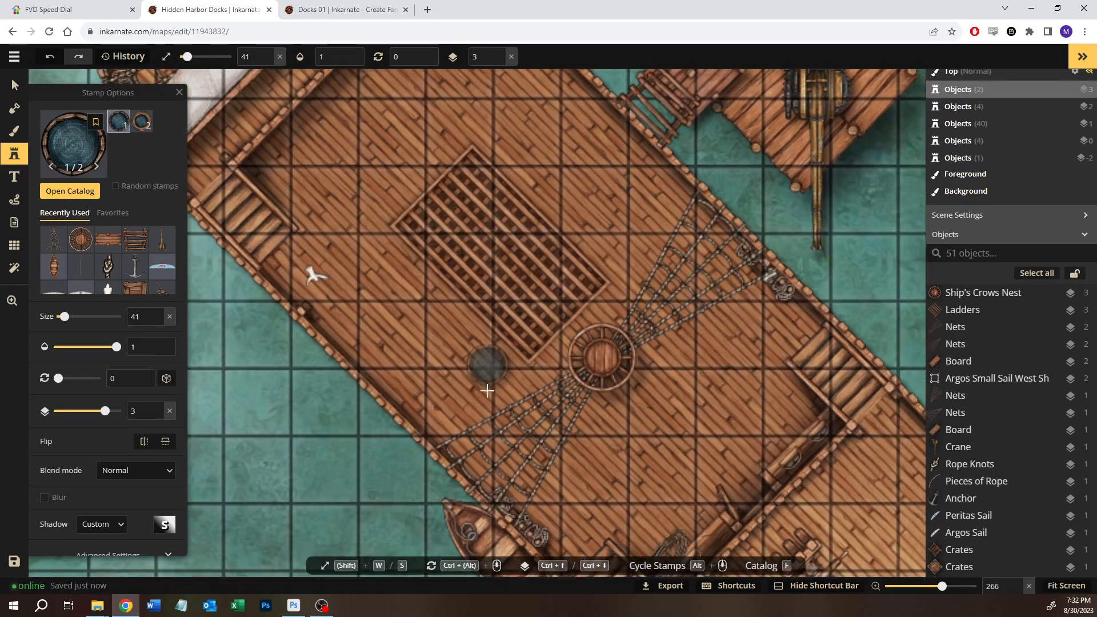
pyautogui.click(336, 317)
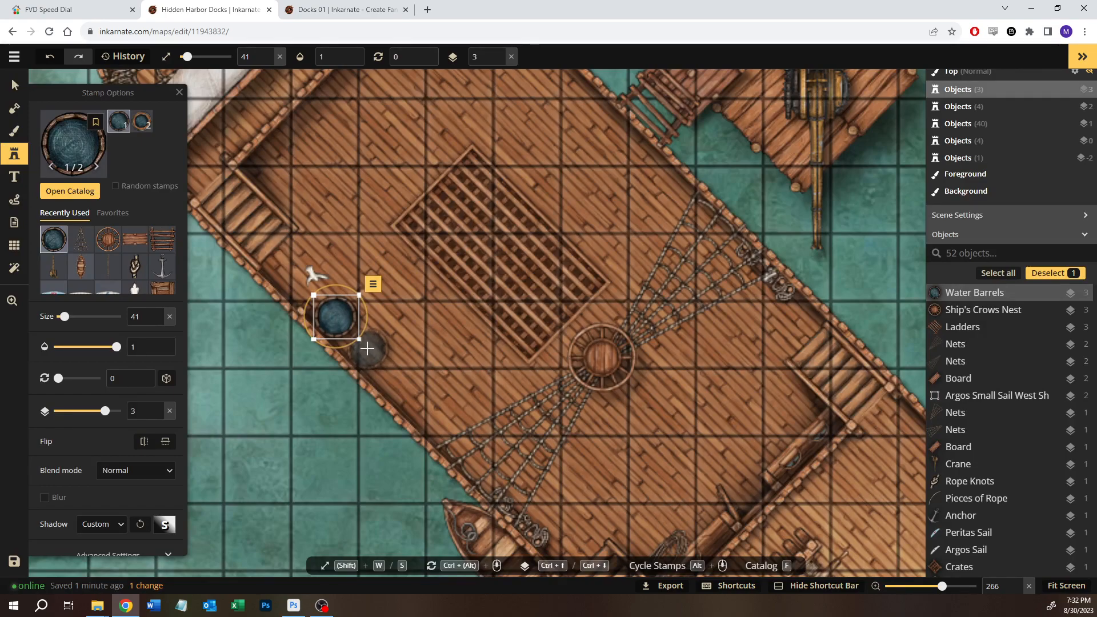
pyautogui.click(367, 348)
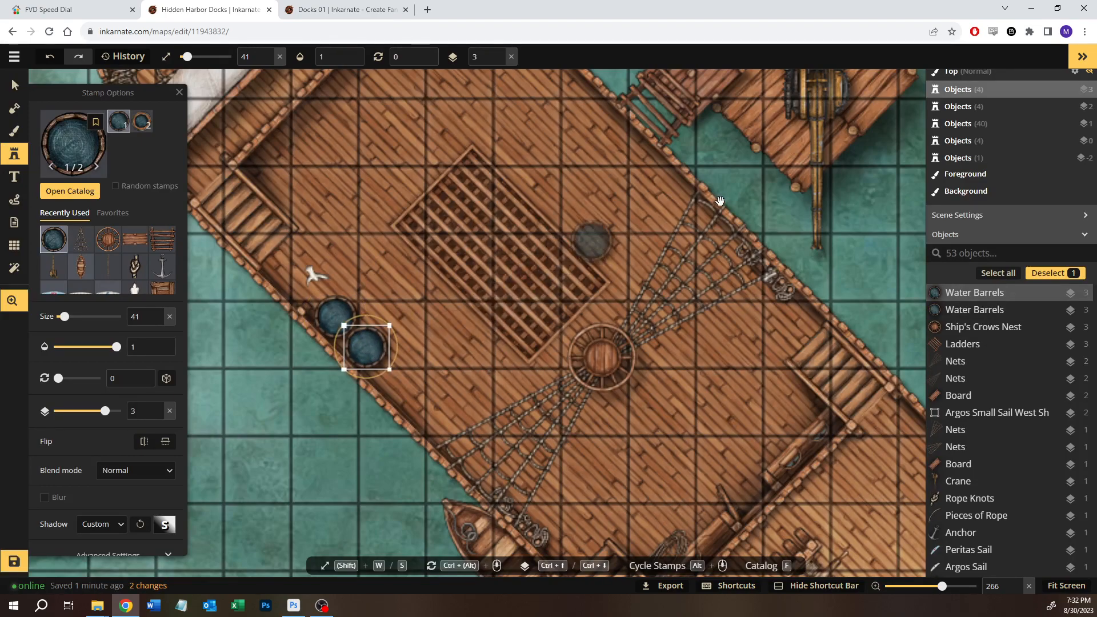
# - Place two water barrels in a row beside the crate along the upper-right rail of the white-sailed ship between the docks
pyautogui.scroll(-4, 628, 258)
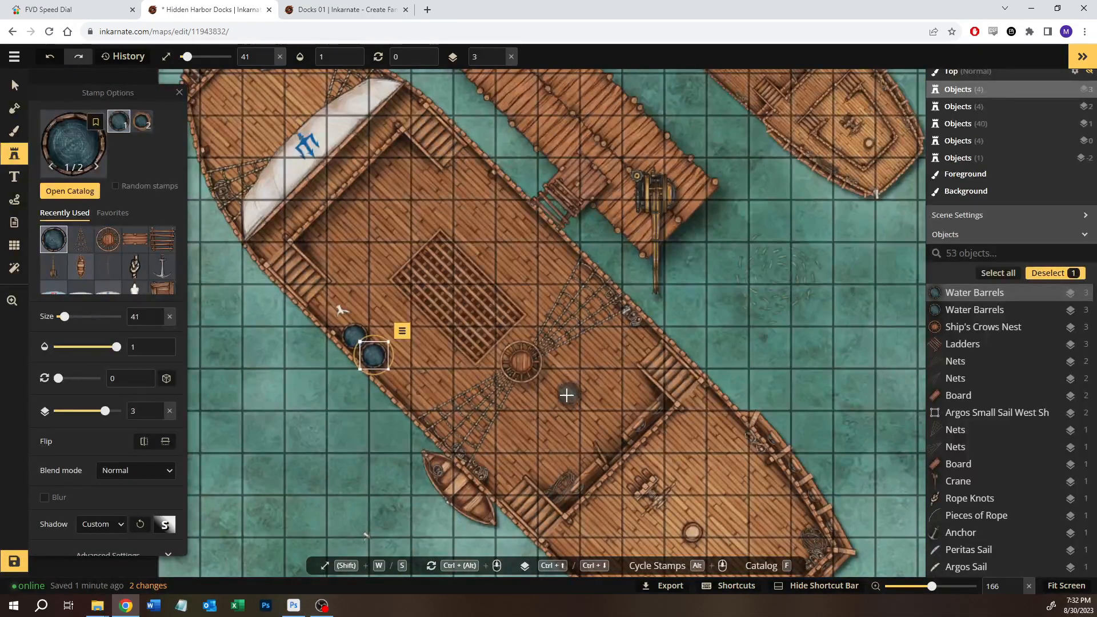
pyautogui.press('space')
pyautogui.moveTo(623, 286)
pyautogui.mouseDown()
pyautogui.moveTo(492, 399)
pyautogui.moveTo(388, 447)
pyautogui.mouseUp()
pyautogui.moveTo(537, 364); pyautogui.dragTo(417, 429)
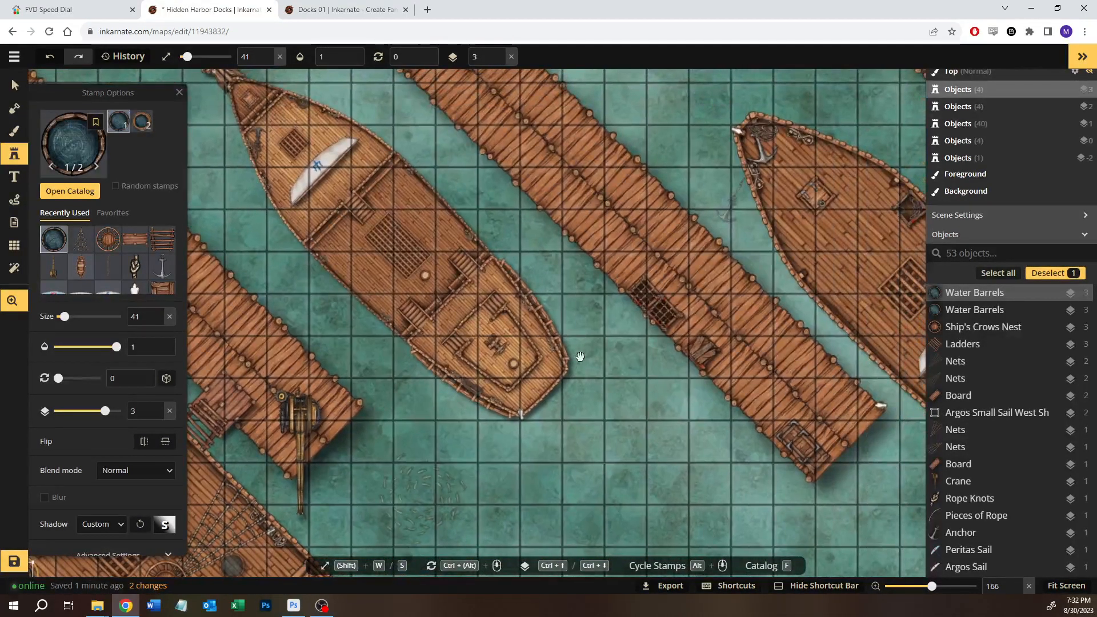
pyautogui.moveTo(586, 355); pyautogui.dragTo(355, 375)
pyautogui.moveTo(642, 360)
pyautogui.mouseDown()
pyautogui.moveTo(568, 363)
pyautogui.moveTo(553, 349)
pyautogui.mouseUp()
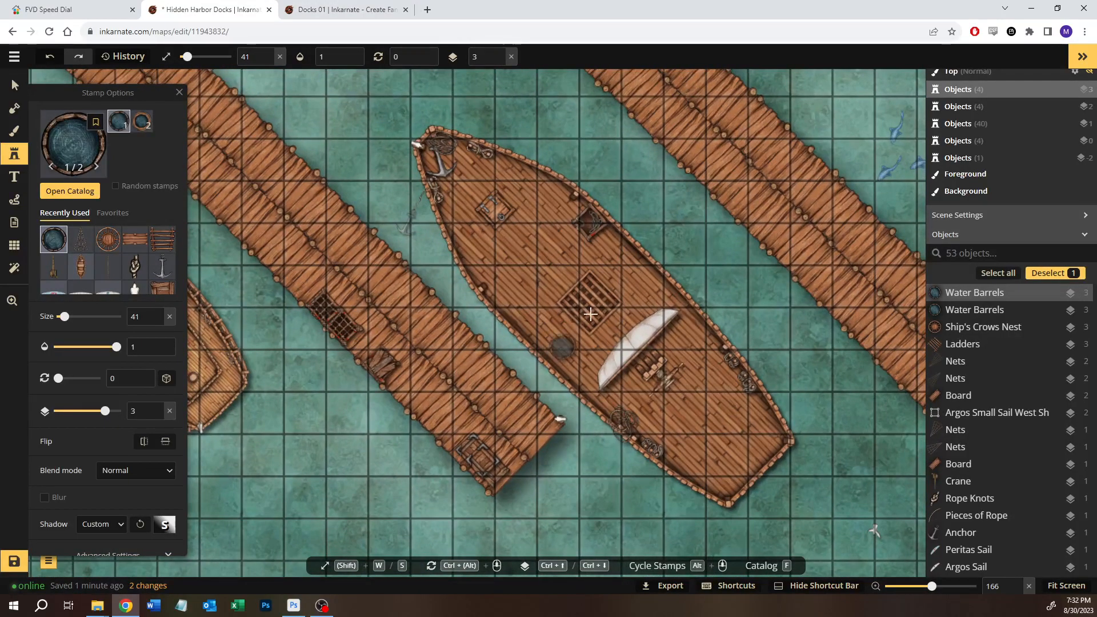
pyautogui.click(607, 239)
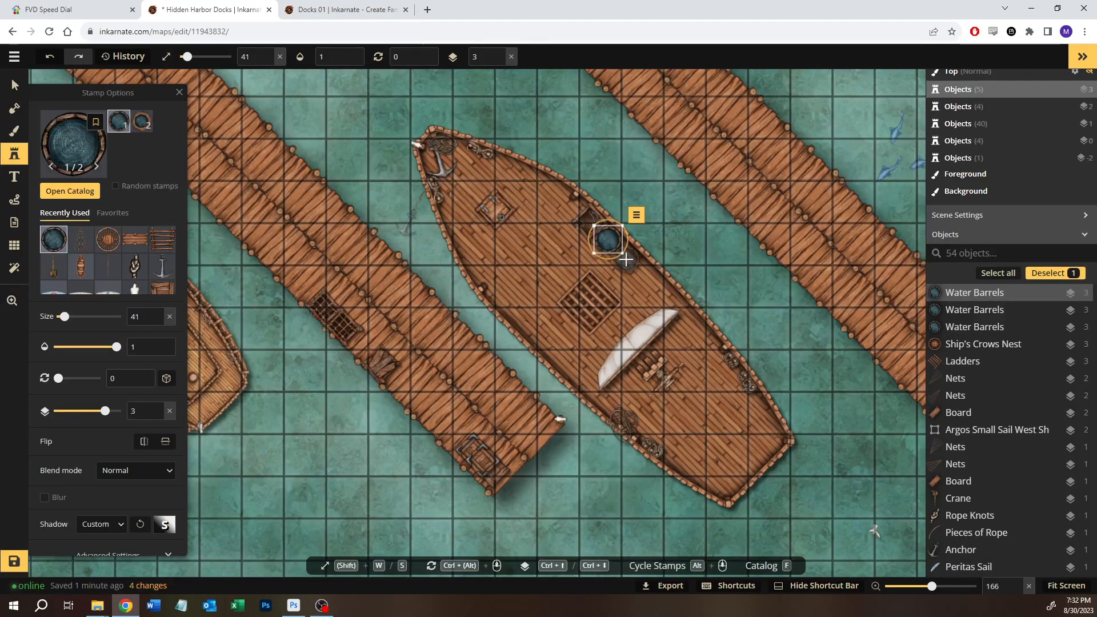
pyautogui.click(626, 260)
# - Place a water barrel at the front edge of the blue sail on the far right ship and lower it to layer 1
pyautogui.press('space')
pyautogui.moveTo(572, 354); pyautogui.dragTo(391, 377)
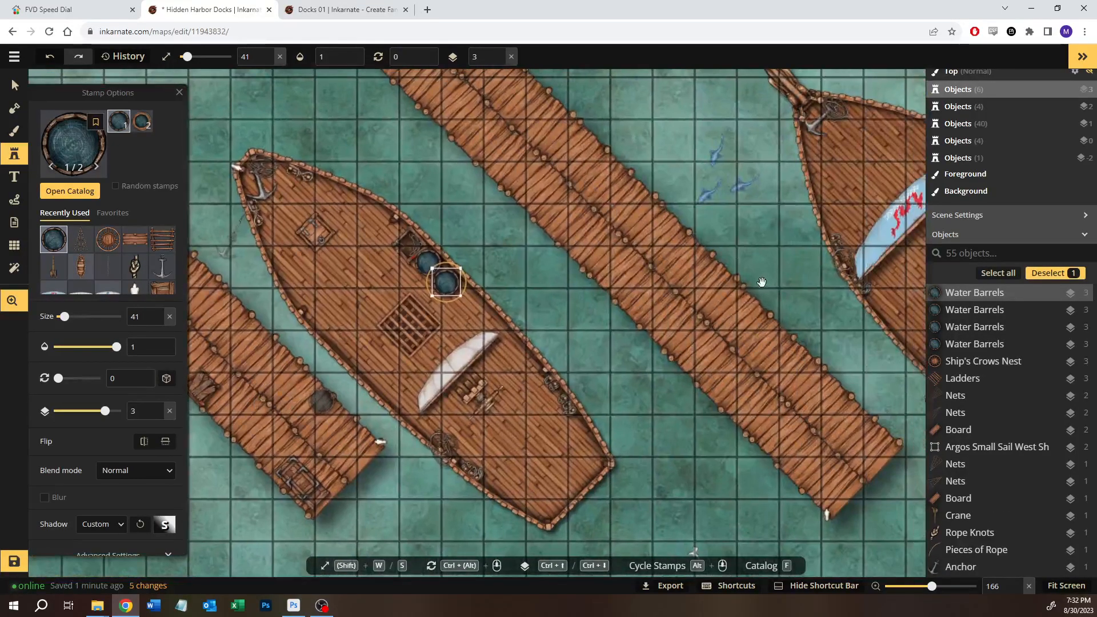
pyautogui.moveTo(764, 281); pyautogui.dragTo(490, 330)
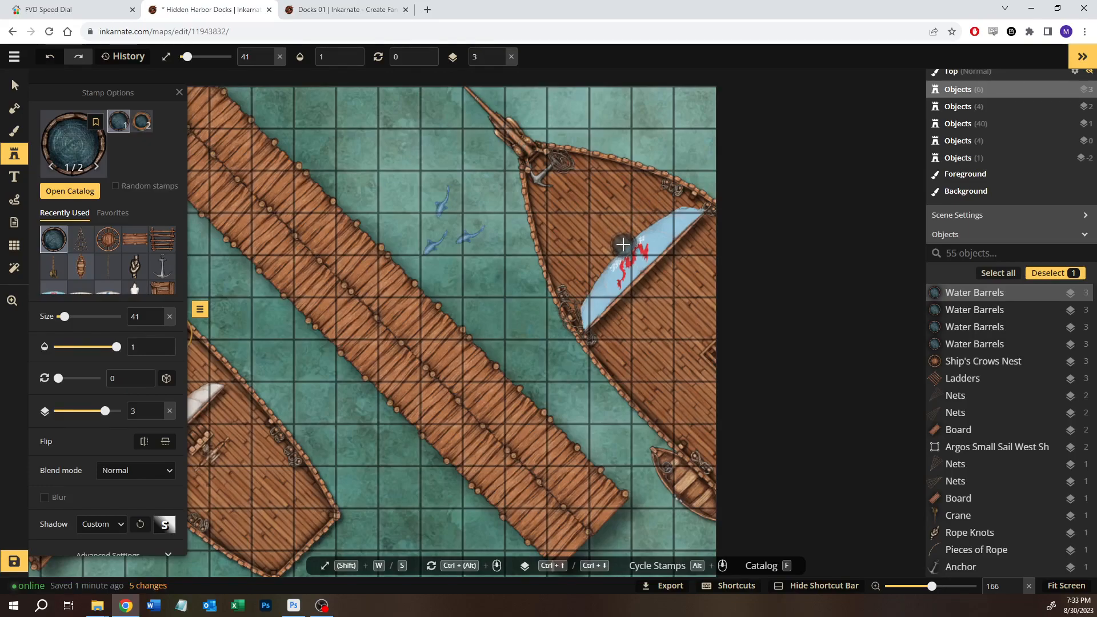
pyautogui.click(623, 245)
pyautogui.hotkey('ctrl', '[')
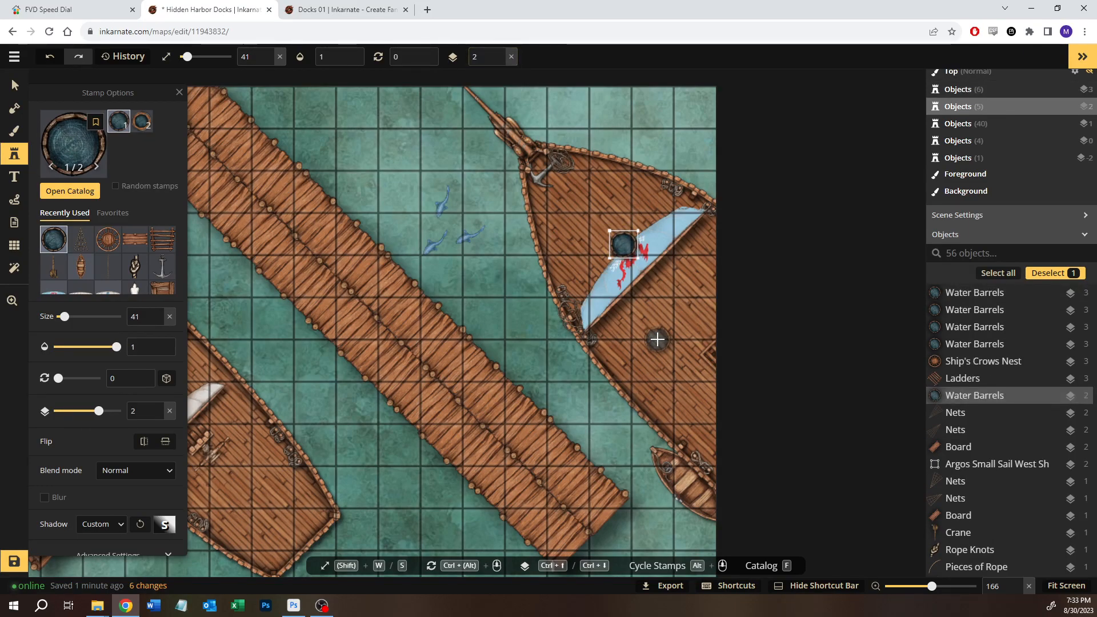
pyautogui.hotkey('ctrl', '[')
pyautogui.hotkey('ctrl', '[')
pyautogui.hotkey('ctrl', ']')
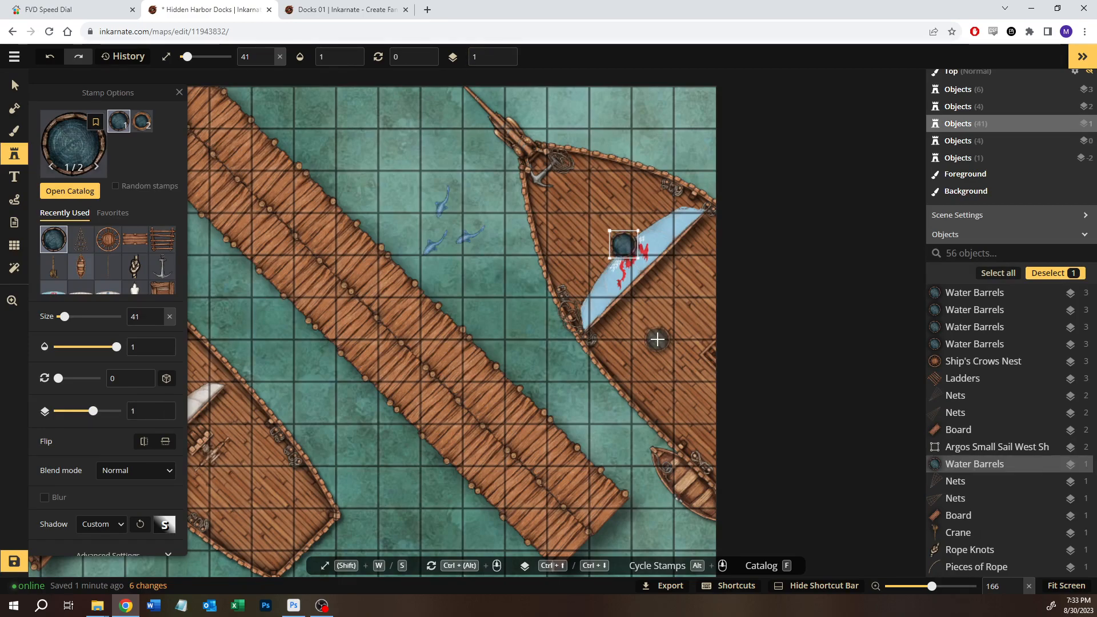
# - Select the blue sail together with its red emblem and group them
pyautogui.press('v')
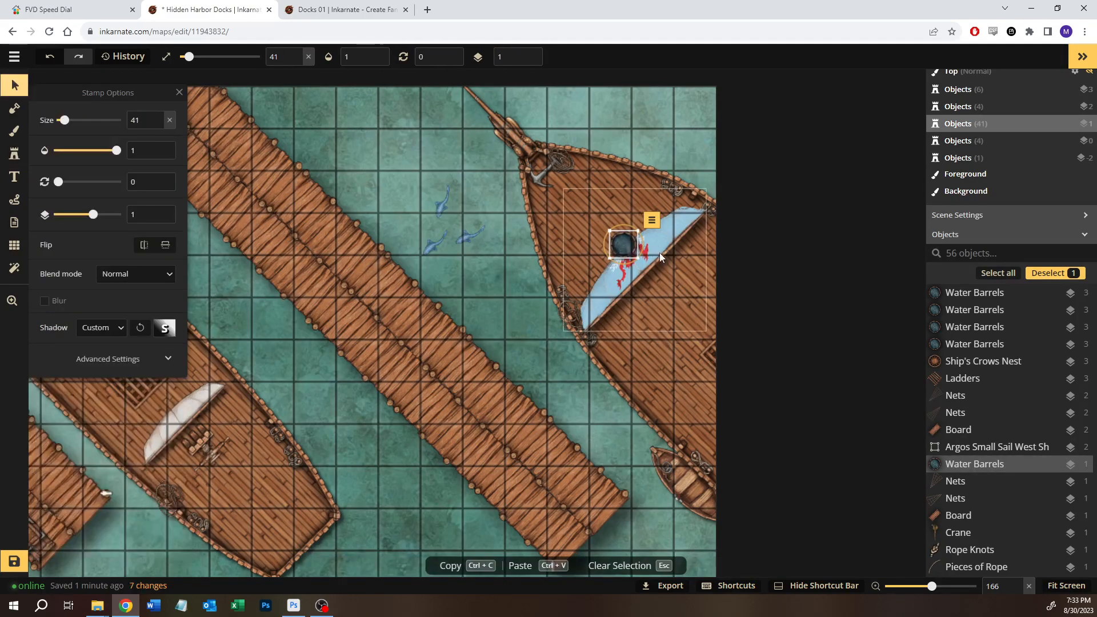
pyautogui.click(670, 255)
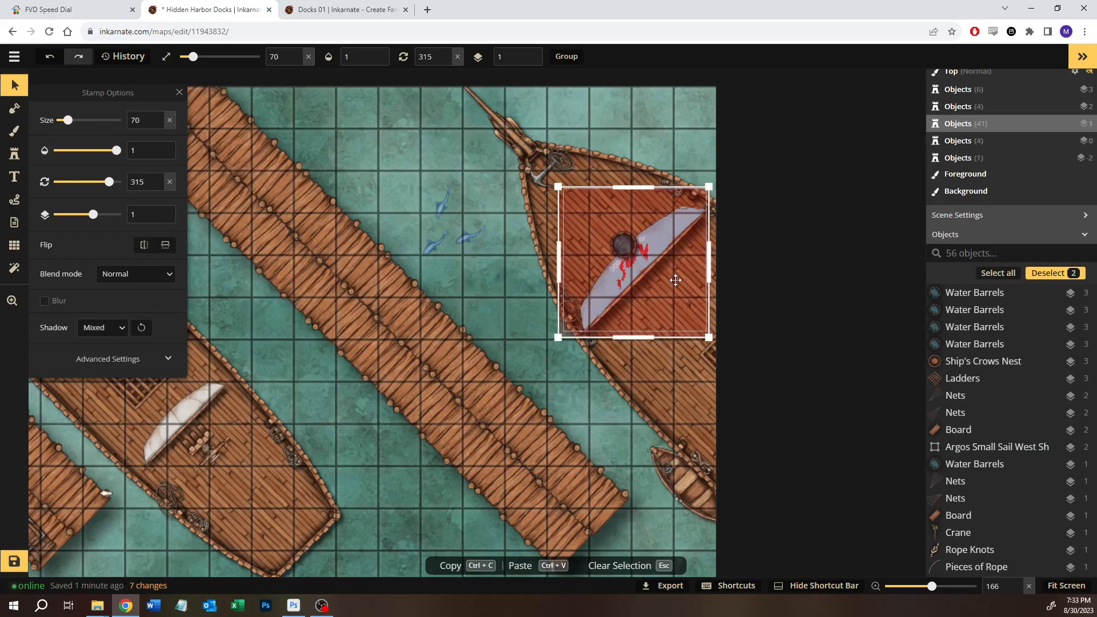
pyautogui.keyDown('shift'); pyautogui.click(676, 281); pyautogui.keyUp('shift')
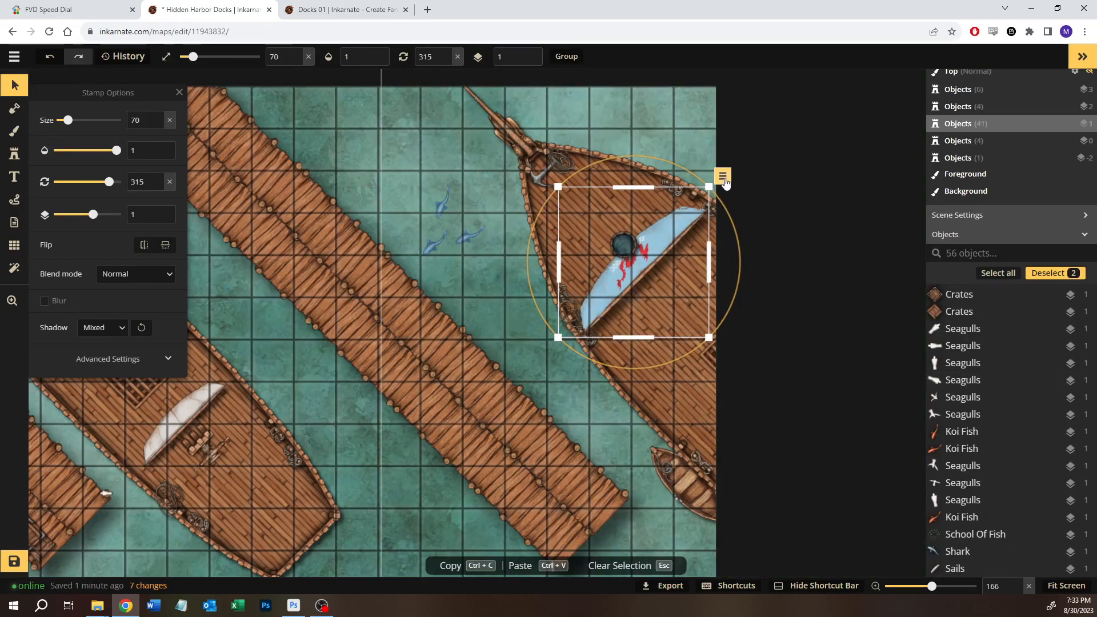
pyautogui.hotkey('ctrl', 'g')
pyautogui.scroll(-5, 960, 486)
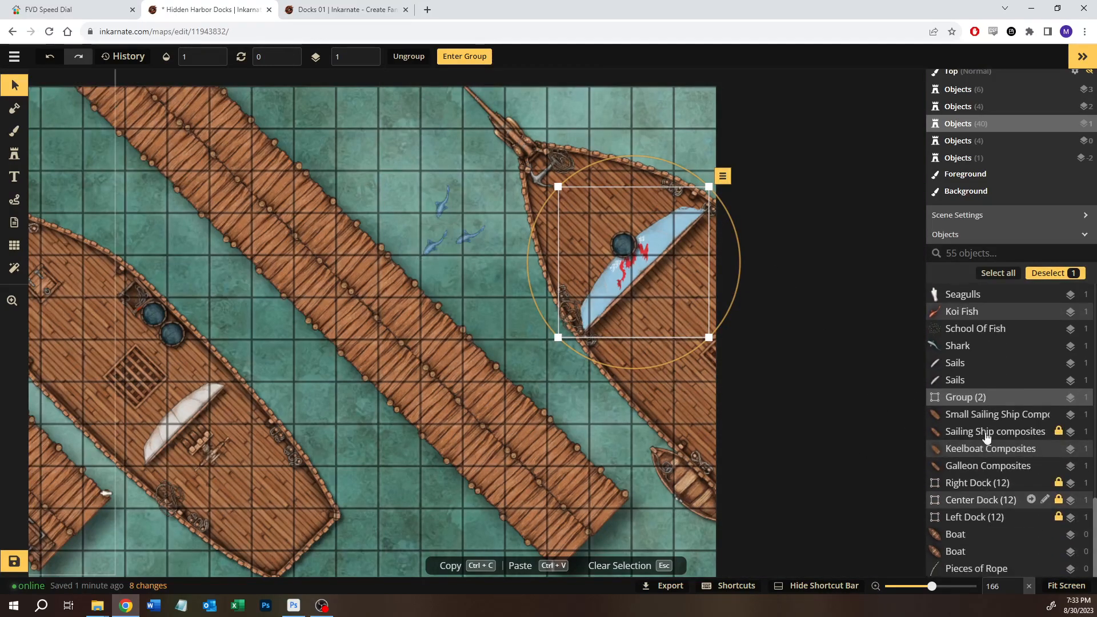
# - Name the new sail group "Peritas Sail" and lock it on layer 2
pyautogui.moveTo(1053, 402)
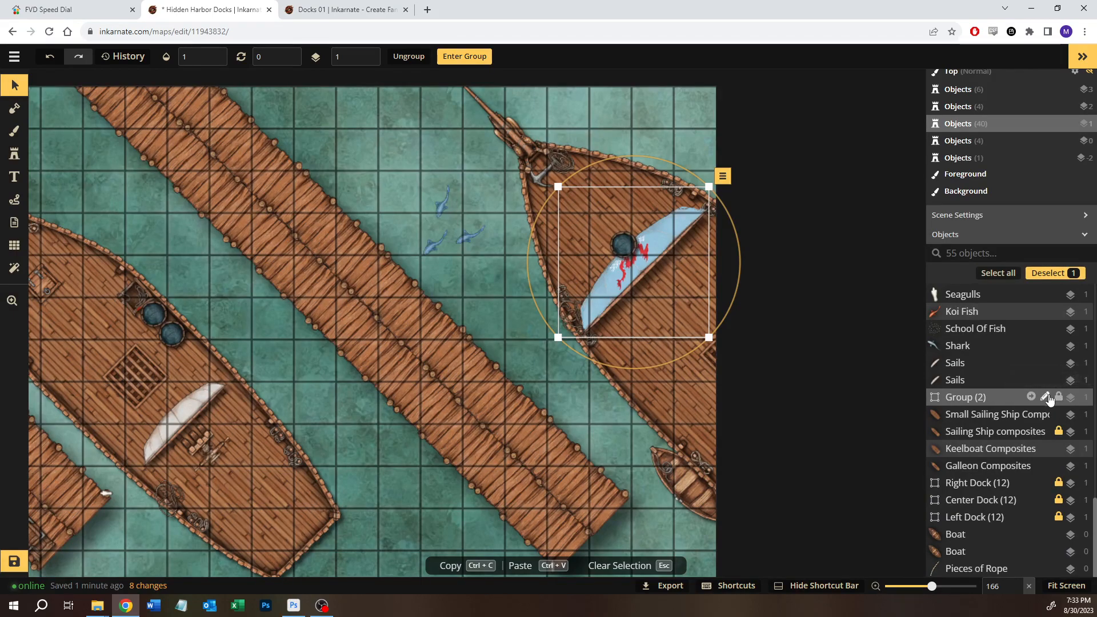
pyautogui.press('BackSpace')
pyautogui.write('Peritas Sail')
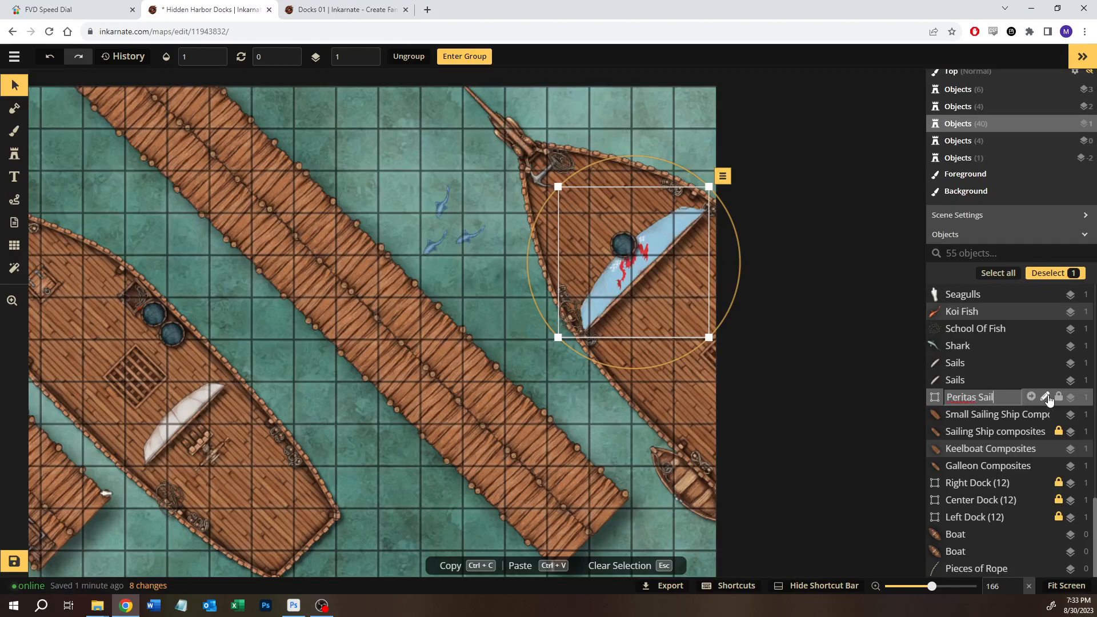
pyautogui.press('Return')
pyautogui.click(1059, 398)
pyautogui.scroll(1, 777, 280)
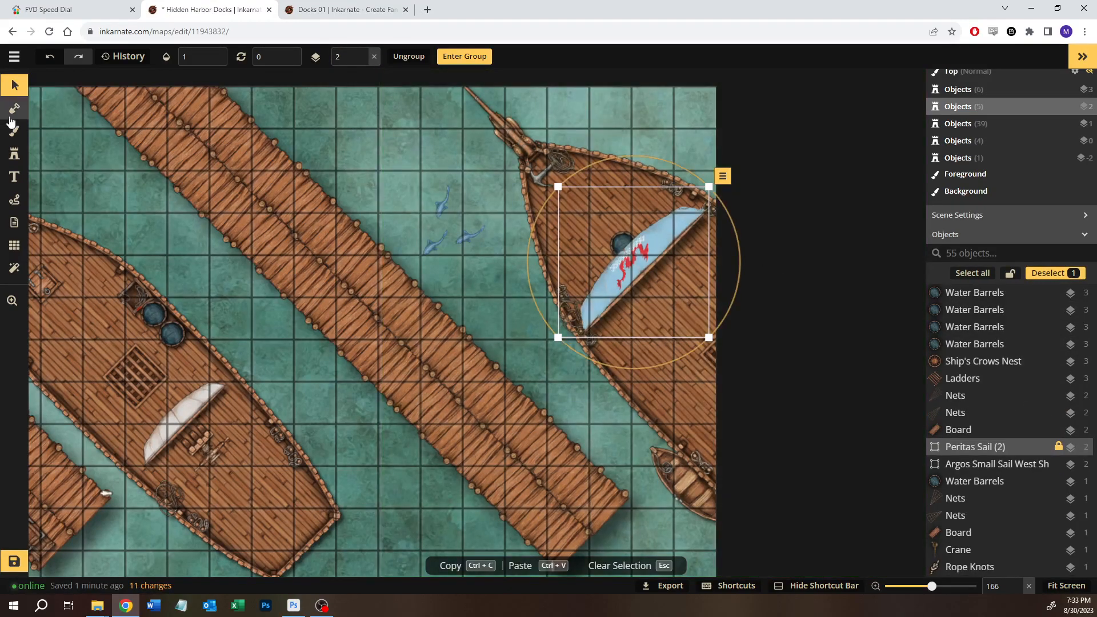
# - Clear the ship selection and save the map
pyautogui.click(204, 269)
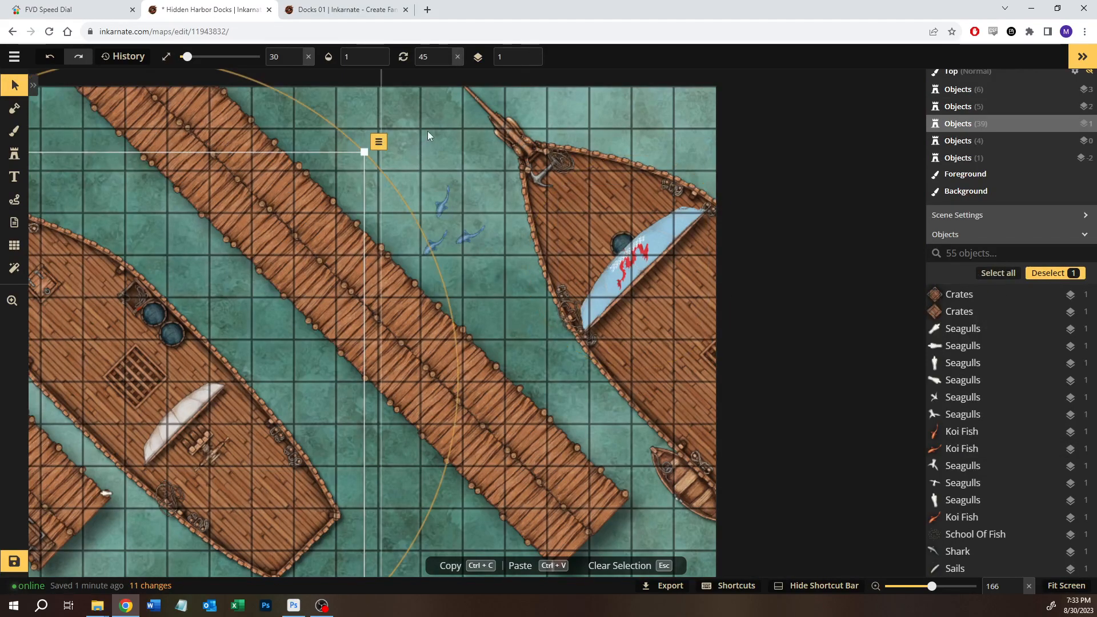
pyautogui.scroll(-1, 377, 375)
pyautogui.scroll(-2, 377, 375)
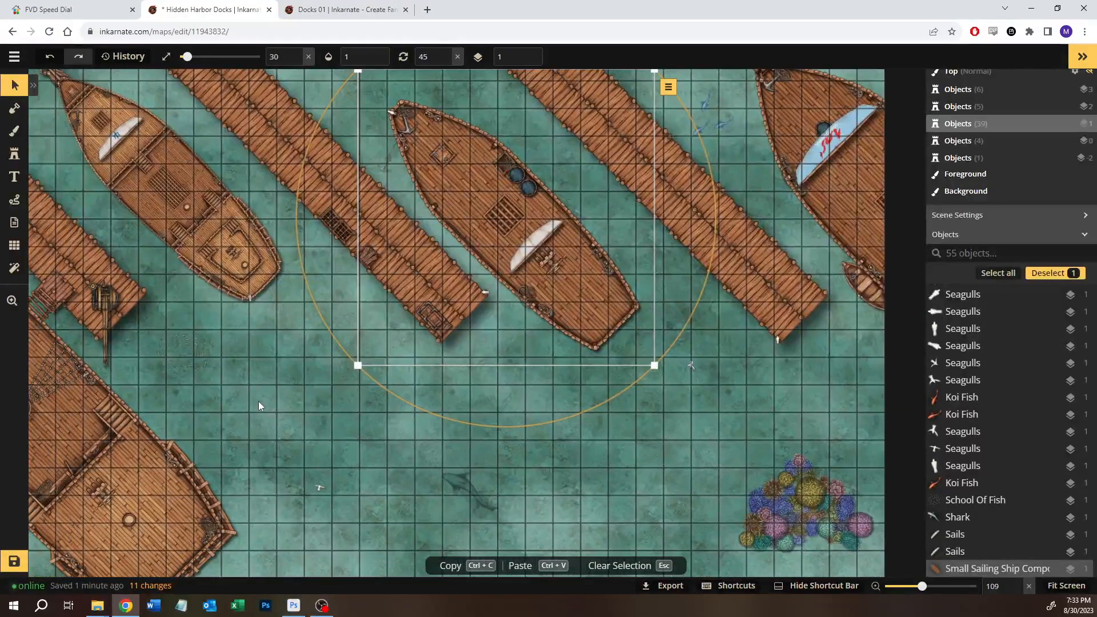
pyautogui.click(258, 401)
pyautogui.click(23, 558)
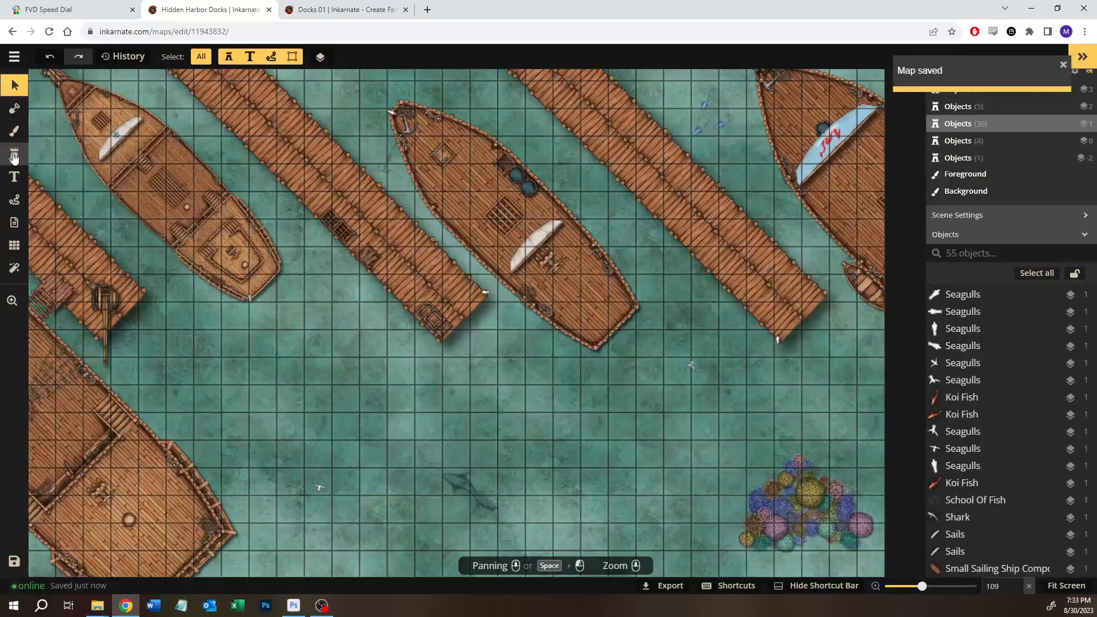
# - Search the stamp catalog for "ship waves" and choose the first Ship Waves variant
pyautogui.click(9, 155)
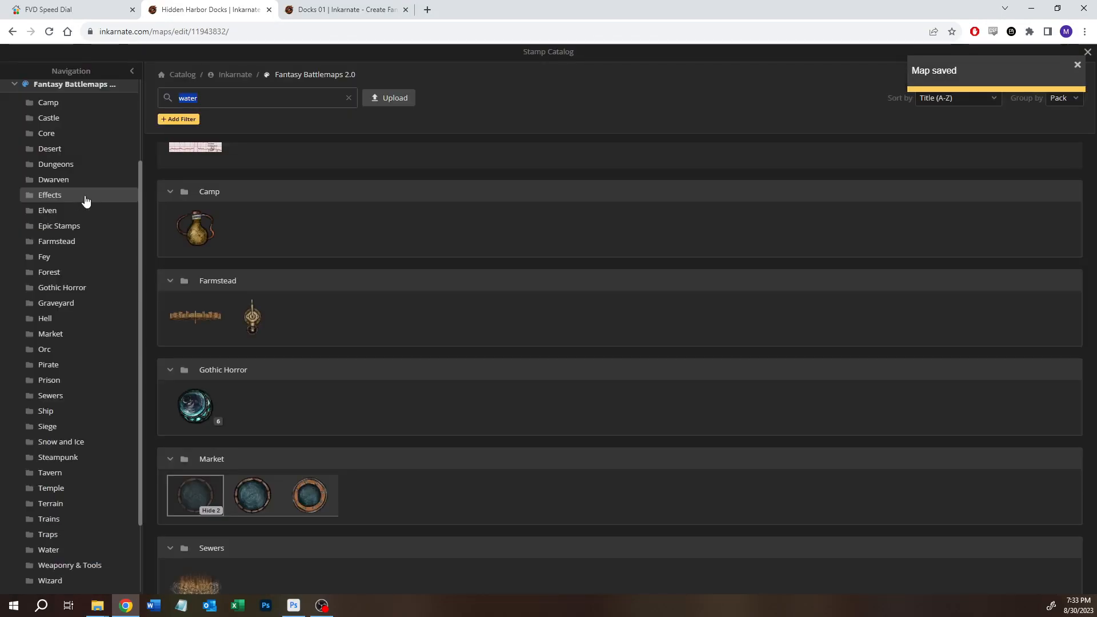
pyautogui.write('ship')
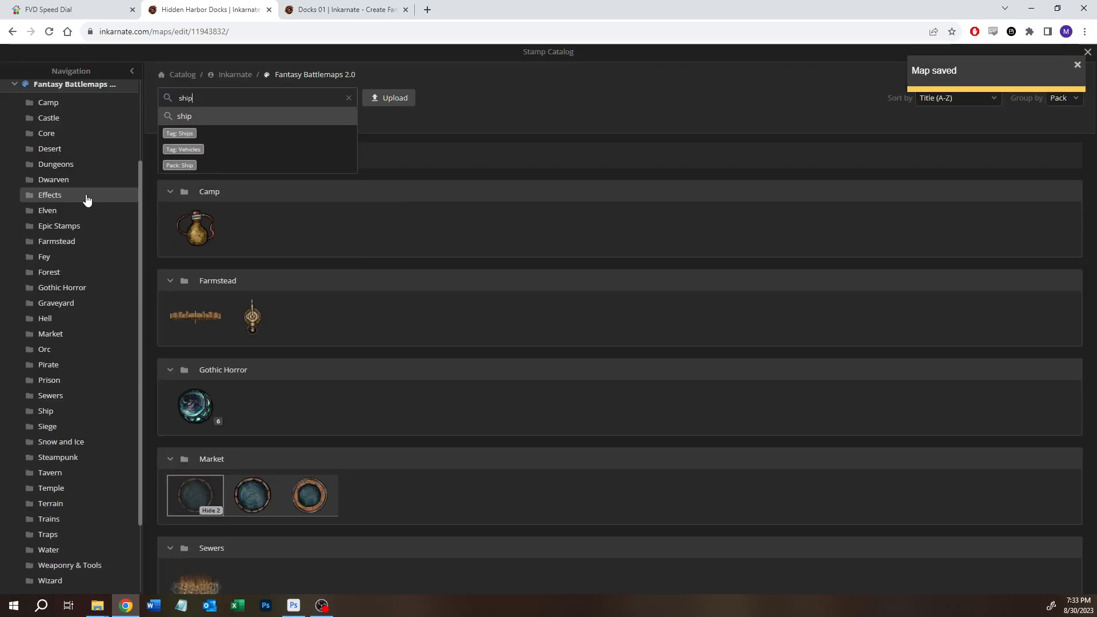
pyautogui.write(' waves')
pyautogui.press('Return')
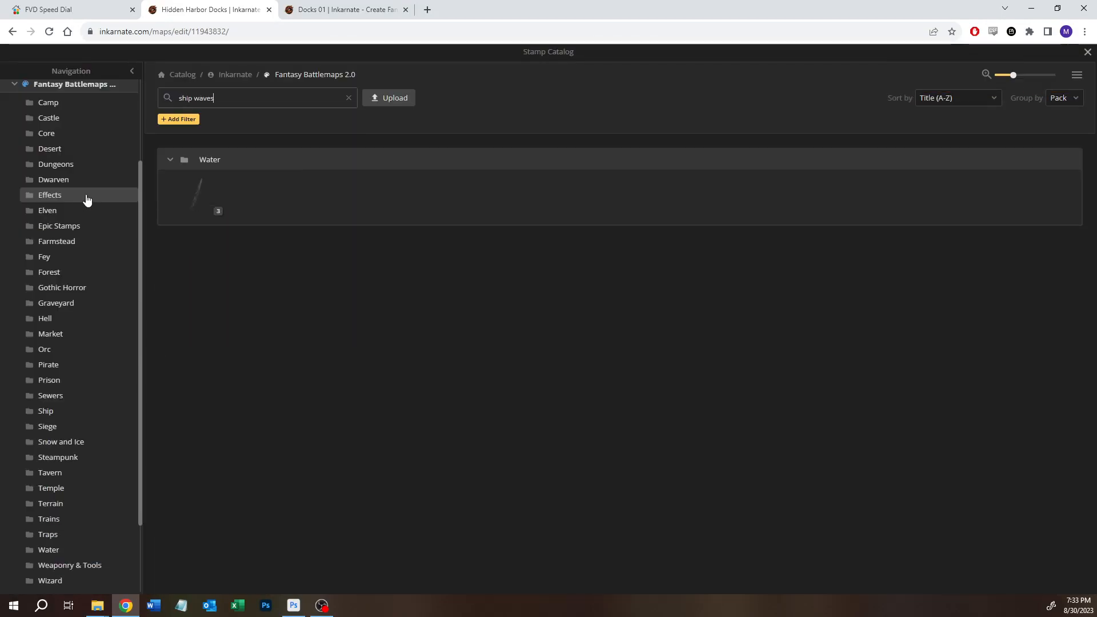
pyautogui.click(207, 211)
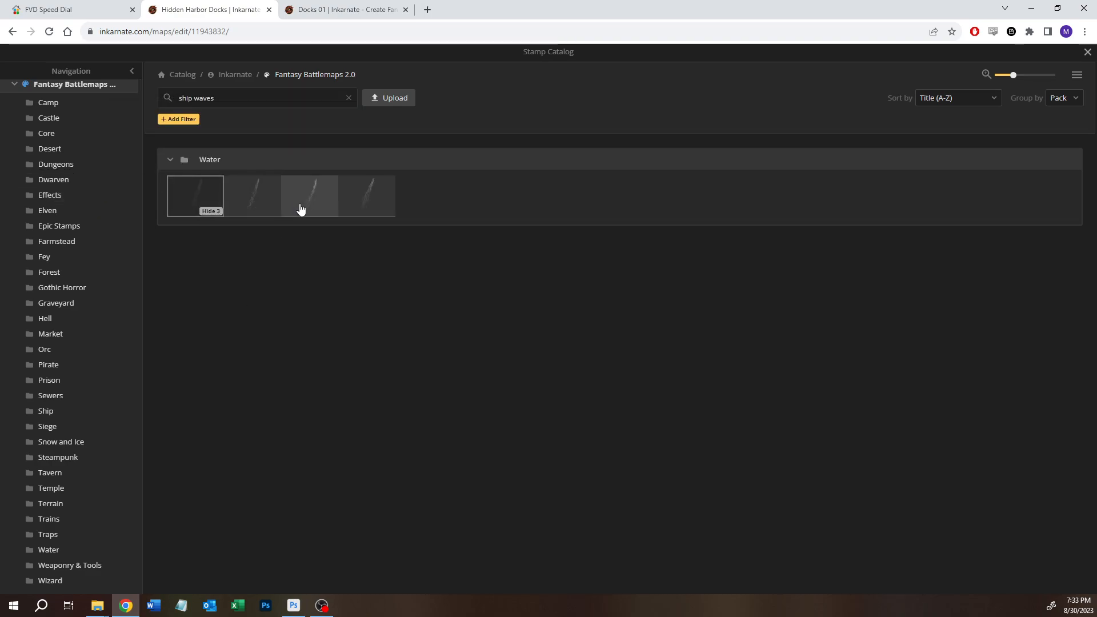
pyautogui.click(220, 196)
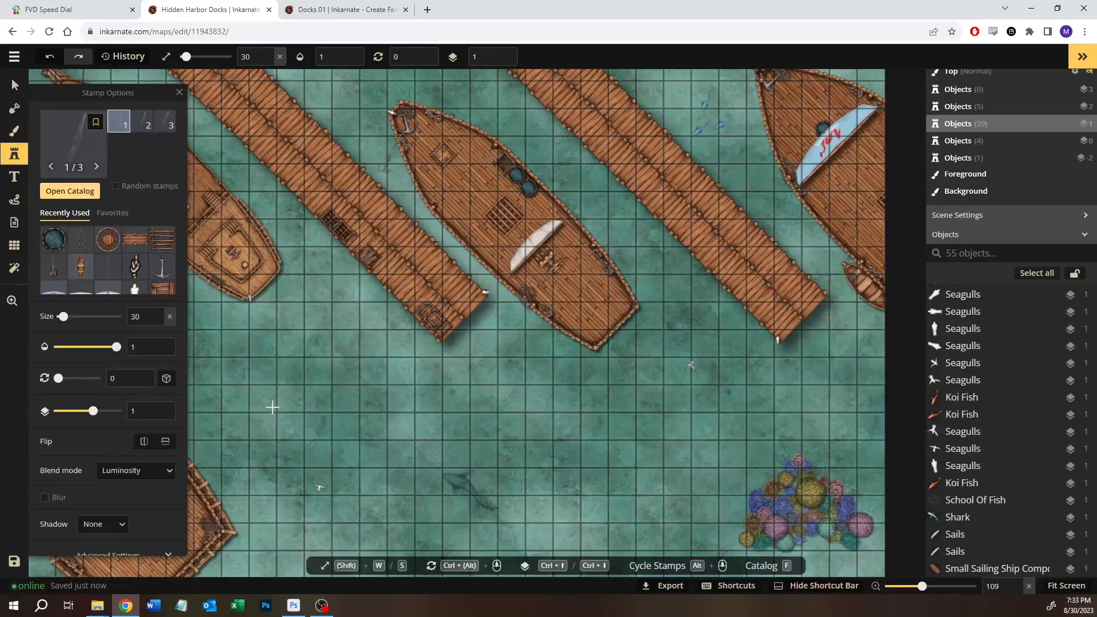
# - Place a Ship Waves stamp in the water beside the large ship's stern and rotate it to 304
pyautogui.scroll(5, 272, 407)
pyautogui.moveTo(307, 414); pyautogui.dragTo(607, 191)
pyautogui.click(526, 342)
pyautogui.moveTo(539, 284); pyautogui.dragTo(485, 283)
pyautogui.moveTo(517, 329); pyautogui.dragTo(445, 247)
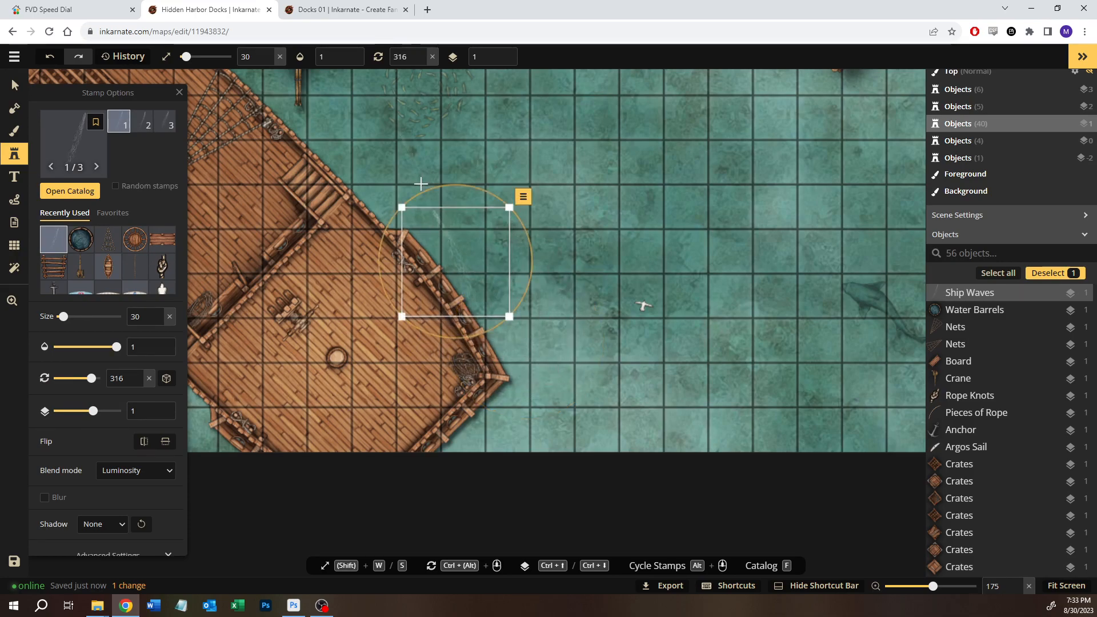
pyautogui.moveTo(427, 189); pyautogui.dragTo(412, 196)
pyautogui.moveTo(467, 268); pyautogui.dragTo(468, 245)
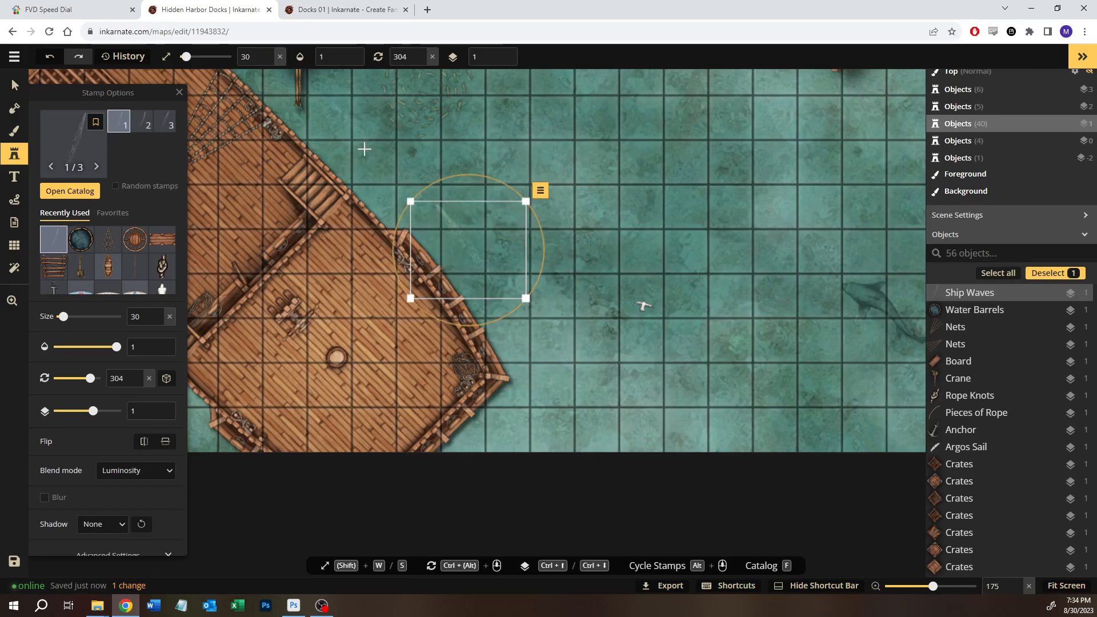
# - Try the second Ship Waves variant beside the large ship's stairs, and delete both Ship Waves stamps
pyautogui.click(141, 121)
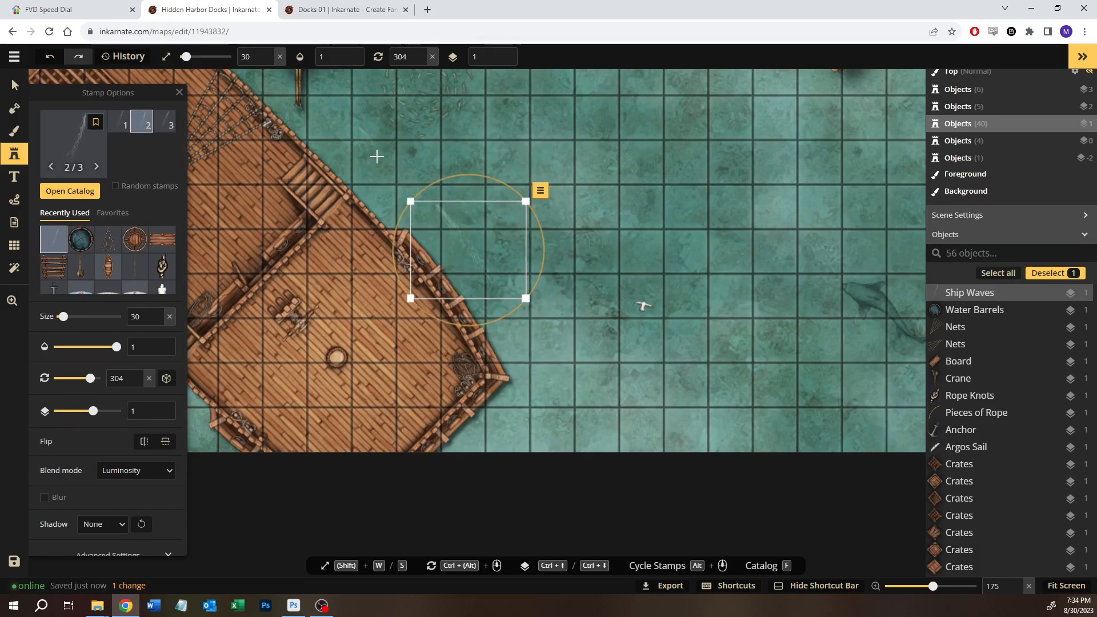
pyautogui.click(375, 178)
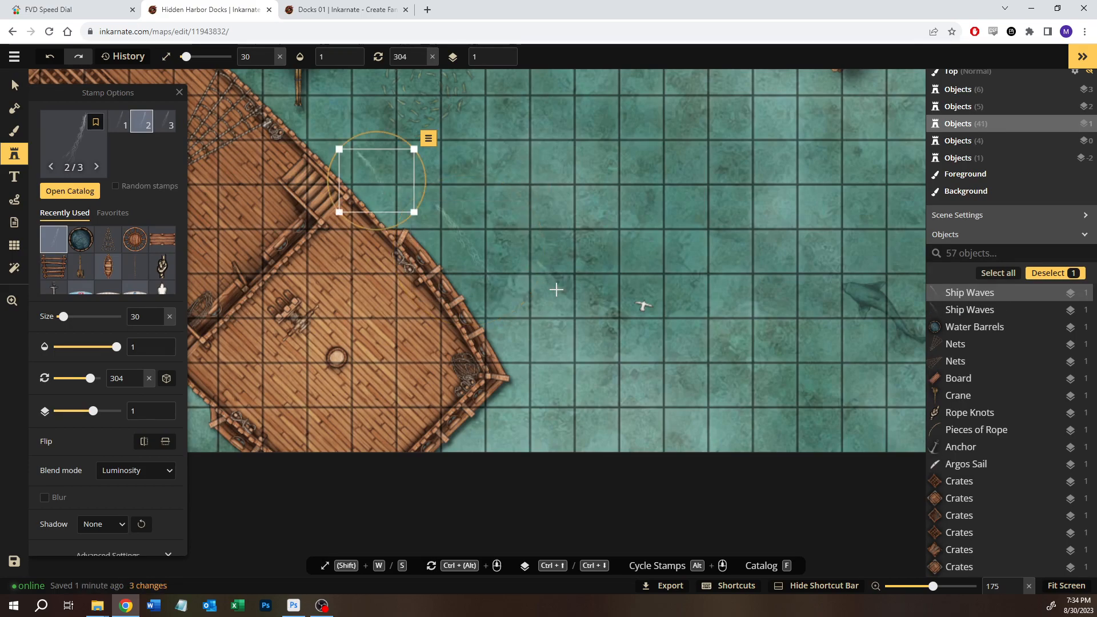
pyautogui.press('Delete')
pyautogui.press('v')
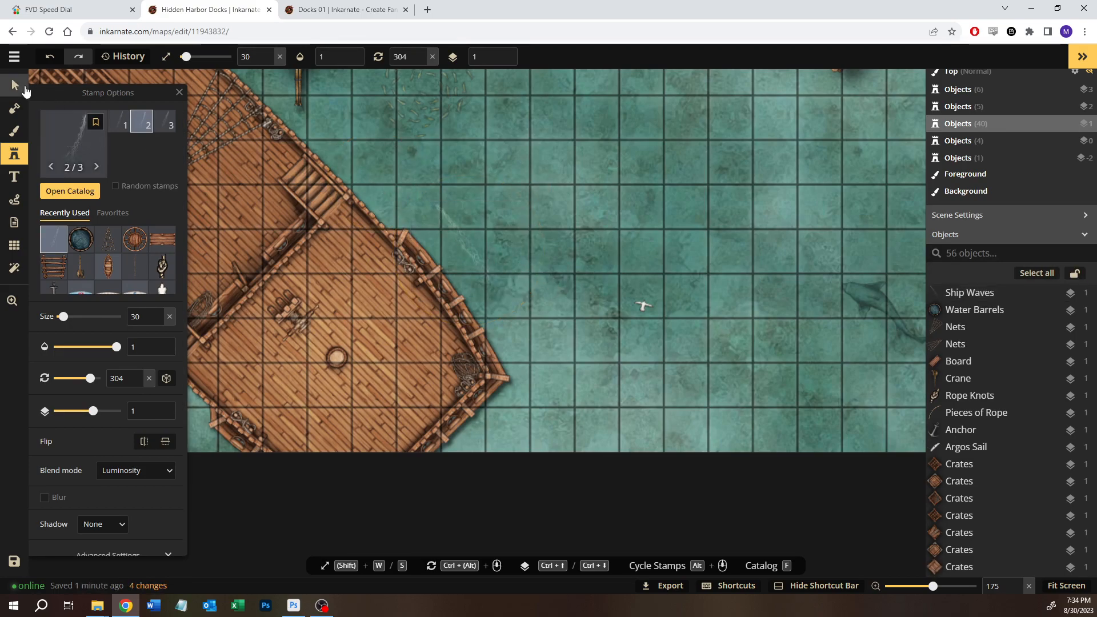
pyautogui.click(470, 236)
pyautogui.press('Delete')
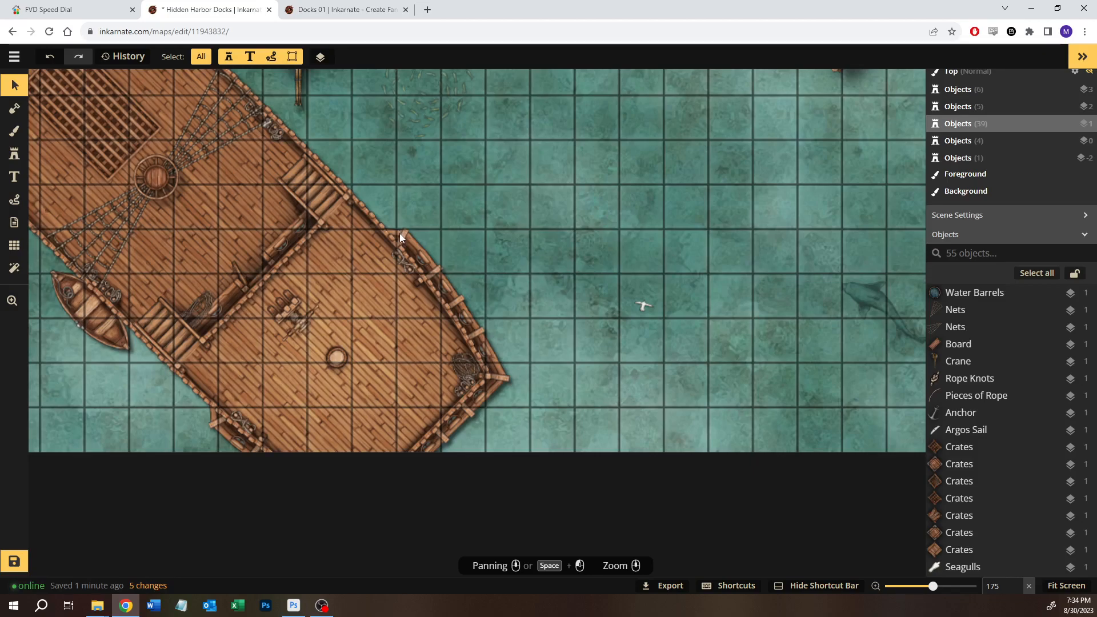
# - Search the stamp catalog for "wave", choose the Sea Waves stamp and enable random stamps
pyautogui.click(15, 154)
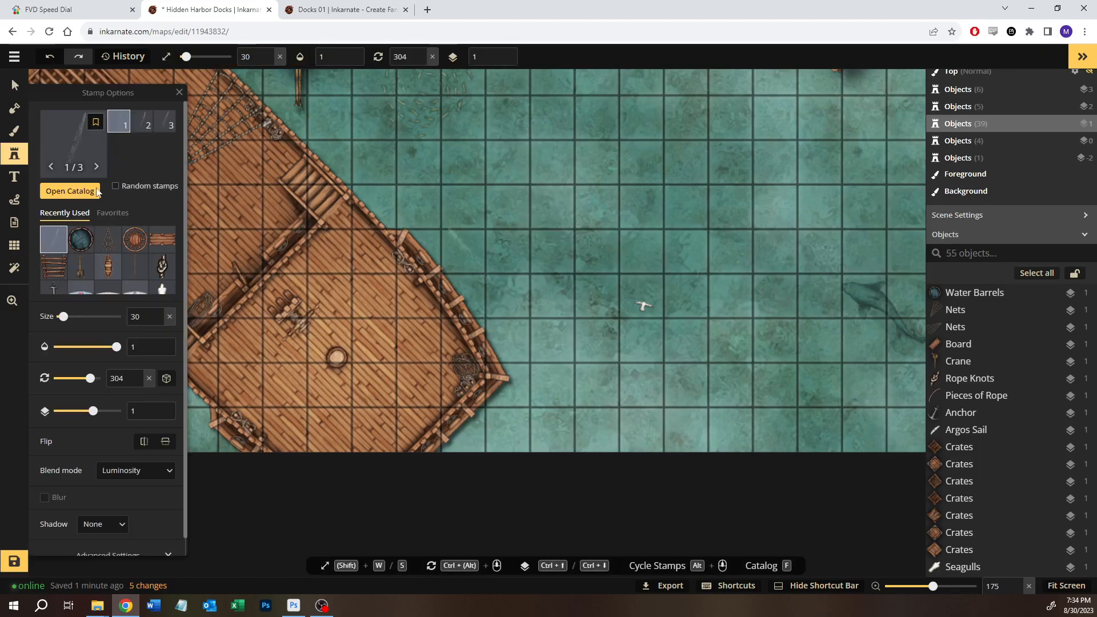
pyautogui.click(91, 191)
pyautogui.write('wave')
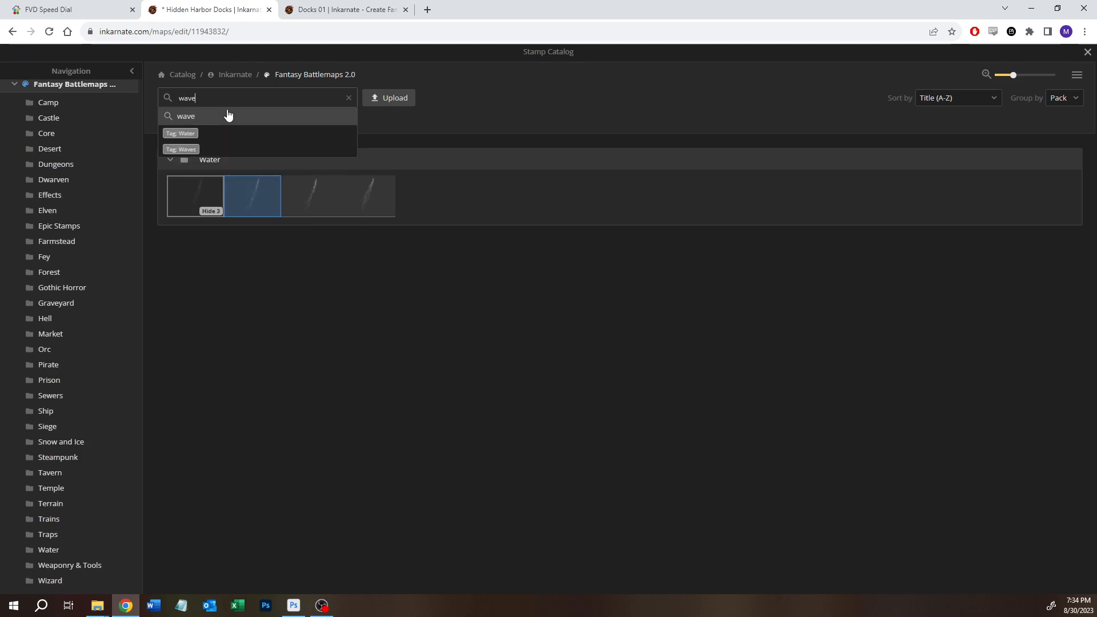
pyautogui.click(227, 115)
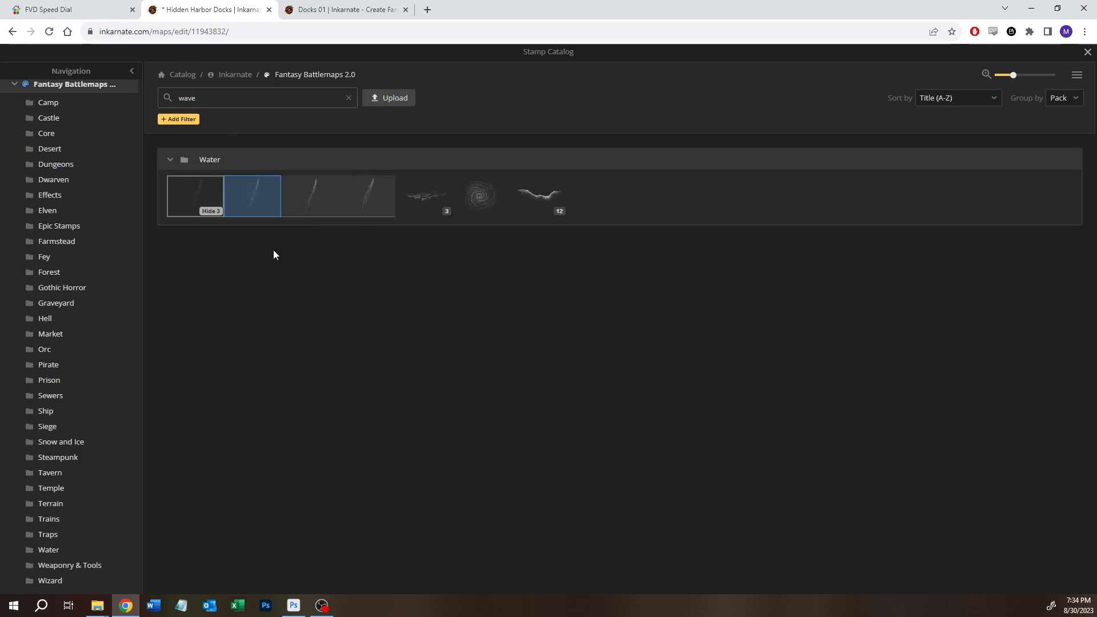
pyautogui.click(217, 213)
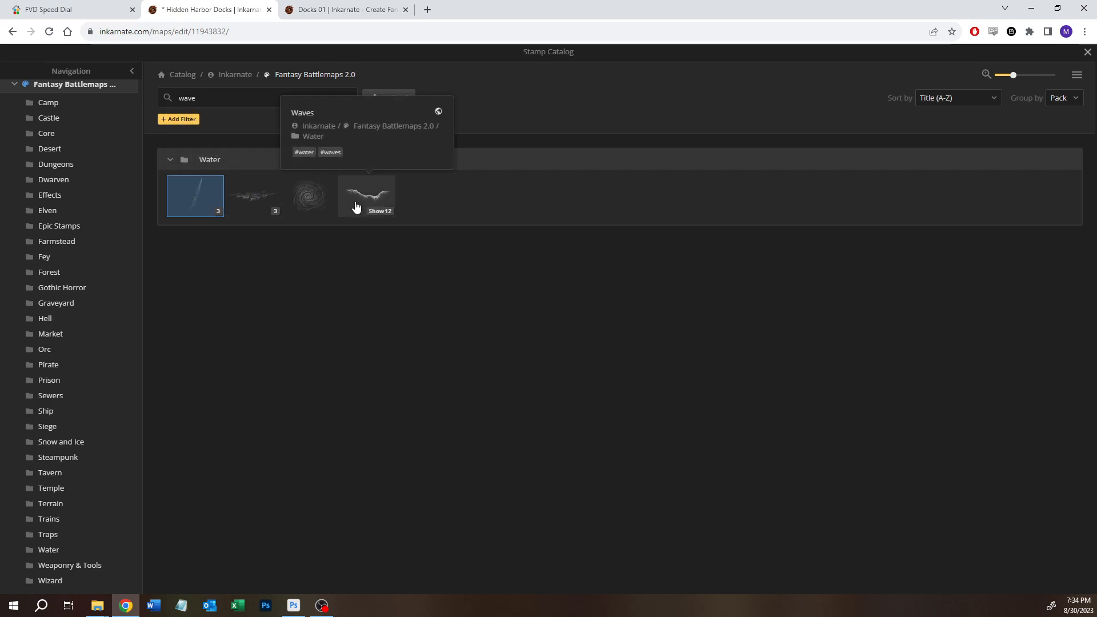
pyautogui.click(252, 197)
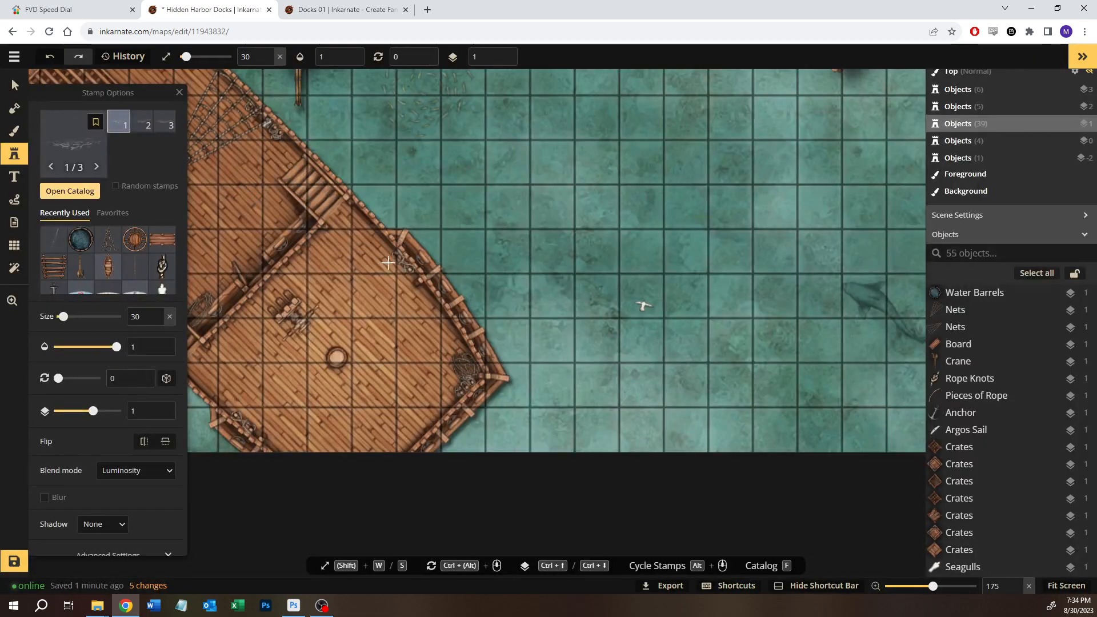
pyautogui.click(142, 121)
pyautogui.click(135, 186)
# - Place a Sea Waves stamp rotated to 240 against the rear corner of the large ship's hull
pyautogui.click(513, 257)
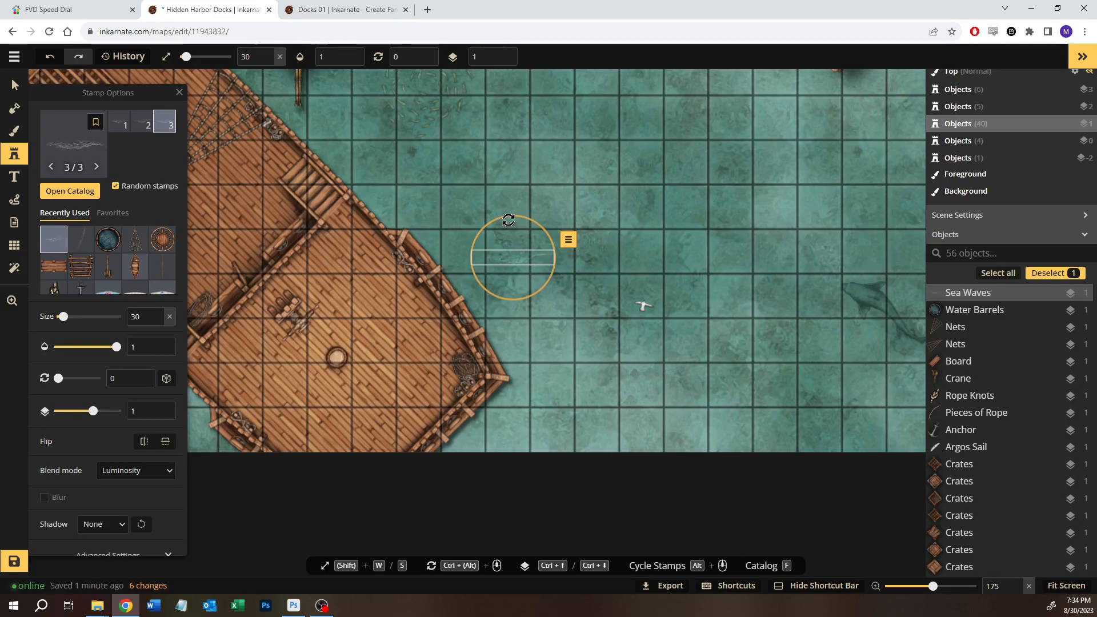
pyautogui.moveTo(508, 220); pyautogui.dragTo(452, 301)
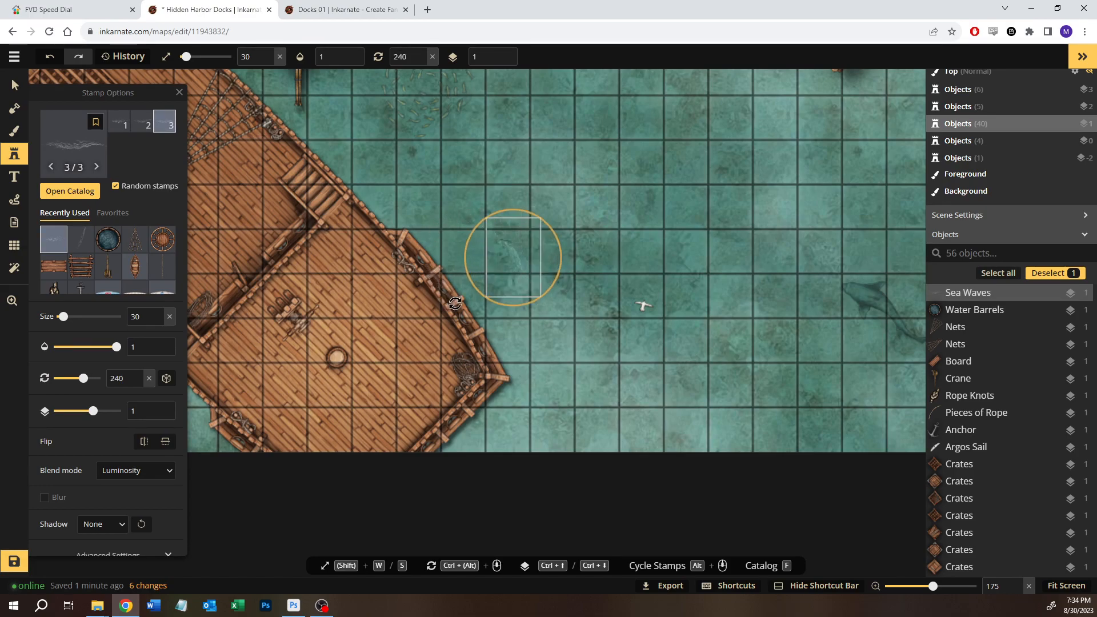
pyautogui.moveTo(518, 261); pyautogui.dragTo(517, 347)
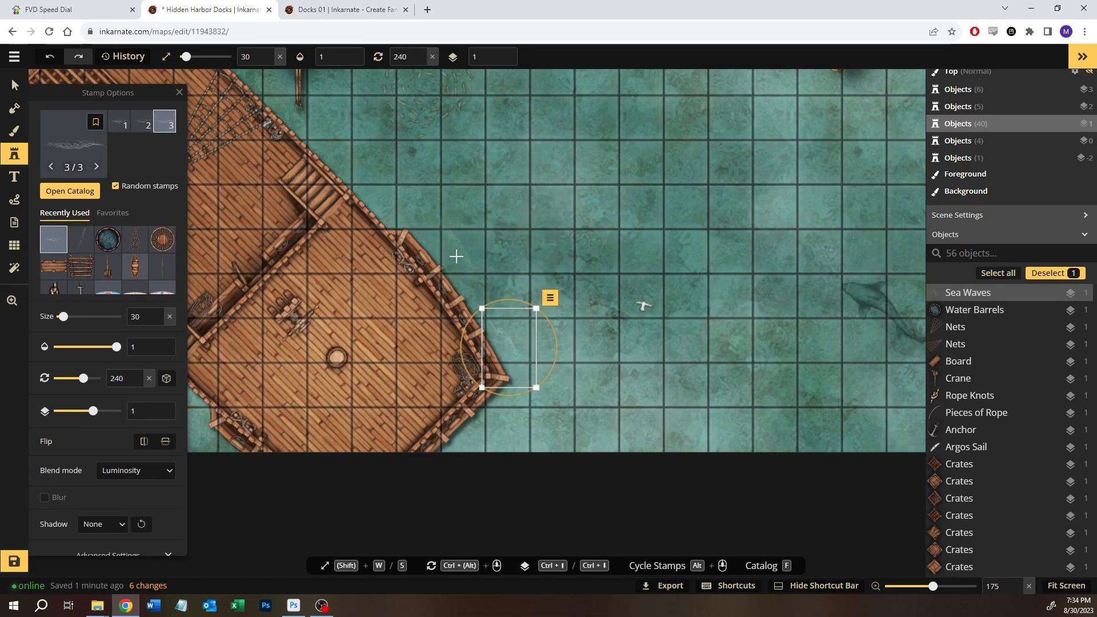
# - Add one Sea Waves stamp beside the stern of the plain white-sailed ship and one beside the blue-emblem ship's stern
pyautogui.moveTo(495, 171); pyautogui.dragTo(520, 417)
pyautogui.moveTo(870, 335); pyautogui.dragTo(371, 444)
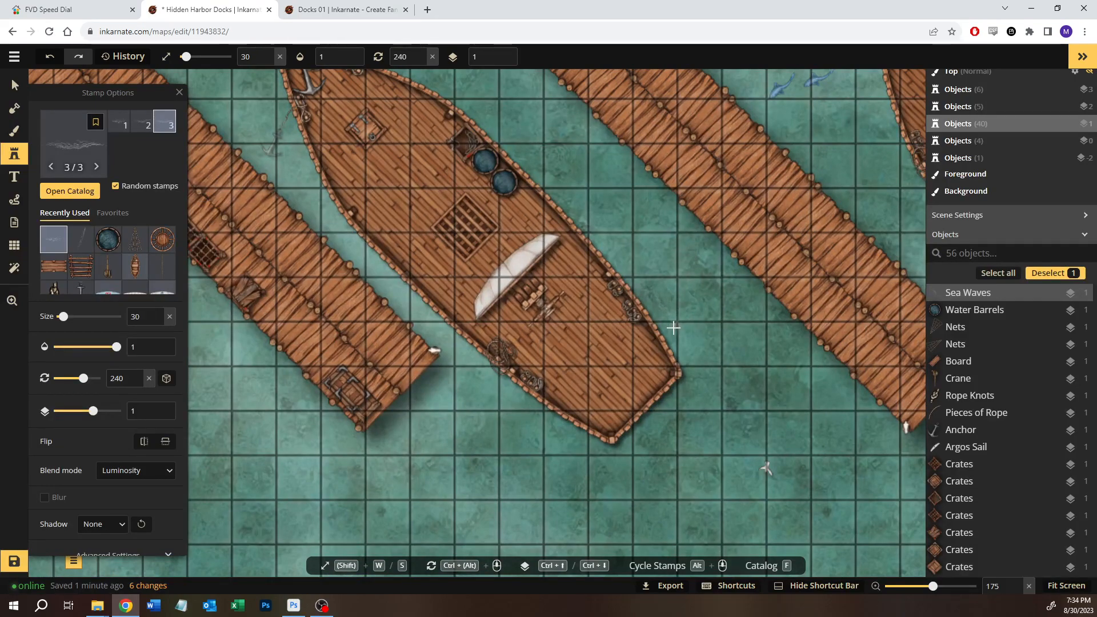
pyautogui.click(674, 328)
pyautogui.moveTo(471, 375); pyautogui.dragTo(839, 102)
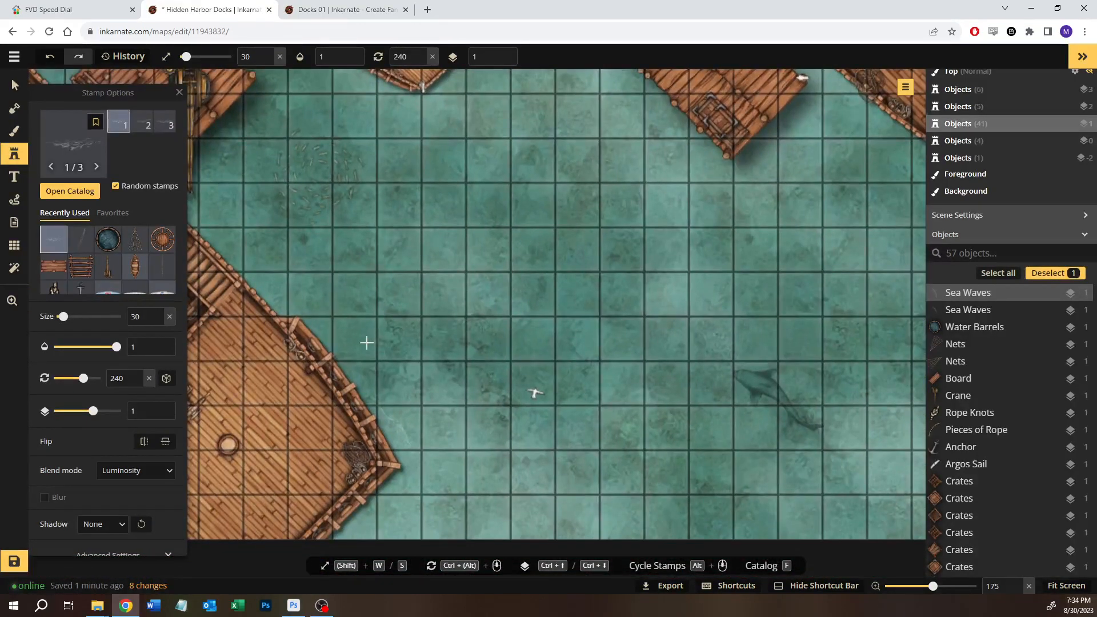
pyautogui.moveTo(460, 157); pyautogui.dragTo(467, 349)
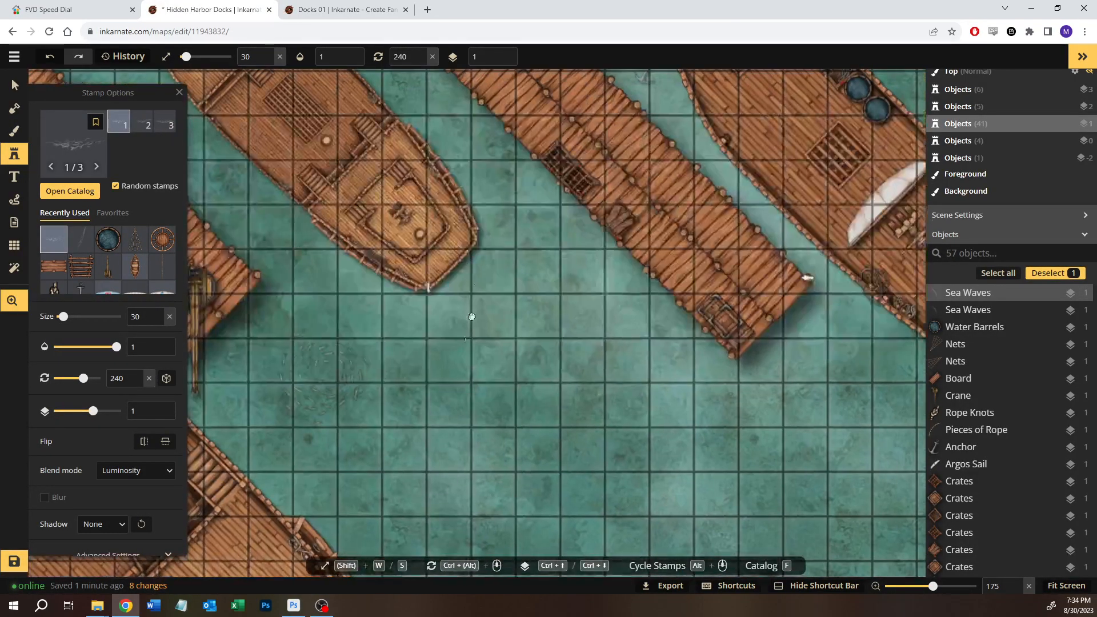
pyautogui.click(482, 201)
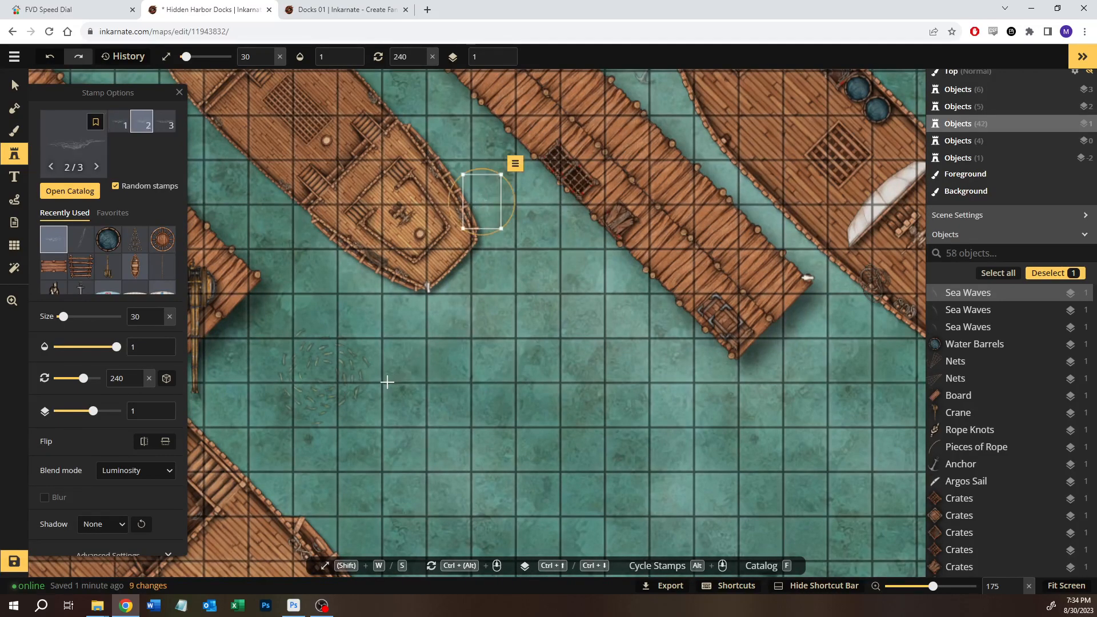
# - Place a Sea Waves stamp between the large ship's hull and the crane dock, rotated to 233
pyautogui.scroll(-2, 473, 318)
pyautogui.hscroll(-2, 472, 318)
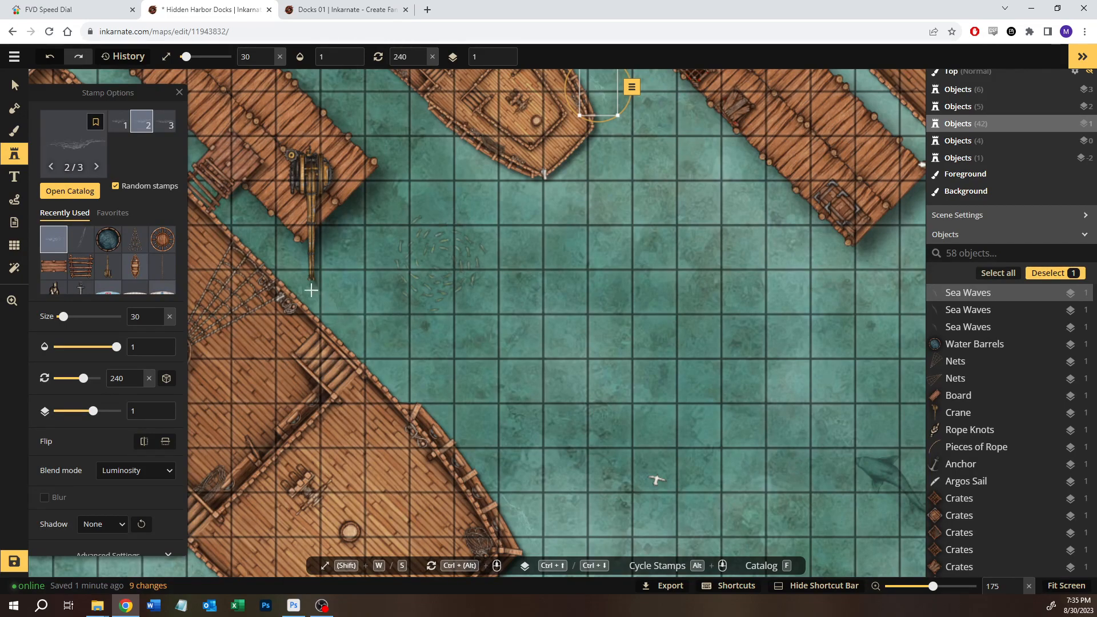
pyautogui.click(271, 242)
pyautogui.moveTo(253, 198); pyautogui.dragTo(248, 201)
pyautogui.moveTo(274, 243); pyautogui.dragTo(269, 247)
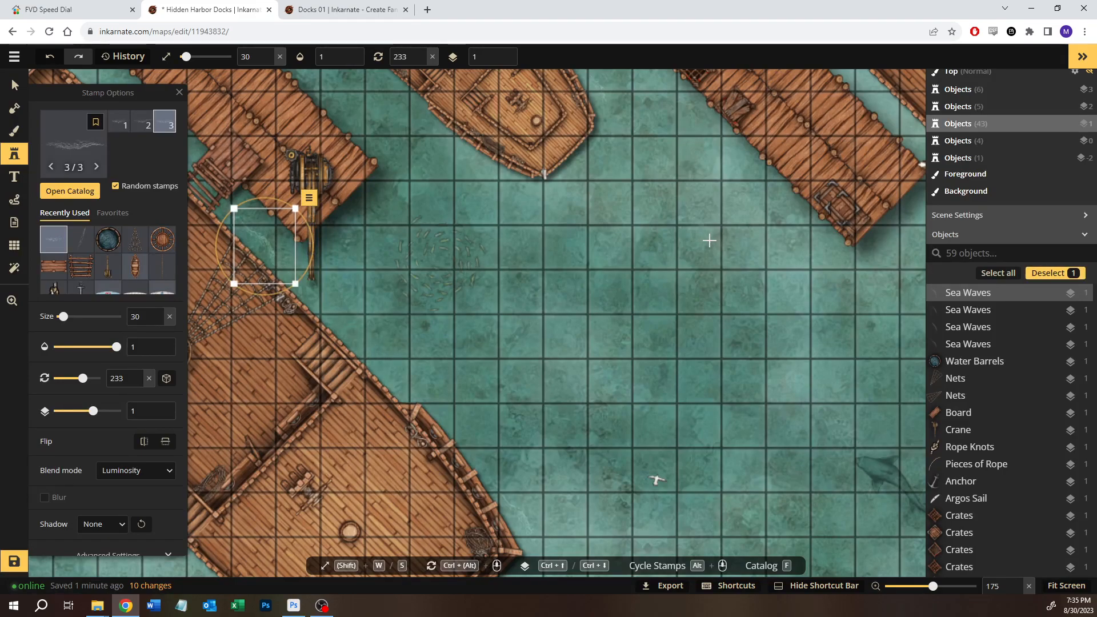
# - Place a Sea Waves stamp between the blue-emblem ship's midsection and the long pier, rotated to 228
pyautogui.scroll(4, 610, 238)
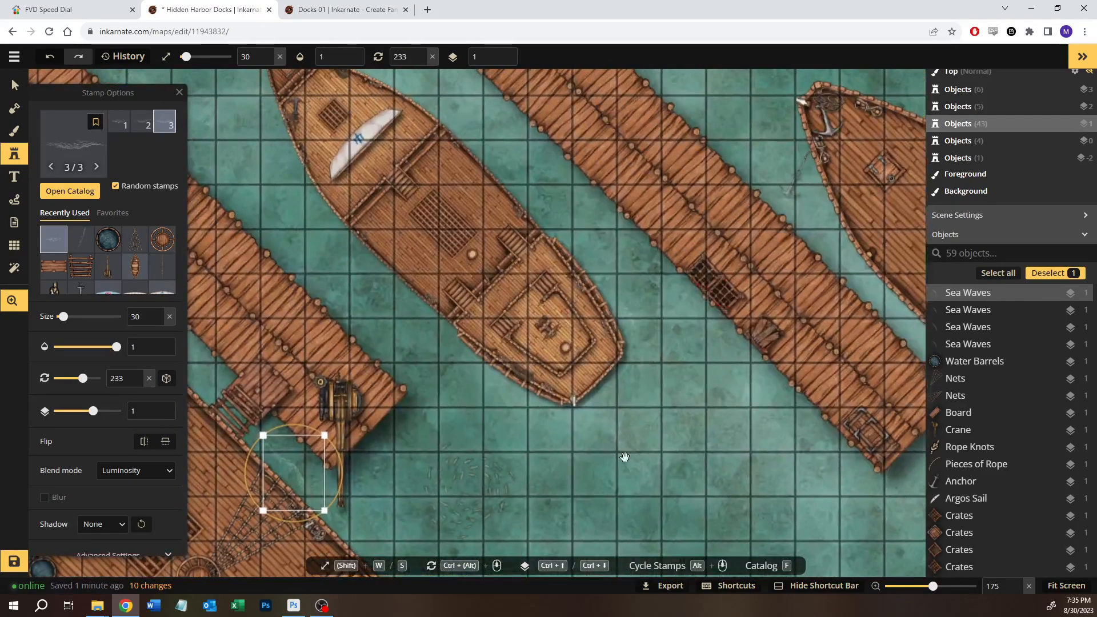
pyautogui.click(519, 181)
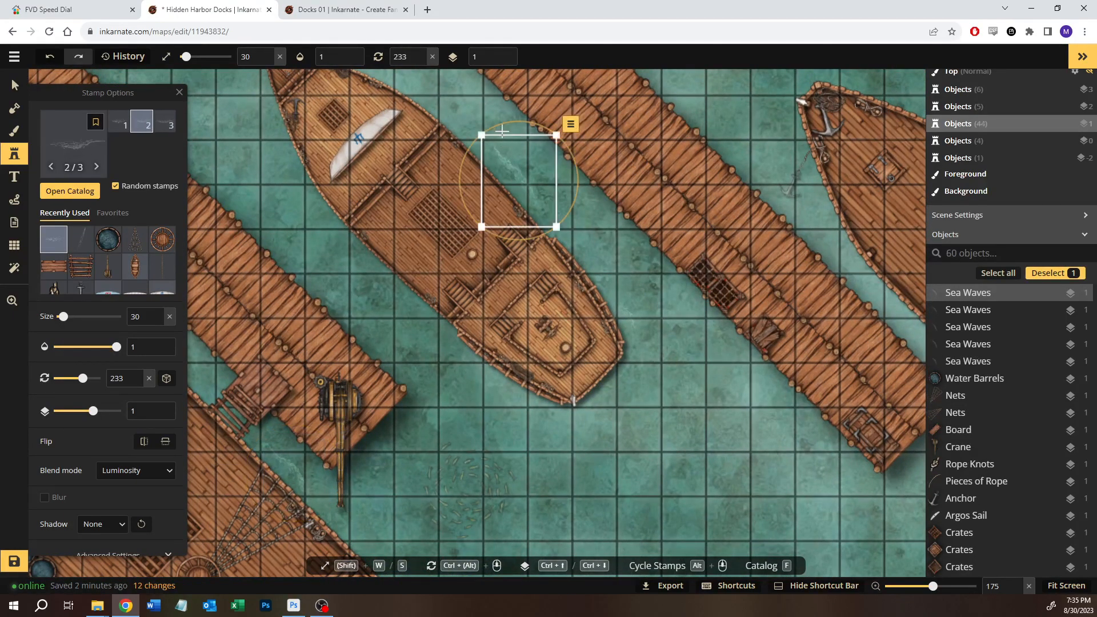
pyautogui.moveTo(498, 126); pyautogui.dragTo(496, 128)
pyautogui.moveTo(519, 172); pyautogui.dragTo(518, 175)
# - Place a Sea Waves stamp along the large ship's outer rail near the stern, rotated to 238
pyautogui.scroll(-5, 491, 453)
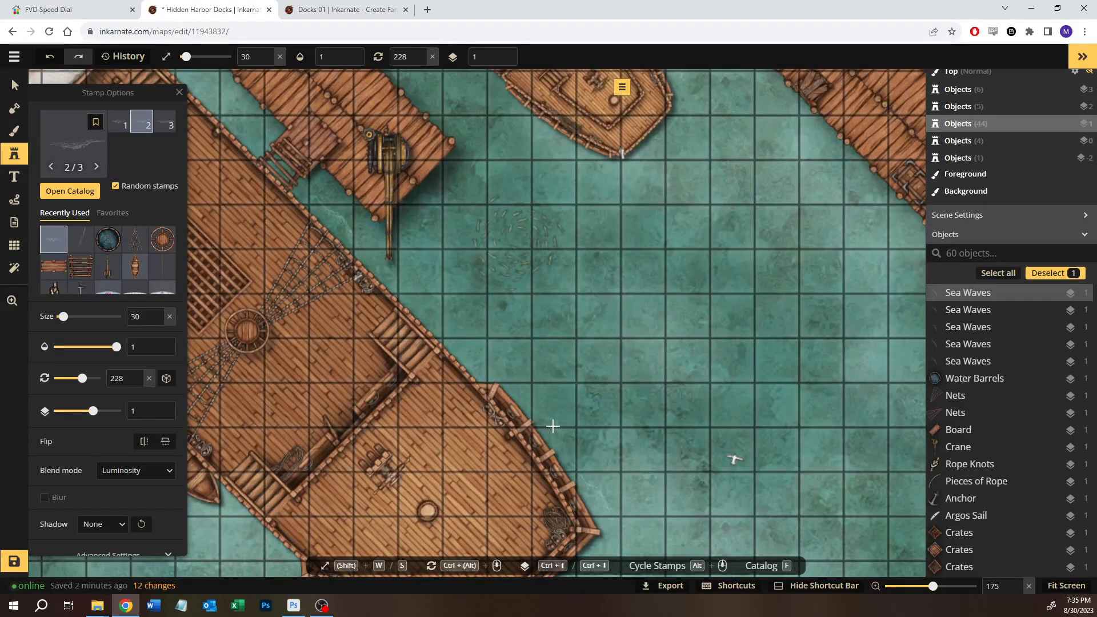
pyautogui.click(553, 426)
pyautogui.keyDown('ctrl'); pyautogui.scroll(4, 553, 426); pyautogui.keyUp('ctrl')
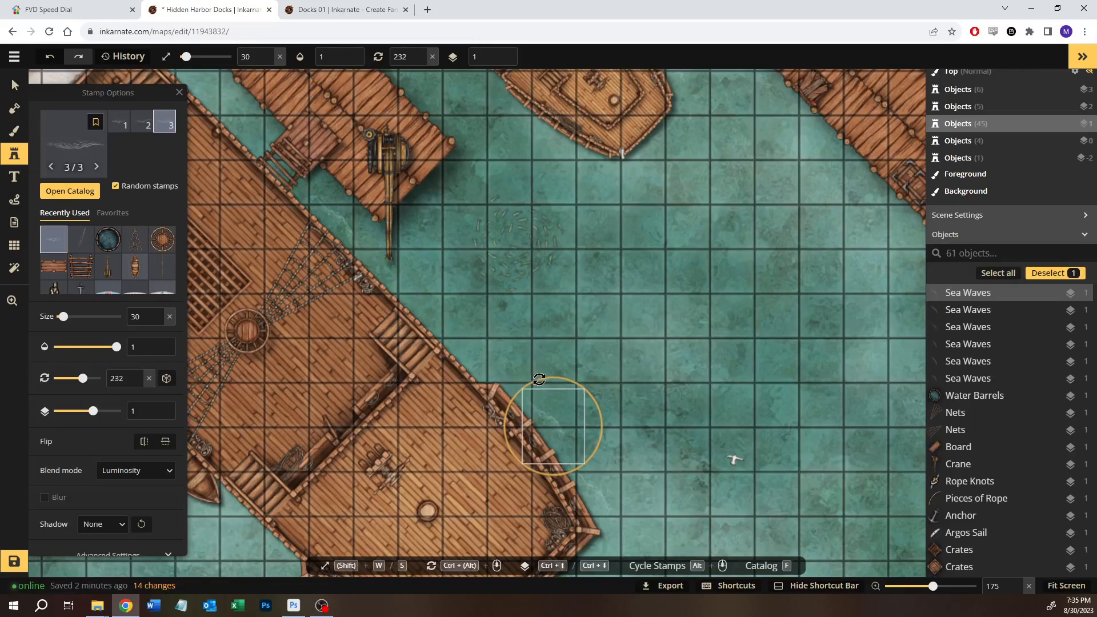
pyautogui.keyDown('ctrl'); pyautogui.scroll(1, 543, 378); pyautogui.keyUp('ctrl')
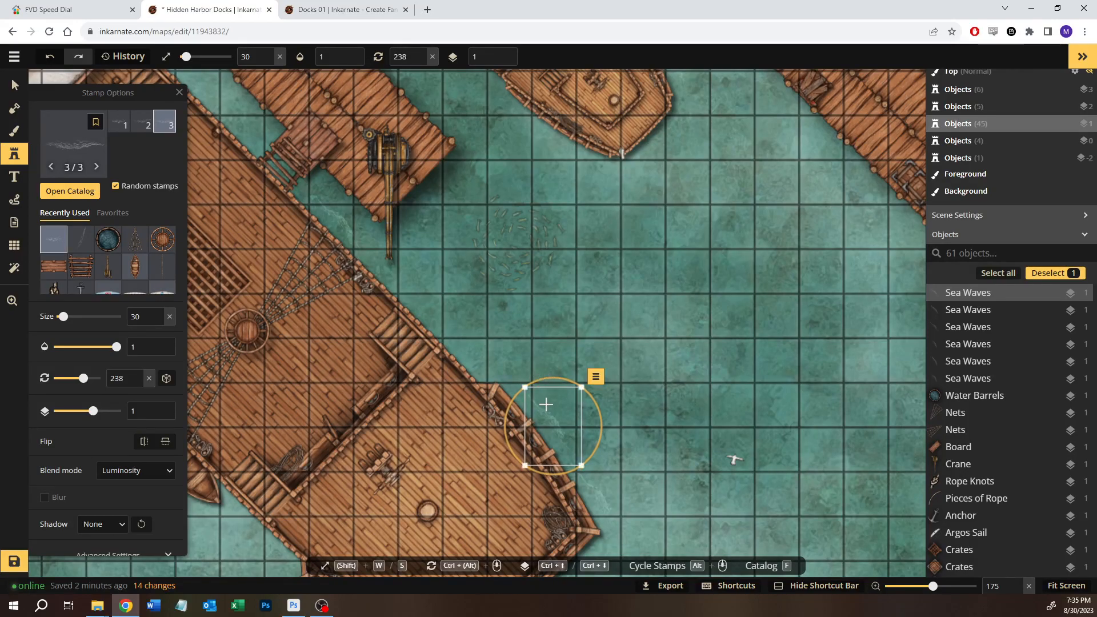
pyautogui.press('v')
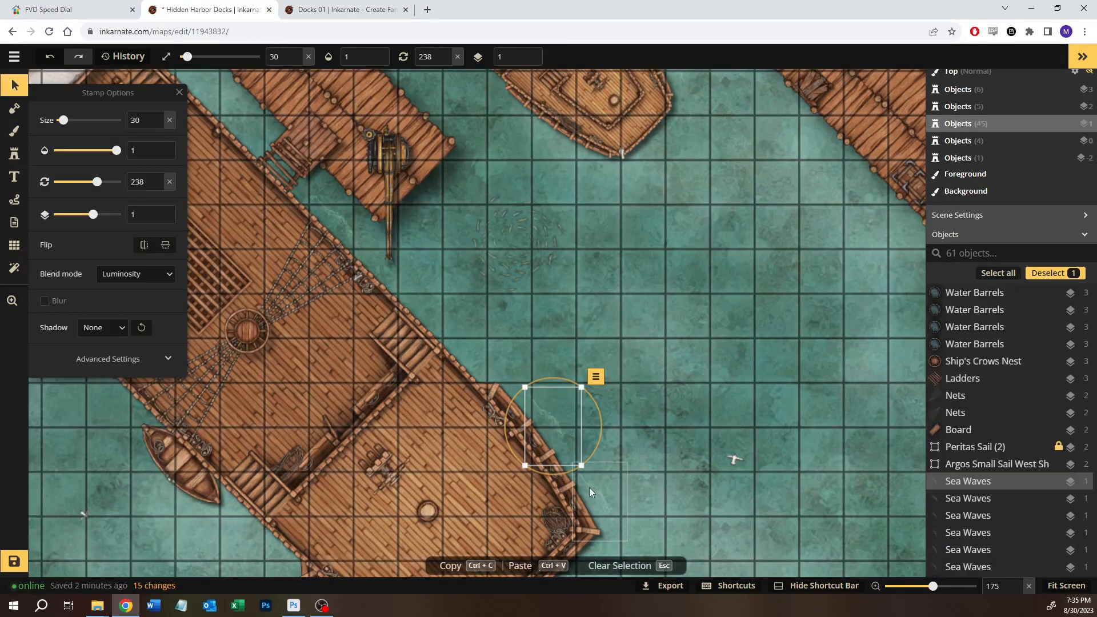
pyautogui.click(589, 489)
pyautogui.click(560, 424)
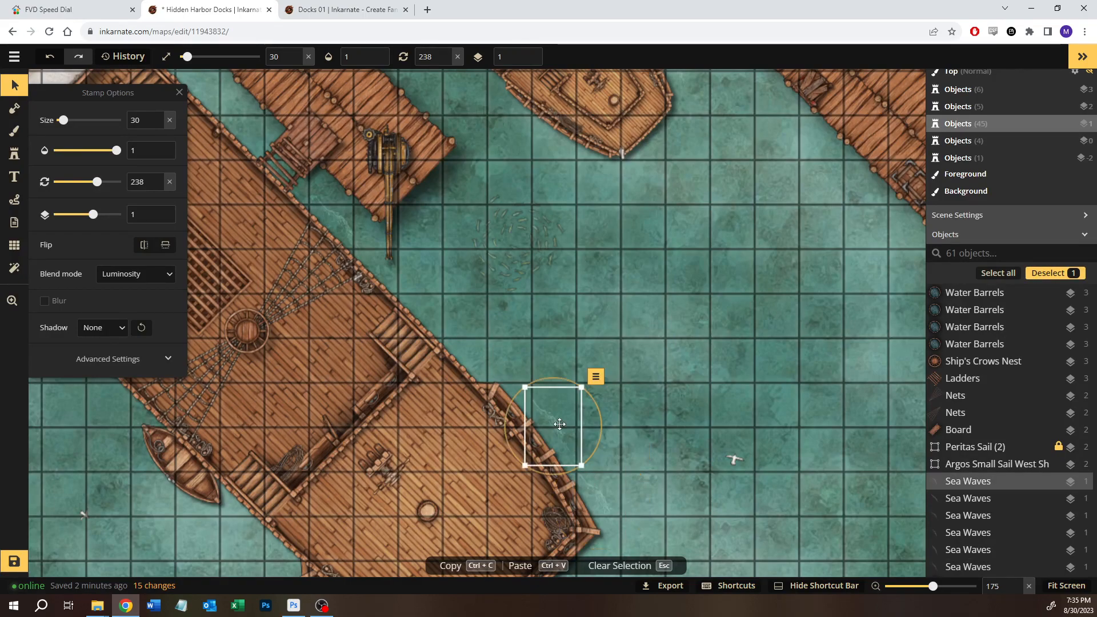
# - Place another Sea Waves stamp in the water just ahead of the blue-emblem ship's stern, on the long pier side
pyautogui.click(14, 154)
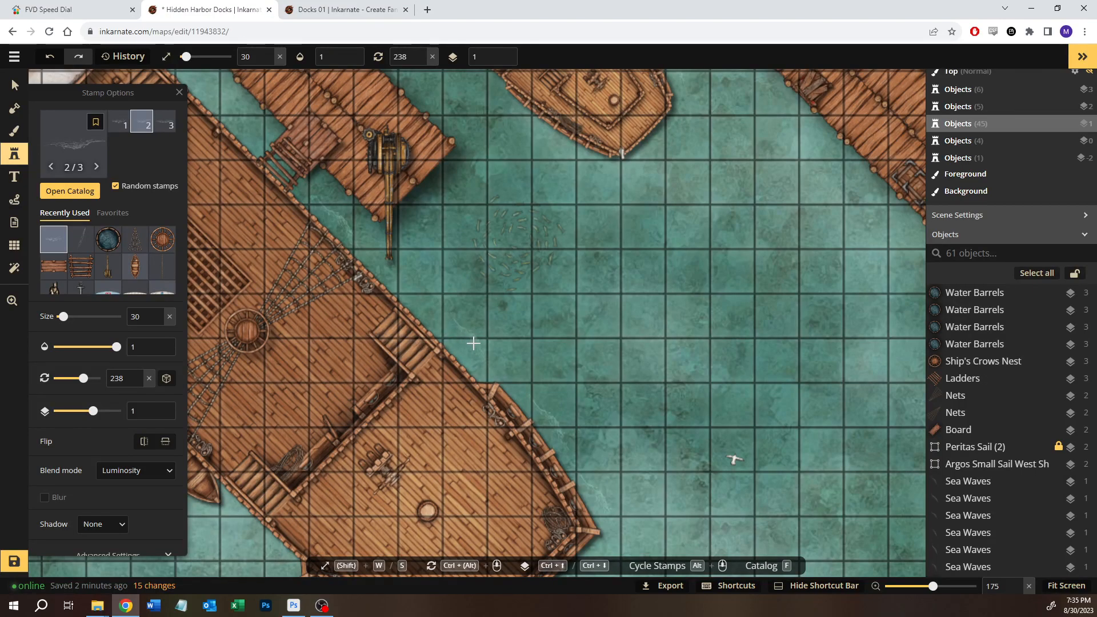
pyautogui.press('space')
pyautogui.moveTo(762, 195); pyautogui.dragTo(614, 419)
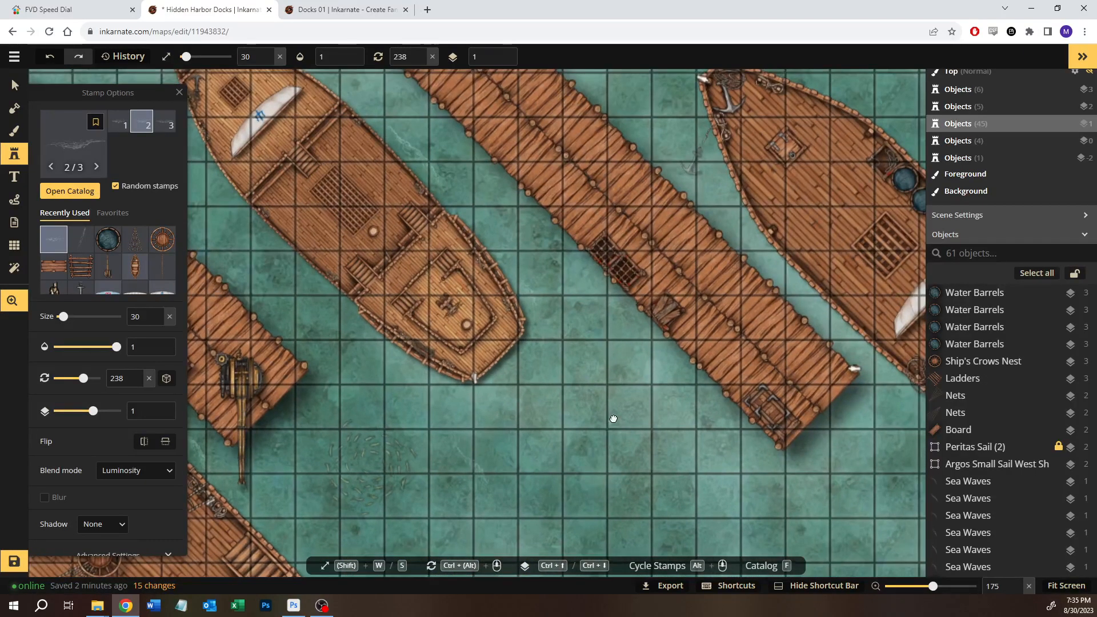
pyautogui.click(474, 217)
pyautogui.press('space')
pyautogui.moveTo(336, 379); pyautogui.dragTo(541, 199)
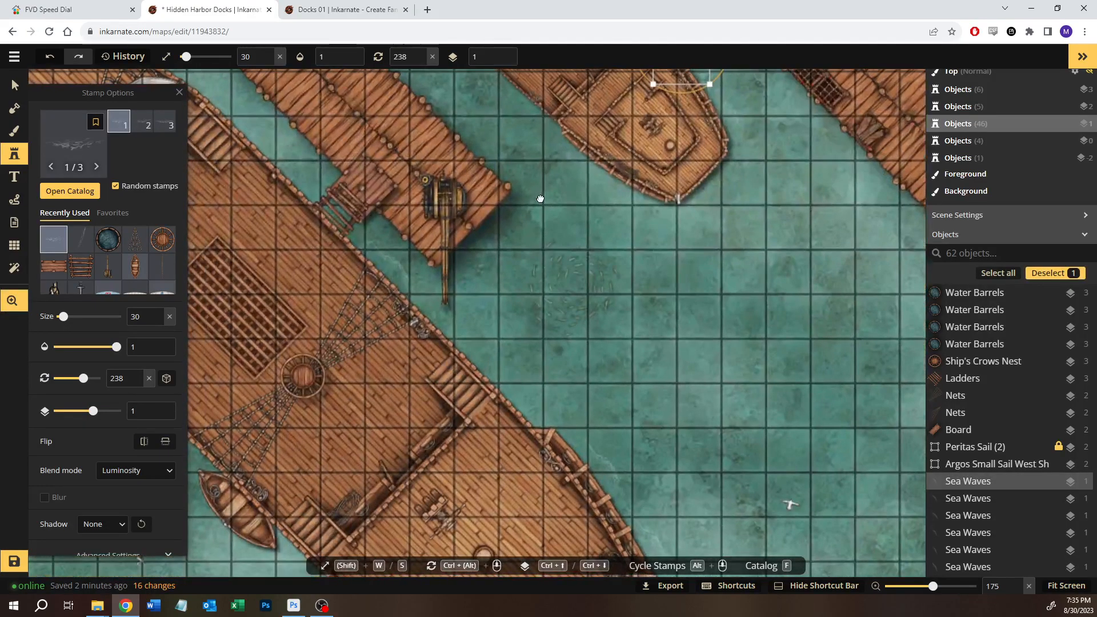
# - Place two Sea Waves stamps along the large ship's hull, by the stern stairs and beneath the crane hook, rotating the latter to 226
pyautogui.click(532, 397)
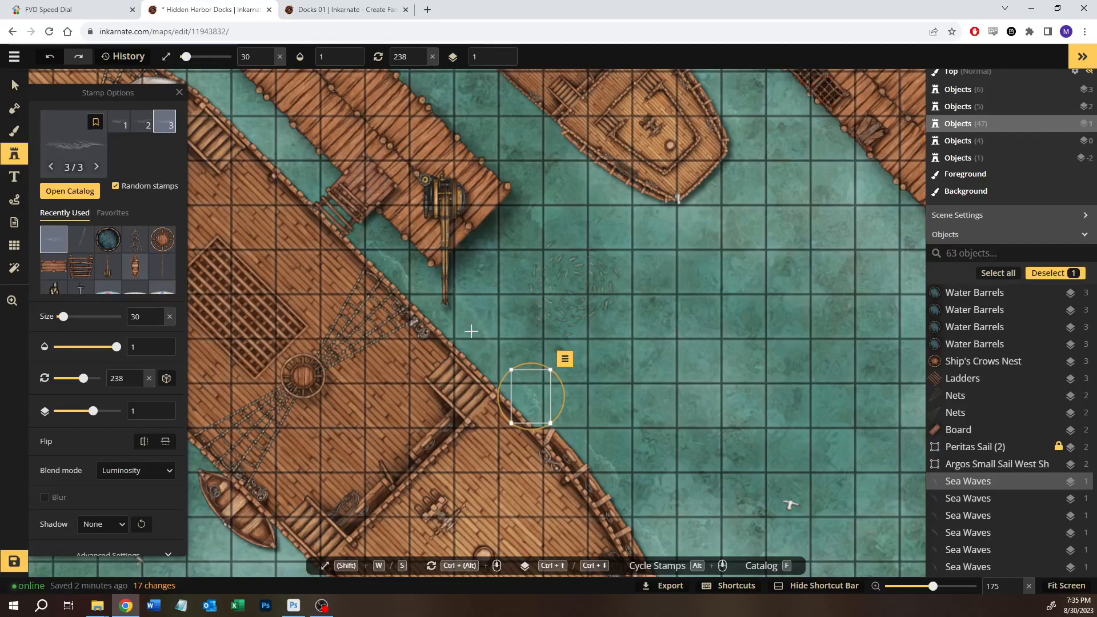
pyautogui.click(457, 321)
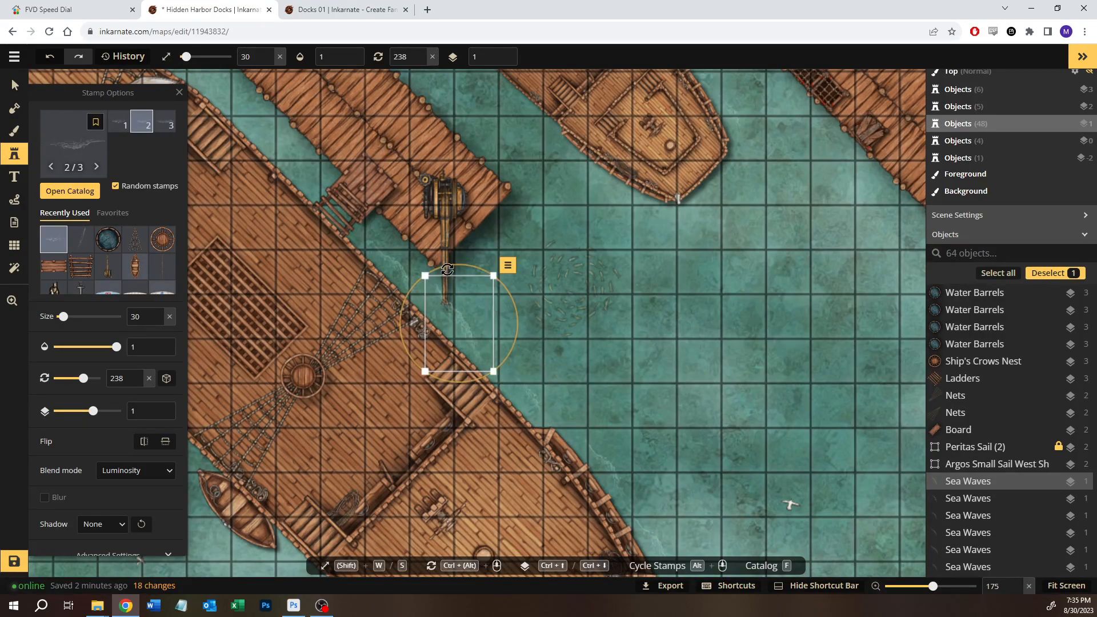
pyautogui.moveTo(446, 269); pyautogui.dragTo(433, 268)
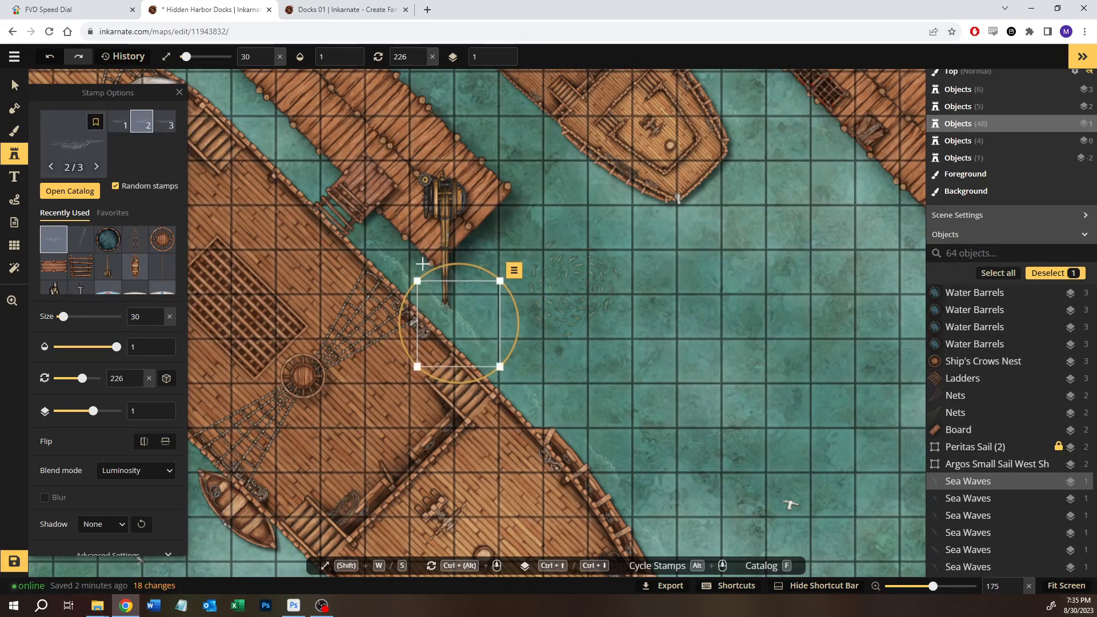
# - Lower the Sea Waves stamp under the crane to layer 0 and place two more between the large ship's hull and the crane dock
pyautogui.hotkey('ctrl', 'Down')
pyautogui.hotkey('ctrl', 'Down')
pyautogui.hotkey('ctrl', 'Up')
pyautogui.moveTo(462, 293); pyautogui.dragTo(662, 443)
pyautogui.click(495, 311)
pyautogui.click(412, 235)
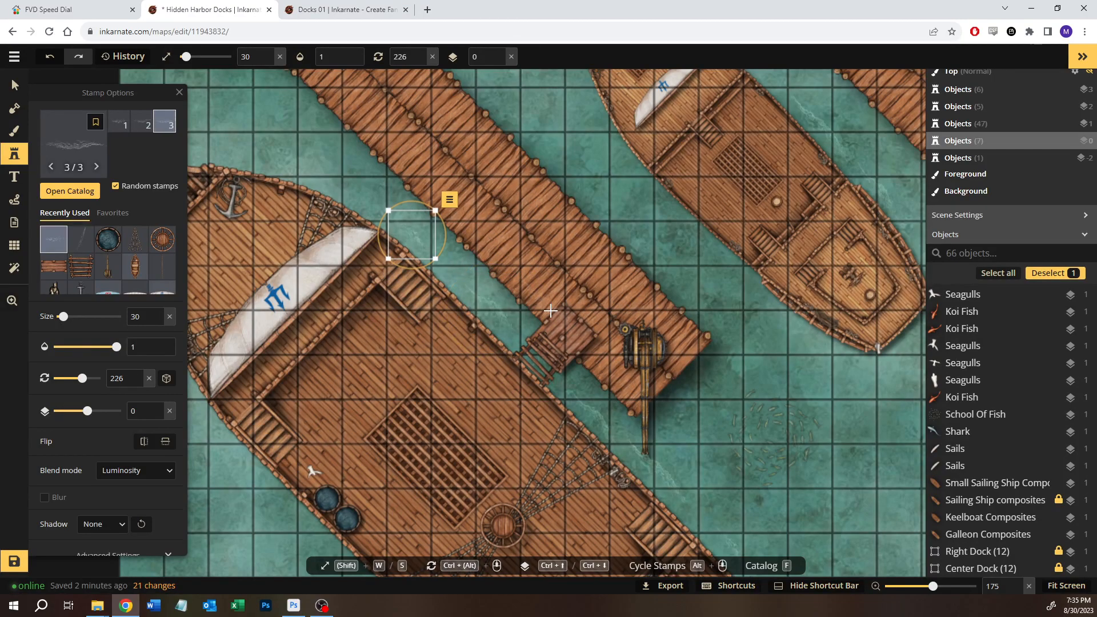
# - Place a Sea Waves stamp off the large ship's bow rail on the crane dock side, rotated to 197
pyautogui.click(296, 163)
pyautogui.moveTo(279, 108); pyautogui.dragTo(254, 109)
pyautogui.moveTo(304, 166); pyautogui.dragTo(309, 170)
# - Place two Sea Waves stamps along the blue-emblem ship's bow on the long pier side, rotating the second to 217
pyautogui.press('space')
pyautogui.moveTo(472, 359); pyautogui.dragTo(442, 354)
pyautogui.moveTo(716, 190); pyautogui.dragTo(453, 287)
pyautogui.moveTo(465, 186); pyautogui.dragTo(480, 348)
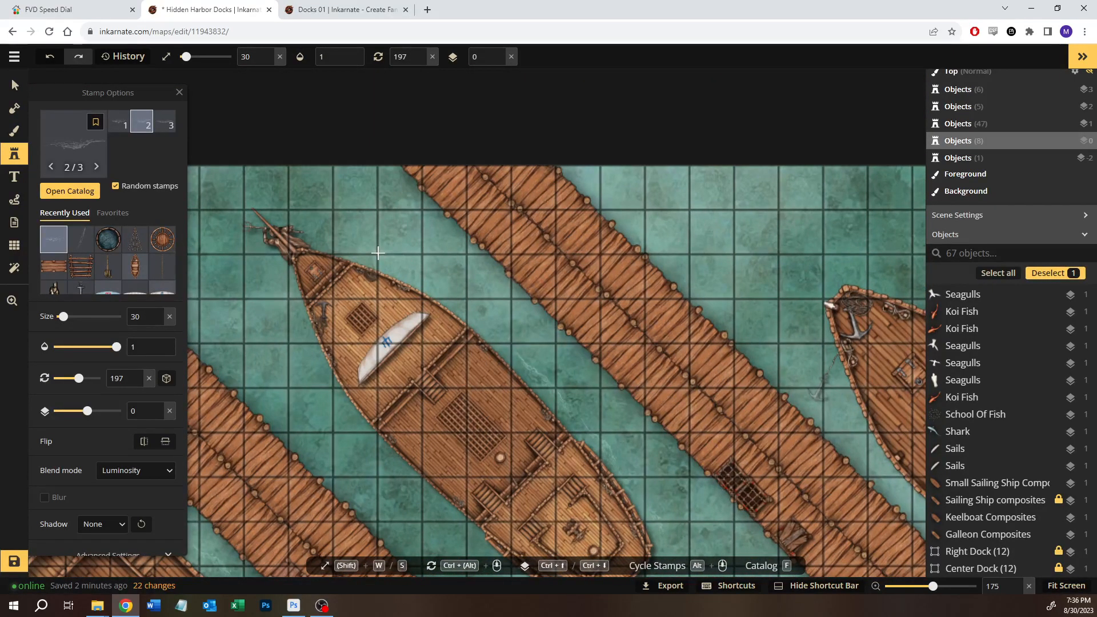
pyautogui.click(372, 256)
pyautogui.click(450, 291)
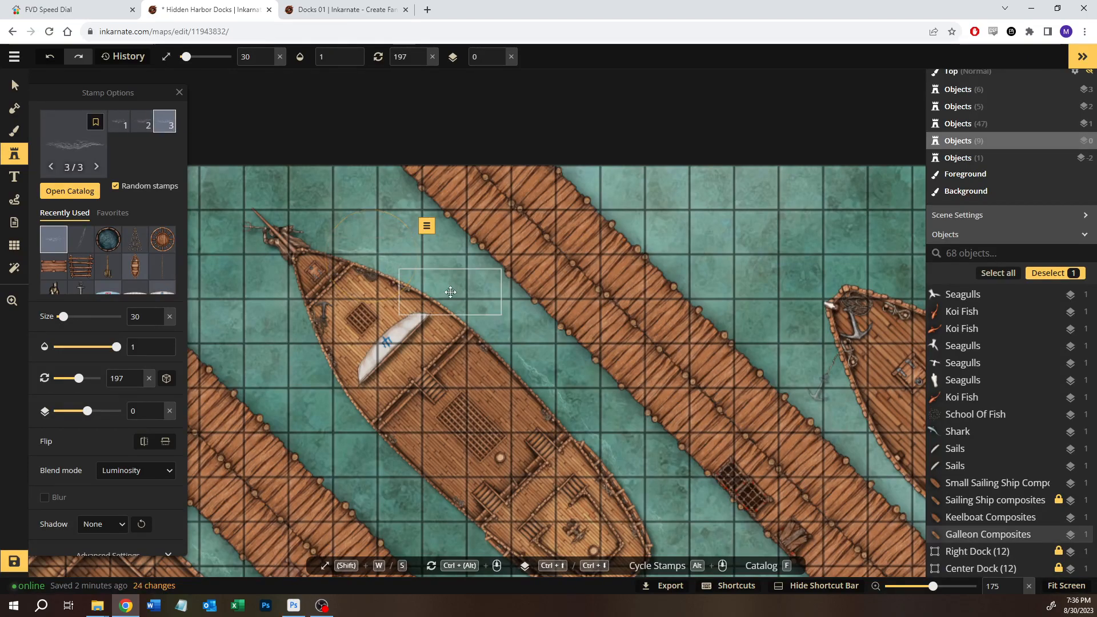
pyautogui.moveTo(457, 236); pyautogui.dragTo(475, 246)
# - Place two Sea Waves stamps along the plain white-sailed ship's midsection on the water barrel side, rotated to 230
pyautogui.moveTo(789, 384); pyautogui.dragTo(320, 302)
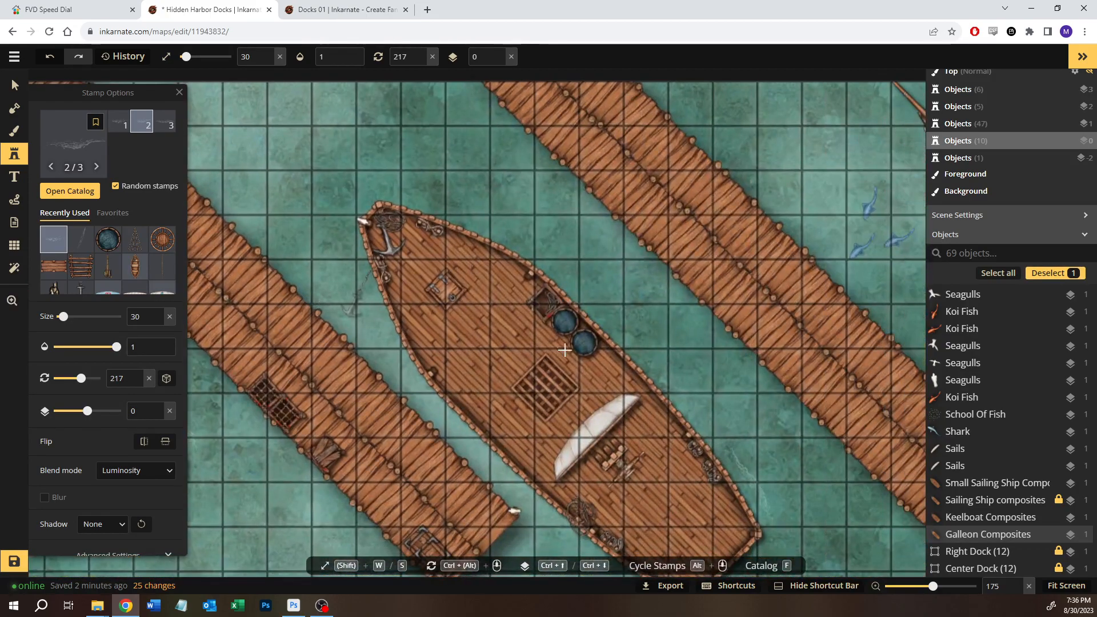
pyautogui.click(699, 413)
pyautogui.moveTo(694, 370); pyautogui.dragTo(690, 350)
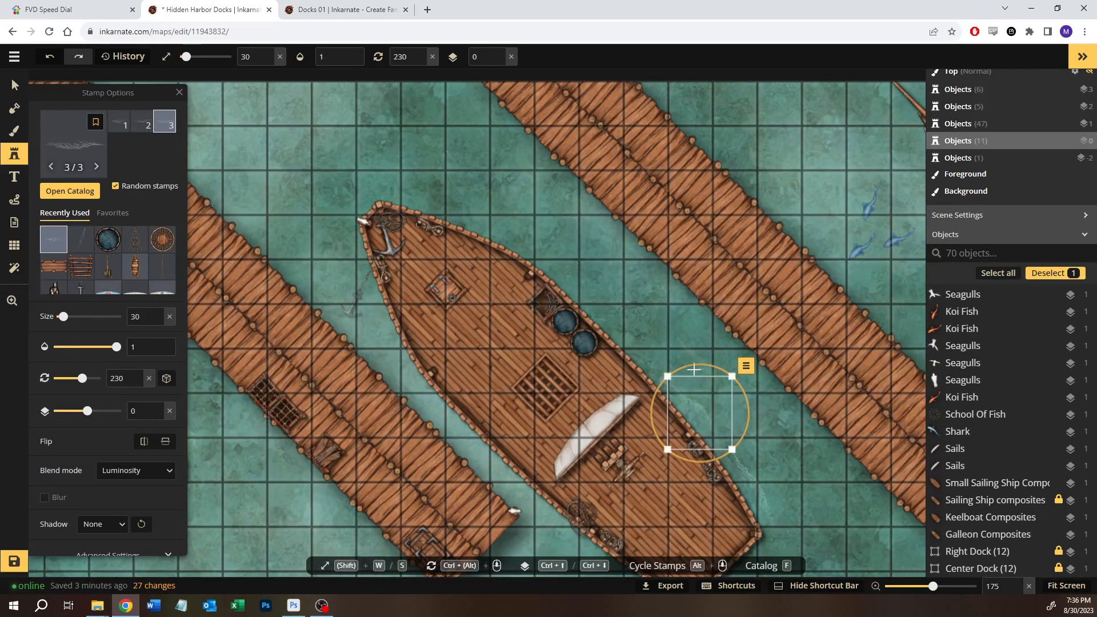
pyautogui.click(629, 338)
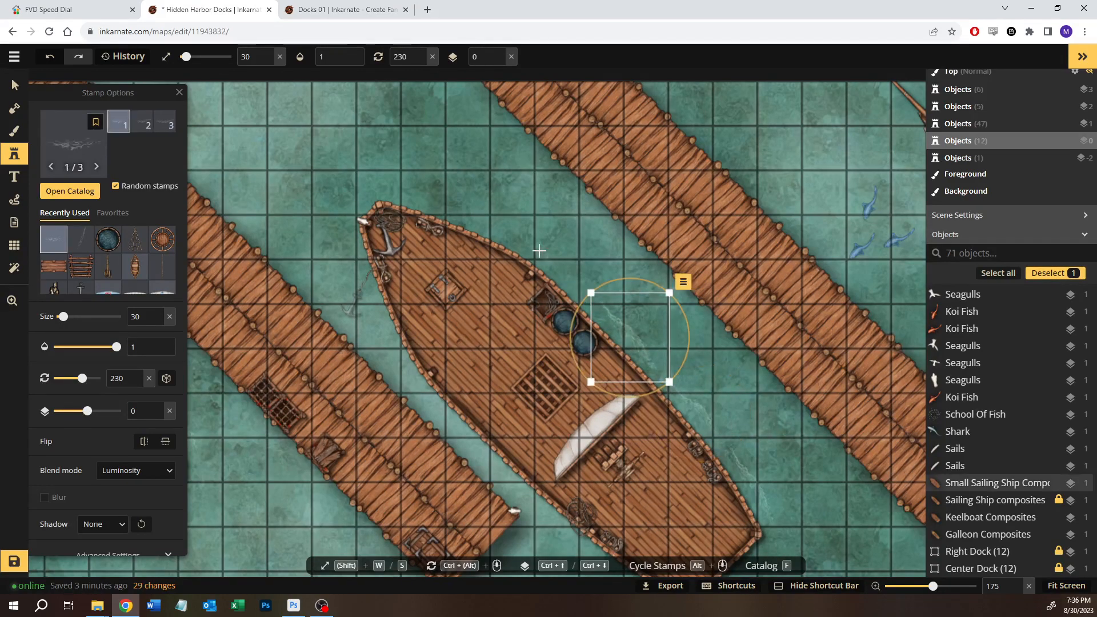
# - Place two Sea Waves stamps along the plain white-sailed ship's bow rail, rotated to 204
pyautogui.click(427, 198)
pyautogui.moveTo(420, 164); pyautogui.dragTo(402, 164)
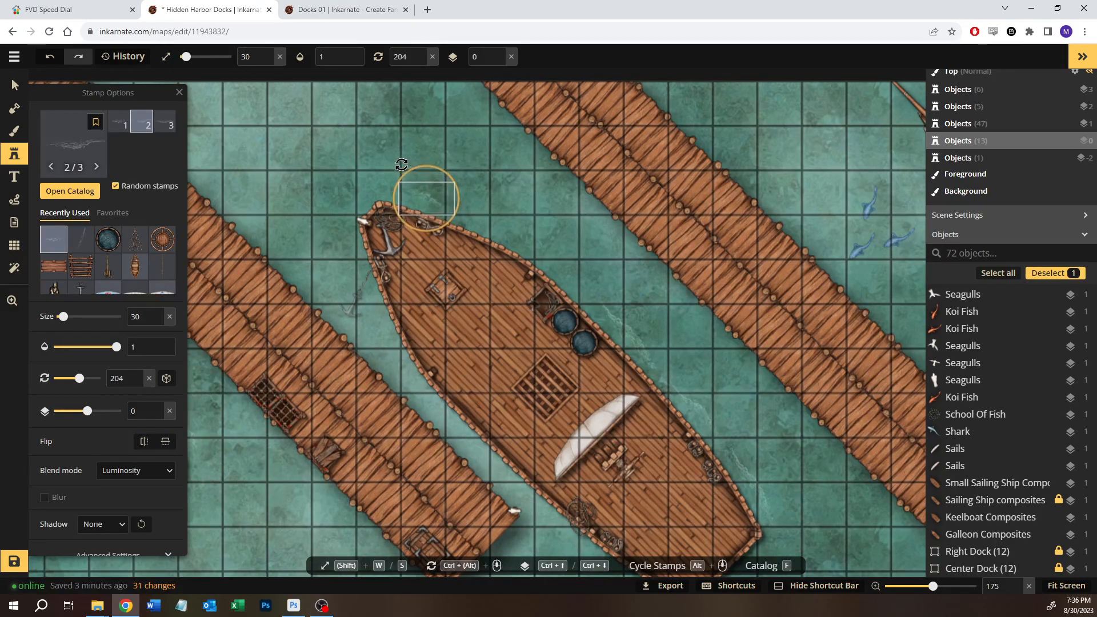
pyautogui.click(507, 230)
# - Place two Sea Waves stamps along the outer bow rail of the red-emblem ship, keeping the rotation at 204
pyautogui.moveTo(669, 416); pyautogui.dragTo(363, 277)
pyautogui.moveTo(737, 310); pyautogui.dragTo(566, 479)
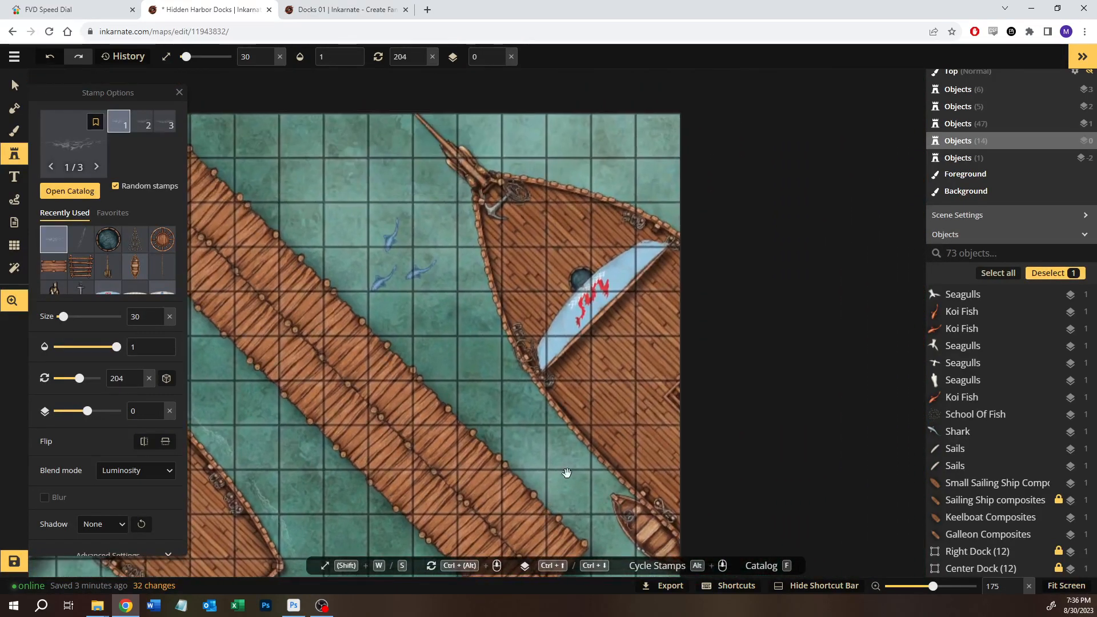
pyautogui.click(558, 165)
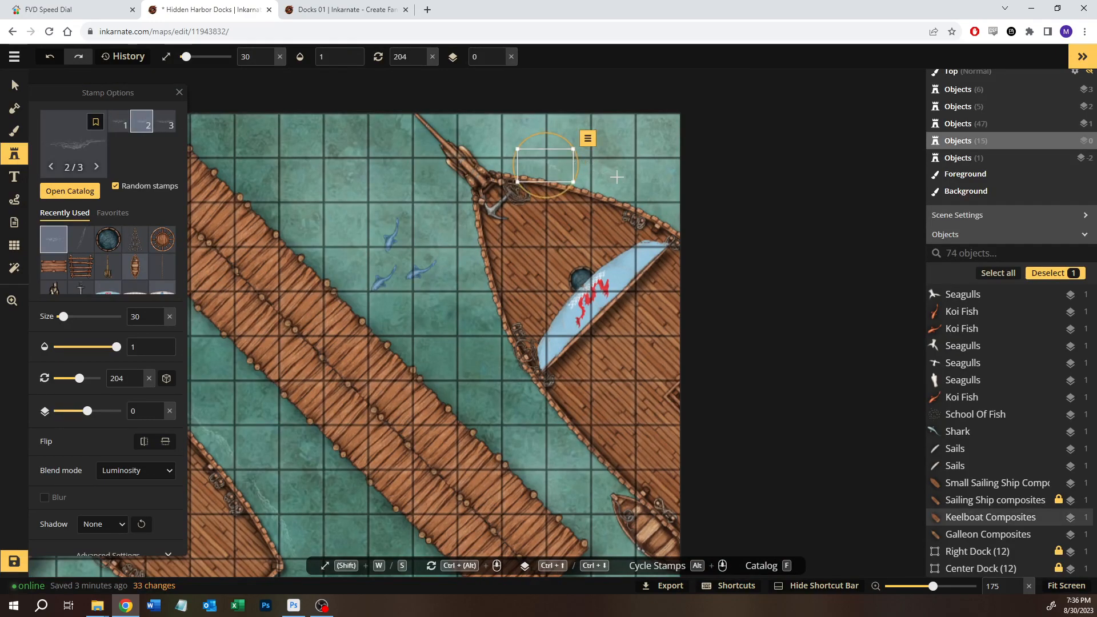
pyautogui.moveTo(580, 189); pyautogui.dragTo(654, 209)
# - Place a Sea Waves stamp against the large ship's outer hull between the rowboat and the stern, angled along the hull
pyautogui.moveTo(488, 323); pyautogui.dragTo(568, 335)
pyautogui.moveTo(490, 389)
pyautogui.mouseDown()
pyautogui.moveTo(566, 343)
pyautogui.moveTo(503, 386)
pyautogui.moveTo(779, 286)
pyautogui.mouseUp()
pyautogui.click(343, 389)
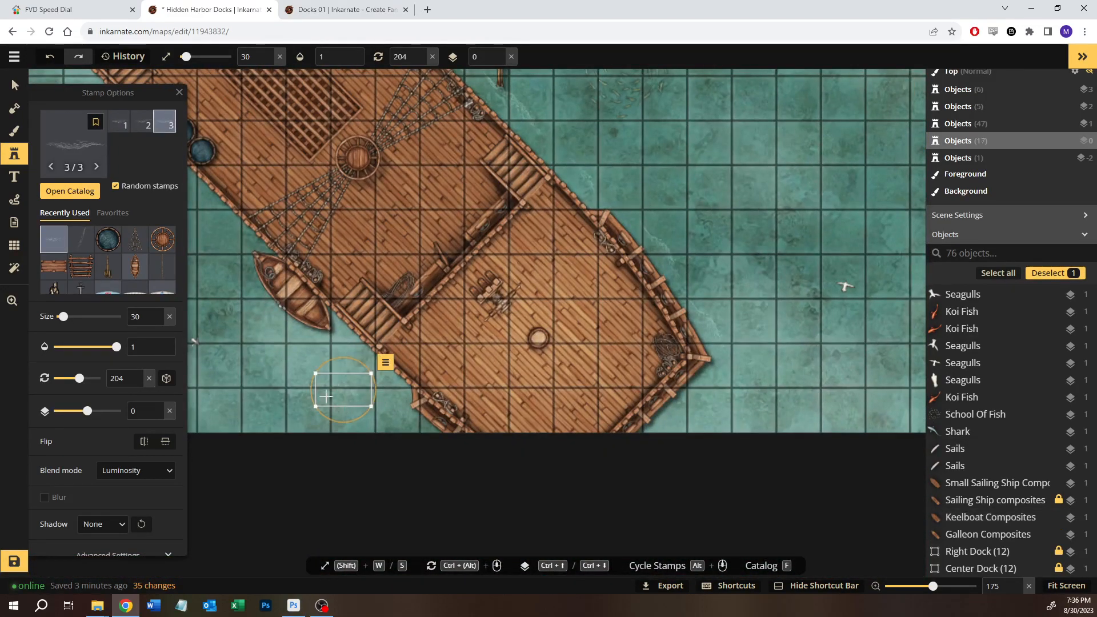
pyautogui.moveTo(342, 357); pyautogui.dragTo(323, 457)
pyautogui.moveTo(347, 391); pyautogui.dragTo(367, 382)
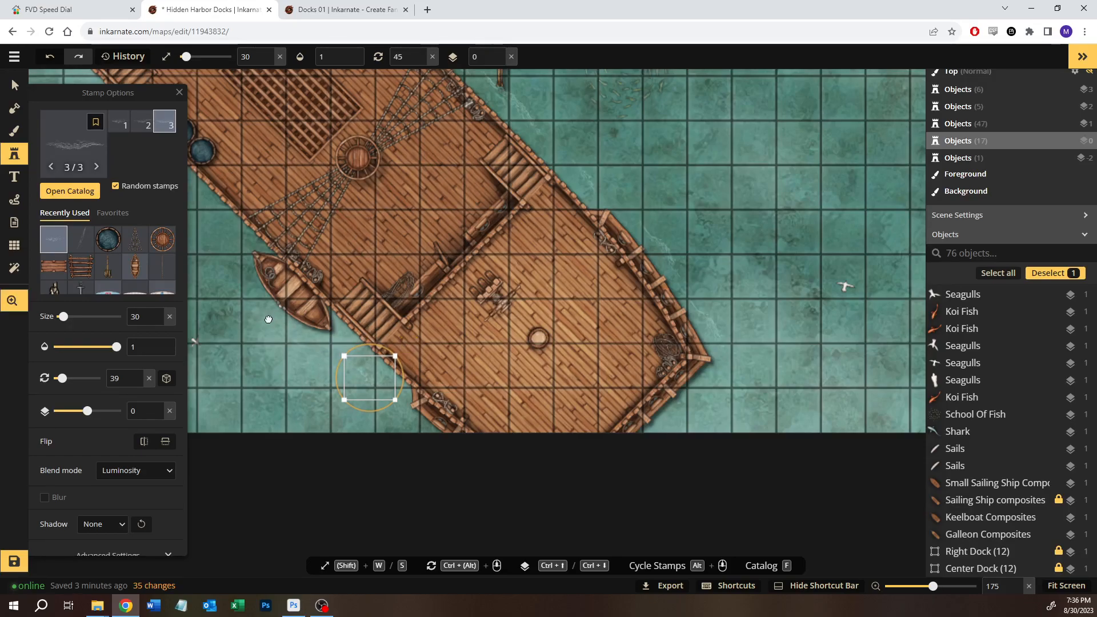
# - Place three Sea Waves stamps along the large ship's outer hull between the rowboat and the blue-emblem sail
pyautogui.scroll(2, 268, 319)
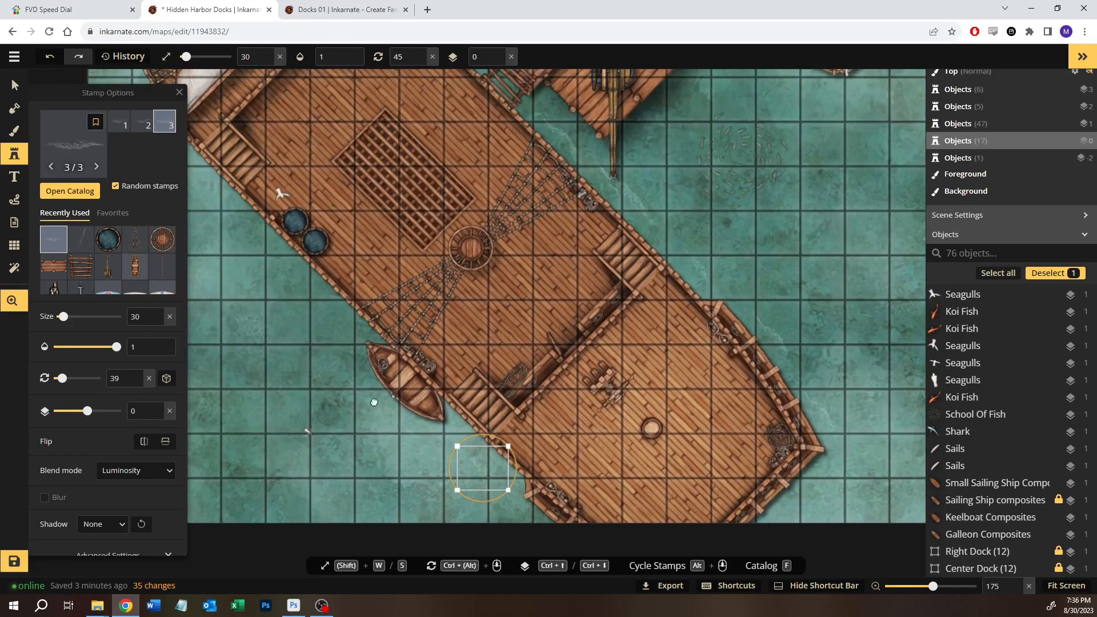
pyautogui.click(325, 303)
pyautogui.click(245, 234)
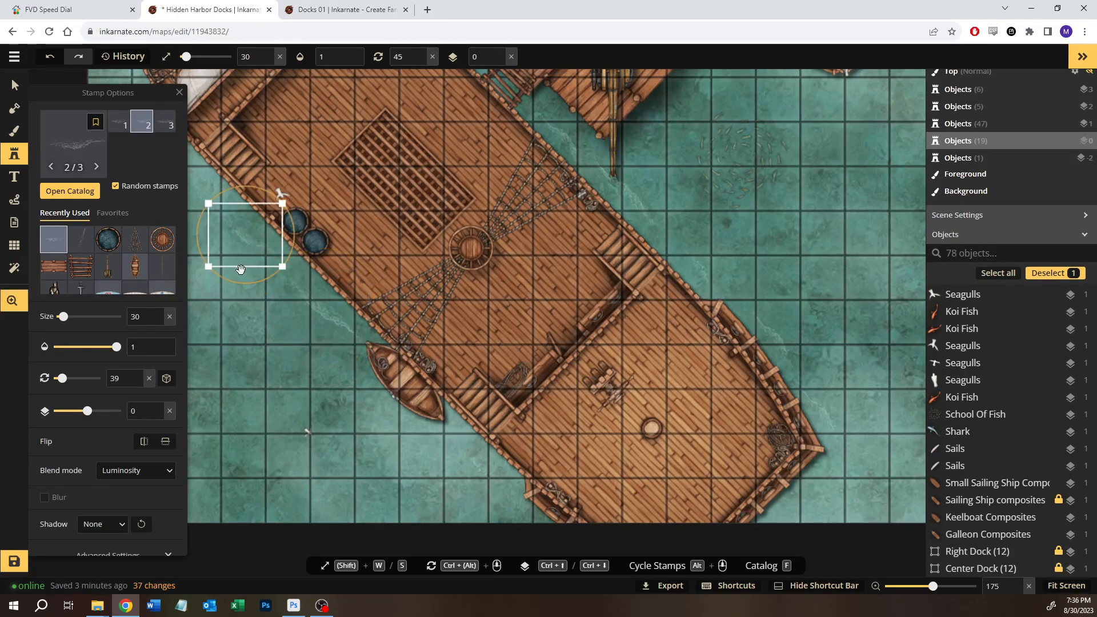
pyautogui.scroll(3, 306, 332)
pyautogui.click(306, 332)
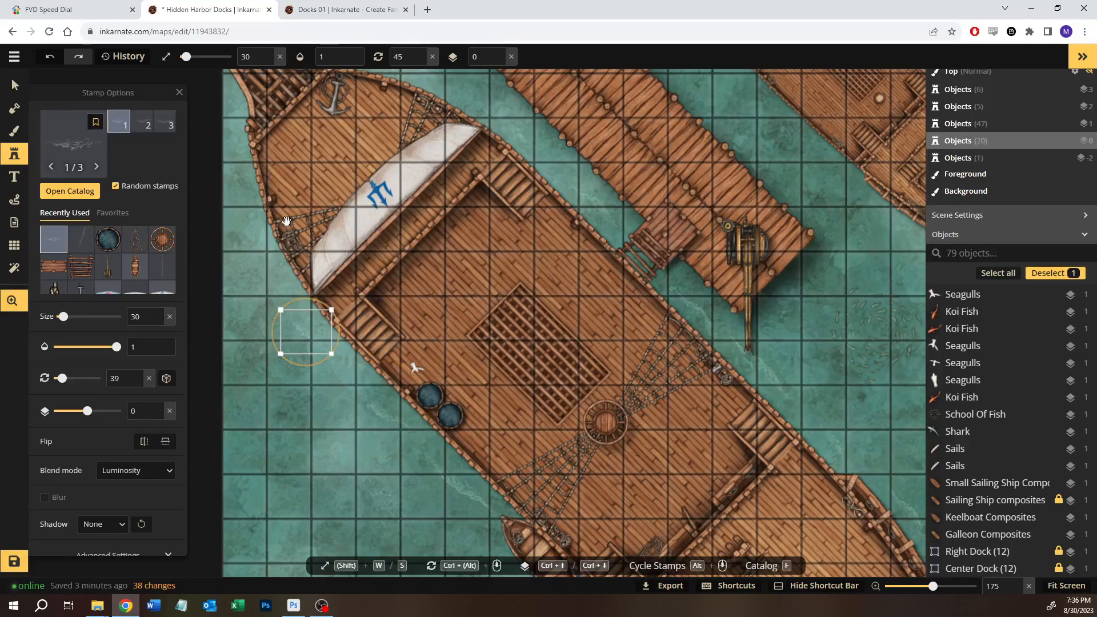
# - Place a Sea Waves stamp beside the large ship's bow on the open-water side, rotated to 64
pyautogui.scroll(3, 311, 343)
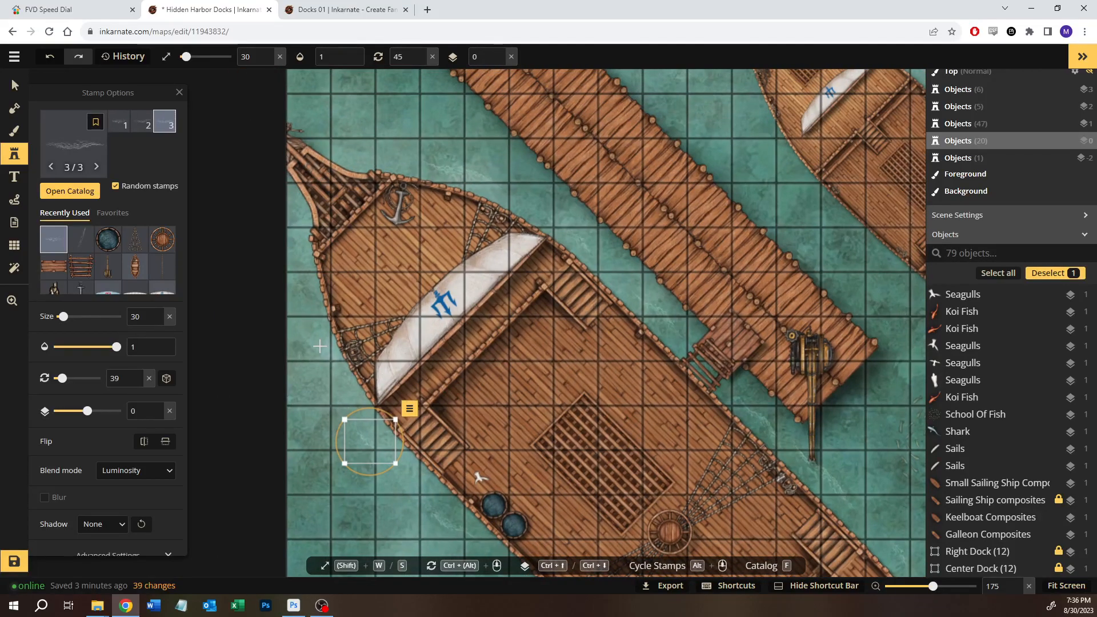
pyautogui.click(320, 347)
pyautogui.keyDown('ctrl'); pyautogui.scroll(1, 320, 346); pyautogui.keyUp('ctrl')
pyautogui.keyDown('ctrl'); pyautogui.scroll(1, 342, 290); pyautogui.keyUp('ctrl')
# - Place Sea Waves stamps beside the smaller blue-emblem ship's bow and midsection on the crane dock side, rotating the midsection one to 41
pyautogui.scroll(-5, 400, 315)
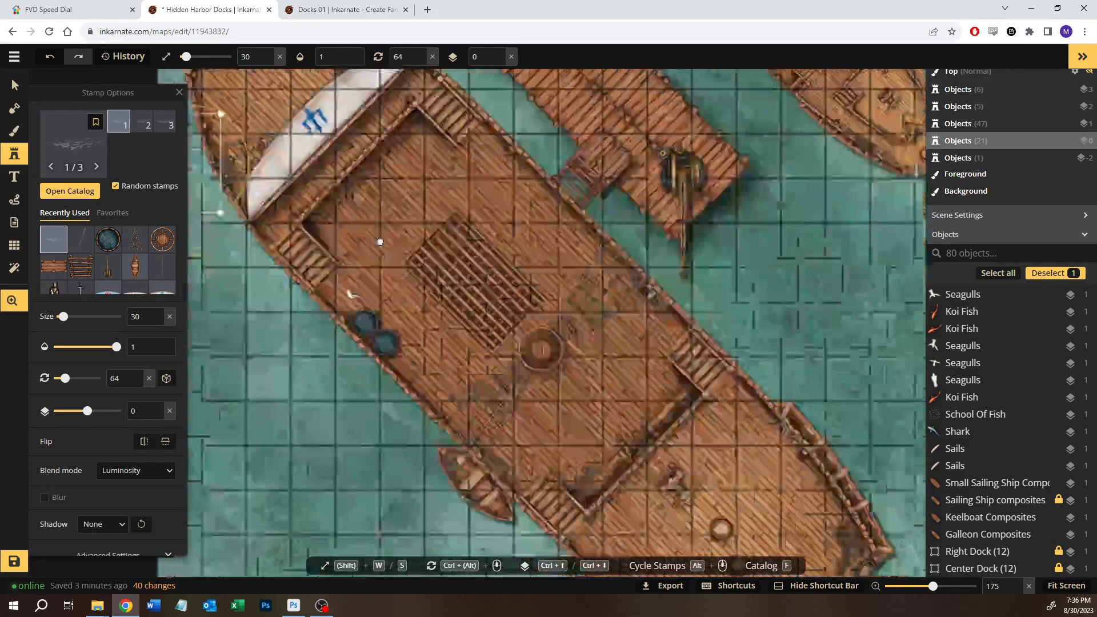
pyautogui.scroll(10, 397, 369)
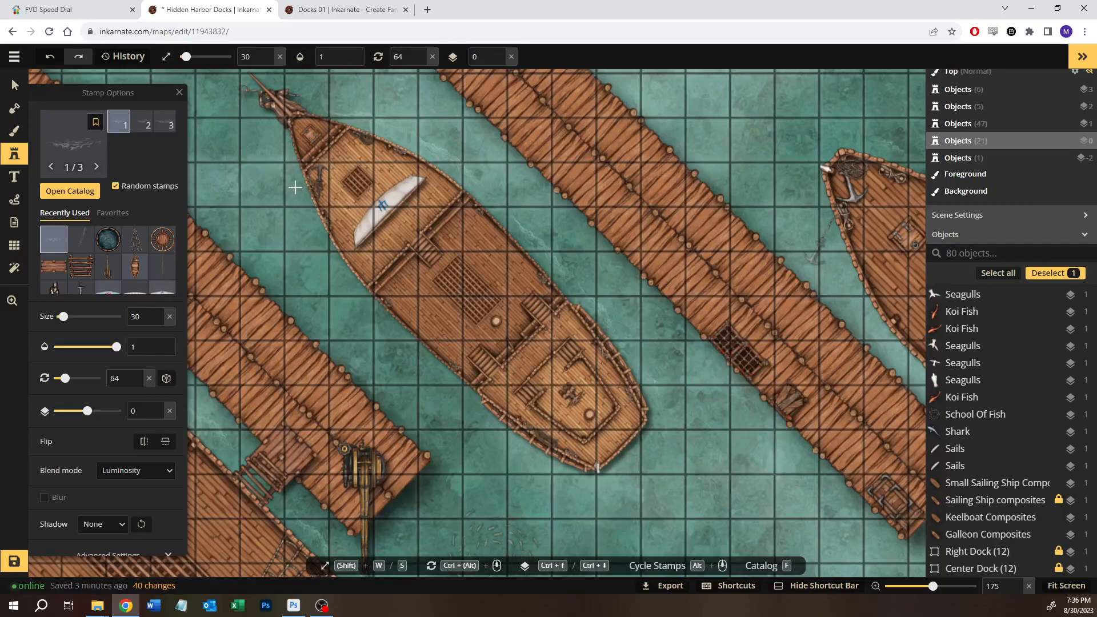
pyautogui.click(313, 240)
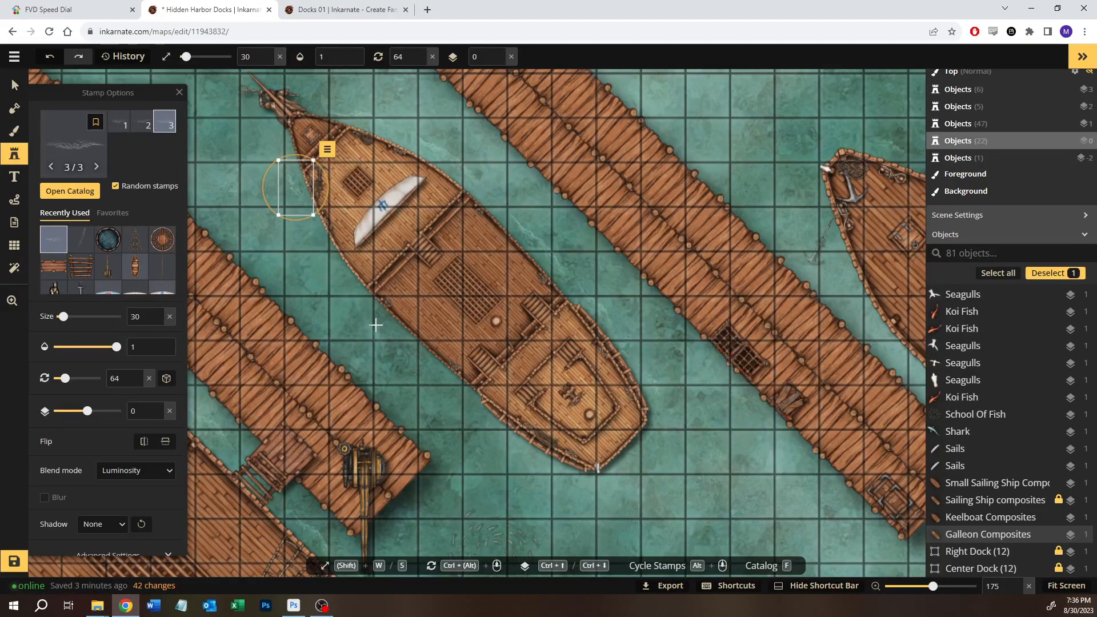
pyautogui.click(403, 357)
pyautogui.moveTo(399, 304); pyautogui.dragTo(402, 354)
# - Place Sea Waves stamps near the smaller blue-emblem ship's stern and beside its sail, rotating the one by the sail to 57
pyautogui.click(501, 444)
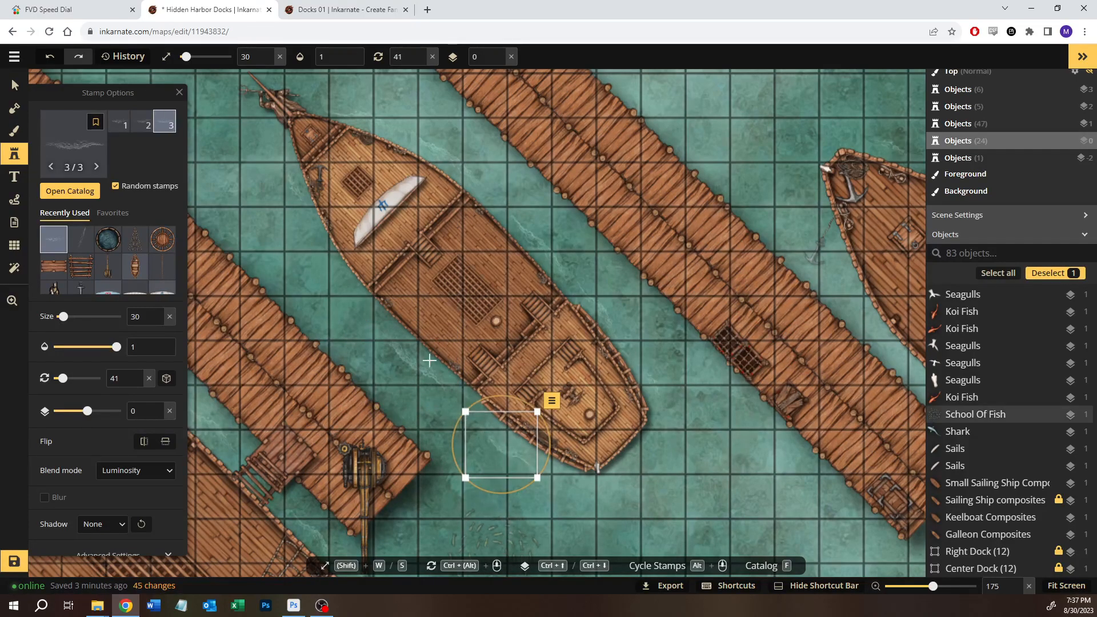
pyautogui.click(325, 271)
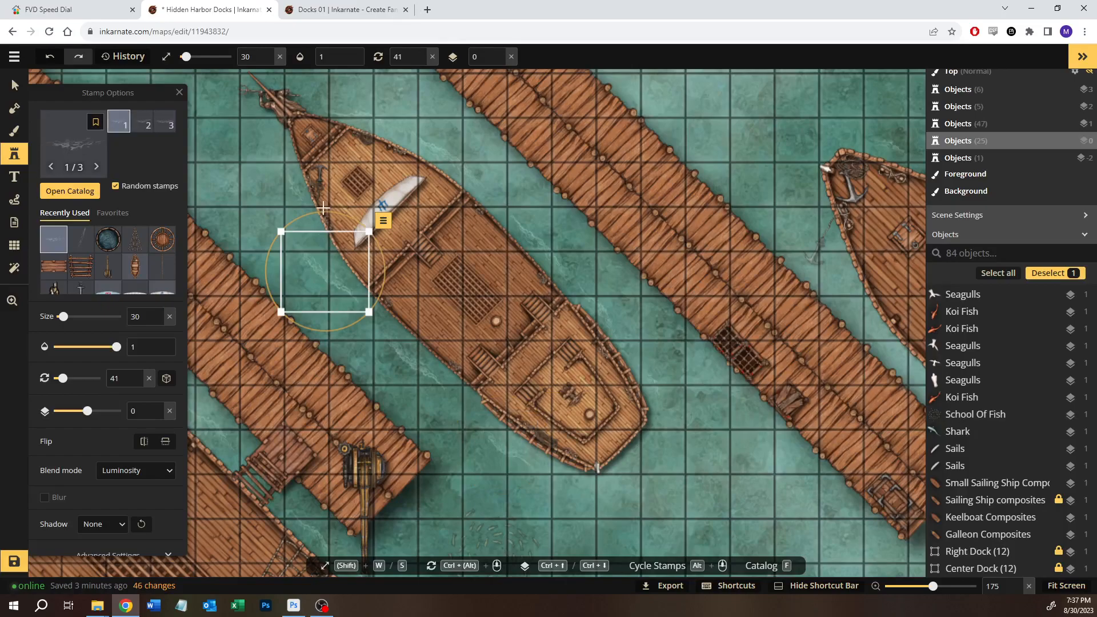
pyautogui.moveTo(325, 269); pyautogui.dragTo(331, 275)
# - Place two Sea Waves stamps between the plain white-sailed ship's forward hull and the adjacent pier, rotated to 57
pyautogui.press('space')
pyautogui.moveTo(654, 258); pyautogui.dragTo(276, 269)
pyautogui.click(438, 251)
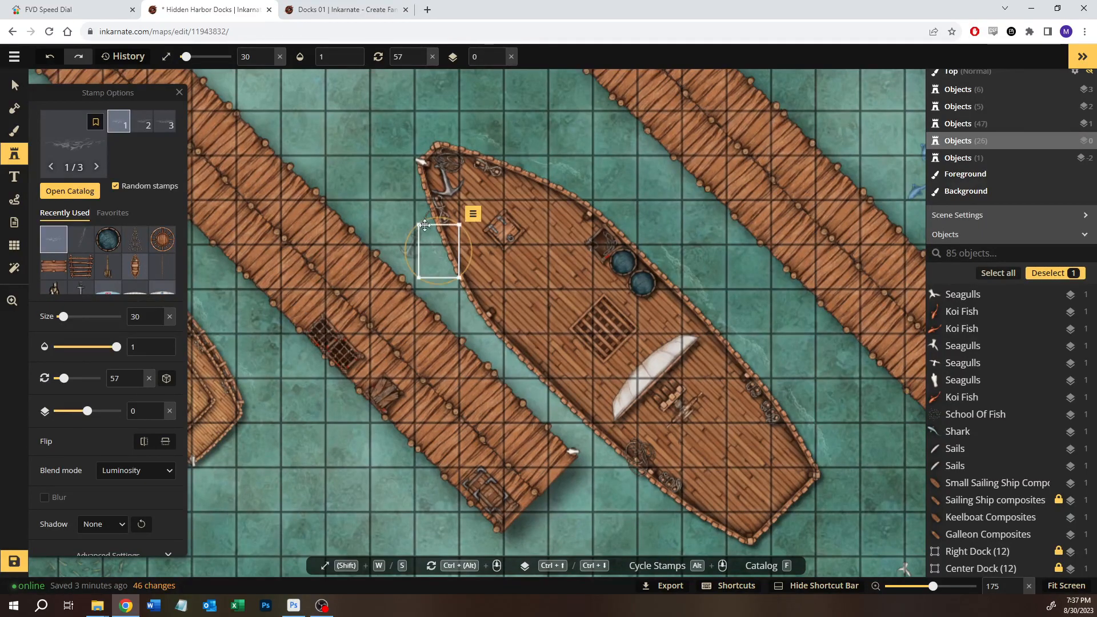
pyautogui.click(483, 337)
# - Place Sea Waves stamps beside the white-sailed ship's rear hull, rotated to 32, and behind its stern, rotated to 322
pyautogui.press('space')
pyautogui.moveTo(622, 501); pyautogui.dragTo(504, 383)
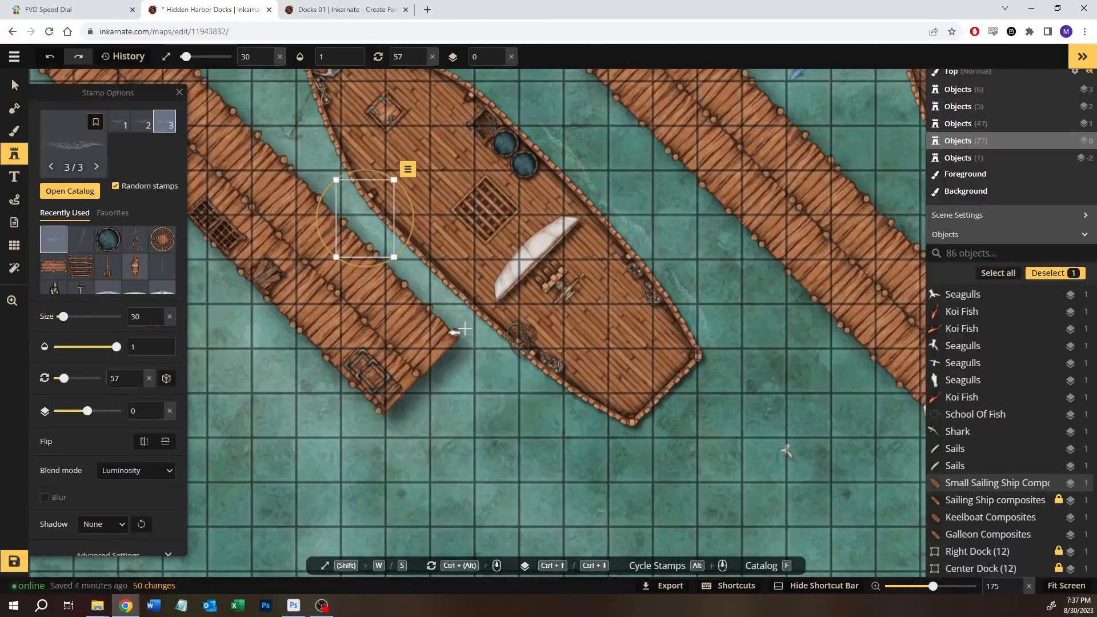
pyautogui.click(546, 406)
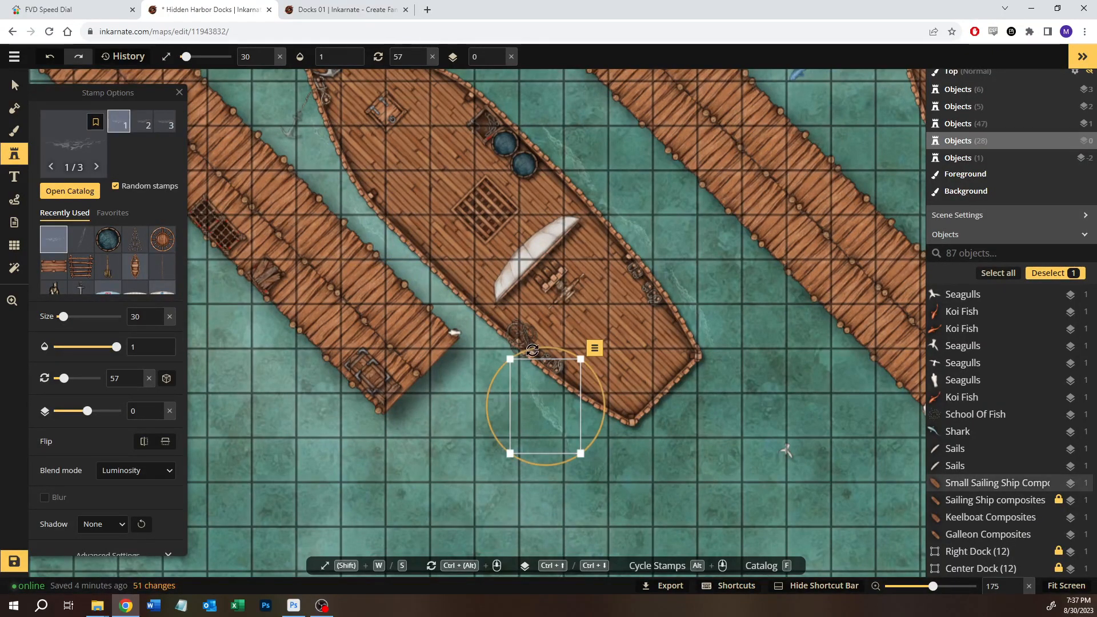
pyautogui.click(689, 434)
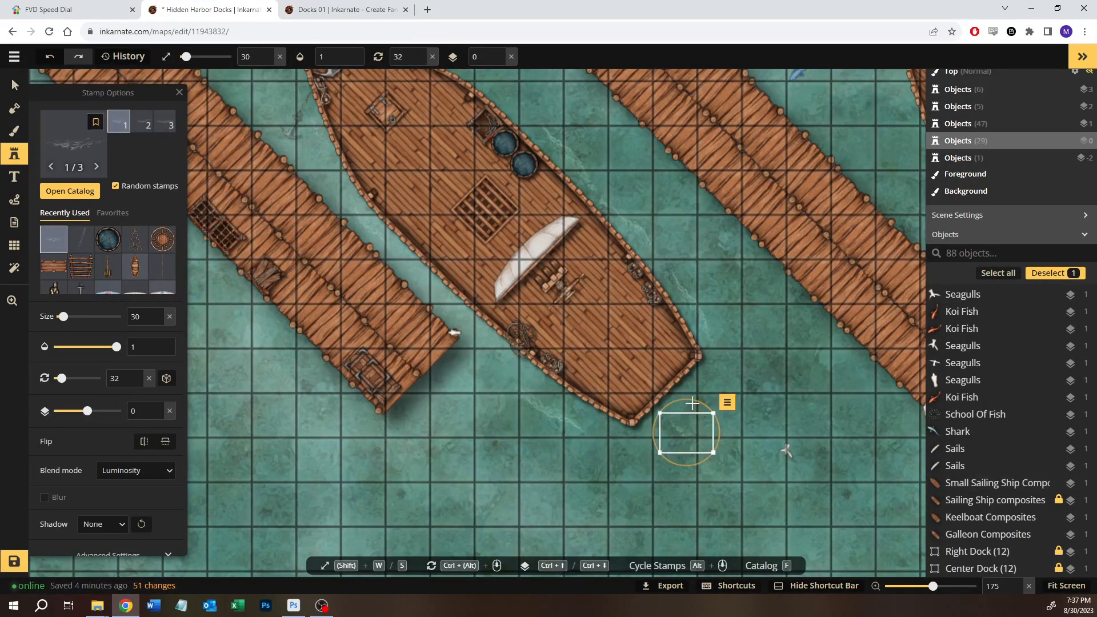
pyautogui.moveTo(656, 407); pyautogui.dragTo(681, 411)
# - Place two Sea Waves stamps along the red-emblem ship's pier-side hull, rotating the second to 60
pyautogui.moveTo(808, 379); pyautogui.dragTo(493, 392)
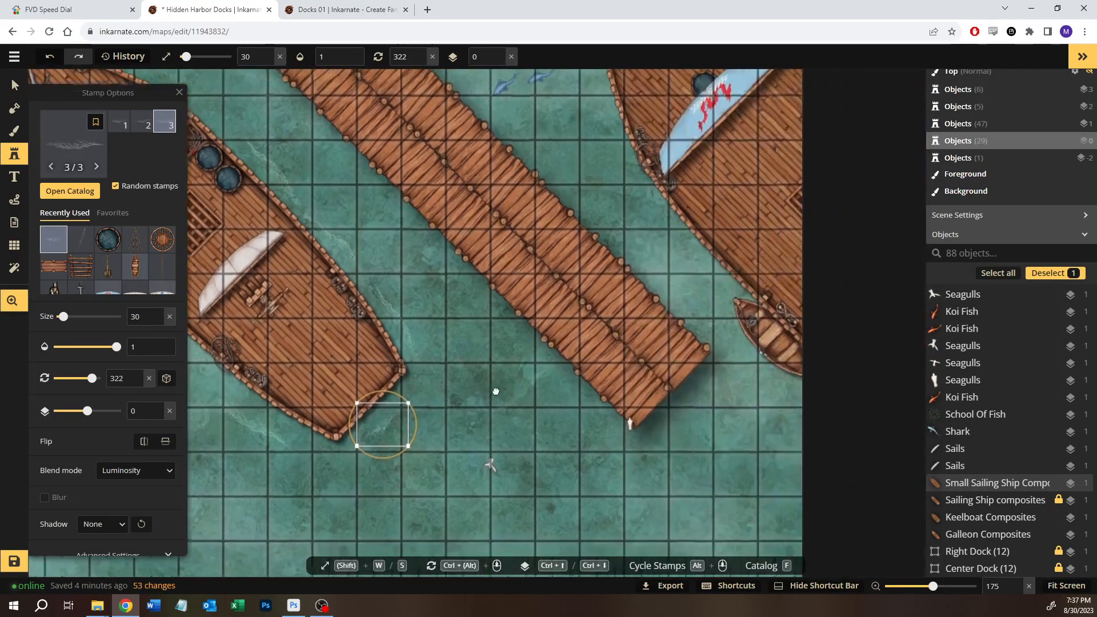
pyautogui.click(601, 225)
pyautogui.moveTo(624, 171); pyautogui.dragTo(674, 222)
pyautogui.moveTo(641, 255); pyautogui.dragTo(712, 289)
pyautogui.moveTo(613, 202); pyautogui.dragTo(638, 317)
pyautogui.click(627, 303)
pyautogui.moveTo(630, 269); pyautogui.dragTo(606, 196)
# - Place Sea Waves stamps by the red-emblem ship's bow, rotated to 82, and beside its sail on the pier side, rotated to 54
pyautogui.click(586, 137)
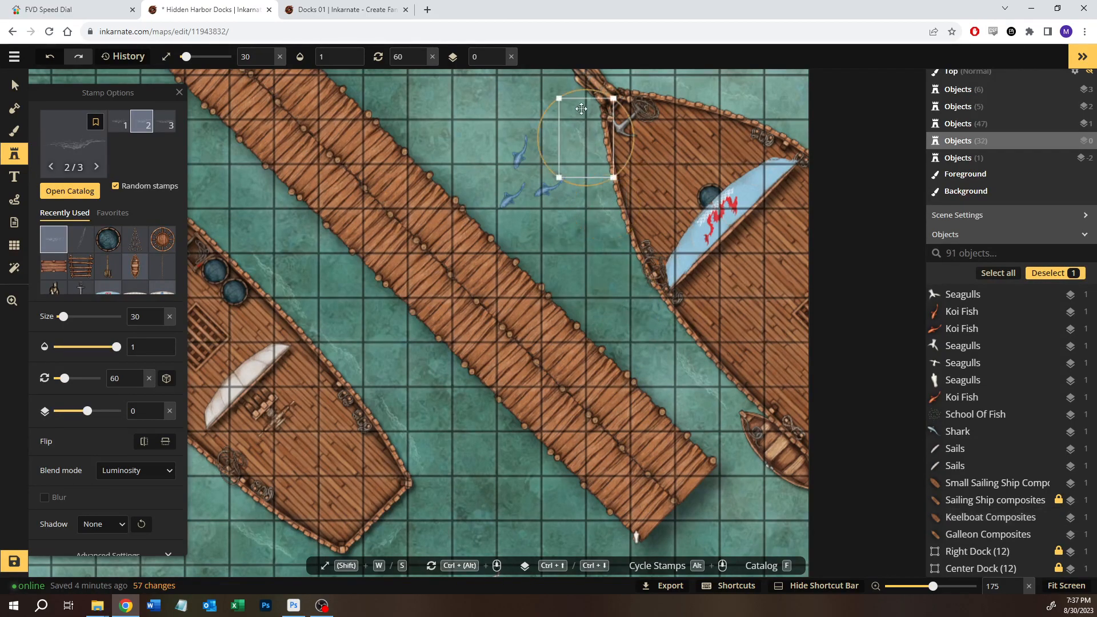
pyautogui.moveTo(584, 89); pyautogui.dragTo(601, 90)
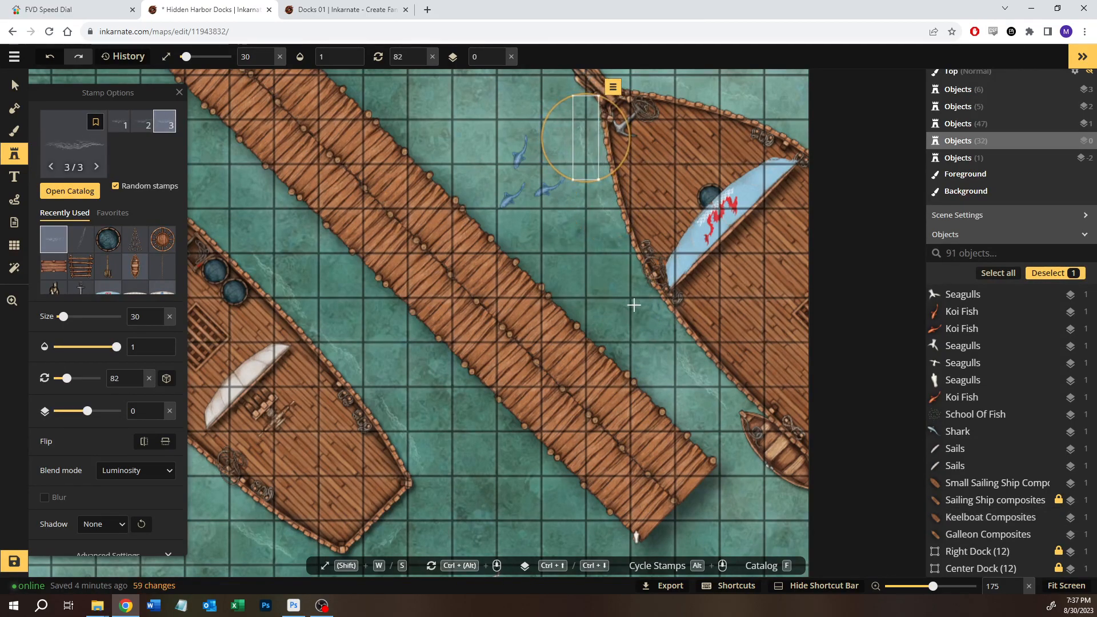
pyautogui.click(629, 286)
pyautogui.moveTo(625, 230); pyautogui.dragTo(600, 239)
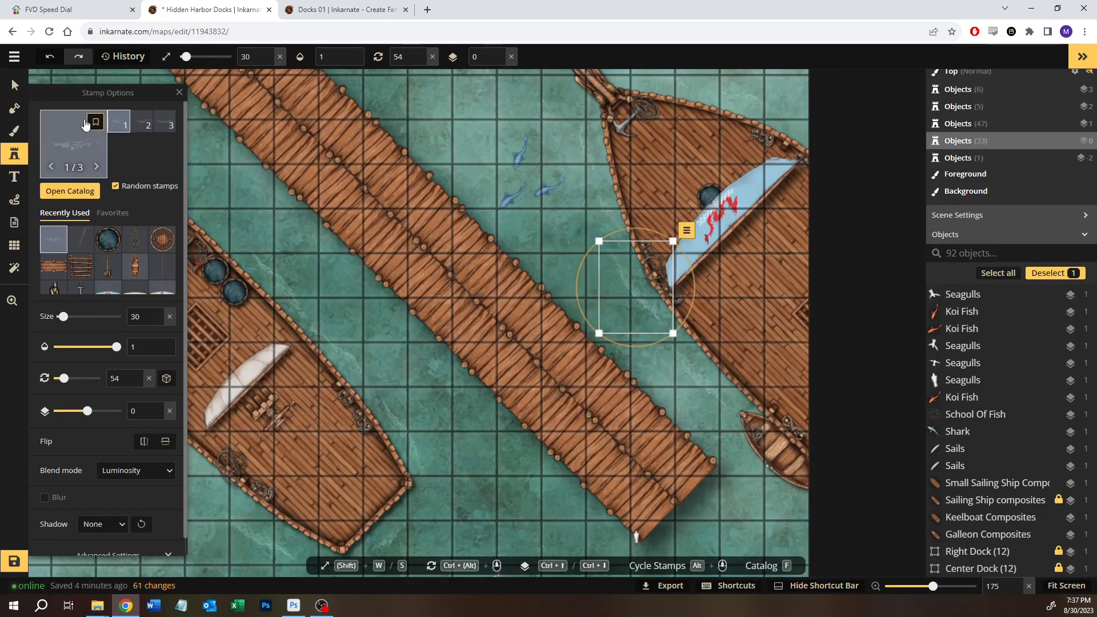
# - Select all stamps like the Sea Waves stamp beside the red-emblem ship and combine them into one group
pyautogui.click(15, 85)
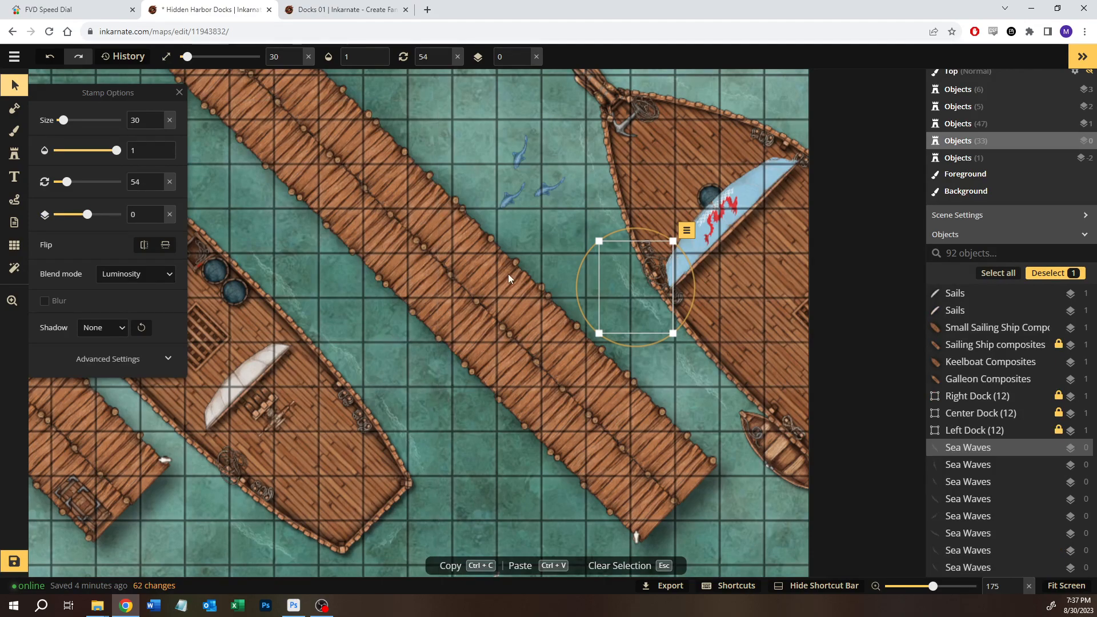
pyautogui.click(806, 275)
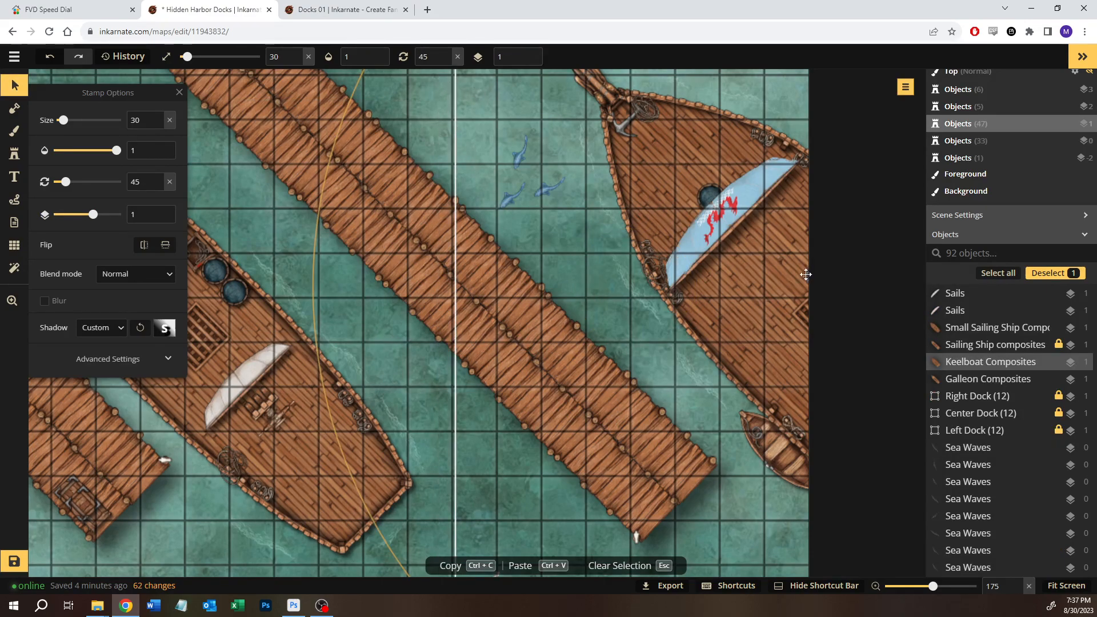
pyautogui.click(647, 286)
pyautogui.click(688, 230)
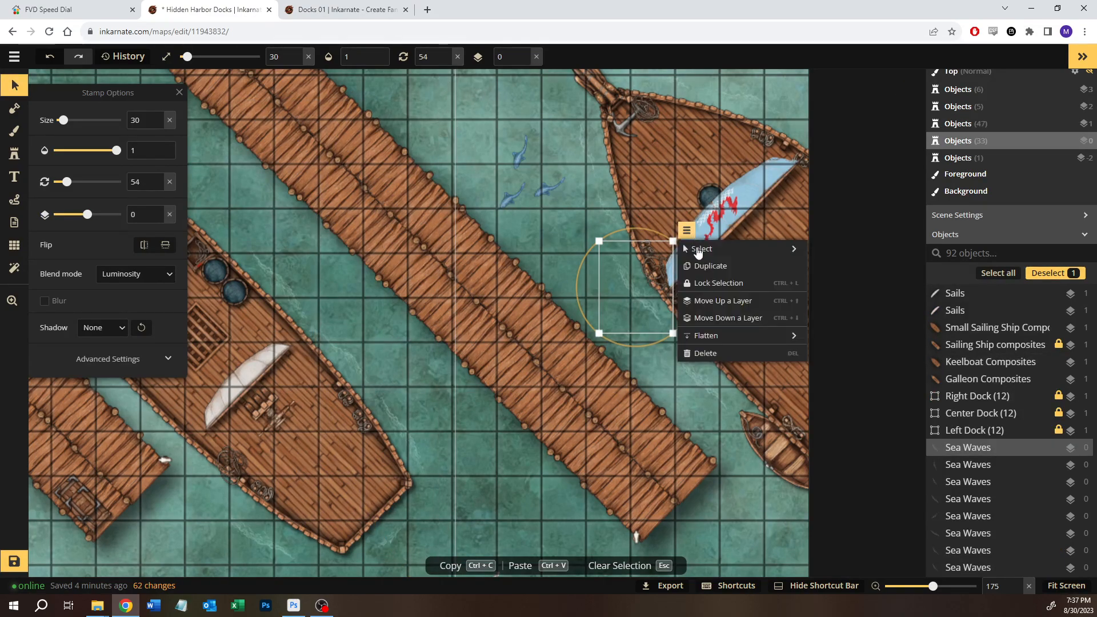
pyautogui.moveTo(709, 249)
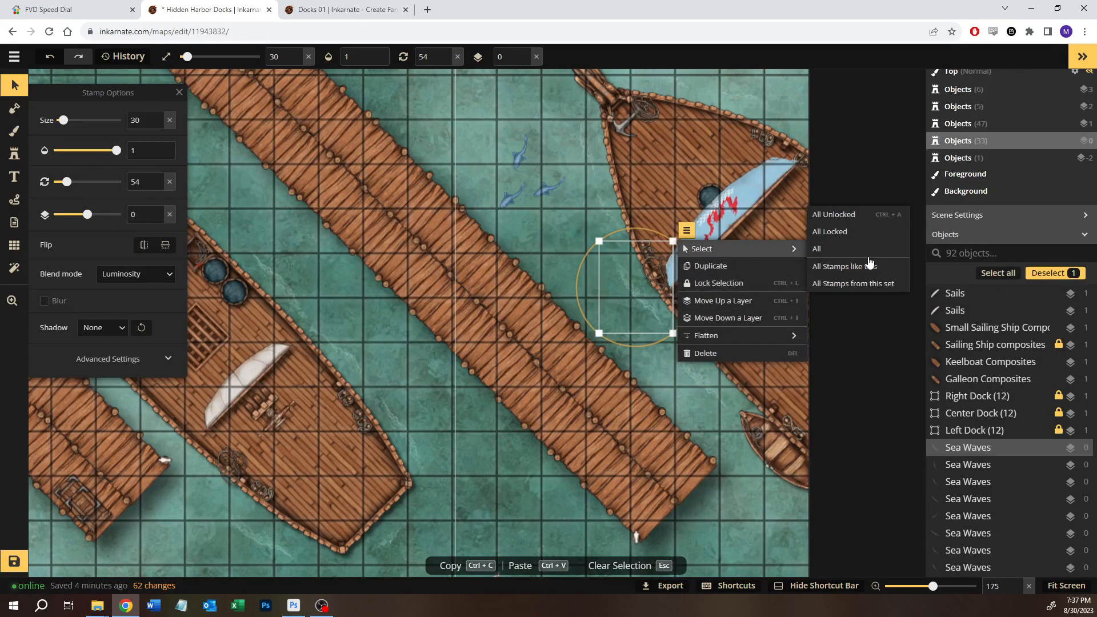
pyautogui.click(853, 266)
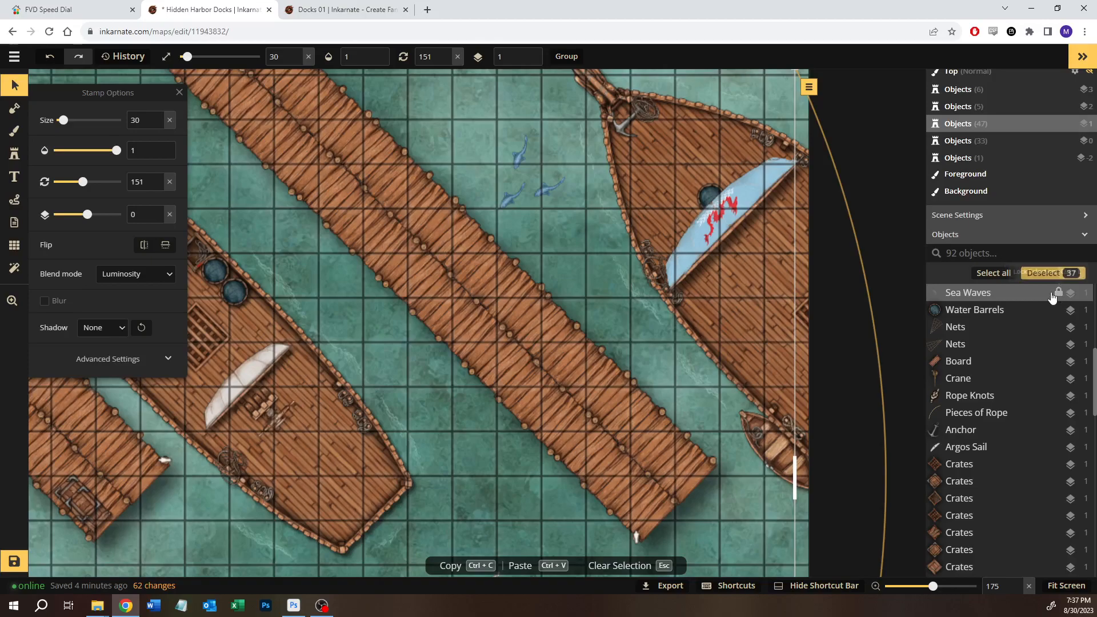
pyautogui.hotkey('ctrl', 'g')
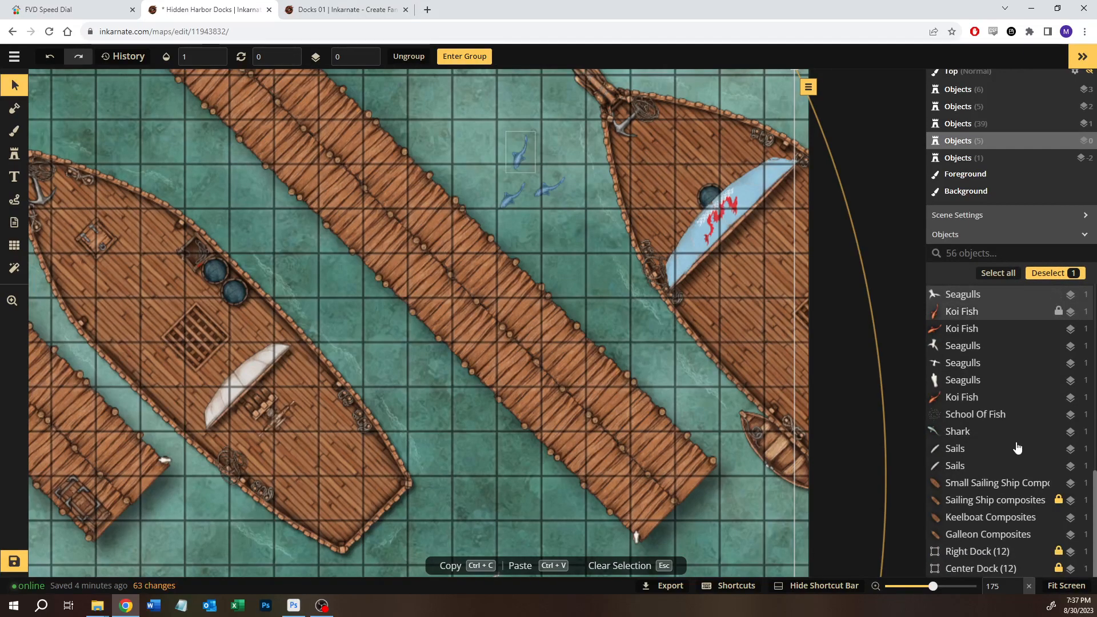
# - Lock the new Sea Waves group and rename it Boat Waves
pyautogui.scroll(-2, 1017, 444)
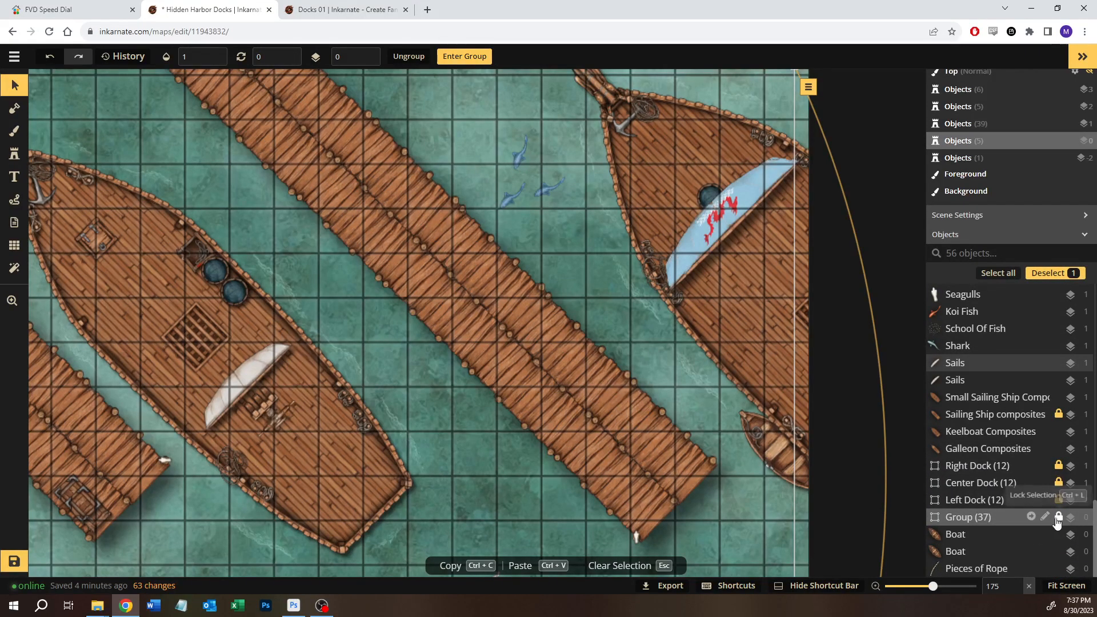
pyautogui.click(1058, 518)
pyautogui.click(1045, 517)
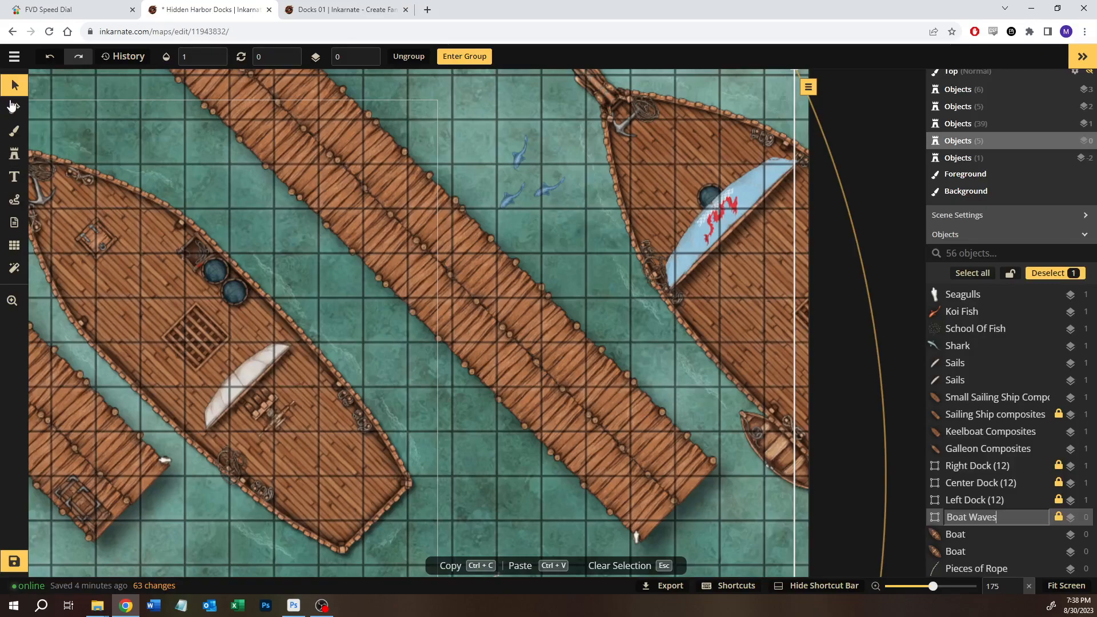
pyautogui.press('Return')
pyautogui.click(416, 381)
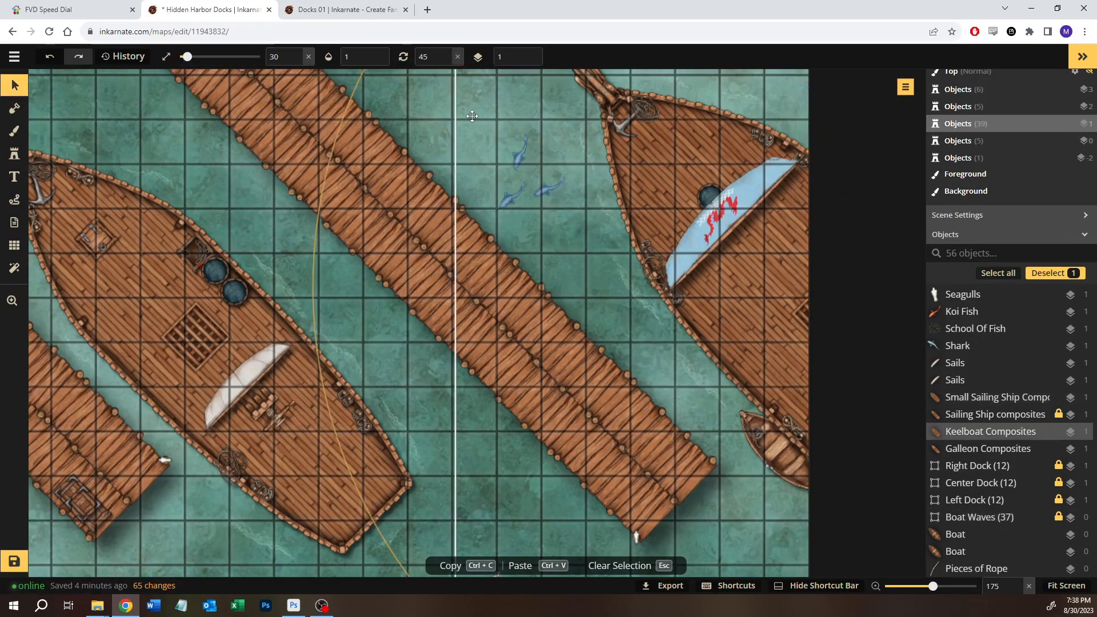
# - Clear the object selection and save the Hidden Harbor Docks map
pyautogui.scroll(-2, 416, 382)
pyautogui.scroll(-3, 412, 384)
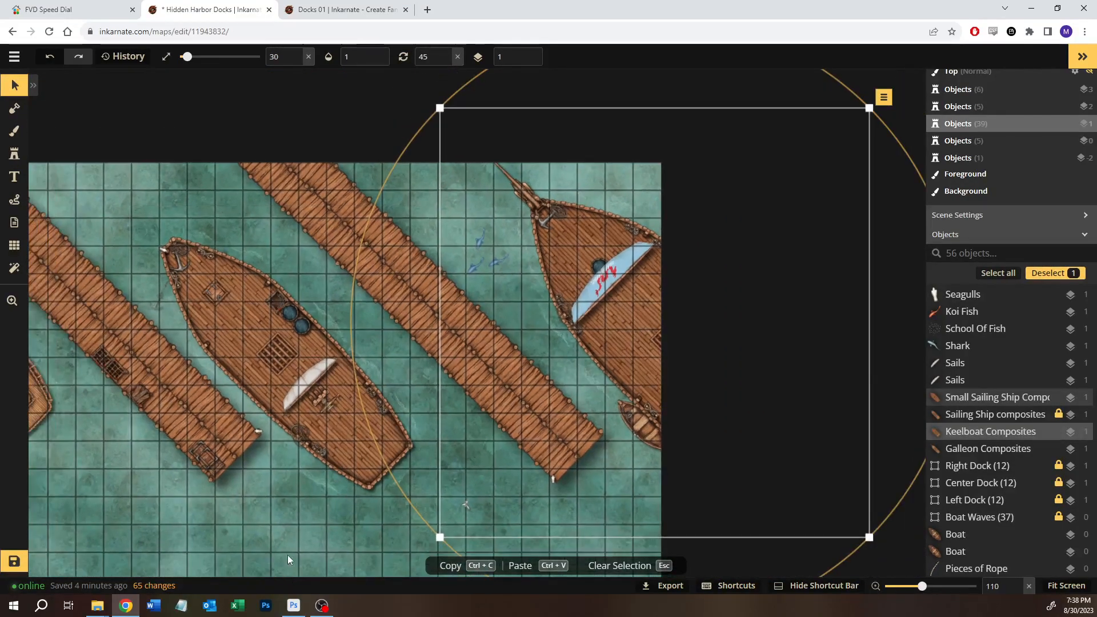
pyautogui.click(292, 547)
pyautogui.moveTo(292, 547); pyautogui.dragTo(553, 399)
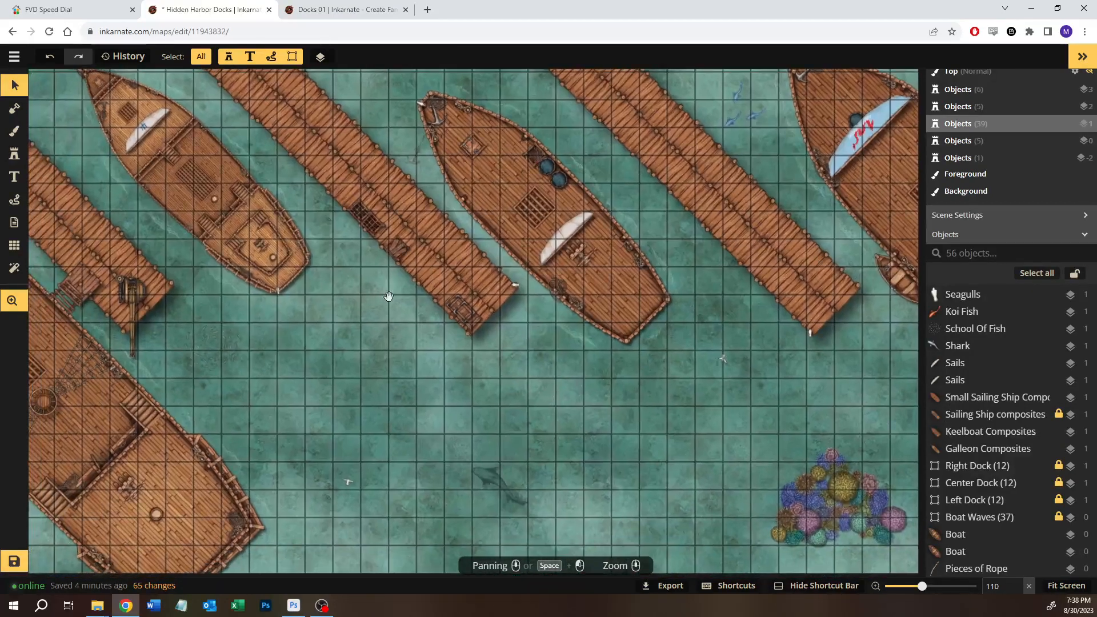
pyautogui.moveTo(325, 409); pyautogui.dragTo(400, 357)
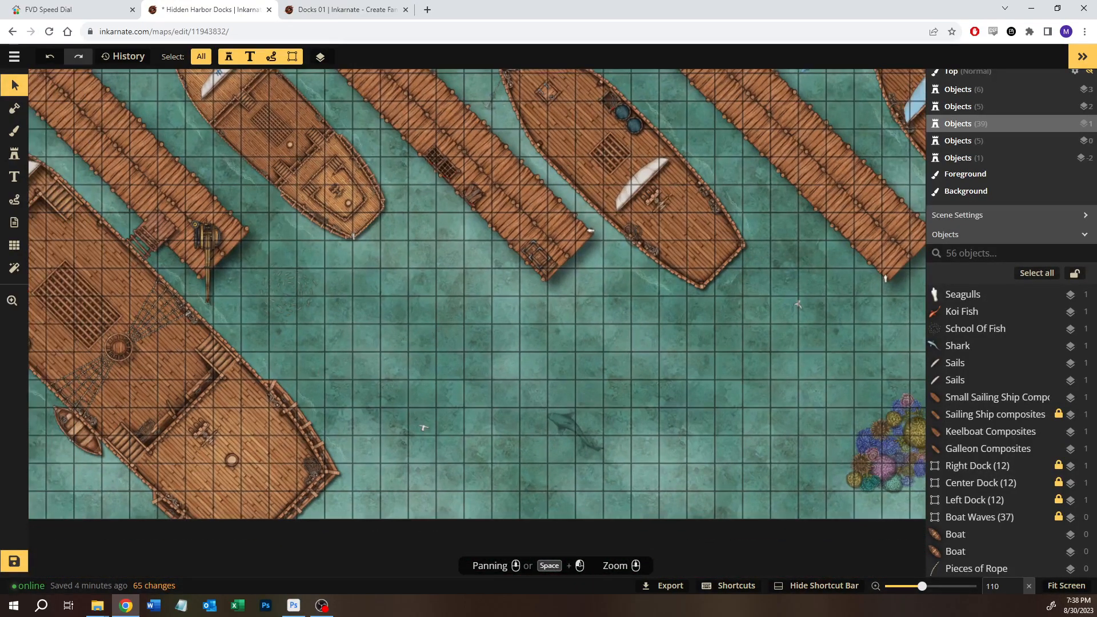
pyautogui.click(20, 553)
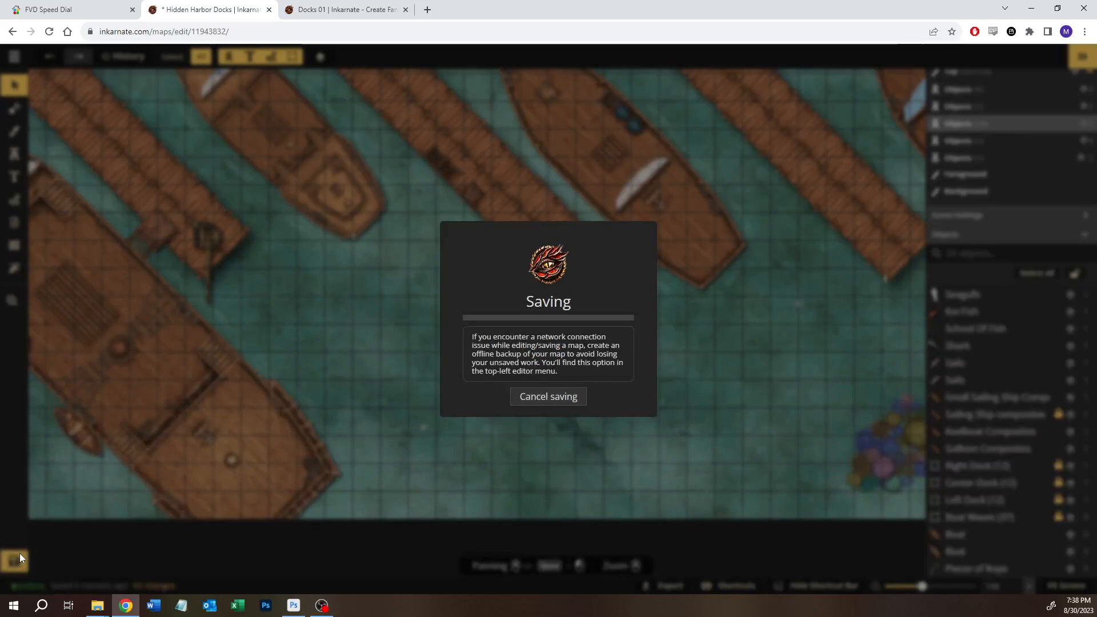
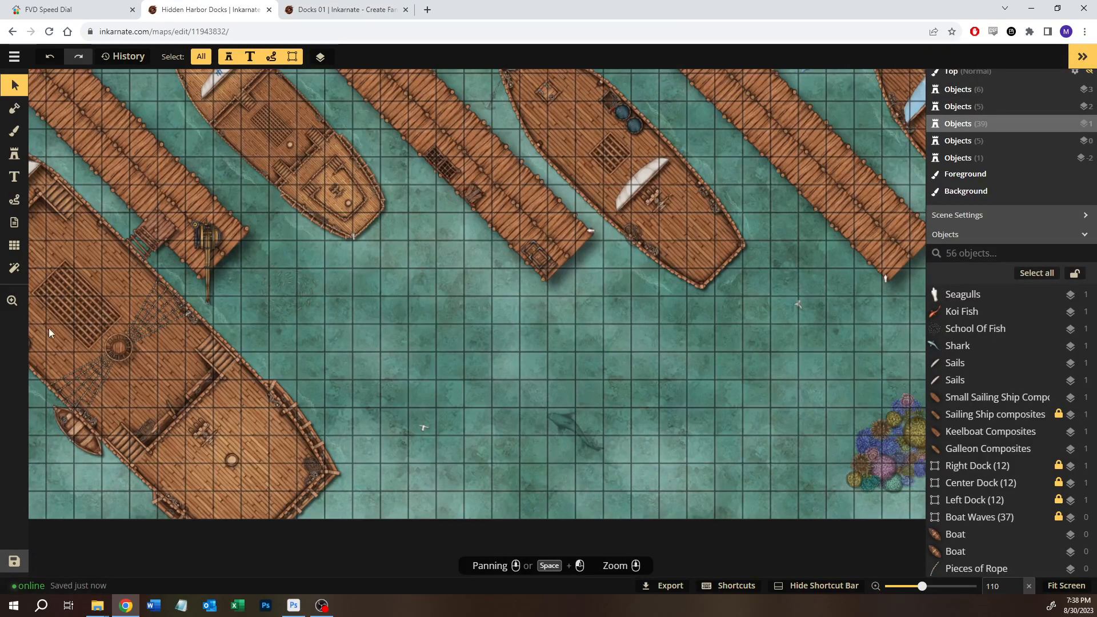
# - Examine the stern deck details of the large ship in the Docks 01 reference map, and return to Hidden Harbor Docks
pyautogui.moveTo(305, 247); pyautogui.dragTo(501, 369)
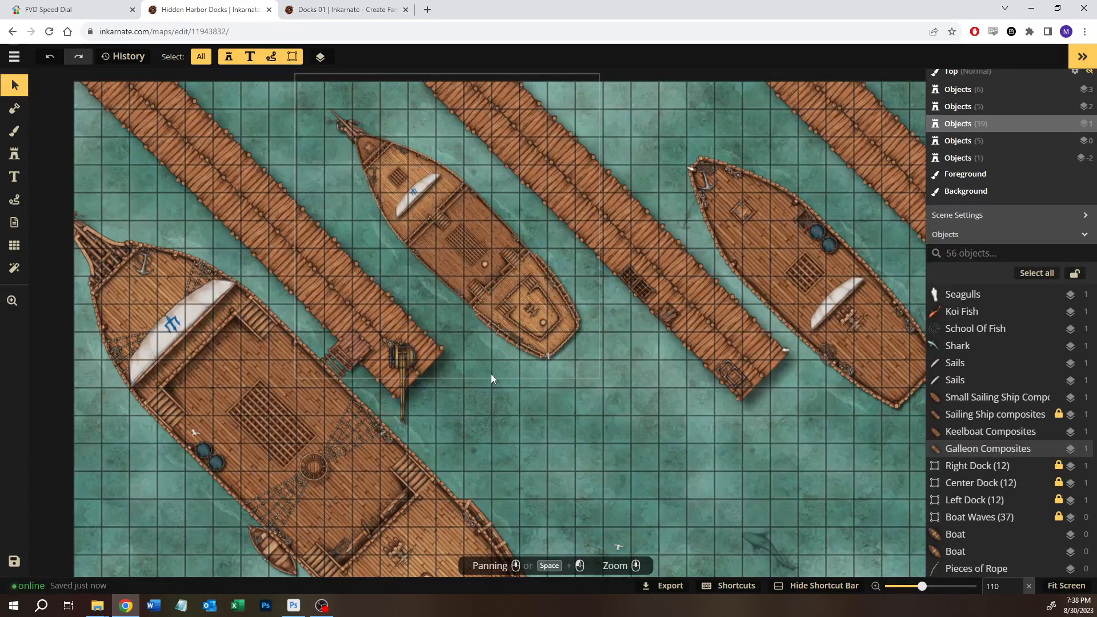
pyautogui.click(343, 9)
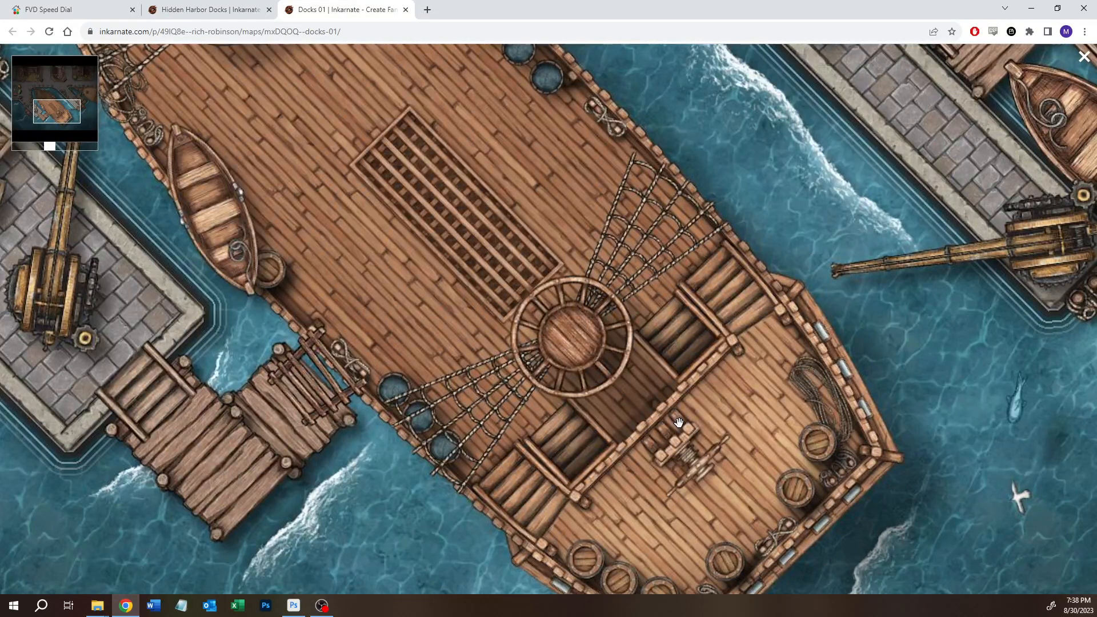
pyautogui.moveTo(778, 479); pyautogui.dragTo(610, 393)
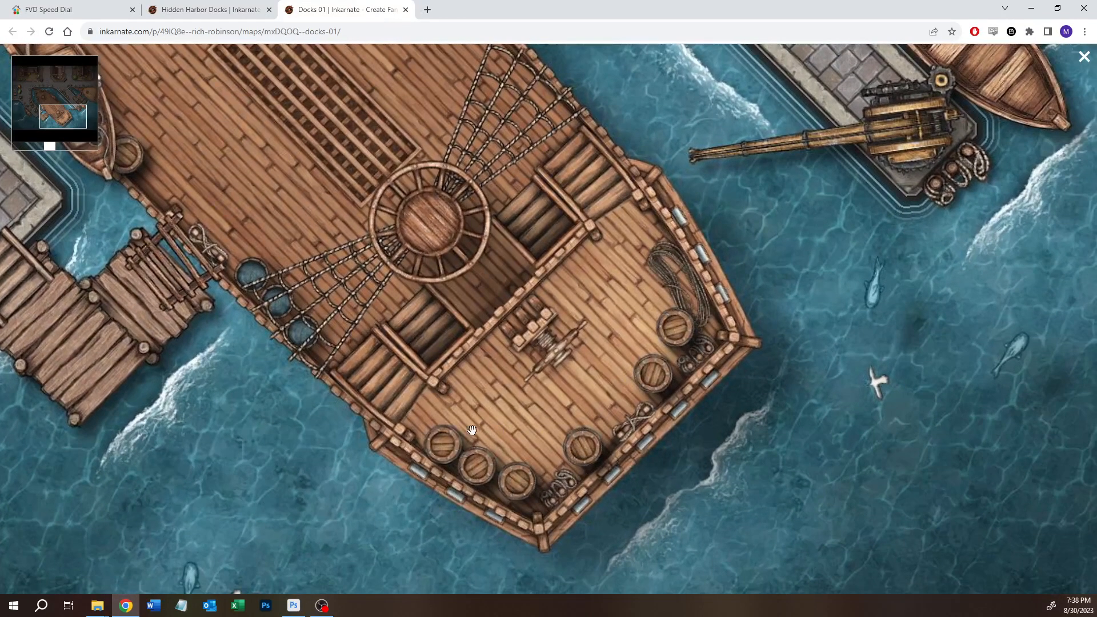
pyautogui.click(209, 9)
# - Search the stamp catalog for barrel and choose the second, top-view variant of the Core barrel
pyautogui.moveTo(547, 464); pyautogui.dragTo(516, 375)
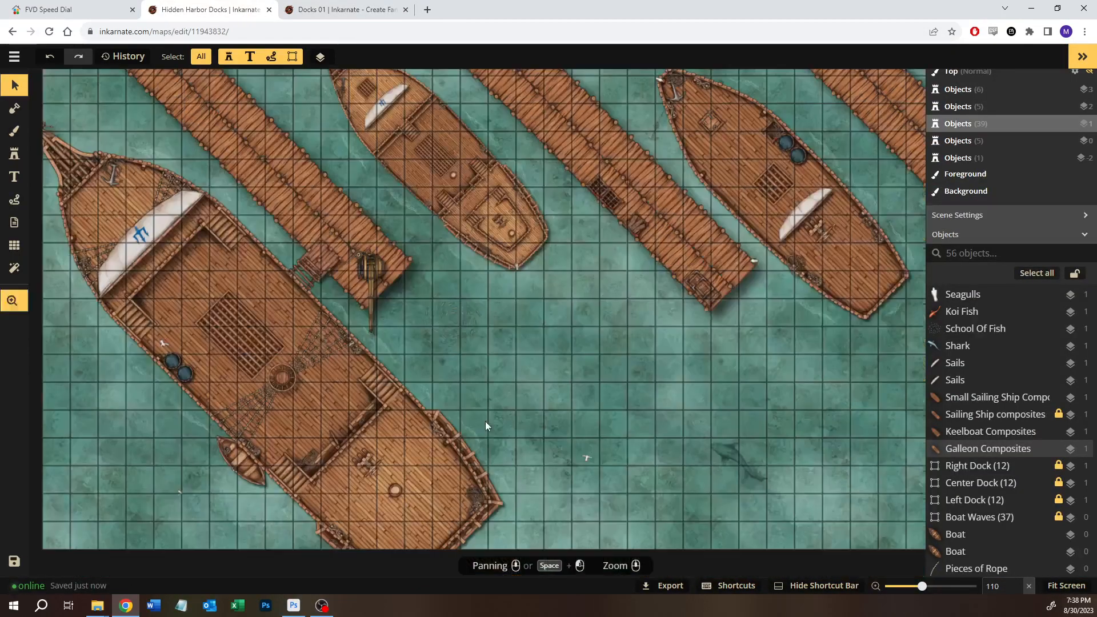
pyautogui.scroll(3, 480, 489)
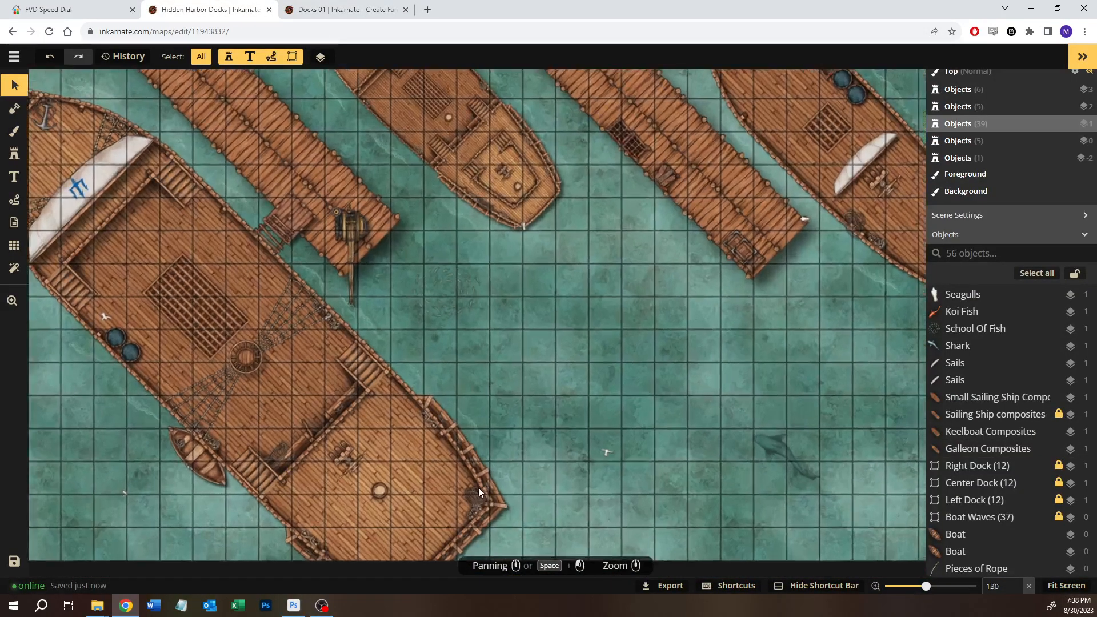
pyautogui.moveTo(488, 440); pyautogui.dragTo(490, 295)
pyautogui.scroll(5, 440, 355)
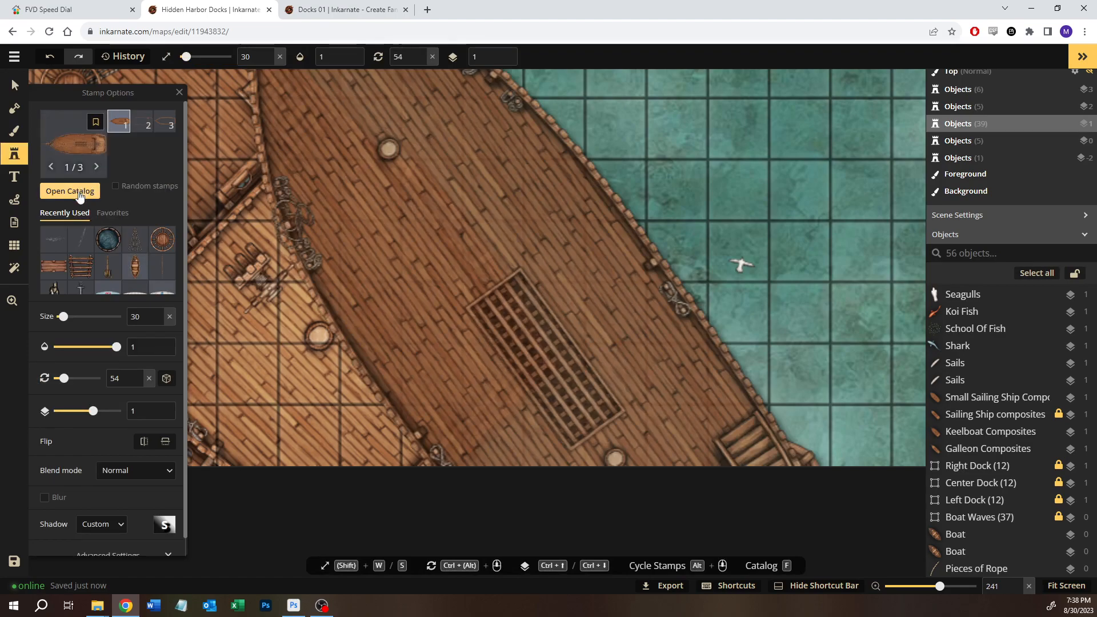
pyautogui.click(80, 198)
pyautogui.write('barrel')
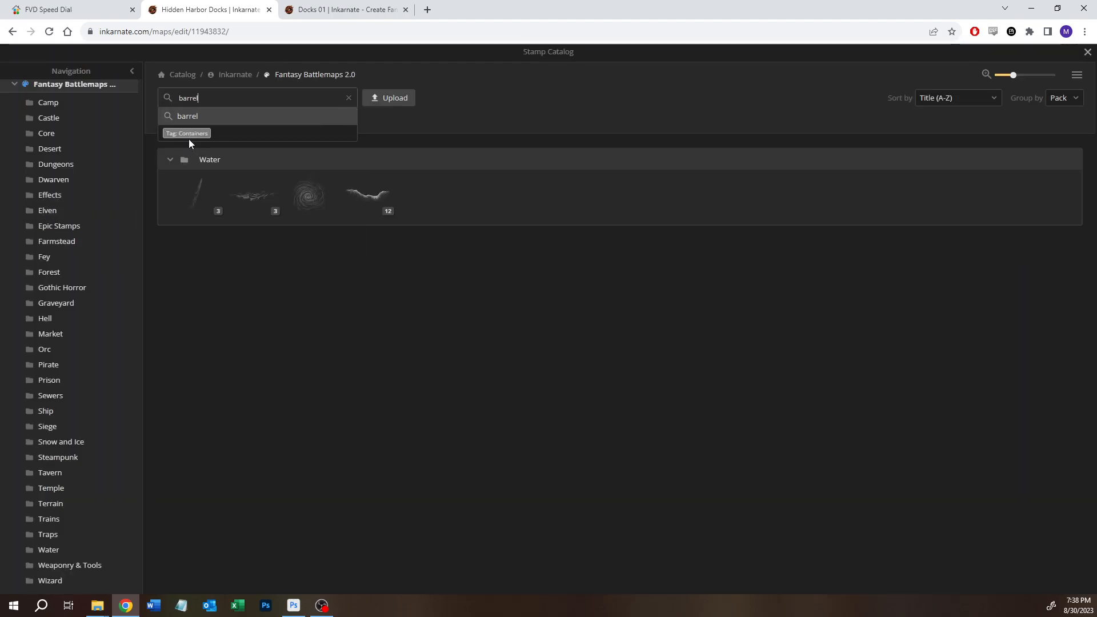
pyautogui.press('Return')
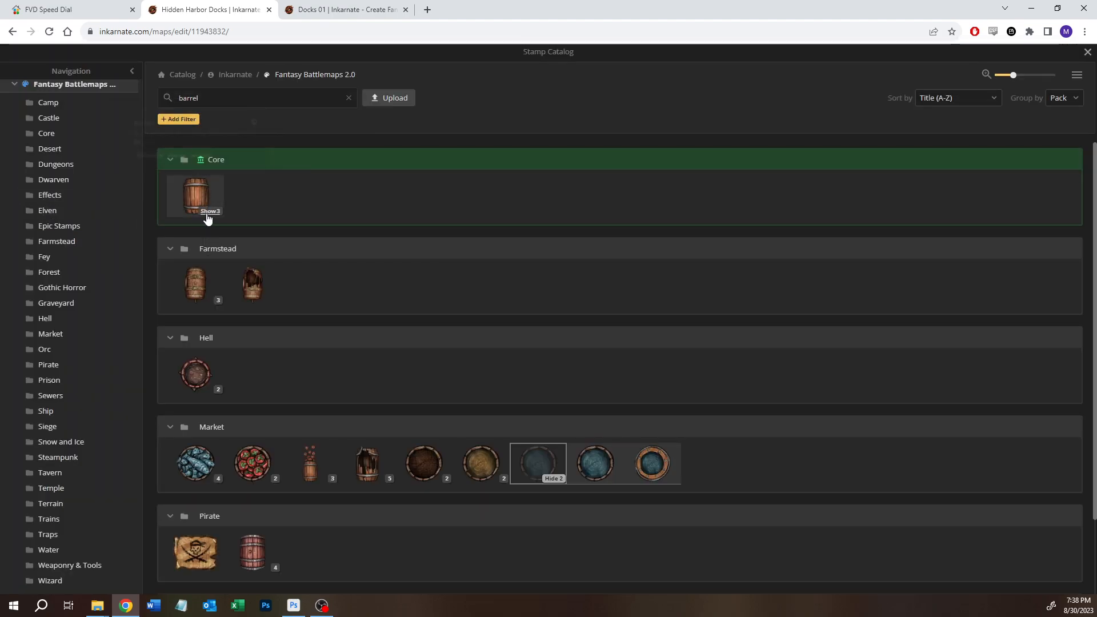
pyautogui.click(207, 215)
pyautogui.click(309, 196)
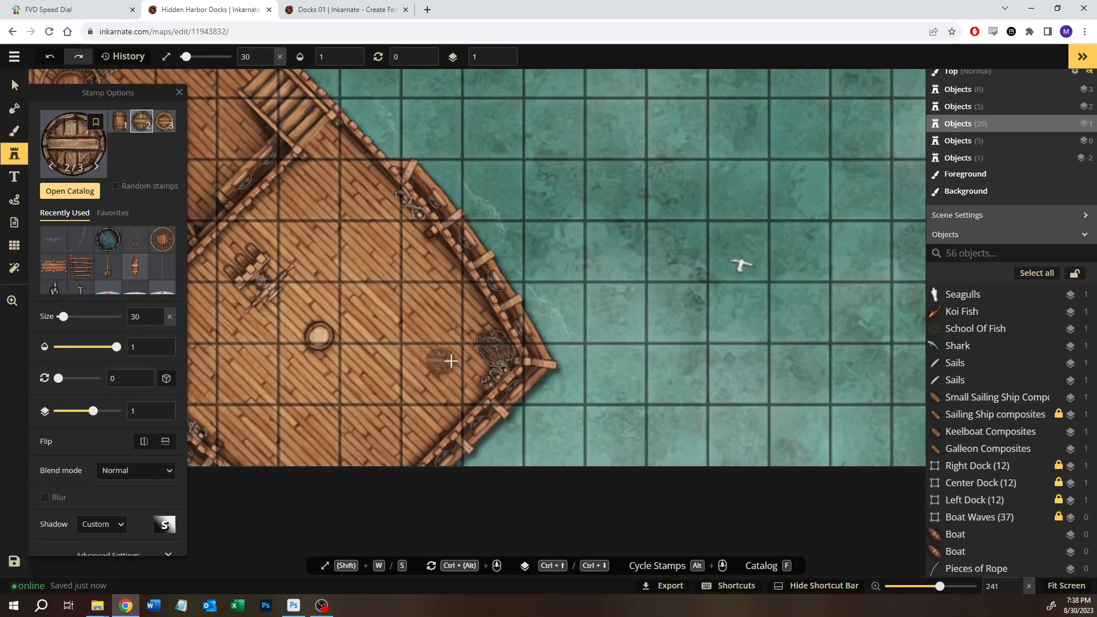
# - Place four size 30 barrels in a cluster in the galleon's stern corner, beside the coiled netting
pyautogui.click(467, 394)
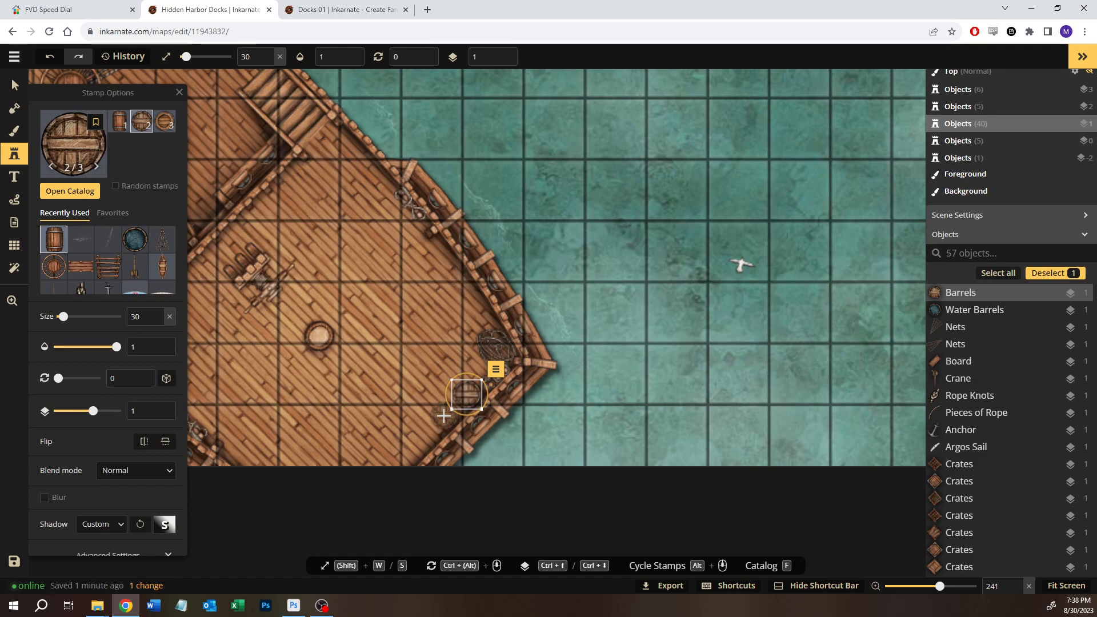
pyautogui.click(444, 416)
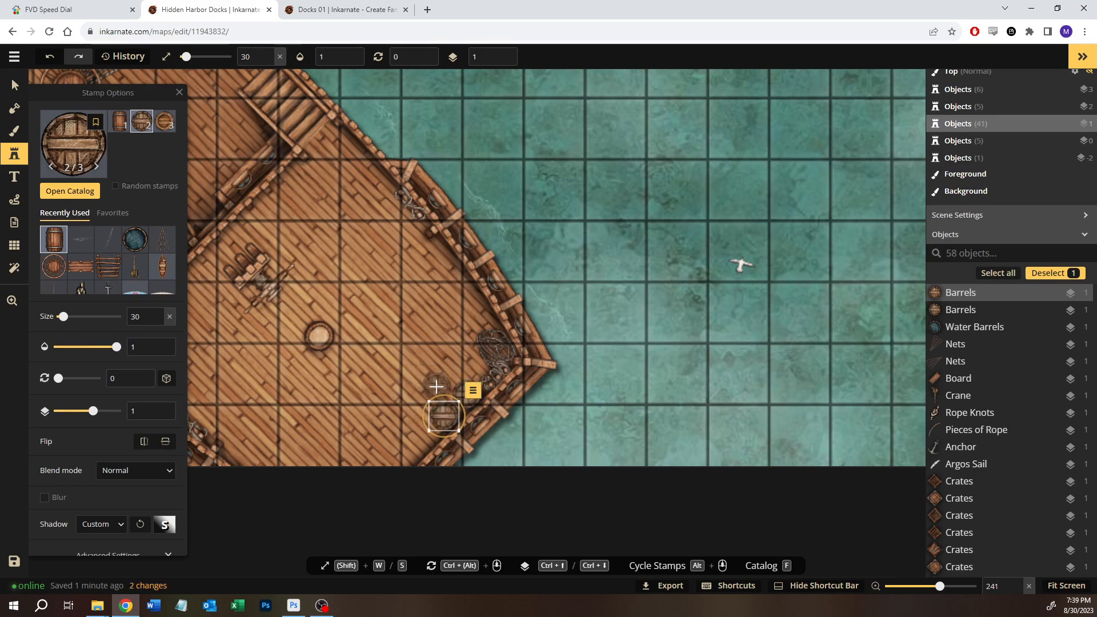
pyautogui.click(437, 387)
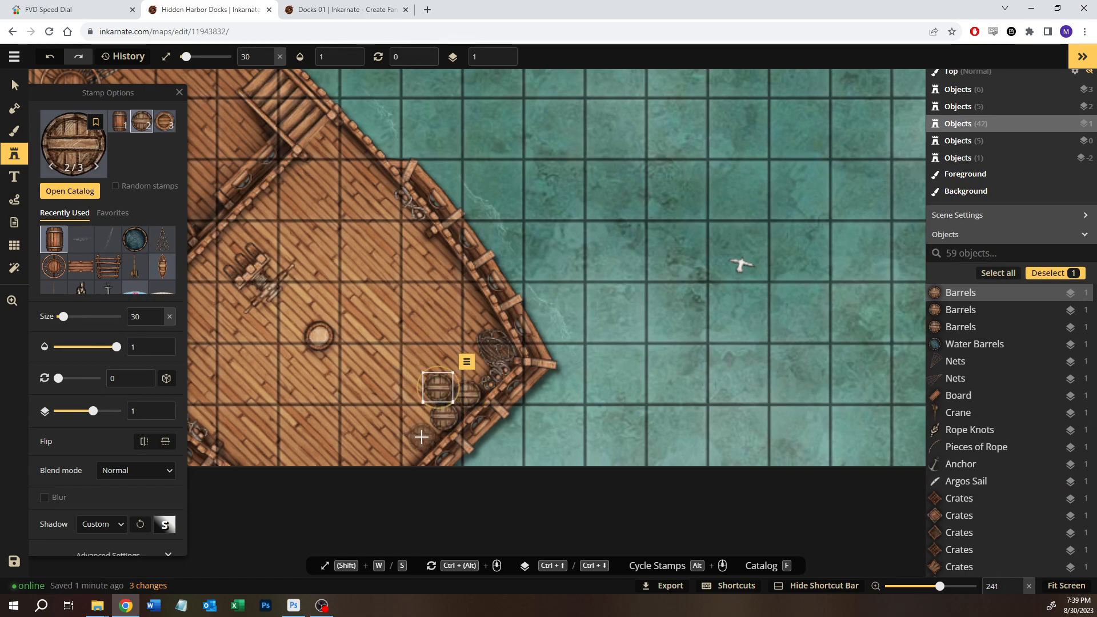
pyautogui.click(422, 437)
# - Place three barrels on the plain white-sailed ship's stern: two in the rear corner and one in the opposite corner
pyautogui.moveTo(625, 206); pyautogui.dragTo(638, 330)
pyautogui.moveTo(664, 143); pyautogui.dragTo(757, 135)
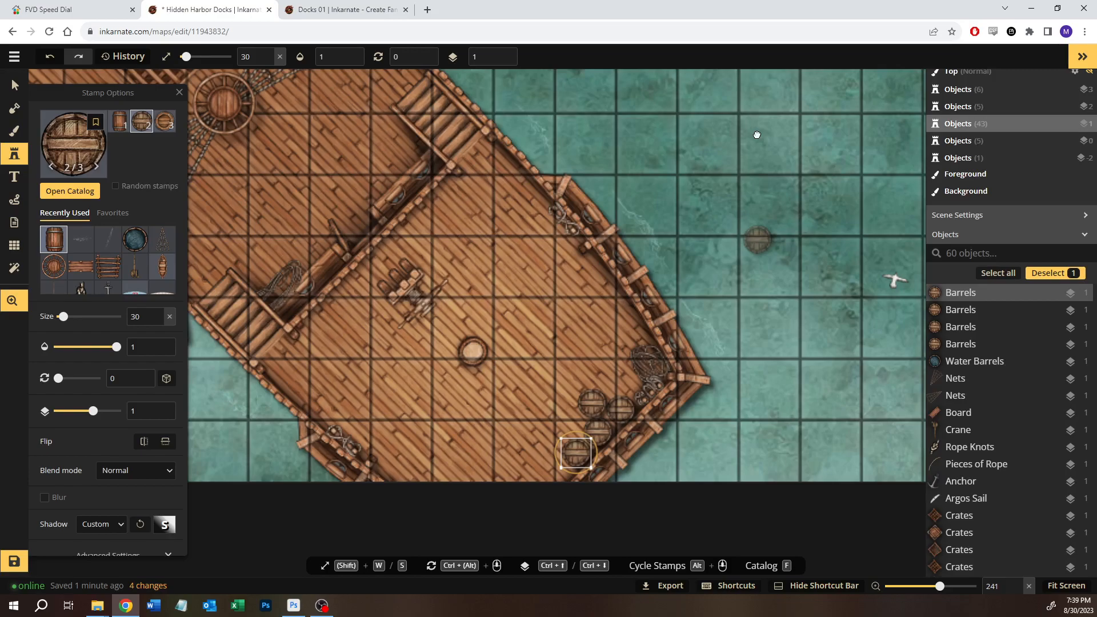
pyautogui.moveTo(757, 135); pyautogui.dragTo(605, 421)
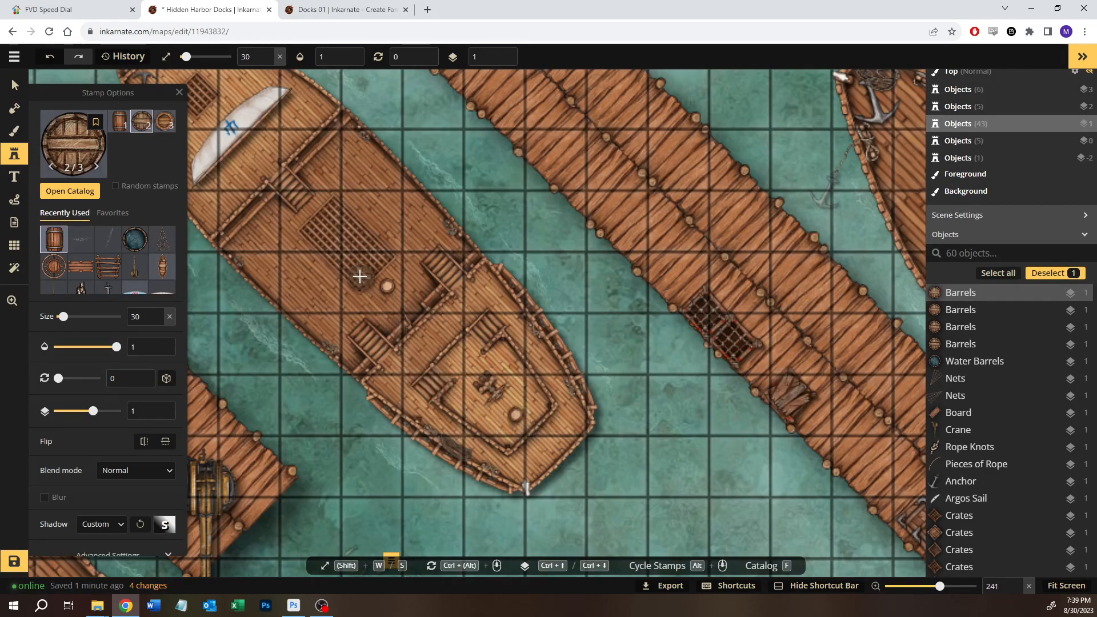
pyautogui.moveTo(644, 329); pyautogui.dragTo(280, 341)
pyautogui.moveTo(858, 497); pyautogui.dragTo(519, 335)
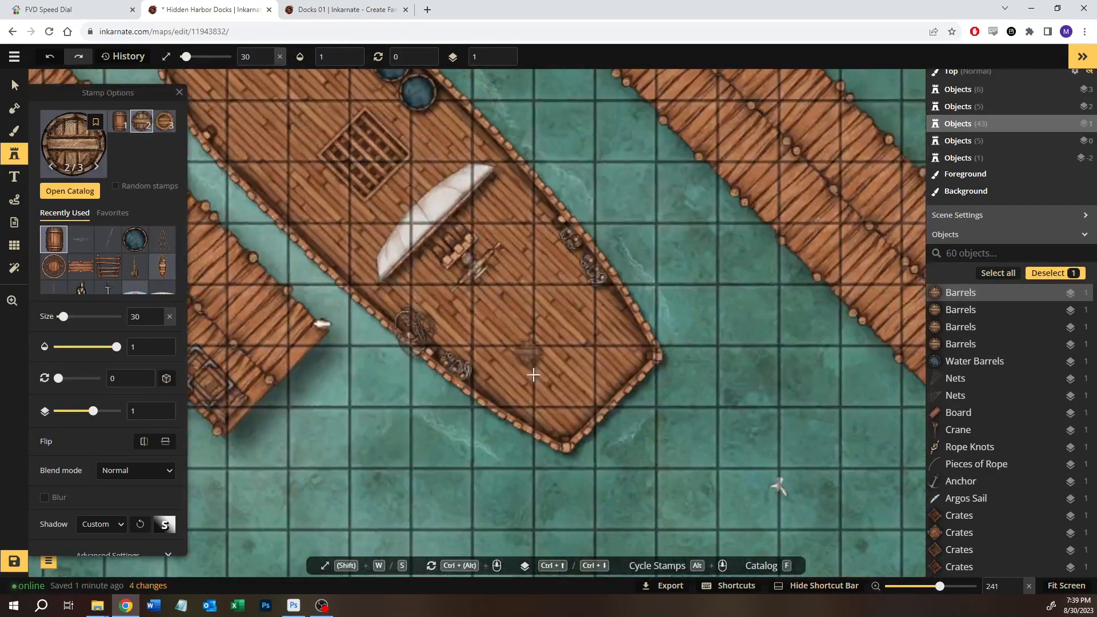
pyautogui.click(561, 424)
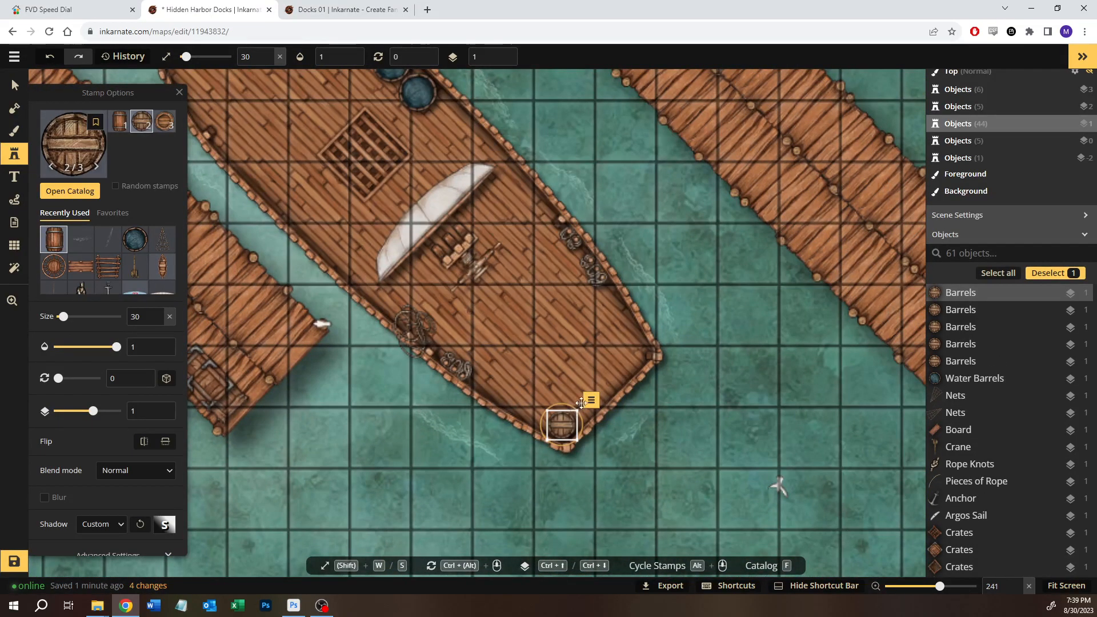
pyautogui.click(632, 354)
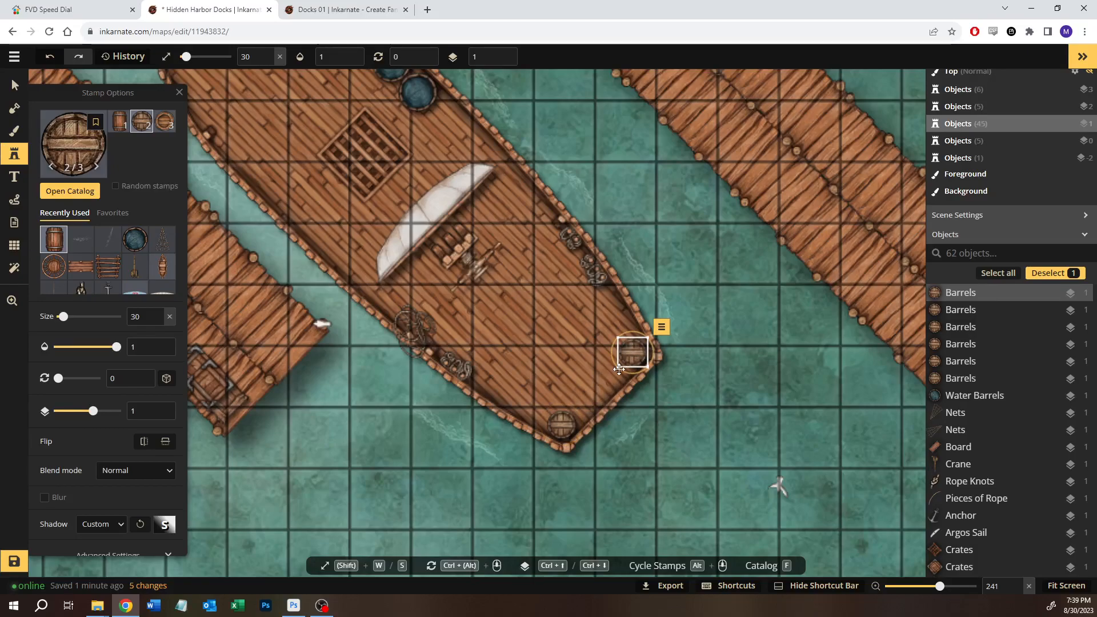
pyautogui.click(537, 412)
# - Place two barrels next to the water barrel in front of the red-emblem ship's sail
pyautogui.moveTo(777, 318); pyautogui.dragTo(248, 360)
pyautogui.moveTo(450, 269); pyautogui.dragTo(378, 415)
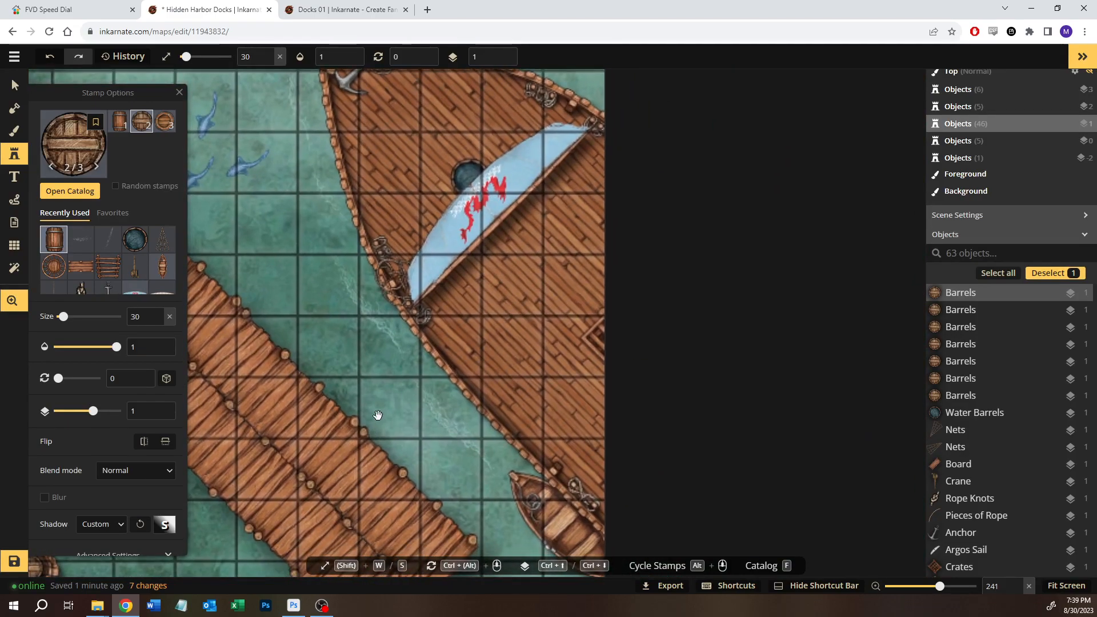
pyautogui.moveTo(497, 158); pyautogui.dragTo(527, 291)
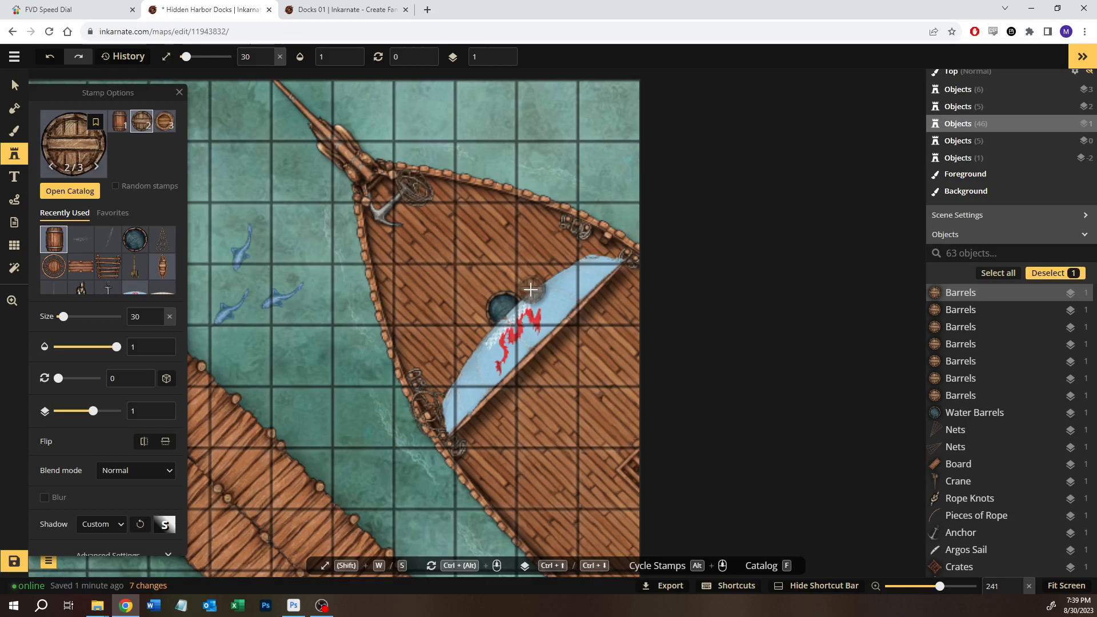
pyautogui.click(531, 290)
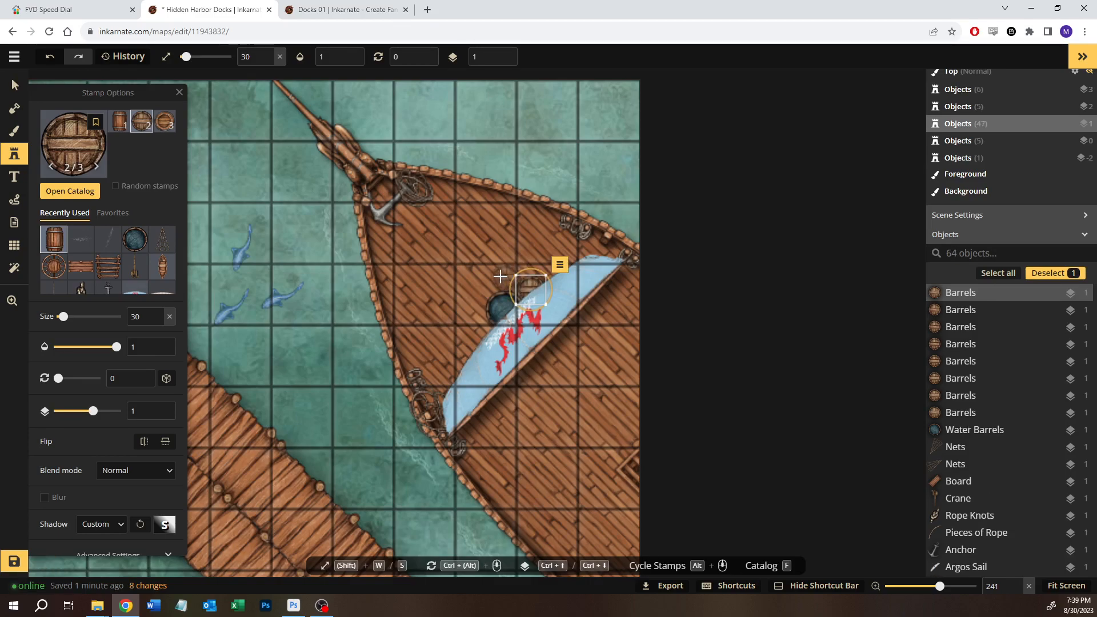
pyautogui.click(503, 276)
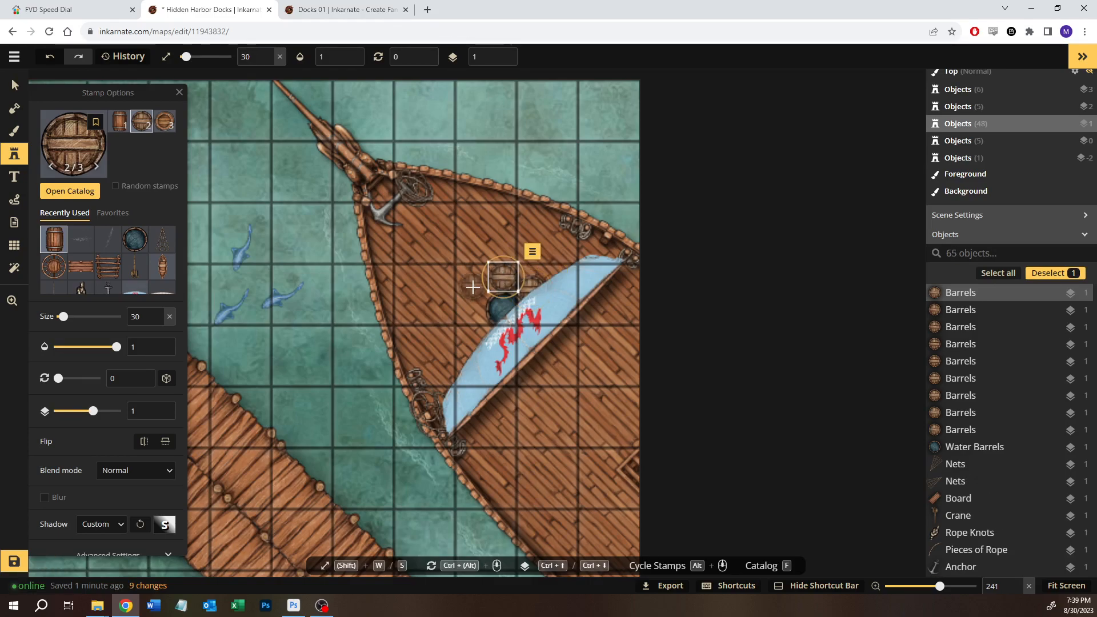
# - Place one more barrel beside the water barrel at the red-emblem ship's sail, clear the selection, and save the map
pyautogui.click(477, 288)
pyautogui.click(14, 85)
pyautogui.click(343, 386)
pyautogui.press('space')
pyautogui.moveTo(336, 385); pyautogui.dragTo(521, 70)
pyautogui.moveTo(184, 526); pyautogui.dragTo(358, 301)
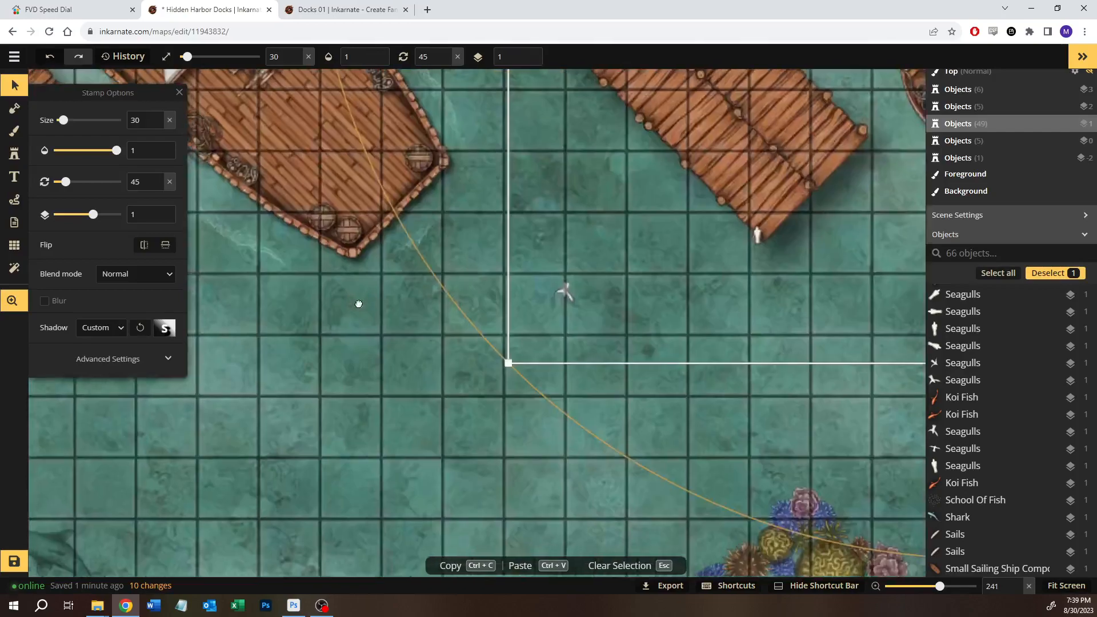
pyautogui.click(351, 380)
pyautogui.click(61, 63)
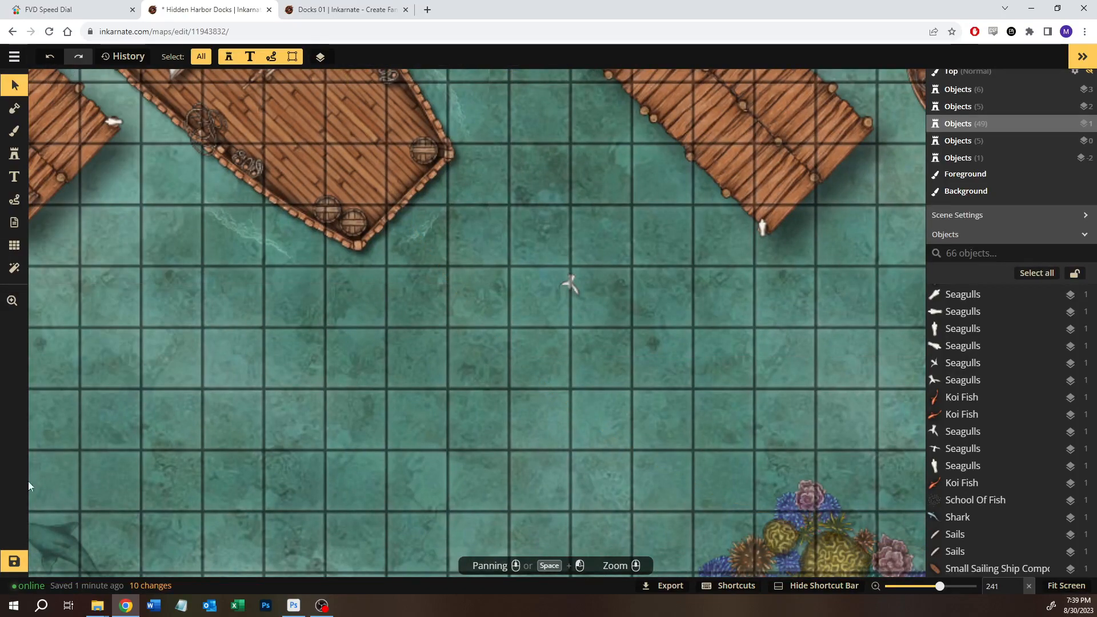
pyautogui.click(16, 559)
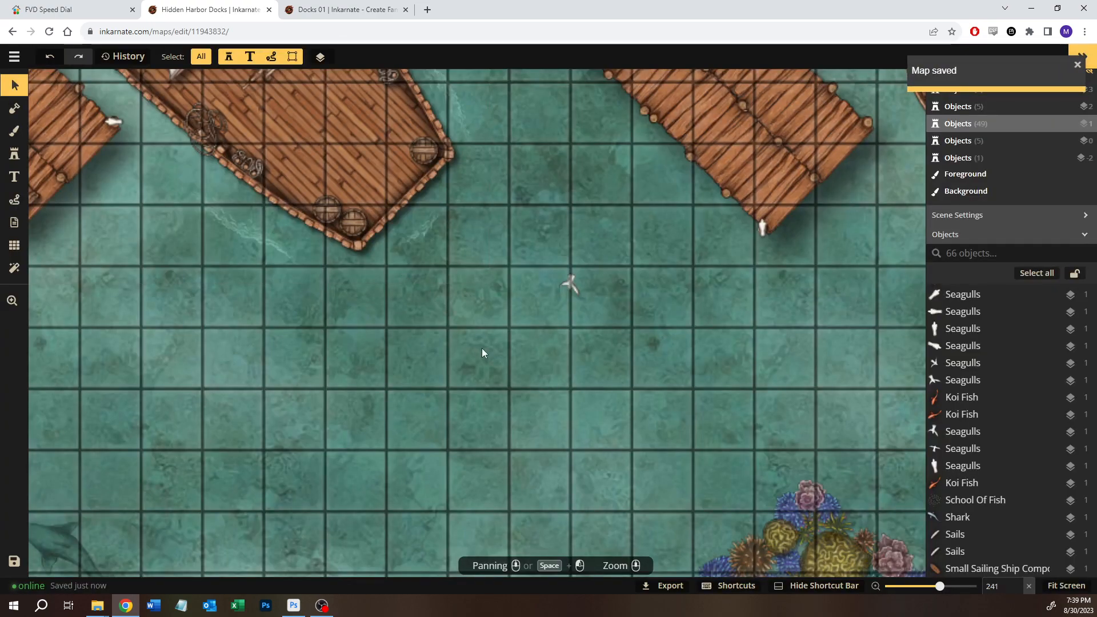
# - Copy one of the blue koi fish near the dock and paste it into the open water beside the coral reef
pyautogui.moveTo(582, 148); pyautogui.dragTo(556, 558)
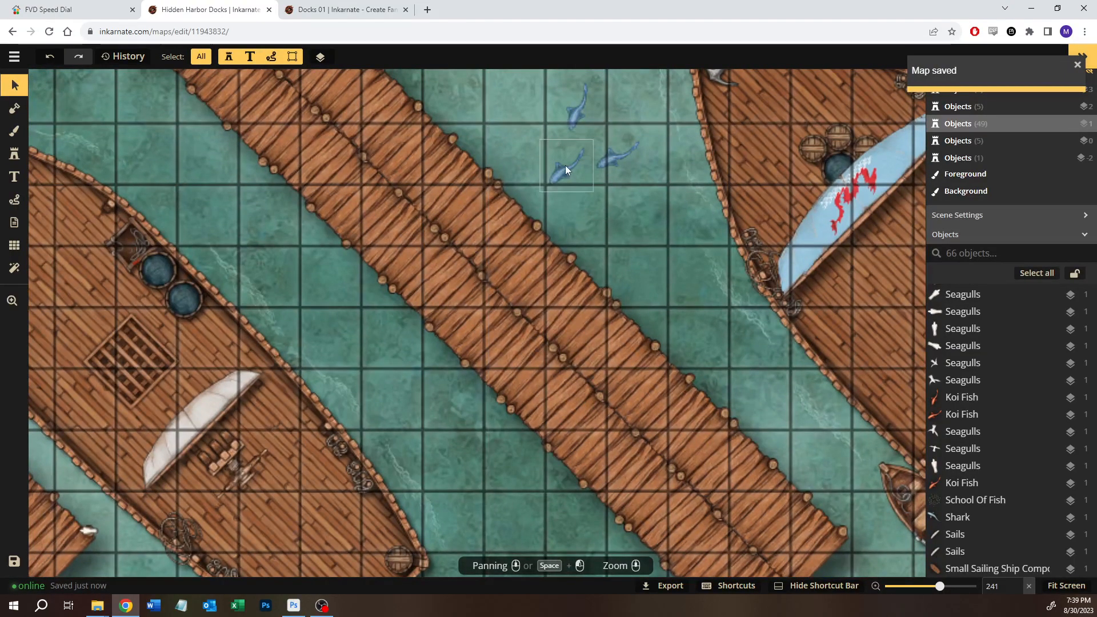
pyautogui.click(566, 169)
pyautogui.moveTo(483, 471); pyautogui.dragTo(514, 132)
pyautogui.moveTo(518, 416); pyautogui.dragTo(506, 195)
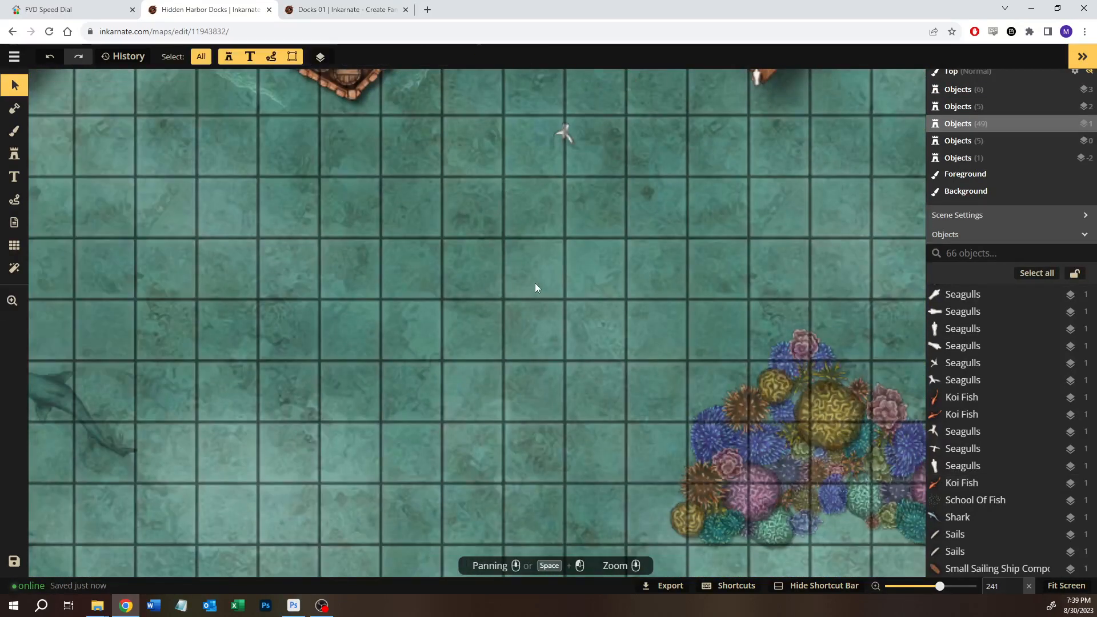
pyautogui.click(535, 283)
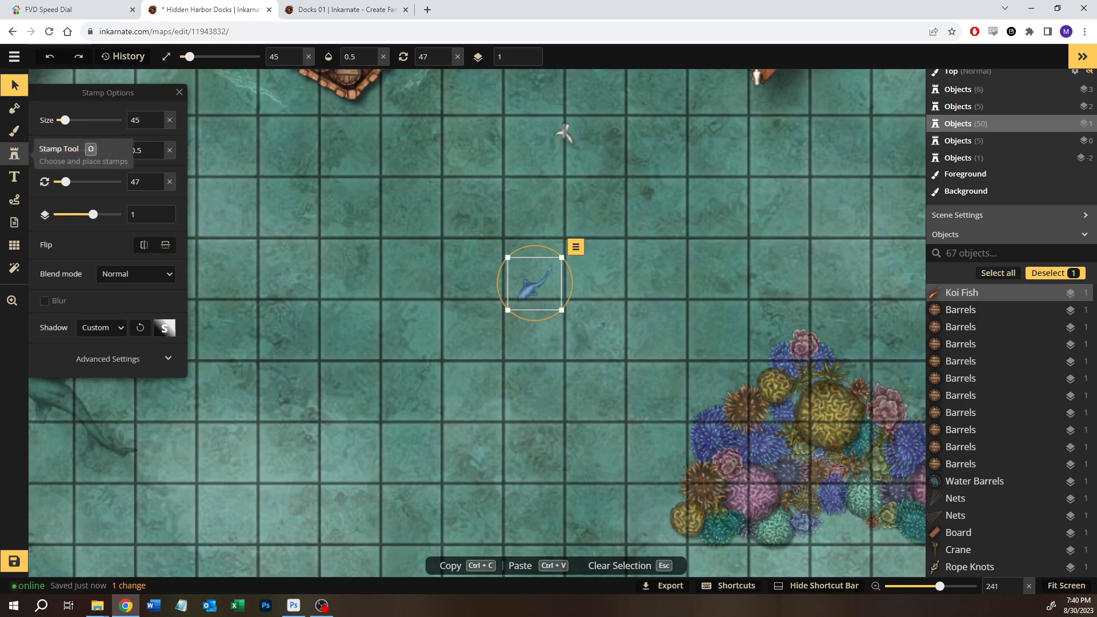
# - Stretch the pasted fish to a height of 175 and turn it grey with saturation 0 and brightness 76
pyautogui.click(118, 359)
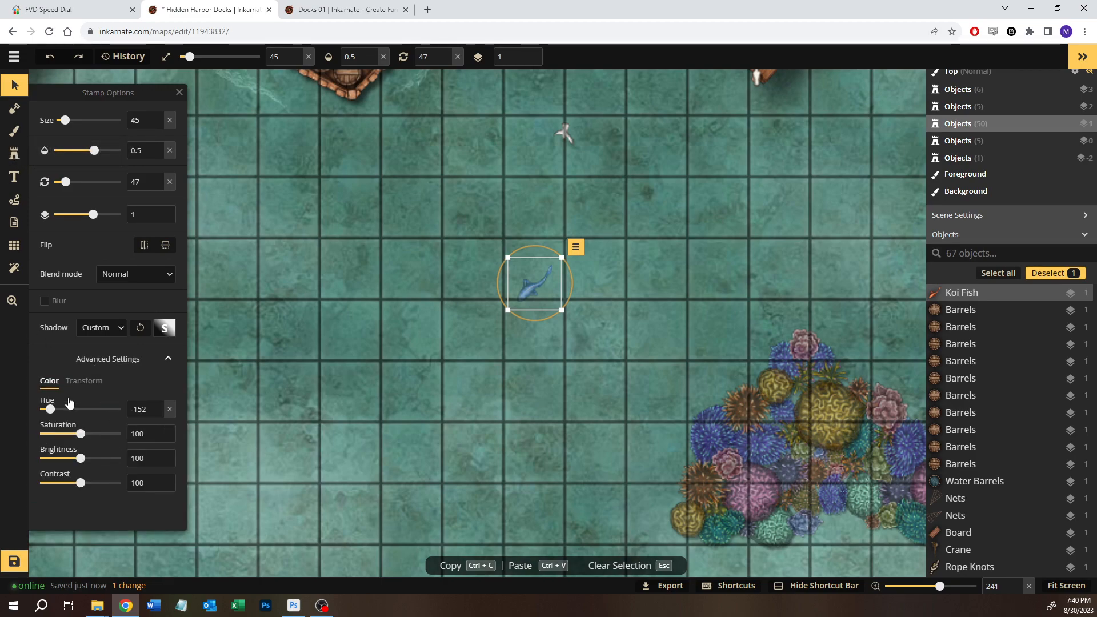
pyautogui.click(83, 382)
pyautogui.moveTo(90, 435); pyautogui.dragTo(98, 433)
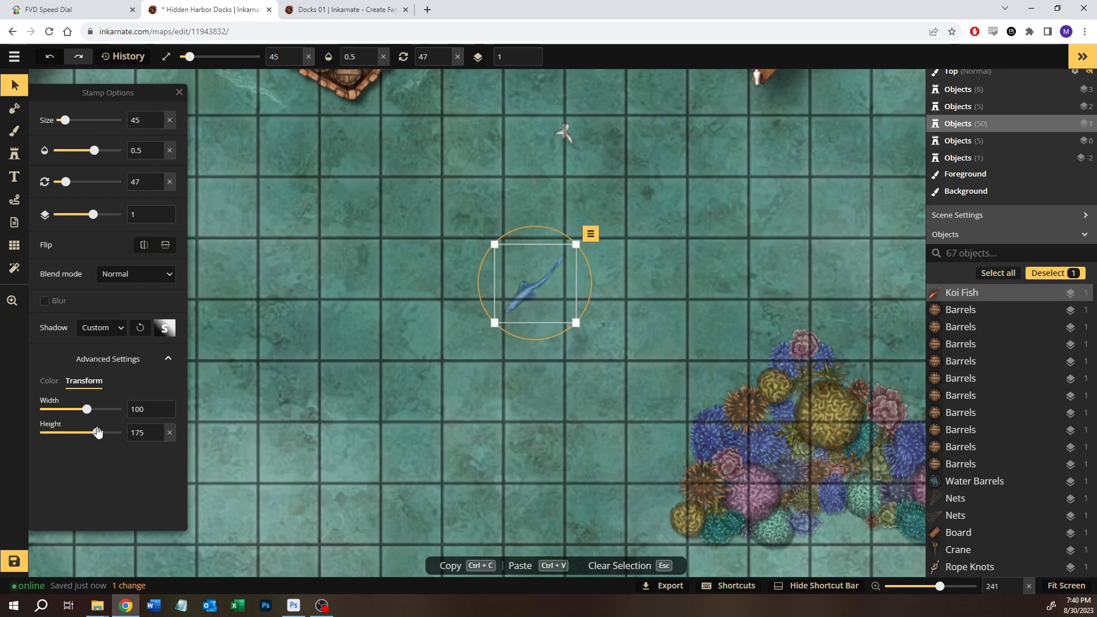
pyautogui.click(51, 381)
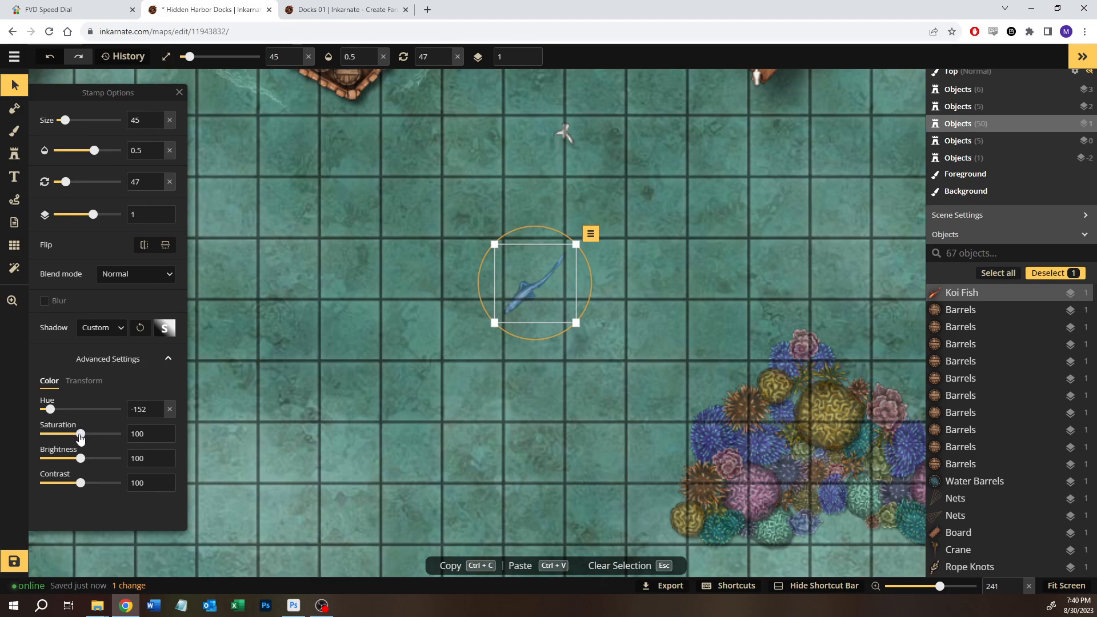
pyautogui.moveTo(66, 439); pyautogui.dragTo(60, 439)
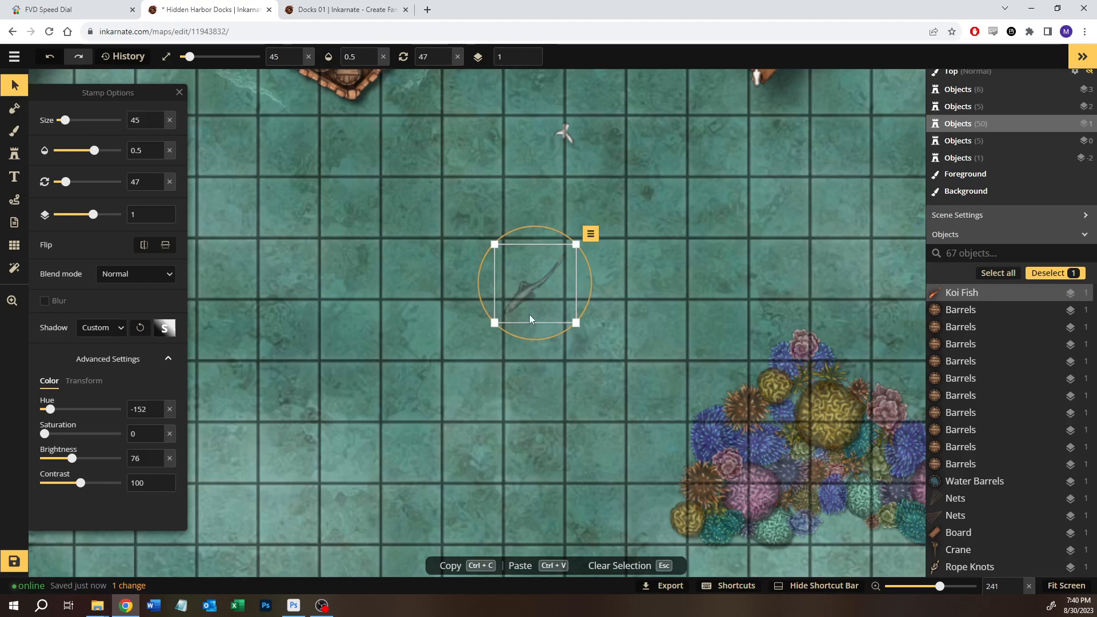
# - Move the grey fish onto the coral reef rotated to 110 degrees, and set its opacity to 0.75
pyautogui.moveTo(522, 287); pyautogui.dragTo(777, 446)
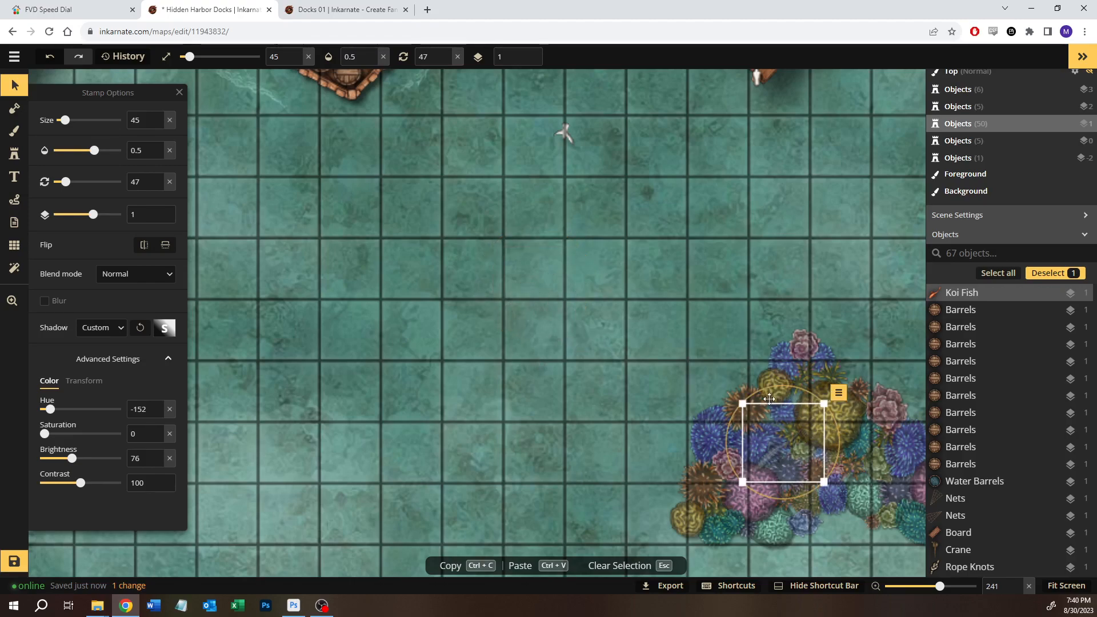
pyautogui.moveTo(764, 389); pyautogui.dragTo(821, 401)
pyautogui.moveTo(775, 441); pyautogui.dragTo(763, 448)
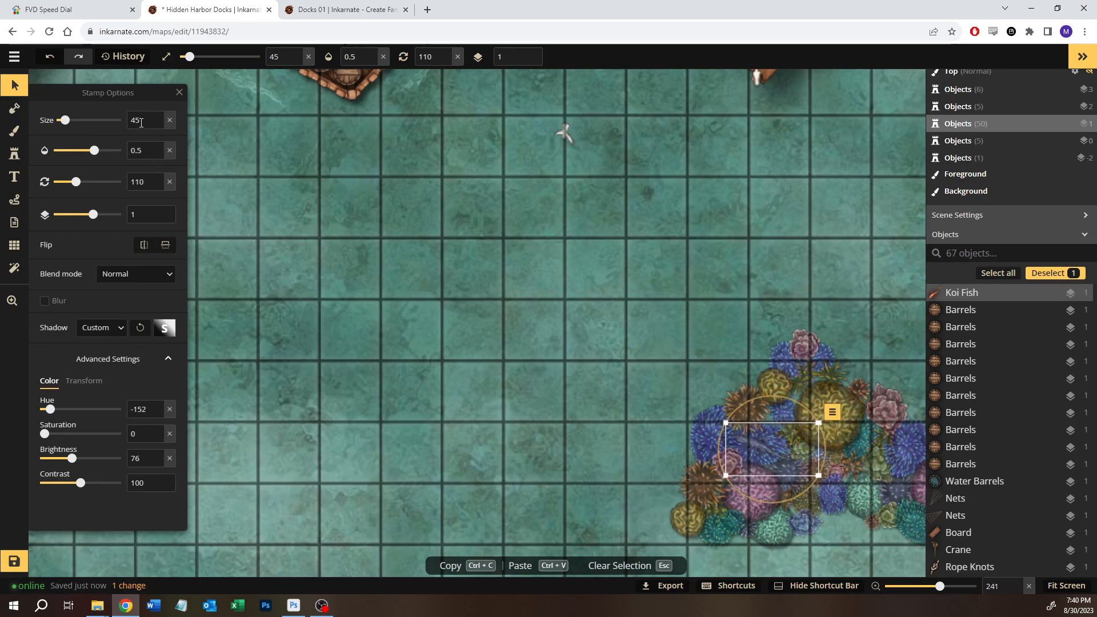
pyautogui.click(159, 147)
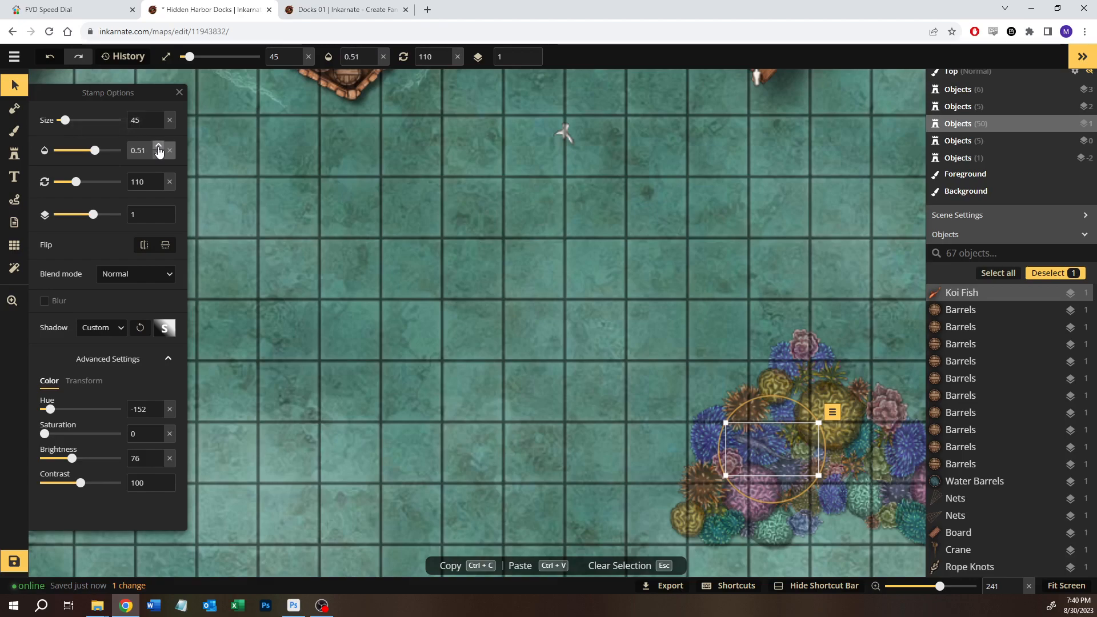
pyautogui.click(159, 148)
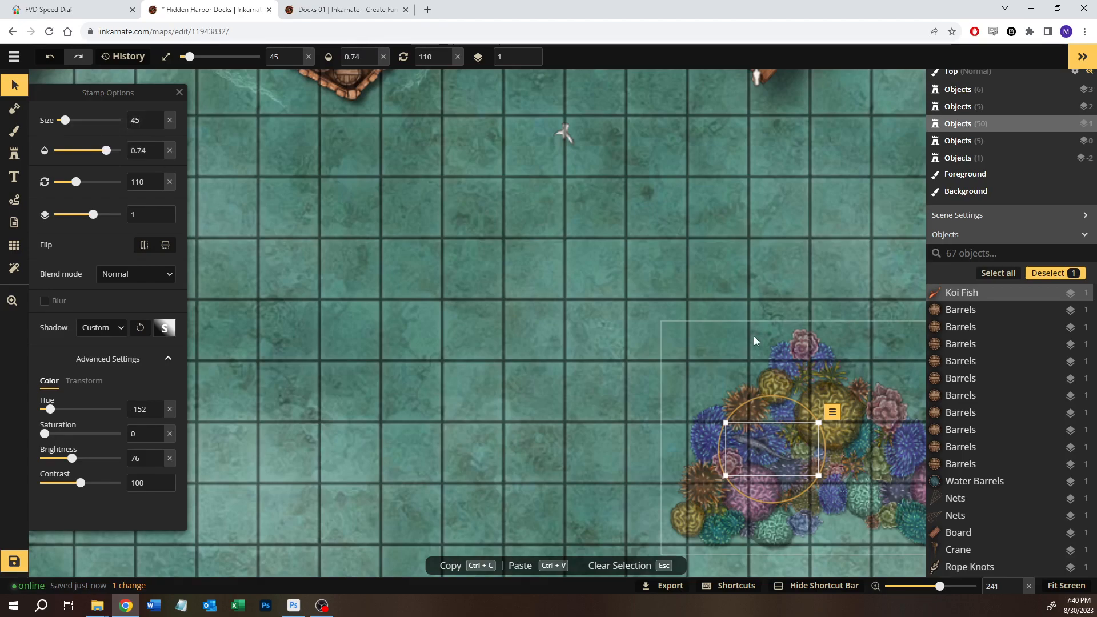
pyautogui.click(159, 148)
# - Put the grey fish on layer -2 and position it among the blue corals of the reef
pyautogui.moveTo(760, 449); pyautogui.dragTo(709, 468)
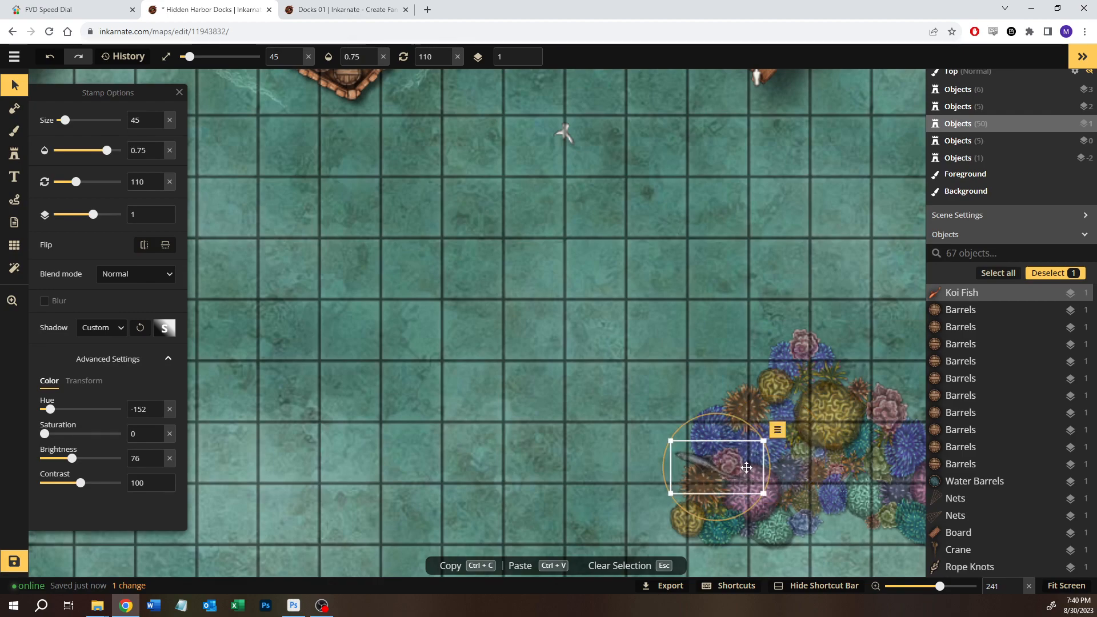
pyautogui.scroll(-5, 746, 468)
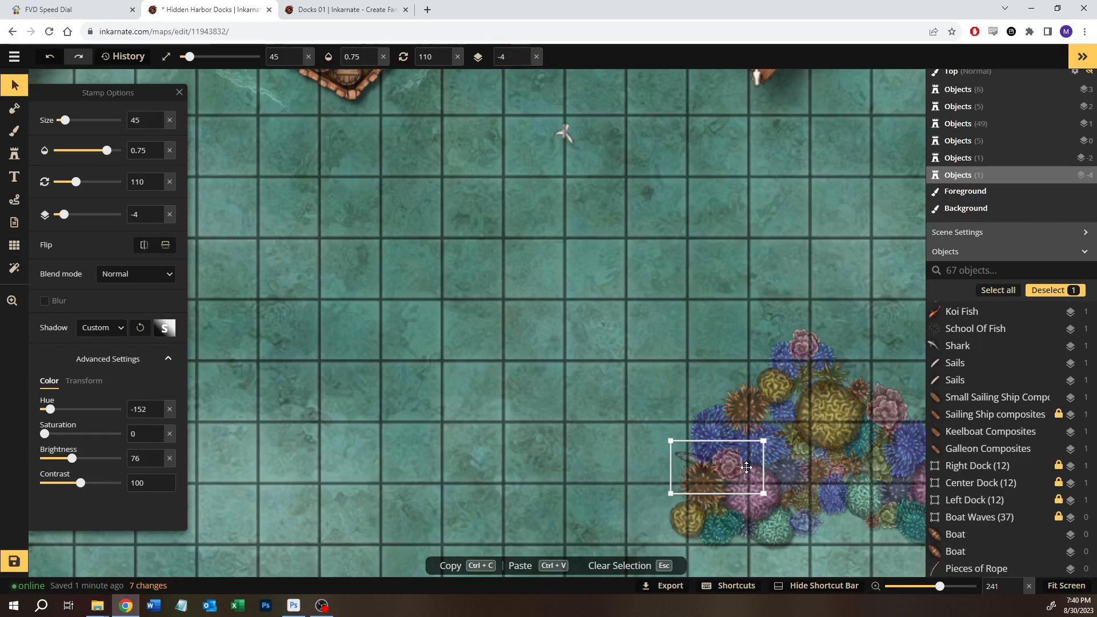
pyautogui.scroll(2, 747, 468)
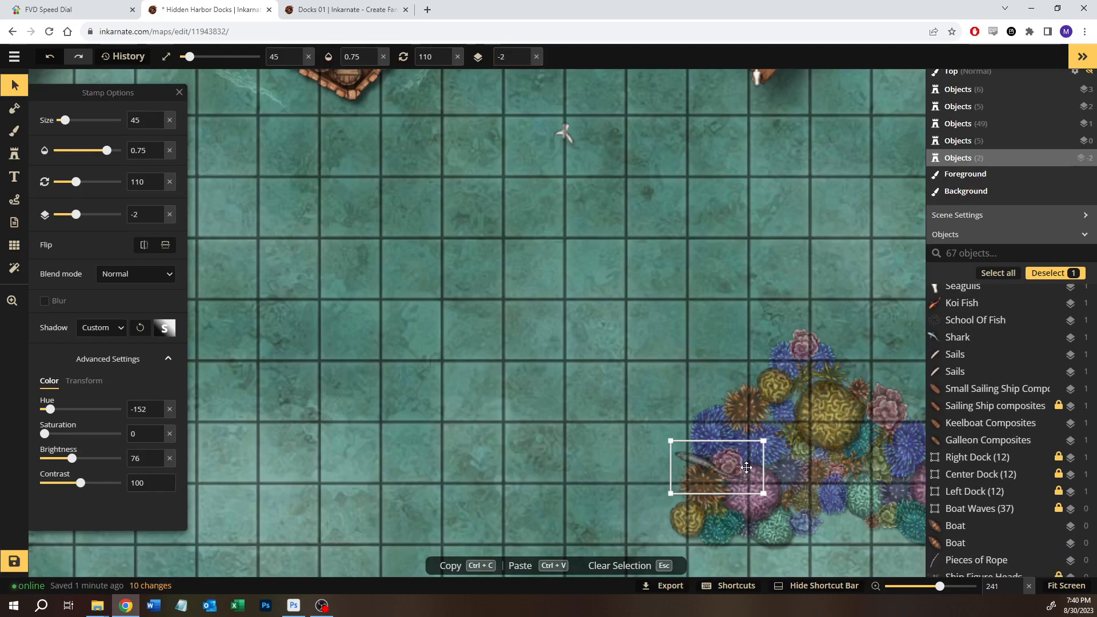
pyautogui.scroll(2, 746, 468)
pyautogui.scroll(-3, 746, 467)
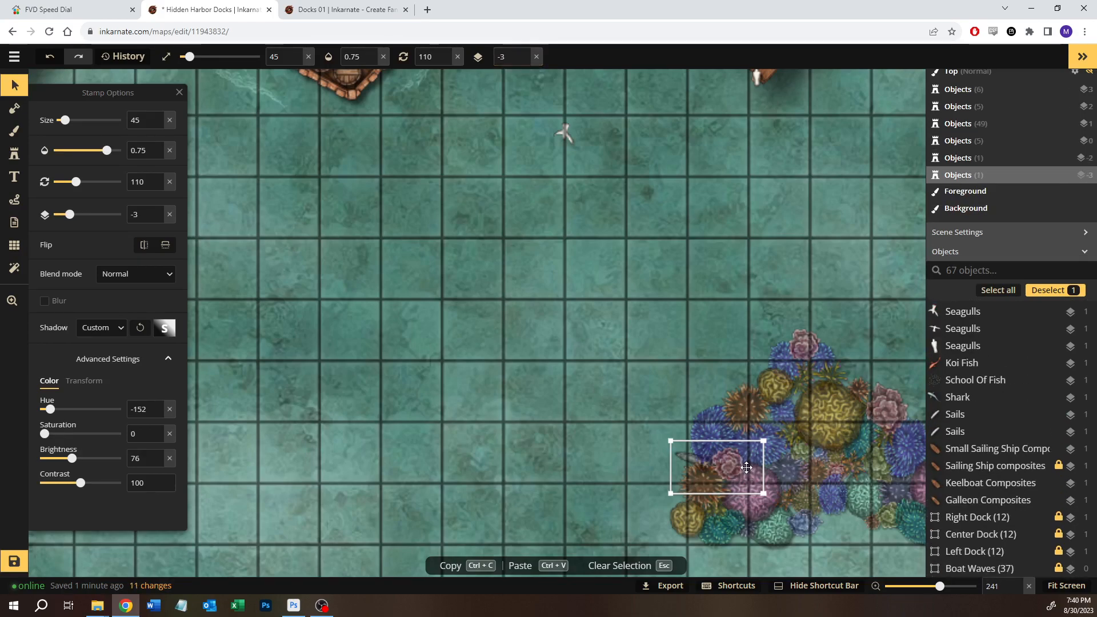
pyautogui.scroll(1, 746, 468)
pyautogui.scroll(-1, 747, 467)
pyautogui.scroll(1, 746, 467)
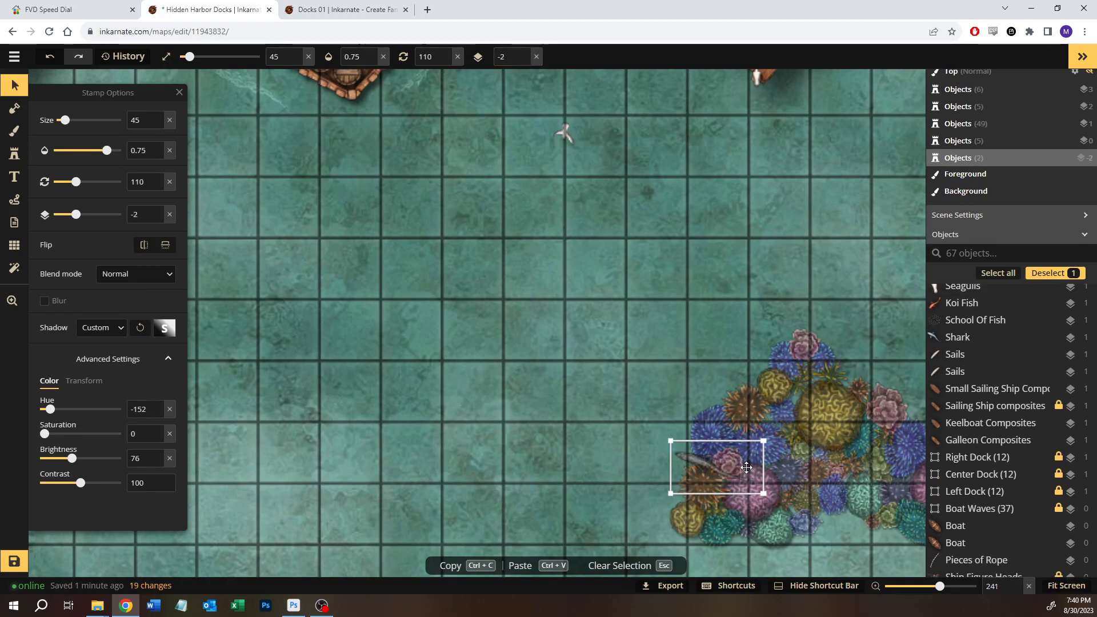
pyautogui.moveTo(701, 464); pyautogui.dragTo(792, 440)
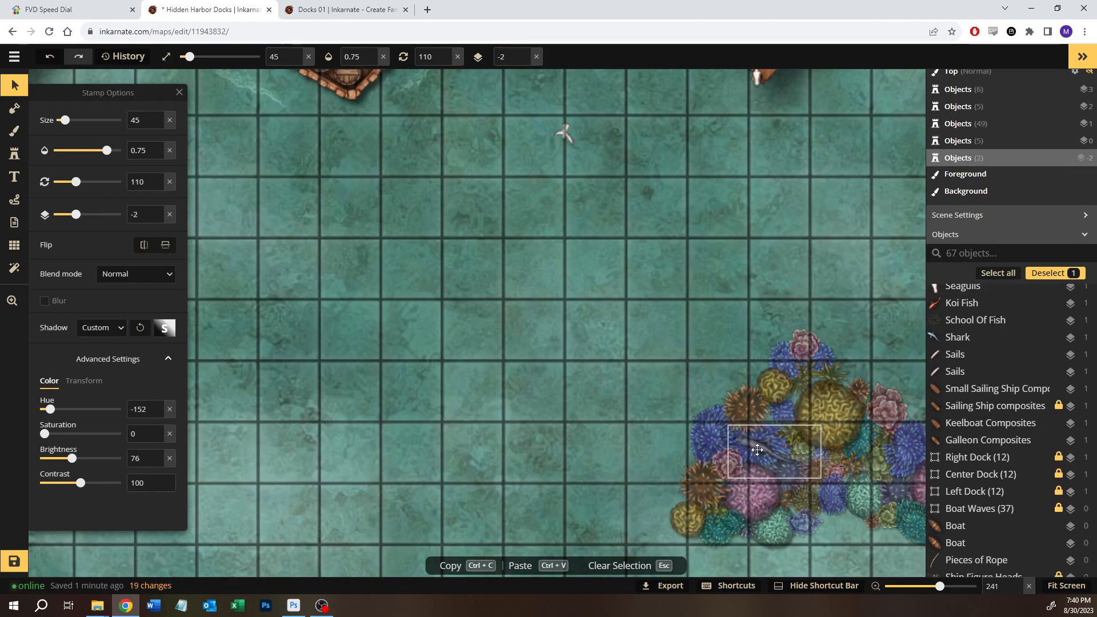
pyautogui.click(660, 322)
# - Copy the grey fish from the coral reef and paste it into the open water away from the reef
pyautogui.moveTo(724, 315); pyautogui.dragTo(499, 257)
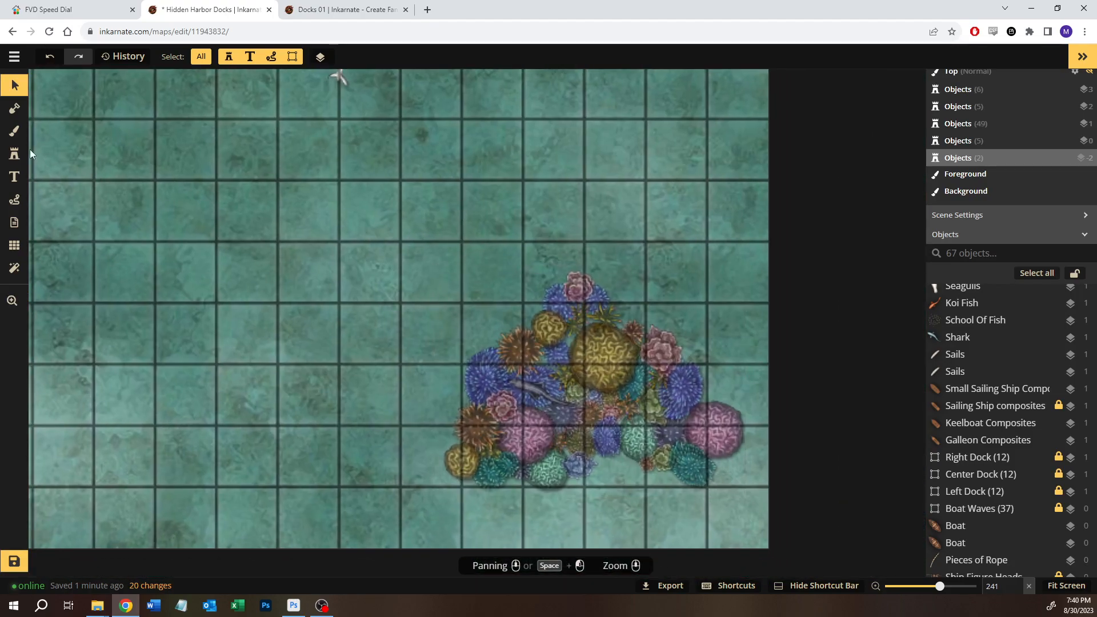
pyautogui.click(530, 391)
pyautogui.hotkey('ctrl', 'c')
pyautogui.hotkey('ctrl', 'v')
pyautogui.click(278, 212)
pyautogui.click(286, 303)
pyautogui.click(281, 224)
# - Reshape the pasted fish into a ray with width 325 and height 150, rotated to 359 degrees at size 34
pyautogui.click(84, 381)
pyautogui.moveTo(94, 410); pyautogui.dragTo(97, 435)
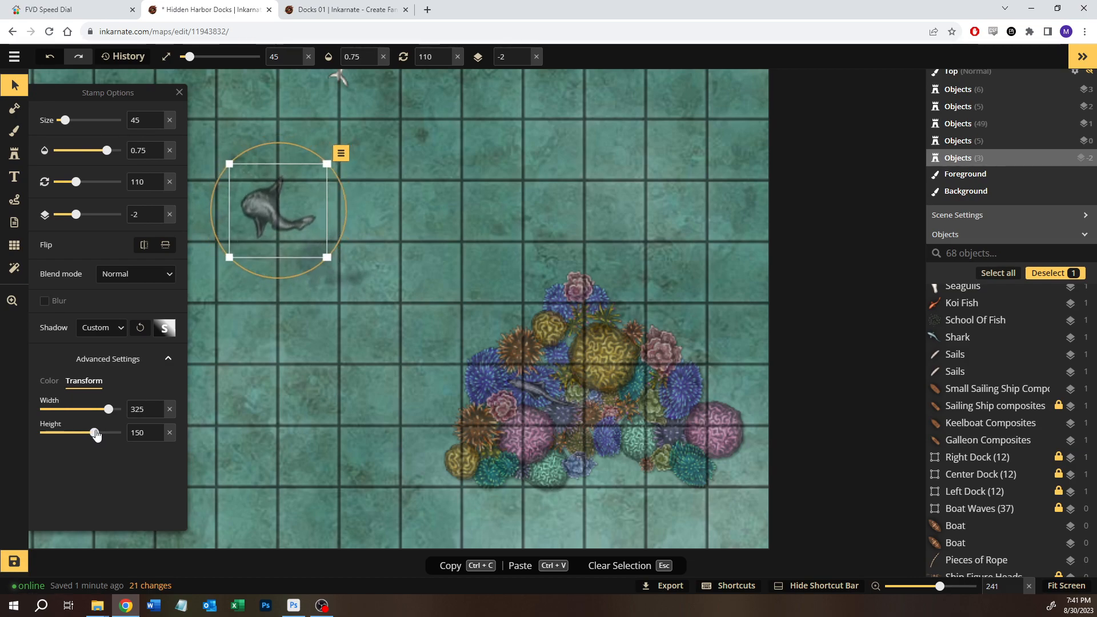
pyautogui.moveTo(297, 156); pyautogui.dragTo(211, 141)
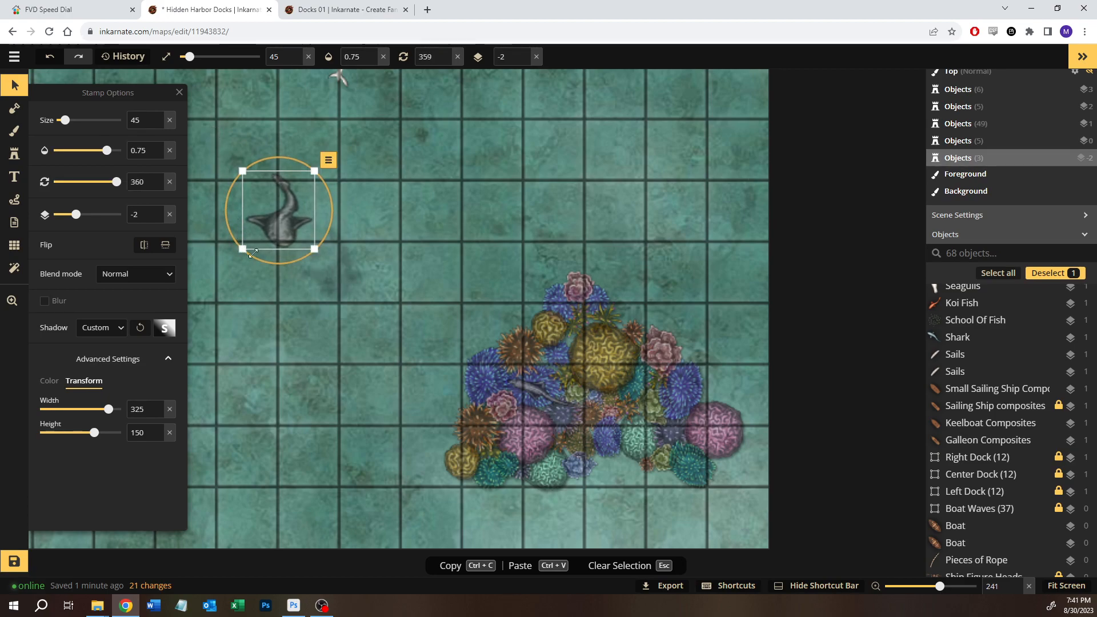
pyautogui.moveTo(321, 252); pyautogui.dragTo(293, 234)
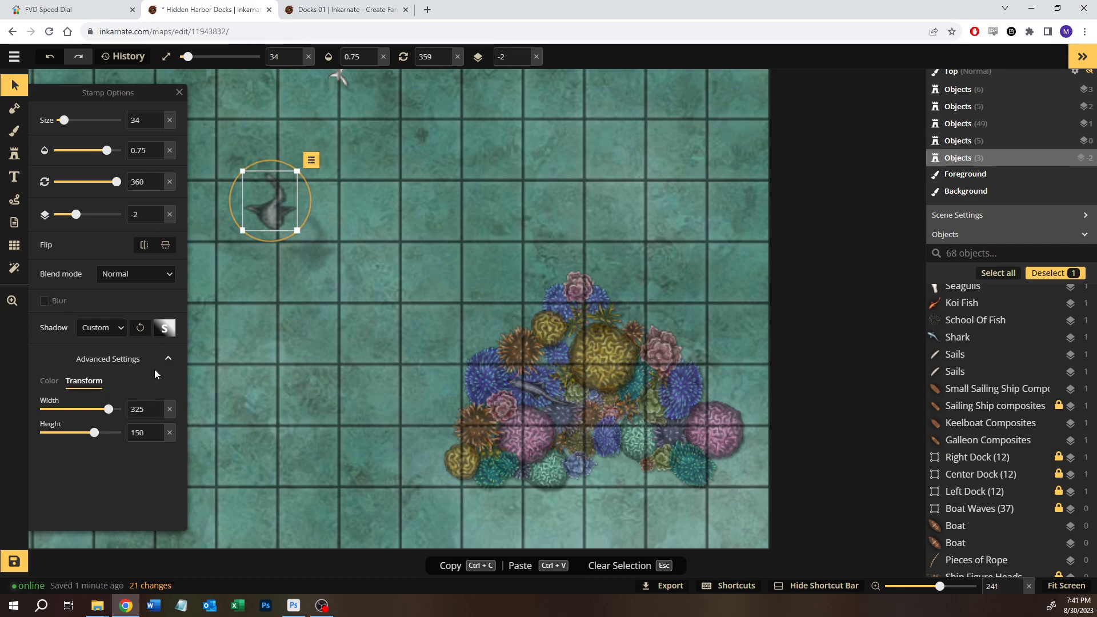
# - Recolor the ray-shaped fish with hue -9, saturation 30 and brightness 57, and lower its opacity to 0.5
pyautogui.click(51, 384)
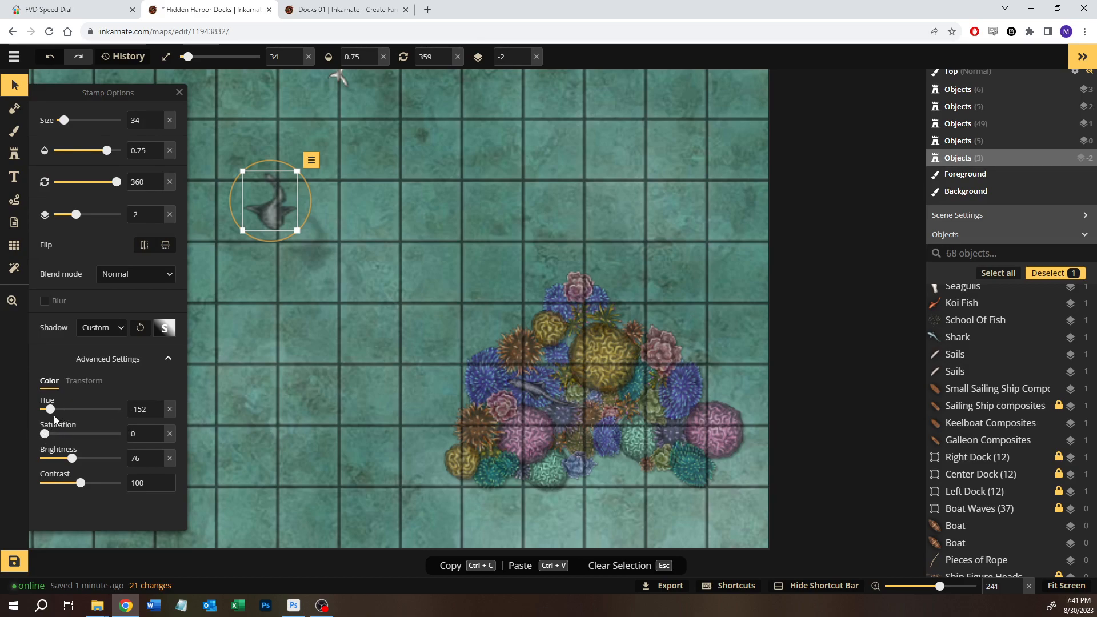
pyautogui.moveTo(73, 414)
pyautogui.mouseDown()
pyautogui.moveTo(91, 411)
pyautogui.moveTo(55, 434)
pyautogui.moveTo(85, 412)
pyautogui.moveTo(79, 420)
pyautogui.mouseUp()
pyautogui.moveTo(67, 463); pyautogui.dragTo(65, 463)
pyautogui.click(17, 87)
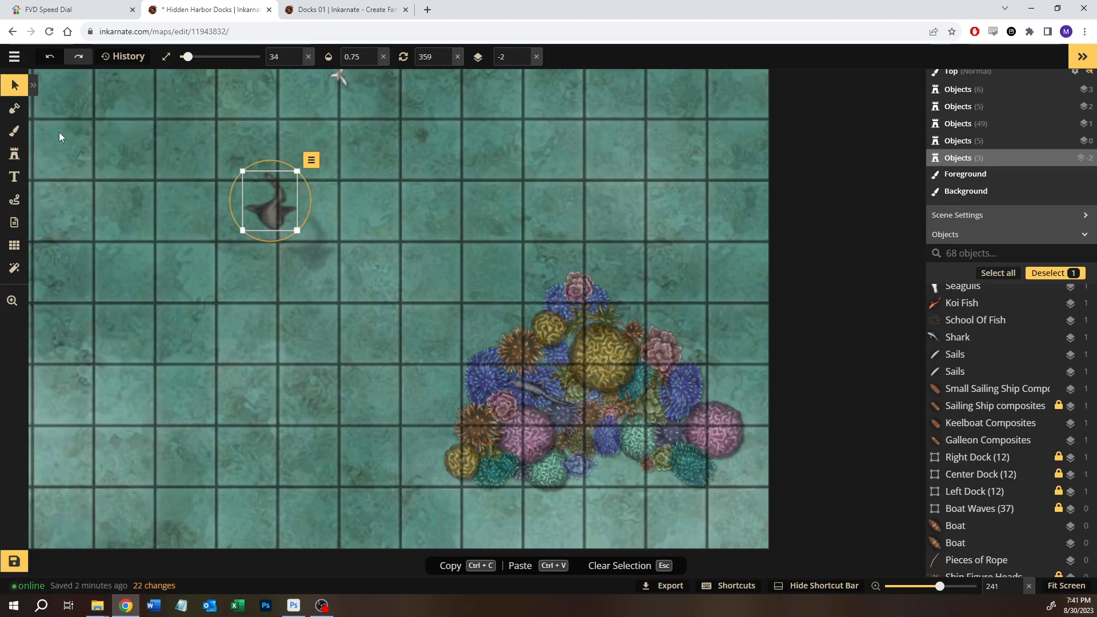
pyautogui.click(33, 85)
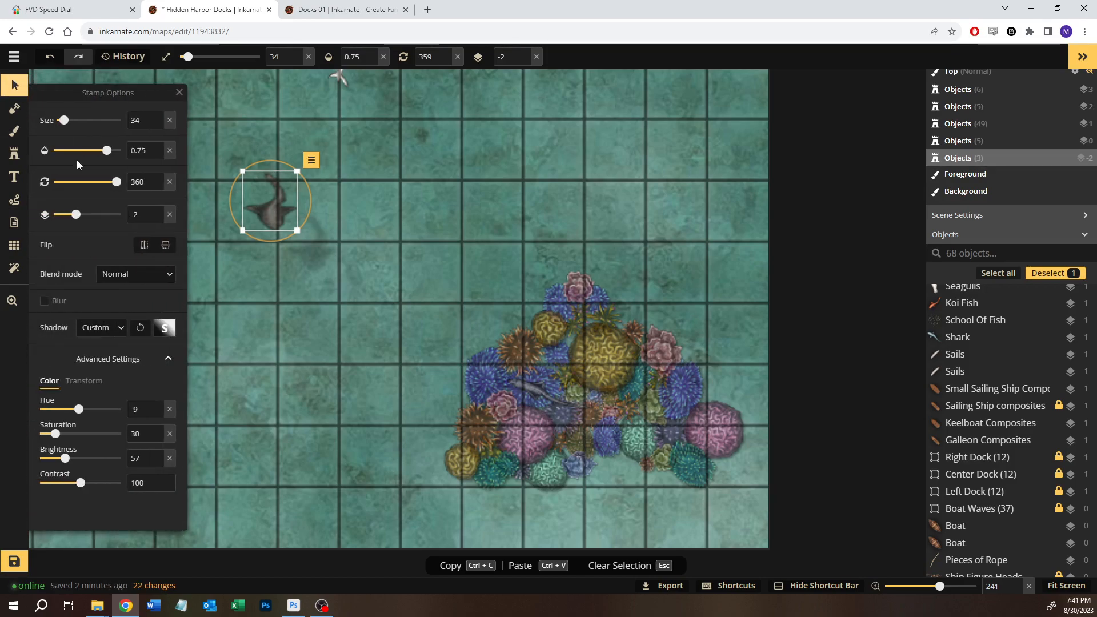
pyautogui.moveTo(106, 158); pyautogui.dragTo(98, 159)
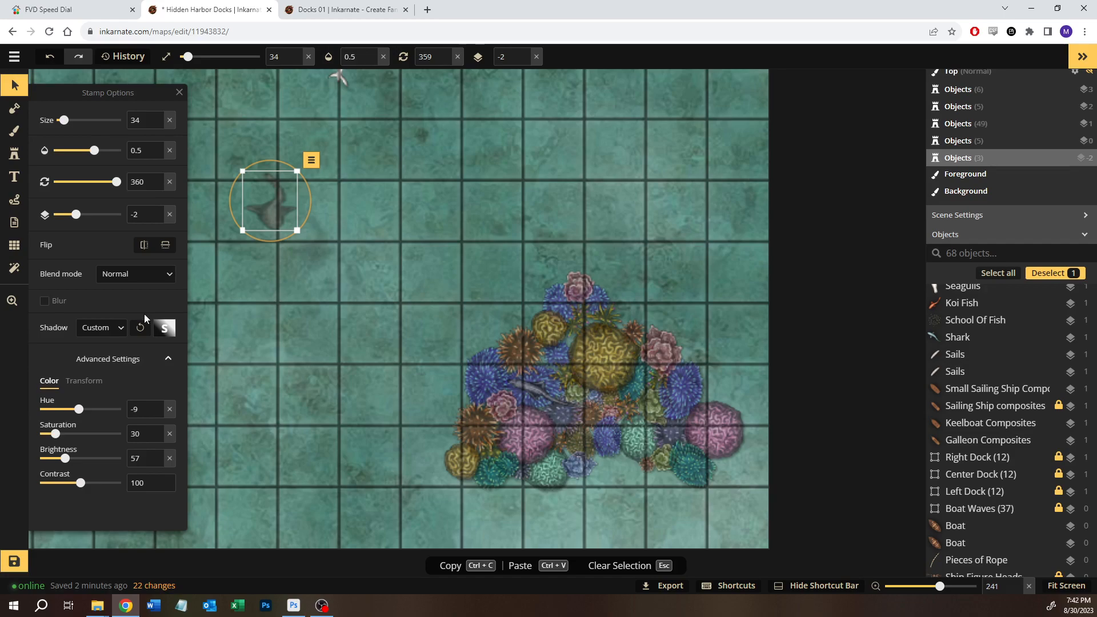
# - Move the ray-shaped fish into the open water between the shark and the coral reef, and rotate it to 29 degrees
pyautogui.scroll(-2, 264, 278)
pyautogui.scroll(-2, 266, 277)
pyautogui.moveTo(253, 301); pyautogui.dragTo(508, 333)
pyautogui.moveTo(505, 292); pyautogui.dragTo(451, 310)
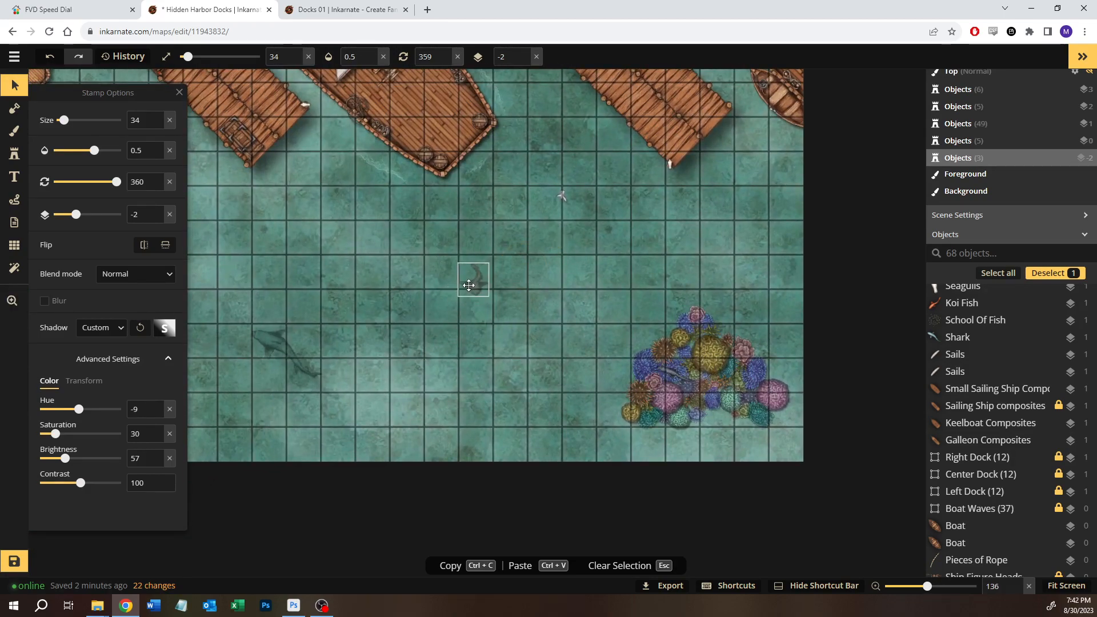
pyautogui.moveTo(465, 259); pyautogui.dragTo(483, 264)
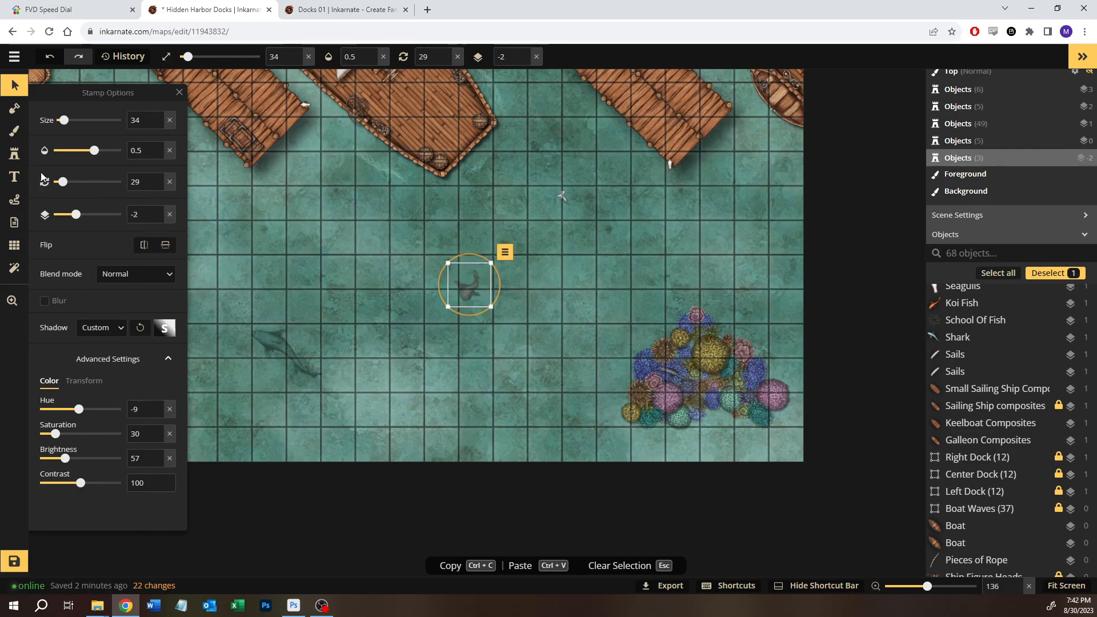
# - Paste two copies of the ray-shaped fish around the original, making the last one size 26
pyautogui.click(521, 256)
pyautogui.hotkey('ctrl', 'v')
pyautogui.moveTo(521, 266)
pyautogui.mouseDown()
pyautogui.moveTo(500, 279)
pyautogui.moveTo(517, 257)
pyautogui.mouseUp()
pyautogui.click(469, 230)
pyautogui.hotkey('ctrl', 'v')
pyautogui.moveTo(465, 232)
pyautogui.mouseDown()
pyautogui.moveTo(459, 250)
pyautogui.moveTo(475, 235)
pyautogui.mouseUp()
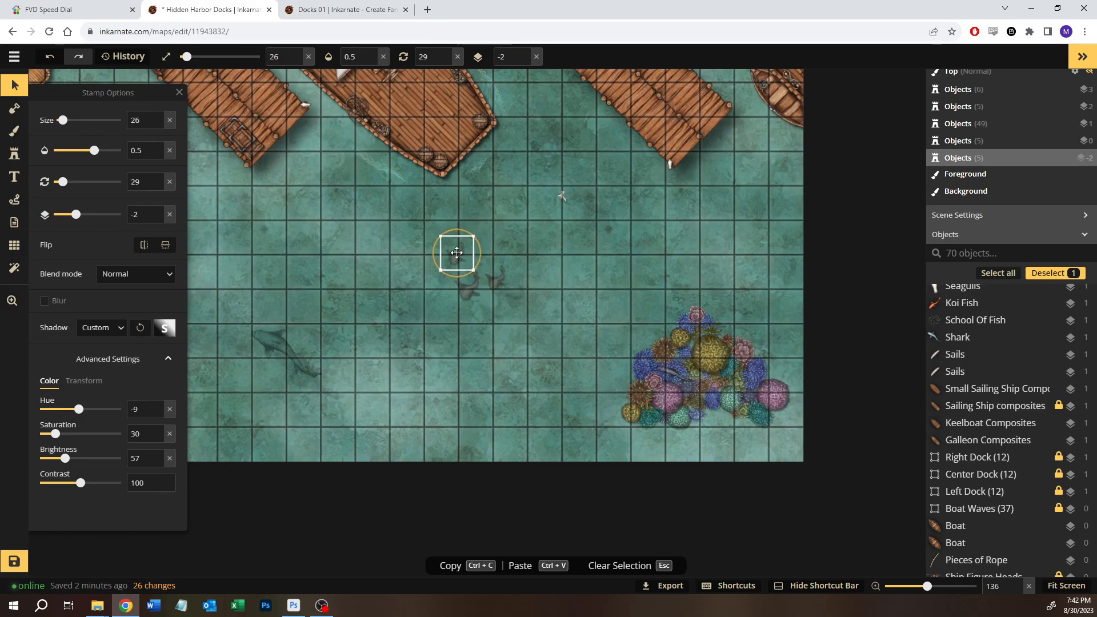
# - Search the stamp catalog for ray, widening the search from Fantasy Battlemaps 2.0 to the whole catalog
pyautogui.click(17, 155)
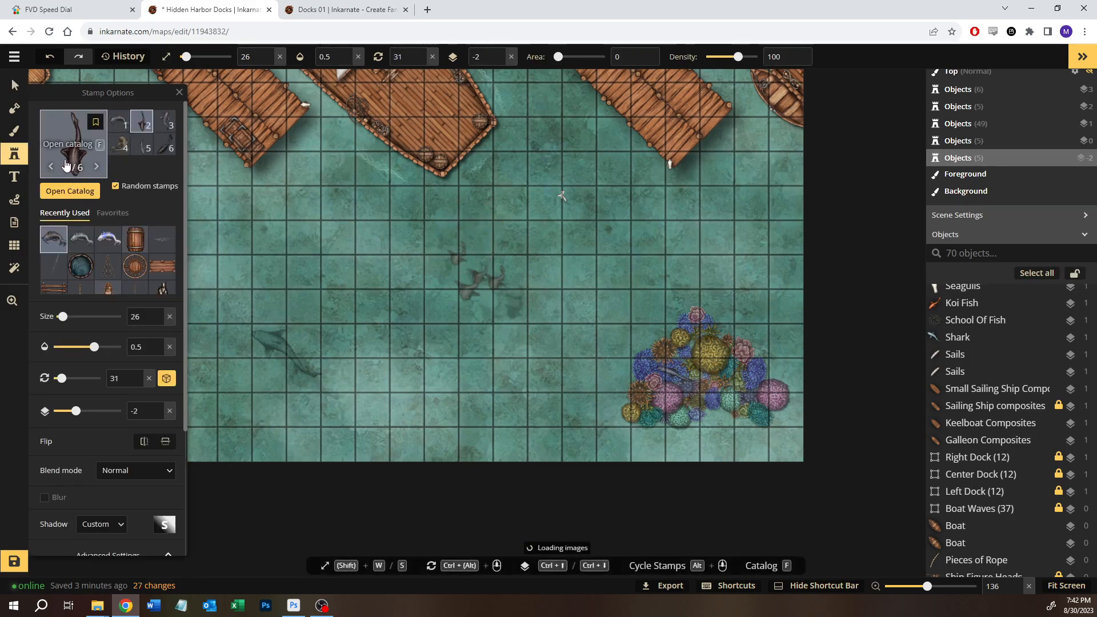
pyautogui.click(67, 189)
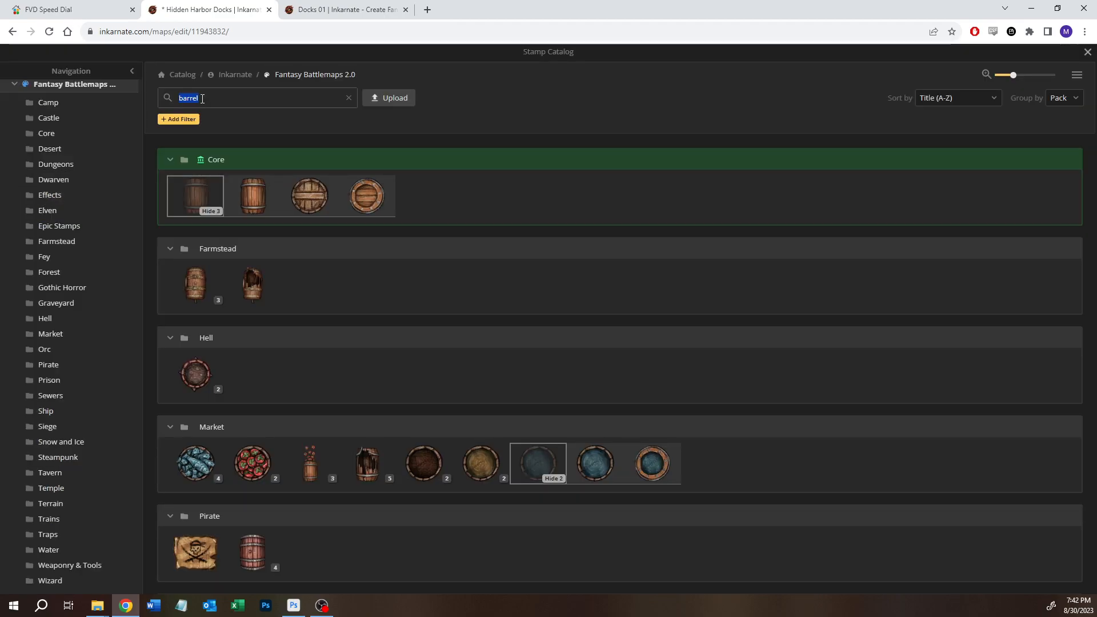
pyautogui.write('ray')
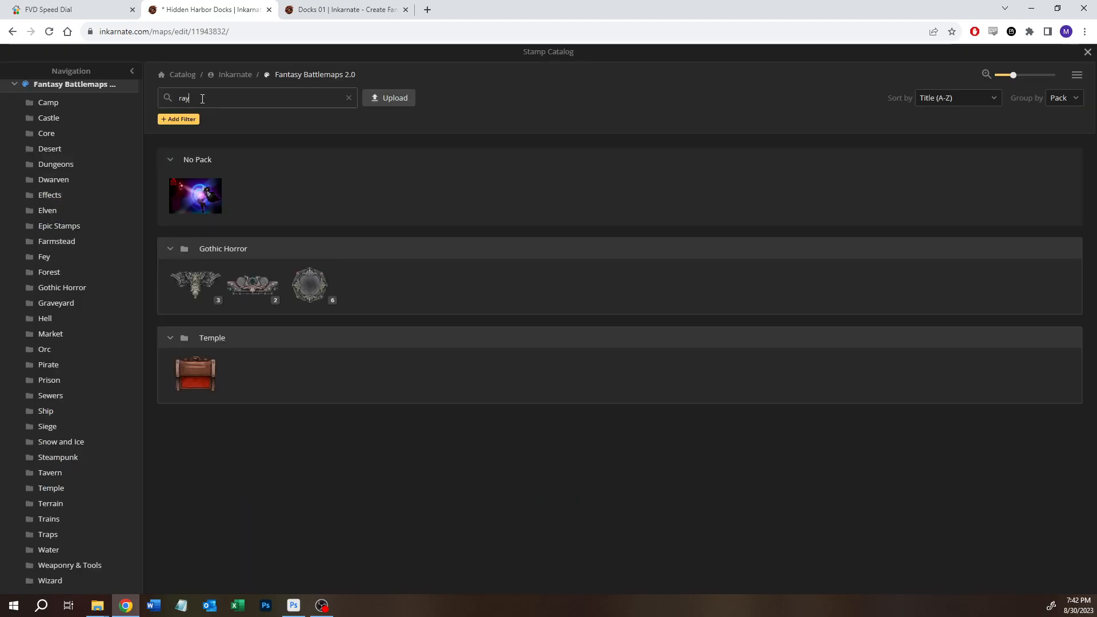
pyautogui.click(238, 75)
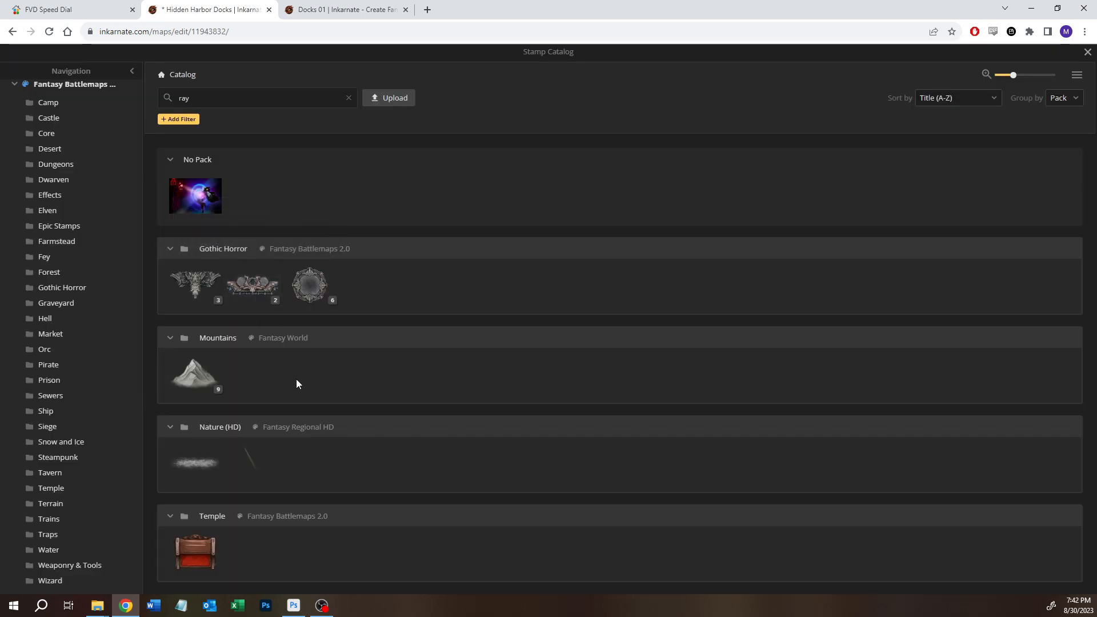
# - Place a fourth ray-shaped fish above the group of three and shrink it to size 21
pyautogui.click(1087, 52)
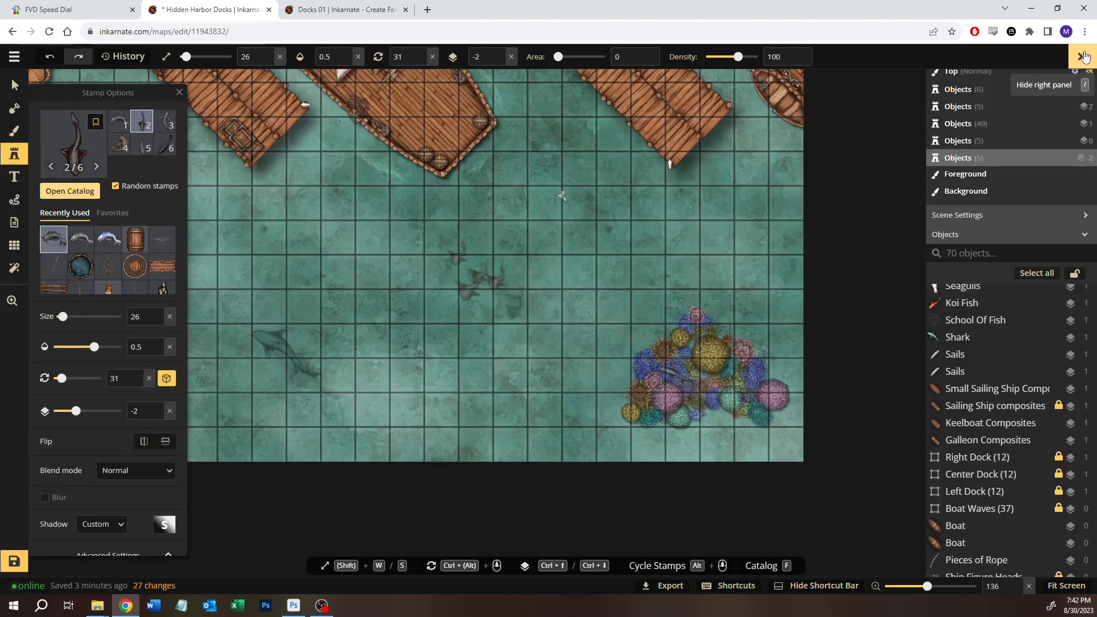
pyautogui.click(487, 240)
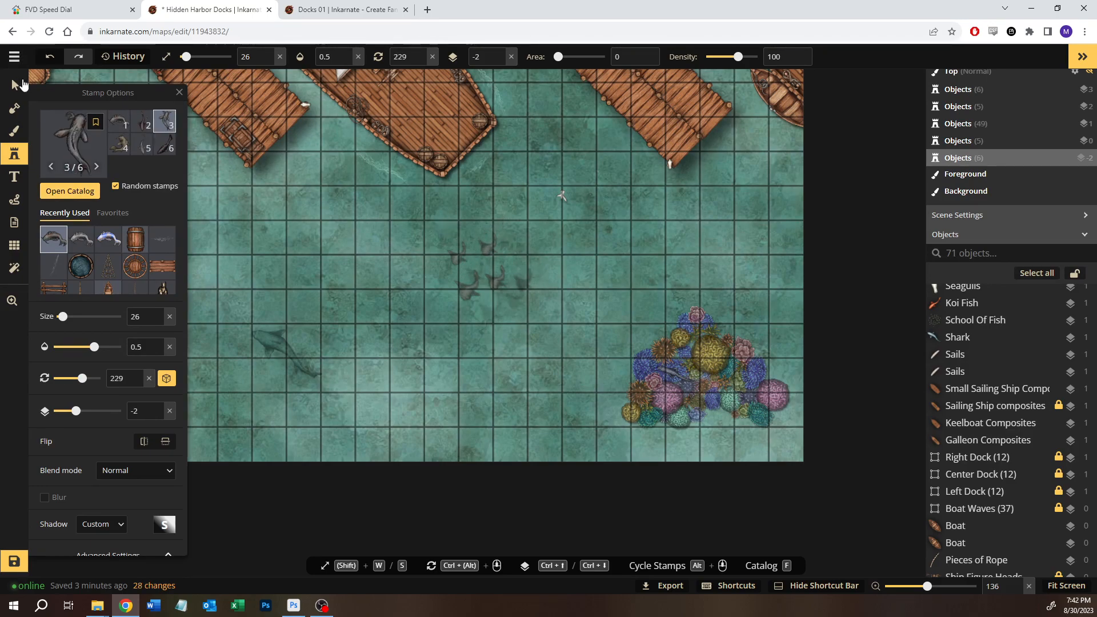
pyautogui.click(15, 85)
pyautogui.moveTo(502, 232); pyautogui.dragTo(502, 233)
pyautogui.click(548, 381)
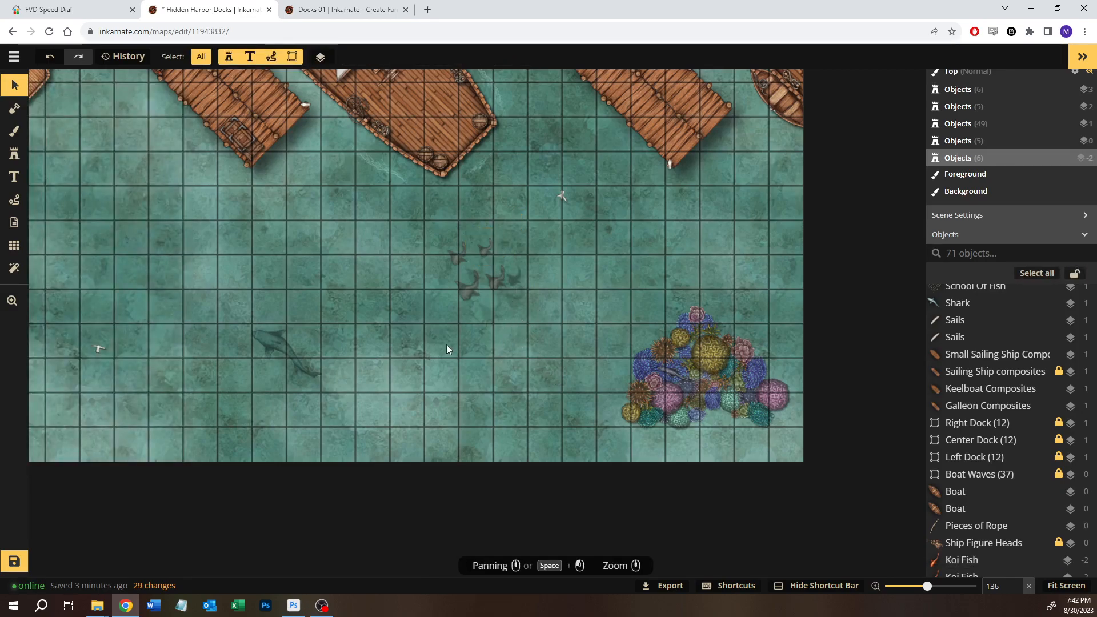
# - Rotate the smallest ray-shaped fish to 2 degrees
pyautogui.moveTo(486, 250); pyautogui.dragTo(483, 256)
pyautogui.click(488, 244)
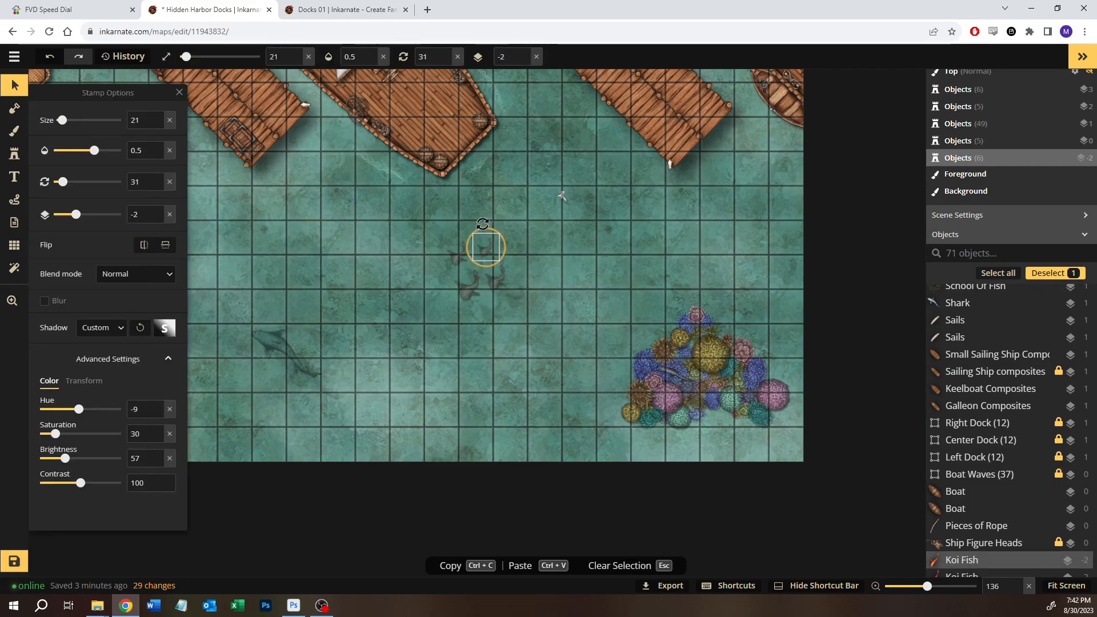
pyautogui.click(547, 349)
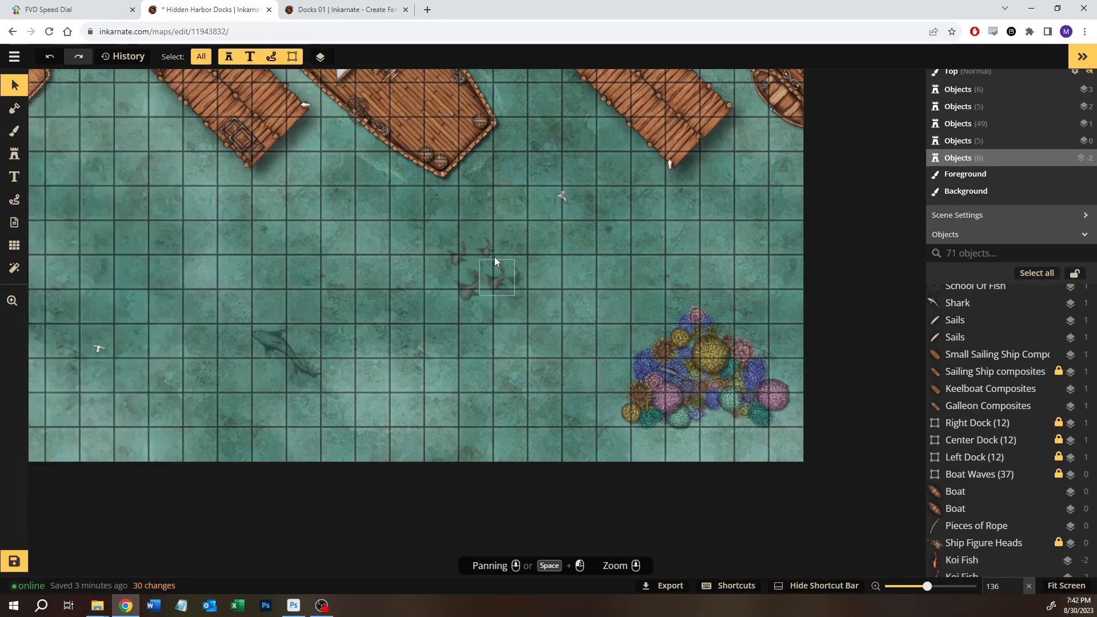
pyautogui.click(499, 283)
pyautogui.moveTo(498, 283)
pyautogui.mouseDown()
pyautogui.moveTo(502, 324)
pyautogui.moveTo(502, 285)
pyautogui.mouseUp()
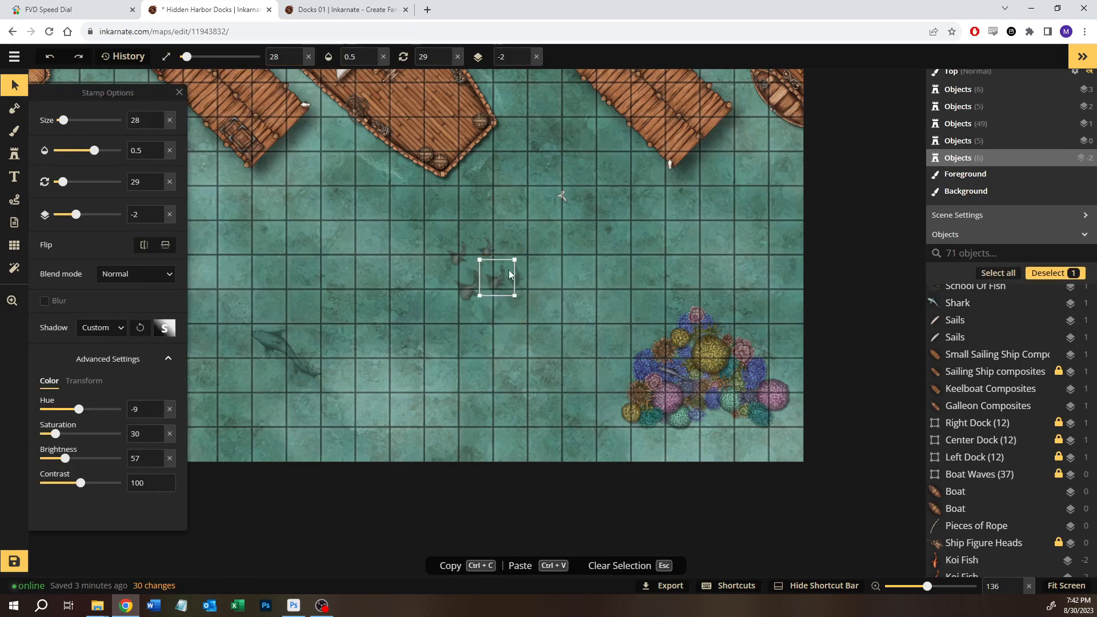
pyautogui.moveTo(490, 247); pyautogui.dragTo(449, 248)
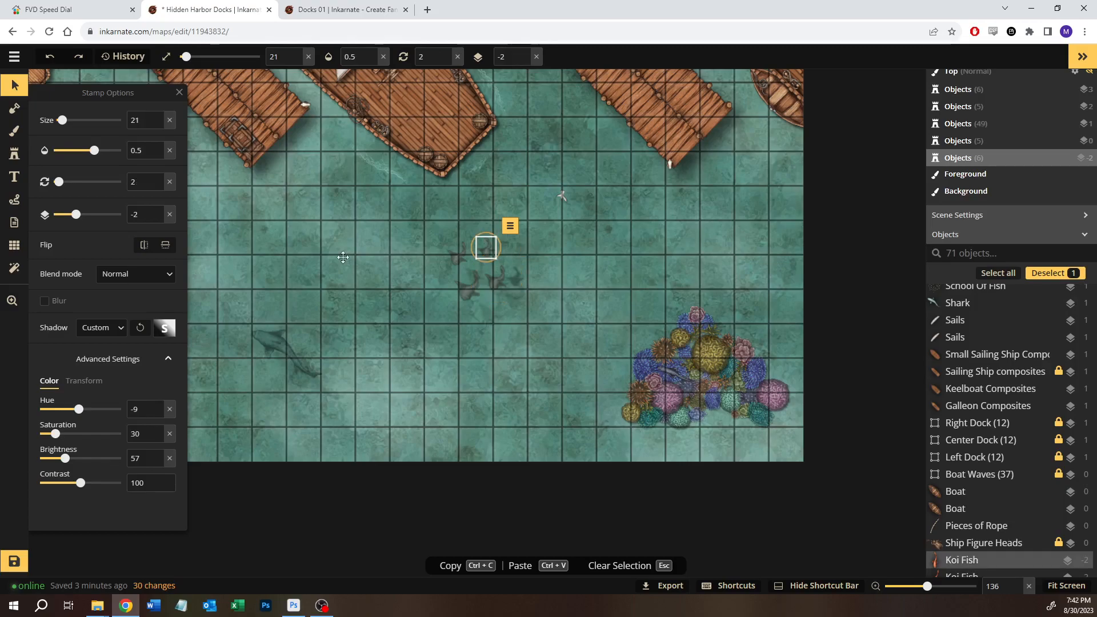
# - Set the smallest ray's shadow intensity to 0.33 and rotate the ray just to its left to 3 degrees
pyautogui.click(495, 274)
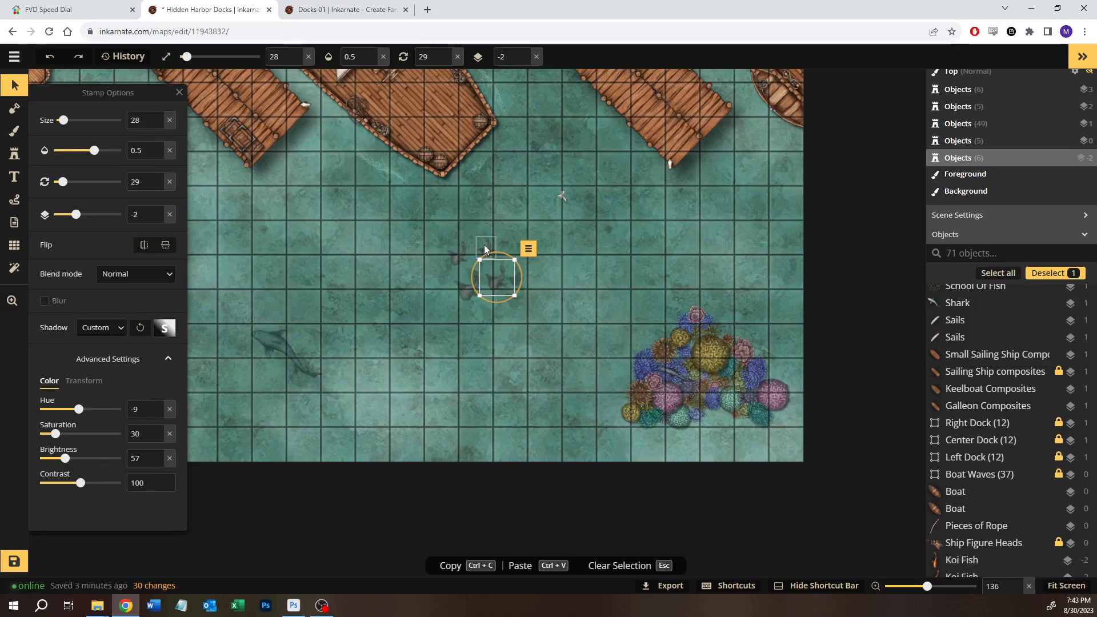
pyautogui.click(485, 250)
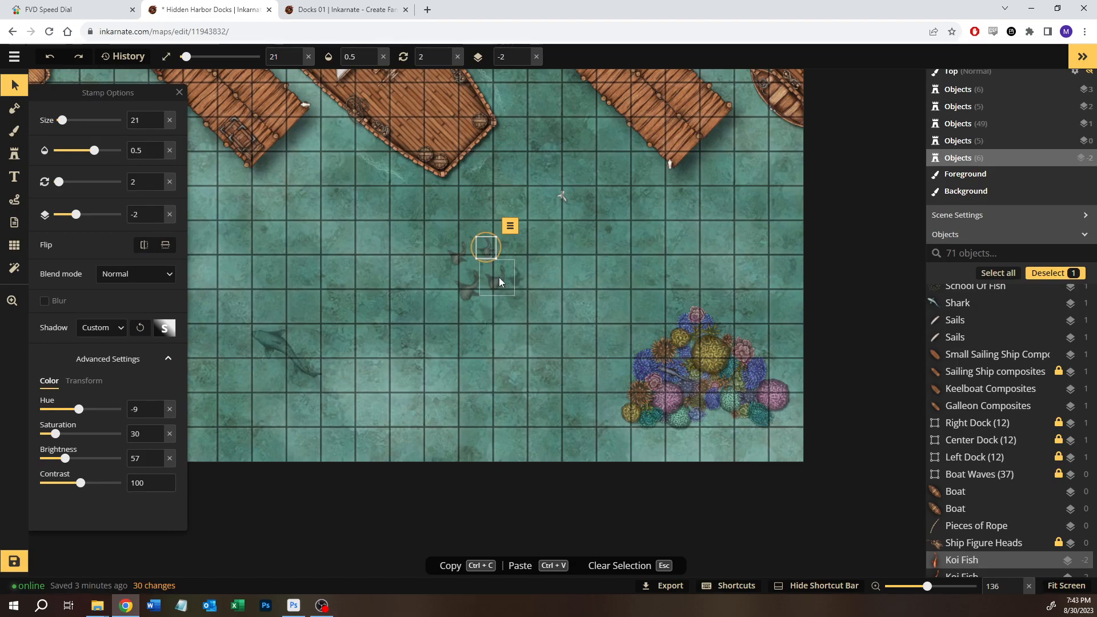
pyautogui.click(499, 280)
pyautogui.click(485, 249)
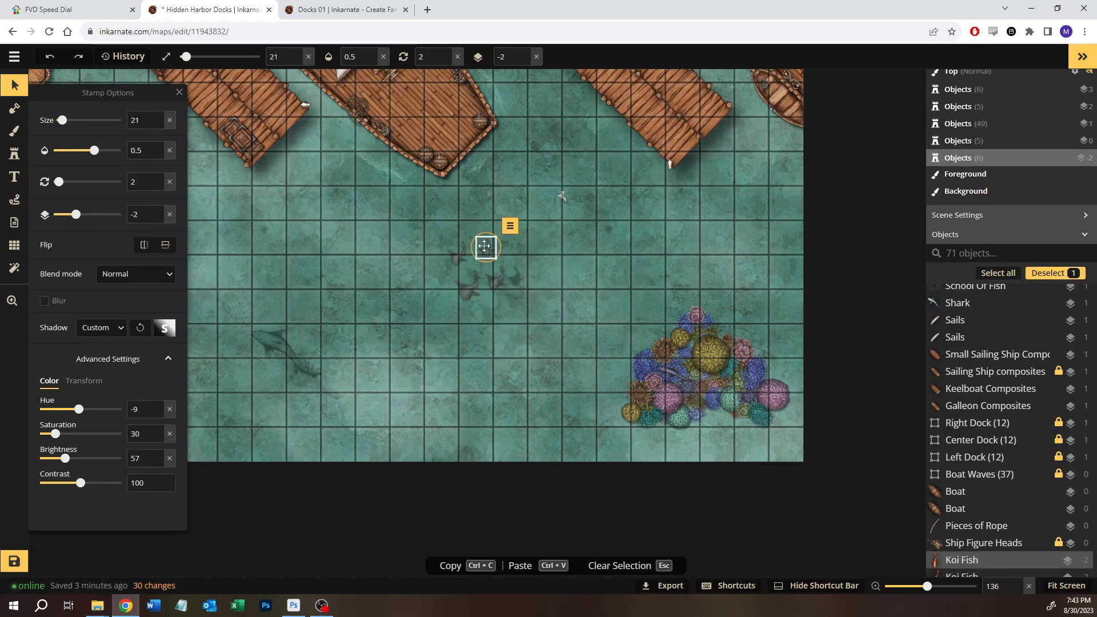
pyautogui.click(165, 328)
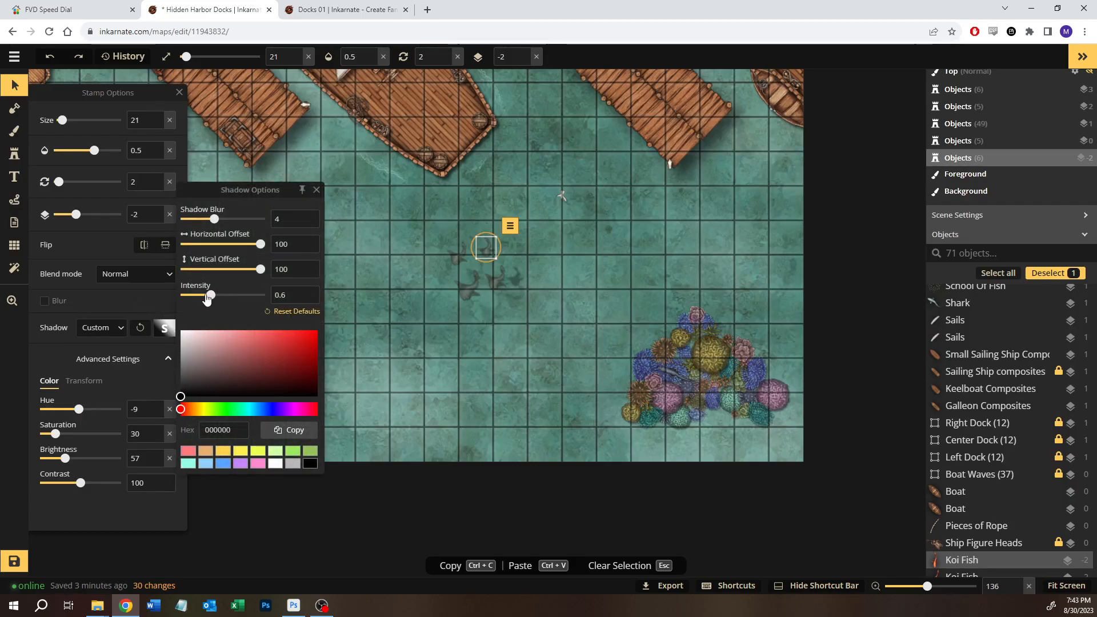
pyautogui.moveTo(208, 296); pyautogui.dragTo(204, 296)
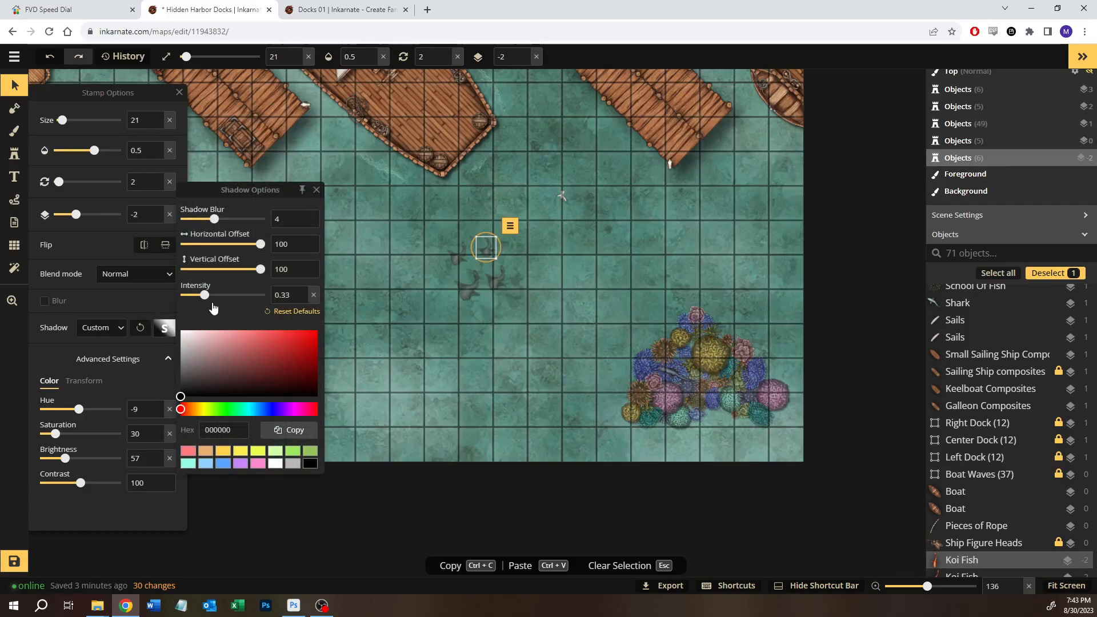
pyautogui.click(513, 358)
pyautogui.click(457, 260)
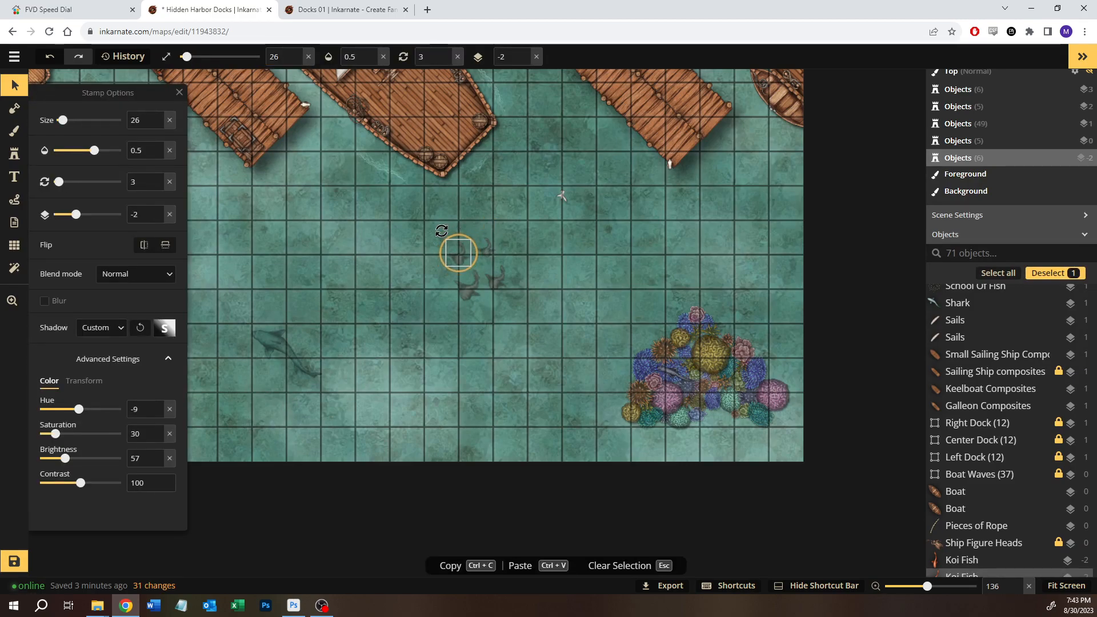
pyautogui.click(445, 279)
# - Lower the opacity of all four ray-shaped fish together to 0.36 and save the map
pyautogui.moveTo(475, 284); pyautogui.dragTo(509, 313)
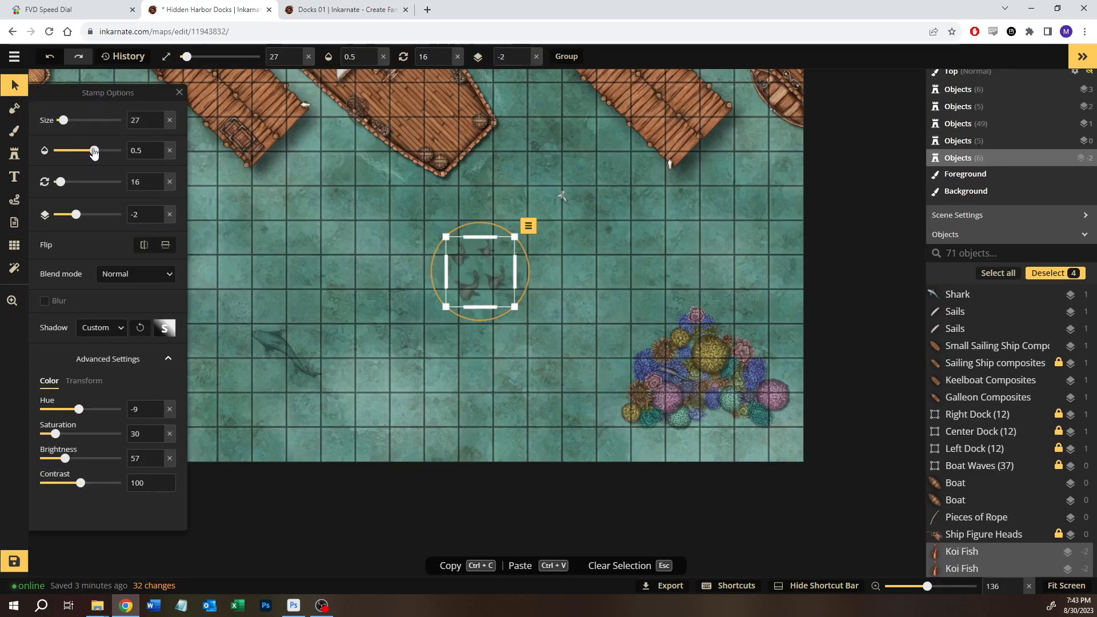
pyautogui.moveTo(89, 155); pyautogui.dragTo(87, 156)
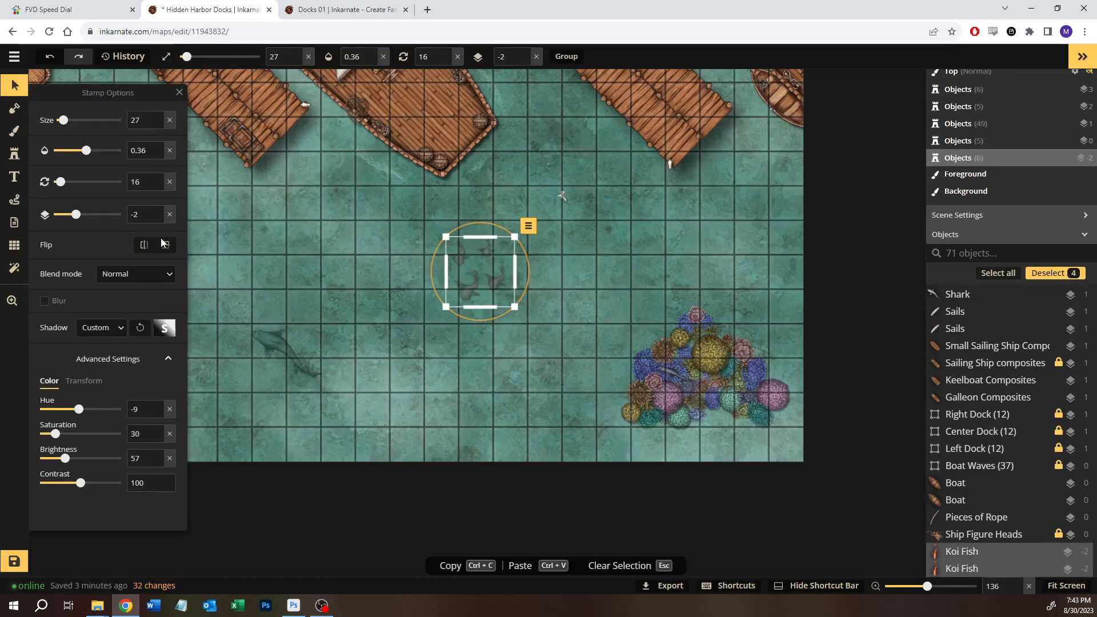
pyautogui.click(448, 401)
pyautogui.scroll(-3, 449, 401)
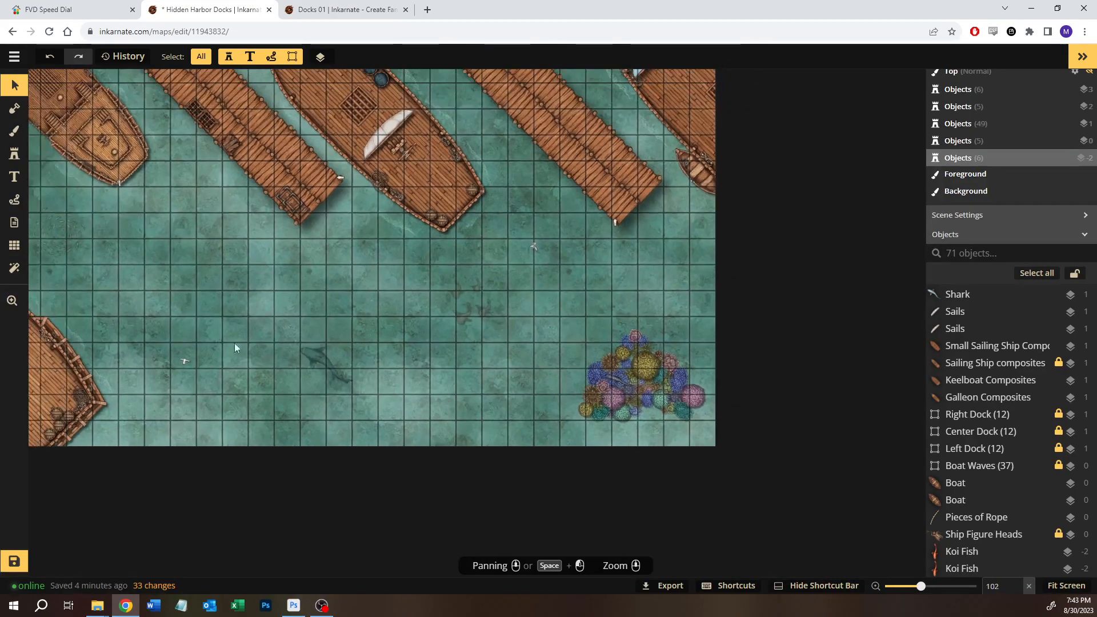
pyautogui.click(21, 564)
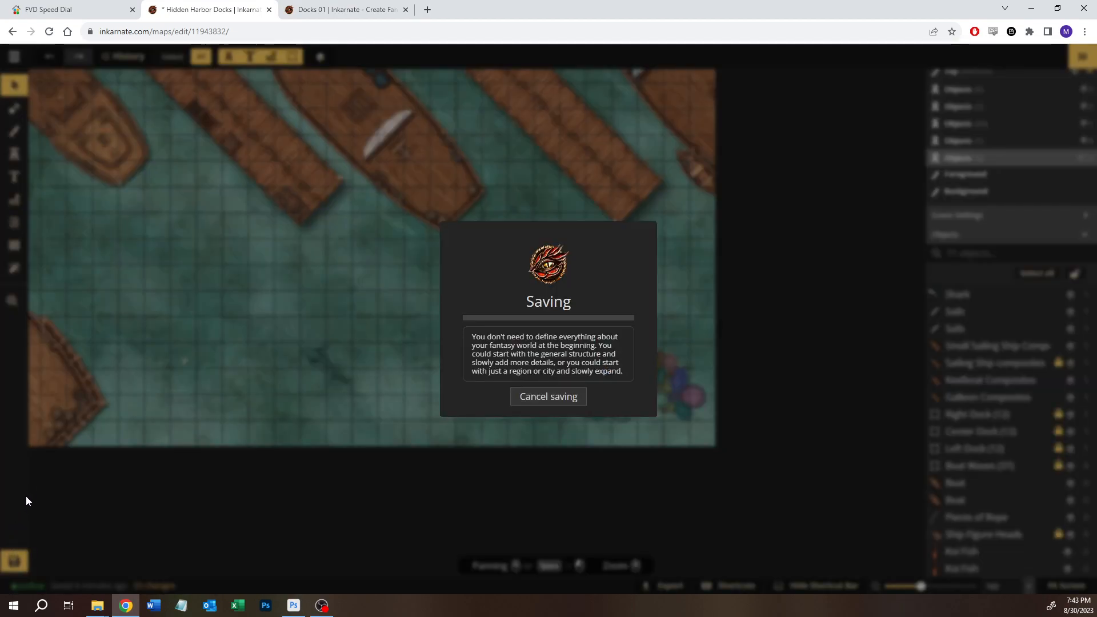
# - Examine the docks and ship deck details in the Docks 01 reference map, returning to the Hidden Harbor Docks map
pyautogui.click(338, 9)
pyautogui.moveTo(603, 192); pyautogui.dragTo(756, 326)
pyautogui.moveTo(459, 155); pyautogui.dragTo(597, 403)
pyautogui.moveTo(386, 297); pyautogui.dragTo(752, 209)
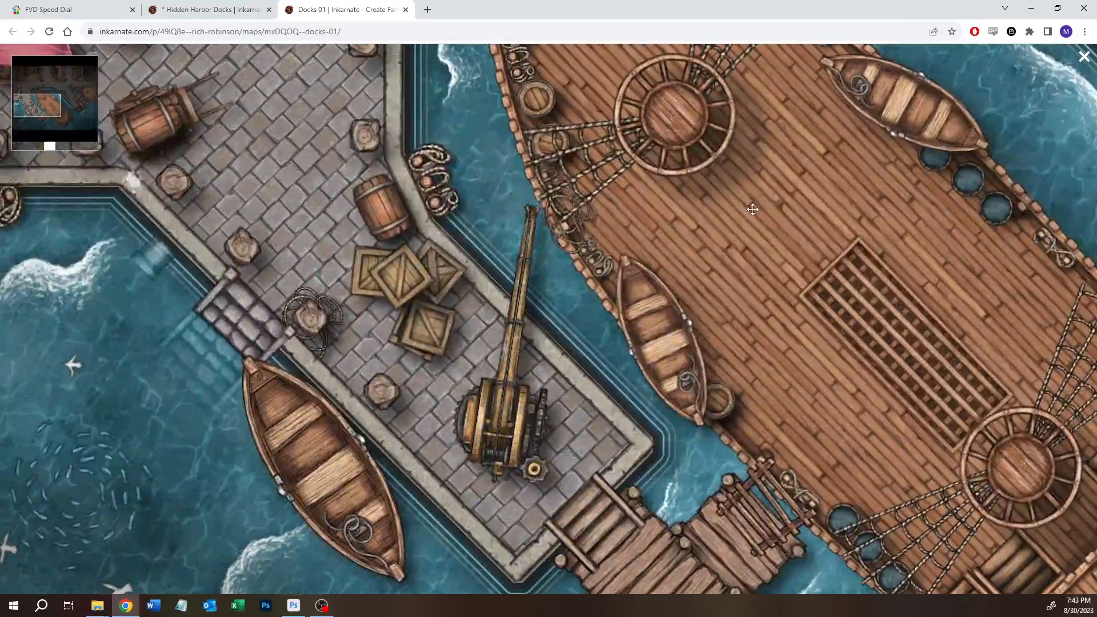
pyautogui.moveTo(595, 446); pyautogui.dragTo(637, 441)
pyautogui.moveTo(576, 165); pyautogui.dragTo(555, 309)
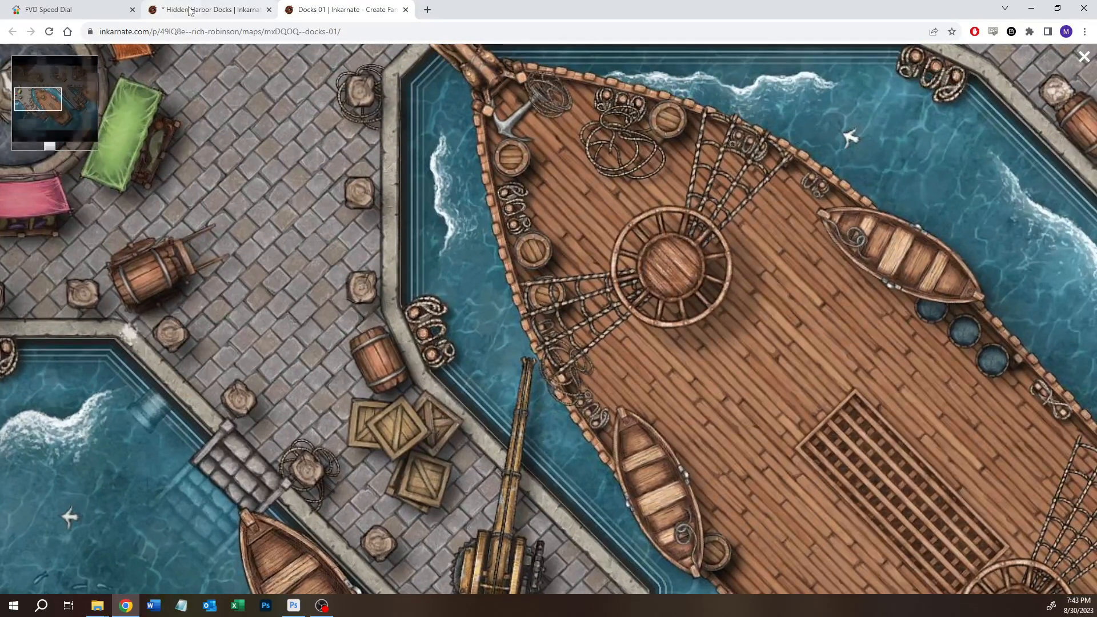
pyautogui.click(189, 10)
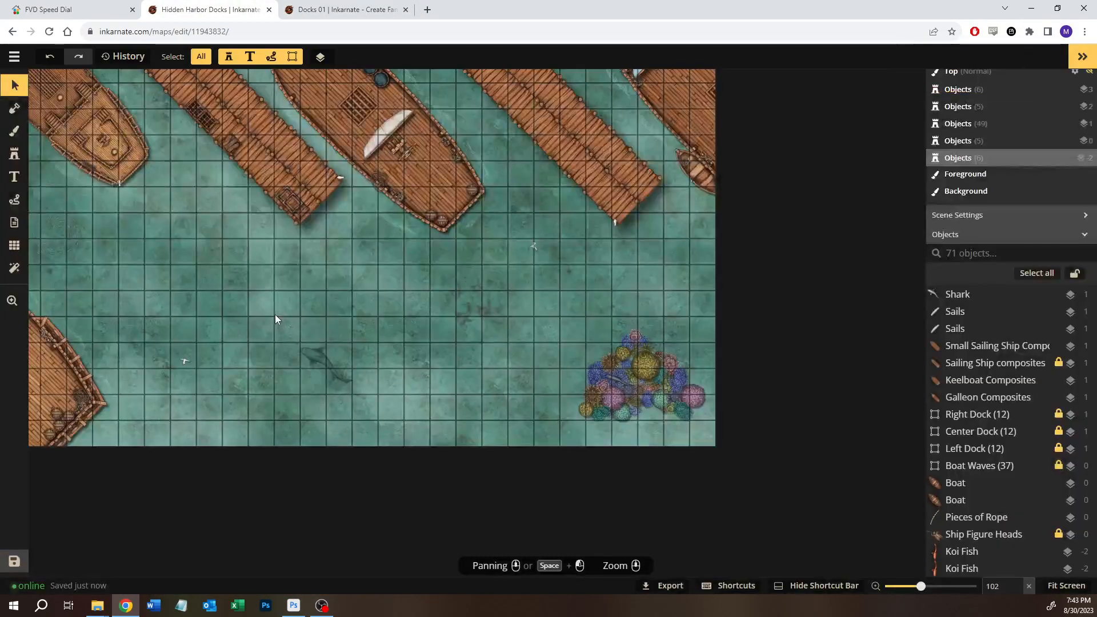
# - Search the stamp catalog for blood and choose the Blood Splatter stamp from the Fantasy Battlemaps 2.0 Effects pack
pyautogui.scroll(3, 274, 314)
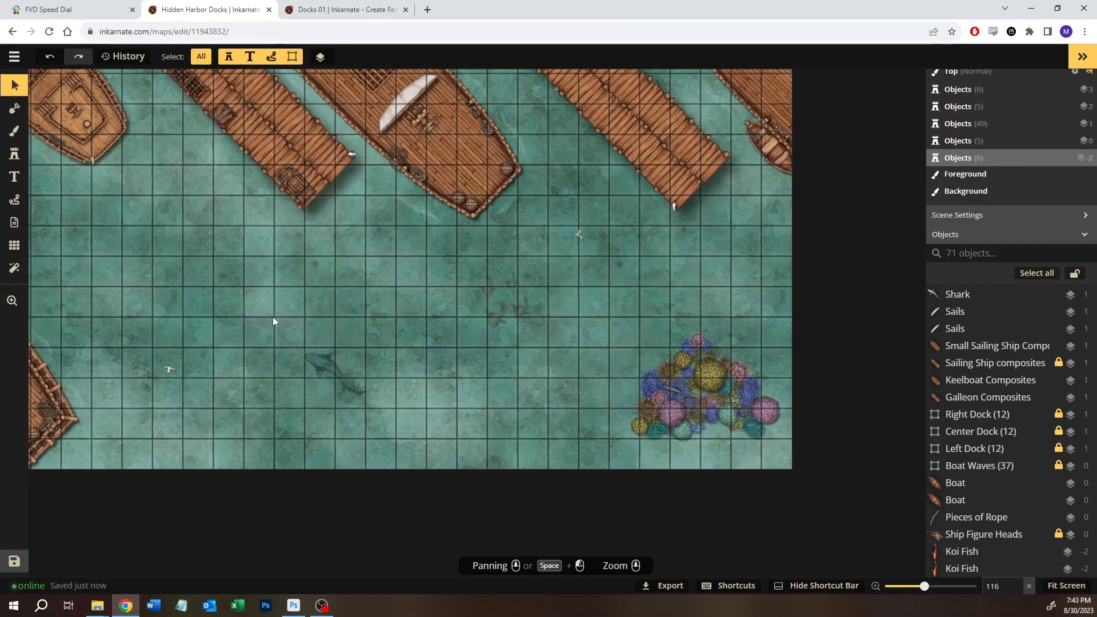
pyautogui.scroll(5, 249, 220)
pyautogui.moveTo(376, 310); pyautogui.dragTo(536, 450)
pyautogui.click(19, 150)
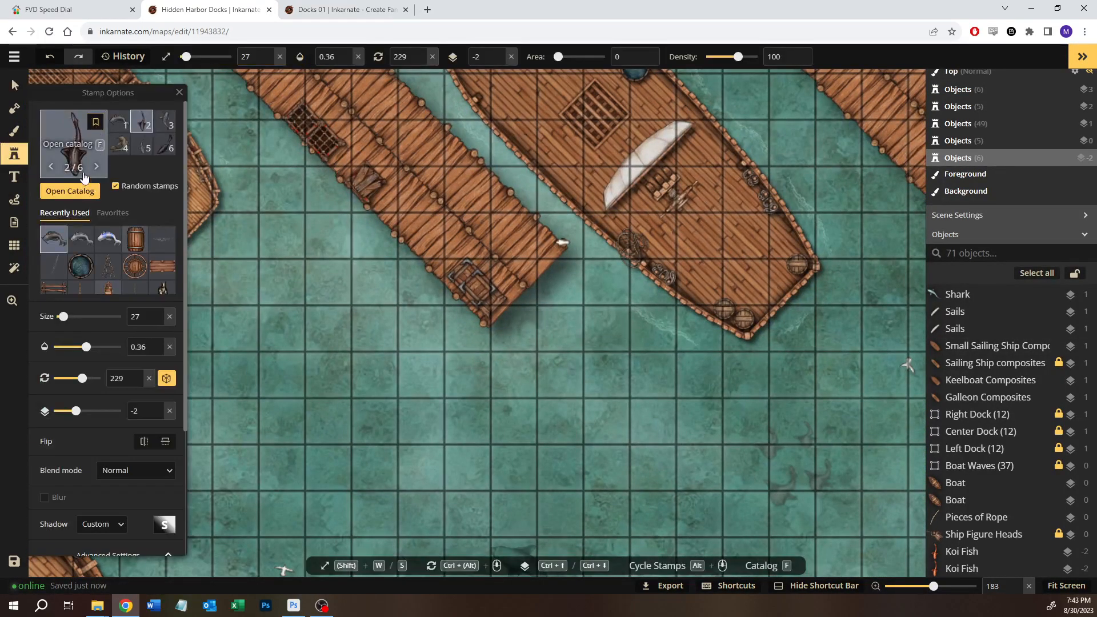
pyautogui.click(145, 141)
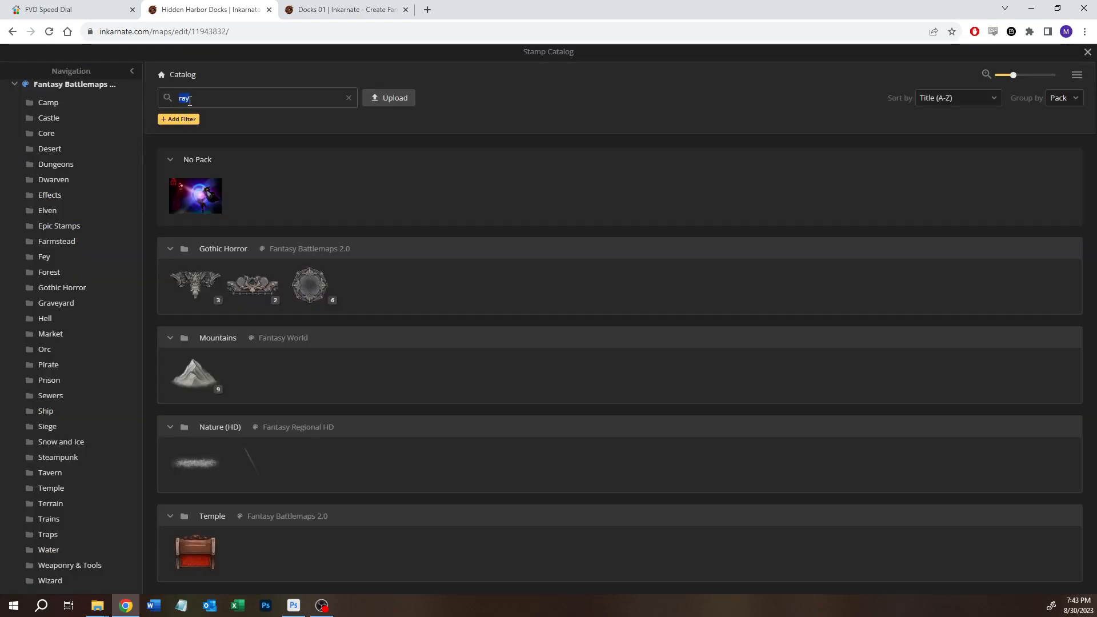
pyautogui.write('blood')
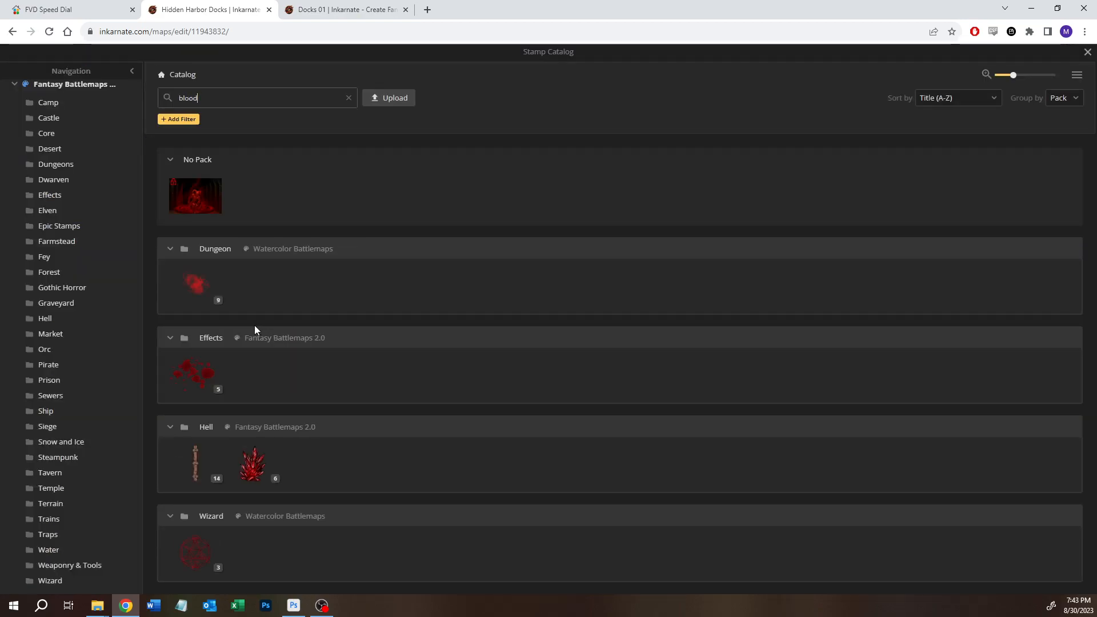
pyautogui.moveTo(196, 290)
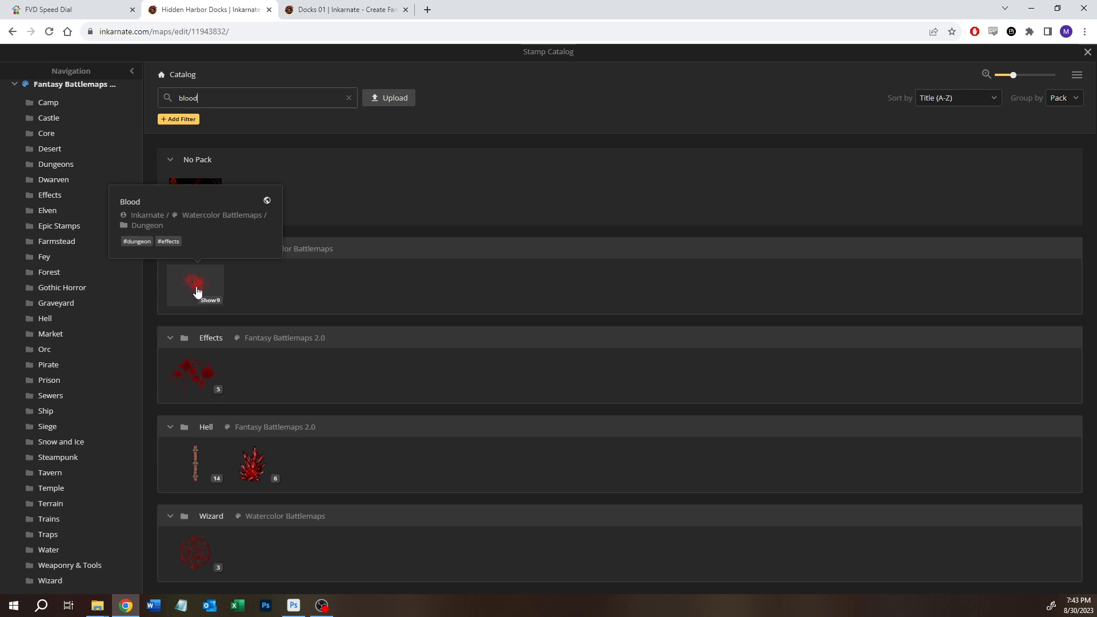
pyautogui.moveTo(199, 391)
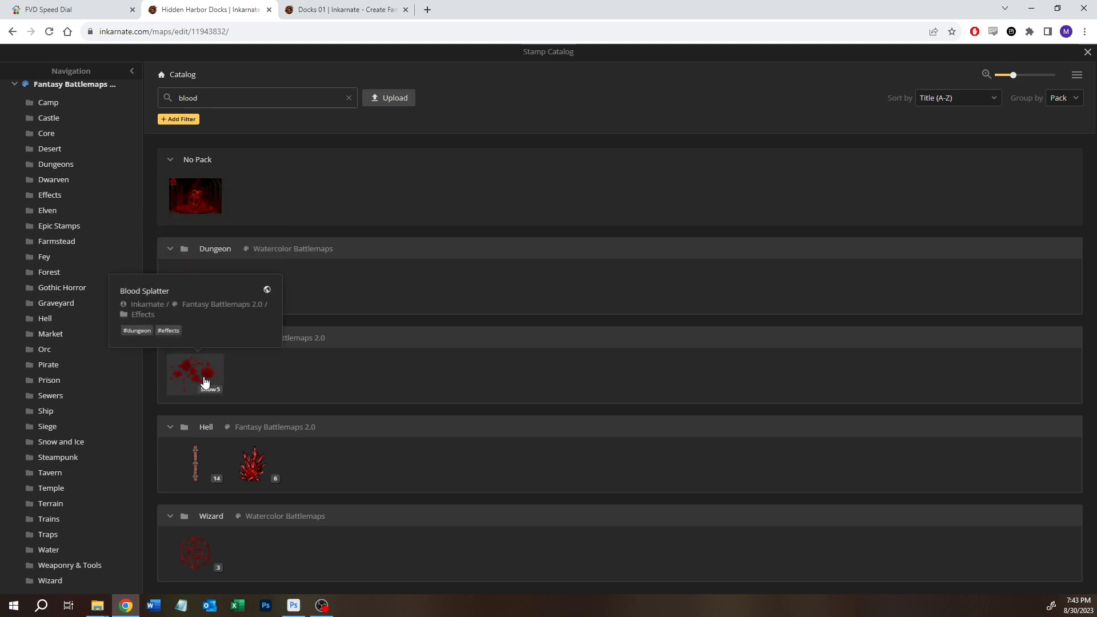
pyautogui.click(204, 383)
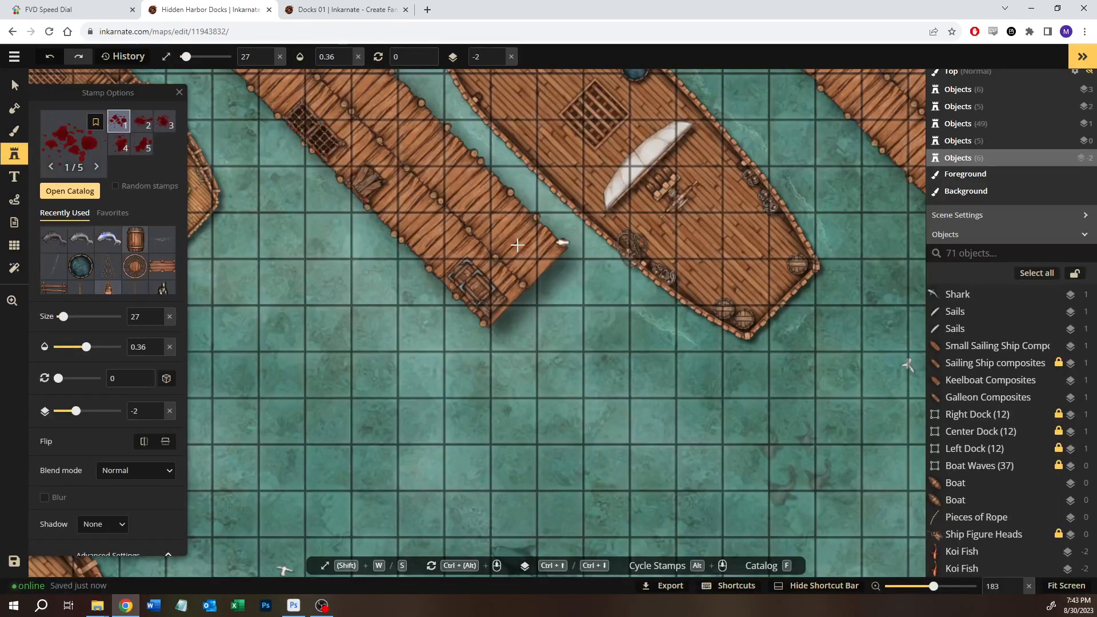
# - Place a blood splatter beside the seagull at the end of the crate-bearing dock, on layer 1 with opacity 1 and size 17
pyautogui.scroll(10, 517, 245)
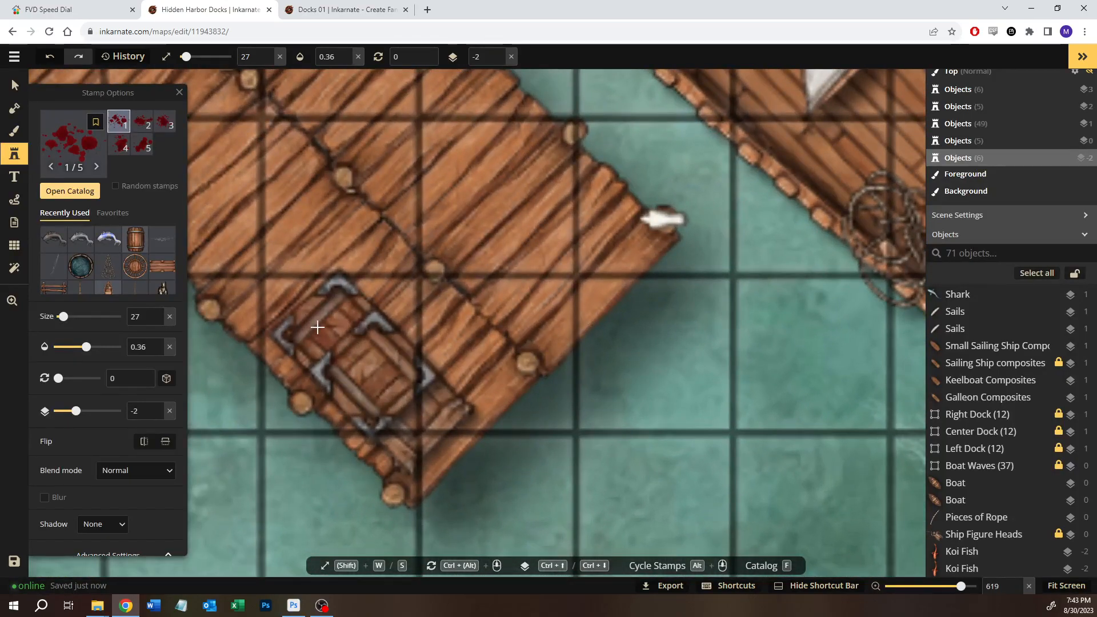
pyautogui.click(526, 245)
pyautogui.hotkey('ctrl', ']')
pyautogui.hotkey('ctrl', ']')
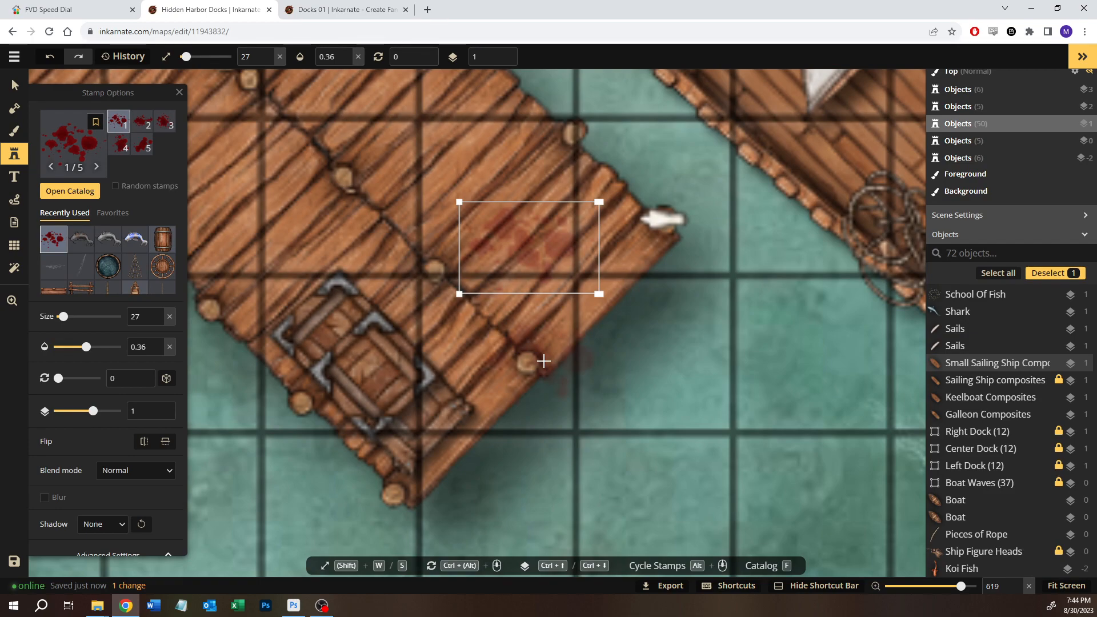
pyautogui.moveTo(100, 354); pyautogui.dragTo(121, 347)
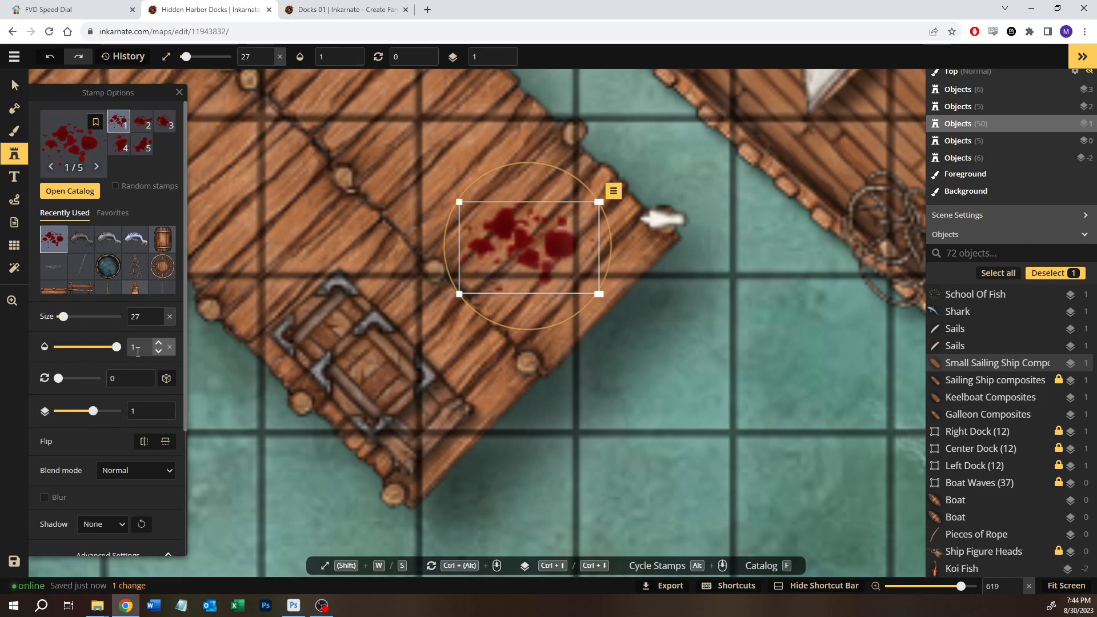
pyautogui.moveTo(460, 294); pyautogui.dragTo(535, 289)
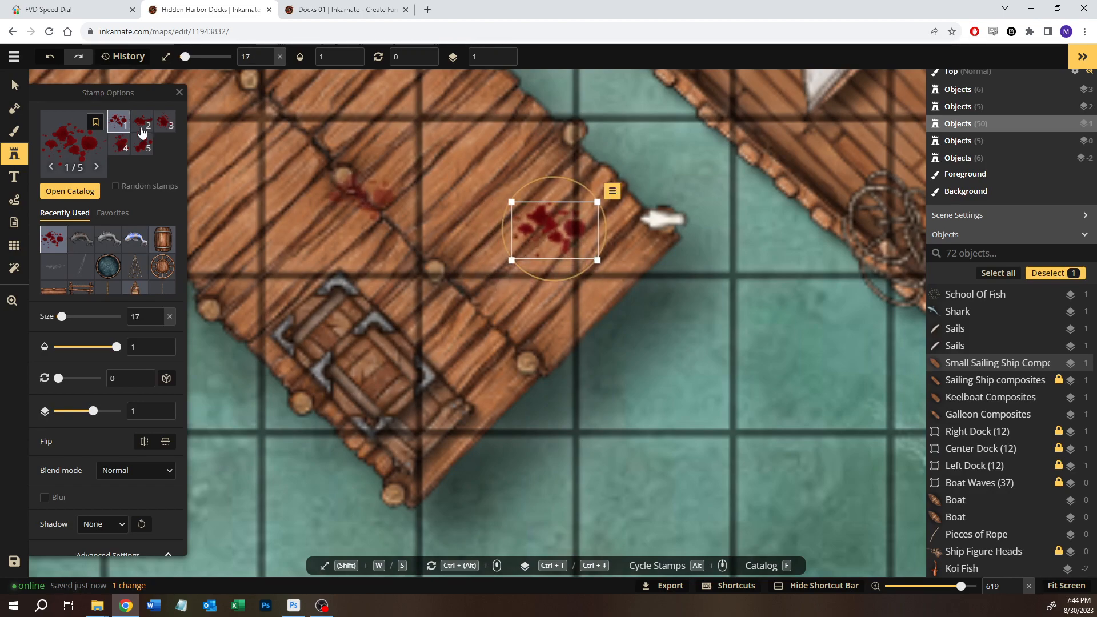
pyautogui.moveTo(583, 225); pyautogui.dragTo(597, 253)
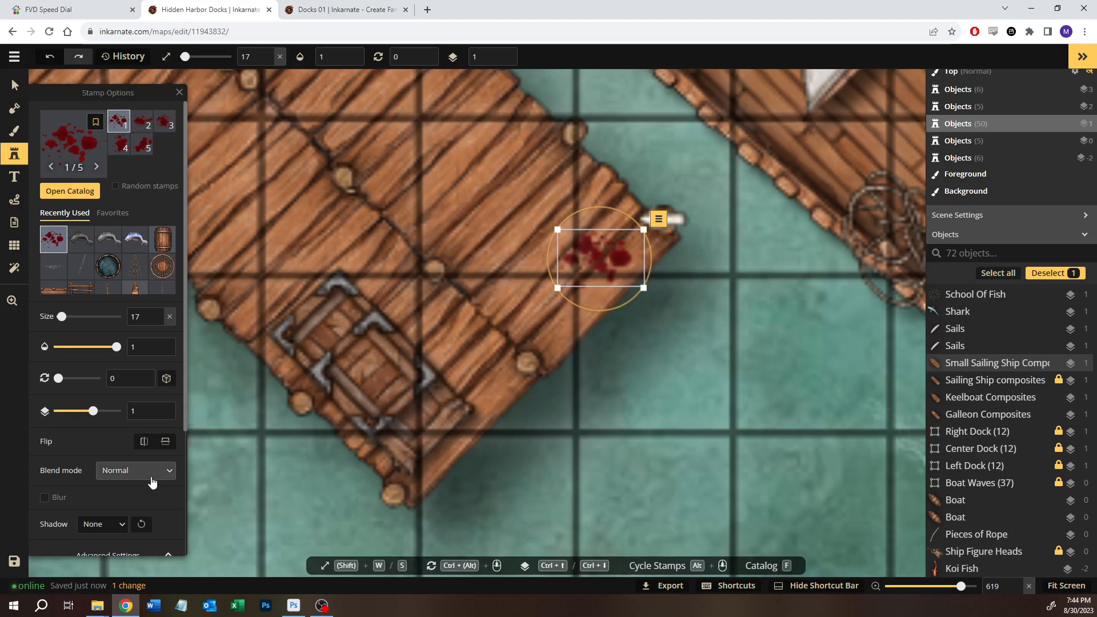
# - Recolor the blood splatter to white with brightness 200, contrast 0 and saturation 81
pyautogui.scroll(-3, 152, 483)
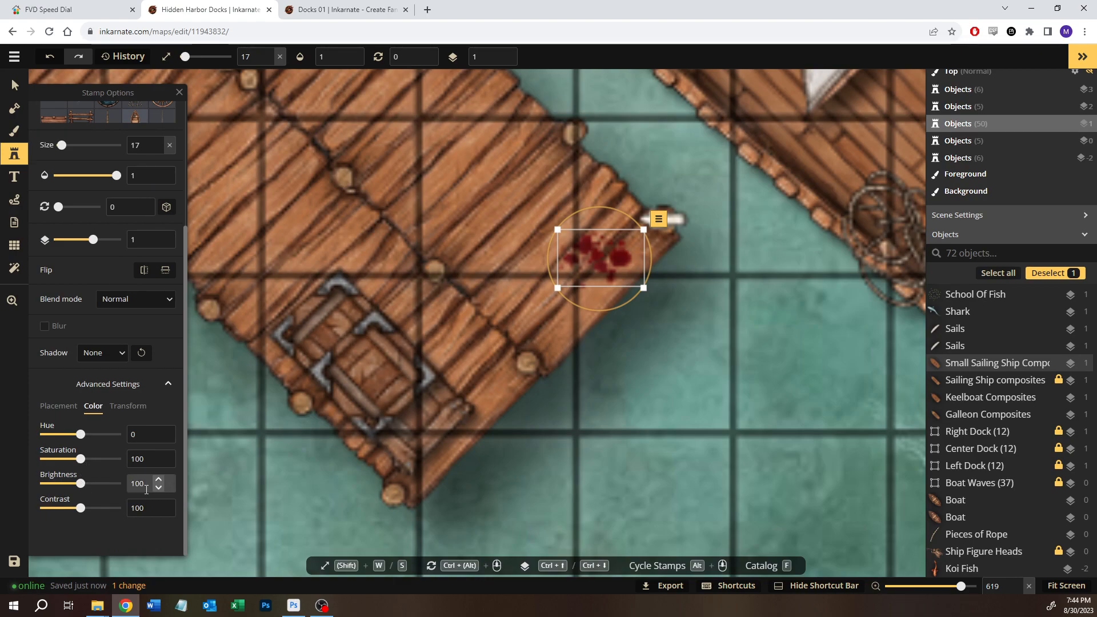
pyautogui.moveTo(145, 490); pyautogui.dragTo(157, 491)
pyautogui.moveTo(80, 509); pyautogui.dragTo(34, 510)
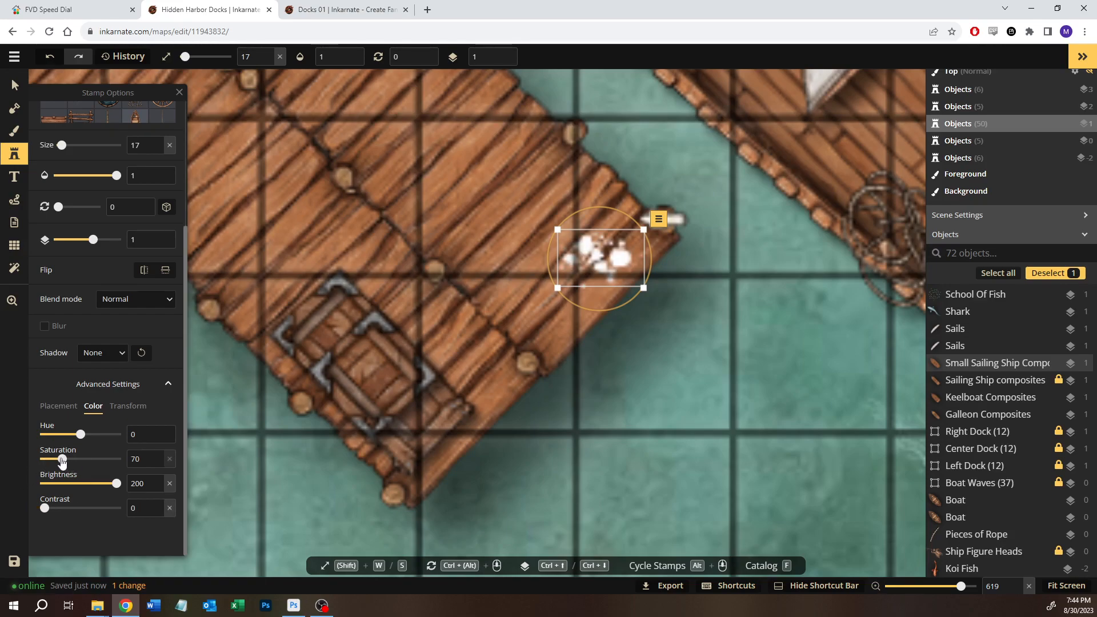
pyautogui.moveTo(62, 462); pyautogui.dragTo(73, 468)
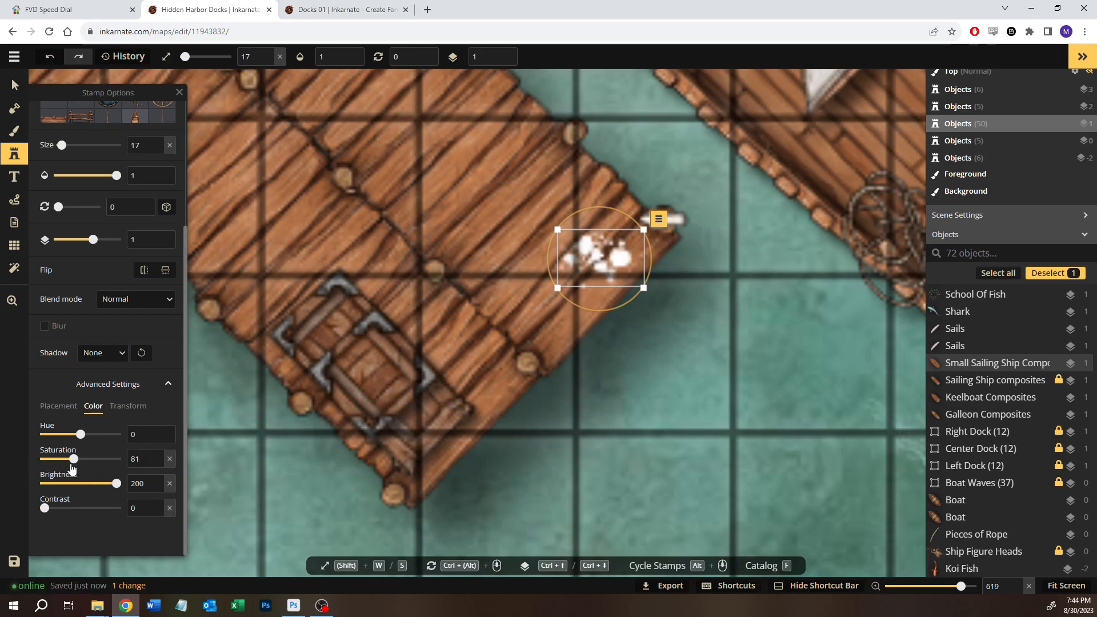
# - Reduce the blood splatter's opacity to 0.5 and turn on random stamps for the splatter set
pyautogui.moveTo(117, 178); pyautogui.dragTo(96, 182)
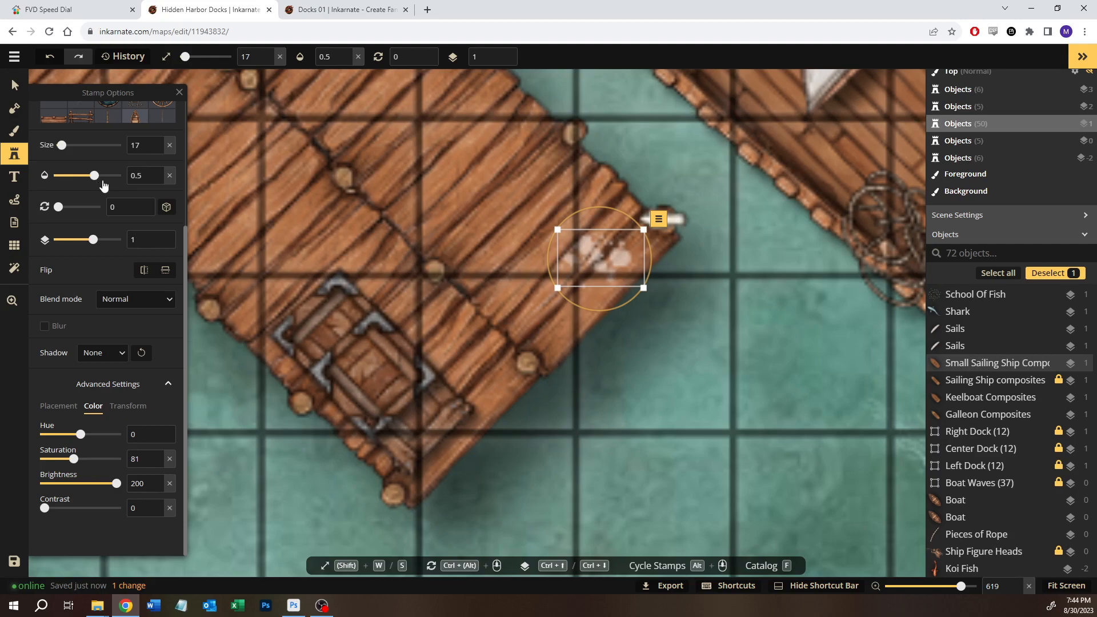
pyautogui.press('space')
pyautogui.moveTo(387, 225); pyautogui.dragTo(792, 489)
pyautogui.scroll(3, 103, 181)
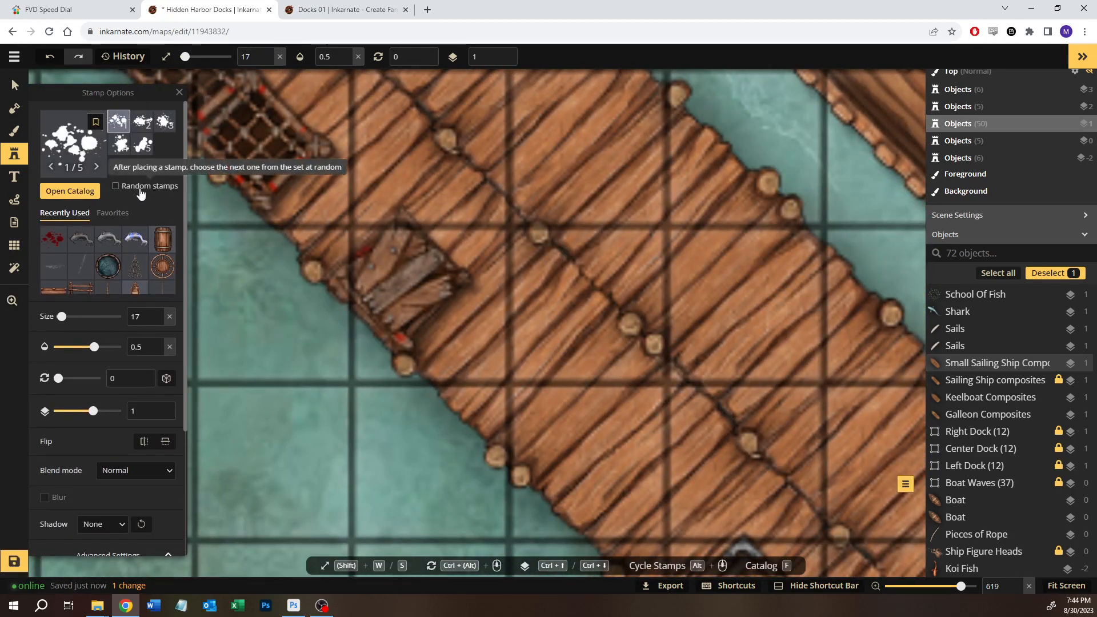
pyautogui.click(141, 126)
# - Place a size 17 splatter near the lower-left edge of the left dock and rotate it to 232
pyautogui.press('space')
pyautogui.moveTo(304, 201); pyautogui.dragTo(822, 431)
pyautogui.scroll(-6, 326, 256)
pyautogui.press('space')
pyautogui.moveTo(335, 200); pyautogui.dragTo(528, 400)
pyautogui.moveTo(391, 209); pyautogui.dragTo(646, 198)
pyautogui.moveTo(400, 354); pyautogui.dragTo(609, 163)
pyautogui.moveTo(305, 259); pyautogui.dragTo(538, 347)
pyautogui.click(311, 193)
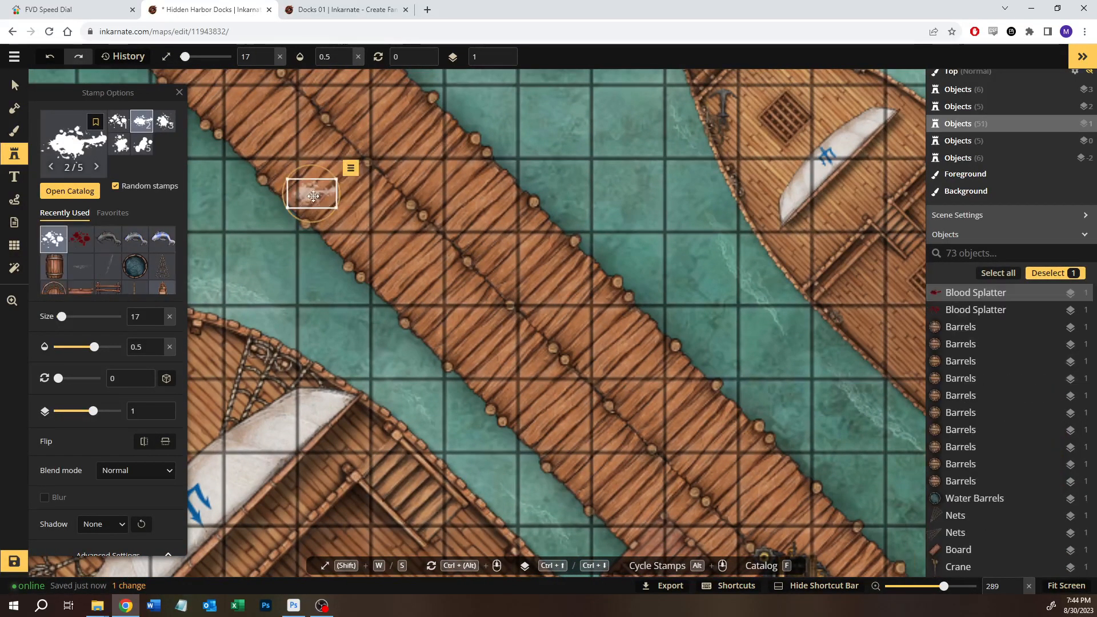
pyautogui.moveTo(309, 167); pyautogui.dragTo(254, 246)
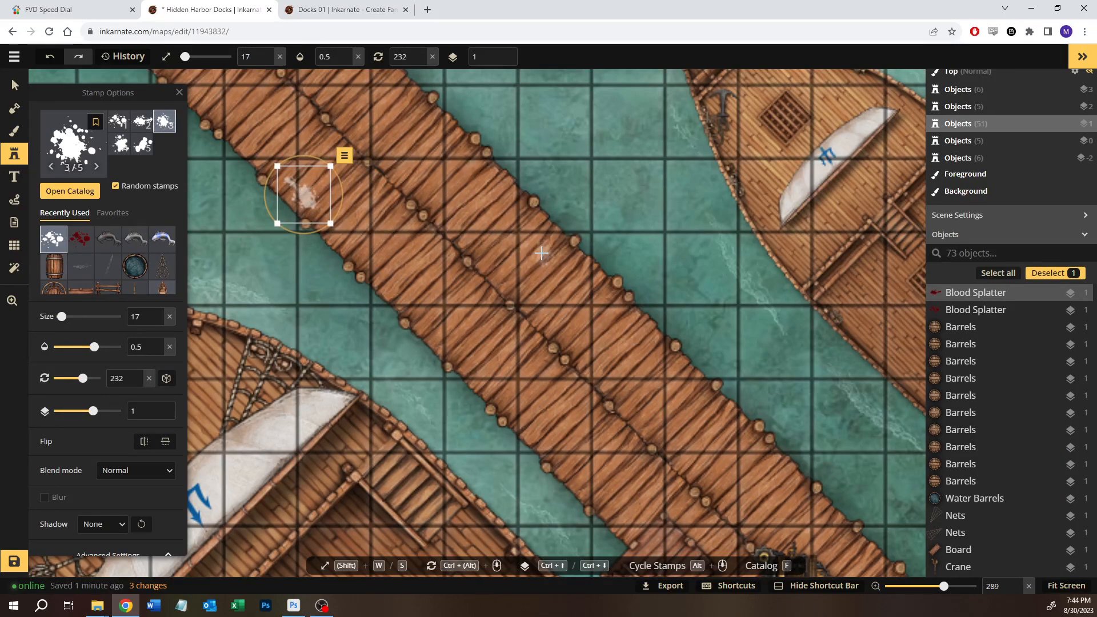
# - Place another white splatter on the right dock's planks with rotation 232 and opacity 0.5
pyautogui.scroll(-5, 541, 253)
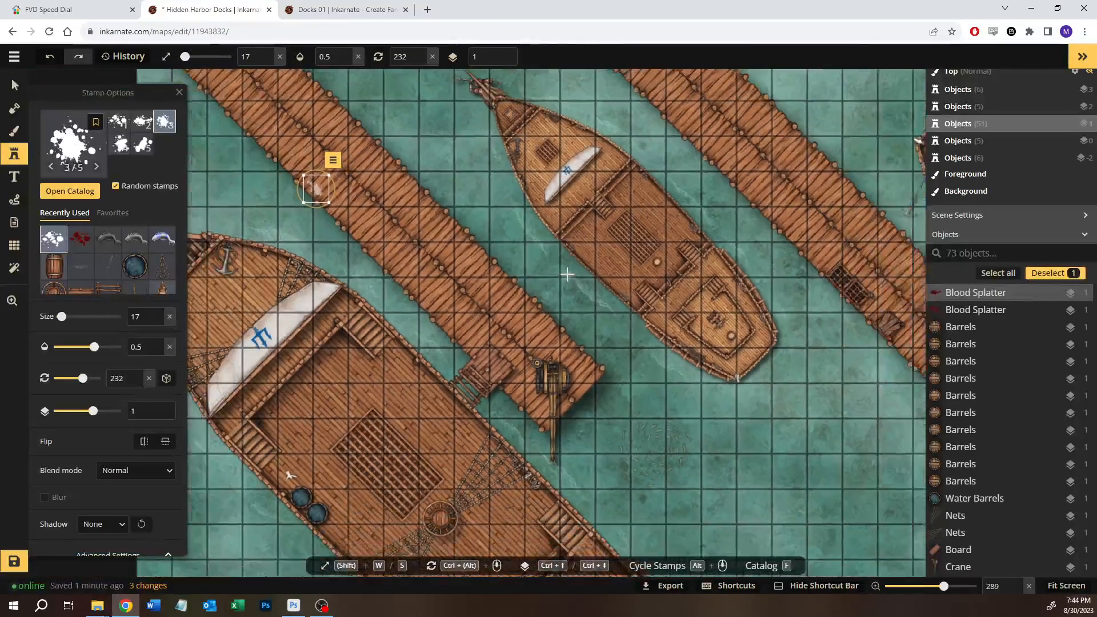
pyautogui.scroll(-5, 567, 275)
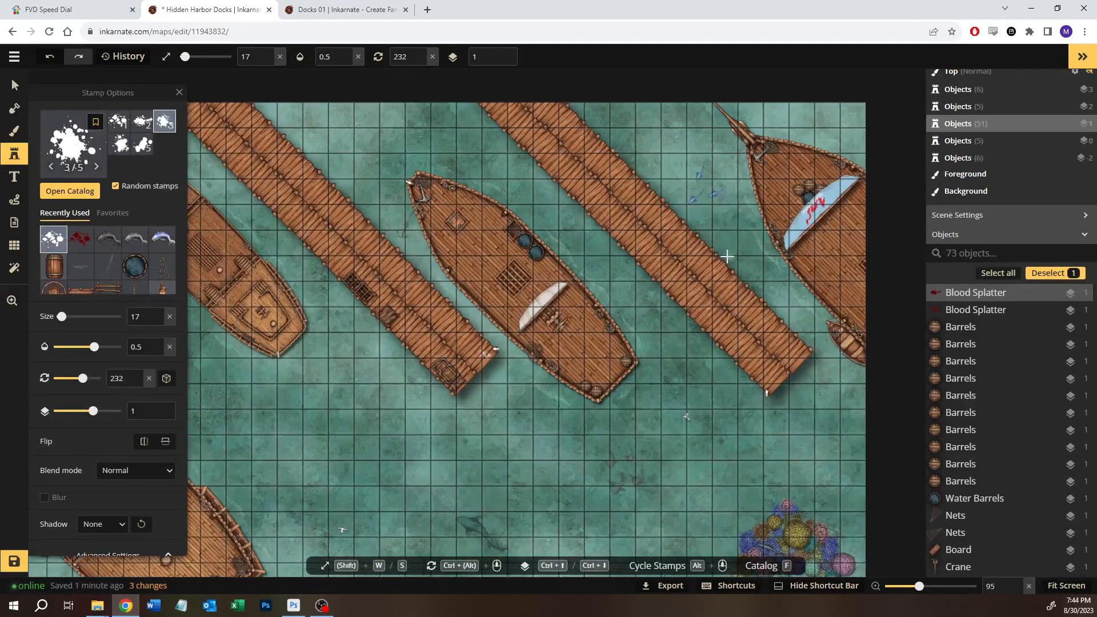
pyautogui.scroll(5, 729, 256)
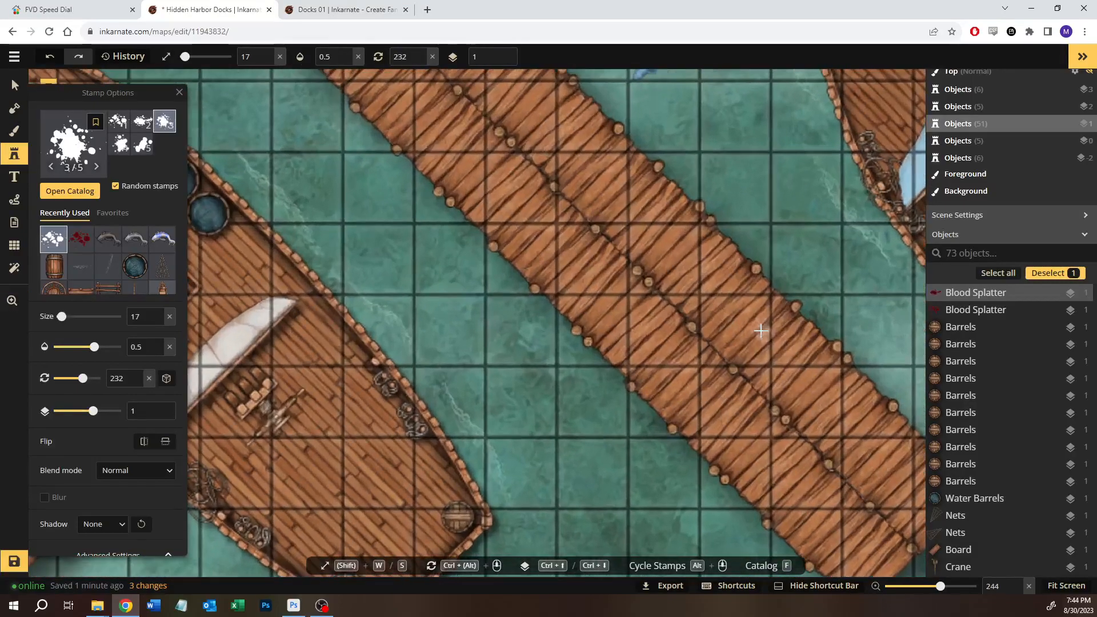
pyautogui.click(798, 344)
# - Switch to object selection, review the whole harbor layout and save the map
pyautogui.press('v')
pyautogui.click(396, 232)
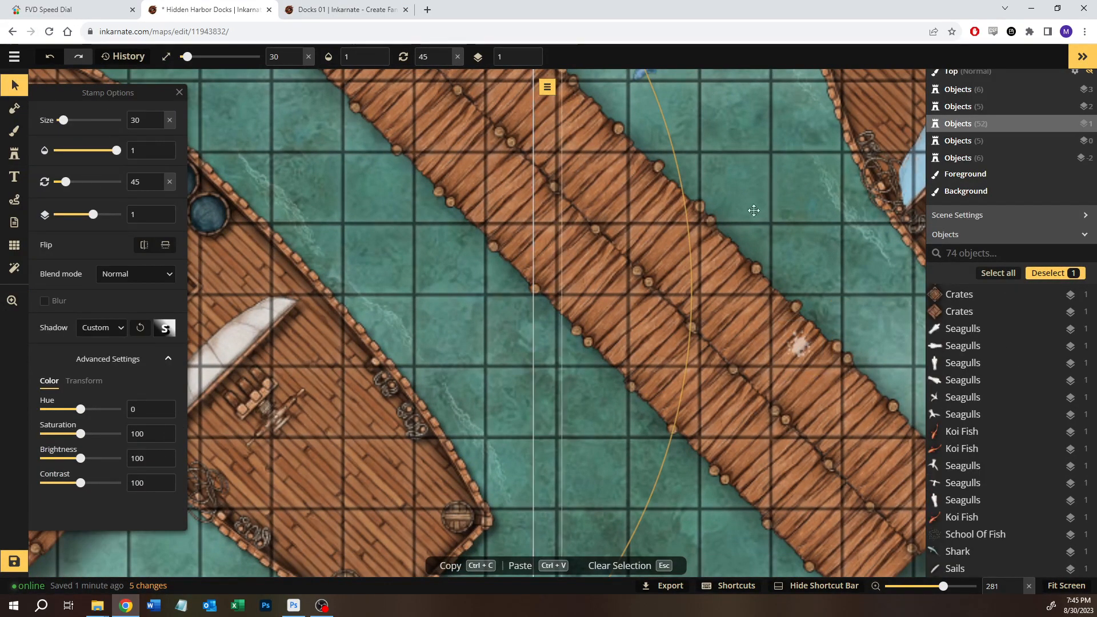
pyautogui.click(640, 354)
pyautogui.scroll(-3, 638, 357)
pyautogui.scroll(-3, 620, 344)
pyautogui.moveTo(482, 417); pyautogui.dragTo(534, 272)
pyautogui.moveTo(511, 350); pyautogui.dragTo(545, 276)
pyautogui.moveTo(555, 326); pyautogui.dragTo(536, 311)
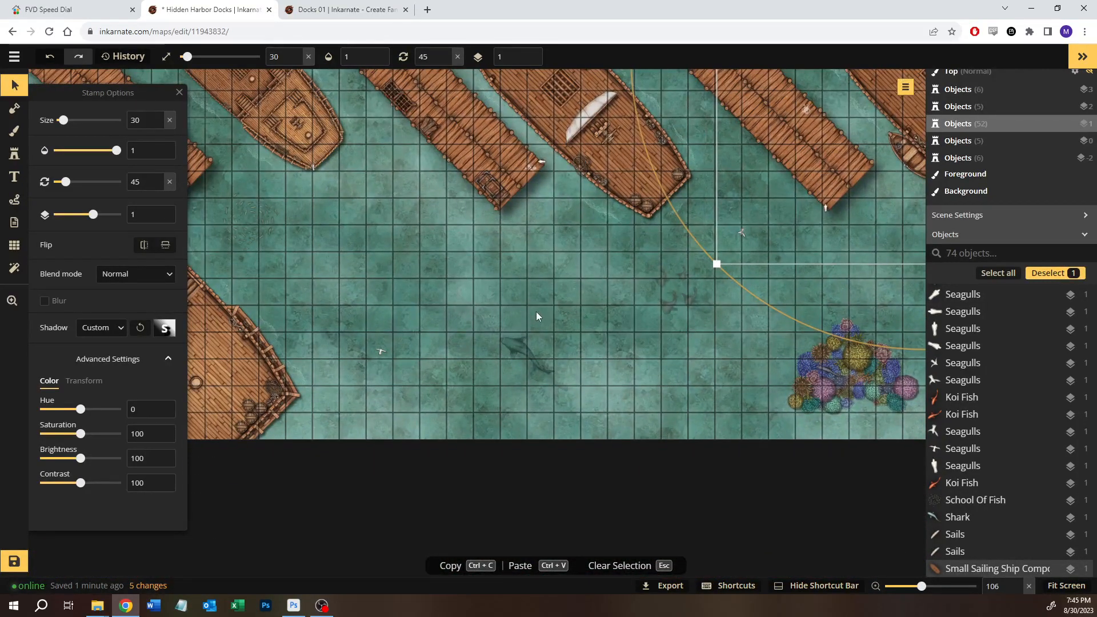
pyautogui.scroll(-2, 536, 311)
pyautogui.scroll(-4, 500, 310)
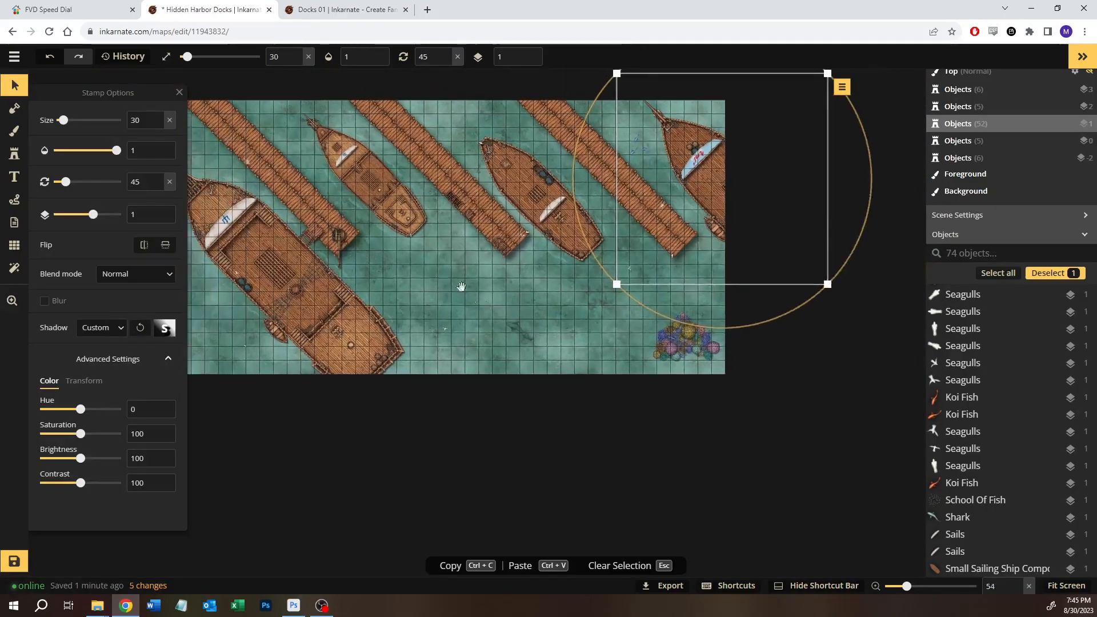
pyautogui.moveTo(453, 285); pyautogui.dragTo(548, 323)
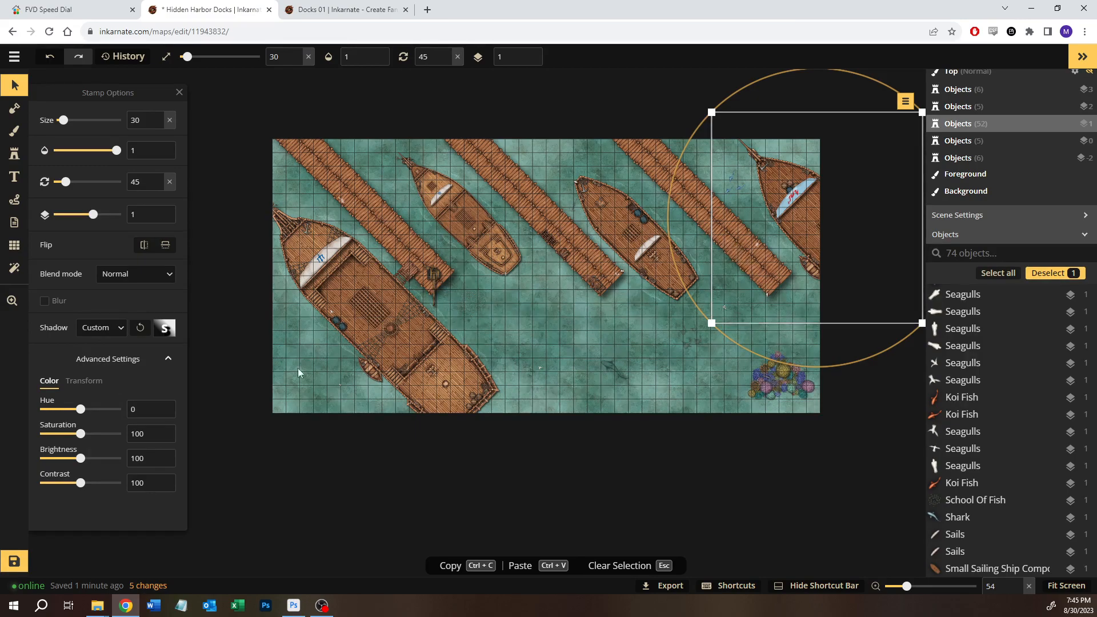
pyautogui.hotkey('ctrl', 's')
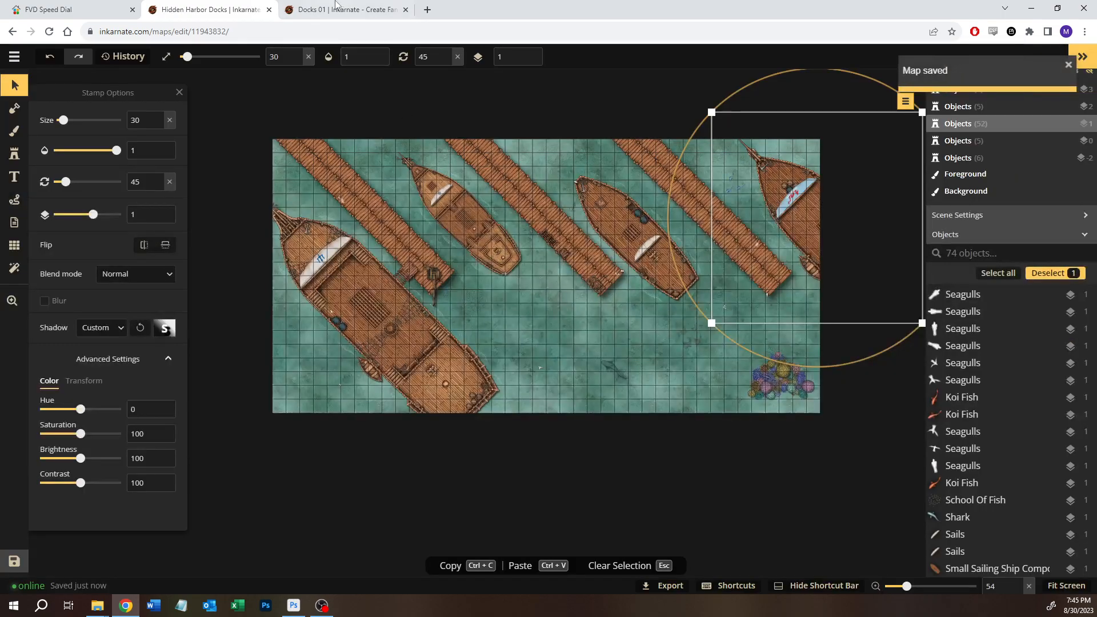
# - Examine the ropes, barrels and quay edges around the ship in the Docks 01 reference map, returning to the Hidden Harbor Docks map
pyautogui.click(347, 10)
pyautogui.moveTo(818, 292); pyautogui.dragTo(630, 435)
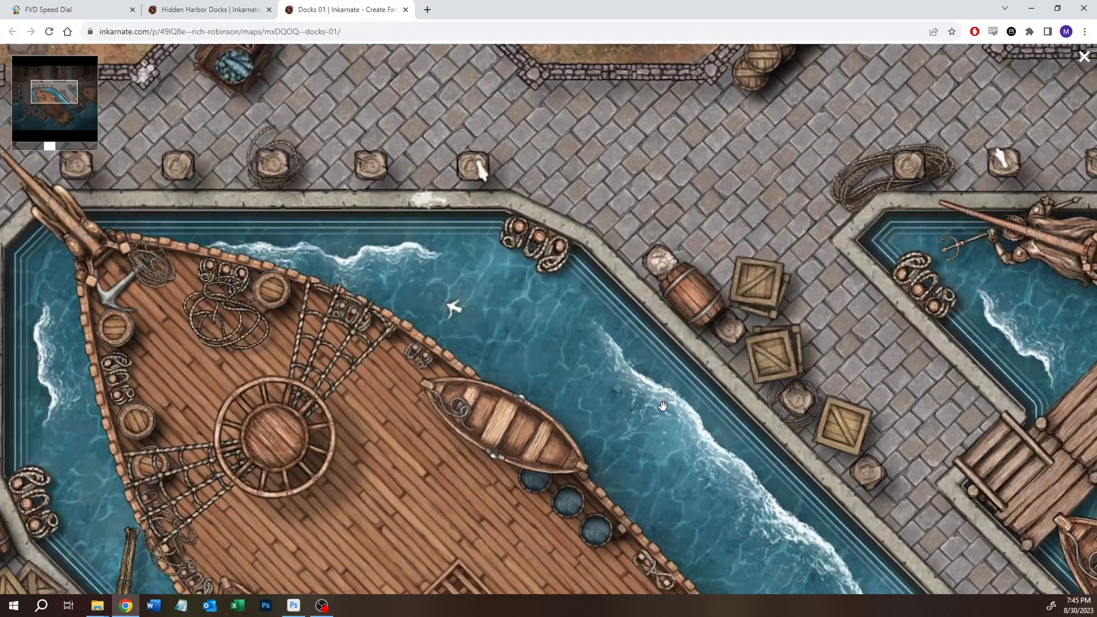
pyautogui.moveTo(694, 323); pyautogui.dragTo(557, 114)
pyautogui.moveTo(626, 389); pyautogui.dragTo(506, 186)
pyautogui.moveTo(502, 228); pyautogui.dragTo(738, 482)
pyautogui.moveTo(525, 118); pyautogui.dragTo(632, 266)
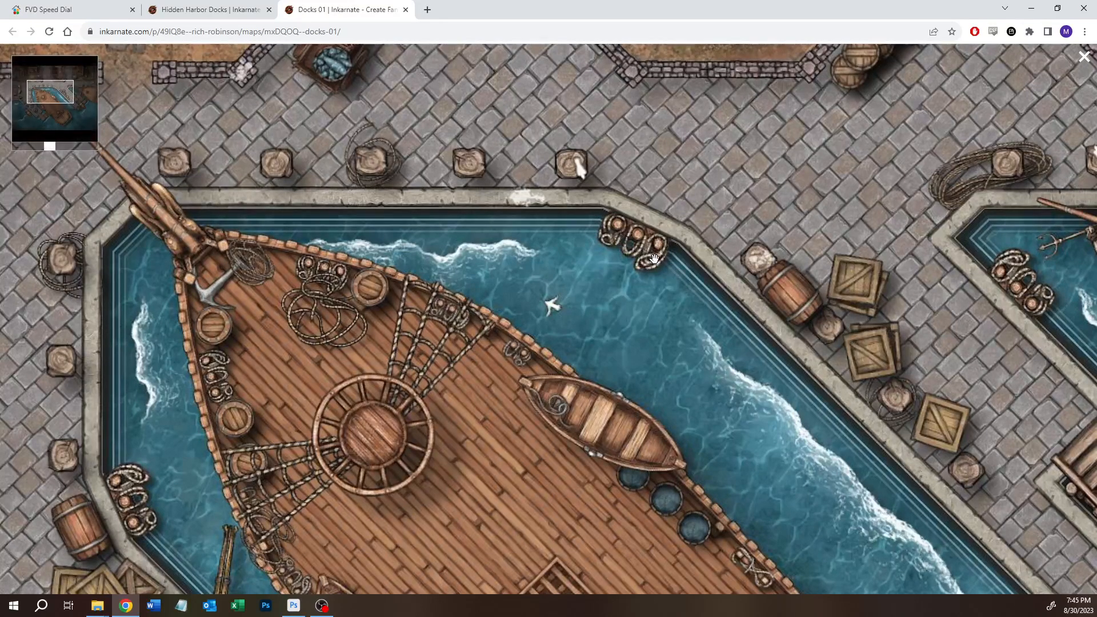
pyautogui.click(216, 11)
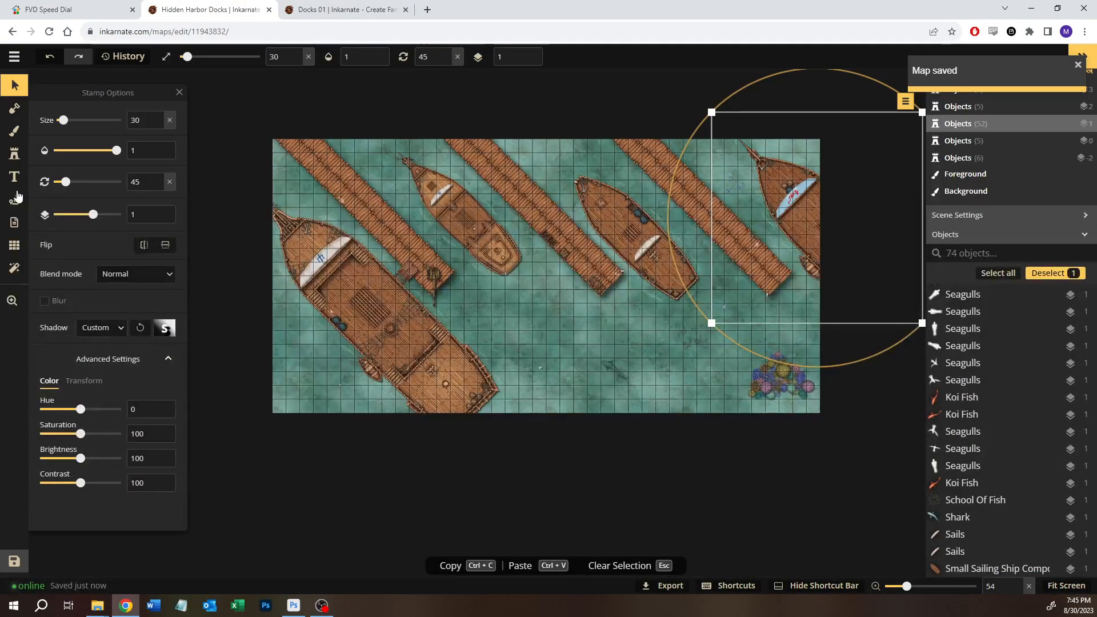
# - Browse the Ship and Pirate folders of the Fantasy Battlemaps 2.0 stamp catalog for dock details
pyautogui.click(14, 153)
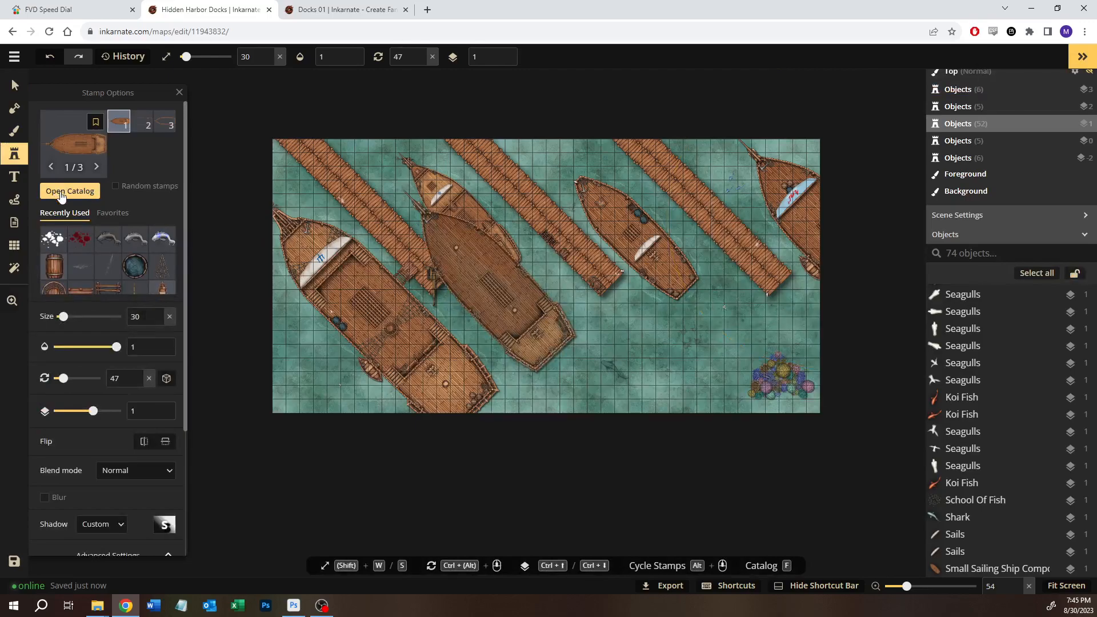
pyautogui.click(64, 190)
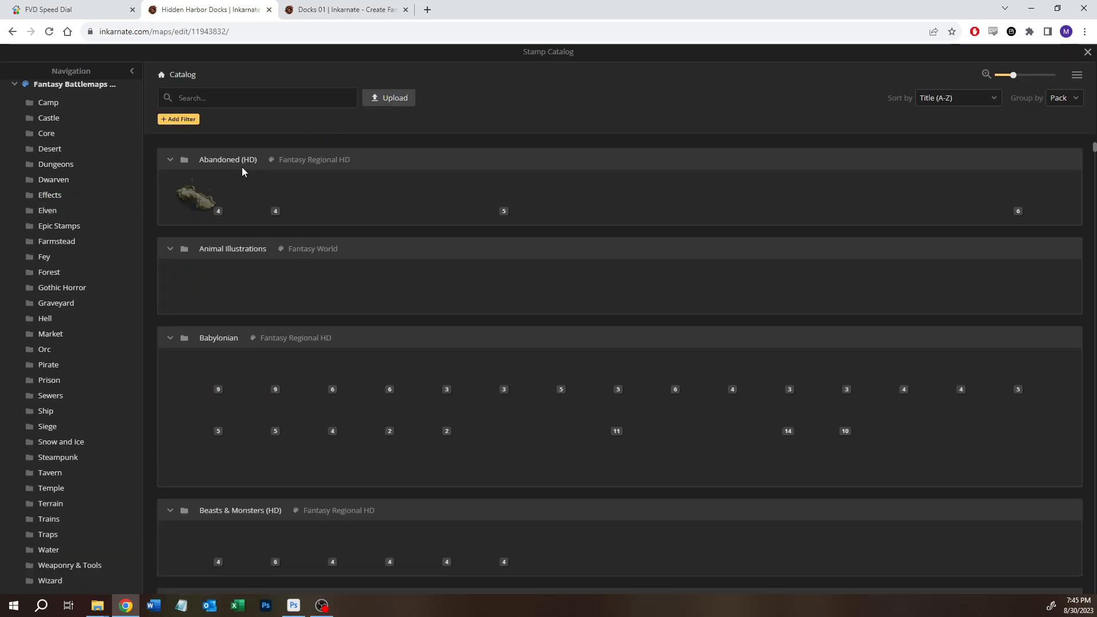
pyautogui.scroll(2, 88, 215)
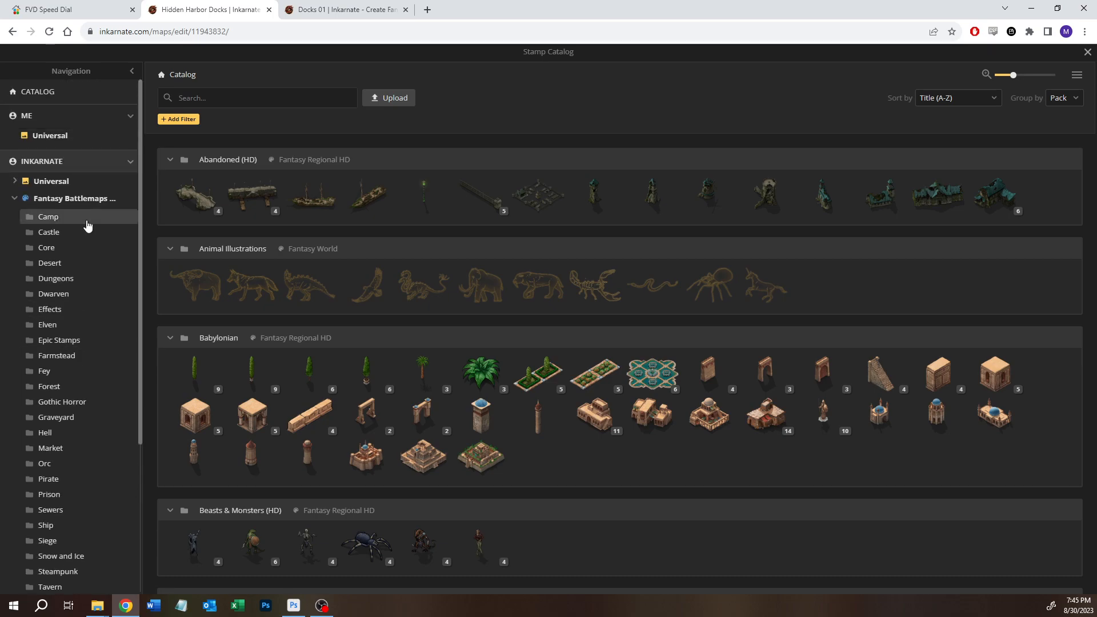
pyautogui.scroll(-1, 46, 496)
pyautogui.click(45, 468)
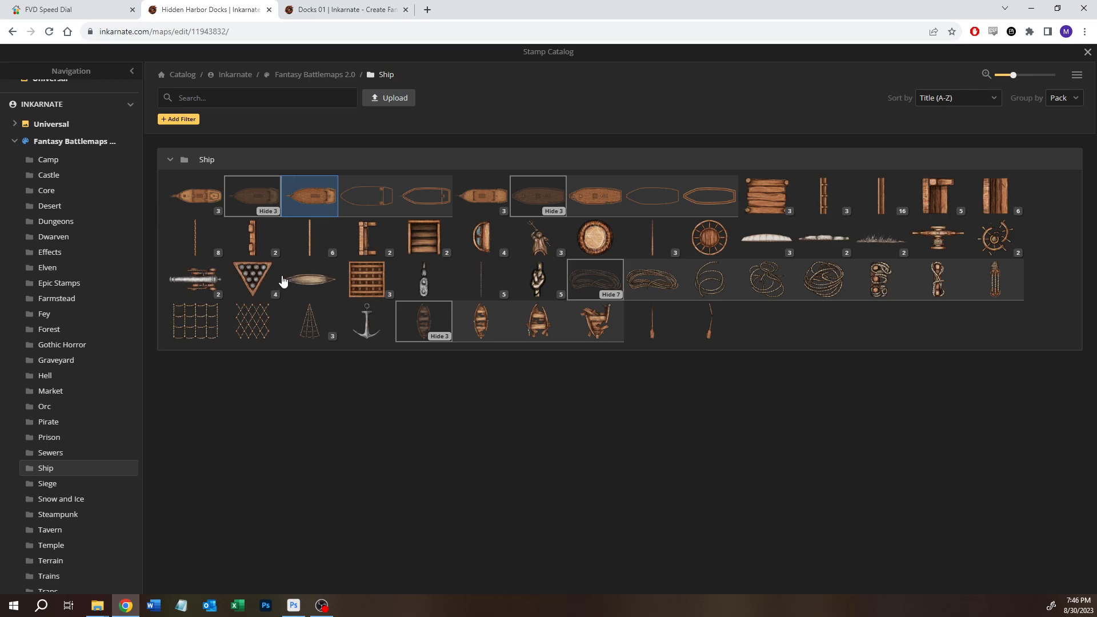
pyautogui.click(62, 430)
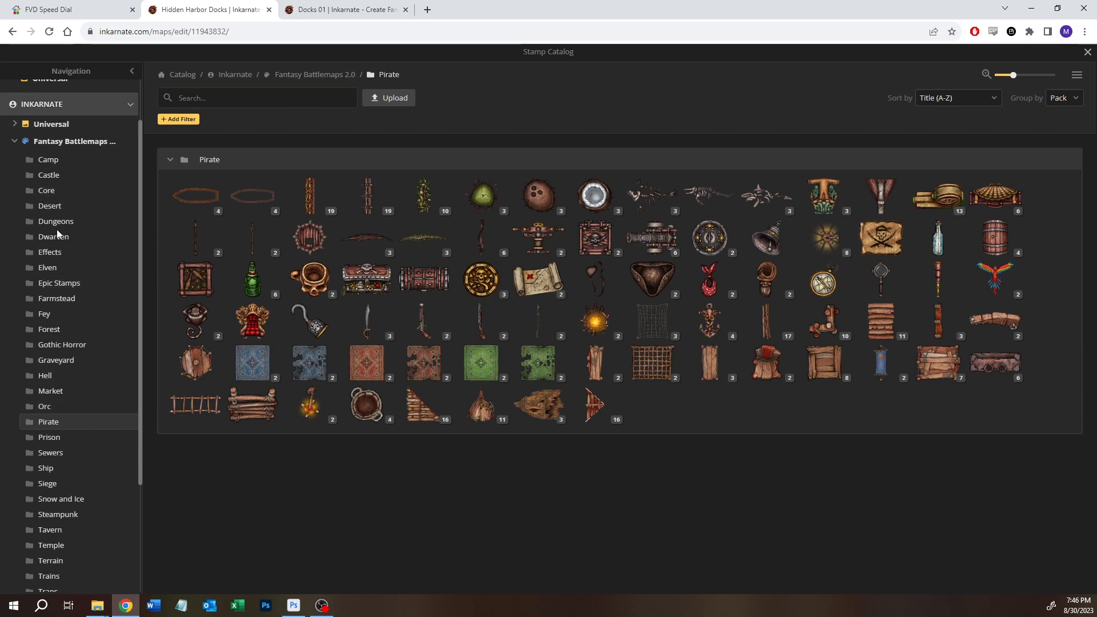
pyautogui.click(60, 469)
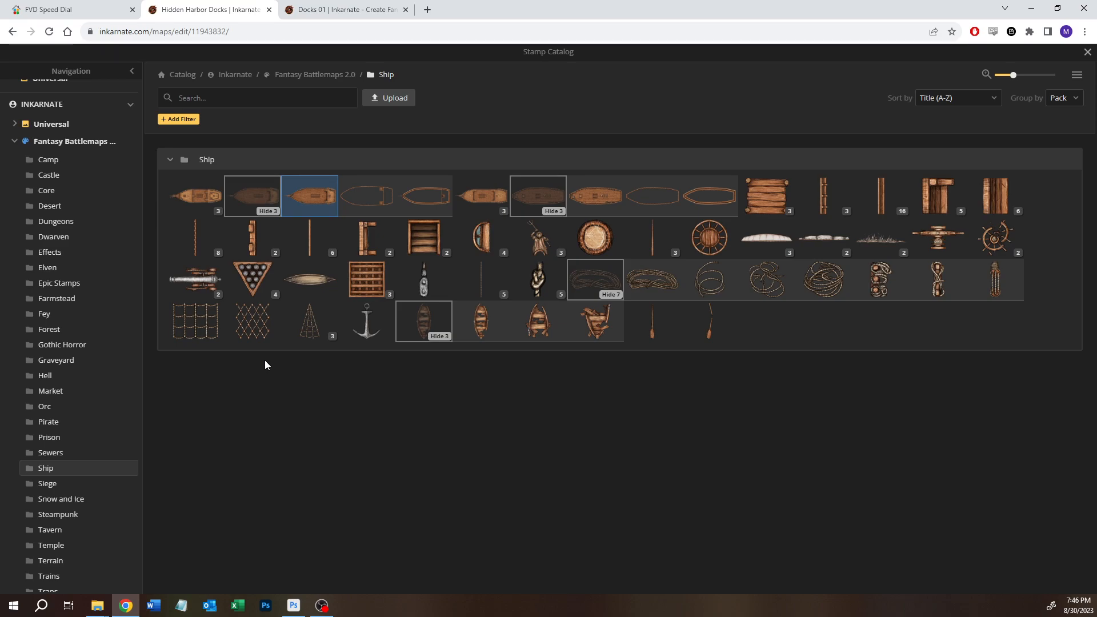
# - Search Fantasy Battlemaps 2.0 for ship and choose the fifth Ship Ropes stamp, the coiled rope bumper
pyautogui.click(263, 93)
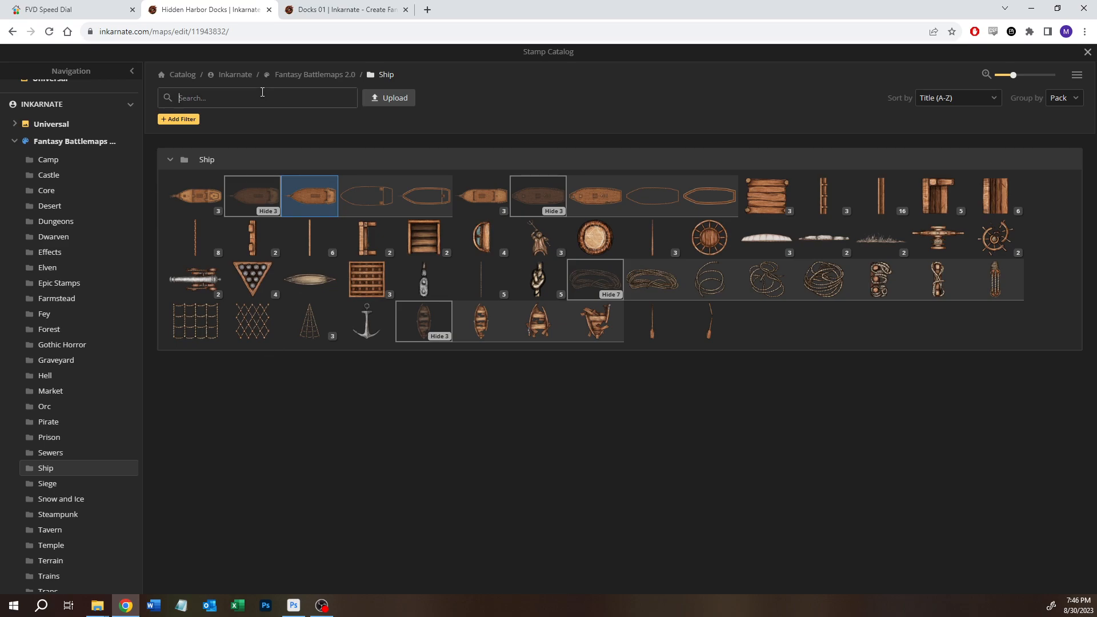
pyautogui.write('ship')
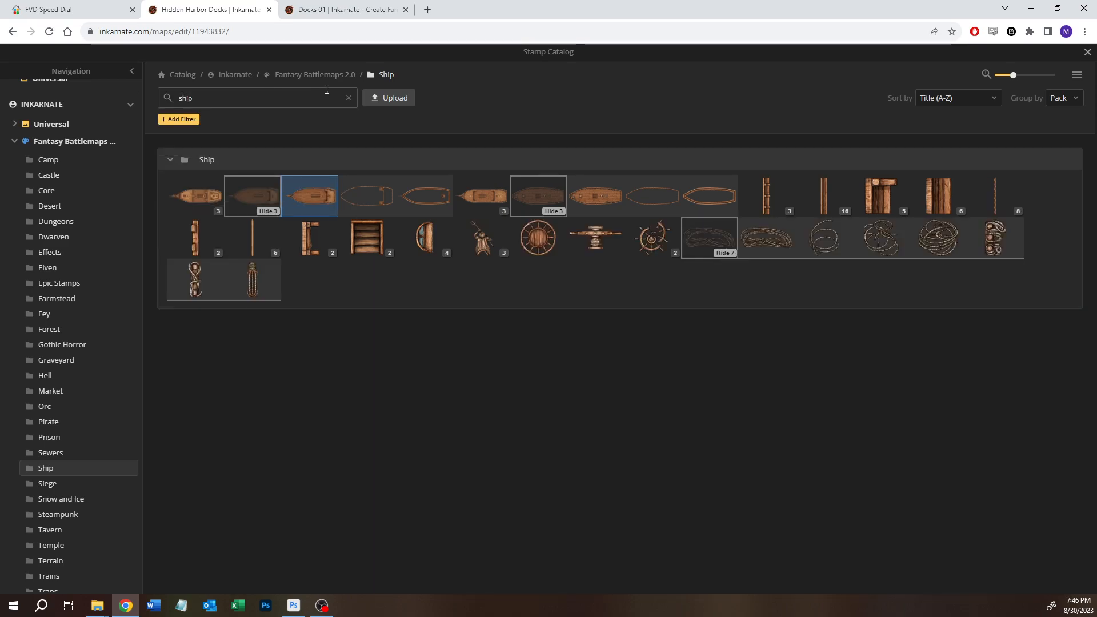
pyautogui.click(327, 77)
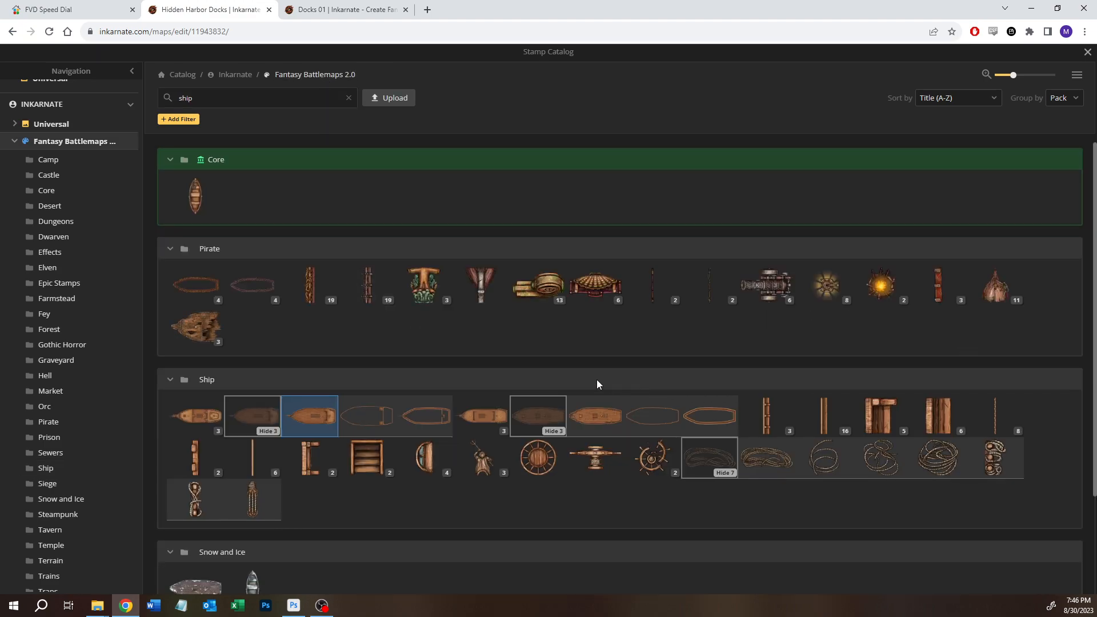
pyautogui.moveTo(263, 499)
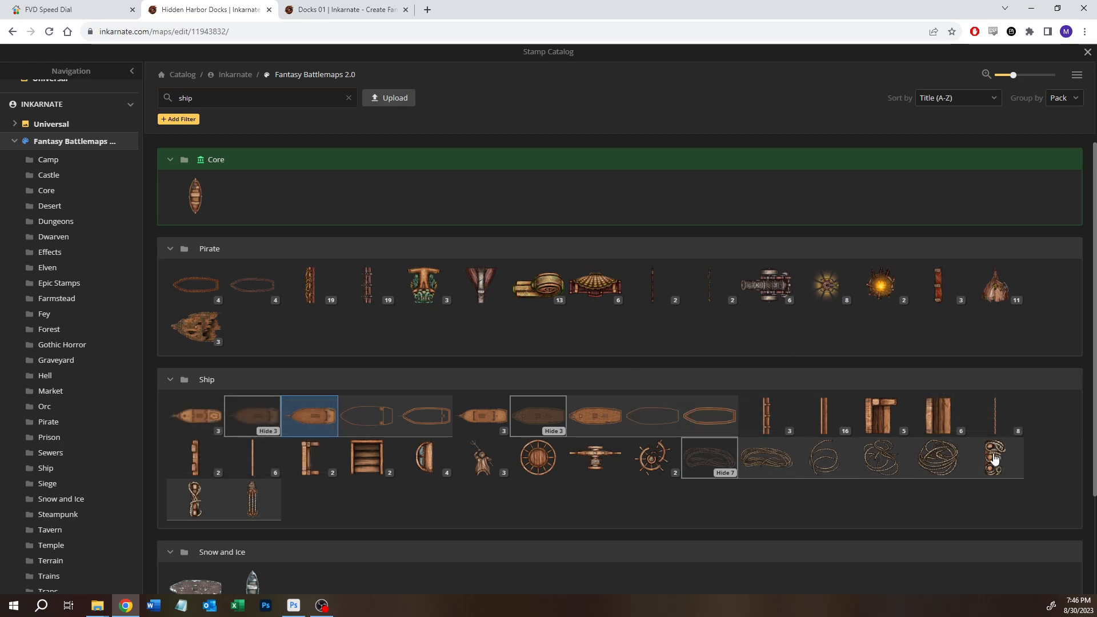
# - Place a size 30 Ship Ropes stamp at the left dock's edge below the crane and rotate it to 133
pyautogui.scroll(5, 404, 227)
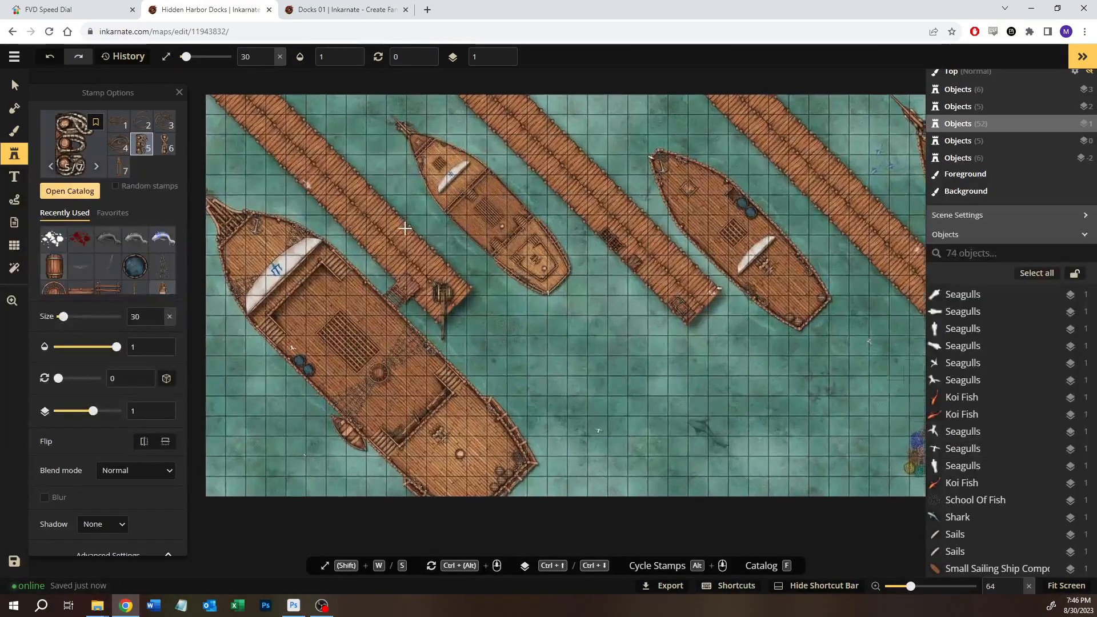
pyautogui.scroll(6, 406, 229)
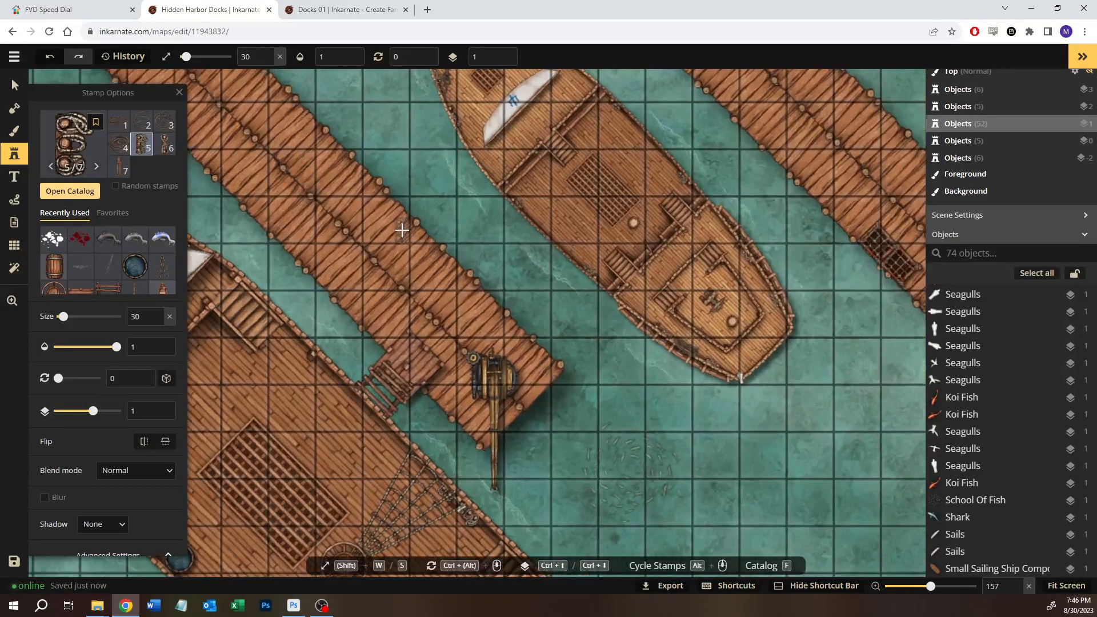
pyautogui.scroll(2, 441, 308)
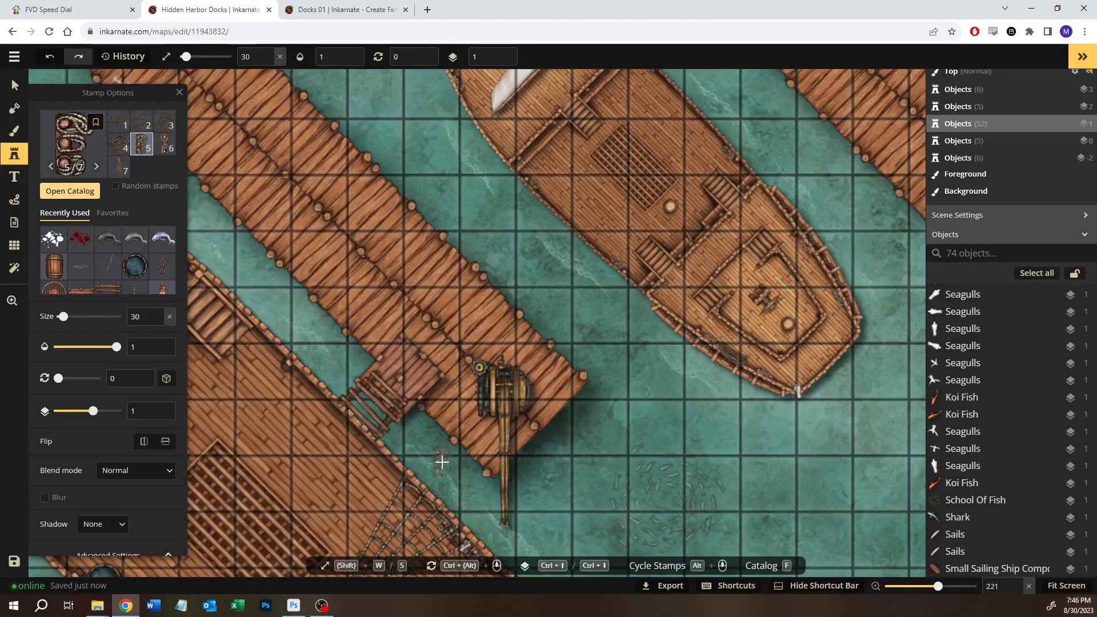
pyautogui.click(462, 465)
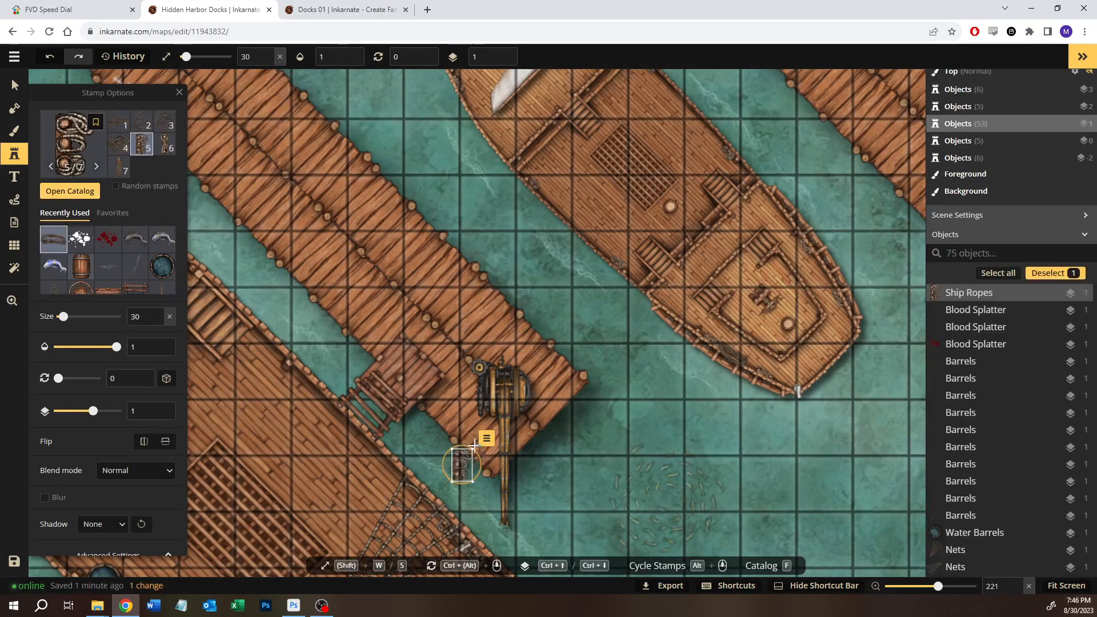
pyautogui.moveTo(462, 445); pyautogui.dragTo(493, 496)
pyautogui.scroll(5, 495, 434)
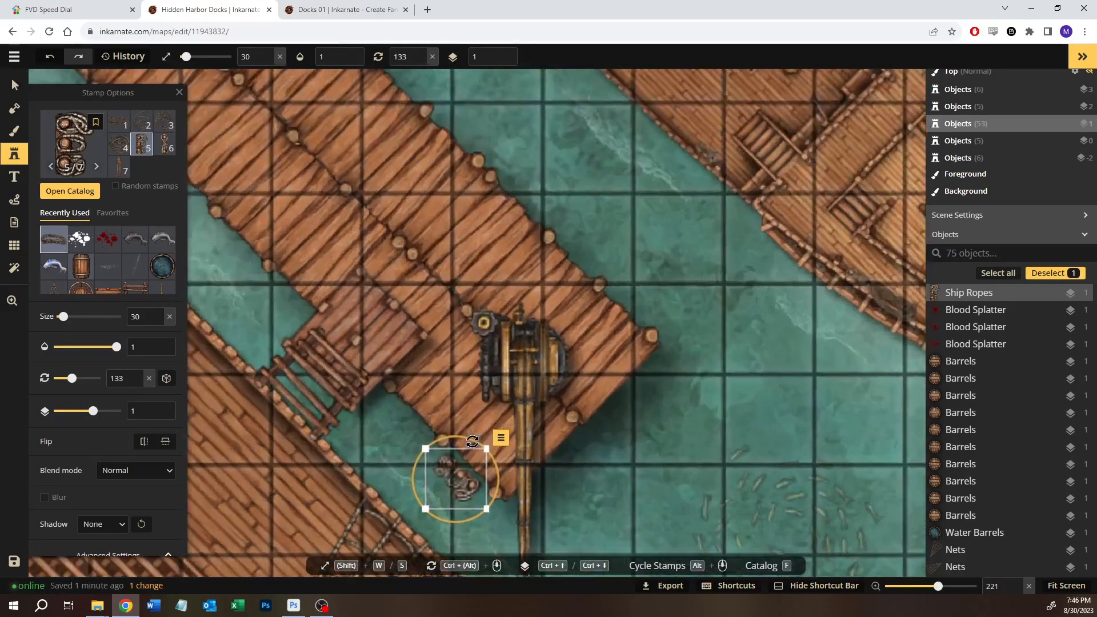
# - Enlarge the ship ropes to size 40, lower them to layer 0 and align them along the dock edge at rotation 138
pyautogui.moveTo(521, 431); pyautogui.dragTo(524, 296)
pyautogui.moveTo(504, 389); pyautogui.dragTo(513, 406)
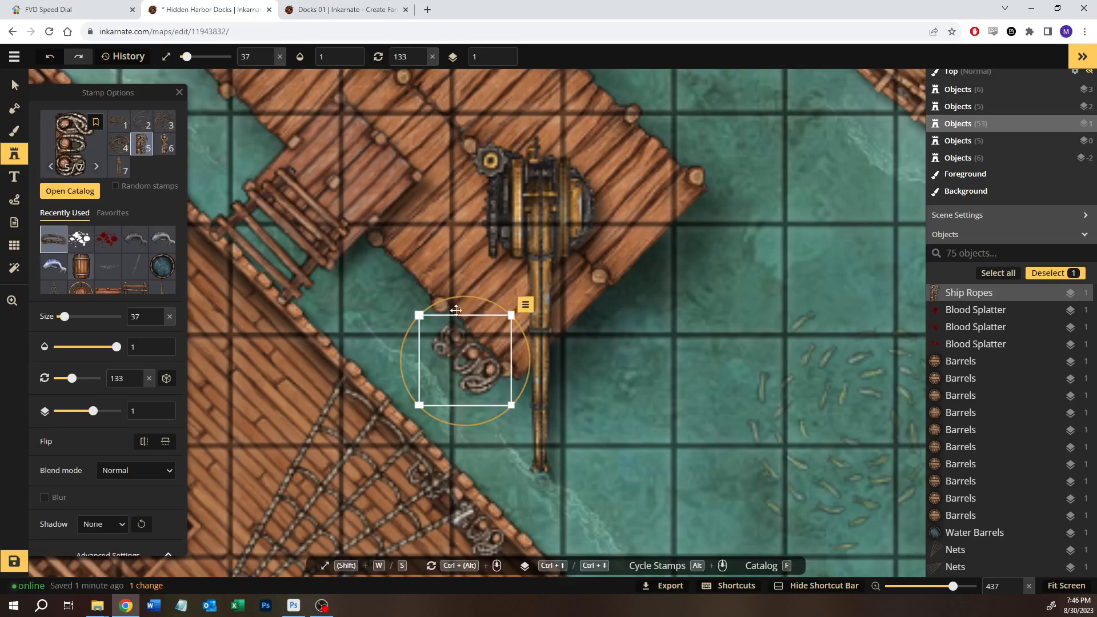
pyautogui.moveTo(410, 315); pyautogui.dragTo(407, 306)
pyautogui.moveTo(457, 349); pyautogui.dragTo(453, 343)
pyautogui.hotkey('ctrl', 'Down')
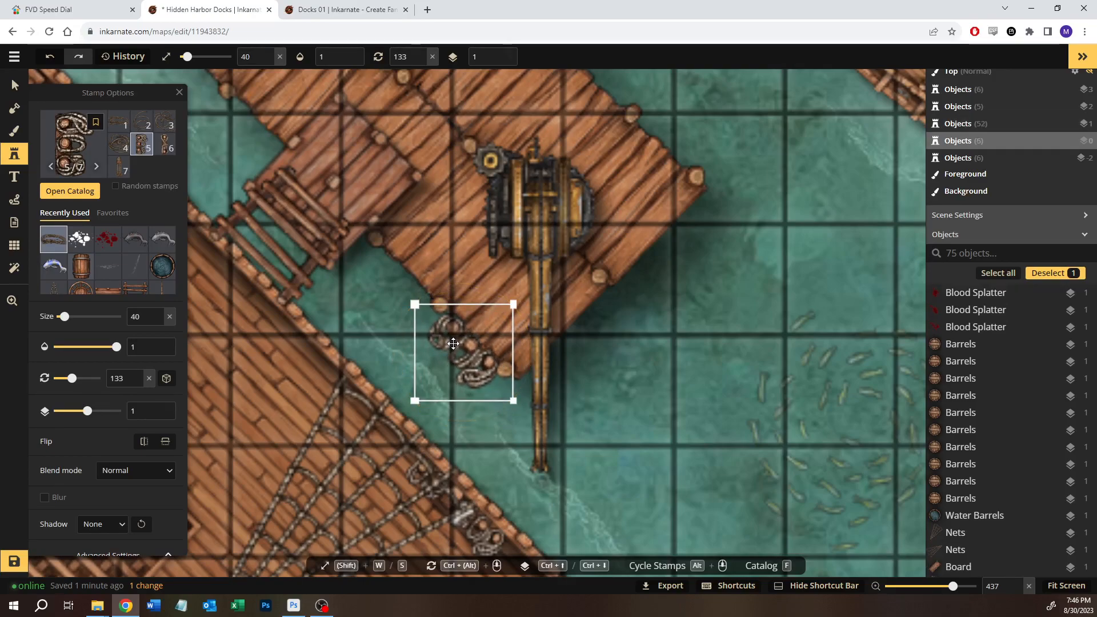
pyautogui.moveTo(434, 292); pyautogui.dragTo(440, 290)
pyautogui.moveTo(461, 343); pyautogui.dragTo(459, 339)
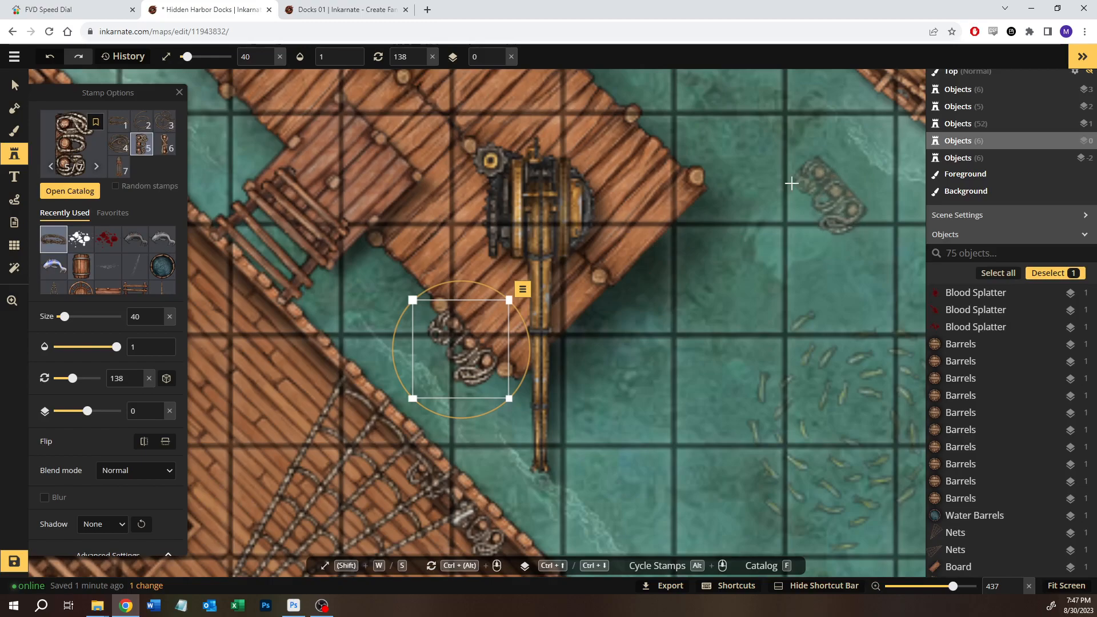
# - Place another size 40 Ship Ropes stamp against the crane dock's opposite edge, rotated to 313
pyautogui.click(719, 127)
pyautogui.scroll(3, 652, 226)
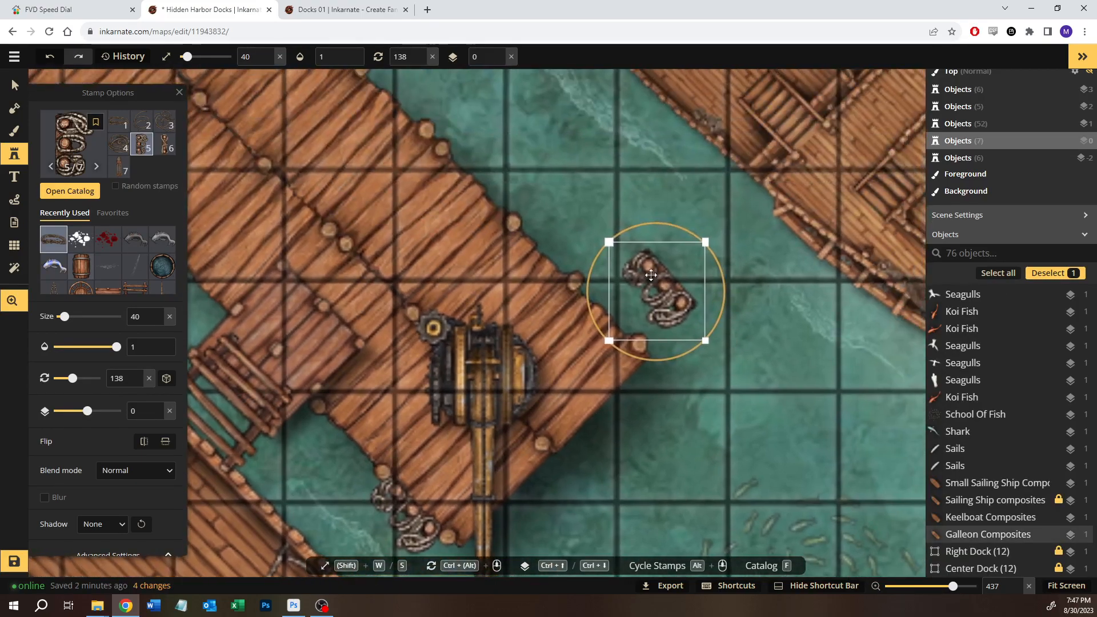
pyautogui.moveTo(652, 226); pyautogui.dragTo(659, 359)
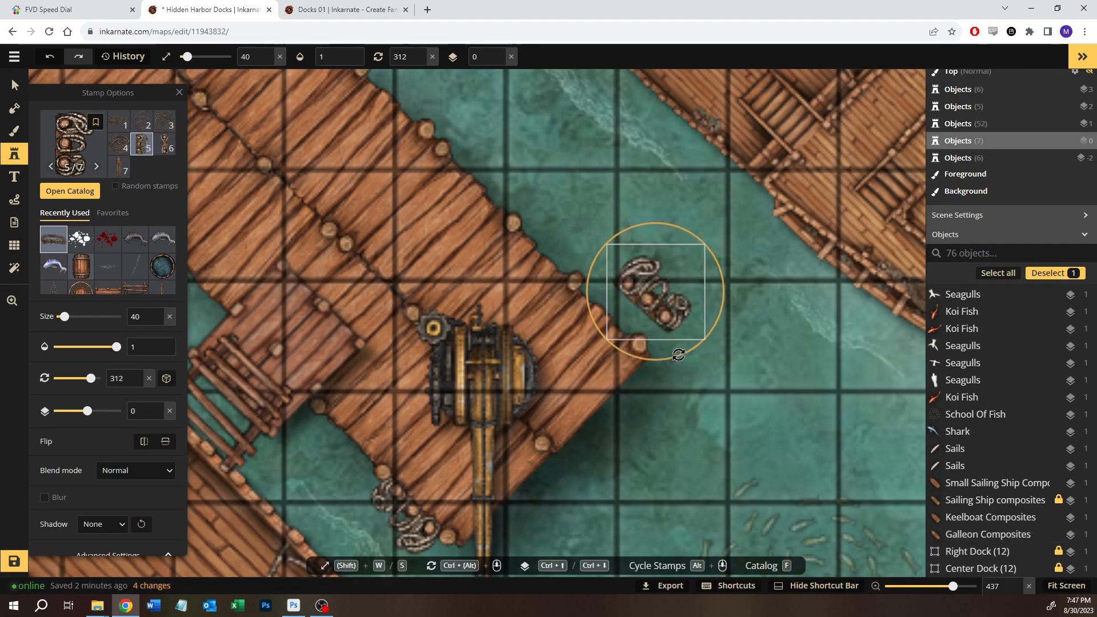
pyautogui.moveTo(657, 274); pyautogui.dragTo(615, 289)
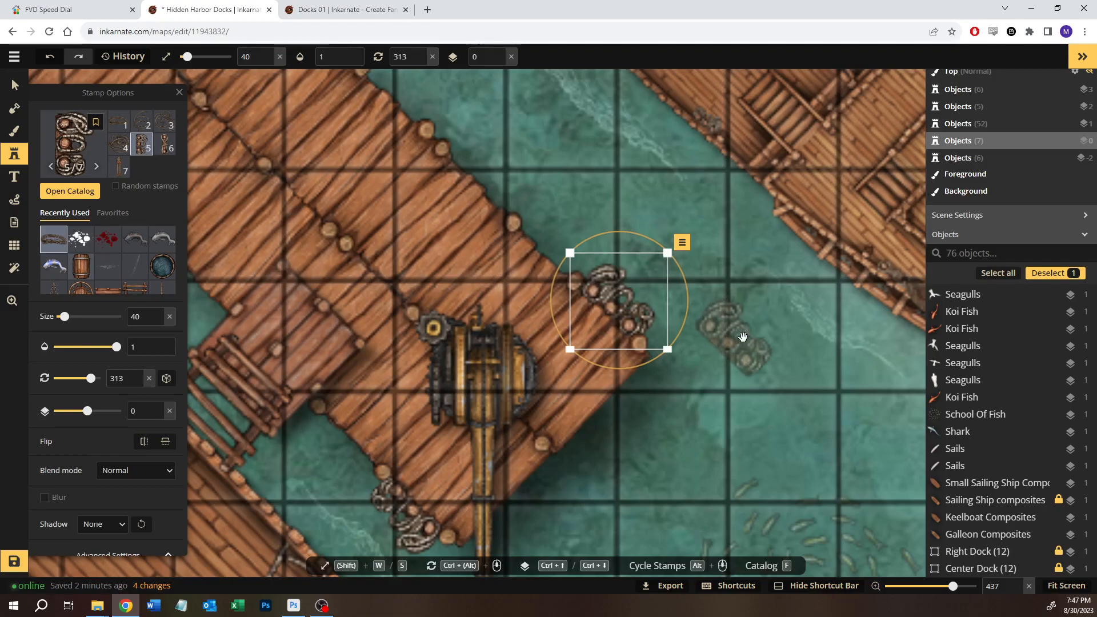
# - Place two size 53 Ship Ropes stamps side by side along the neighbouring dock's end, rotated to about 45
pyautogui.scroll(-5, 600, 315)
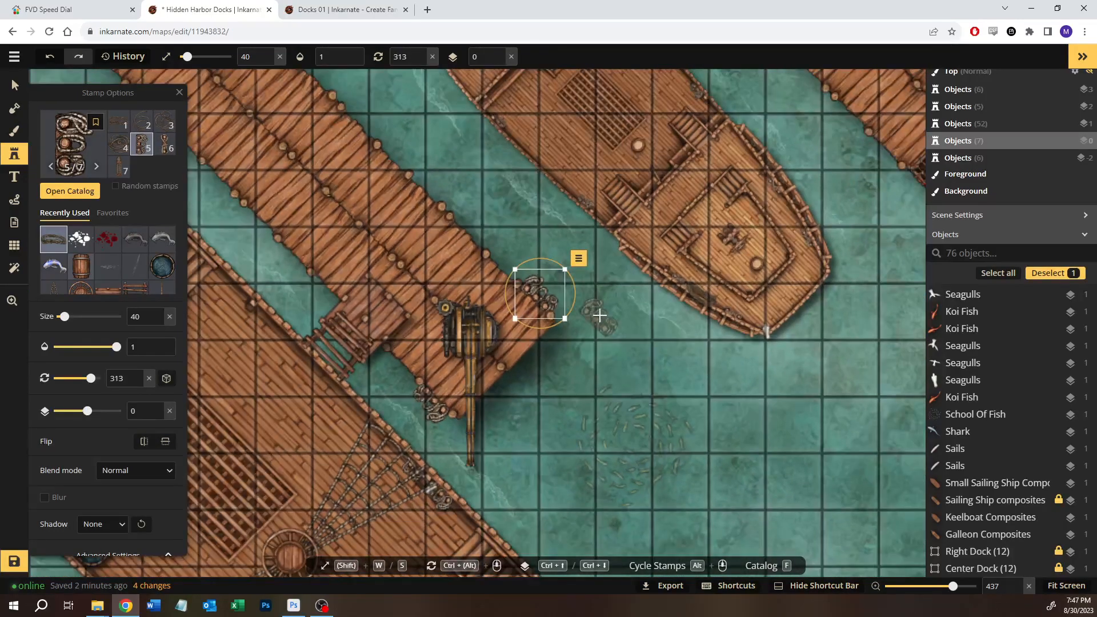
pyautogui.scroll(-1, 600, 315)
pyautogui.press('space')
pyautogui.moveTo(766, 203); pyautogui.dragTo(407, 240)
pyautogui.moveTo(707, 398); pyautogui.dragTo(529, 378)
pyautogui.click(542, 375)
pyautogui.scroll(3, 523, 340)
pyautogui.scroll(3, 525, 359)
pyautogui.moveTo(562, 345); pyautogui.dragTo(582, 324)
pyautogui.moveTo(543, 365); pyautogui.dragTo(544, 369)
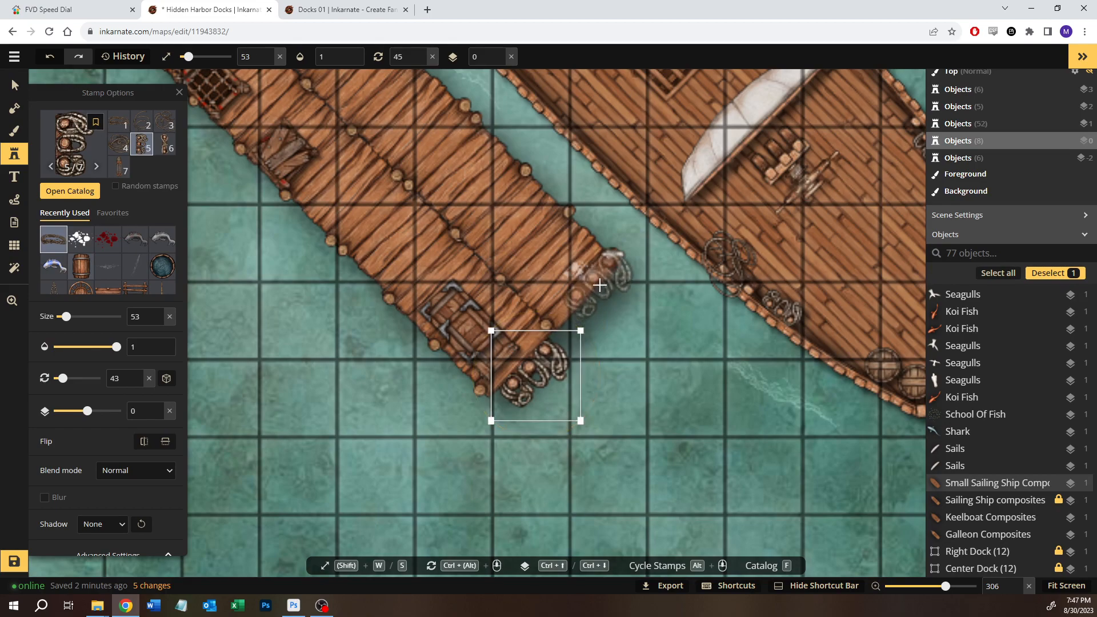
pyautogui.click(595, 311)
pyautogui.moveTo(605, 310); pyautogui.dragTo(606, 311)
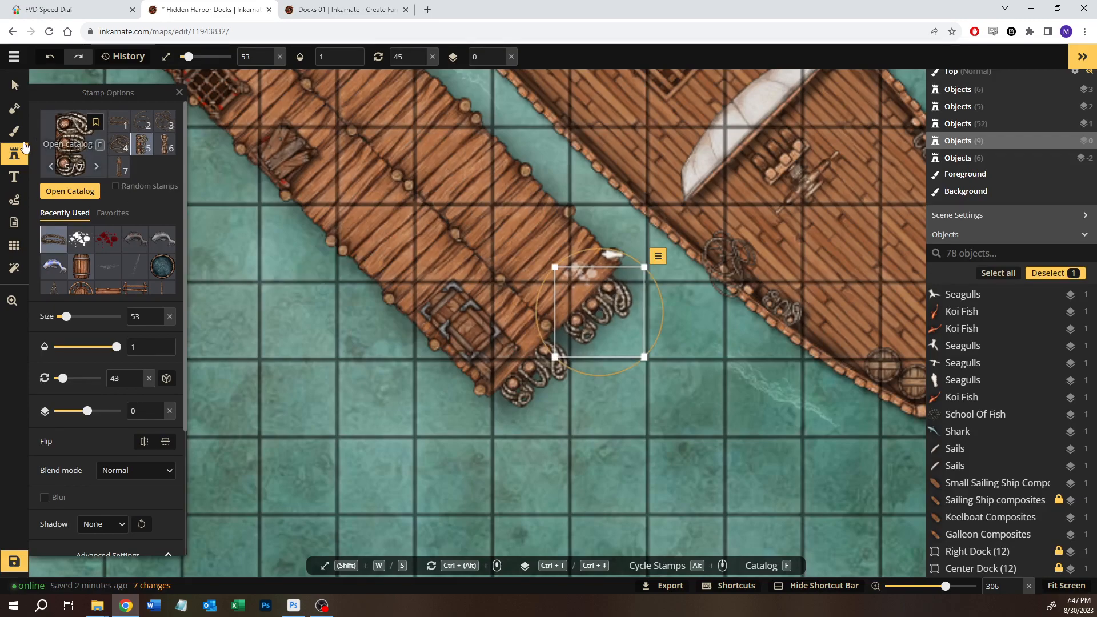
# - Check the Docks 01 reference map and search the Fantasy Battlemaps 2.0 stamps for pier and dock
pyautogui.press('f')
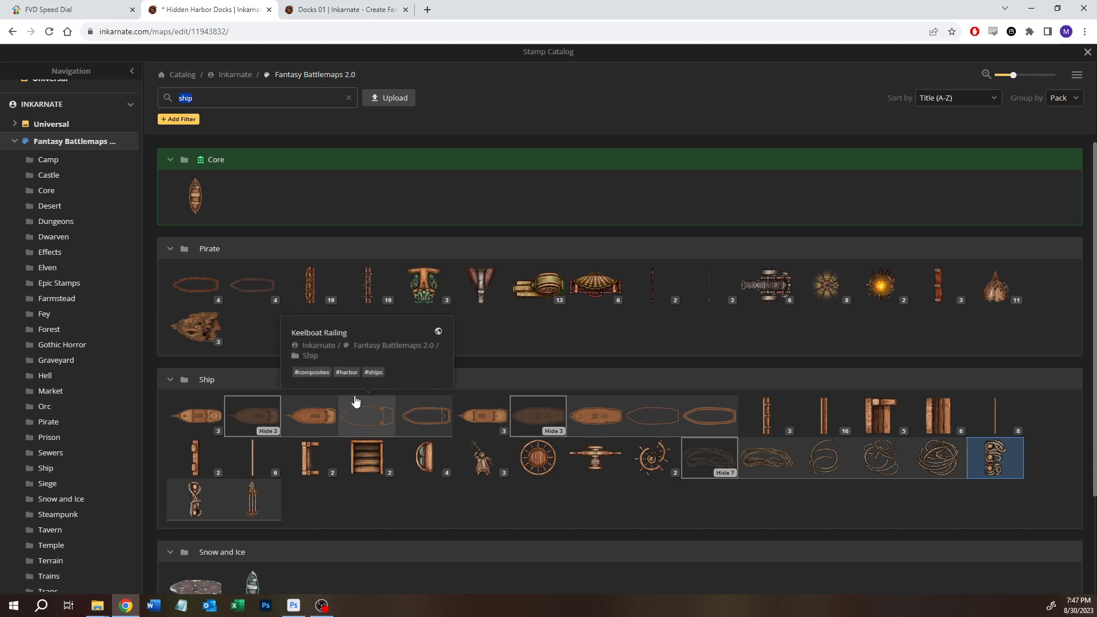
pyautogui.click(367, 5)
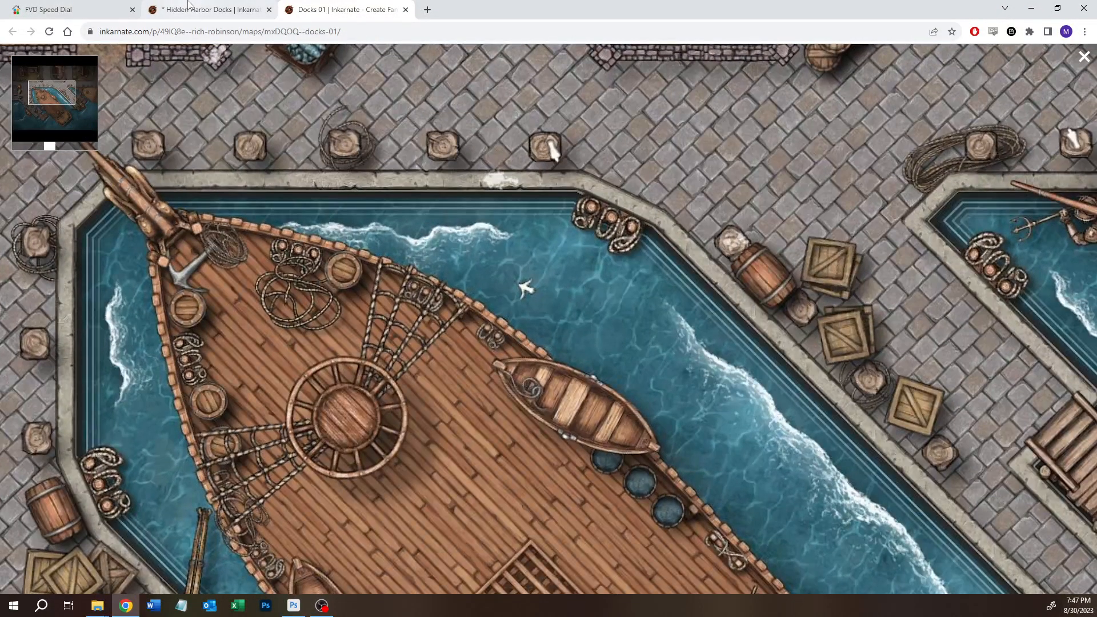
pyautogui.click(209, 9)
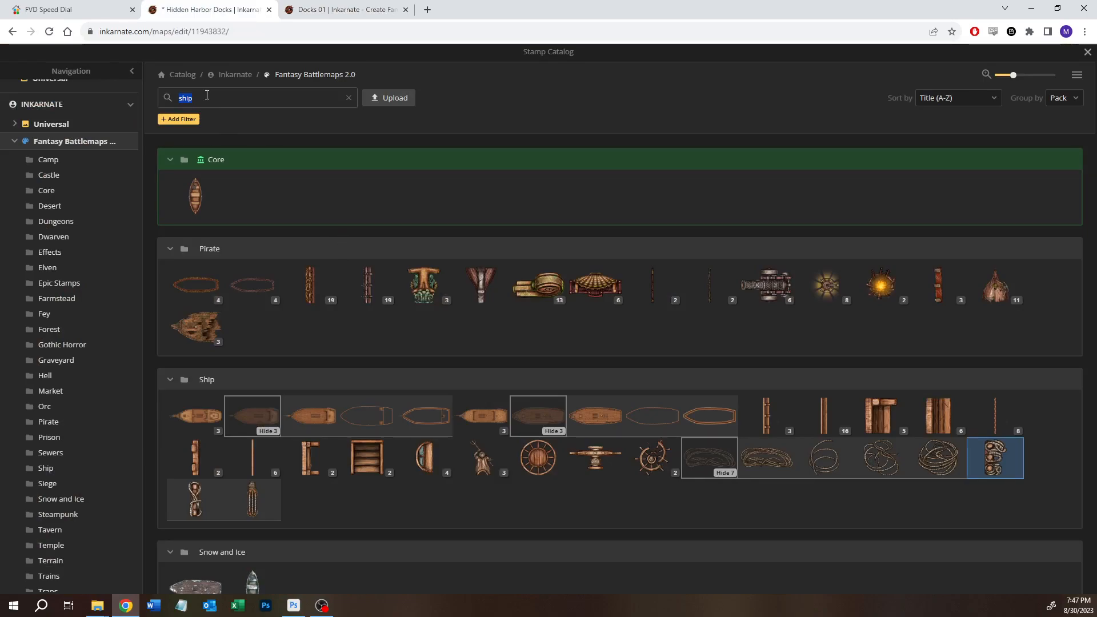
pyautogui.write('pier')
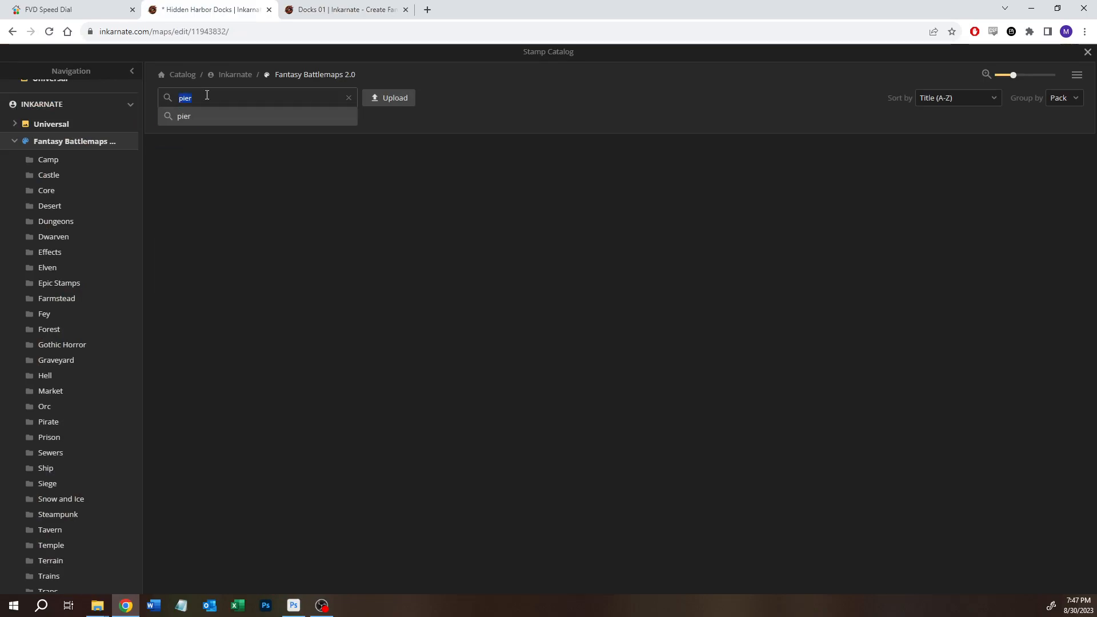
pyautogui.press('BackSpace')
pyautogui.press('BackSpace')
pyautogui.press('BackSpace')
pyautogui.press('BackSpace')
pyautogui.write('dock')
pyautogui.press('Return')
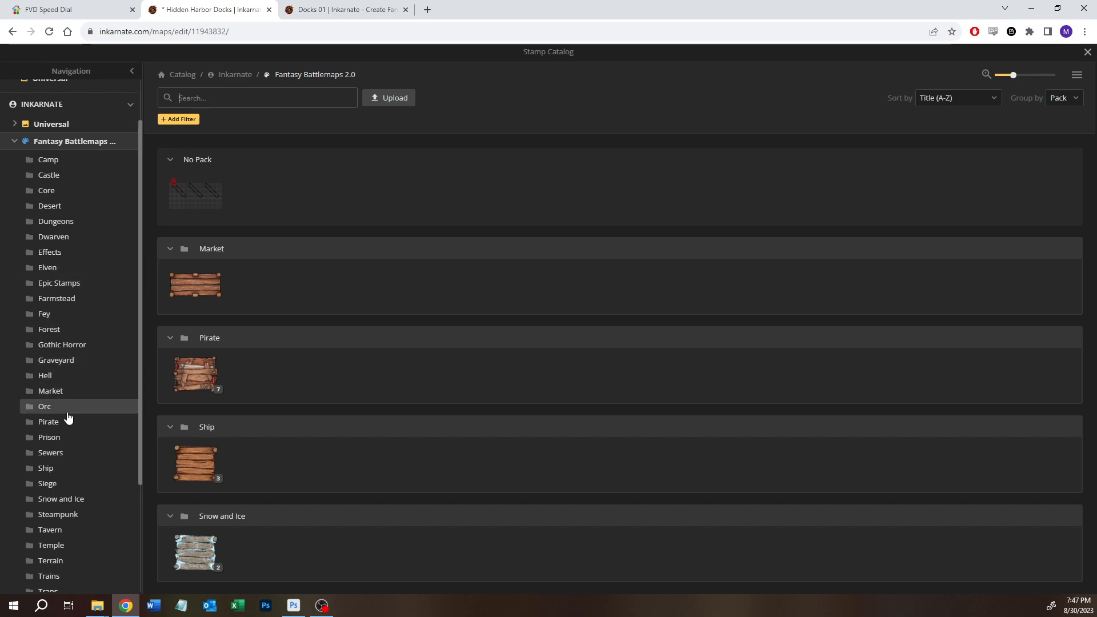
# - Look through the Ship and Farmstead folders of the stamp catalog for dock posts
pyautogui.click(50, 472)
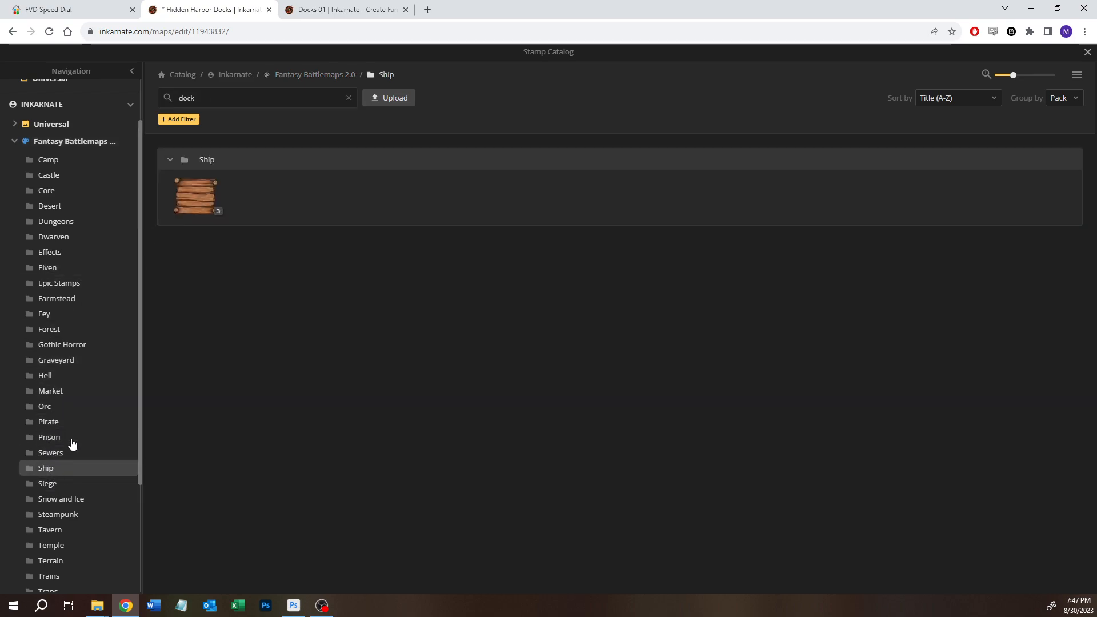
pyautogui.click(327, 74)
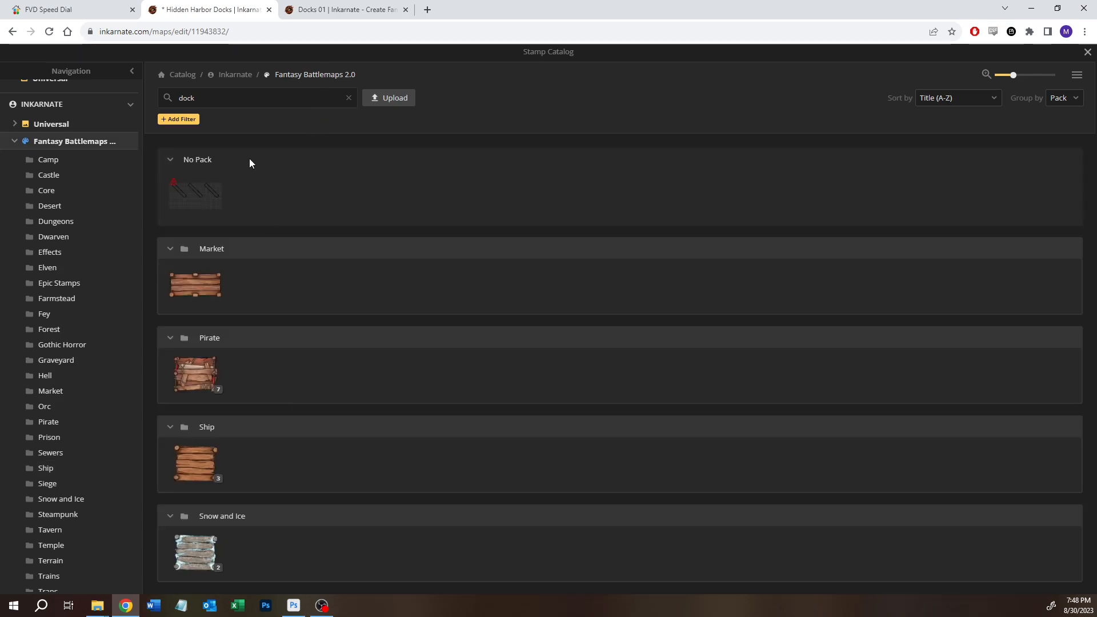
pyautogui.doubleClick(221, 98)
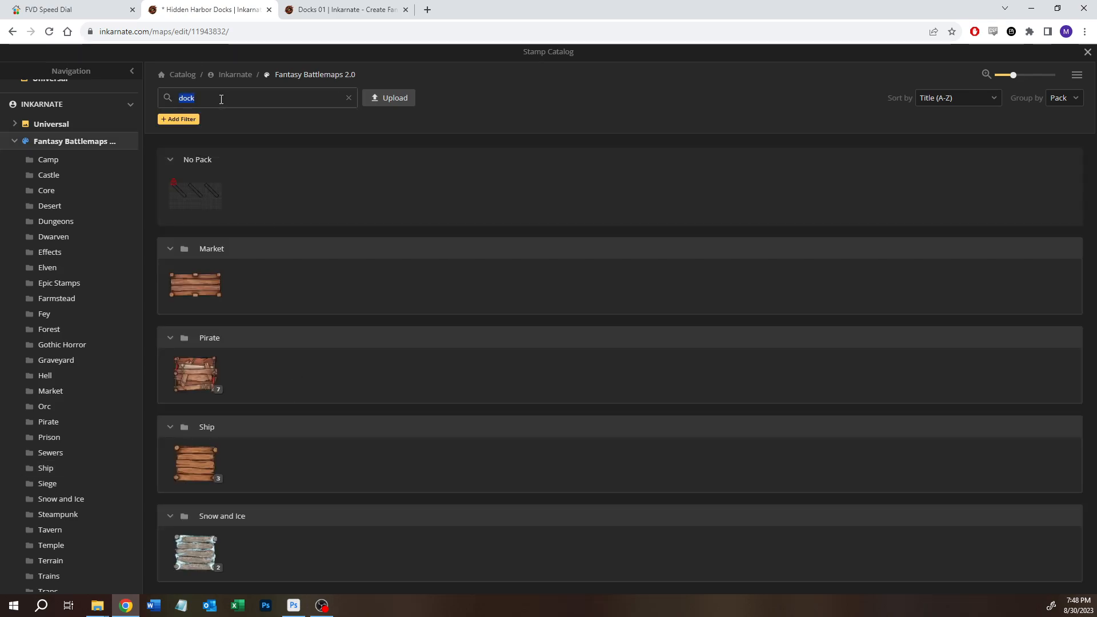
pyautogui.click(62, 299)
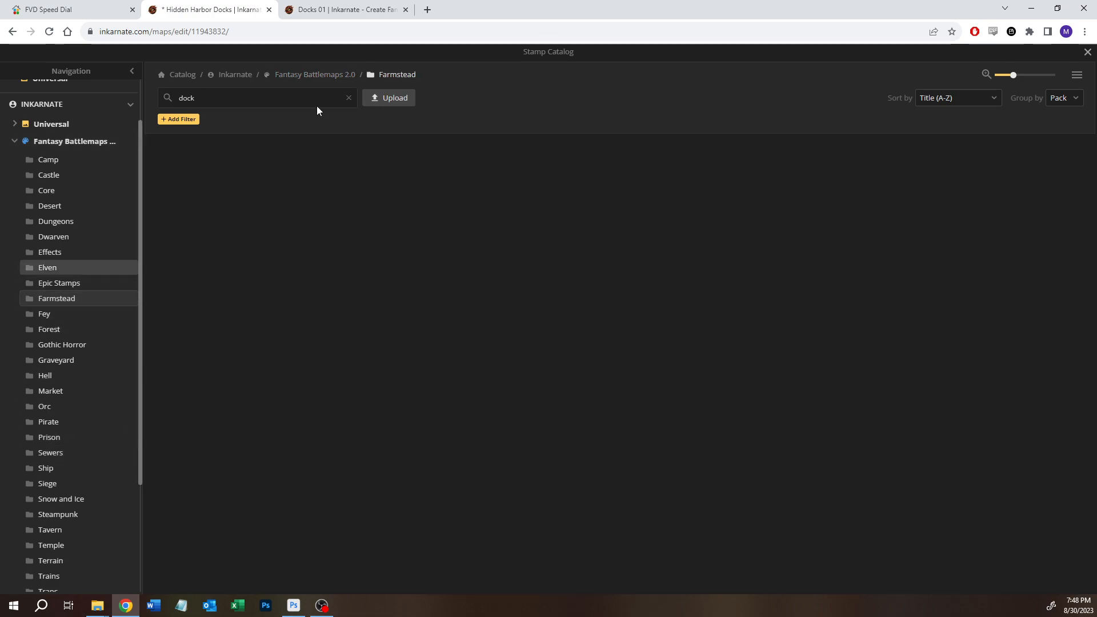
pyautogui.click(349, 97)
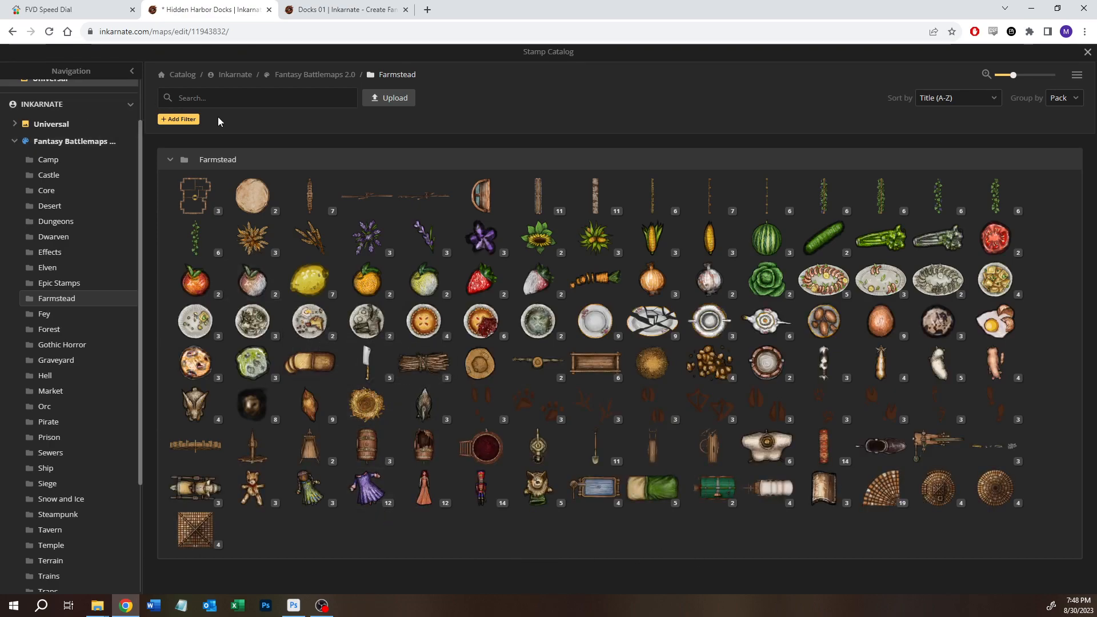
# - Search all of Fantasy Battlemaps 2.0 for pillar and choose the Core wooden pillar stamp
pyautogui.click(207, 98)
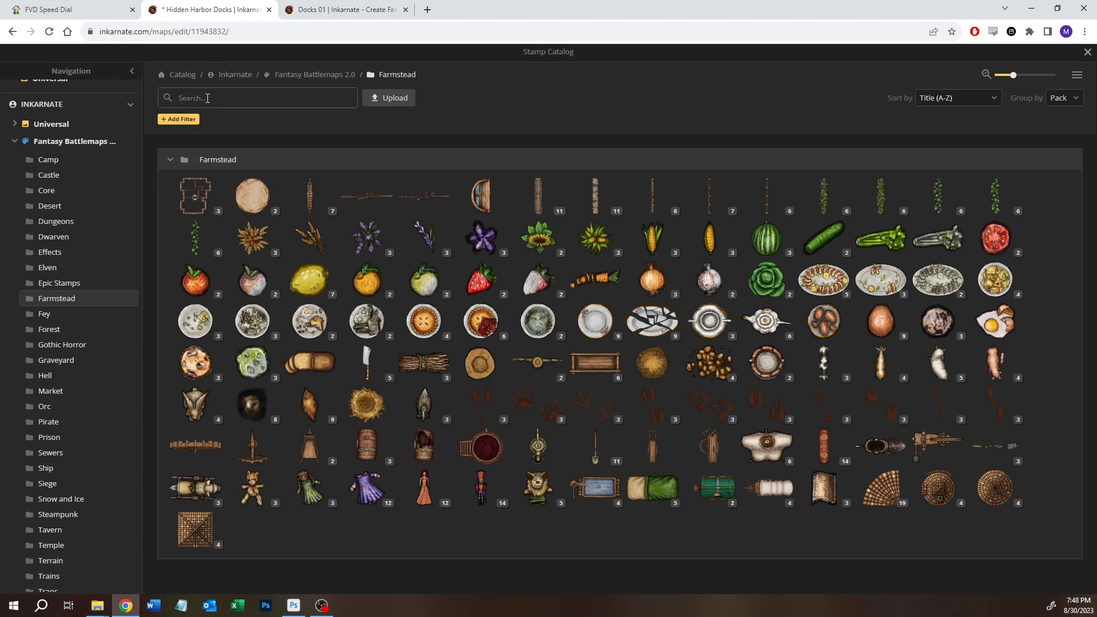
pyautogui.write('pillar')
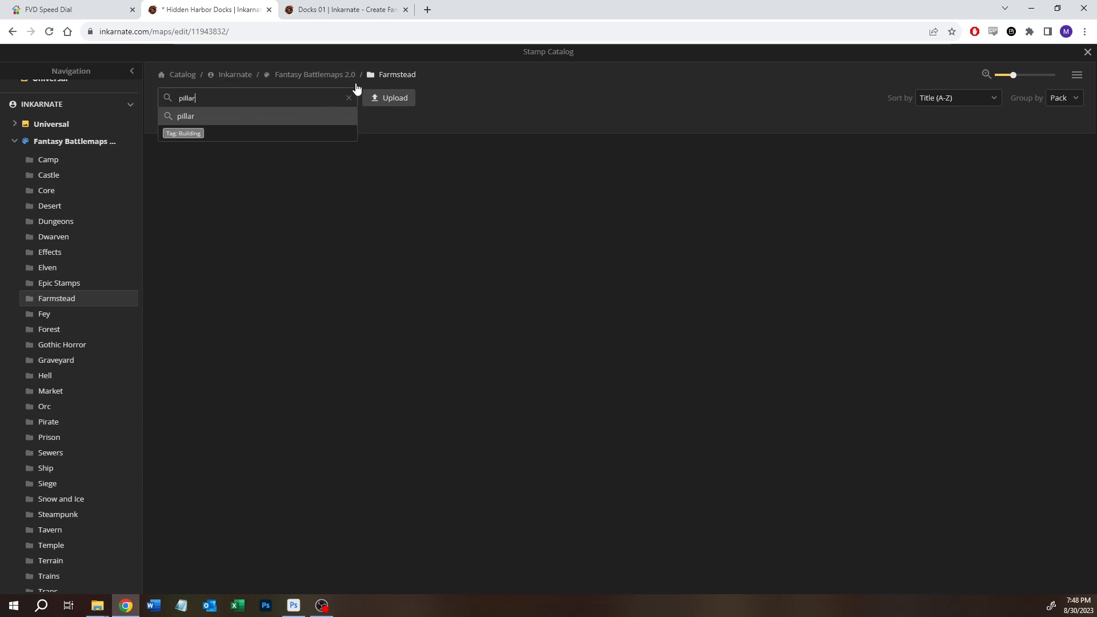
pyautogui.click(332, 74)
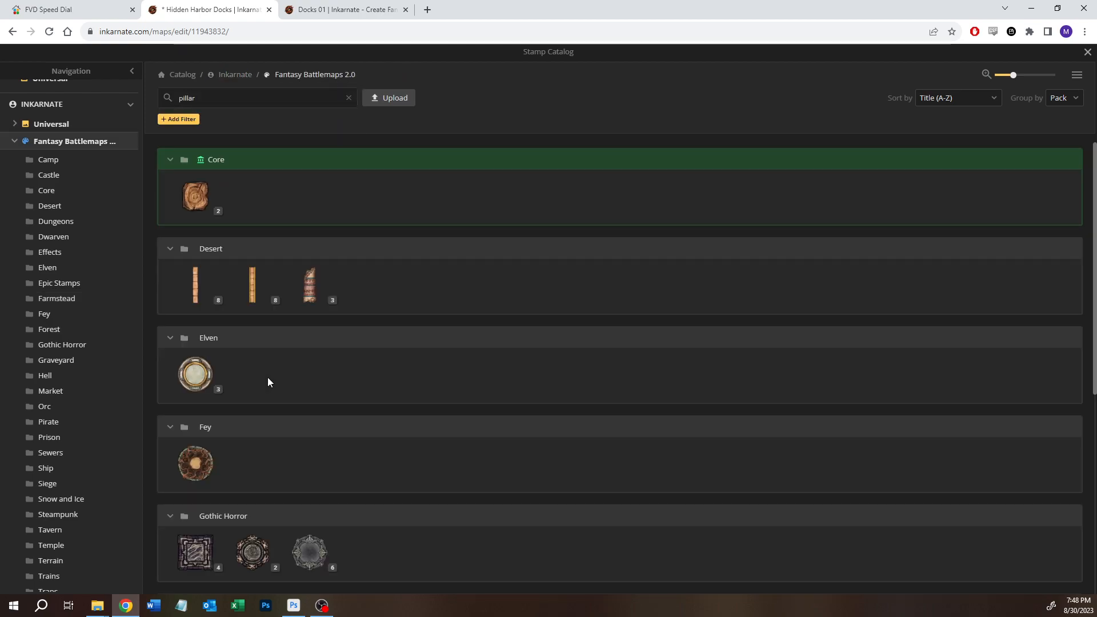
pyautogui.click(188, 197)
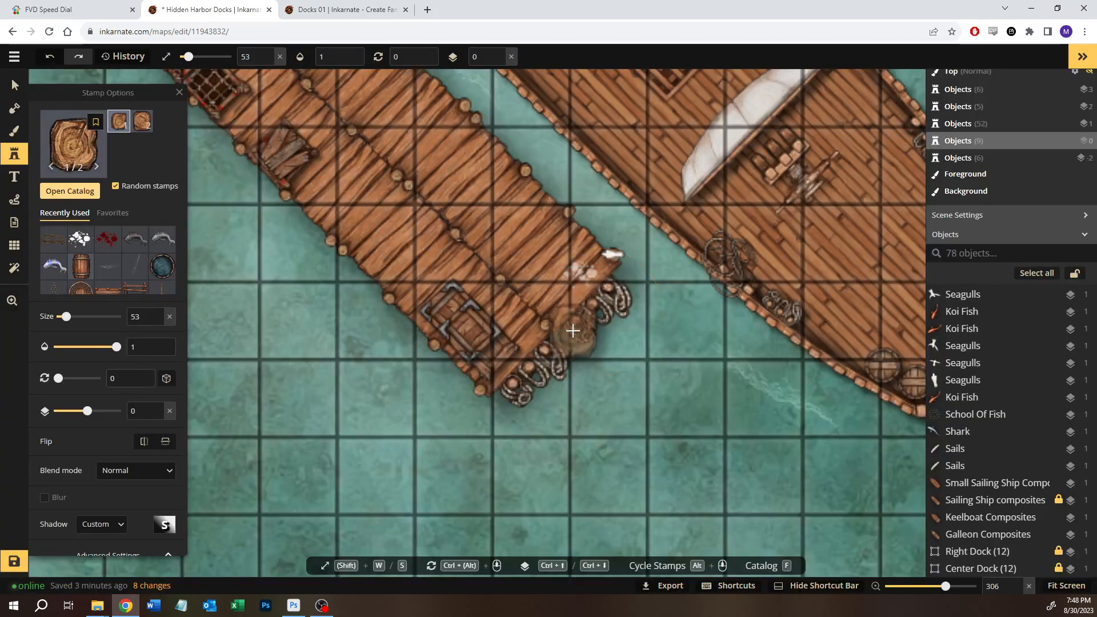
# - Place a Wooden Pillars stamp between the two rope bumpers at the dock's end, sized 30 and rotated to 315
pyautogui.click(586, 358)
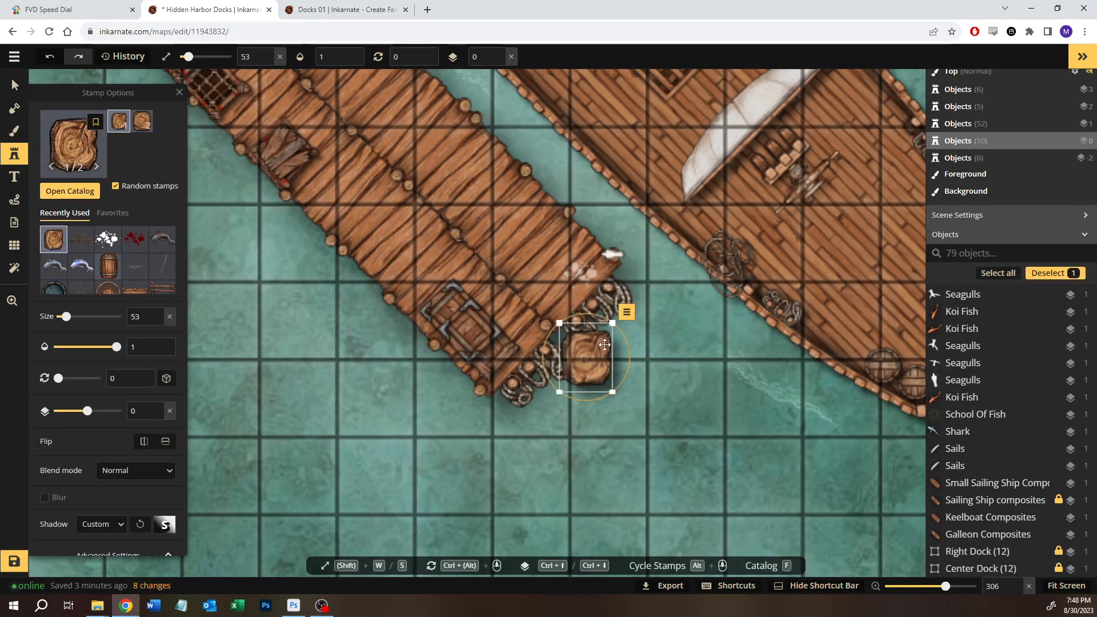
pyautogui.press('s')
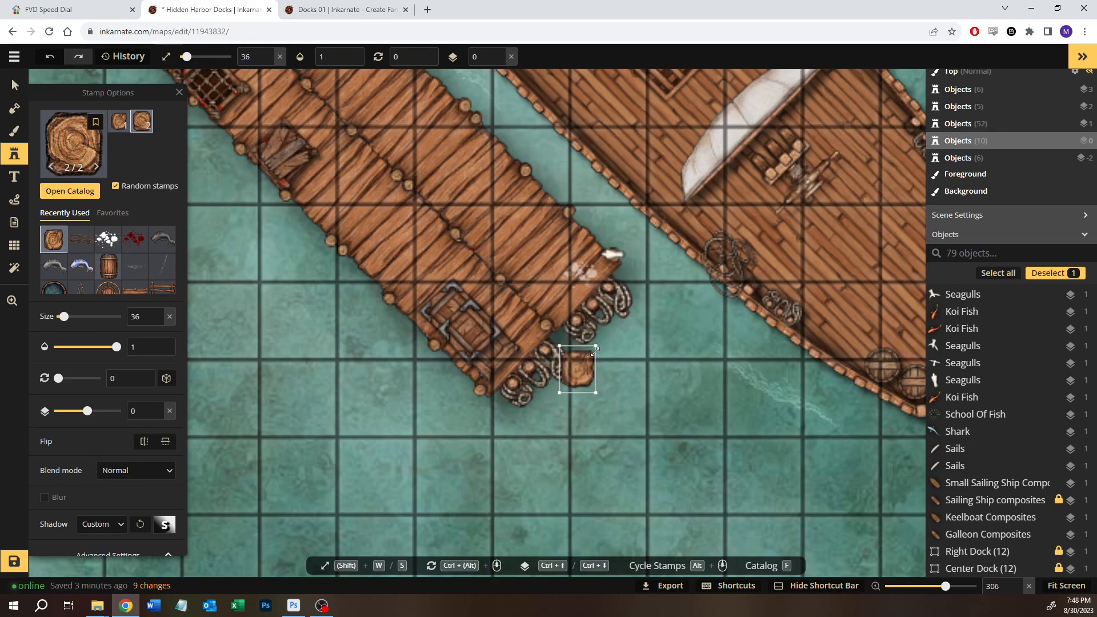
pyautogui.press('s')
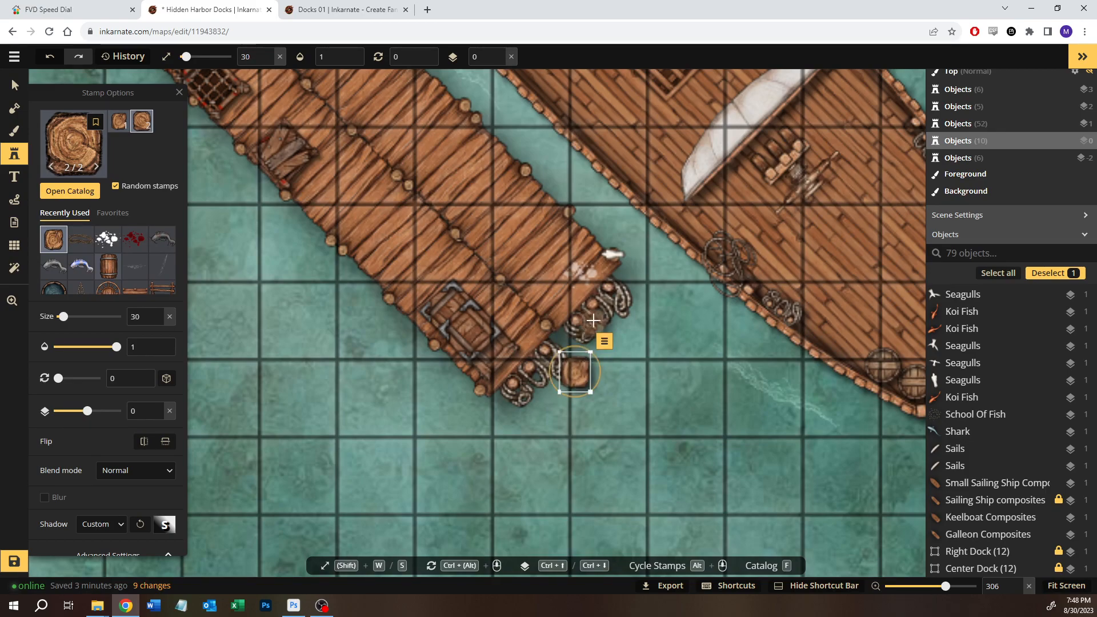
pyautogui.scroll(5, 600, 340)
pyautogui.moveTo(560, 350); pyautogui.dragTo(511, 351)
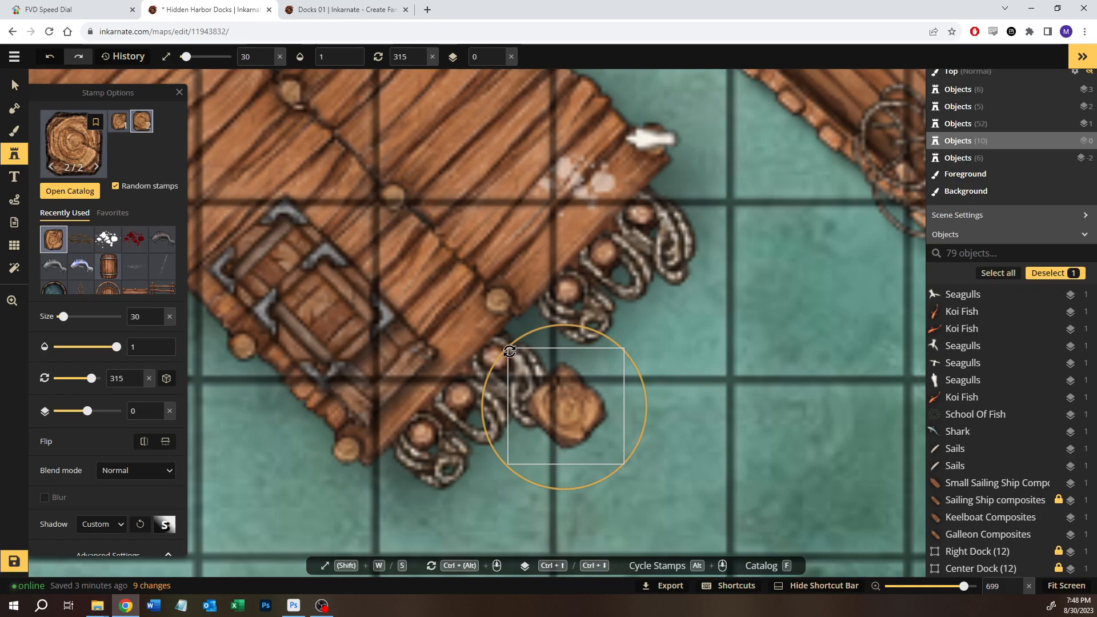
pyautogui.moveTo(564, 392); pyautogui.dragTo(532, 327)
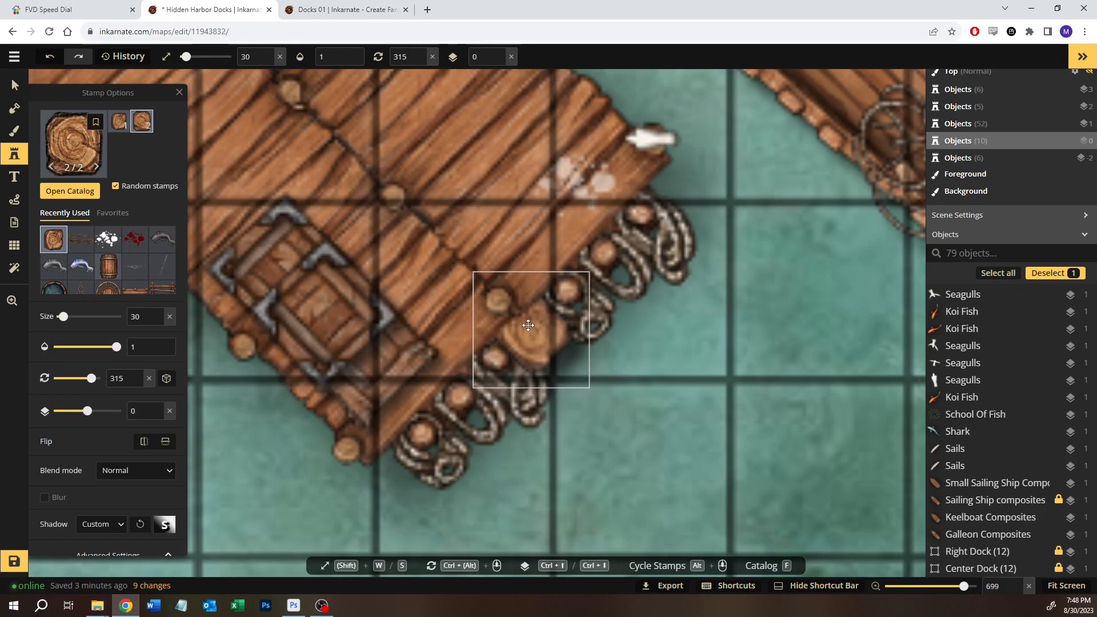
# - Lower the wooden pillar to layer -1, shrink it to size 26 and tuck it between the rope bumpers
pyautogui.hotkey('ctrl', 'Down')
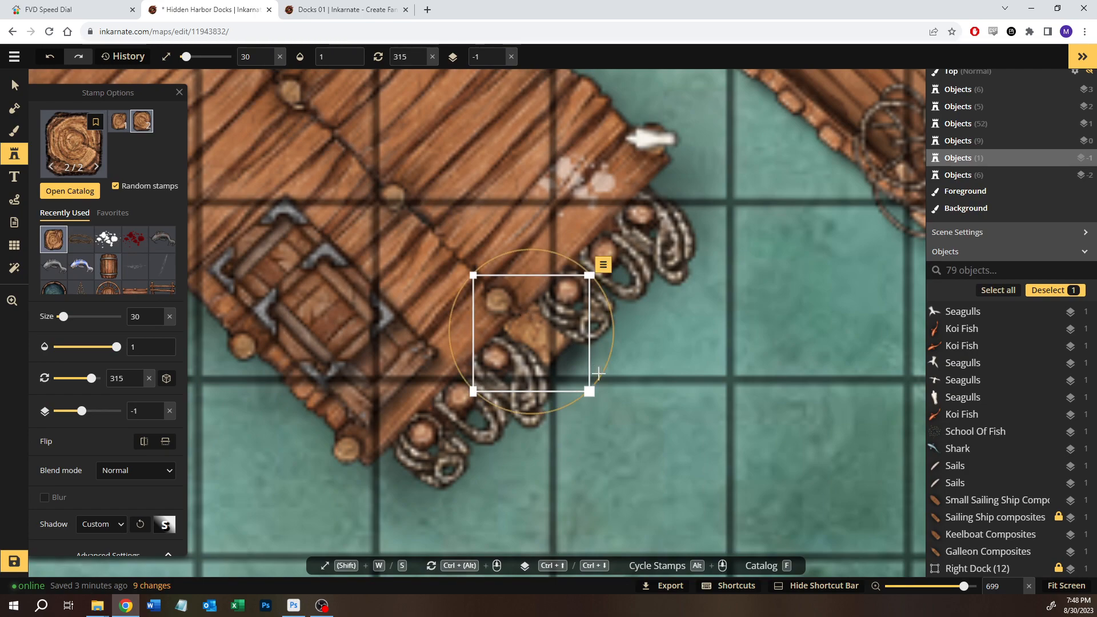
pyautogui.moveTo(589, 393); pyautogui.dragTo(573, 382)
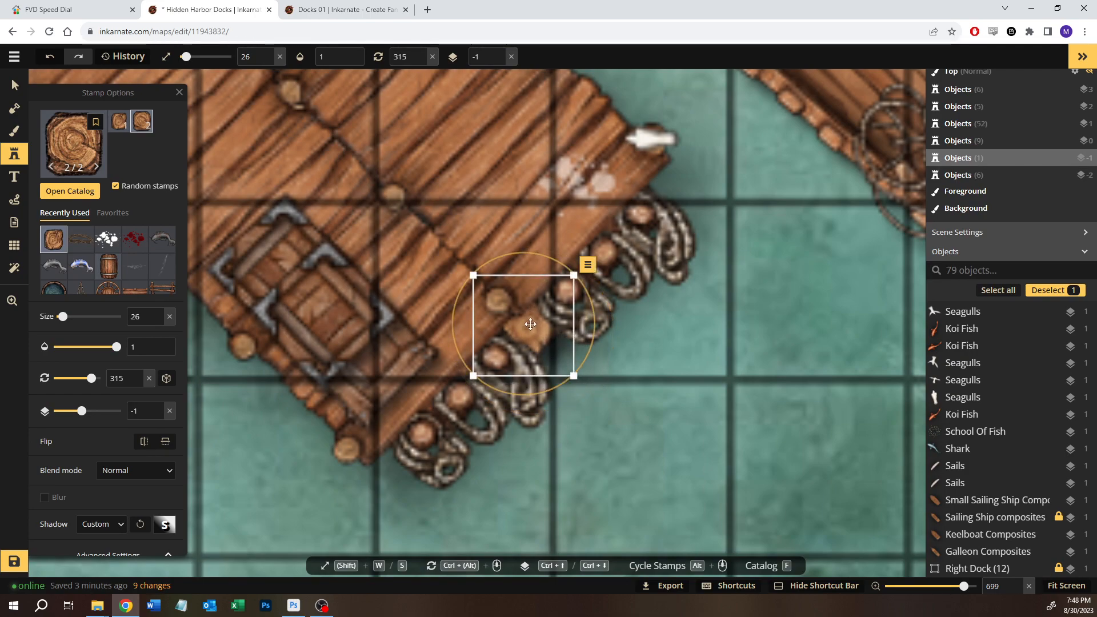
pyautogui.moveTo(531, 324); pyautogui.dragTo(539, 340)
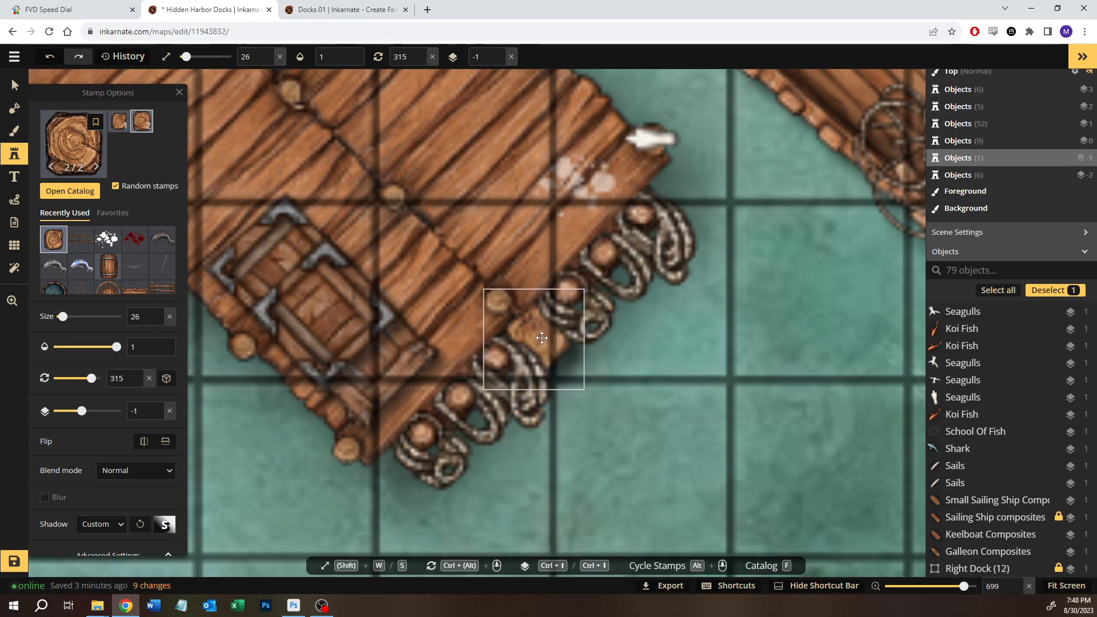
# - Leave the finished wooden pillar and save the map
pyautogui.click(16, 85)
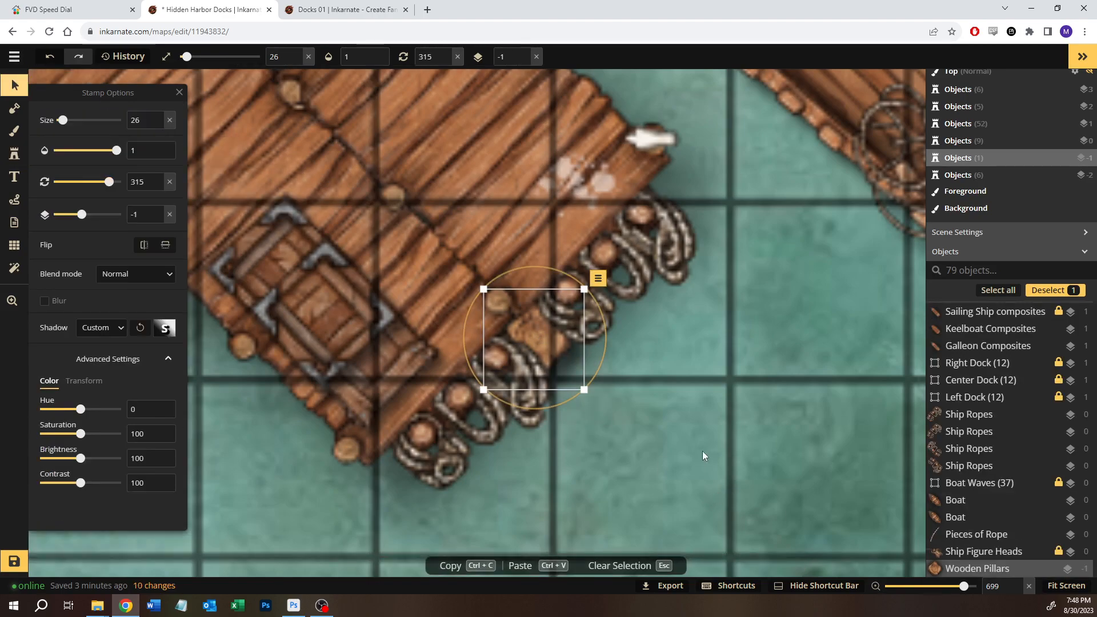
pyautogui.click(703, 452)
pyautogui.scroll(-8, 702, 434)
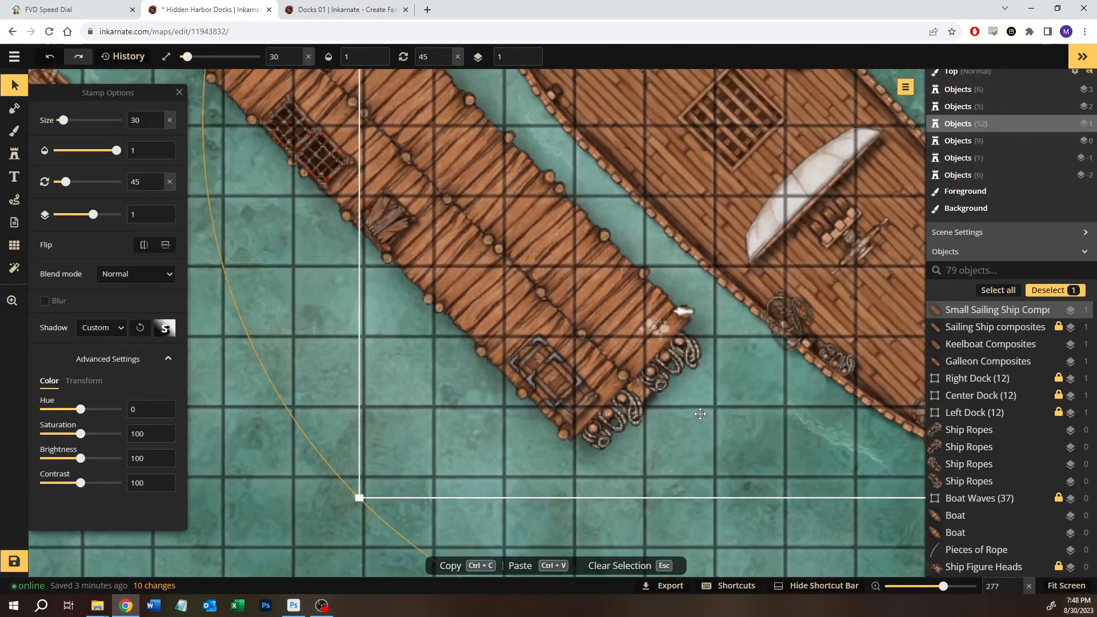
pyautogui.scroll(-5, 406, 429)
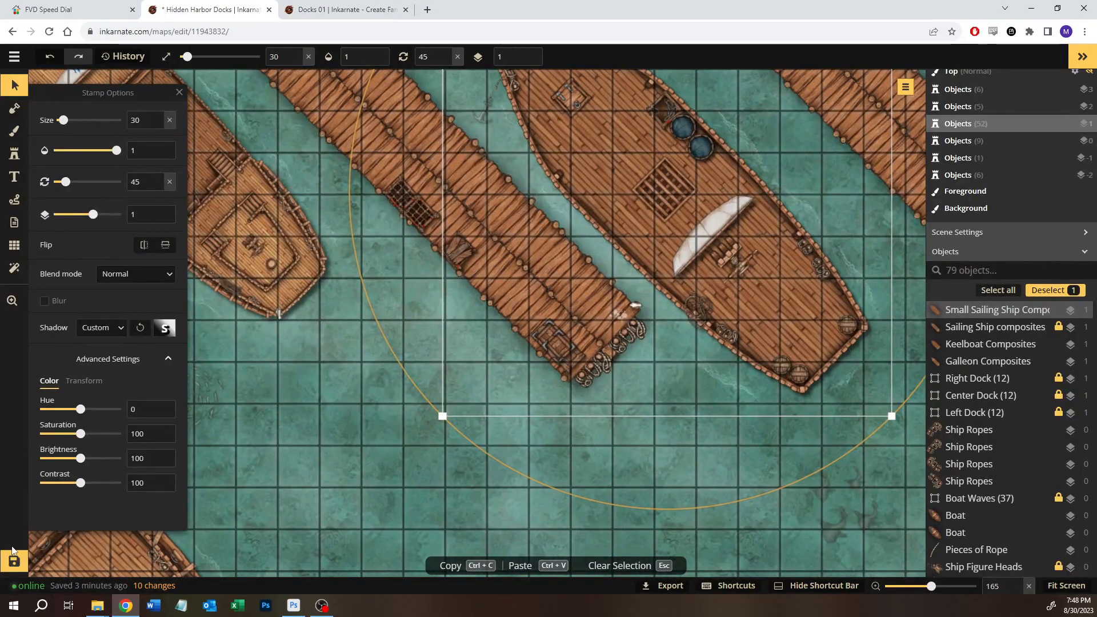
pyautogui.click(14, 559)
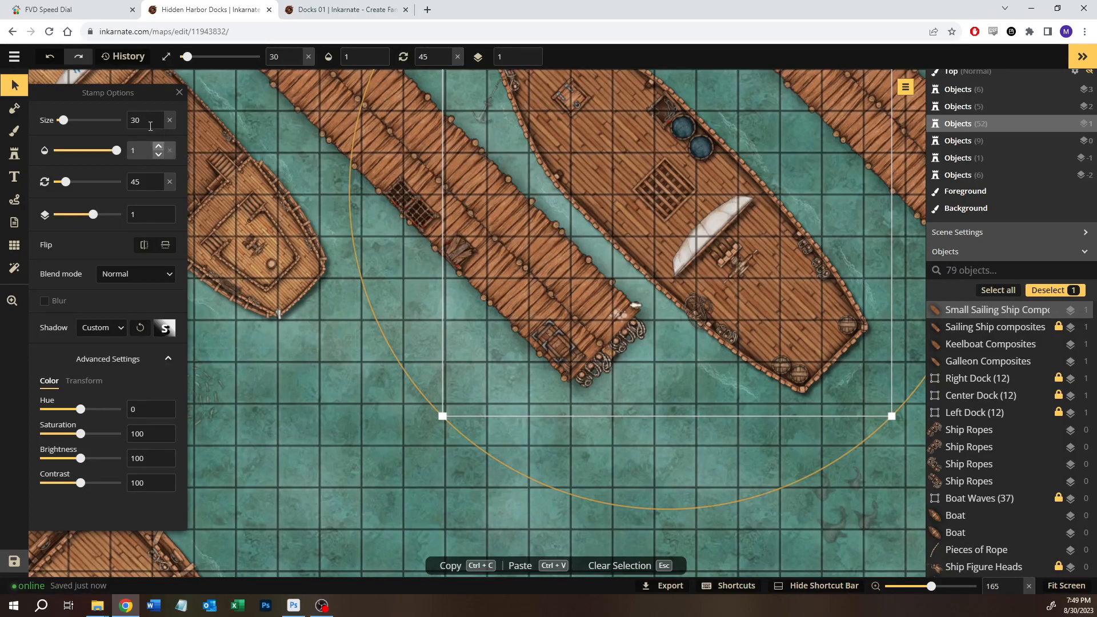
pyautogui.click(563, 347)
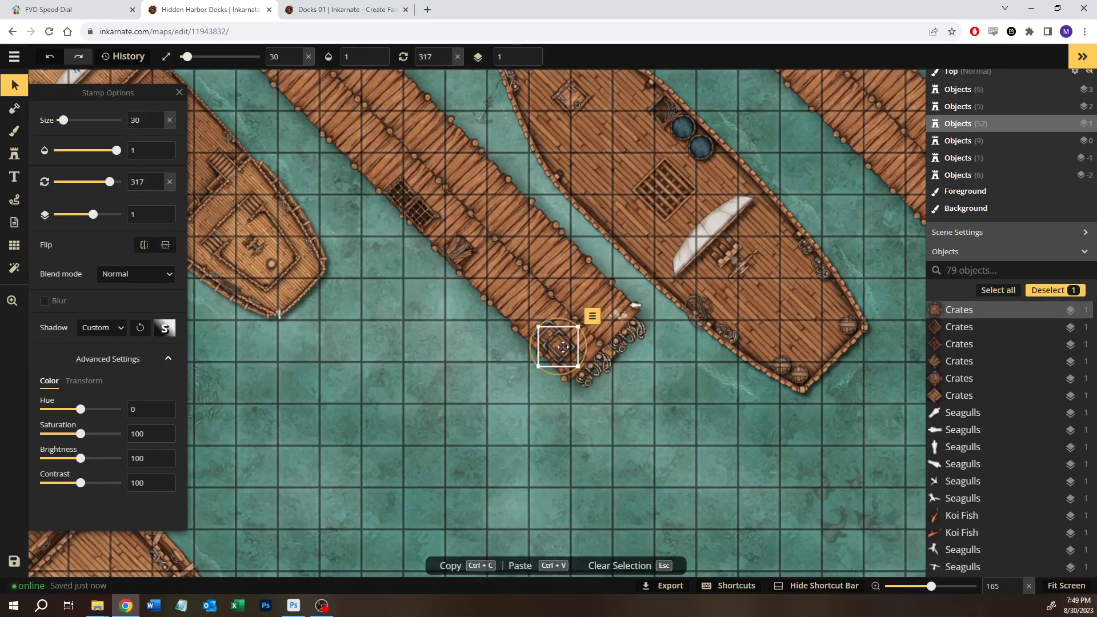
pyautogui.click(14, 154)
pyautogui.scroll(2, 859, 343)
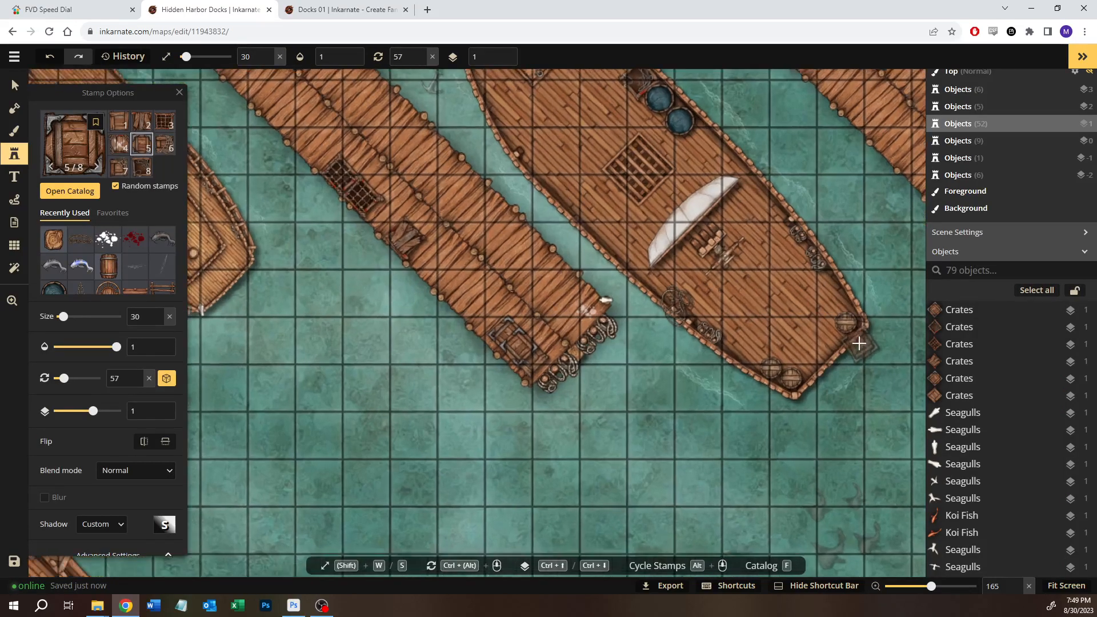
pyautogui.press('space')
pyautogui.moveTo(889, 298); pyautogui.dragTo(783, 303)
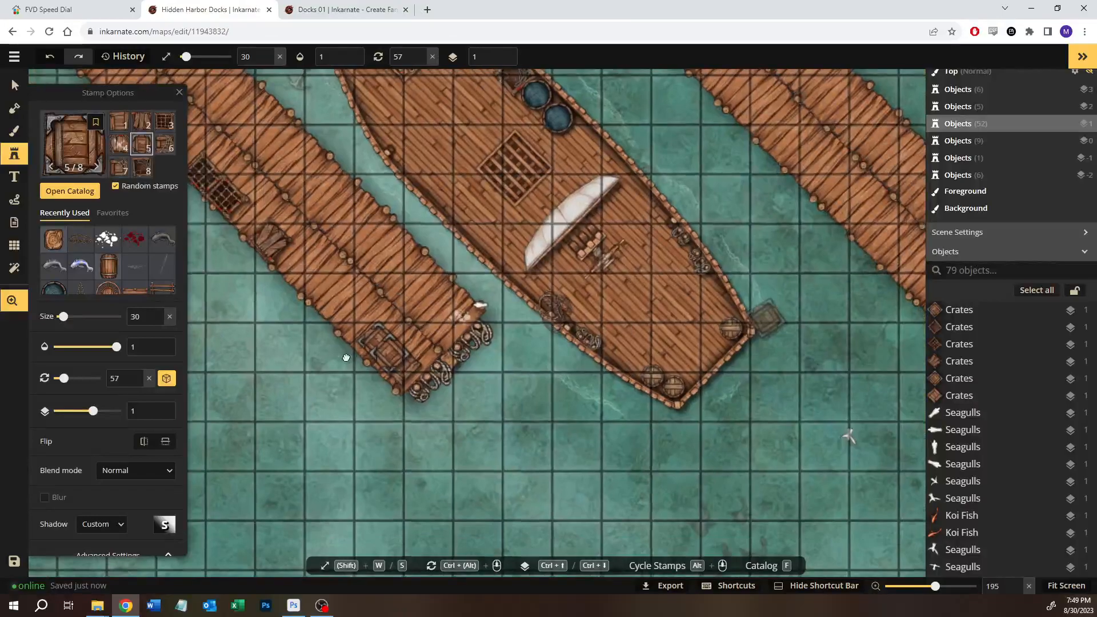
pyautogui.moveTo(341, 358); pyautogui.dragTo(684, 328)
pyautogui.moveTo(460, 284); pyautogui.dragTo(672, 404)
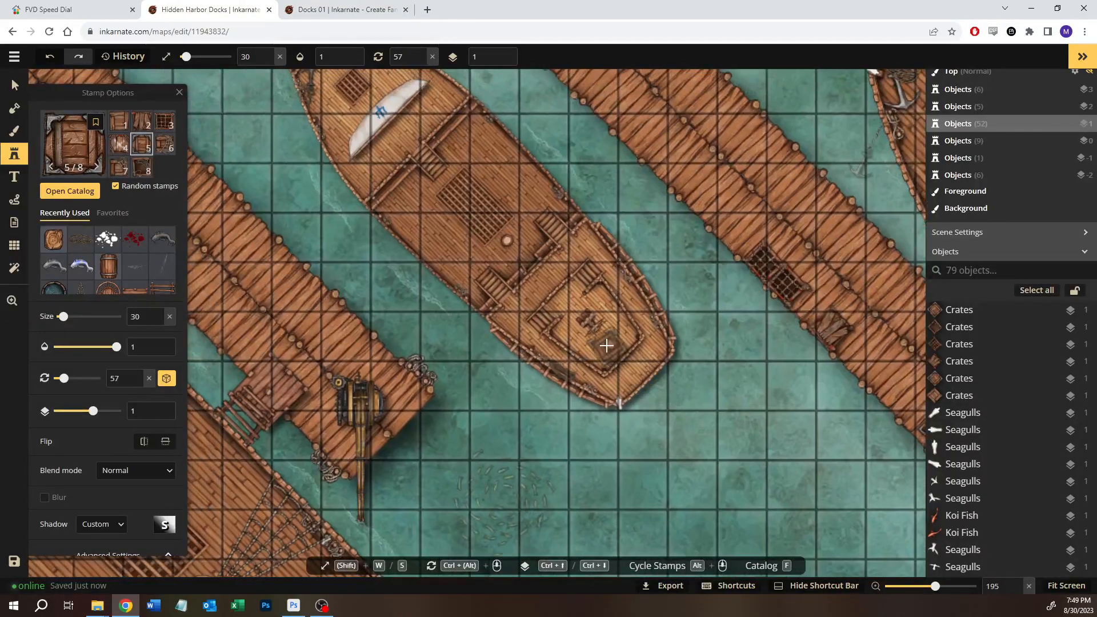
pyautogui.scroll(1, 607, 345)
pyautogui.scroll(-2, 607, 346)
pyautogui.scroll(-6, 607, 346)
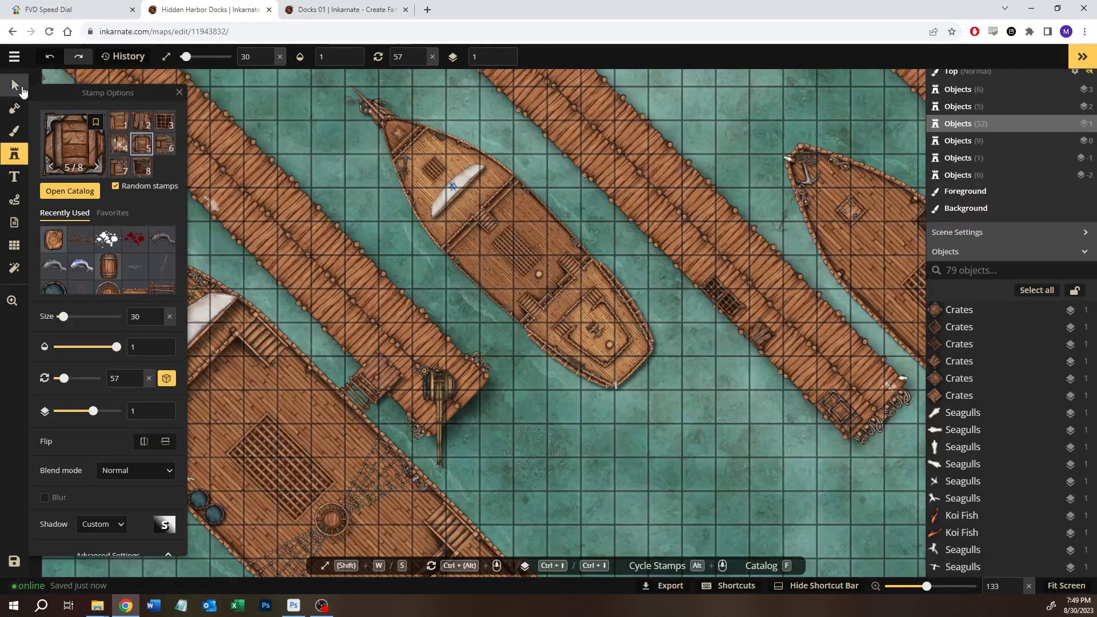
# - Select the ship moored between the left and center docks together with its sail and the sail's emblem
pyautogui.click(21, 88)
pyautogui.click(441, 169)
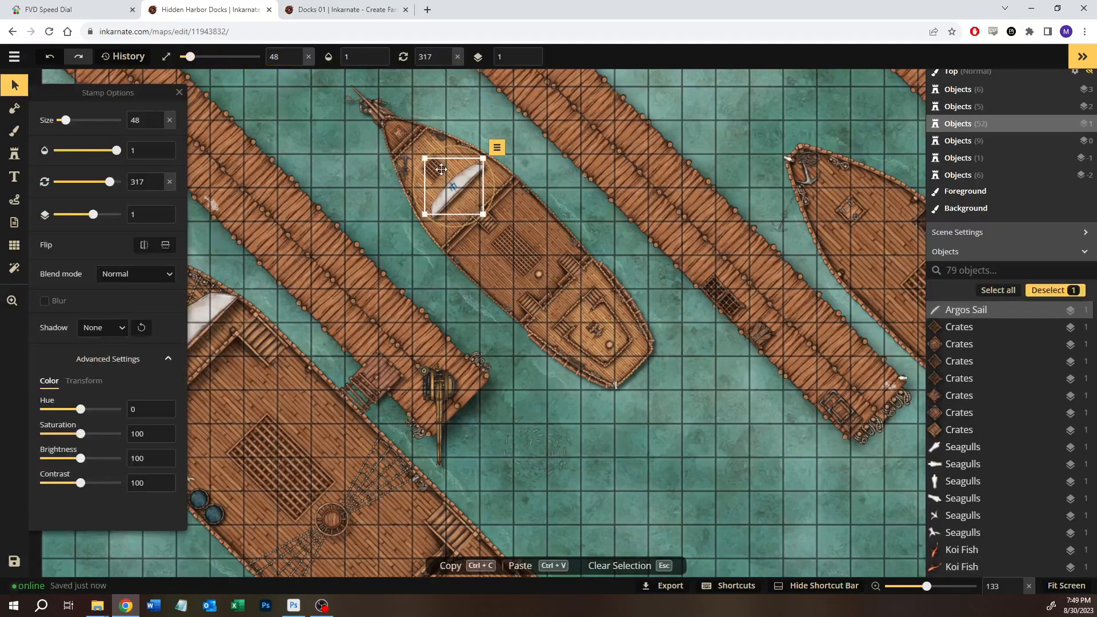
pyautogui.keyDown('shift'); pyautogui.click(467, 190); pyautogui.keyUp('shift')
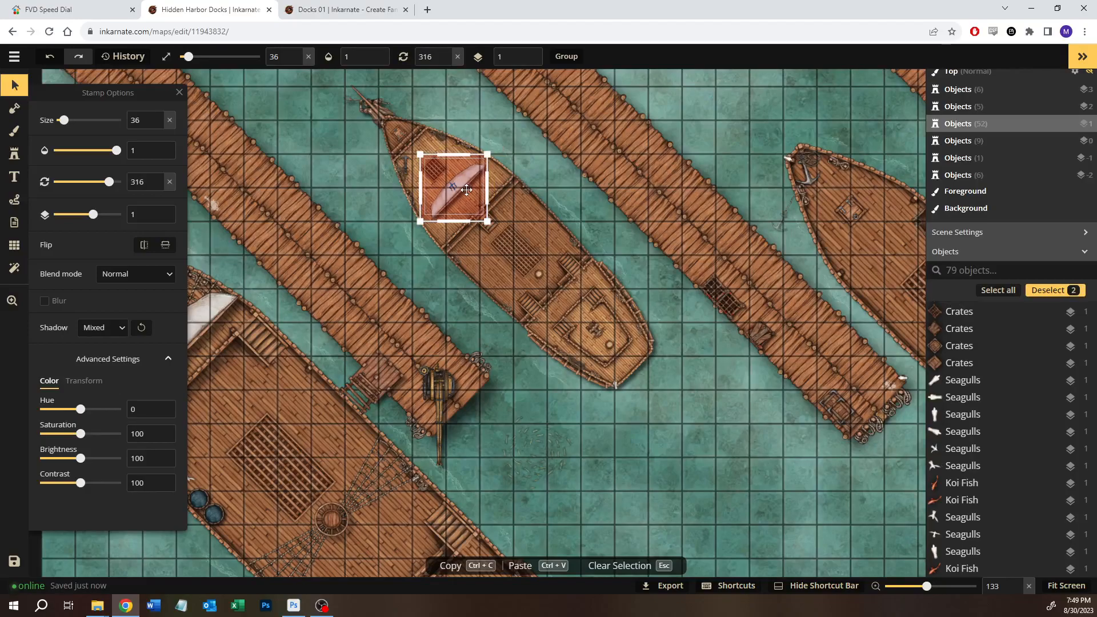
pyautogui.keyDown('shift'); pyautogui.click(526, 245); pyautogui.keyUp('shift')
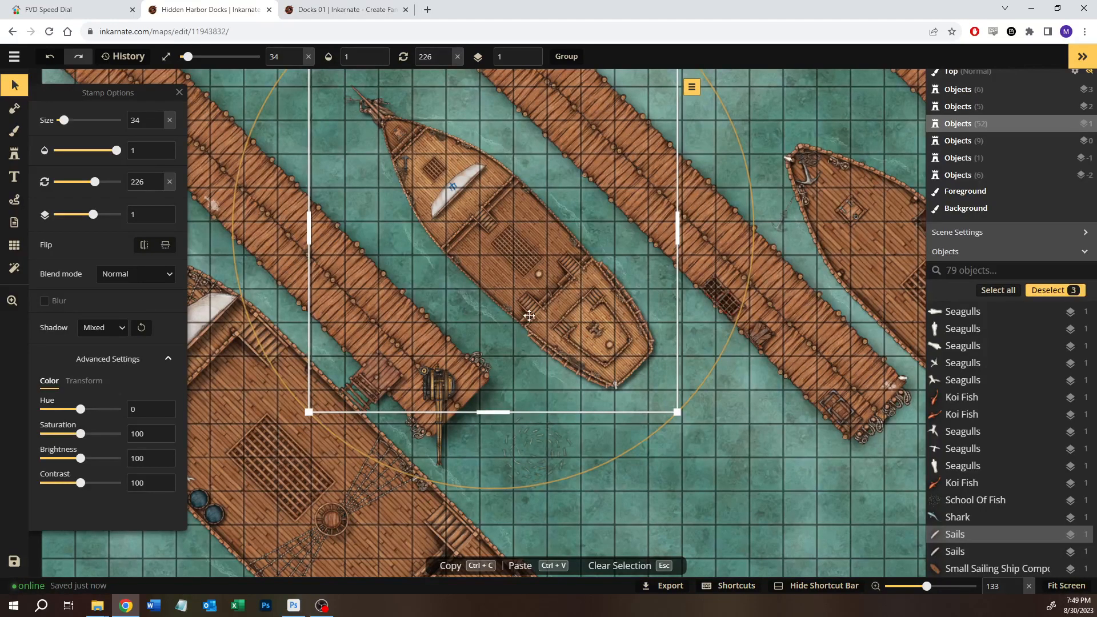
# - Try to enlarge the selected ship, sail and emblem to size 45 and shift them between the docks
pyautogui.moveTo(677, 412); pyautogui.dragTo(809, 515)
pyautogui.moveTo(711, 458); pyautogui.dragTo(658, 442)
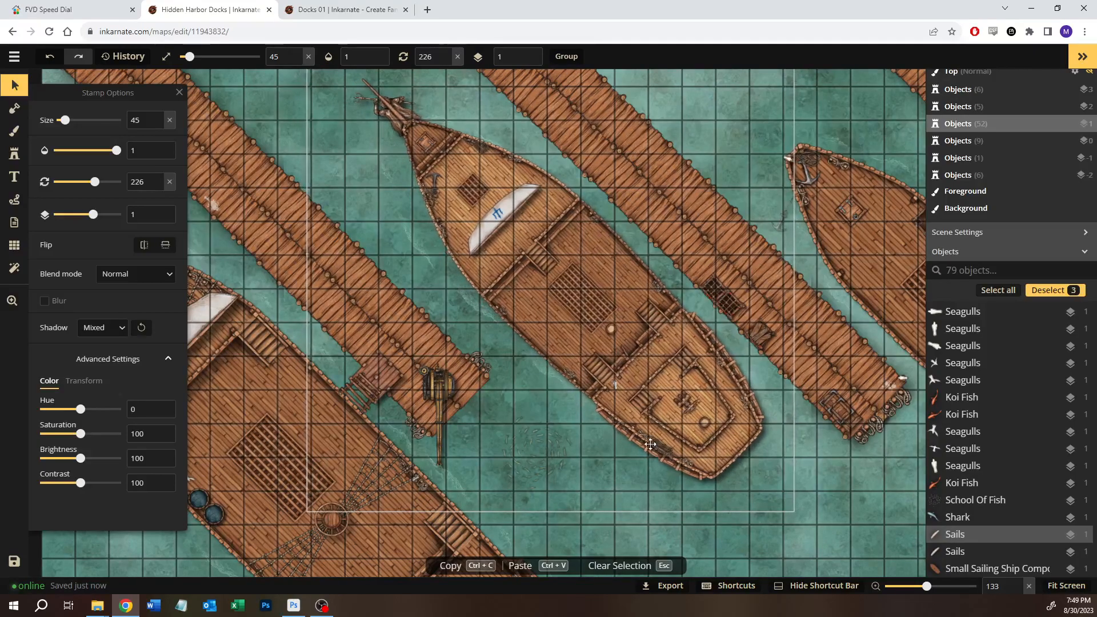
pyautogui.moveTo(794, 511); pyautogui.dragTo(663, 427)
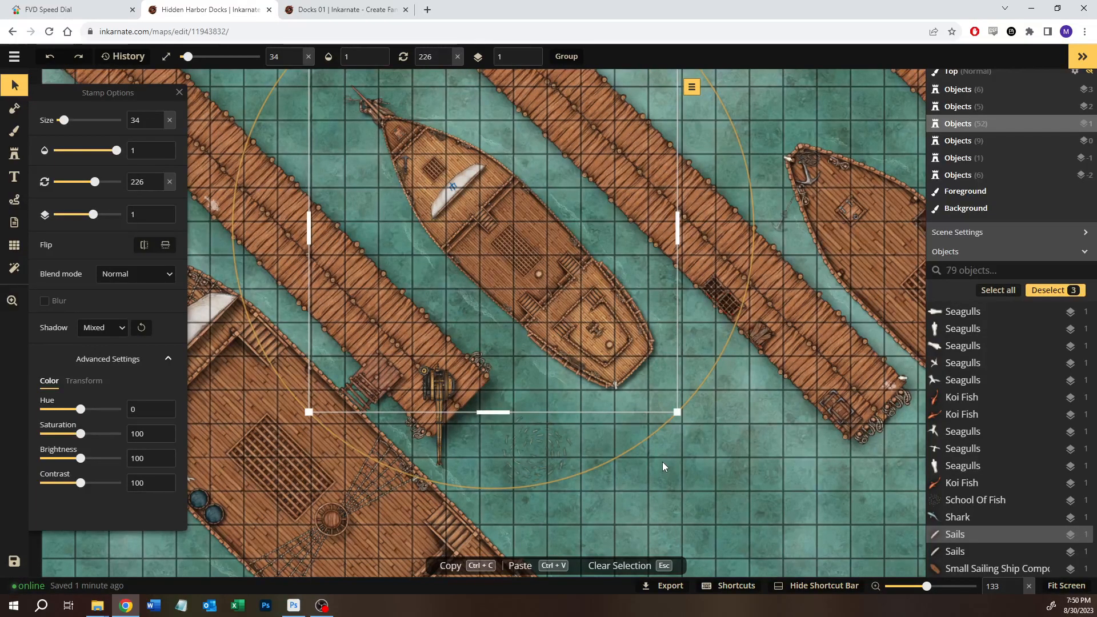
# - Enlarge the selected ship, sail and emblem to size 40 and nudge them into the water between the two docks
pyautogui.moveTo(678, 413); pyautogui.dragTo(745, 486)
pyautogui.moveTo(595, 315); pyautogui.dragTo(606, 325)
pyautogui.moveTo(603, 328); pyautogui.dragTo(599, 331)
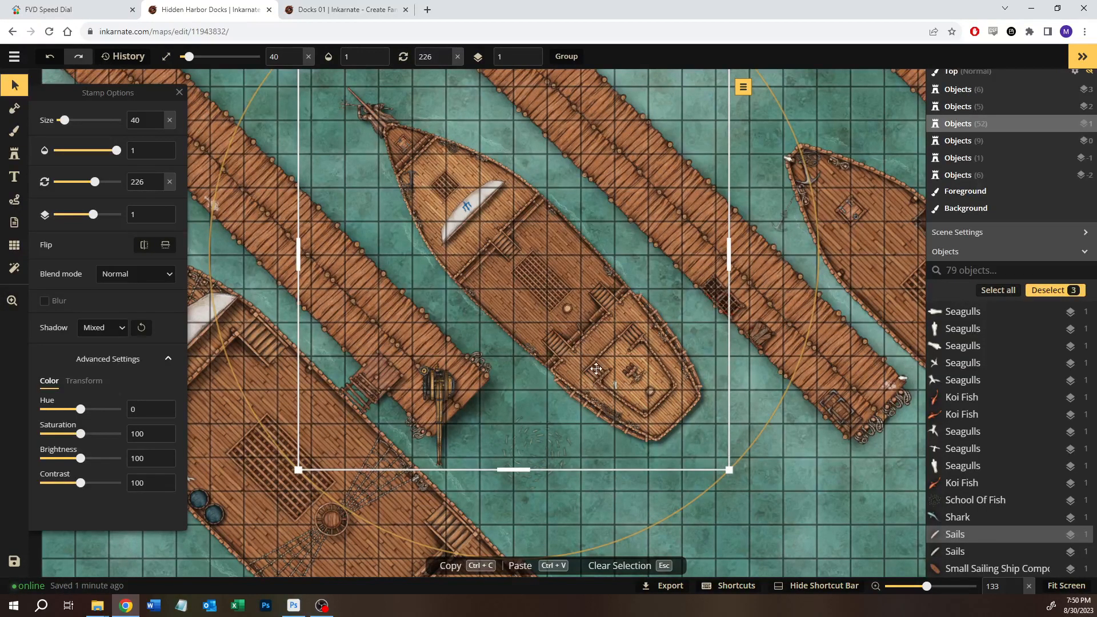
pyautogui.scroll(5, 595, 372)
pyautogui.scroll(6, 599, 408)
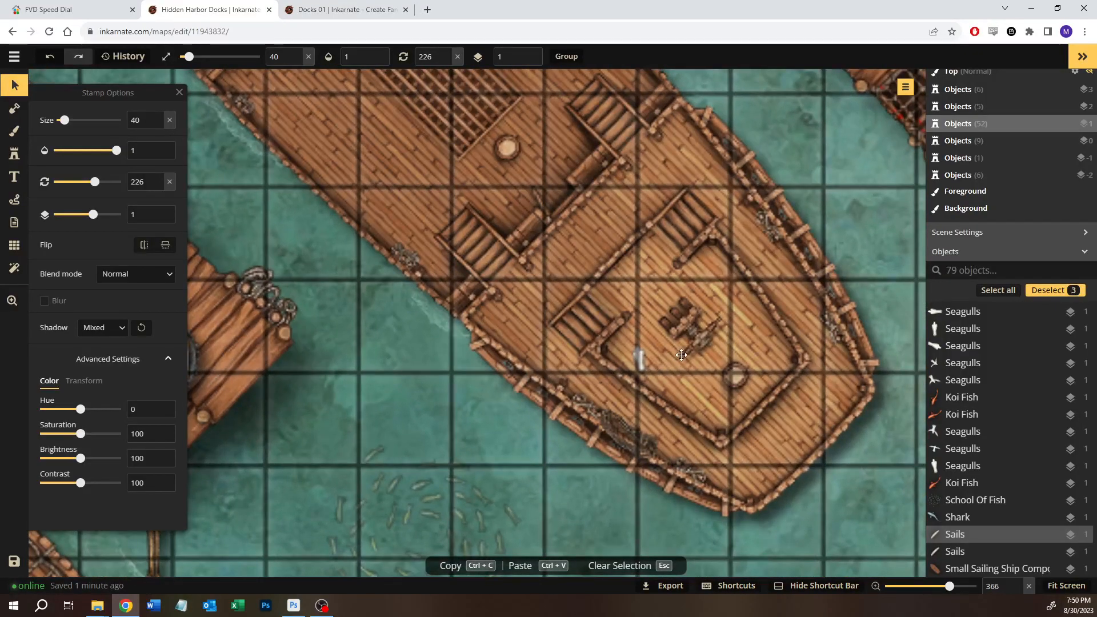
pyautogui.scroll(-9, 699, 357)
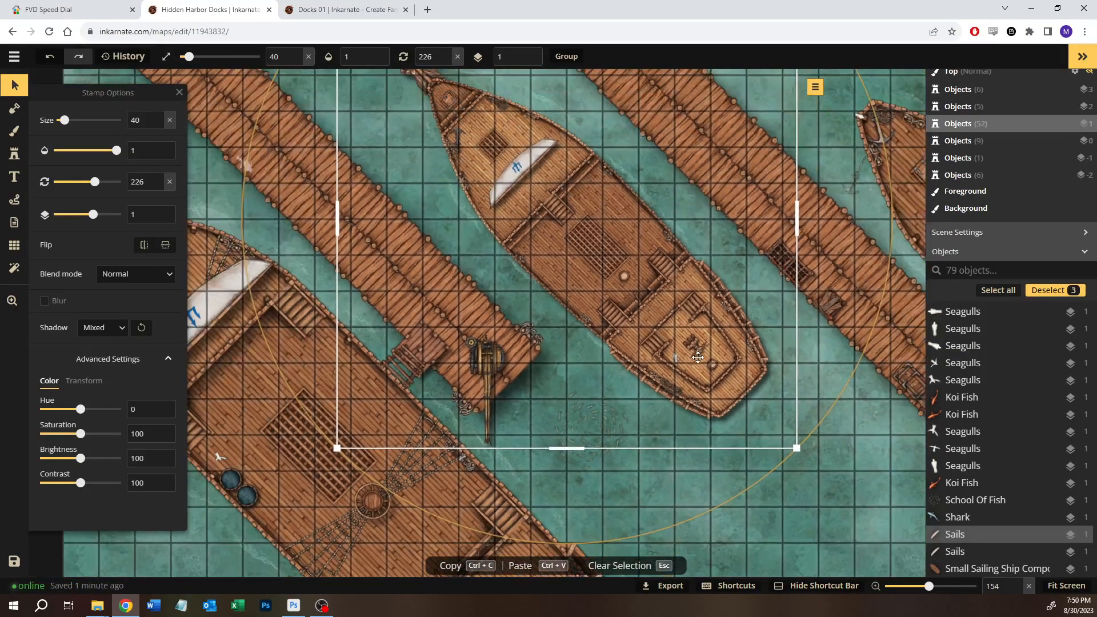
pyautogui.scroll(-4, 698, 358)
pyautogui.click(698, 358)
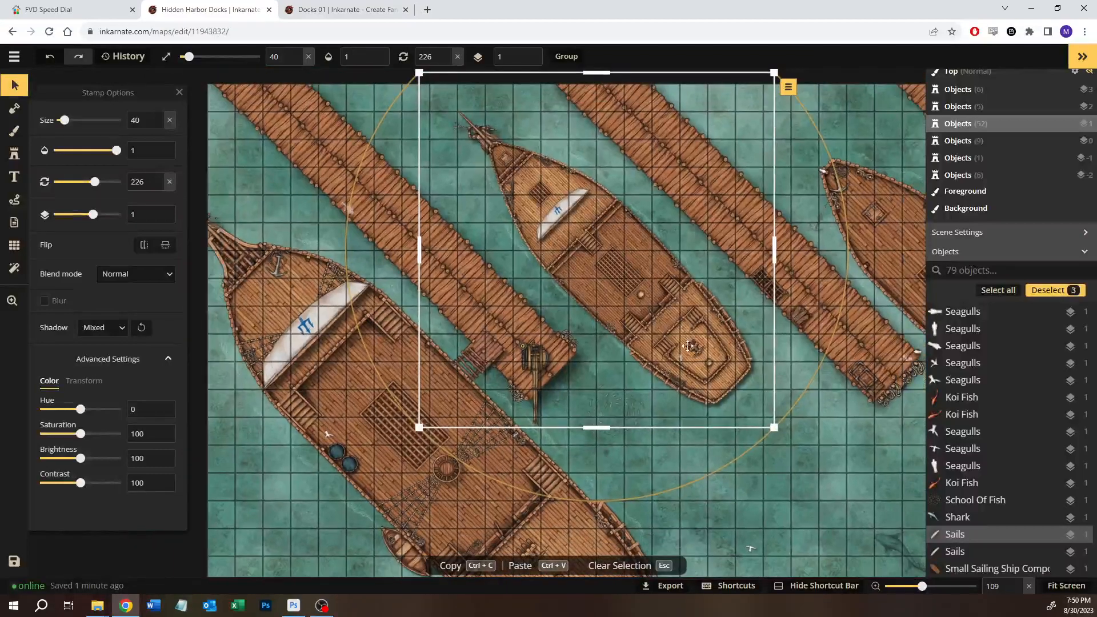
# - Reselect the ship with its sail and emblem, scale them up together to size 47 and reposition them between the docks
pyautogui.click(883, 230)
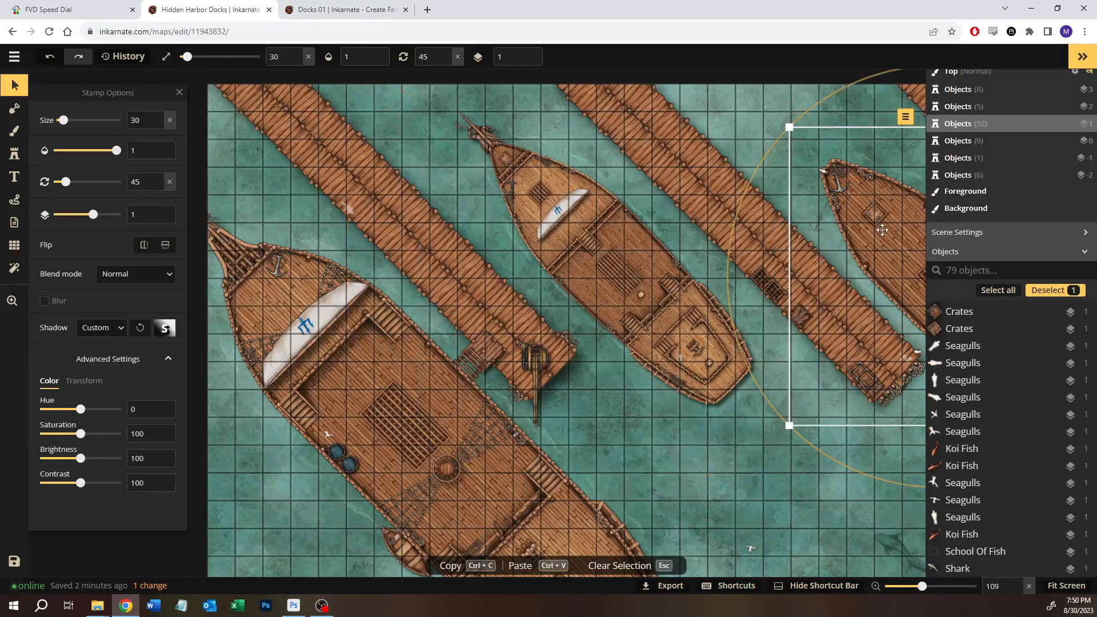
pyautogui.click(637, 304)
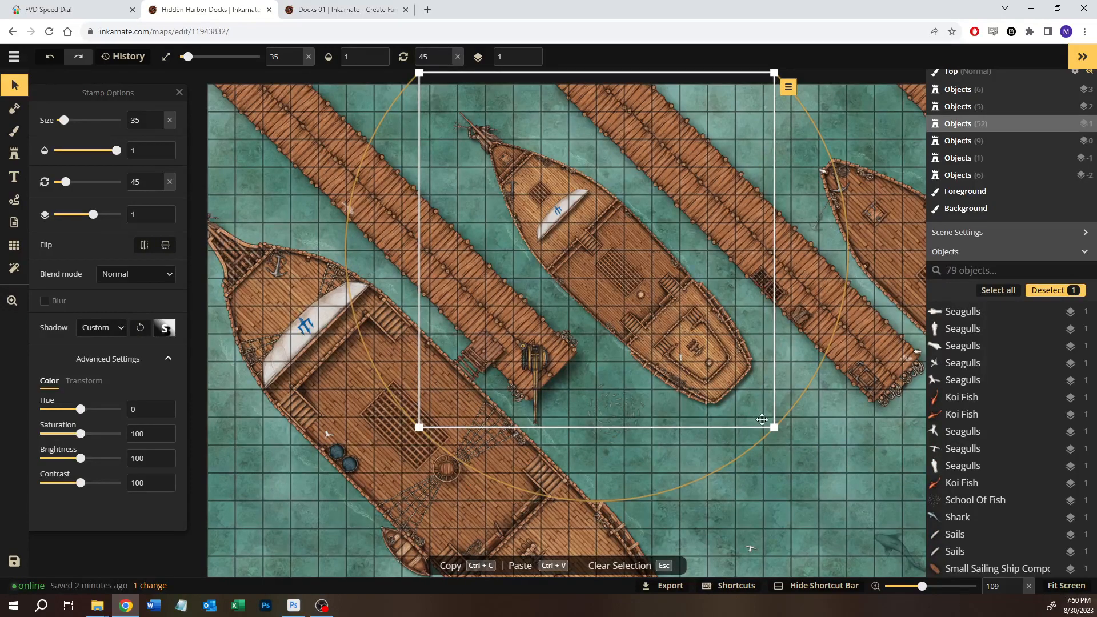
pyautogui.keyDown('shift'); pyautogui.click(566, 212); pyautogui.keyUp('shift')
pyautogui.keyDown('shift'); pyautogui.click(566, 212); pyautogui.keyUp('shift')
pyautogui.moveTo(774, 429); pyautogui.dragTo(829, 498)
pyautogui.moveTo(715, 396); pyautogui.dragTo(704, 381)
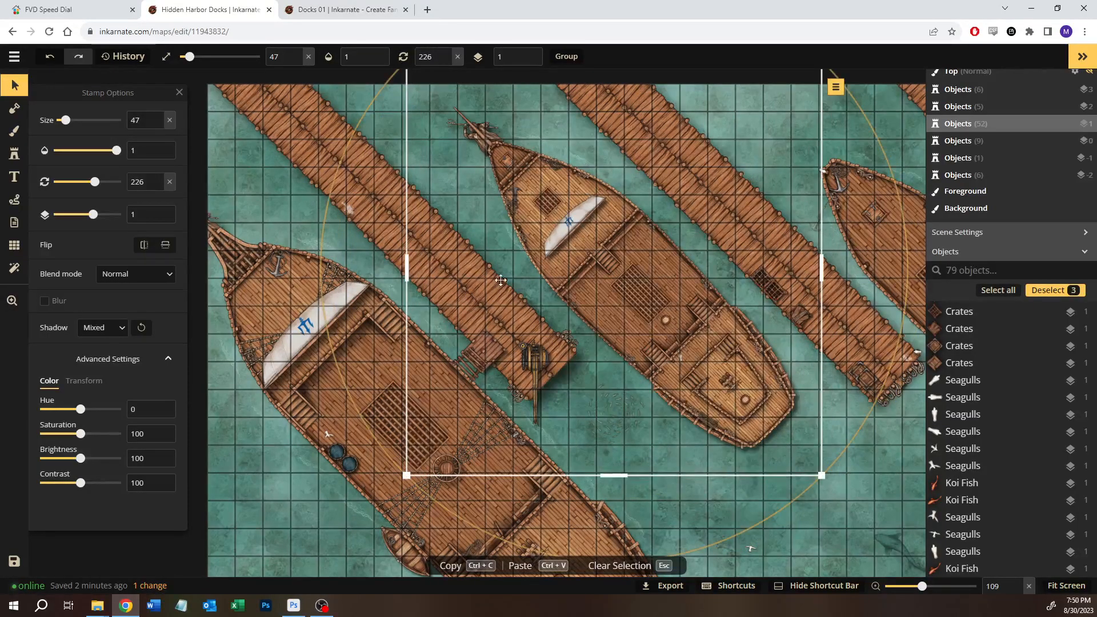
# - Set the size of the ship, sail and emblem to 45, center them between the docks and clear the selection
pyautogui.click(159, 125)
pyautogui.click(159, 125)
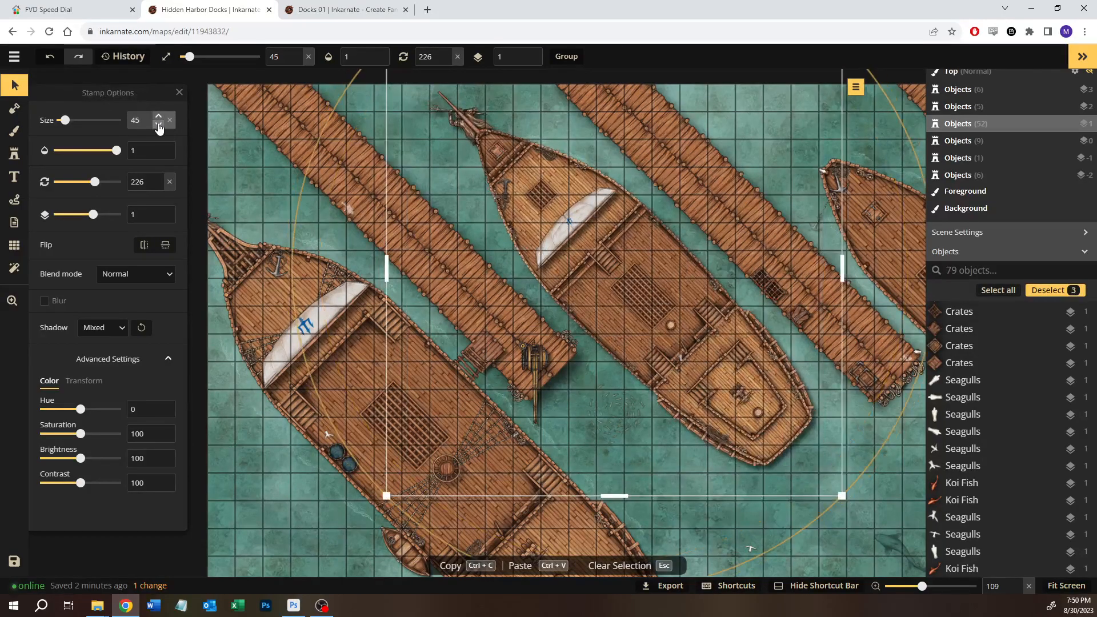
pyautogui.click(159, 126)
pyautogui.click(159, 125)
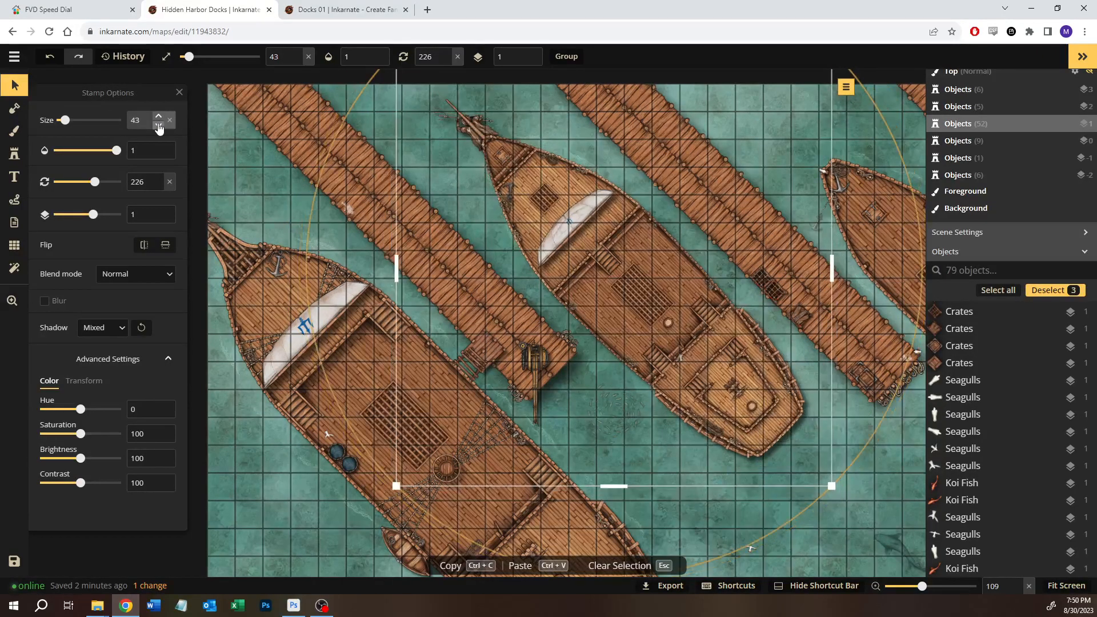
pyautogui.click(159, 126)
pyautogui.click(159, 125)
pyautogui.click(159, 117)
pyautogui.click(159, 117)
pyautogui.click(160, 117)
pyautogui.click(160, 117)
pyautogui.moveTo(718, 384); pyautogui.dragTo(733, 407)
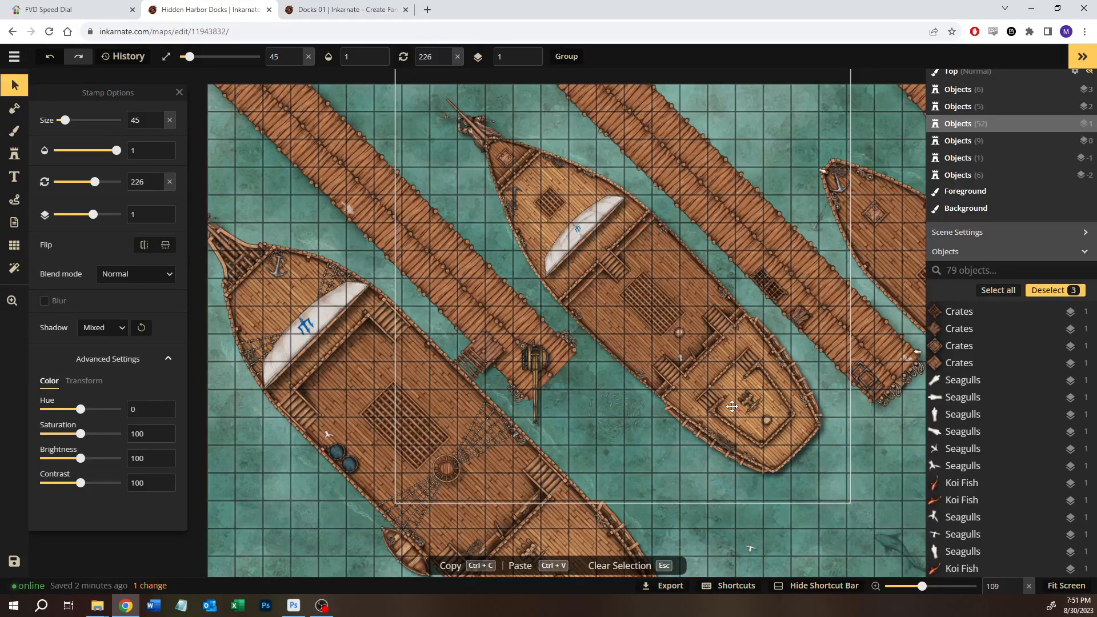
pyautogui.moveTo(732, 406); pyautogui.dragTo(732, 406)
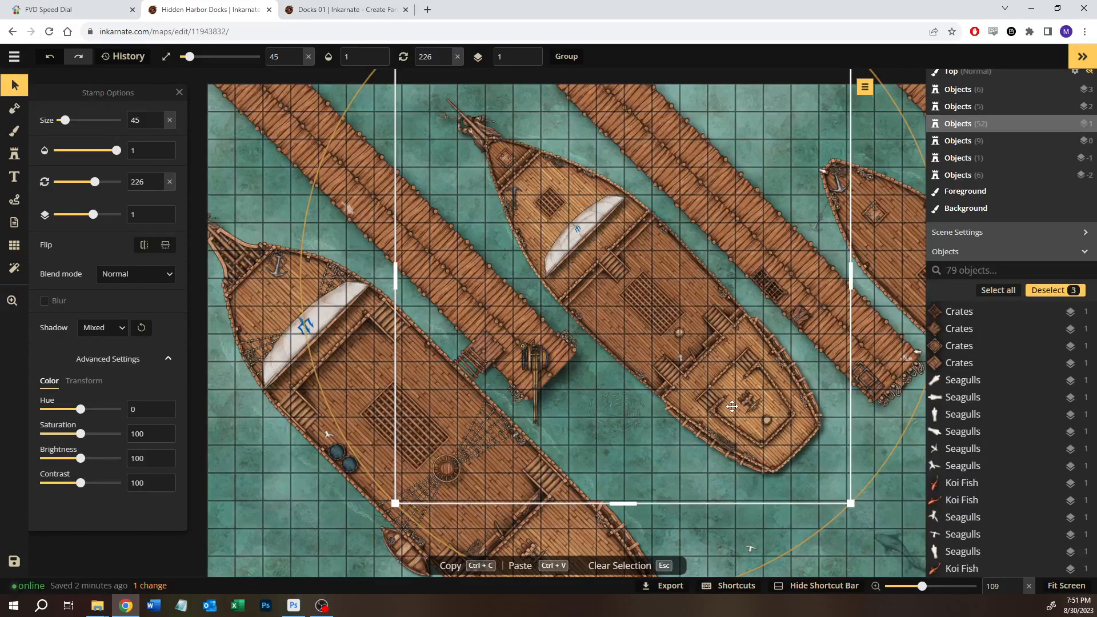
pyautogui.click(897, 490)
# - Move the seagull from the enlarged ship's deck onto the tip of its stern and deselect it
pyautogui.scroll(-2, 897, 491)
pyautogui.moveTo(856, 464); pyautogui.dragTo(561, 408)
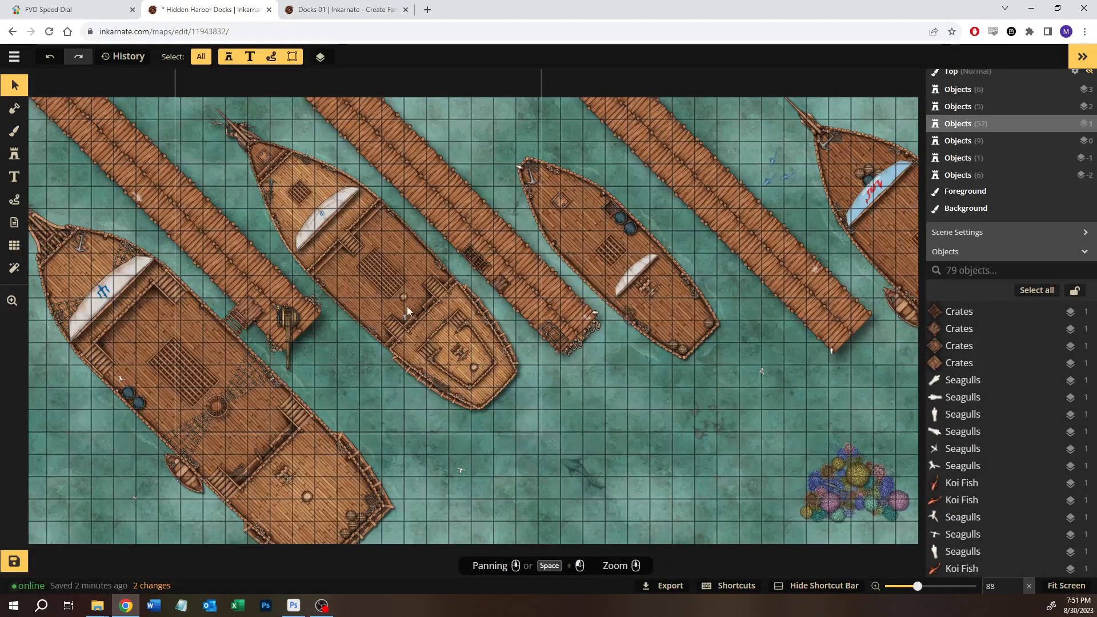
pyautogui.click(403, 314)
pyautogui.moveTo(403, 315); pyautogui.dragTo(428, 370)
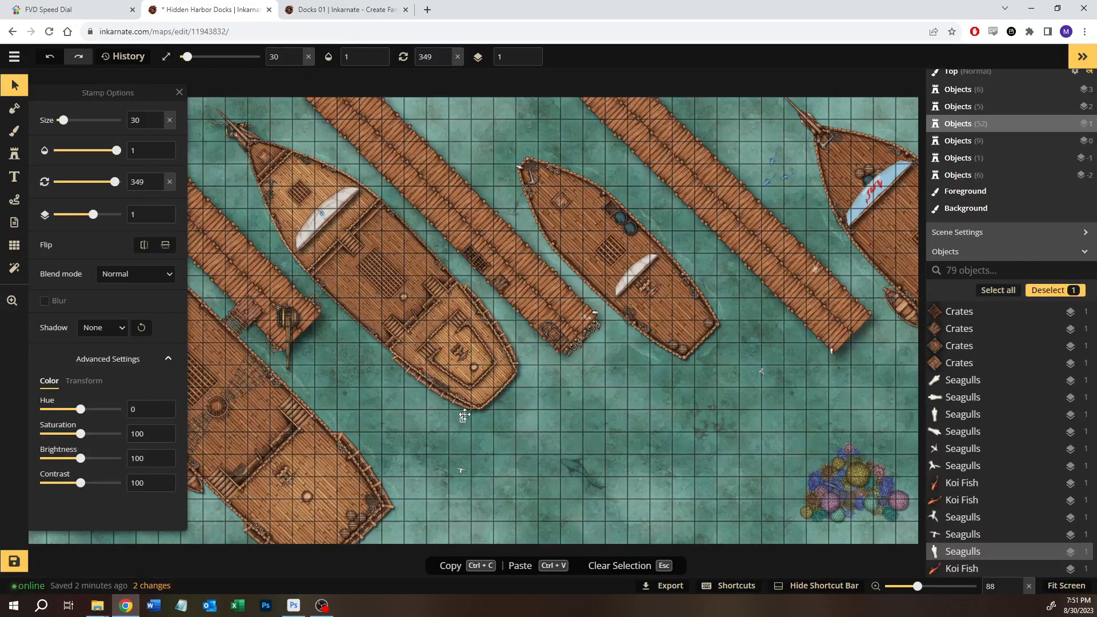
pyautogui.click(543, 420)
pyautogui.moveTo(563, 402); pyautogui.dragTo(633, 390)
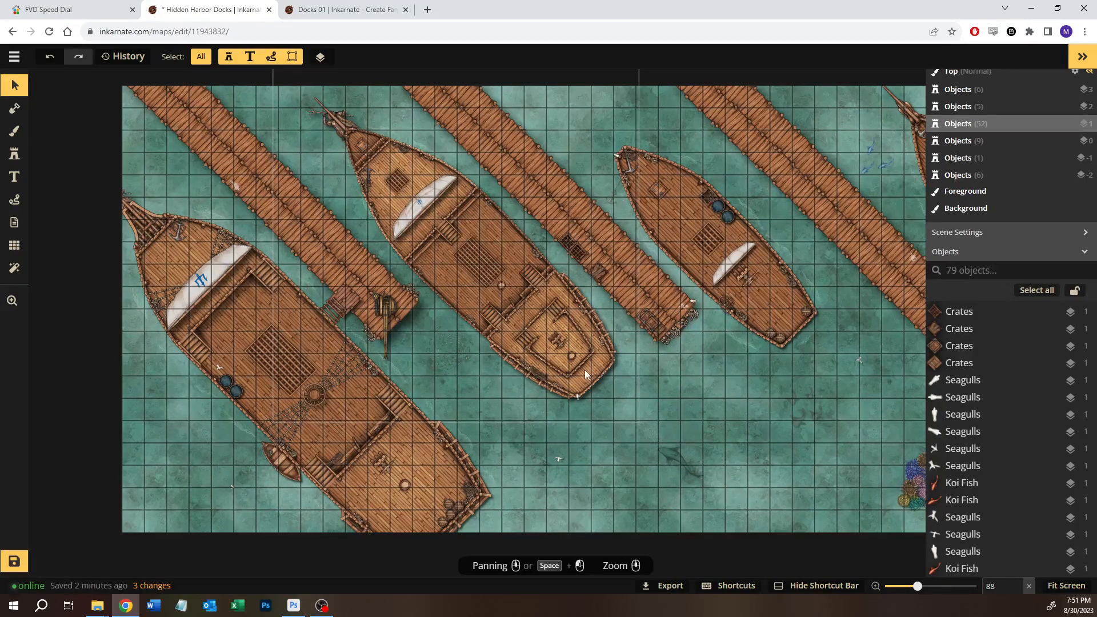
# - Switch to the Docks 01 reference map and examine how the ships, dock edges and surrounding water are detailed
pyautogui.moveTo(730, 395); pyautogui.dragTo(474, 229)
pyautogui.scroll(2, 449, 216)
pyautogui.scroll(4, 445, 208)
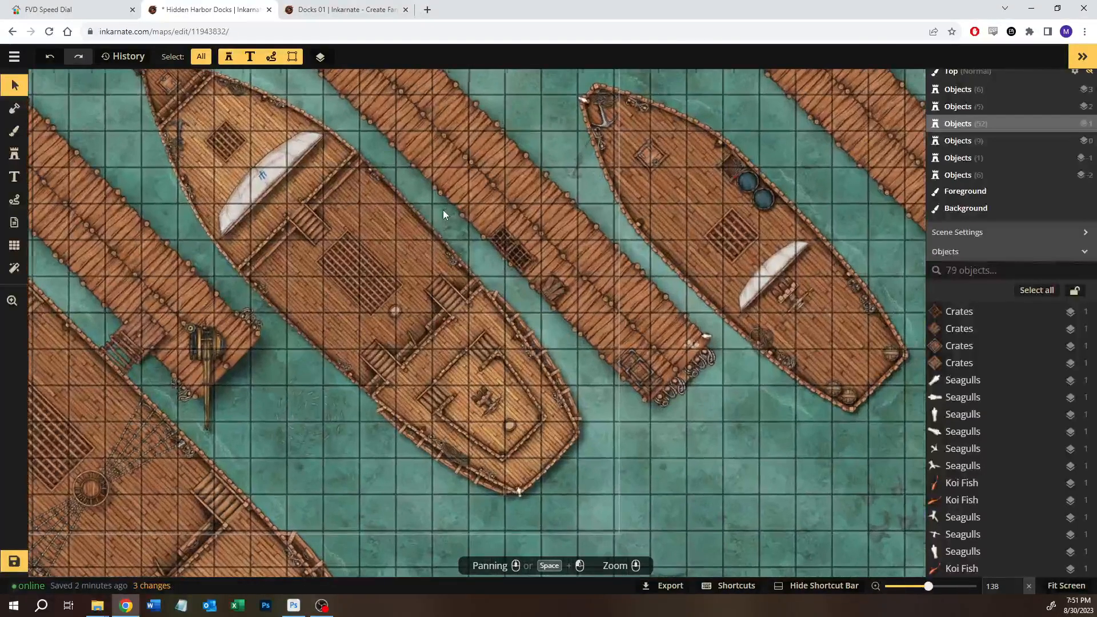
pyautogui.scroll(-3, 431, 217)
pyautogui.hotkey('ctrl', 'Tab')
pyautogui.moveTo(592, 481); pyautogui.dragTo(420, 339)
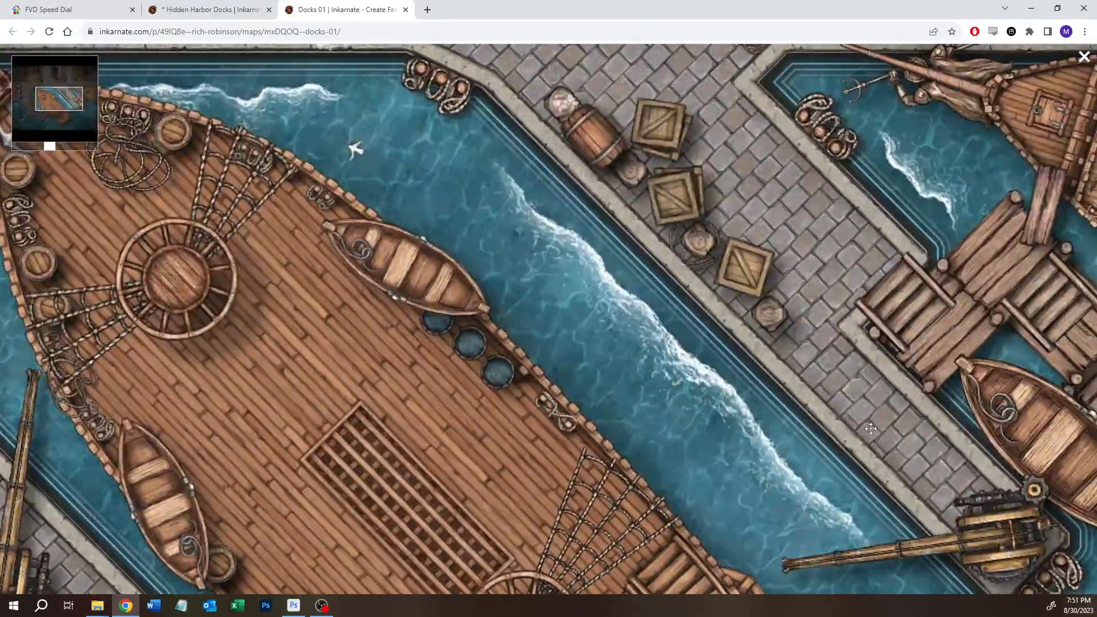
pyautogui.moveTo(871, 428); pyautogui.dragTo(533, 377)
pyautogui.scroll(-2, 609, 351)
pyautogui.scroll(-2, 610, 350)
pyautogui.scroll(1, 608, 352)
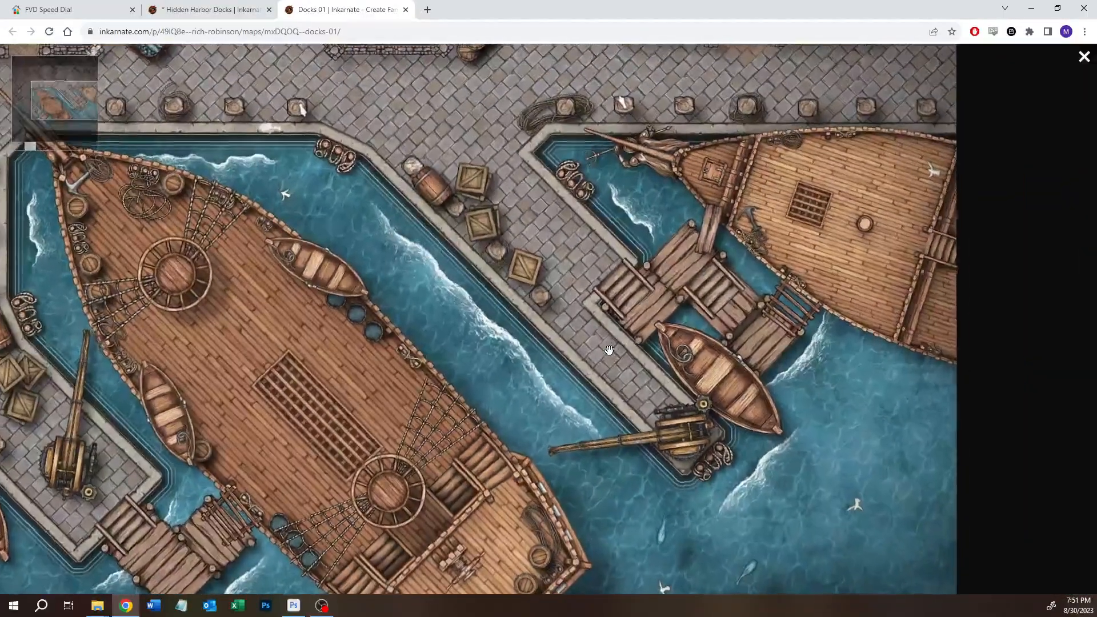
pyautogui.scroll(-1, 600, 372)
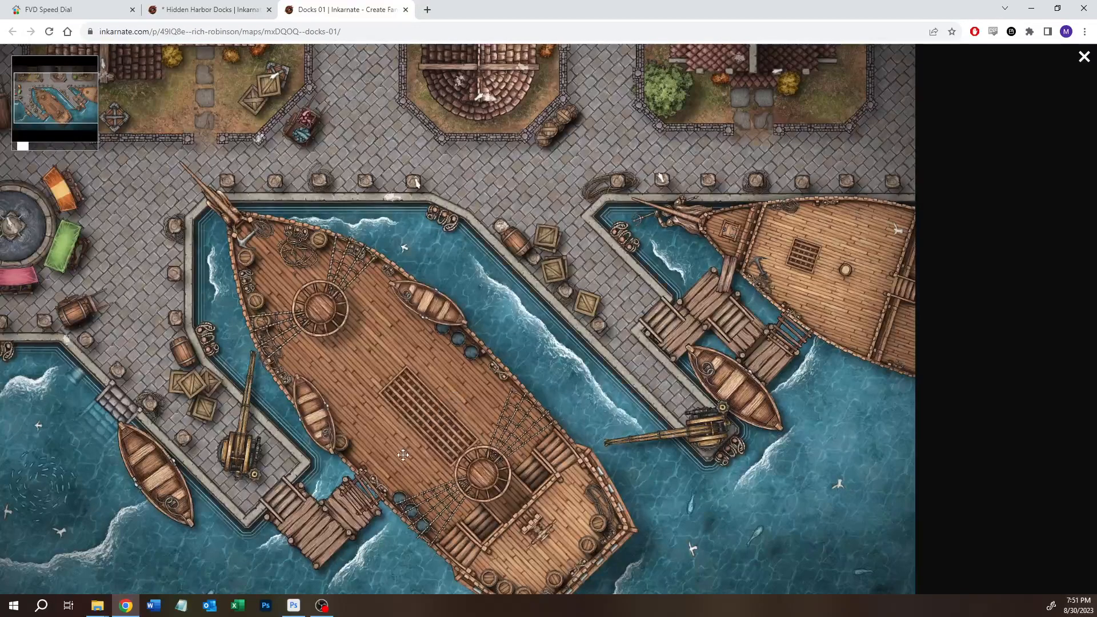
pyautogui.moveTo(402, 455); pyautogui.dragTo(469, 358)
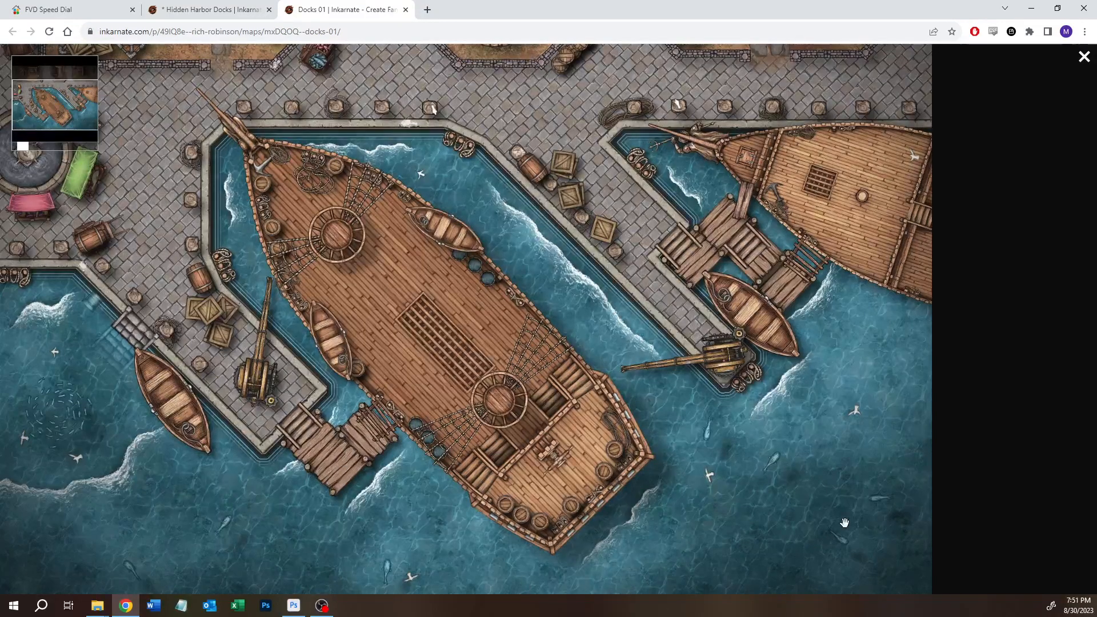
# - Return to the Hidden Harbor Docks map, search the stamp catalog for fish and choose the Water Koi Fish stamp
pyautogui.click(209, 10)
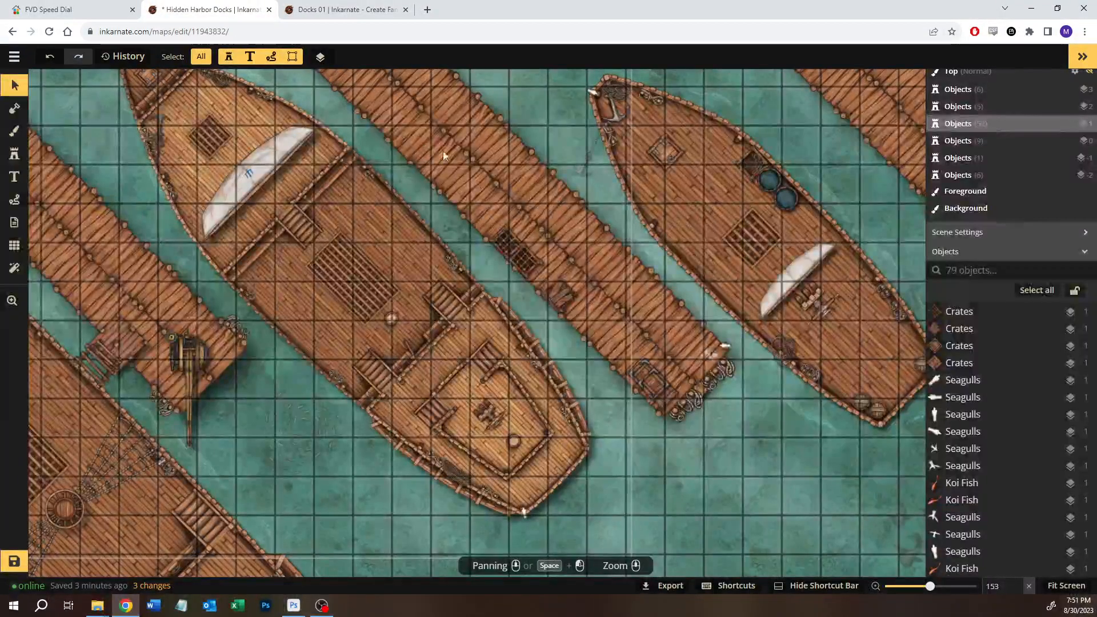
pyautogui.click(11, 152)
pyautogui.click(14, 153)
pyautogui.click(14, 154)
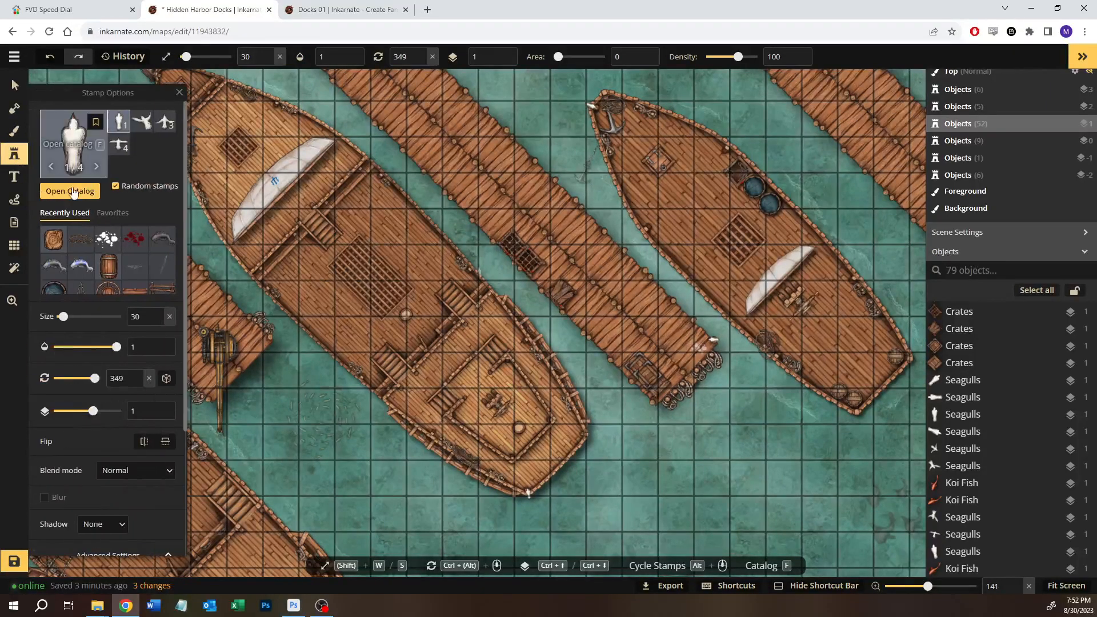
pyautogui.click(76, 189)
pyautogui.write('fish')
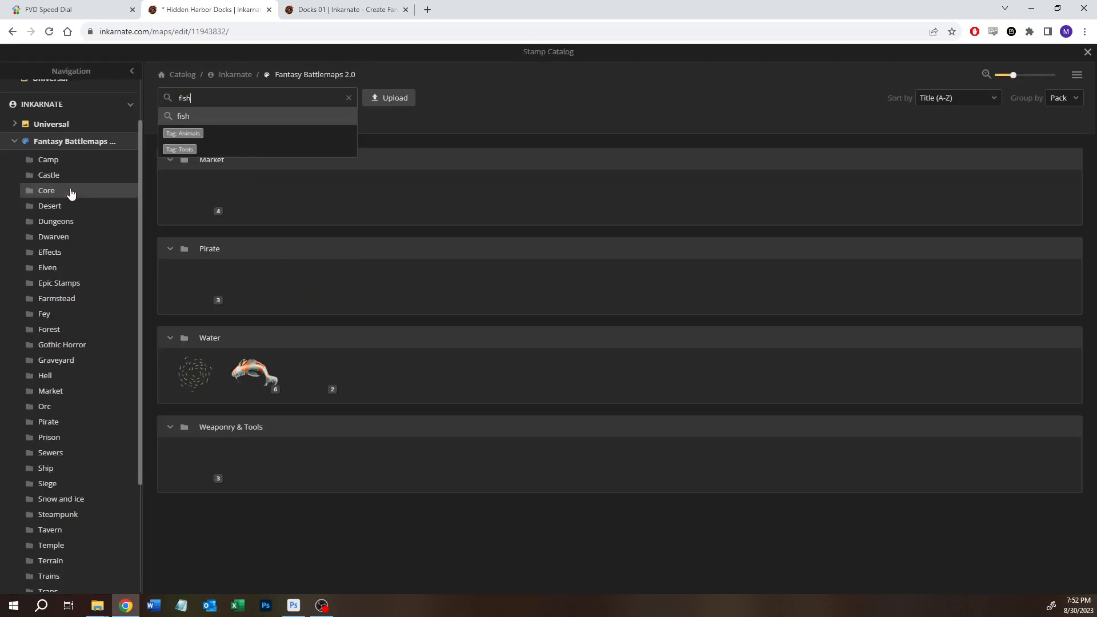
pyautogui.press('Return')
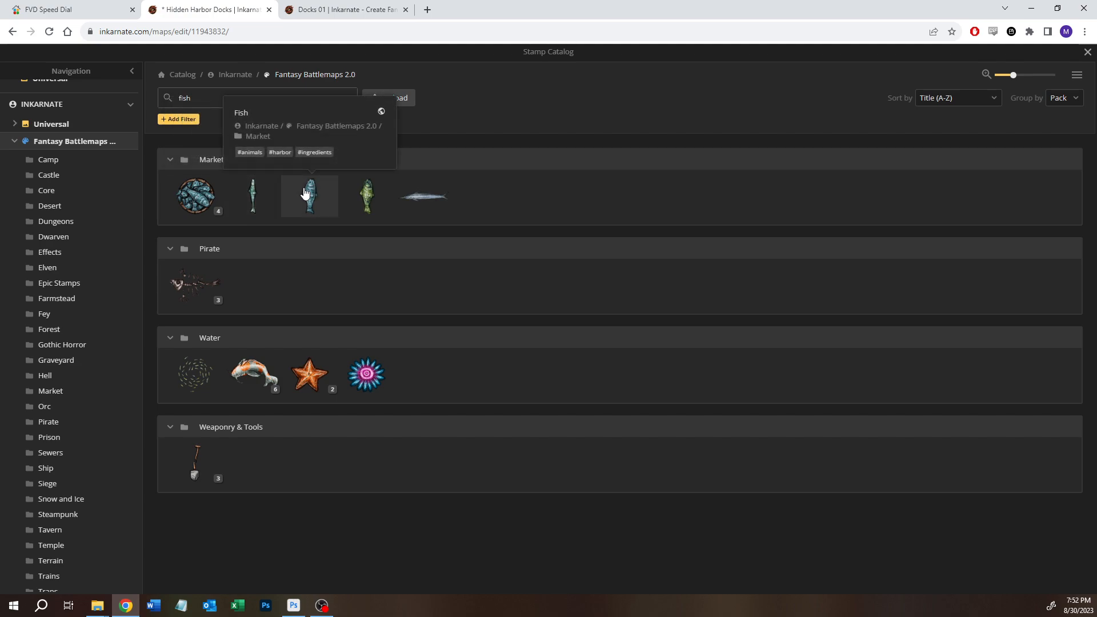
pyautogui.click(260, 381)
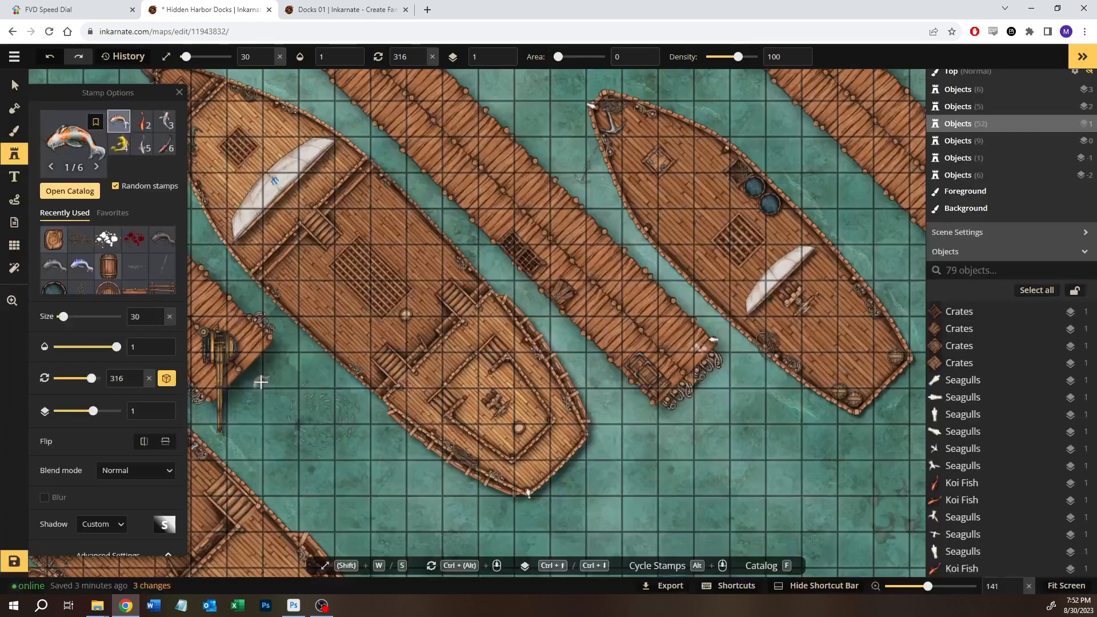
# - Switch to the Docks 01 reference map, examine the fish in the open water, and return to the Hidden Harbor Docks map
pyautogui.click(343, 10)
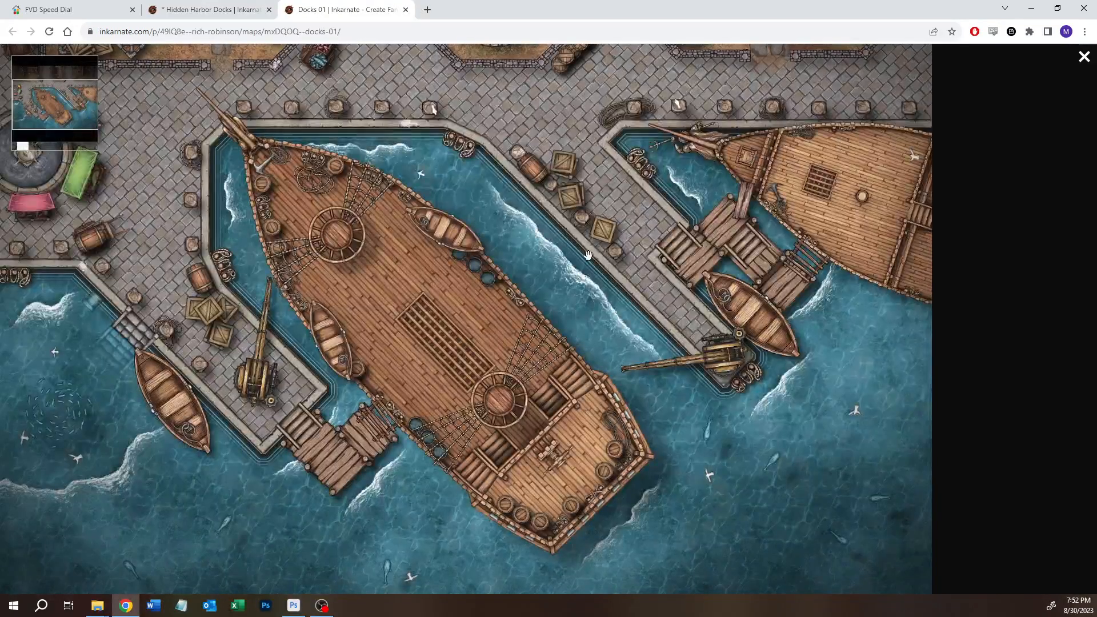
pyautogui.scroll(5, 706, 439)
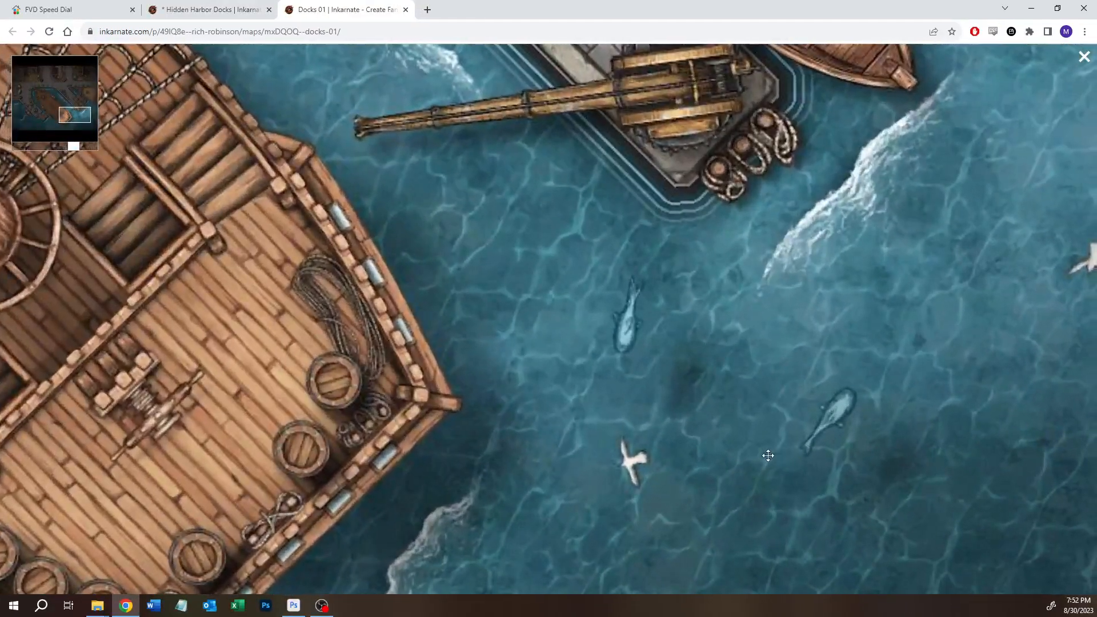
pyautogui.moveTo(768, 455); pyautogui.dragTo(551, 375)
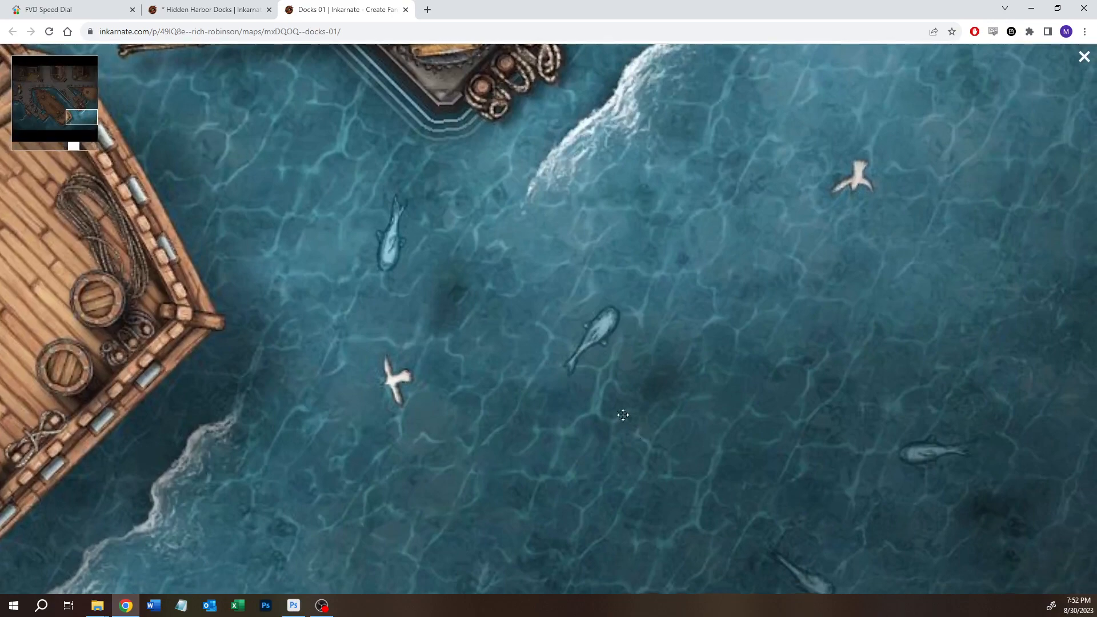
pyautogui.moveTo(633, 423); pyautogui.dragTo(567, 355)
pyautogui.click(212, 9)
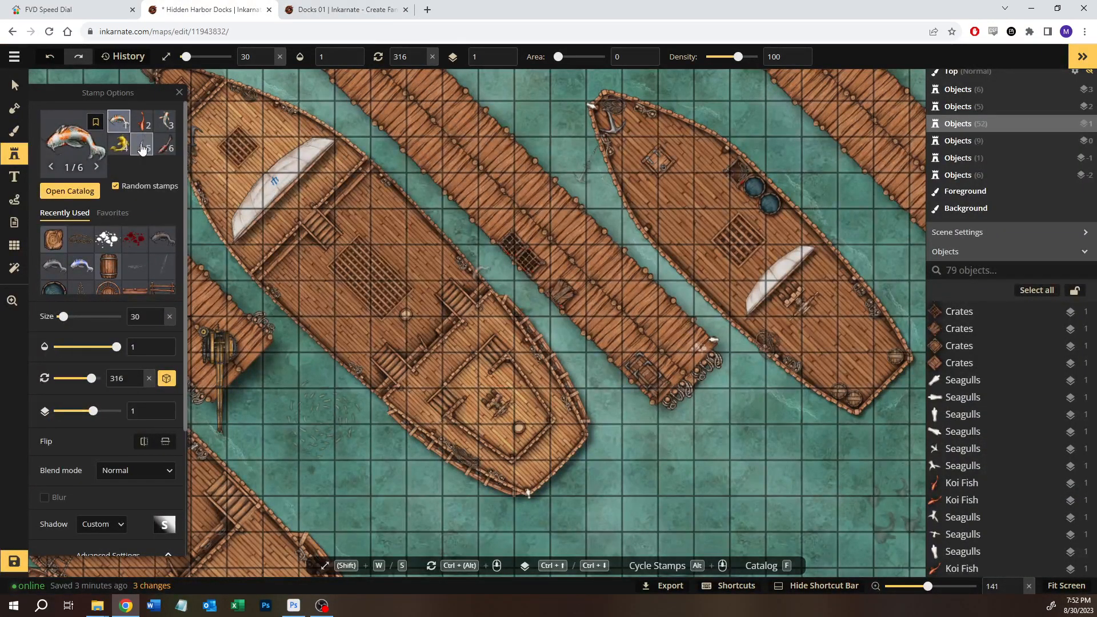
# - Choose the blue Fish stamp from the Market category and compare it with the fish on the Docks 01 reference map
pyautogui.click(69, 191)
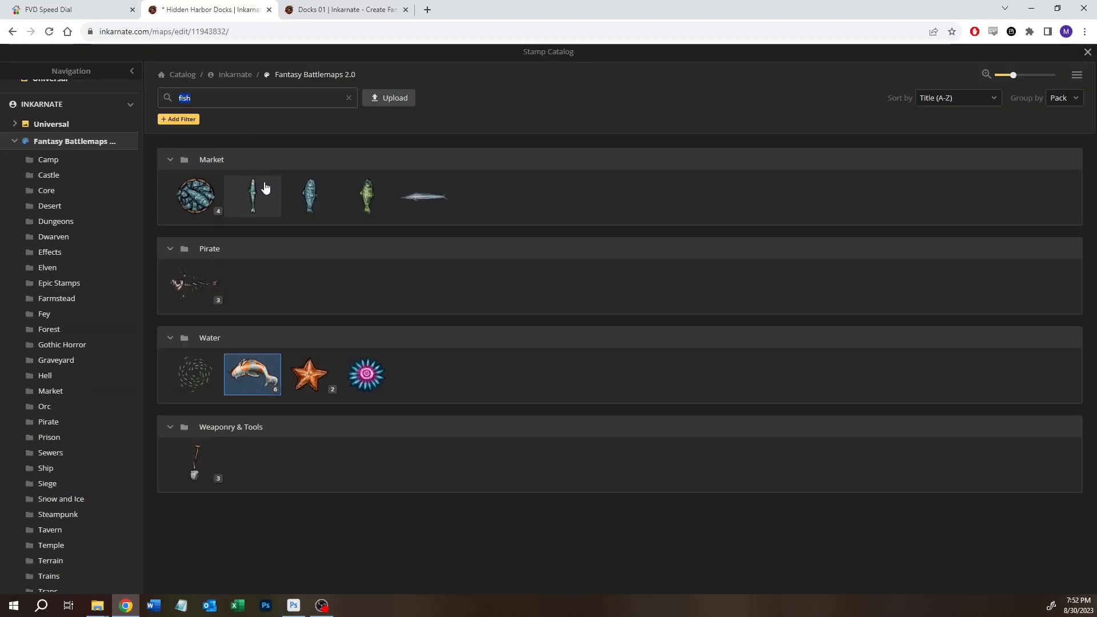
pyautogui.click(341, 10)
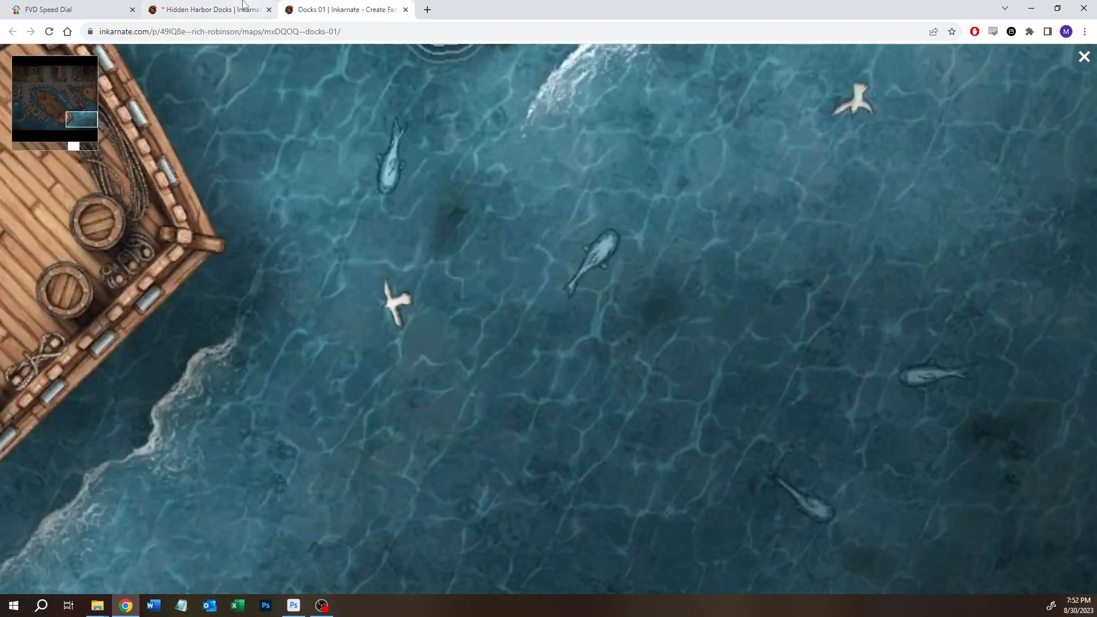
pyautogui.click(209, 10)
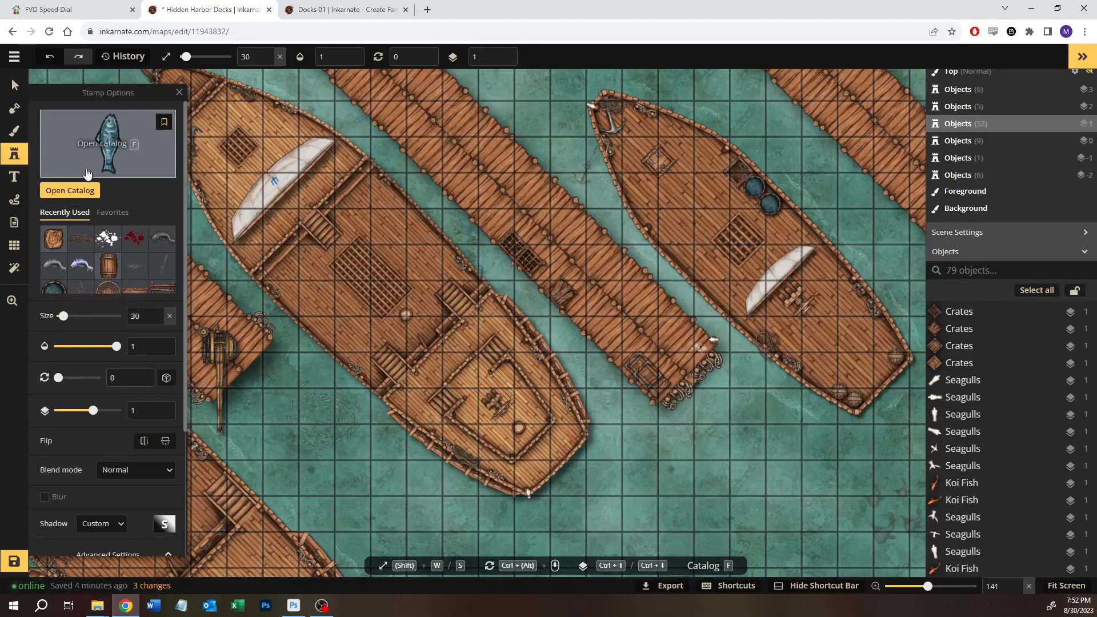
# - Search the stamp catalog for fish and examine the Tavern fish variants in the Watercolor Battlemaps pack
pyautogui.click(96, 134)
pyautogui.click(59, 129)
pyautogui.click(199, 97)
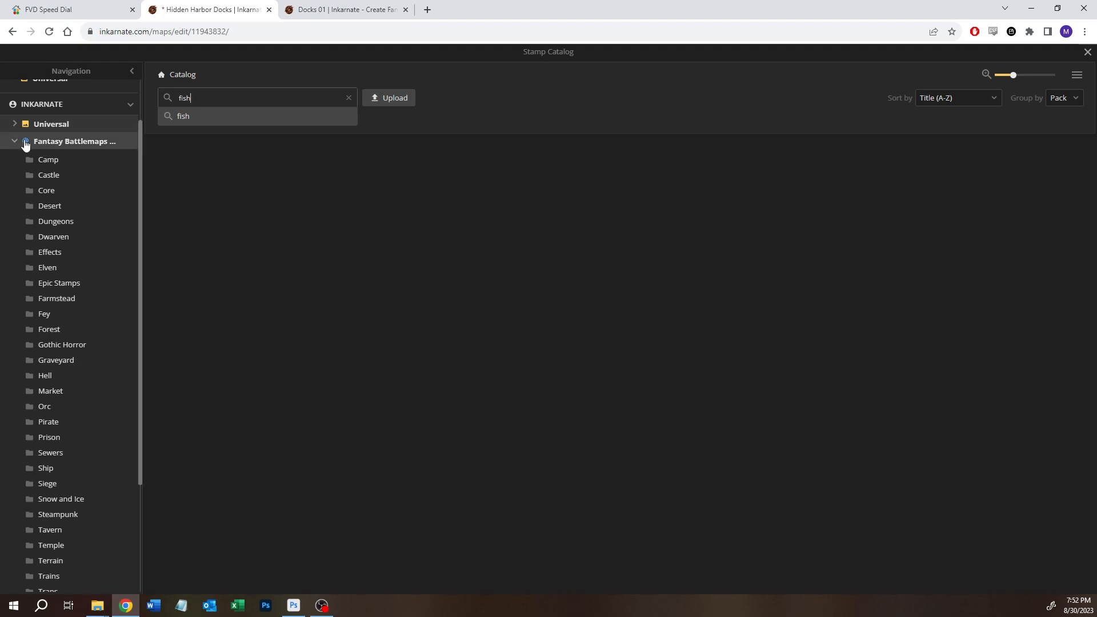
pyautogui.click(55, 142)
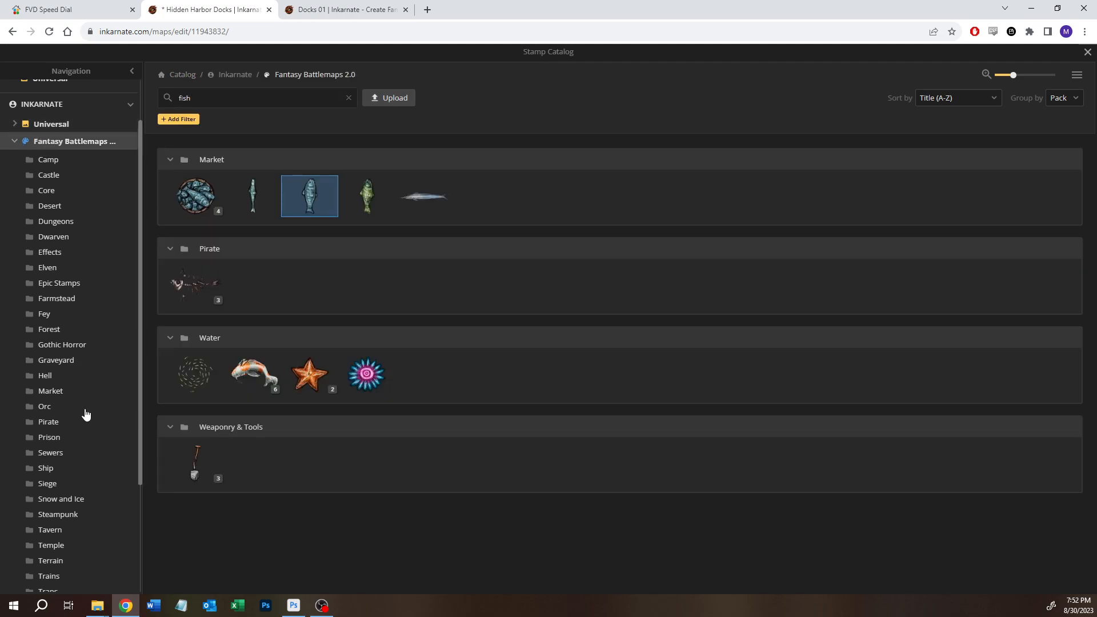
pyautogui.scroll(-3, 85, 413)
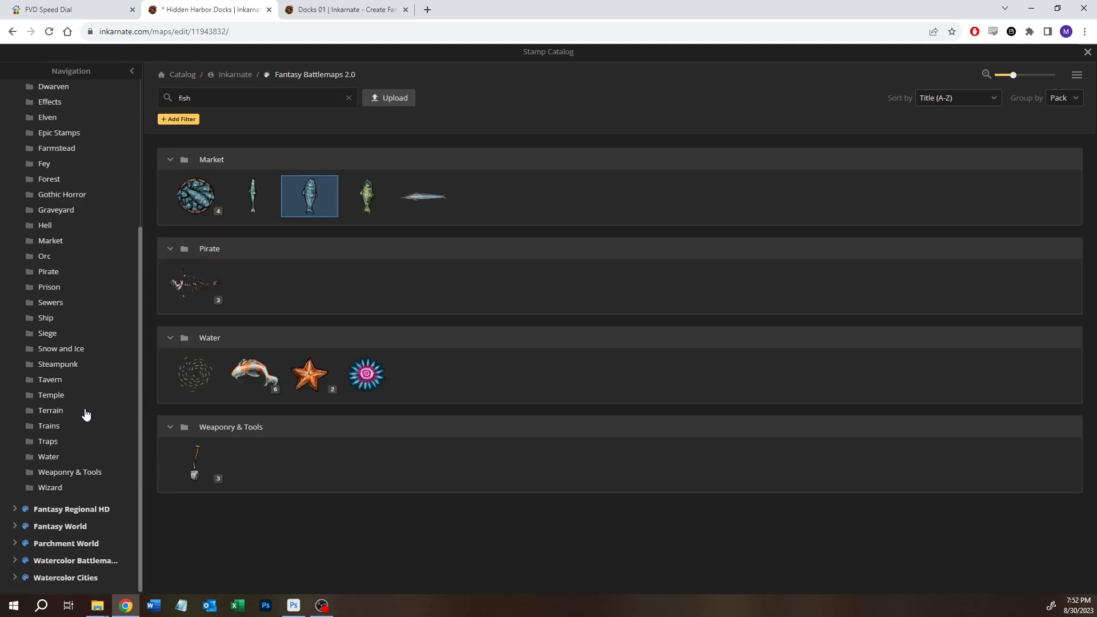
pyautogui.click(52, 567)
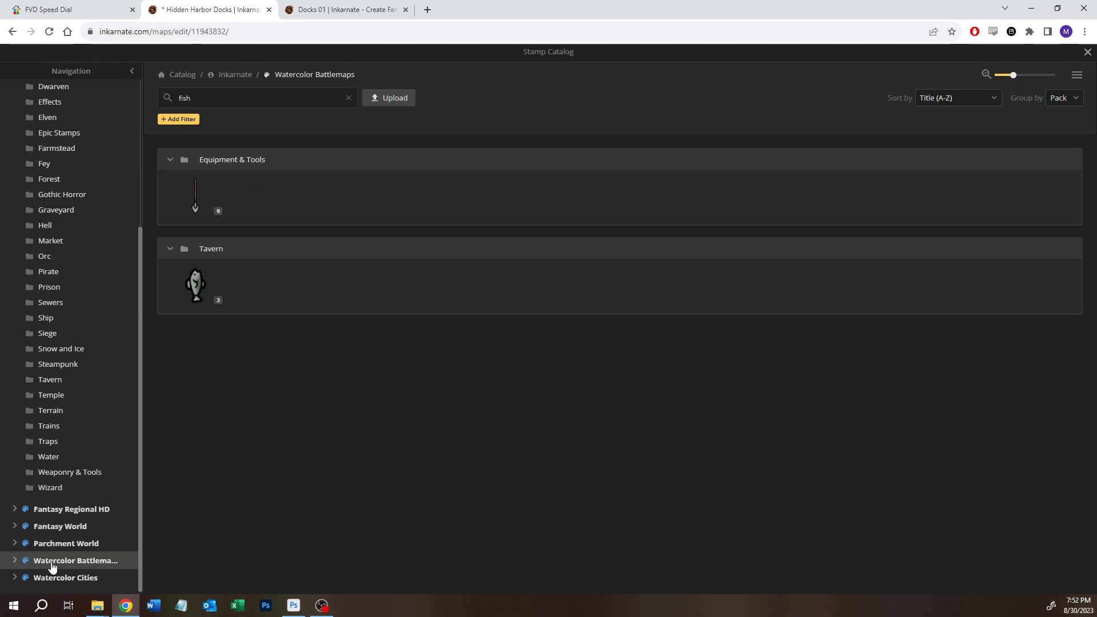
pyautogui.click(196, 309)
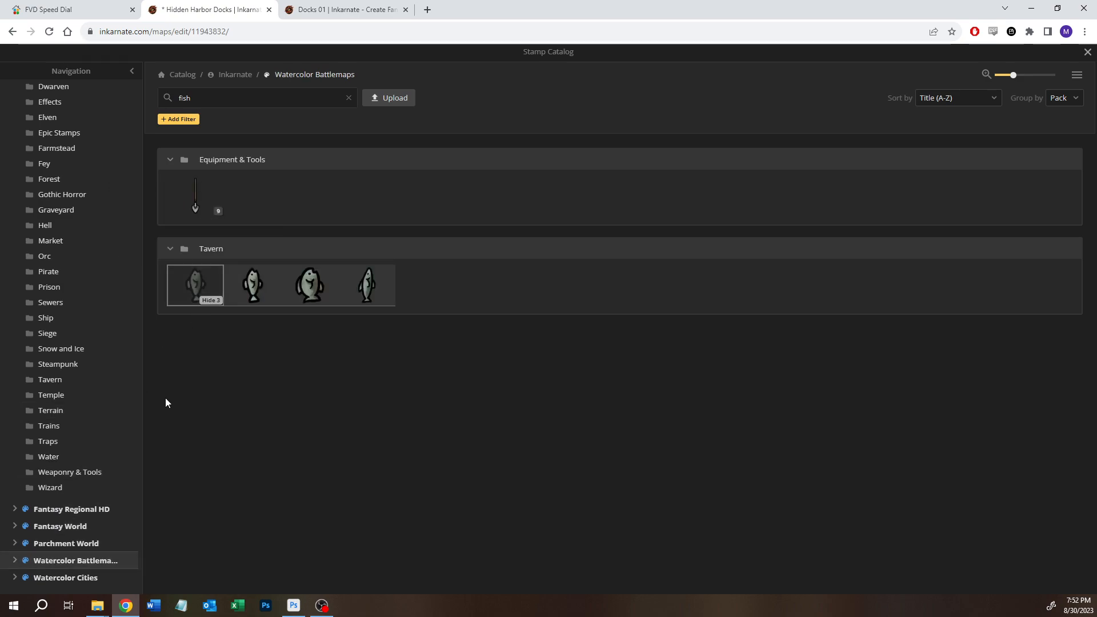
pyautogui.scroll(4, 98, 364)
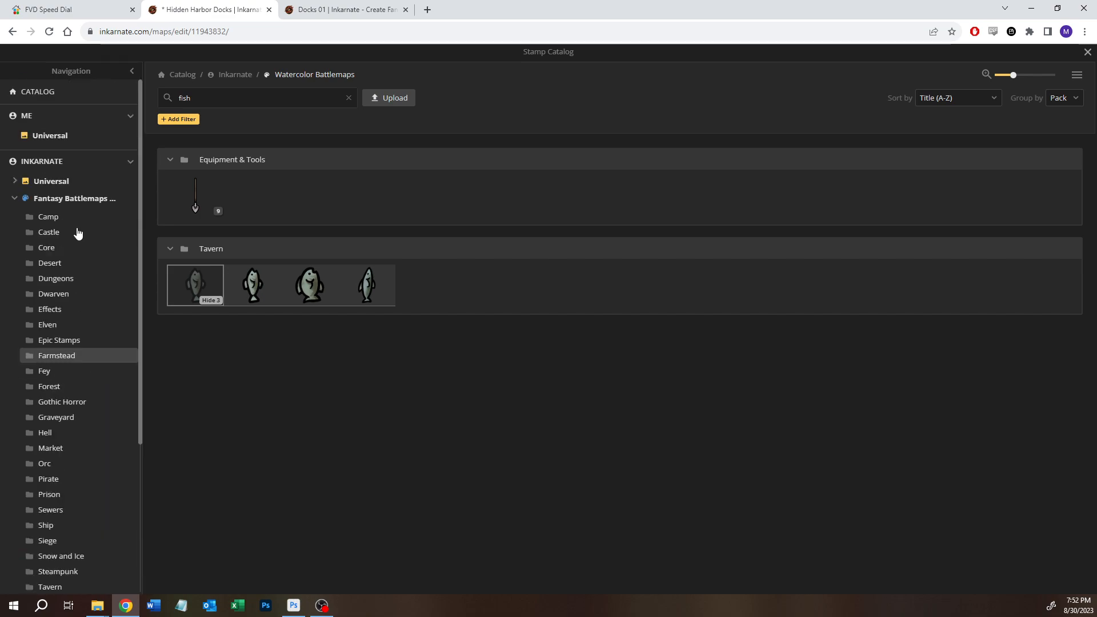
# - Place the Fantasy Battlemaps 2.0 Market Fish stamp in the water off the lower-left ship's stern and set its opacity to 0.5
pyautogui.click(312, 200)
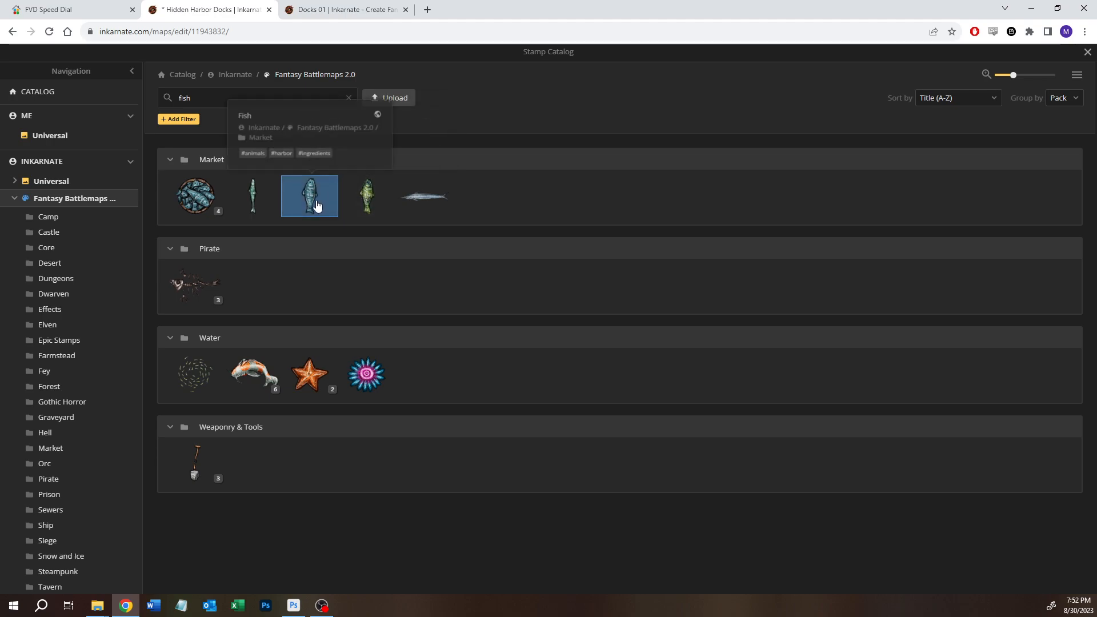
pyautogui.click(314, 204)
pyautogui.press('space')
pyautogui.moveTo(671, 440); pyautogui.dragTo(421, 247)
pyautogui.moveTo(678, 370); pyautogui.dragTo(778, 258)
pyautogui.moveTo(393, 294); pyautogui.dragTo(535, 344)
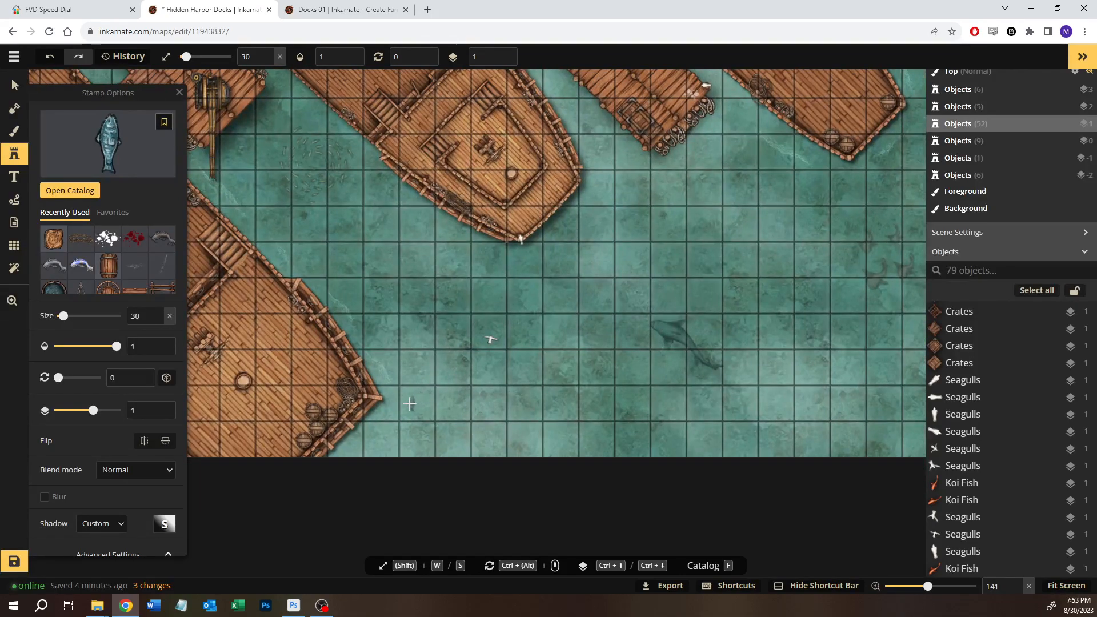
pyautogui.click(411, 405)
pyautogui.scroll(1, 407, 411)
pyautogui.scroll(5, 410, 412)
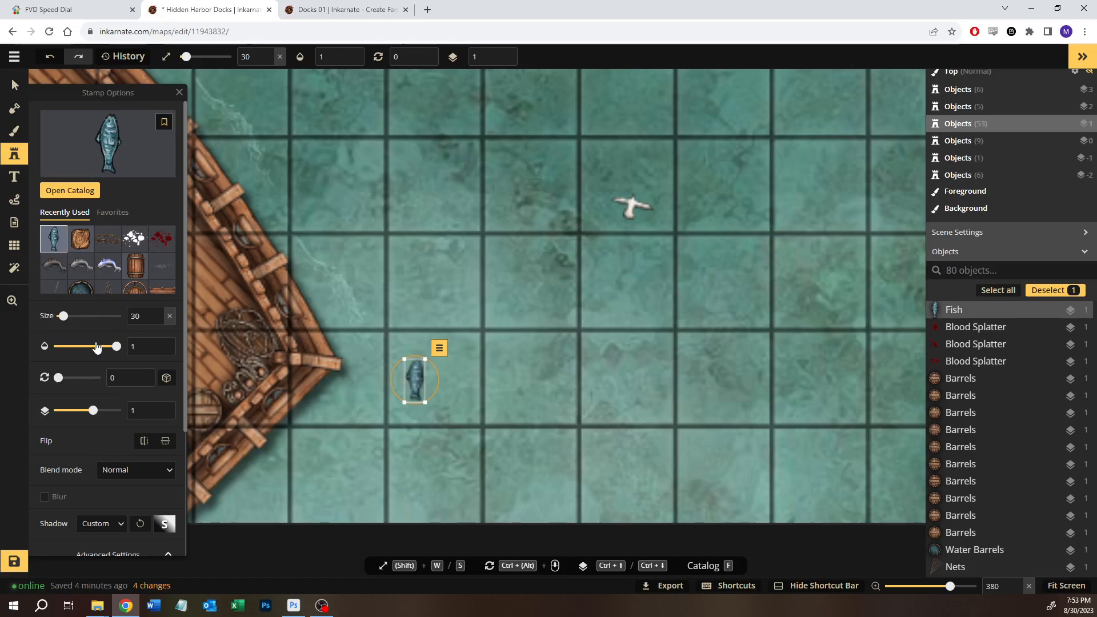
pyautogui.click(97, 347)
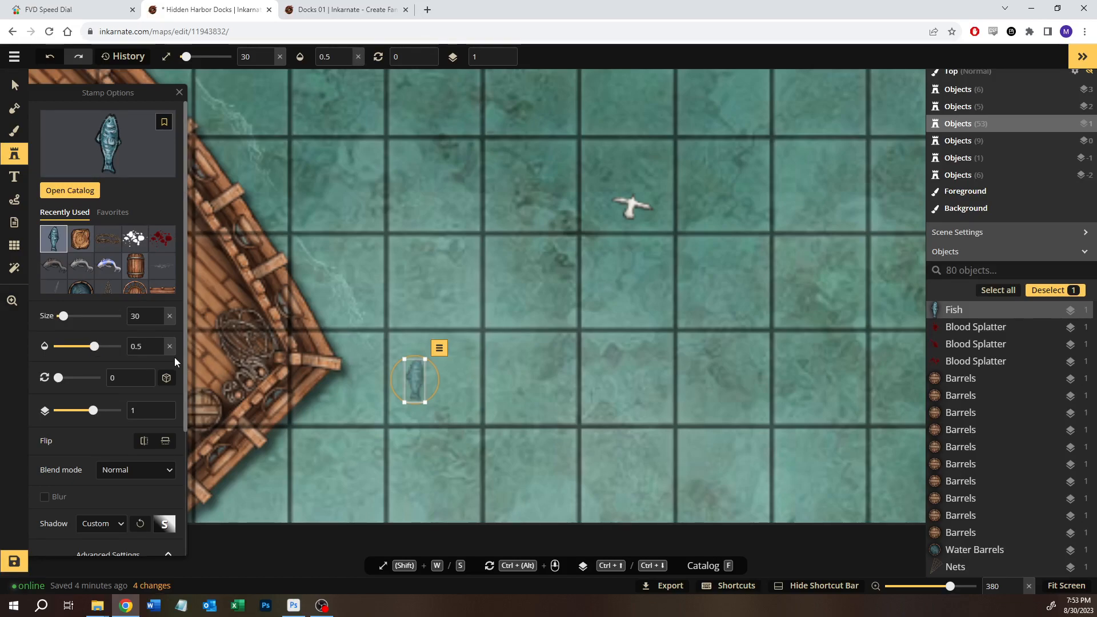
# - Place three more half-transparent fish around the first one, rotated to 19, 349 and 356 degrees
pyautogui.click(430, 319)
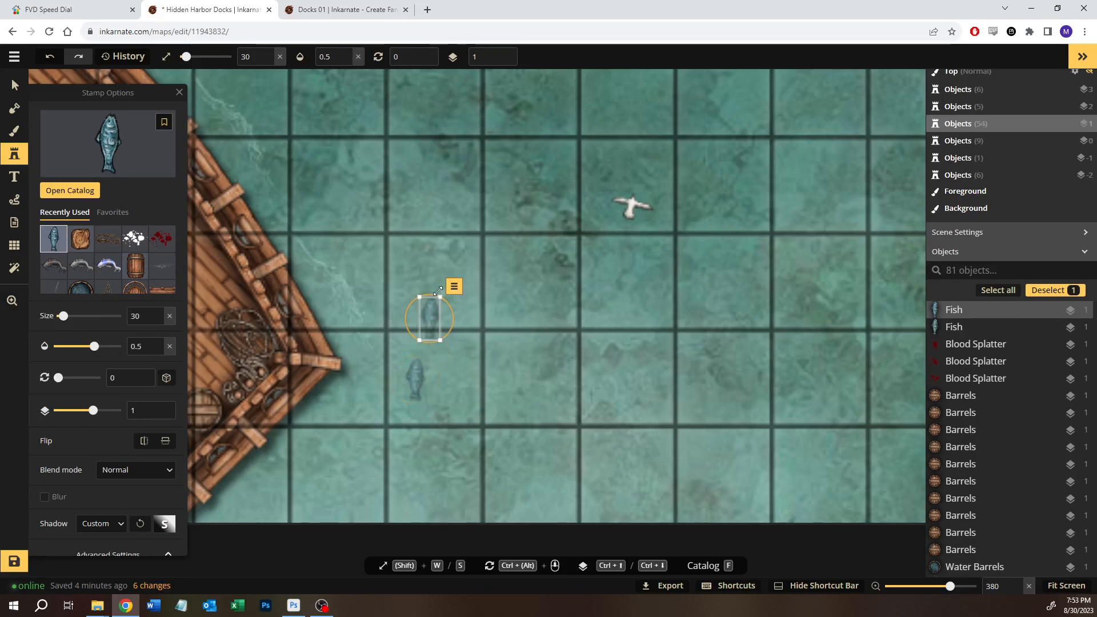
pyautogui.keyDown('ctrl'); pyautogui.scroll(4, 430, 321); pyautogui.keyUp('ctrl')
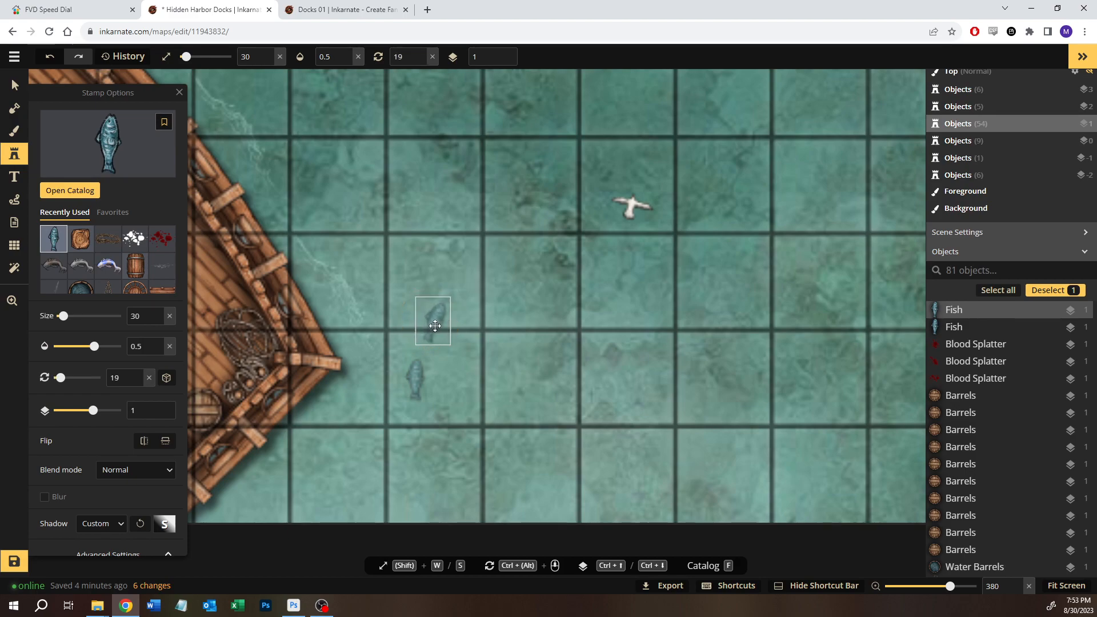
pyautogui.click(466, 383)
pyautogui.moveTo(463, 355); pyautogui.dragTo(444, 356)
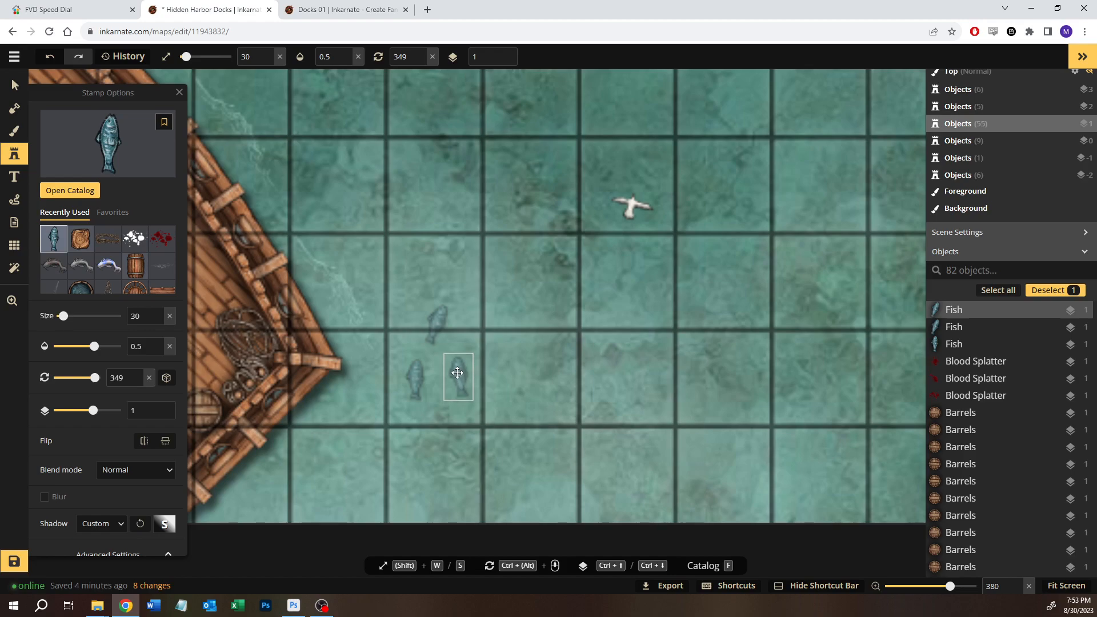
pyautogui.click(400, 426)
pyautogui.moveTo(399, 396); pyautogui.dragTo(399, 398)
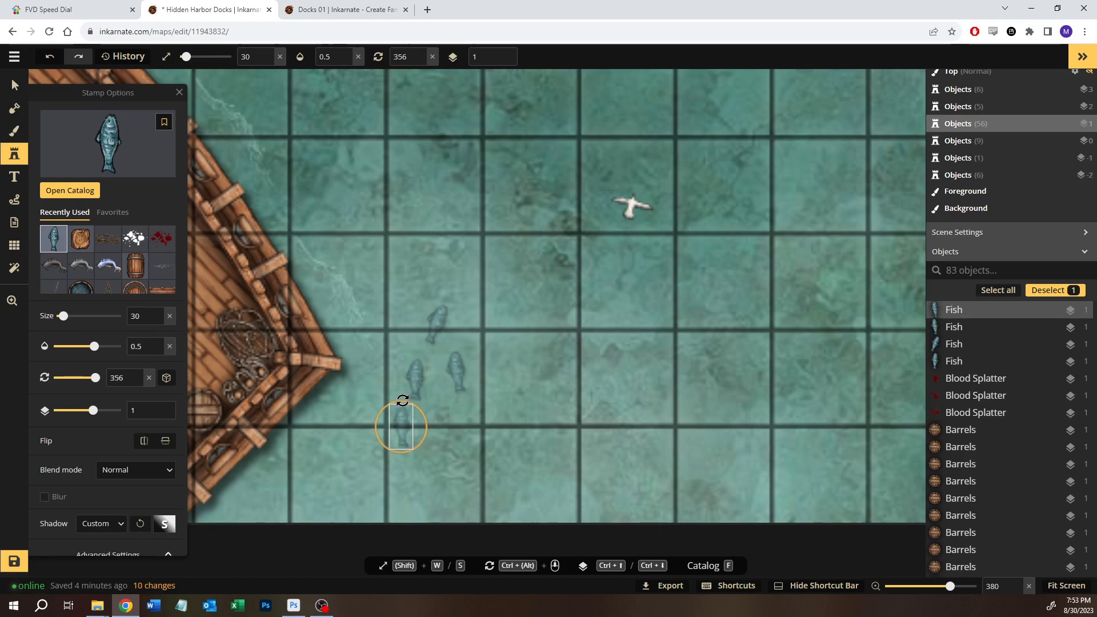
# - Add two more tilted fish to the school, one on its right side and one above it
pyautogui.click(520, 363)
pyautogui.moveTo(527, 335); pyautogui.dragTo(522, 334)
pyautogui.click(477, 258)
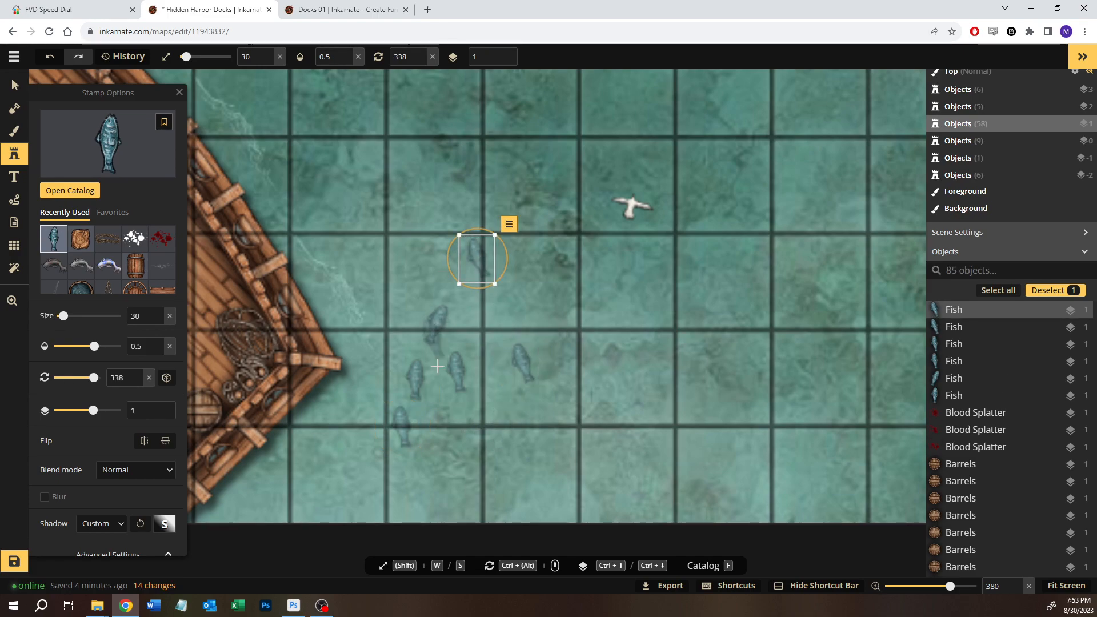
# - Move the first fish from the middle of the school to its lower right side and deselect it
pyautogui.click(15, 84)
pyautogui.moveTo(412, 380); pyautogui.dragTo(501, 423)
pyautogui.click(647, 286)
pyautogui.scroll(-5, 646, 286)
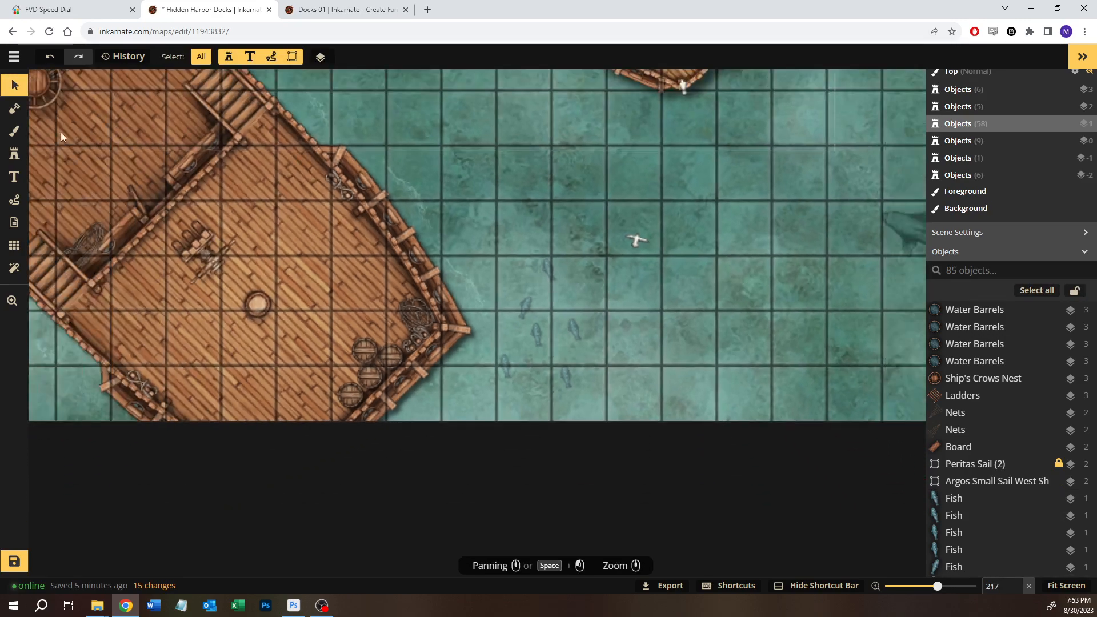
# - Search the stamp catalog for turtle and choose the second turtle variant from the Water category
pyautogui.click(15, 154)
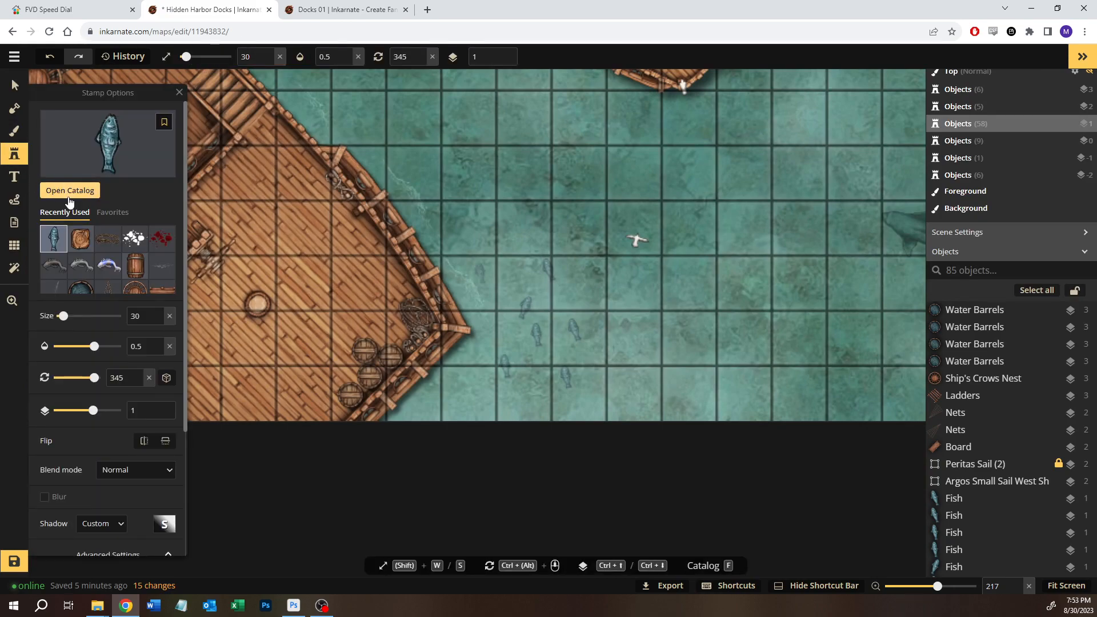
pyautogui.click(69, 191)
pyautogui.write('turtle')
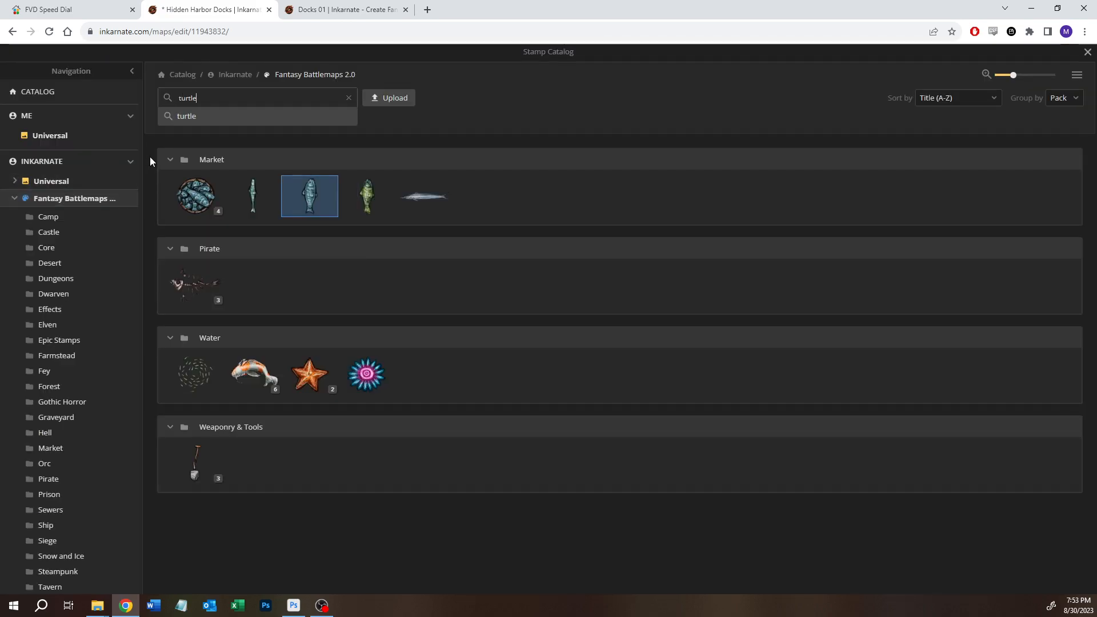
pyautogui.press('Return')
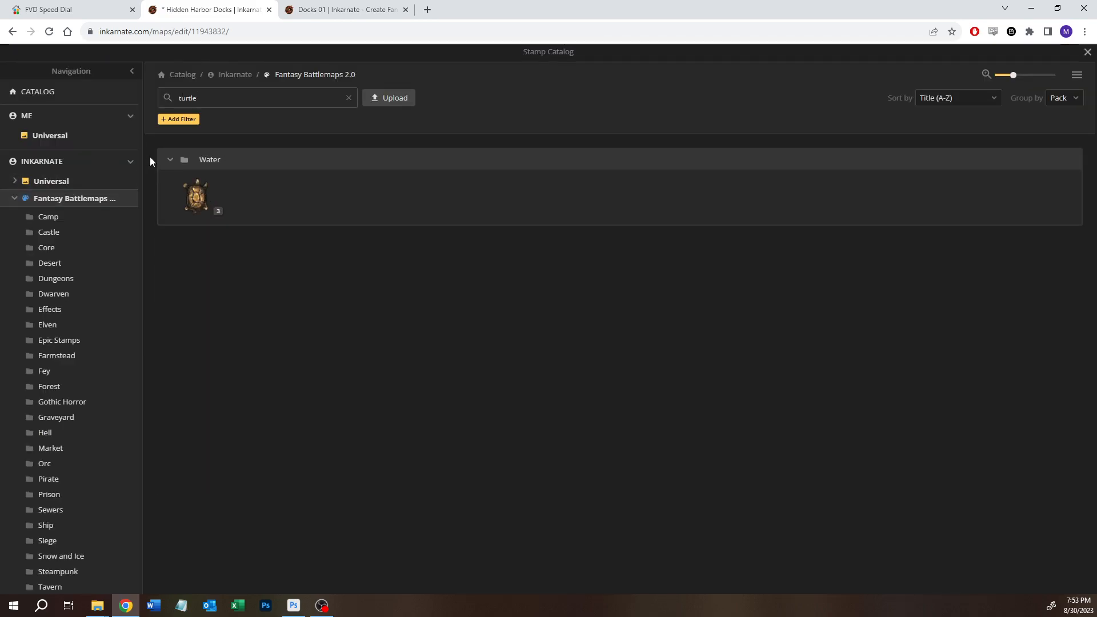
pyautogui.click(211, 212)
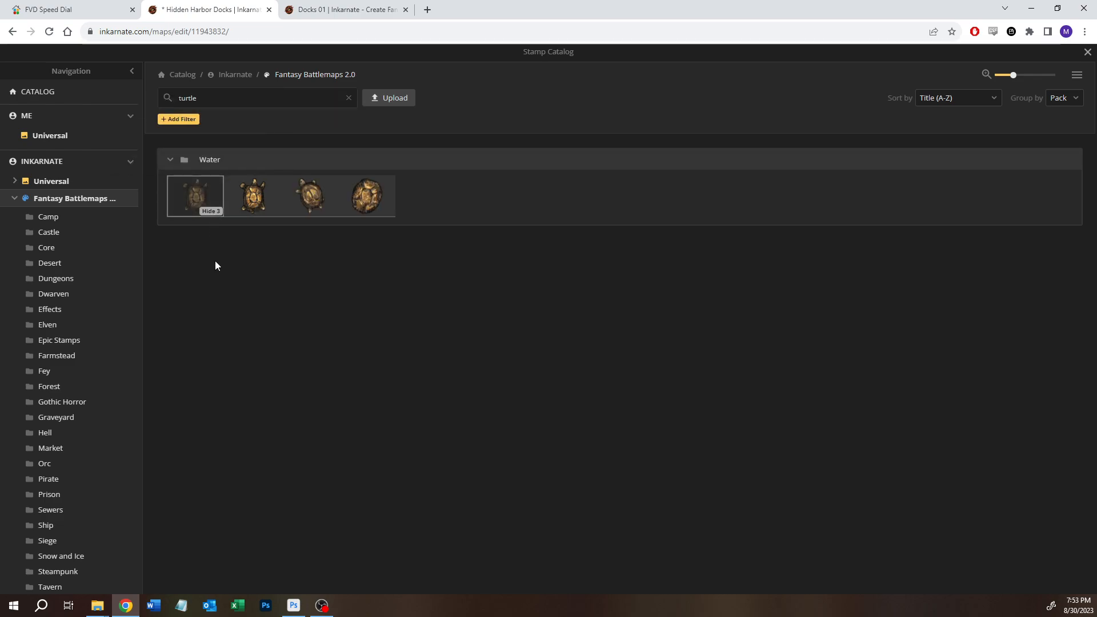
pyautogui.click(313, 201)
# - Set the size of the turtle stamp to 100
pyautogui.press('space')
pyautogui.moveTo(665, 340); pyautogui.dragTo(521, 314)
pyautogui.press('w')
pyautogui.press('w')
pyautogui.press('w')
pyautogui.press('w')
pyautogui.press('w')
pyautogui.press('w')
pyautogui.press('w')
pyautogui.press('w')
pyautogui.press('s')
# - Place a turtle in the water just above the right part of the coral reef
pyautogui.press('space')
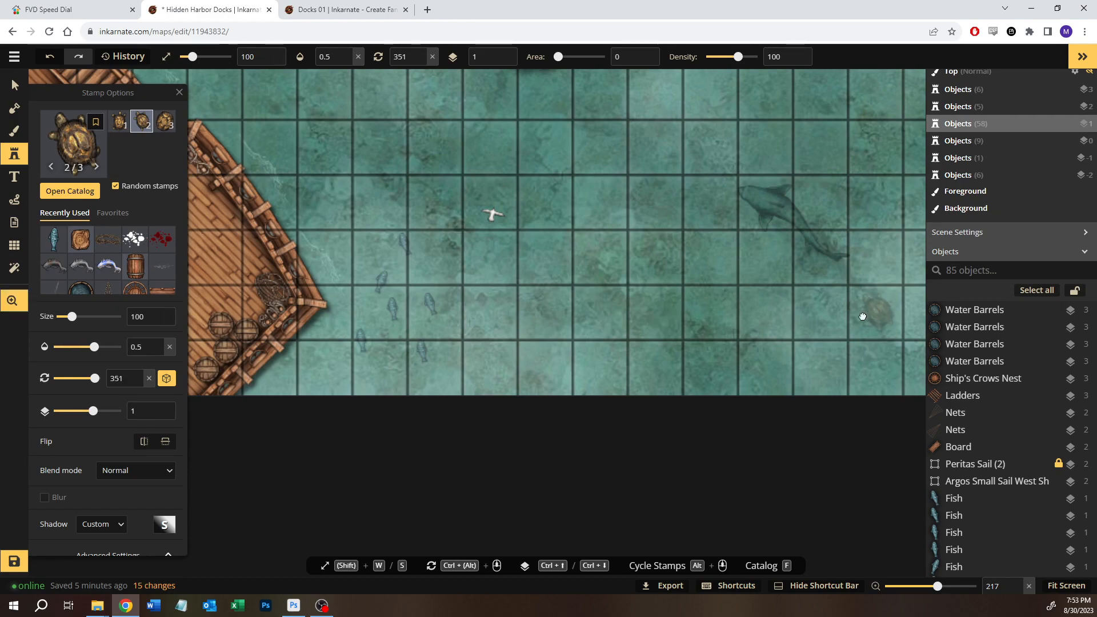
pyautogui.moveTo(876, 312); pyautogui.dragTo(311, 341)
pyautogui.moveTo(619, 183); pyautogui.dragTo(372, 334)
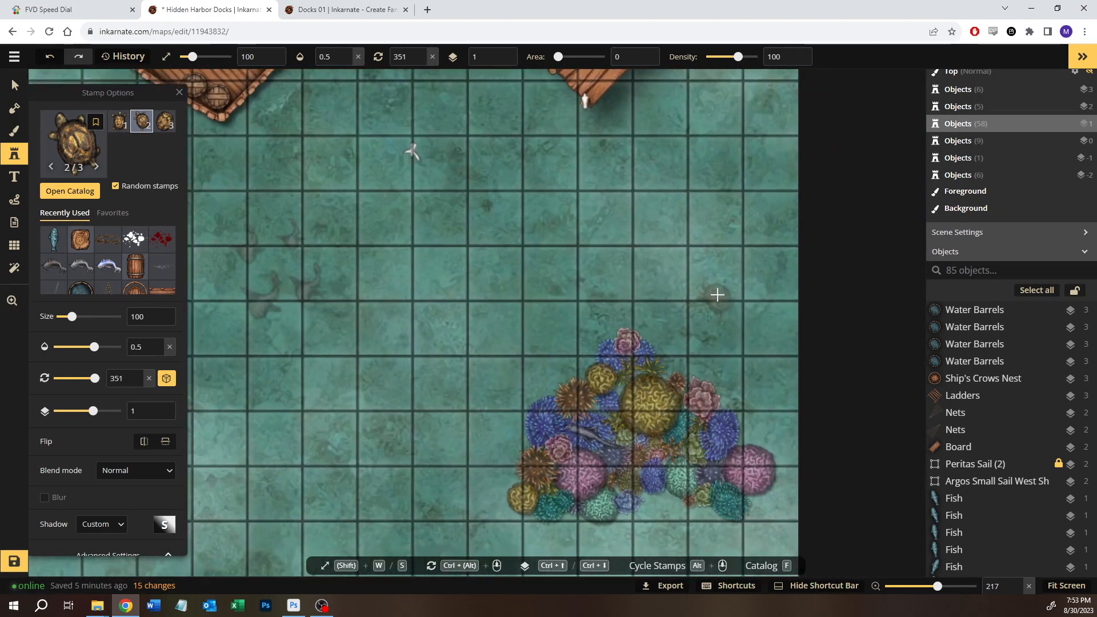
pyautogui.click(711, 268)
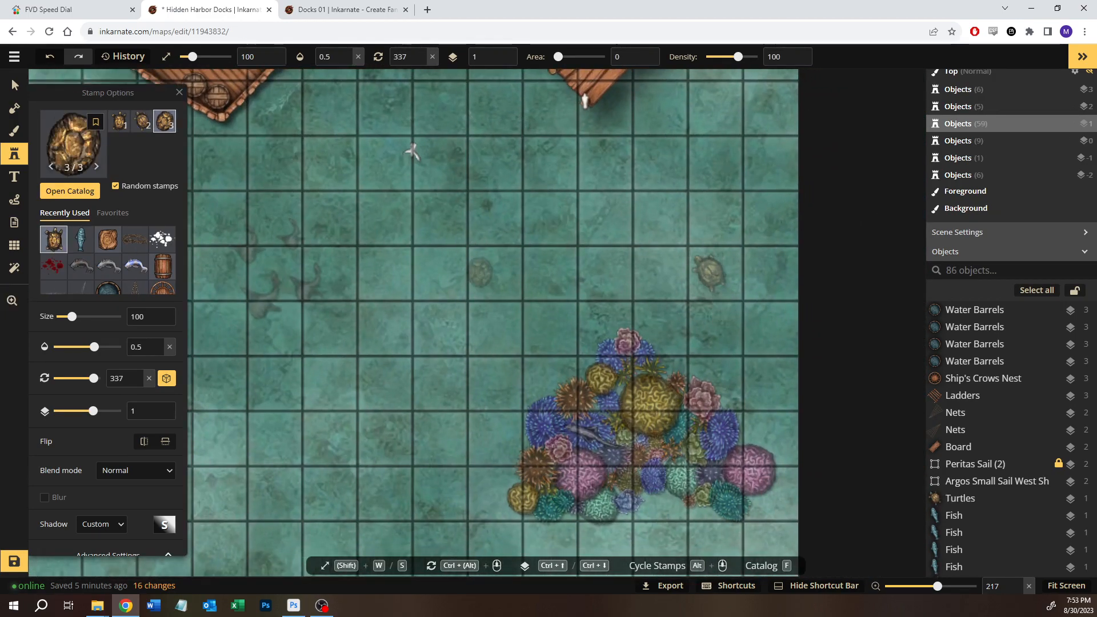
# - Try rotating the turtle to 329 degrees and tinting it with hue 117 and saturation 65, and undo these changes
pyautogui.click(15, 84)
pyautogui.click(709, 269)
pyautogui.moveTo(709, 244); pyautogui.dragTo(714, 270)
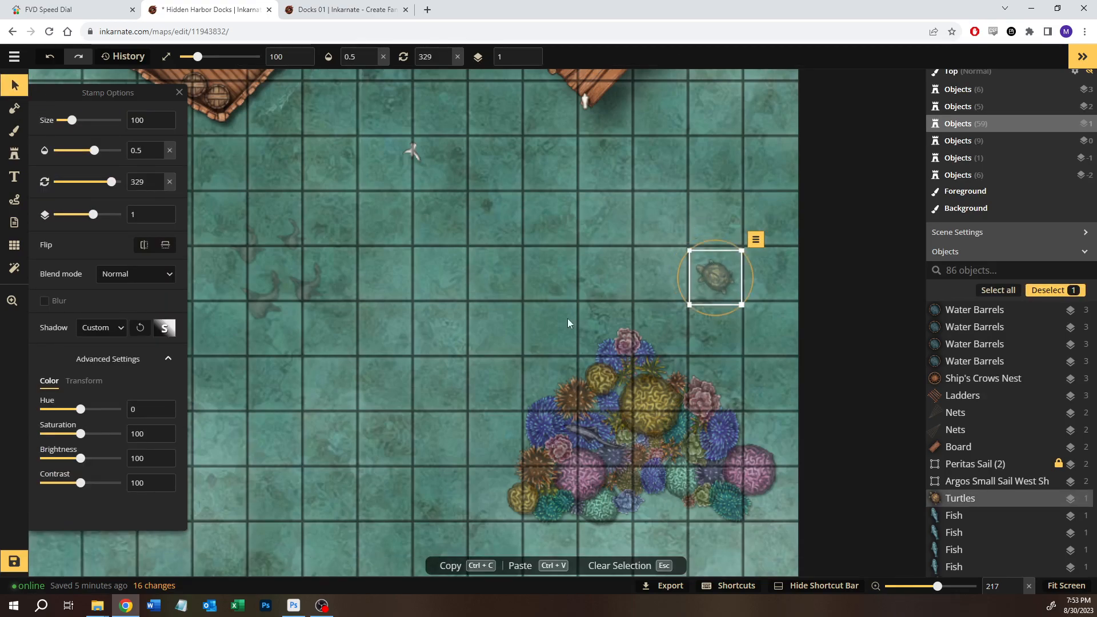
pyautogui.moveTo(79, 409)
pyautogui.mouseDown()
pyautogui.moveTo(69, 413)
pyautogui.moveTo(100, 413)
pyautogui.mouseUp()
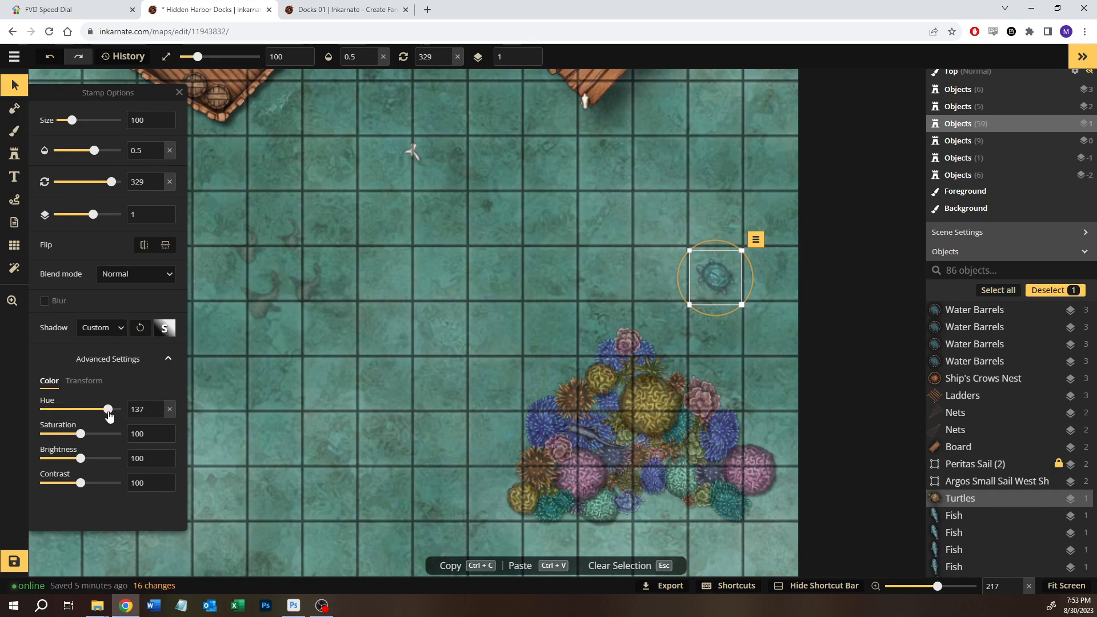
pyautogui.moveTo(109, 417); pyautogui.dragTo(70, 436)
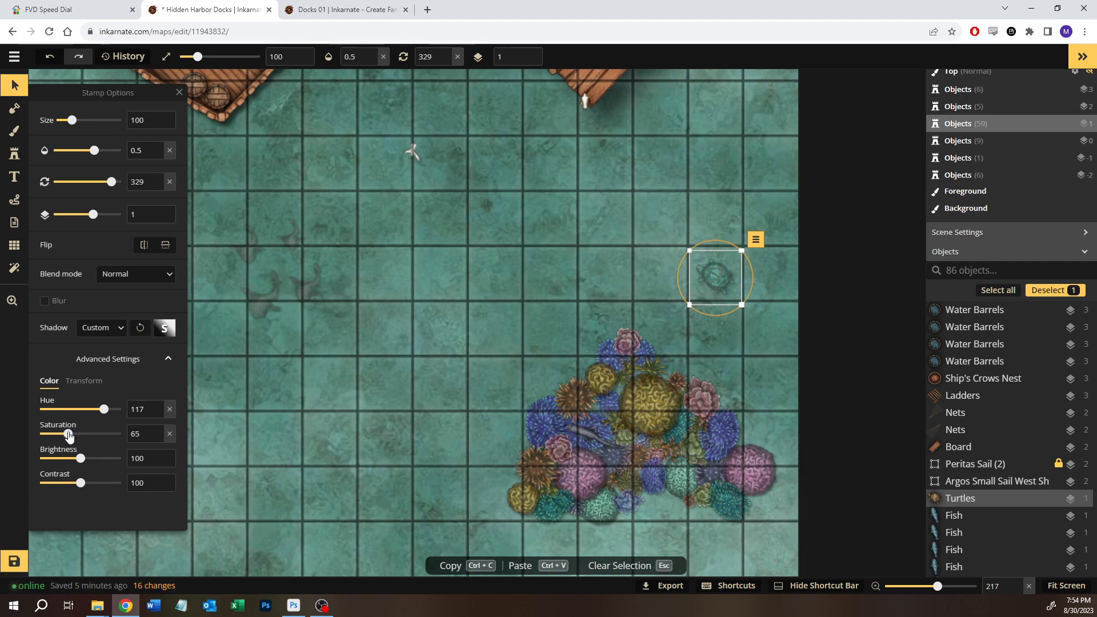
pyautogui.hotkey('ctrl', 'z')
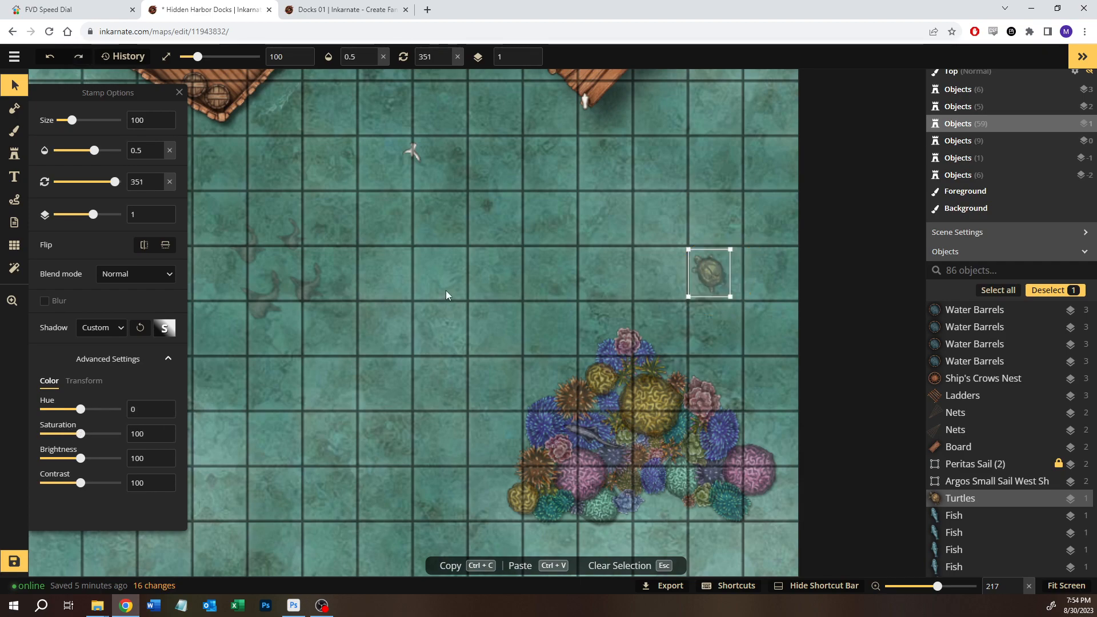
# - Lower the turtle's opacity to 0.36, rotate it to 13 degrees and move it onto the coral reef's upper right edge
pyautogui.moveTo(708, 279); pyautogui.dragTo(716, 279)
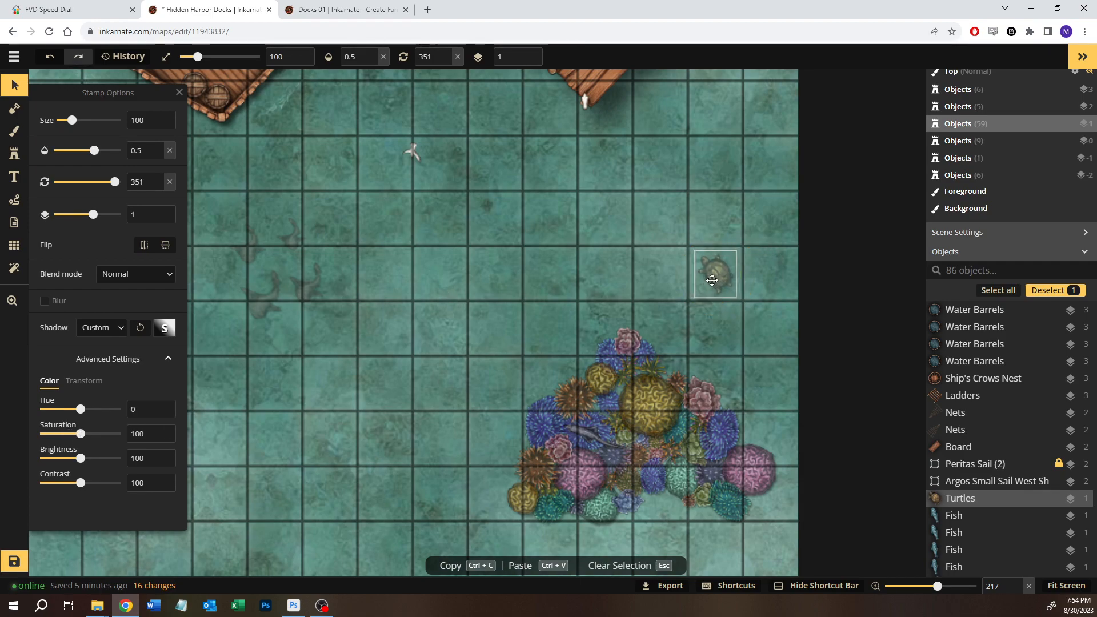
pyautogui.click(45, 302)
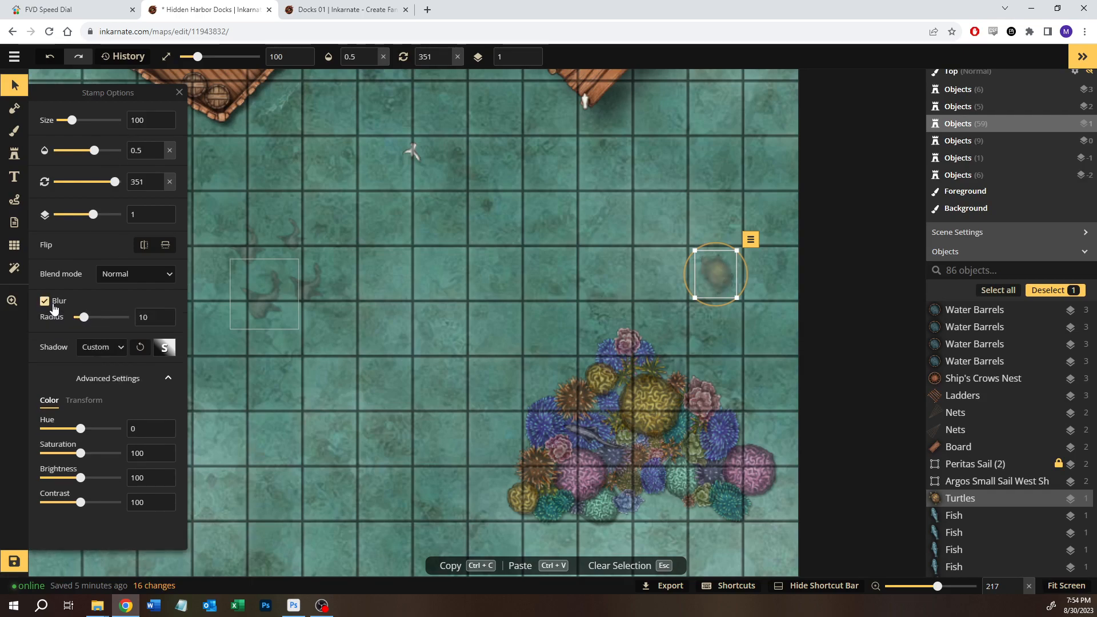
pyautogui.click(45, 301)
pyautogui.moveTo(99, 154); pyautogui.dragTo(89, 155)
pyautogui.moveTo(719, 268); pyautogui.dragTo(687, 362)
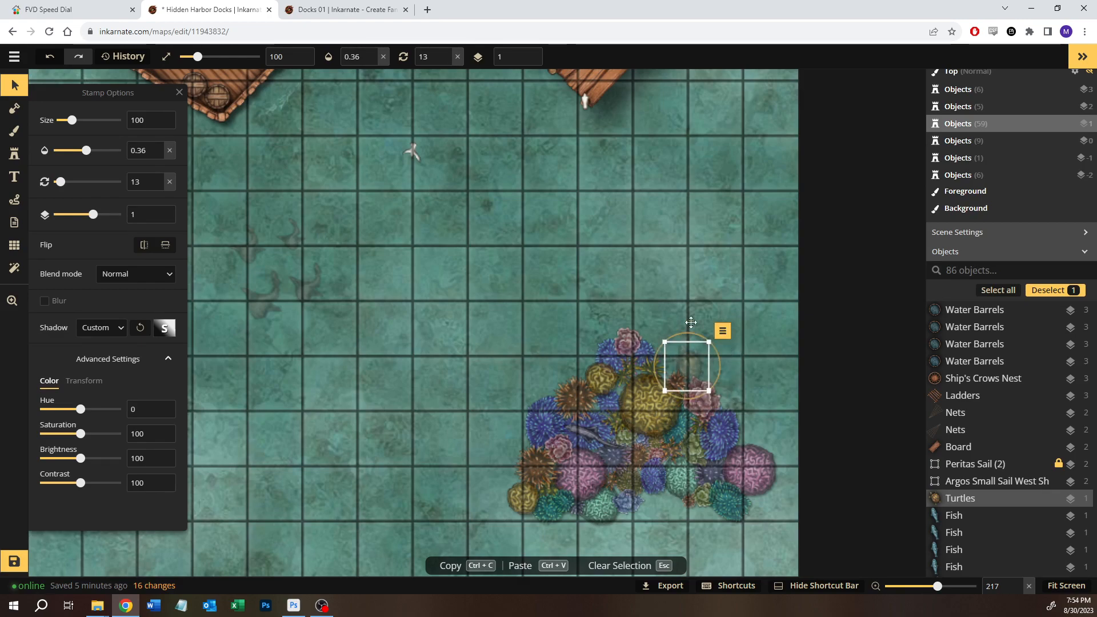
pyautogui.click(650, 276)
pyautogui.scroll(-3, 474, 344)
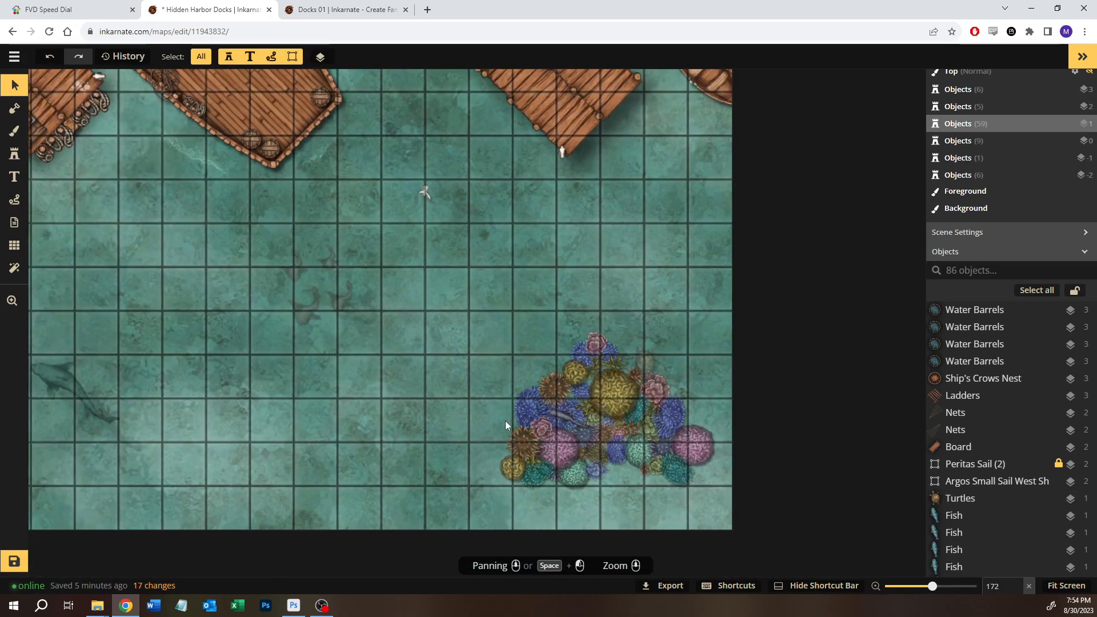
# - Search the stamp catalog for starfish and then star, and choose the blue and pink Star Fish from the Water category
pyautogui.click(14, 154)
pyautogui.click(66, 193)
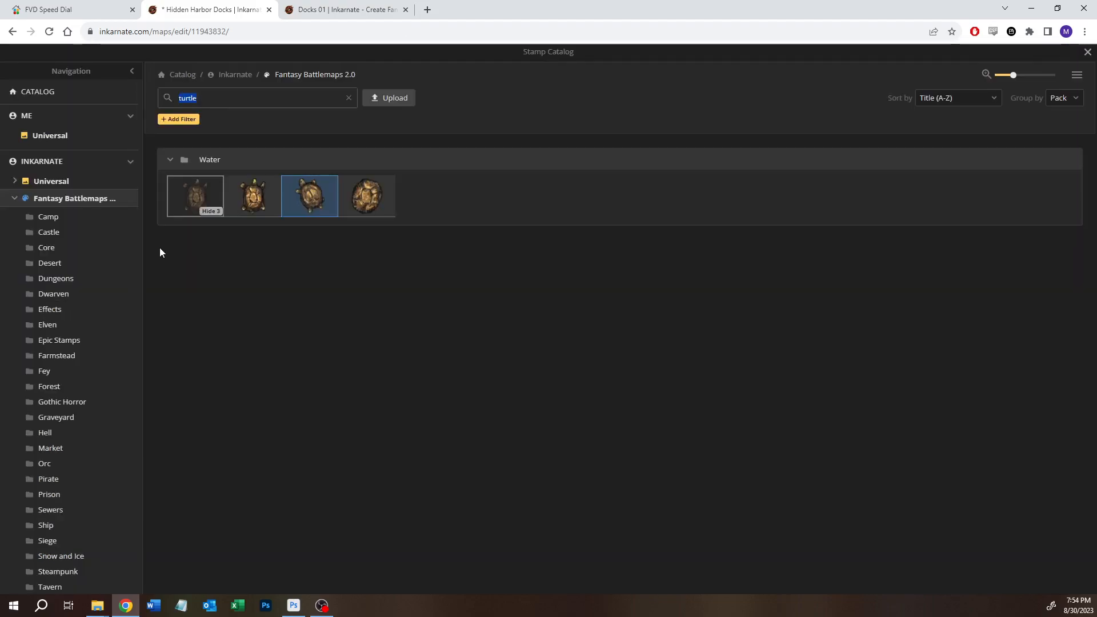
pyautogui.write('starfish')
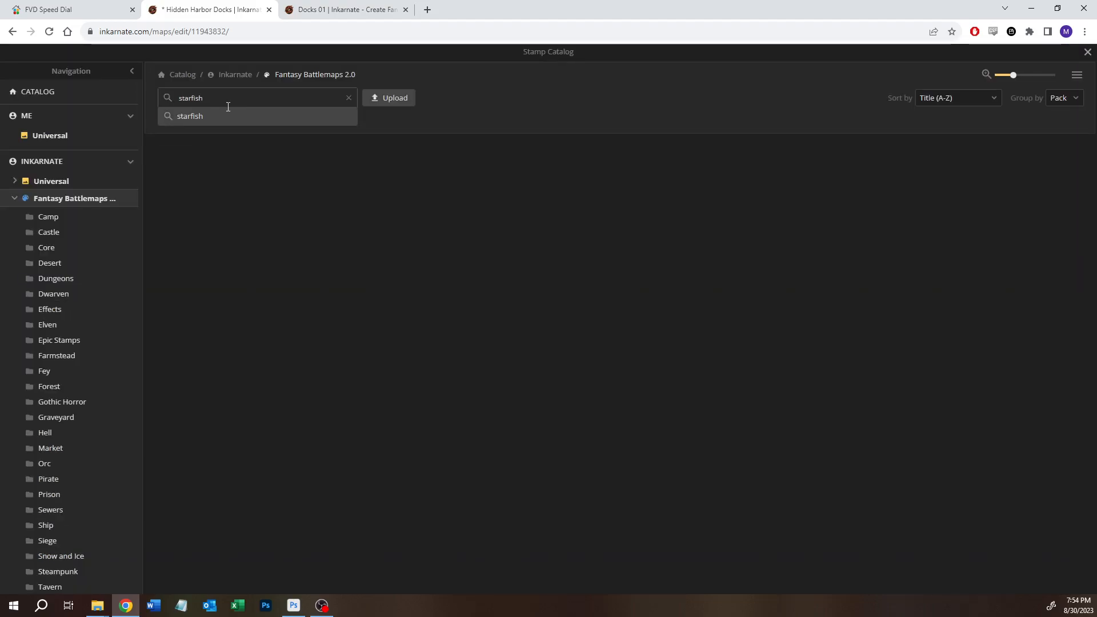
pyautogui.doubleClick(191, 99)
pyautogui.write('star')
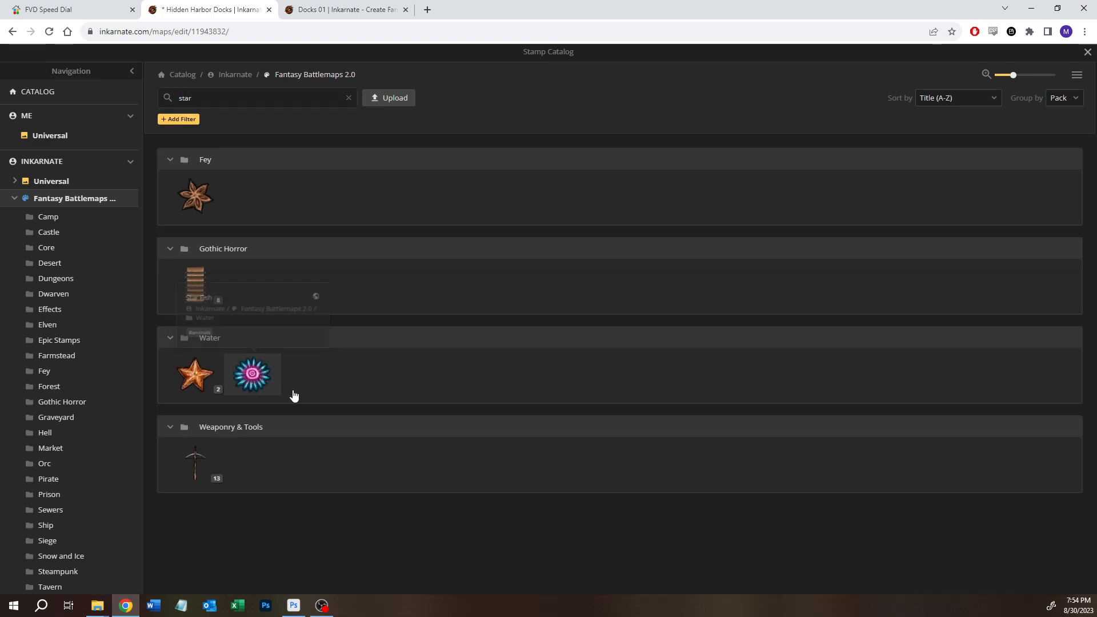
pyautogui.click(253, 376)
# - Set the Star Fish stamp's size to 20 and place one just below the lower right part of the coral reef
pyautogui.press('s')
pyautogui.press('s')
pyautogui.press('s')
pyautogui.press('s')
pyautogui.press('s')
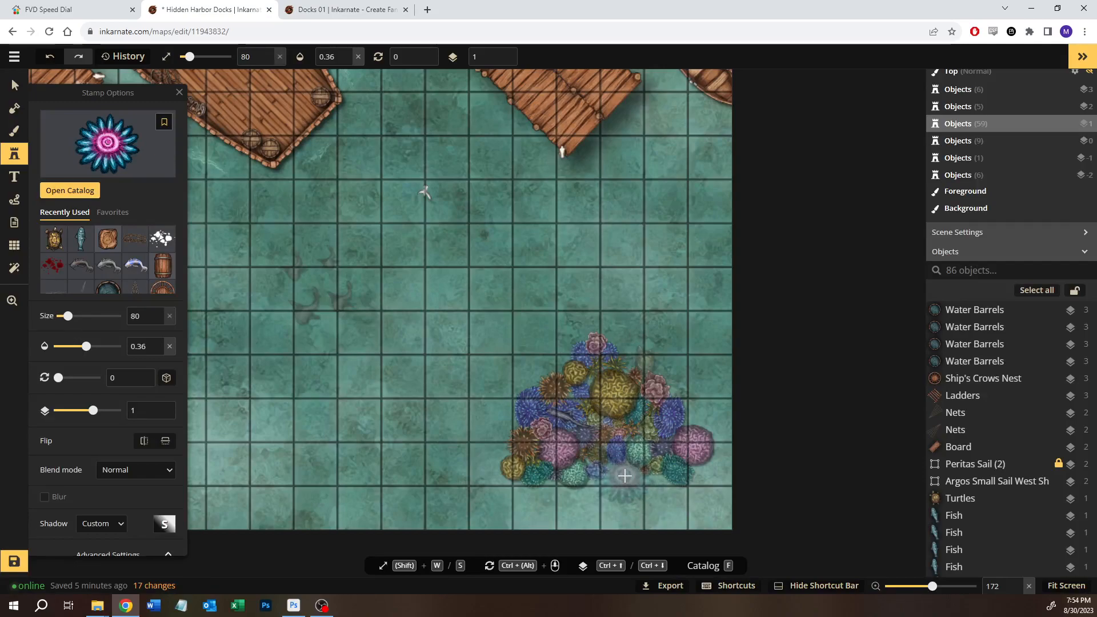
pyautogui.press('s')
pyautogui.press('s')
pyautogui.scroll(5, 624, 480)
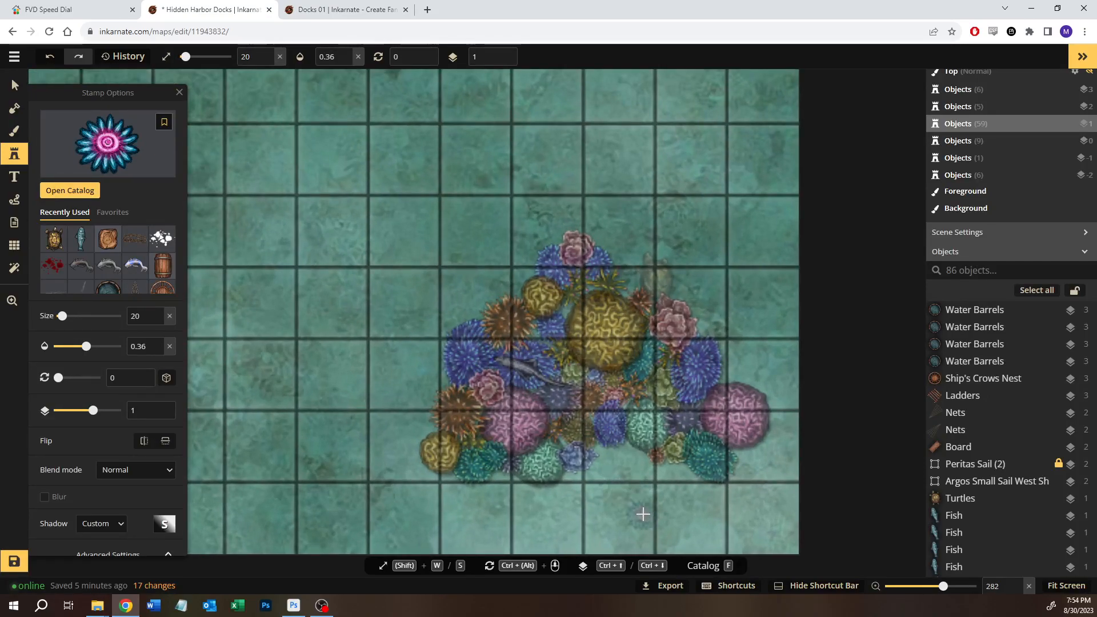
pyautogui.click(659, 485)
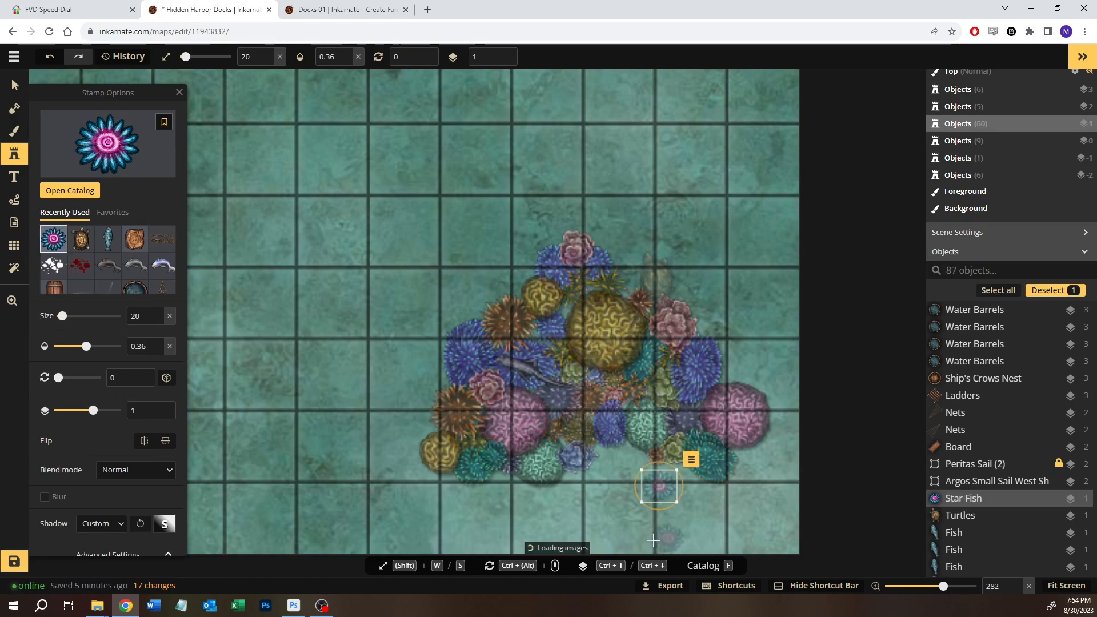
# - Choose the orange Star Fish from the Water category and place two along the left side of the coral reef
pyautogui.click(149, 166)
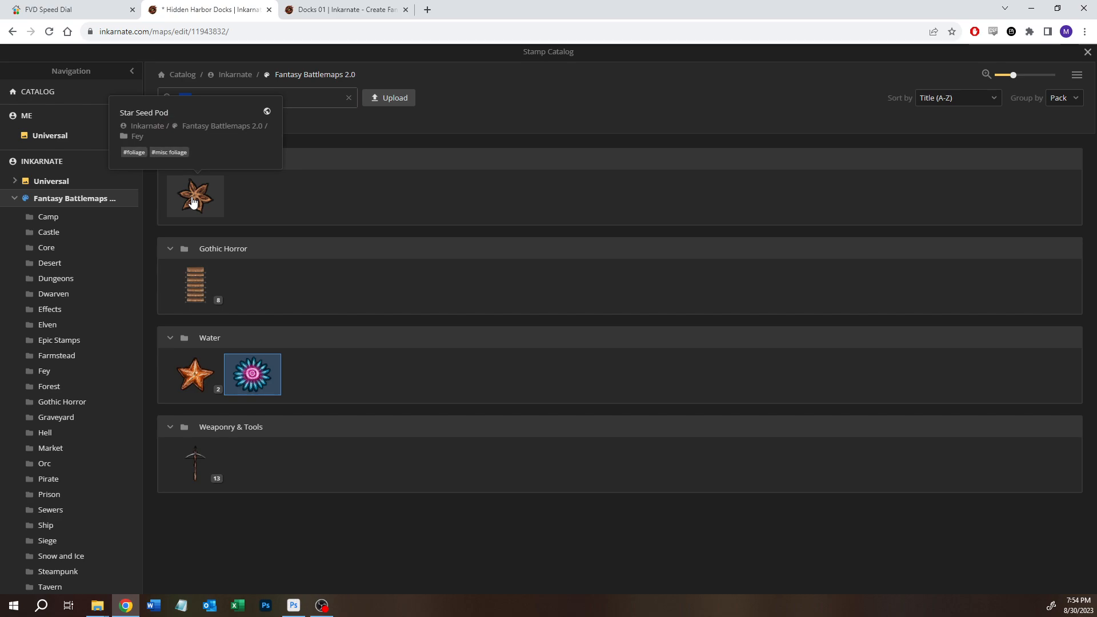
pyautogui.click(195, 374)
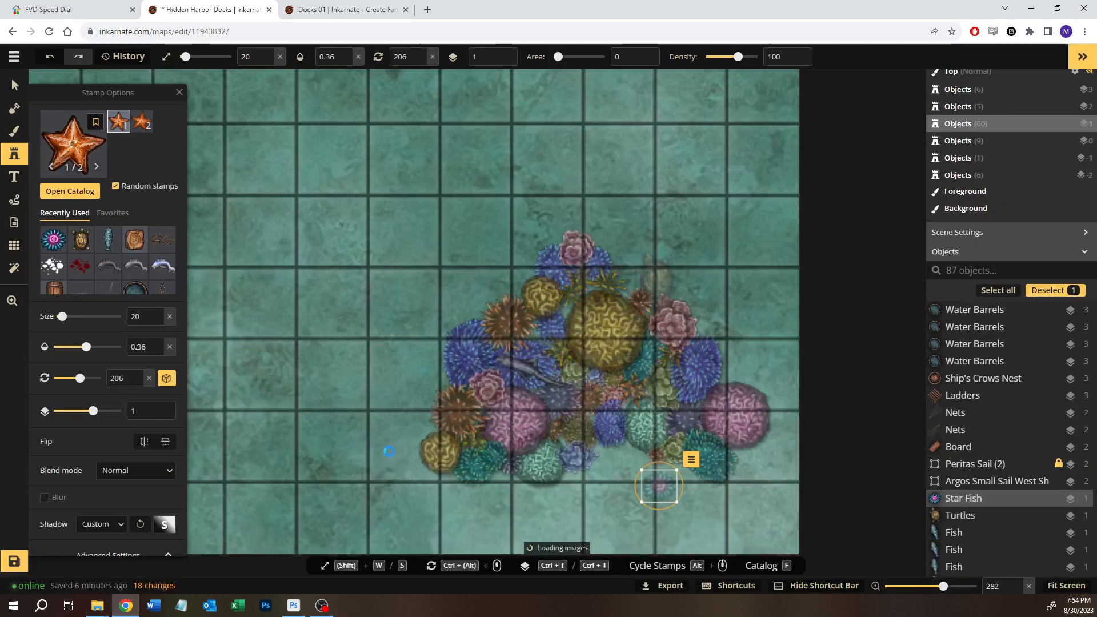
pyautogui.click(408, 421)
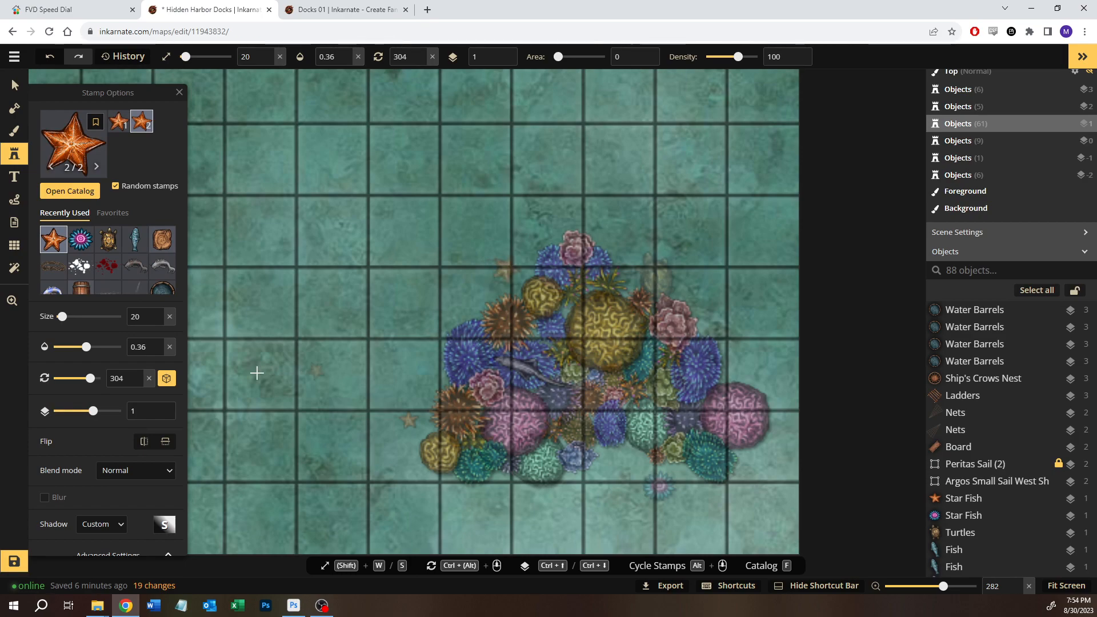
pyautogui.click(16, 86)
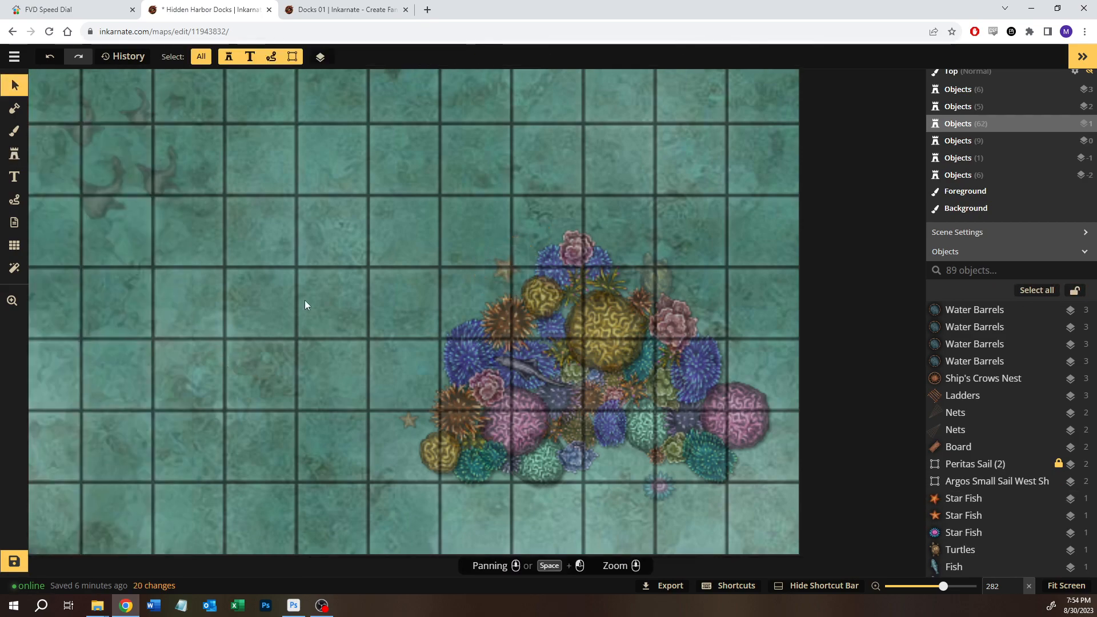
# - Save the Hidden Harbor Docks map
pyautogui.scroll(-4, 304, 298)
pyautogui.moveTo(245, 232); pyautogui.dragTo(578, 259)
pyautogui.scroll(-1, 524, 252)
pyautogui.scroll(-1, 524, 252)
pyautogui.moveTo(433, 260); pyautogui.dragTo(556, 343)
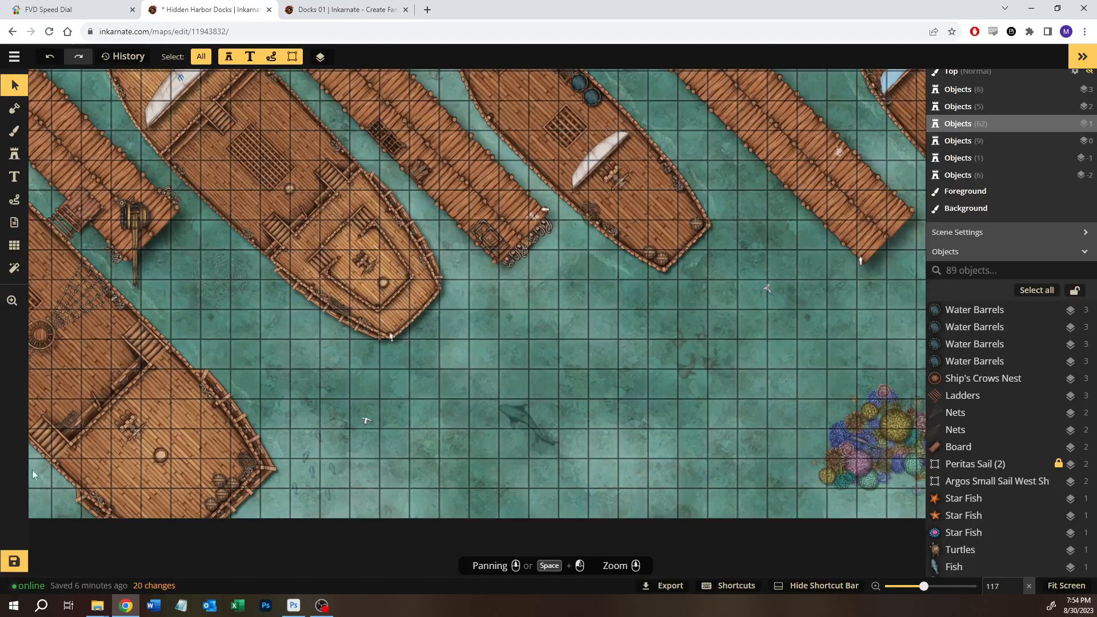
pyautogui.click(14, 561)
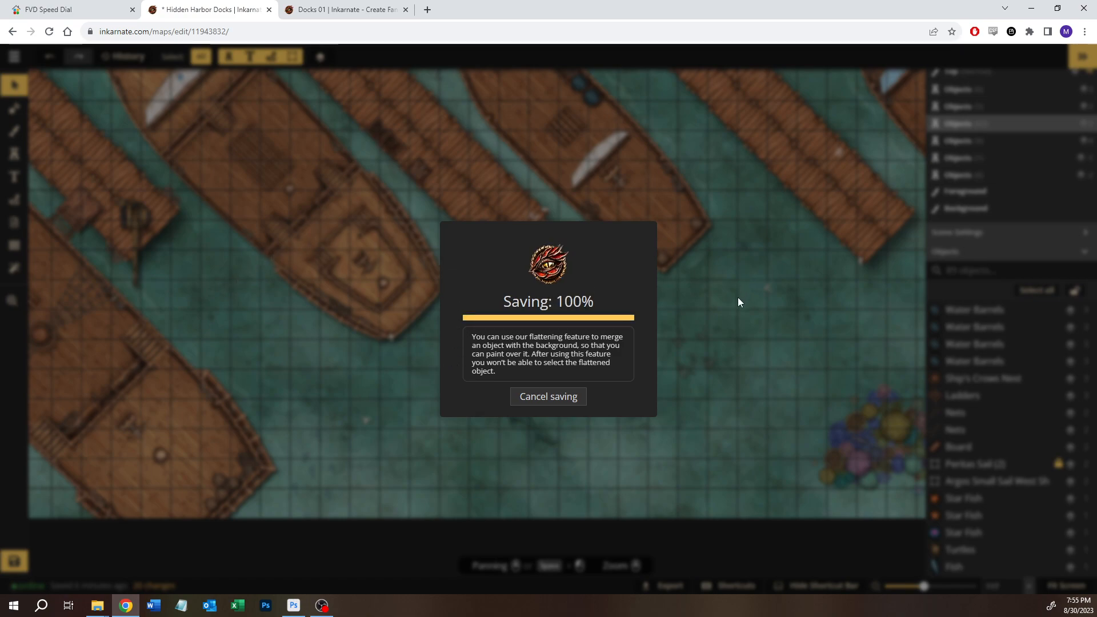
# - Look over the moored ships and examine the sail on the middle ship
pyautogui.scroll(-3, 721, 311)
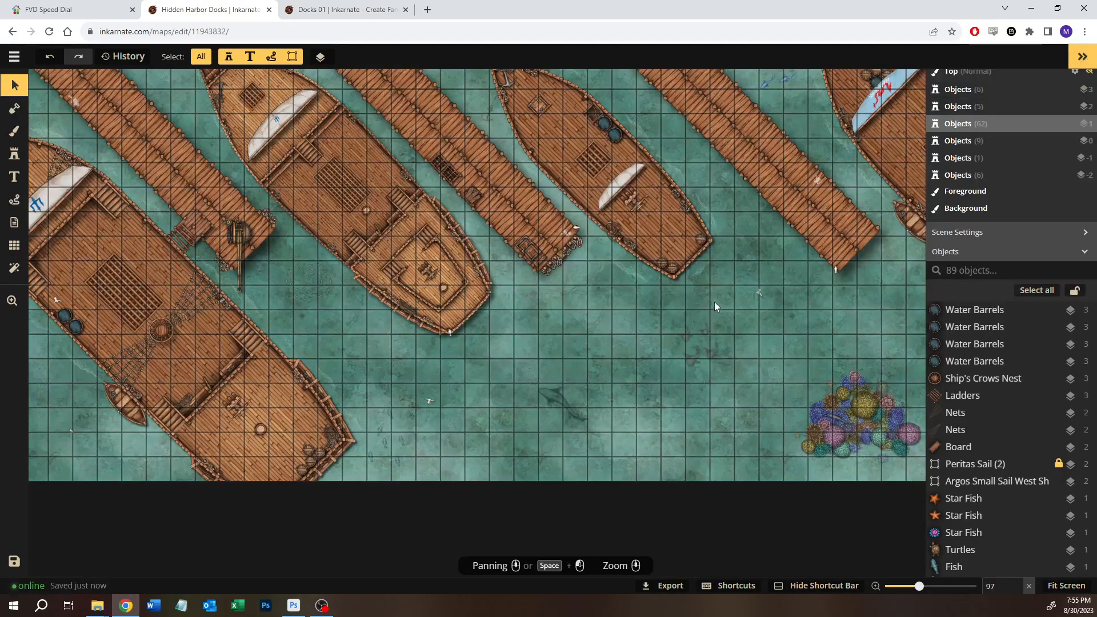
pyautogui.click(801, 266)
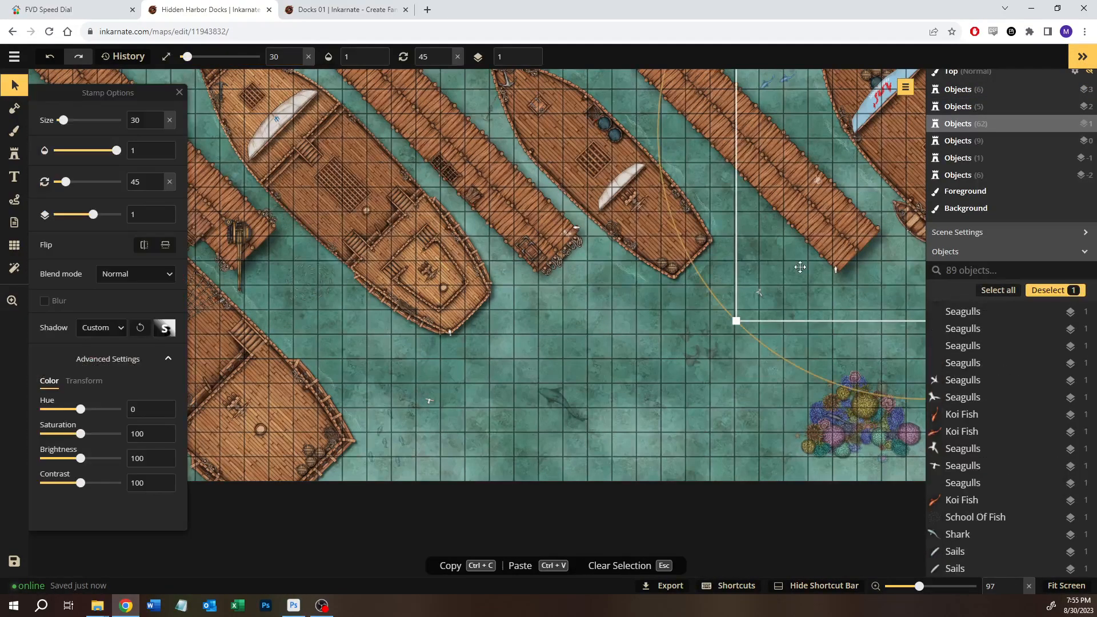
pyautogui.click(639, 327)
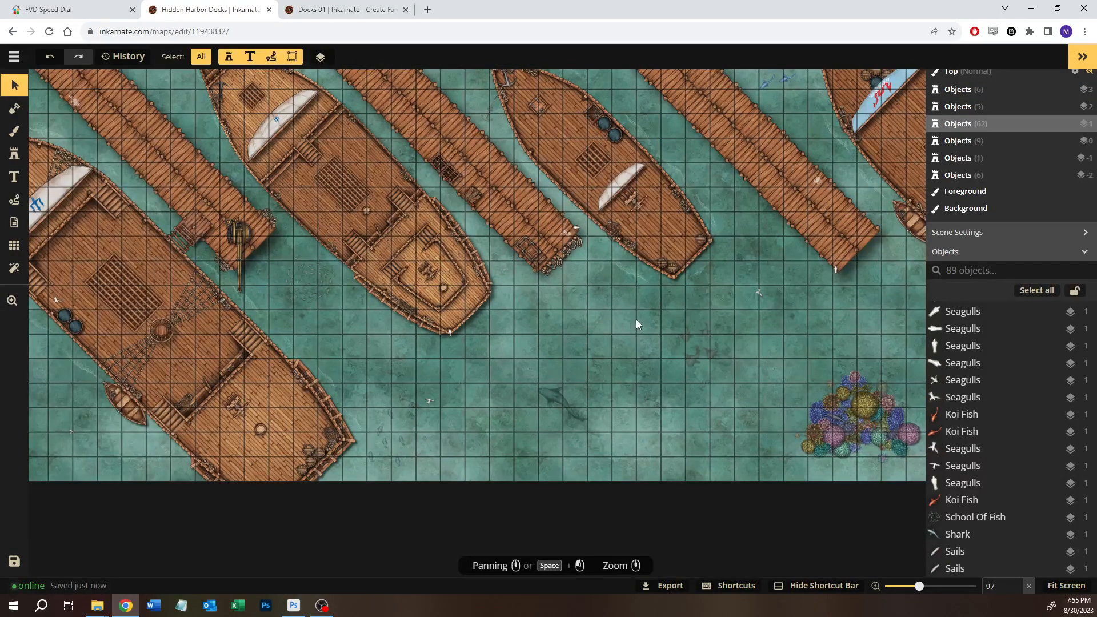
pyautogui.moveTo(636, 320); pyautogui.dragTo(543, 422)
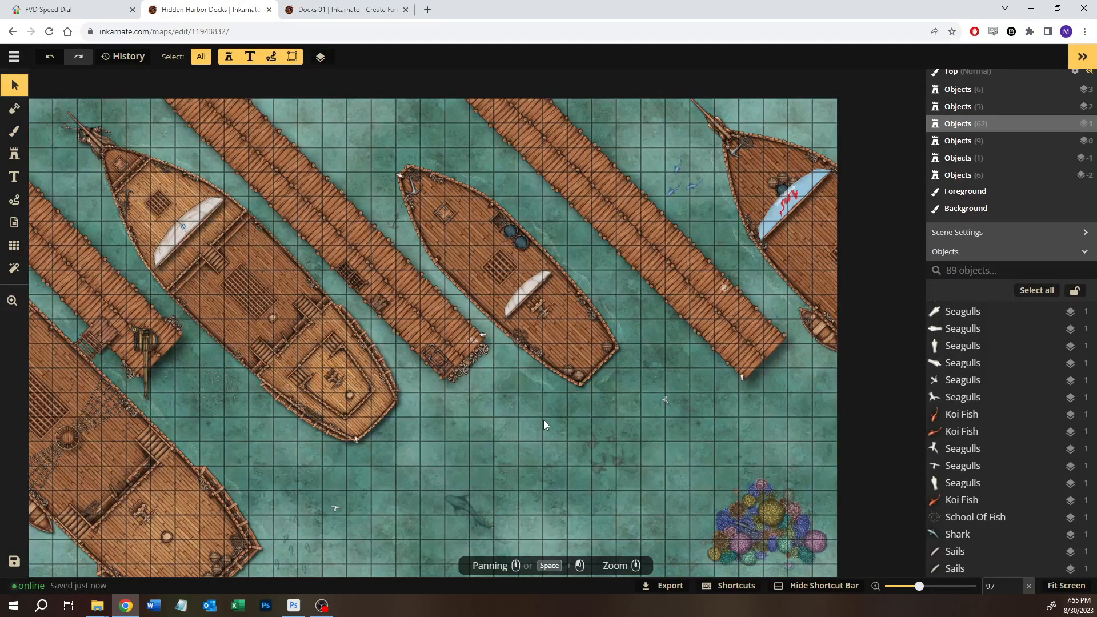
pyautogui.click(786, 209)
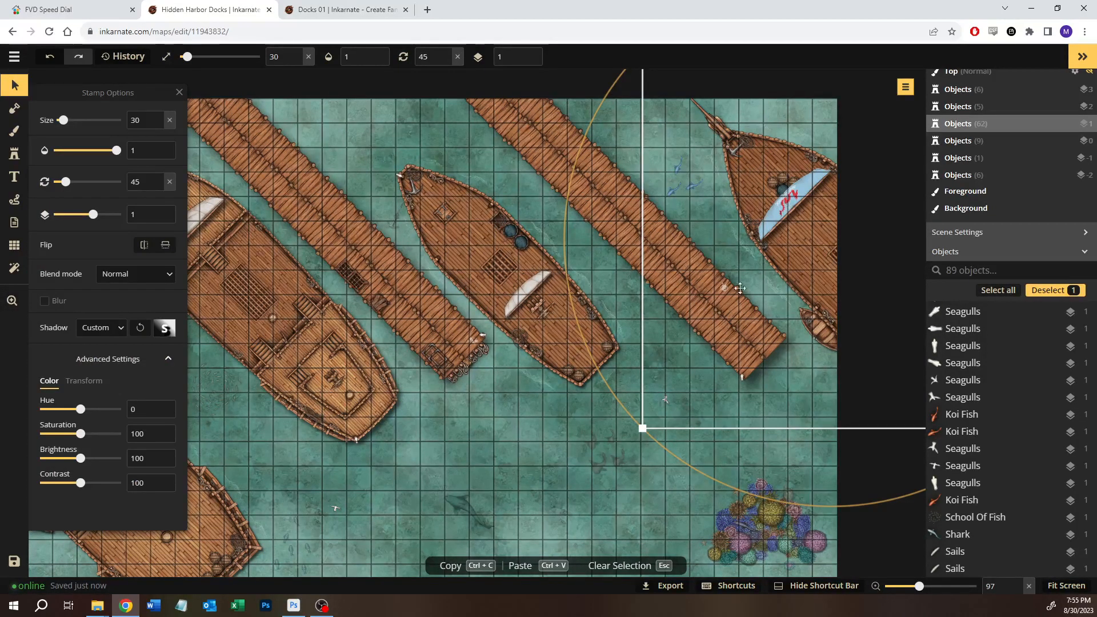
pyautogui.click(509, 408)
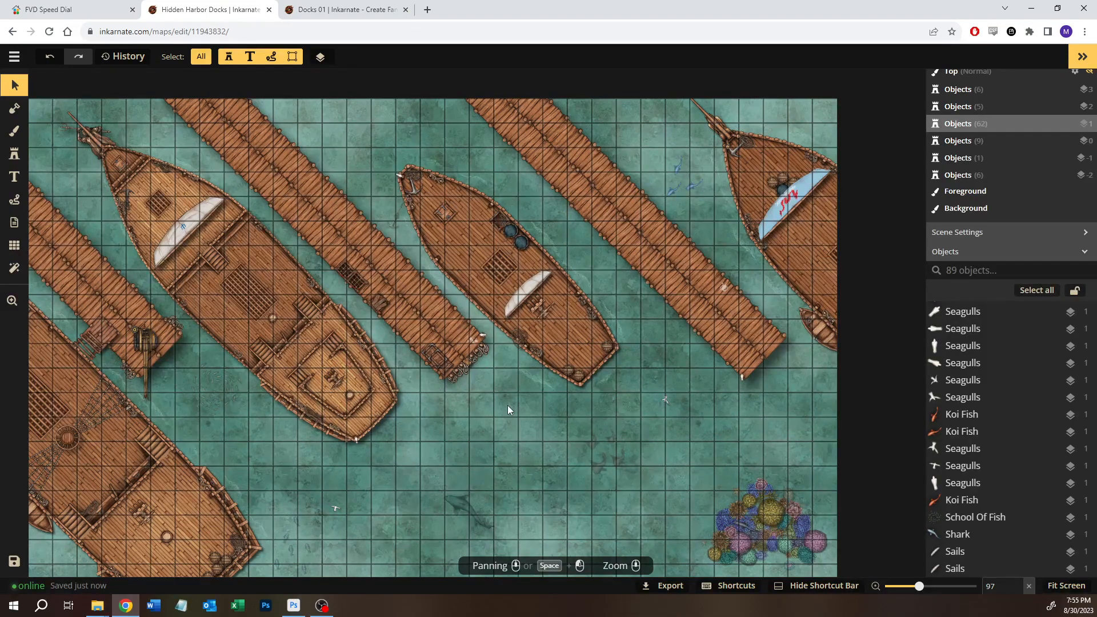
pyautogui.click(521, 293)
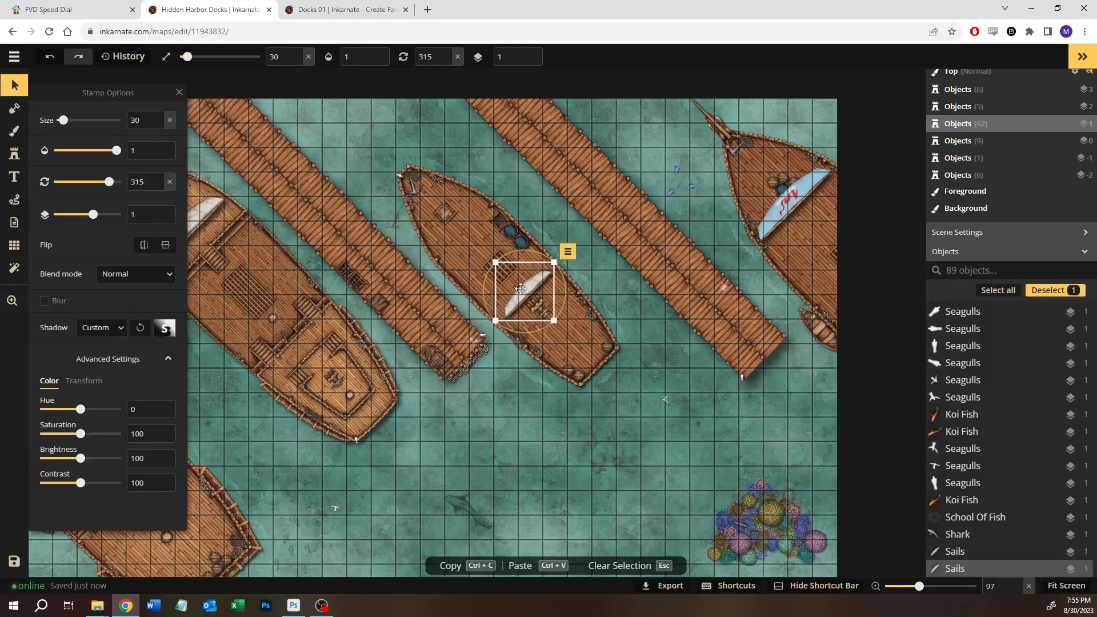
pyautogui.click(481, 431)
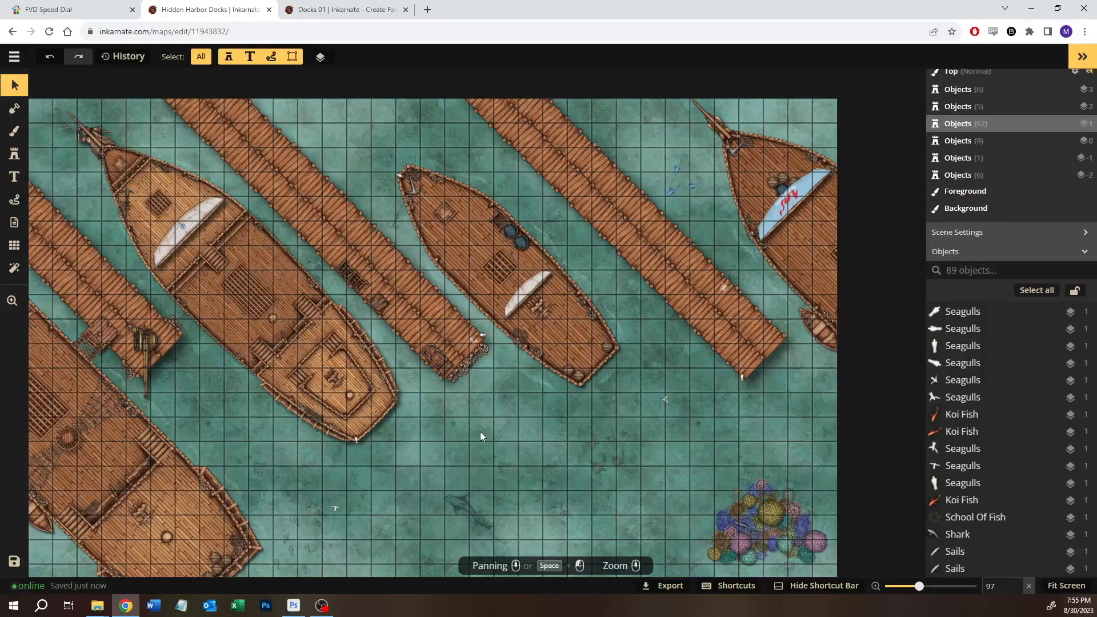
# - Search the stamp catalog for sail, try the third Pirate Sails variant in the water below the middle ship, and delete it
pyautogui.click(21, 163)
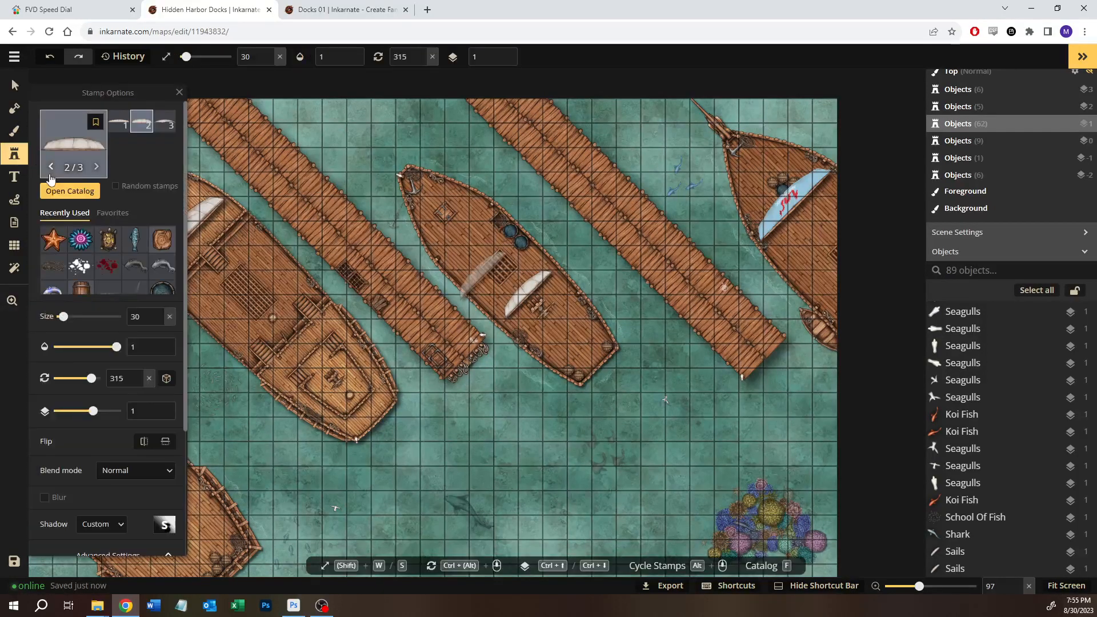
pyautogui.click(71, 152)
pyautogui.write('sail')
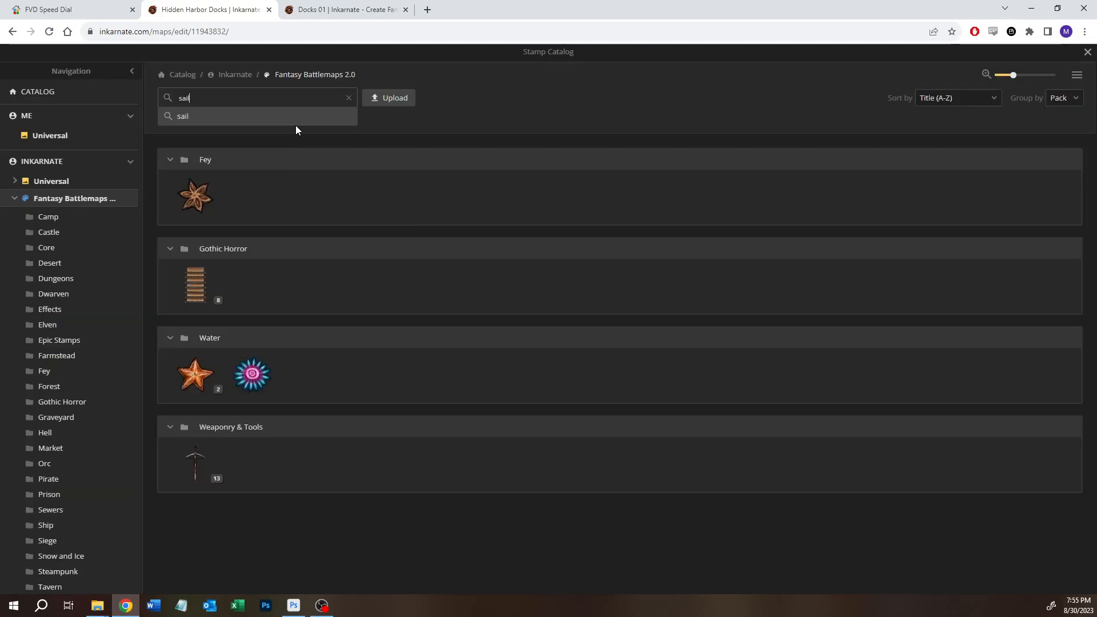
pyautogui.press('Return')
pyautogui.moveTo(212, 301)
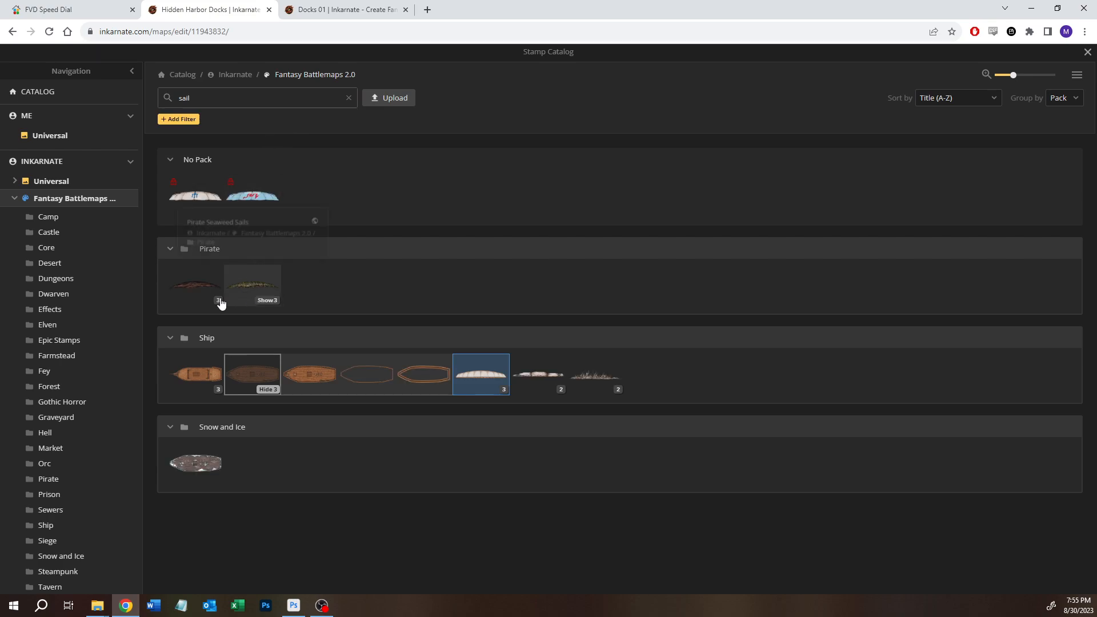
pyautogui.click(209, 300)
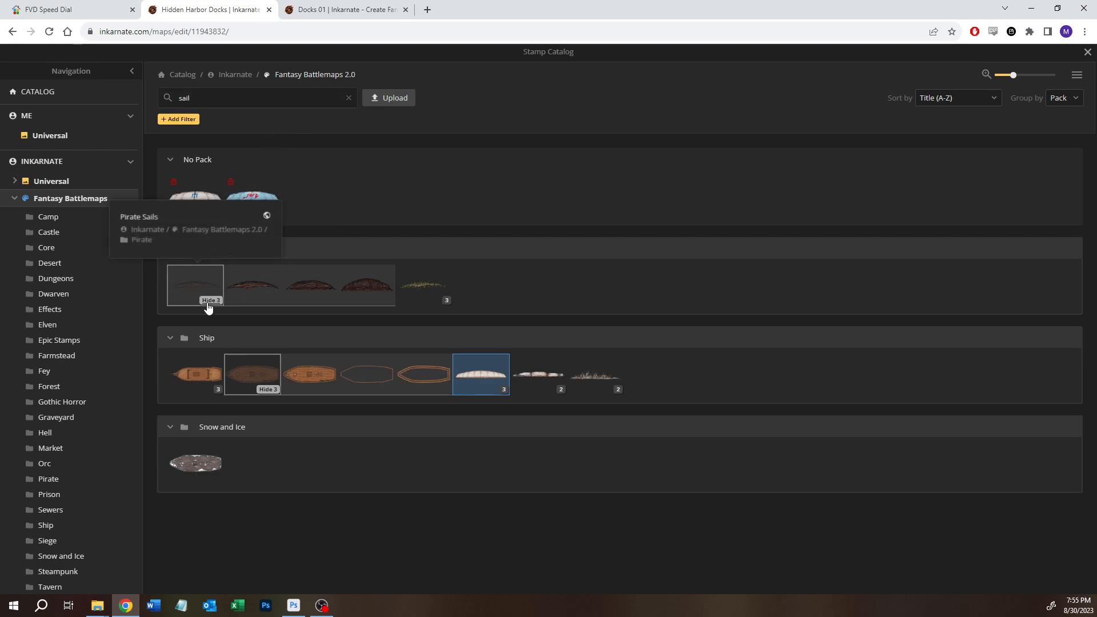
pyautogui.click(355, 289)
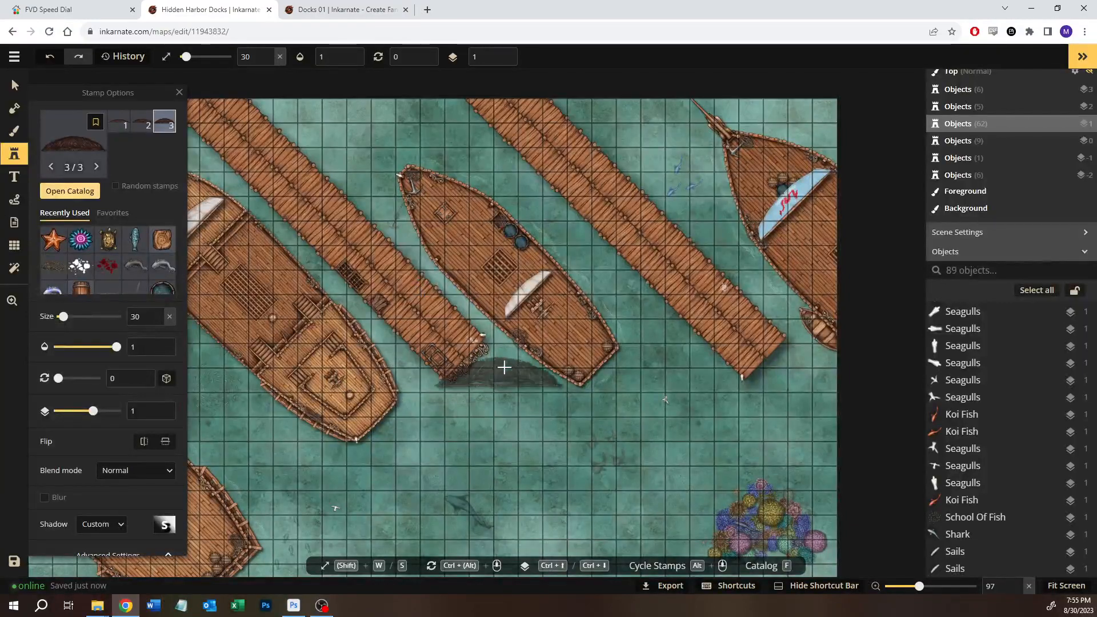
pyautogui.click(533, 413)
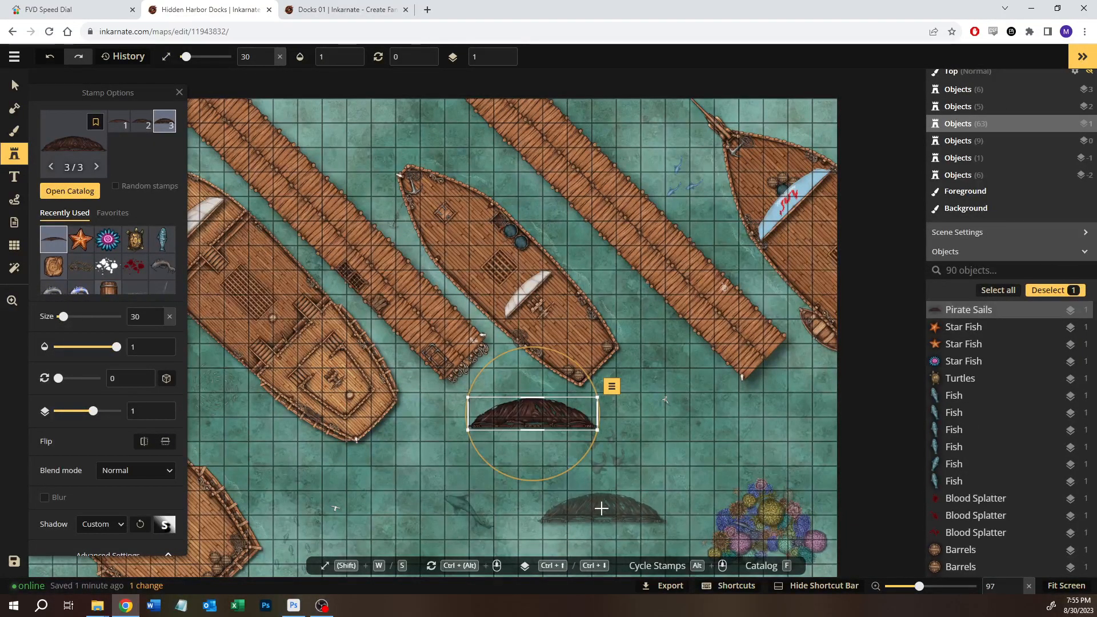
pyautogui.press('Delete')
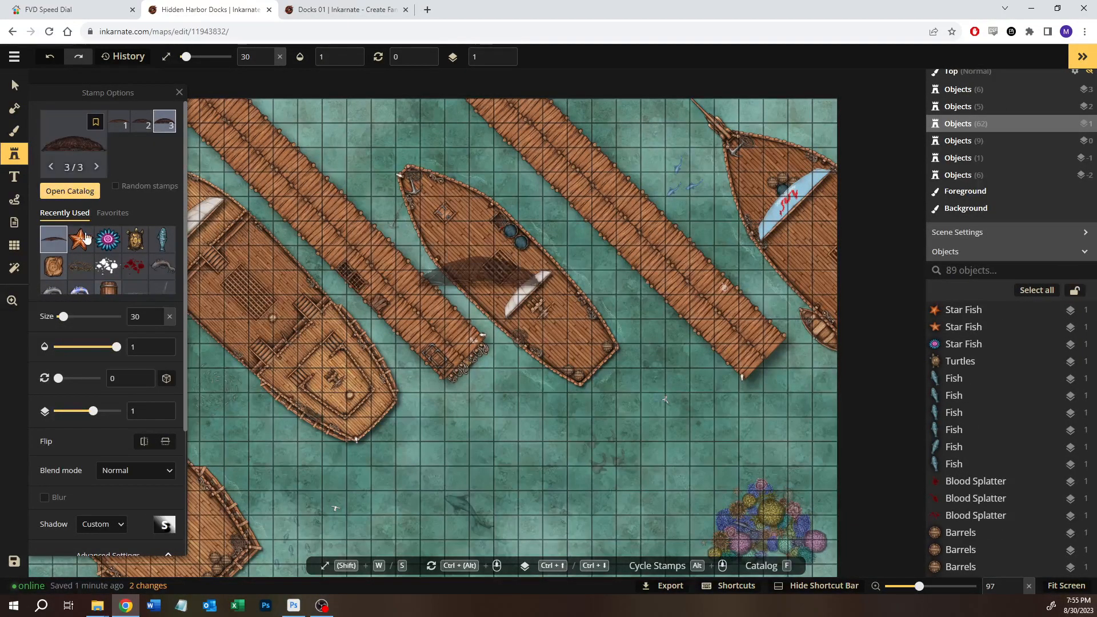
# - Search the stamp catalog for flag and choose the skull variant of the Pirate Flags
pyautogui.press('f')
pyautogui.click(219, 91)
pyautogui.write('flag')
pyautogui.press('Return')
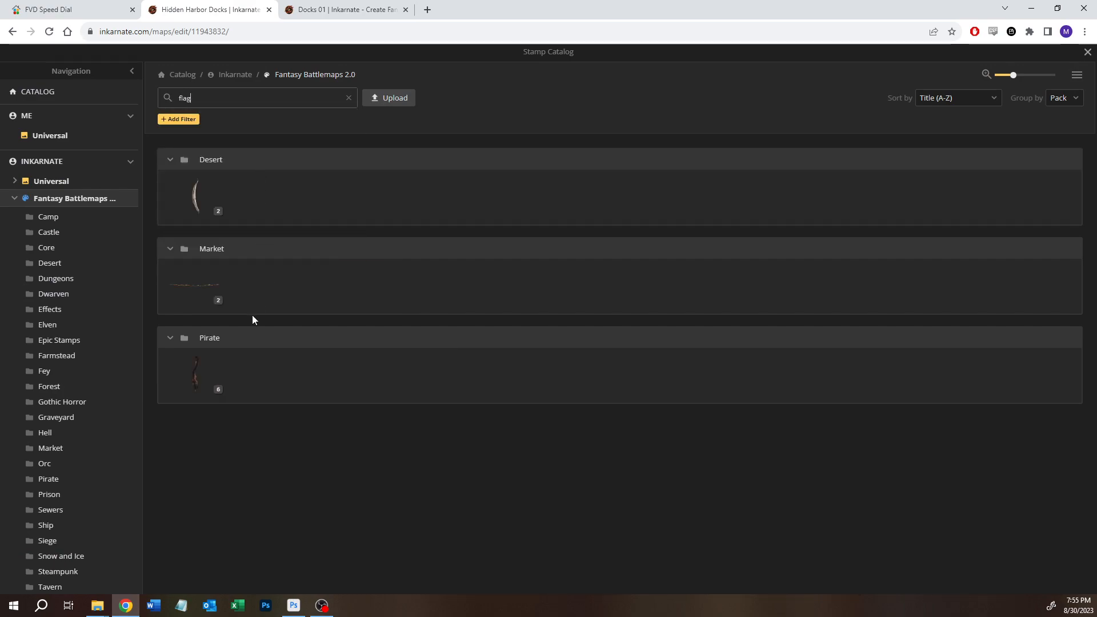
pyautogui.click(199, 379)
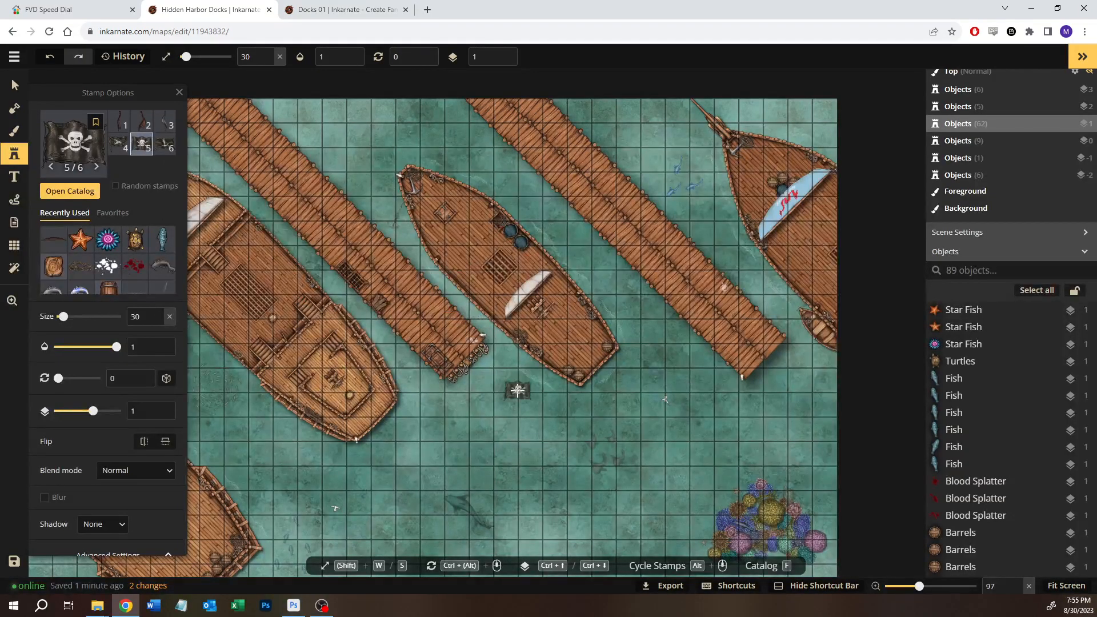
# - Try the skull flag rotated to 134 degrees on the middle ship's sail and delete it
pyautogui.click(518, 390)
pyautogui.moveTo(521, 378); pyautogui.dragTo(543, 433)
pyautogui.moveTo(517, 390); pyautogui.dragTo(521, 288)
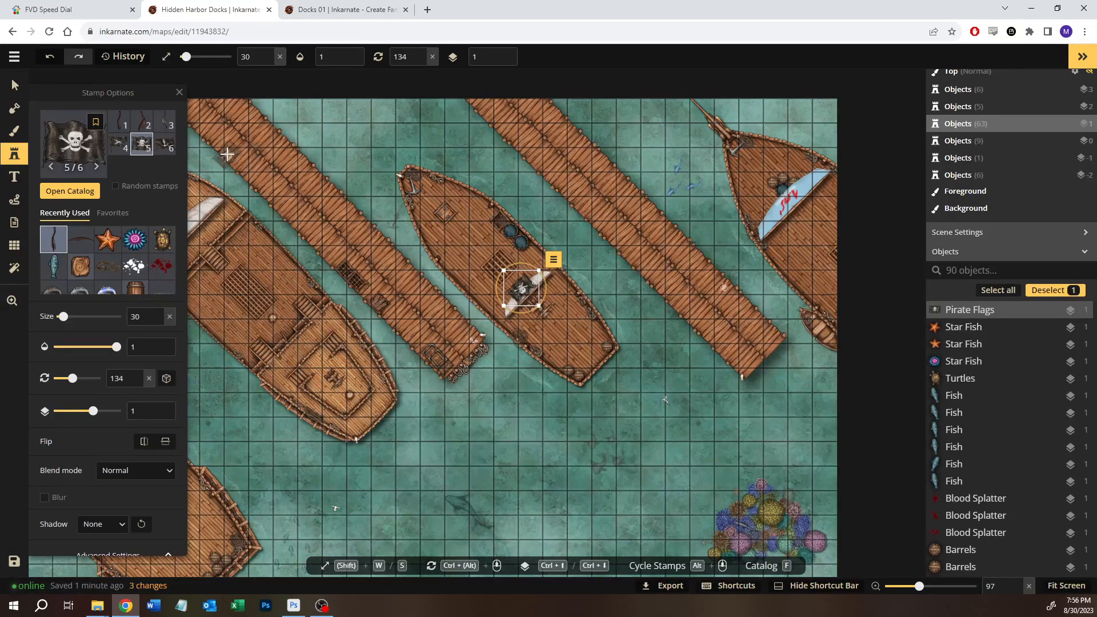
pyautogui.press('Delete')
# - Try the anchor variant of the Pirate Flags on the middle ship's sail and delete it
pyautogui.click(171, 146)
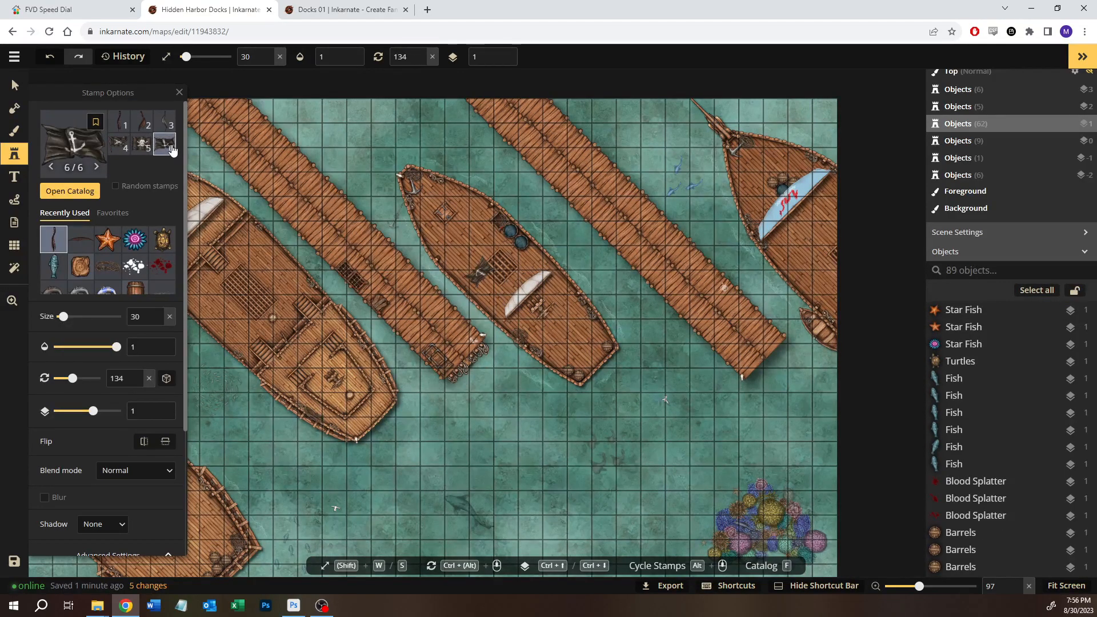
pyautogui.click(521, 292)
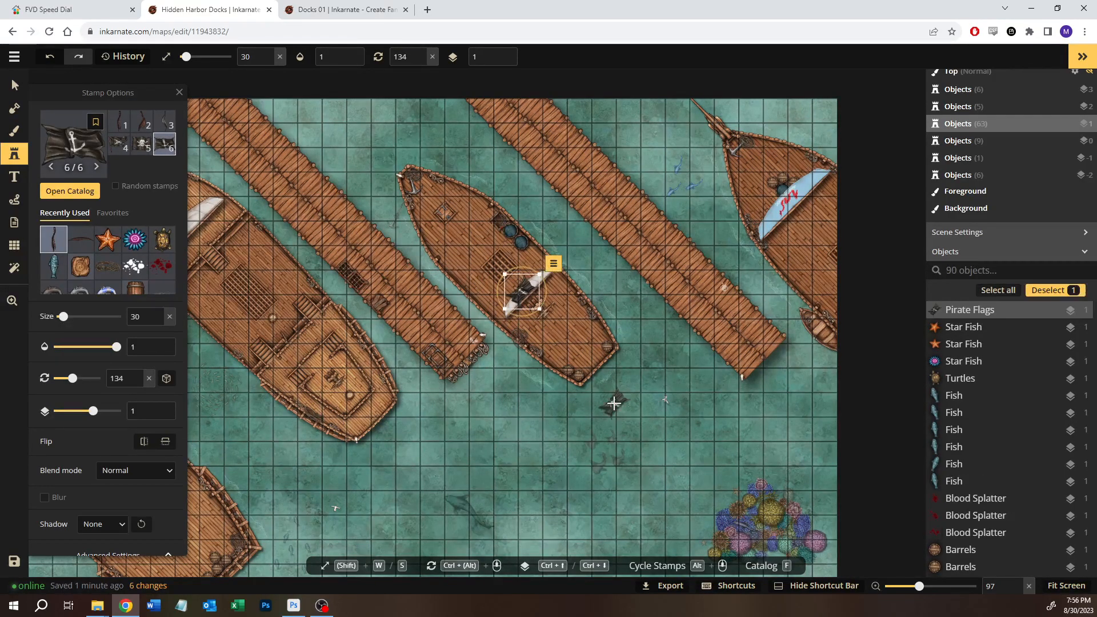
pyautogui.press('Delete')
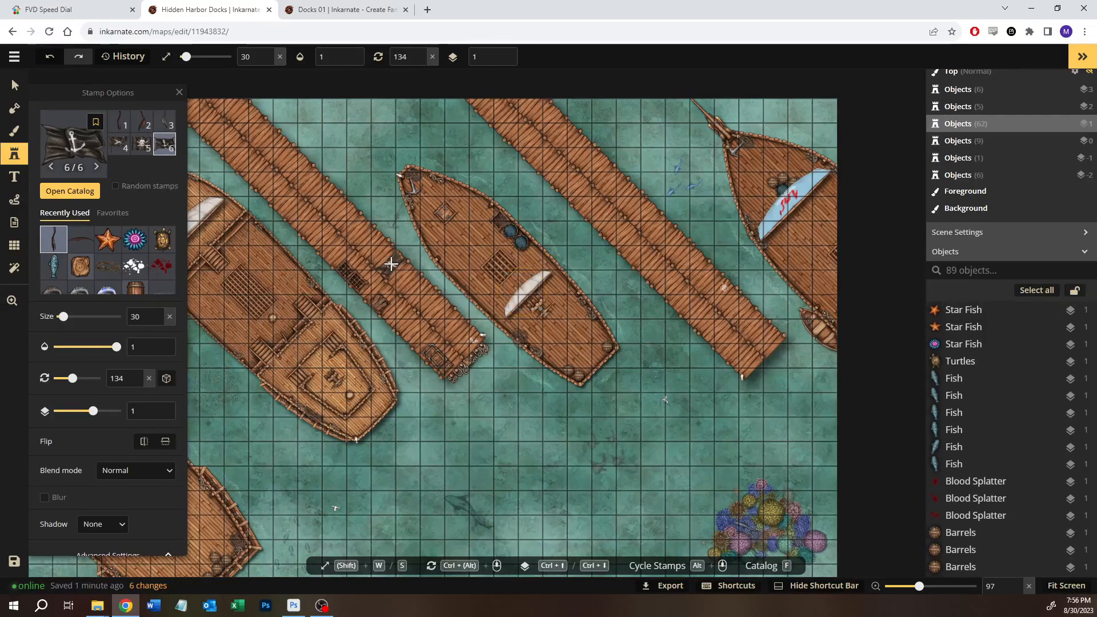
pyautogui.click(15, 85)
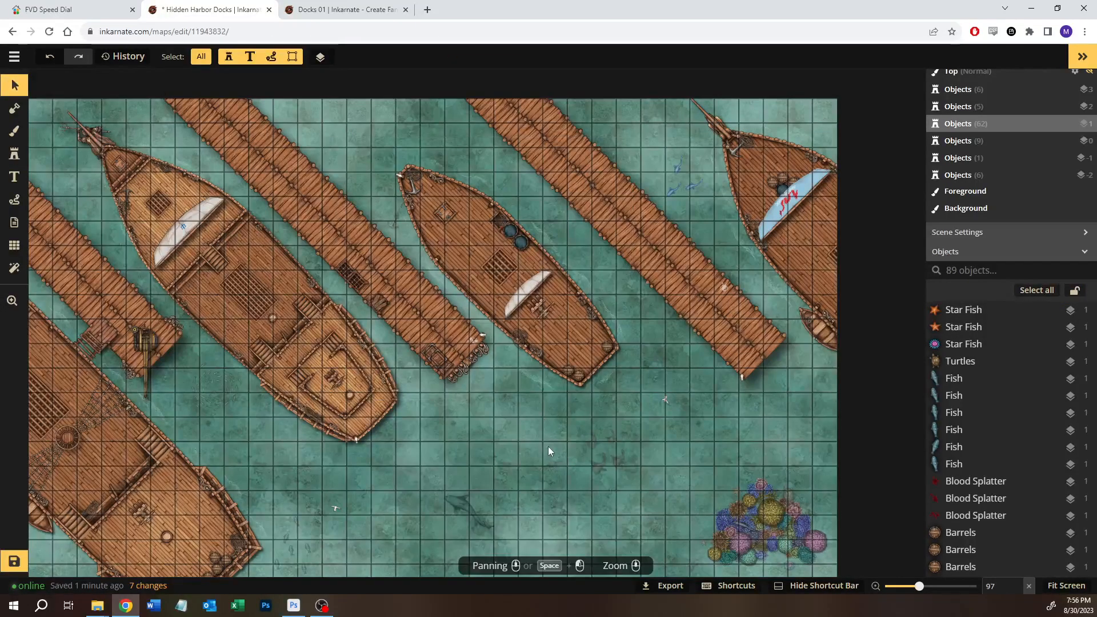
# - Switch to the Docks 01 reference map and examine its large ship, stone quays, dockside props and surrounding water
pyautogui.scroll(-2, 547, 440)
pyautogui.click(343, 9)
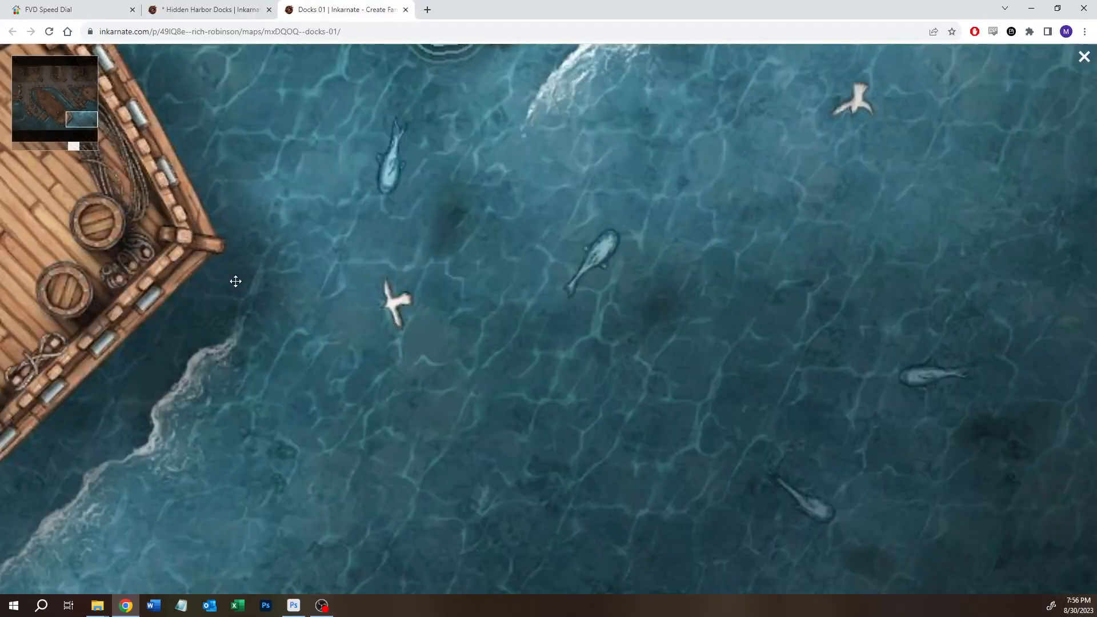
pyautogui.scroll(3, 401, 212)
pyautogui.scroll(-5, 401, 212)
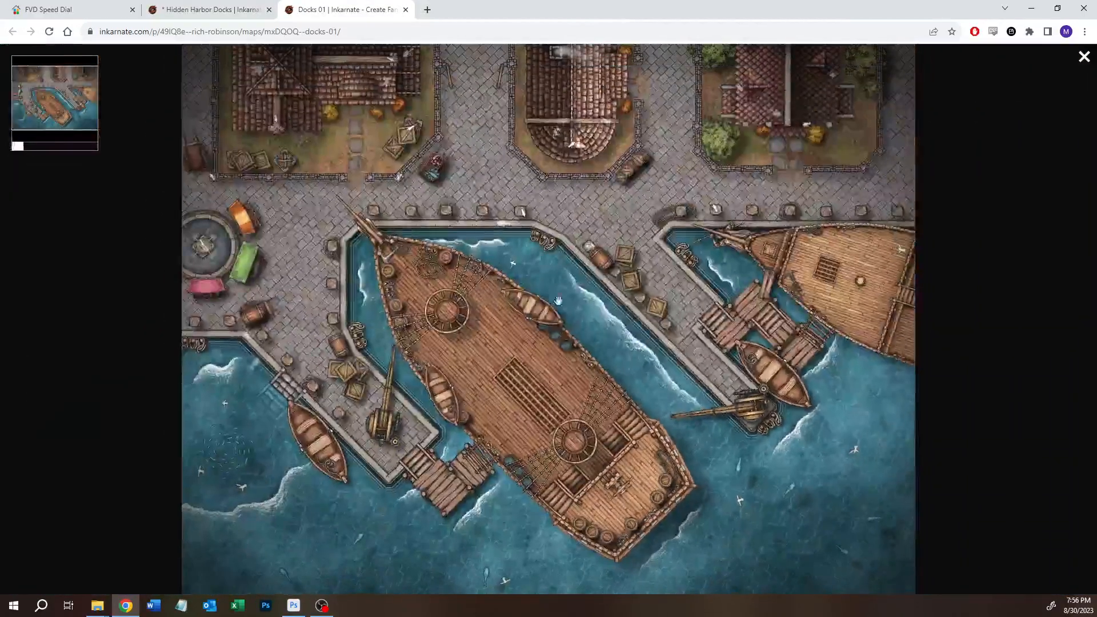
pyautogui.scroll(2, 592, 276)
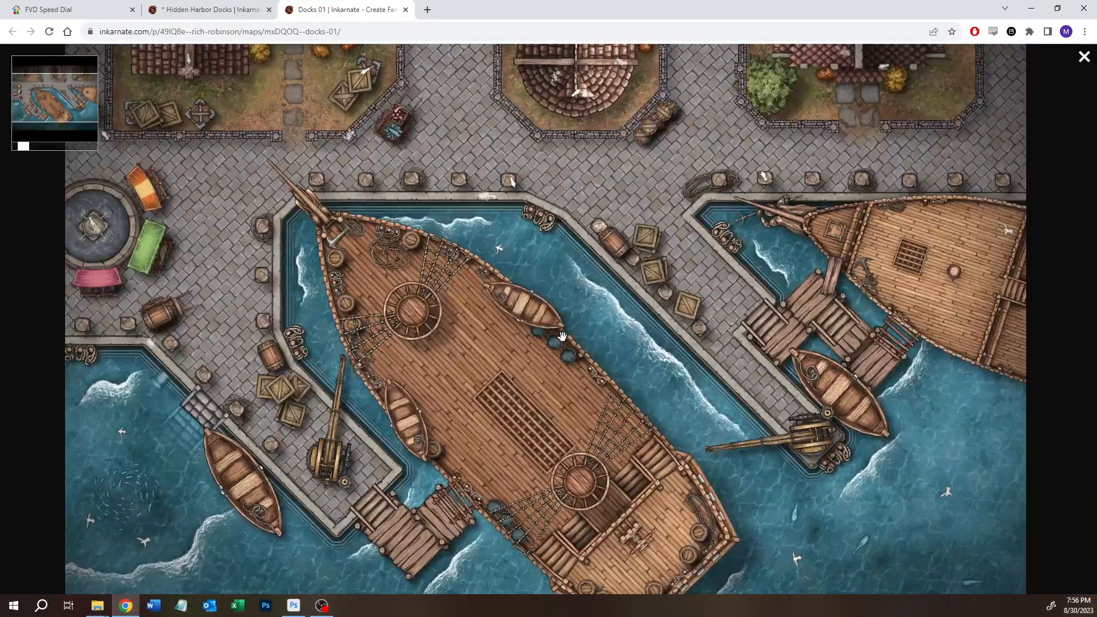
pyautogui.scroll(1, 563, 337)
pyautogui.scroll(-1, 561, 366)
pyautogui.scroll(-1, 560, 378)
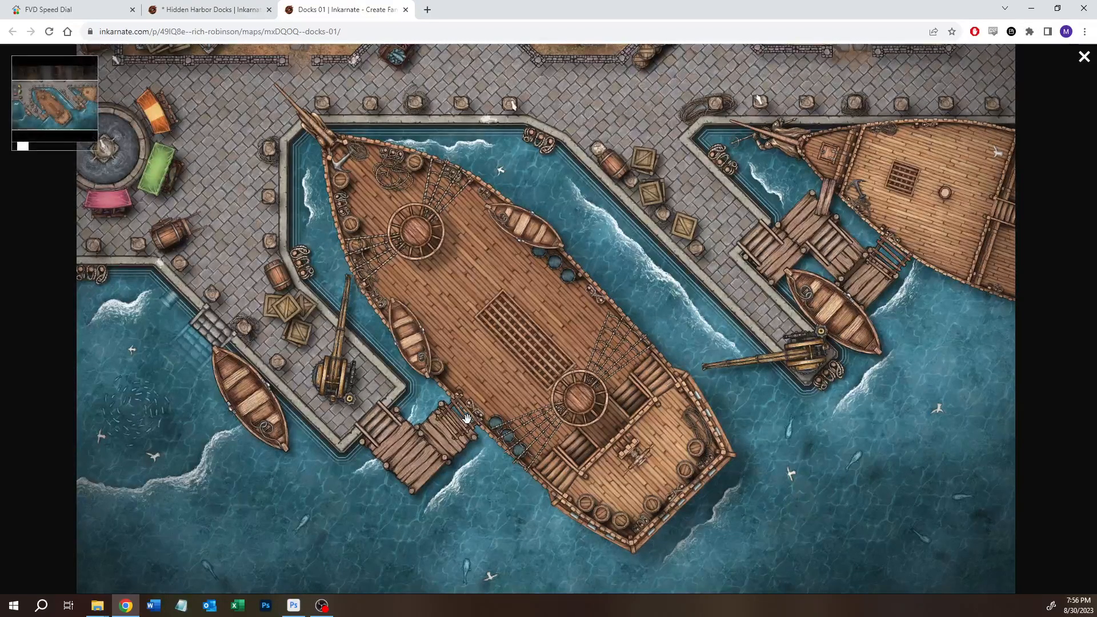
pyautogui.scroll(4, 479, 251)
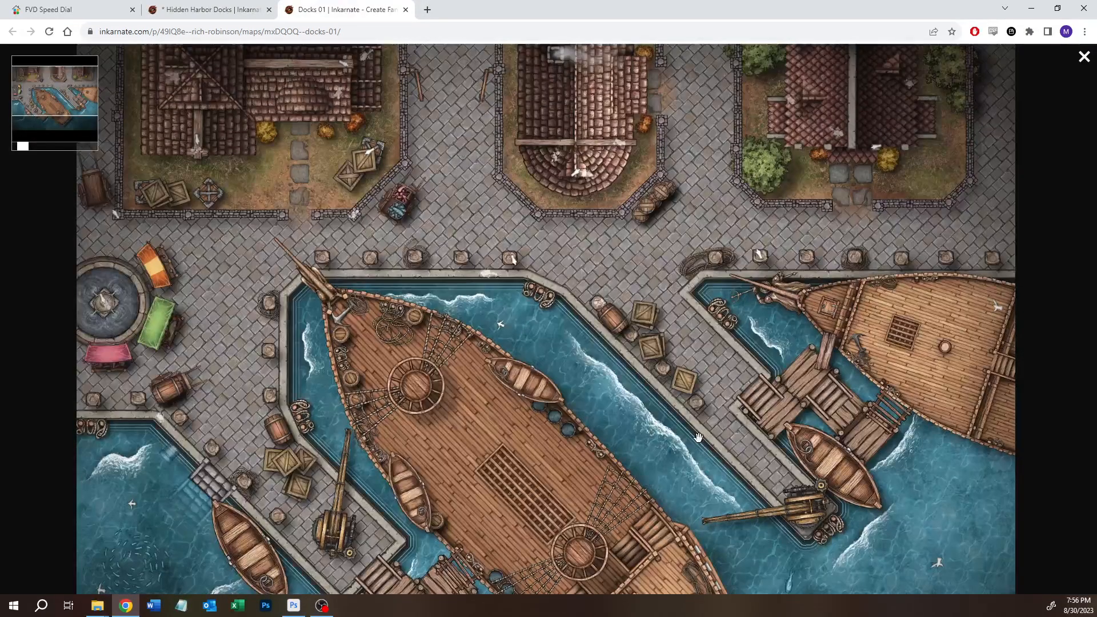
pyautogui.scroll(-2, 704, 446)
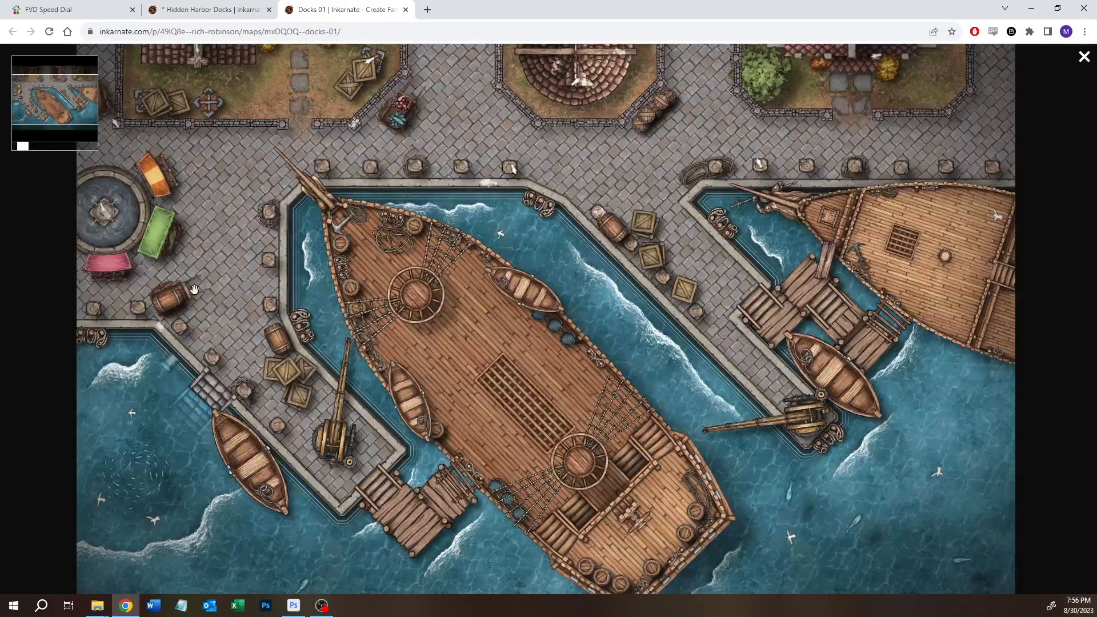
pyautogui.scroll(-3, 338, 312)
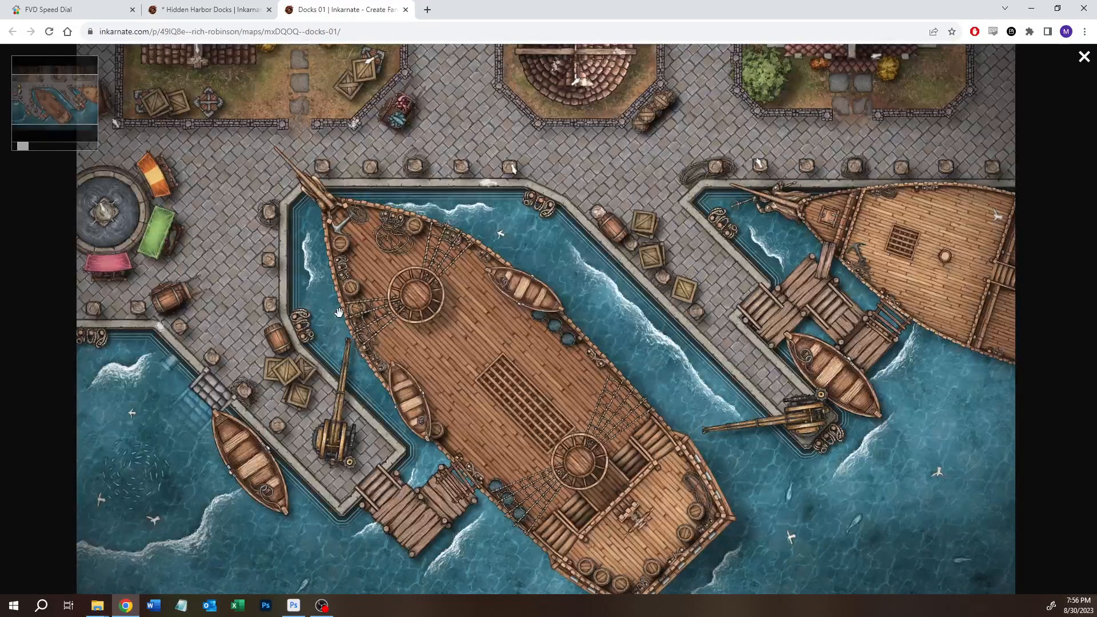
# - Return to the Hidden Harbor Docks map and save it
pyautogui.hotkey('ctrl', 'shift', 'Tab')
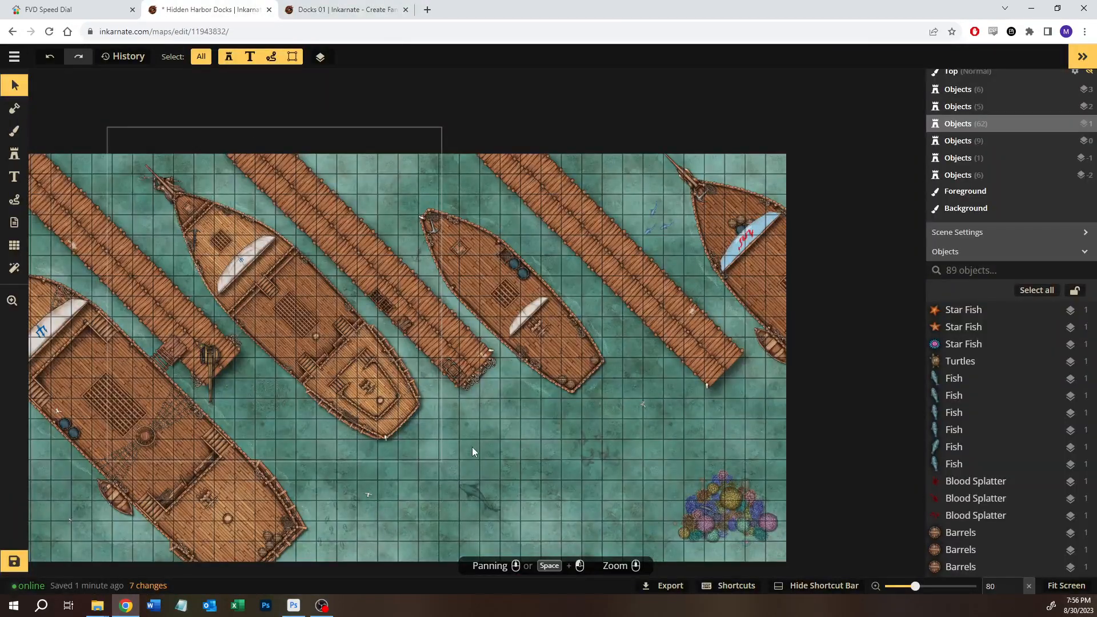
pyautogui.scroll(-1, 467, 447)
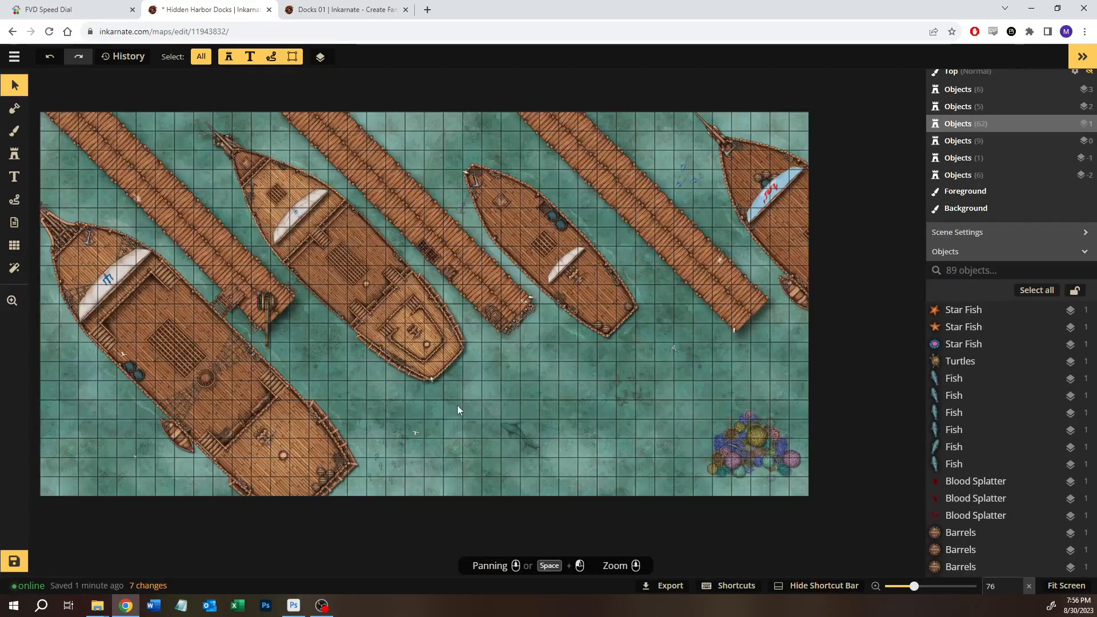
pyautogui.click(14, 562)
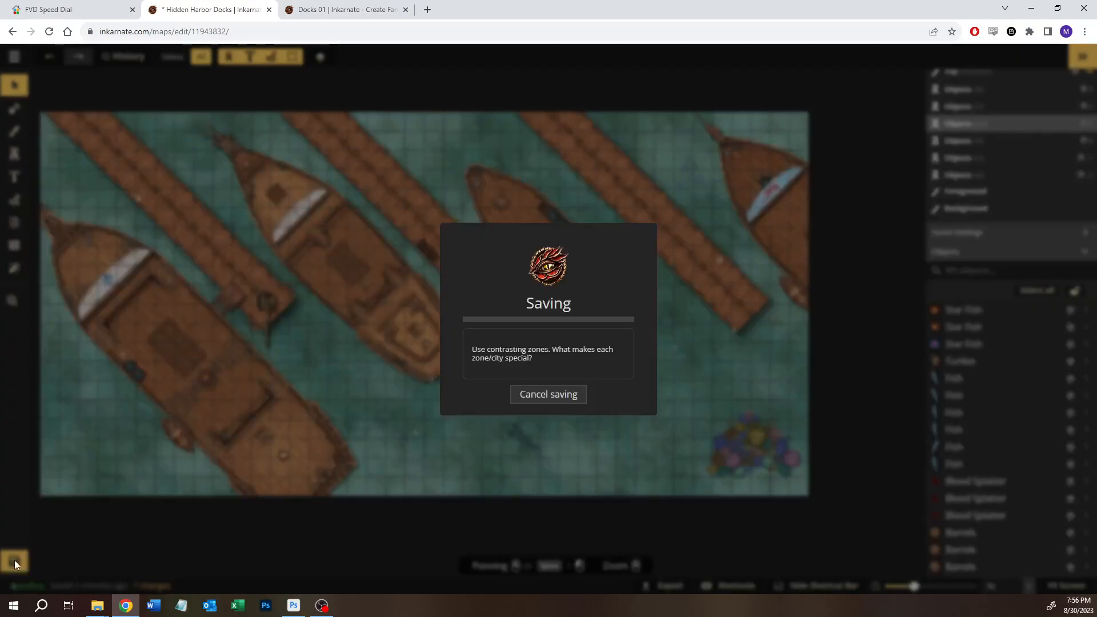